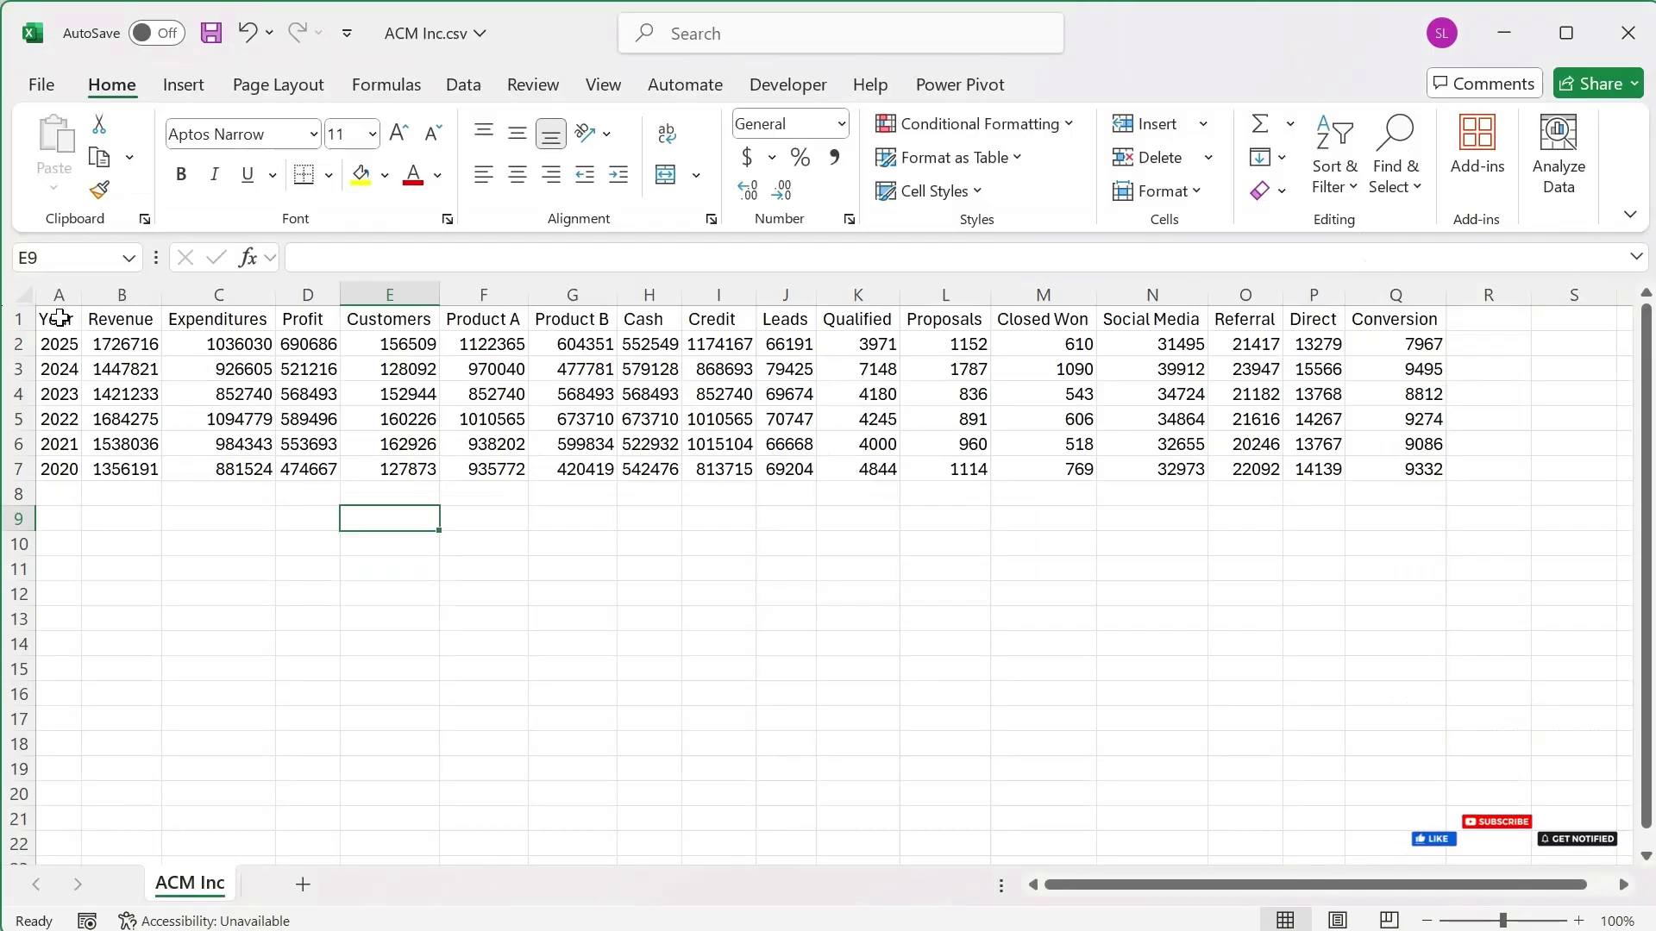
# Step: Select ranges and individual values in the ACM Inc data table, such as Revenue, Customers and 2023 figures
pyautogui.moveTo(56, 319); pyautogui.dragTo(1424, 473)
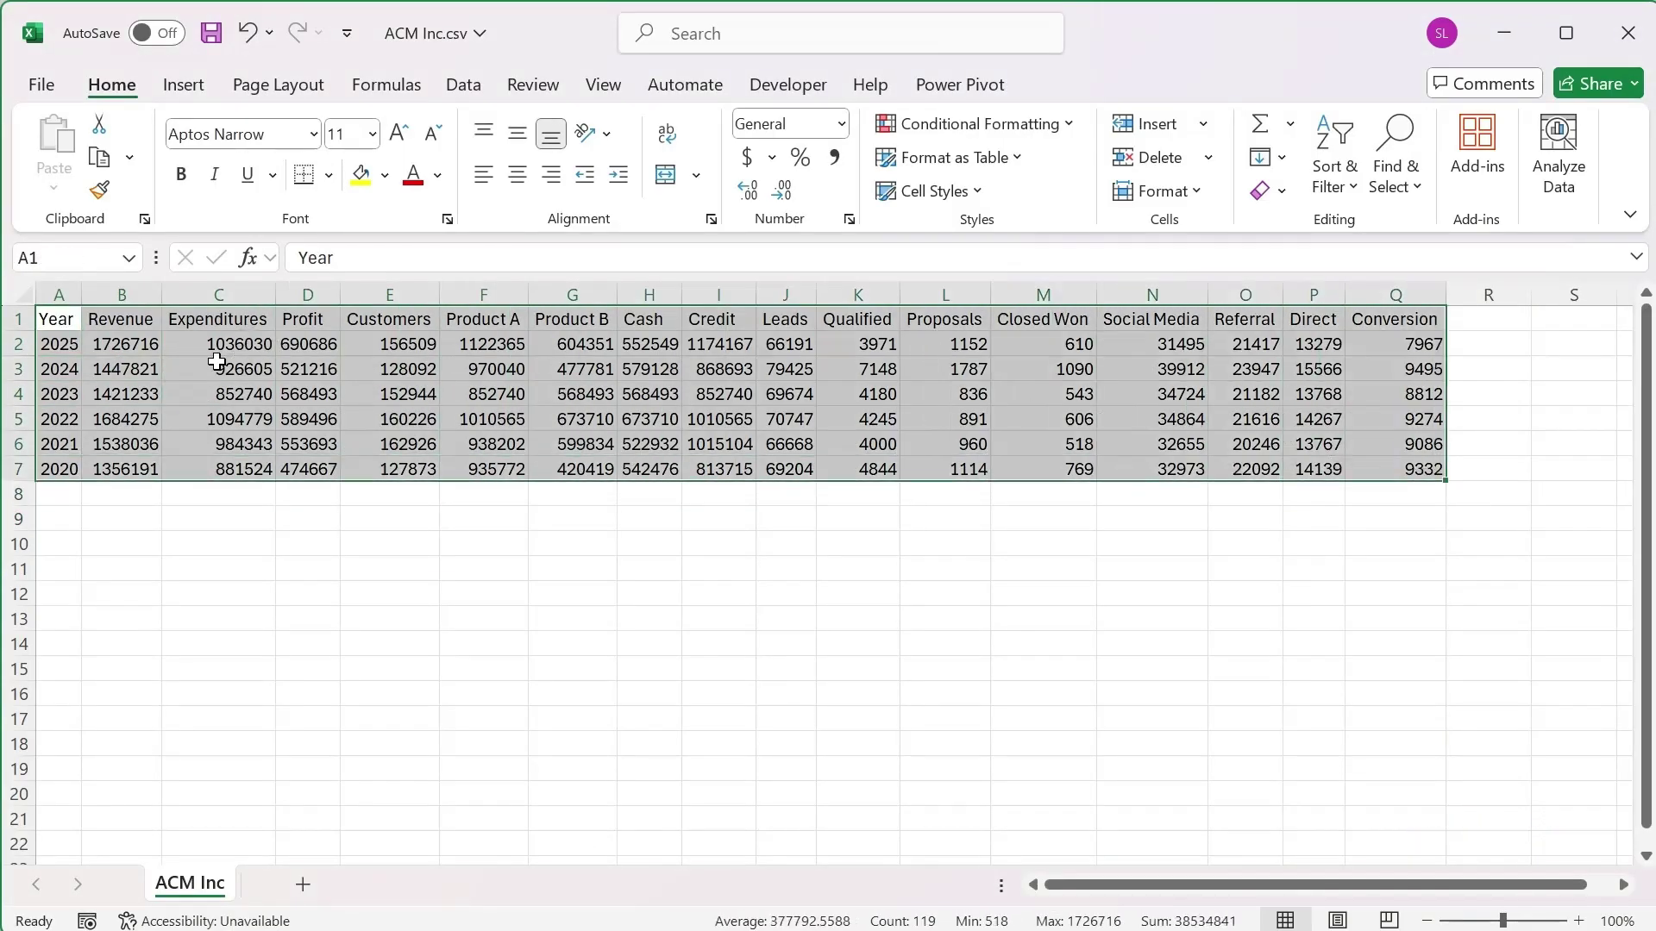
pyautogui.moveTo(147, 330); pyautogui.dragTo(1363, 464)
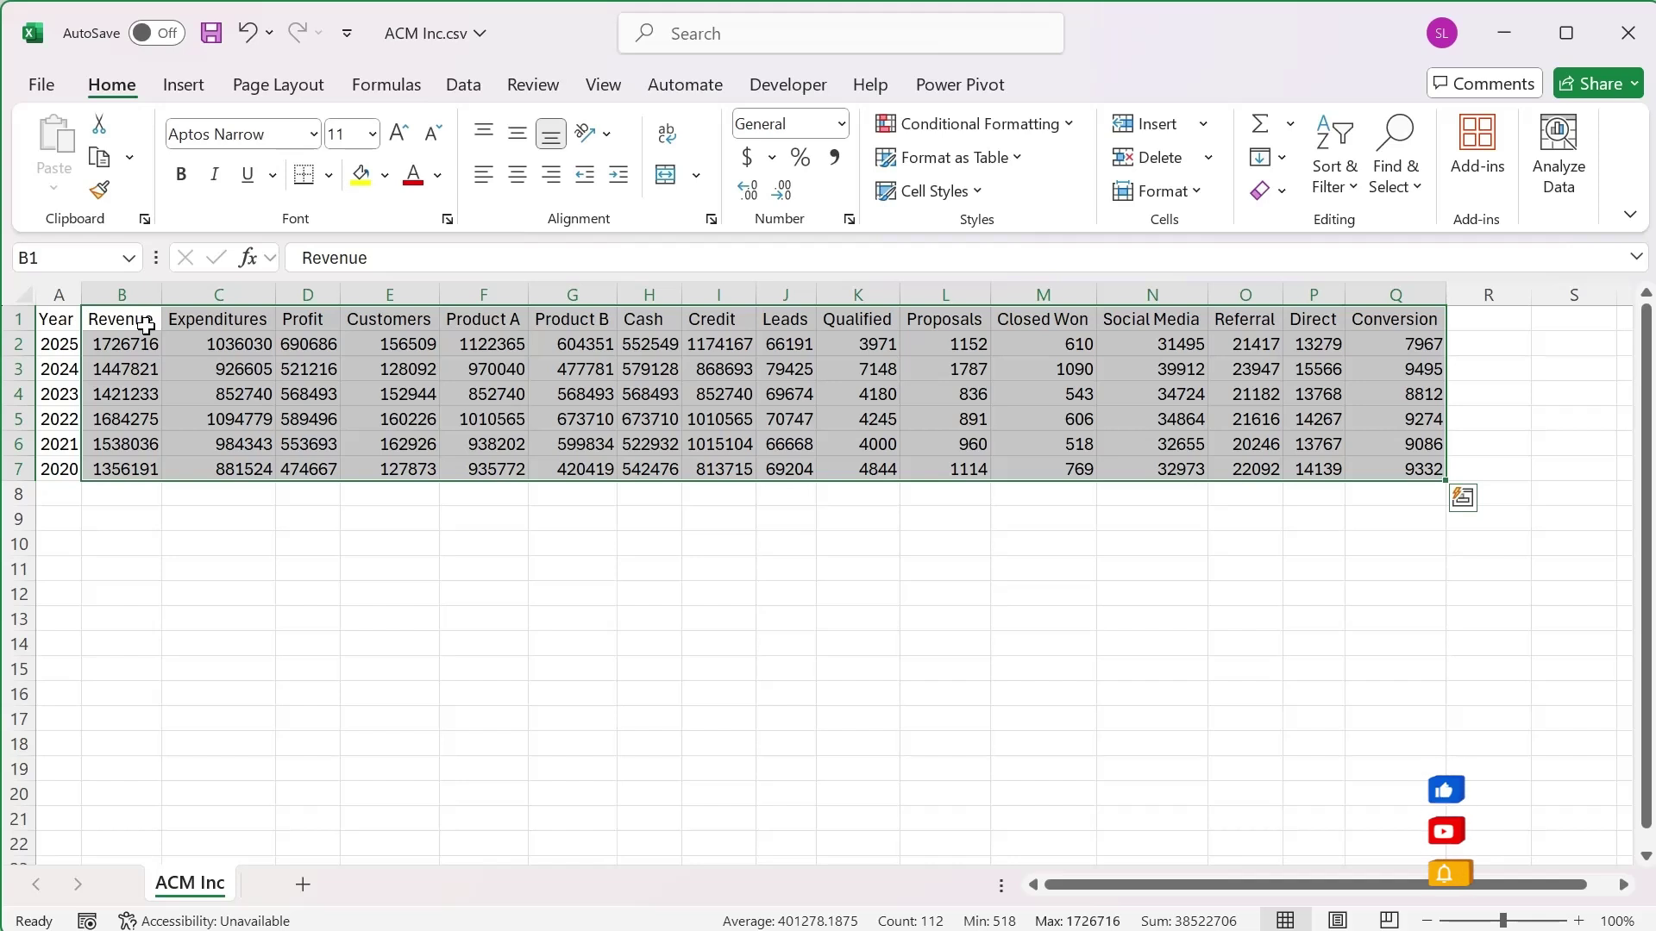
pyautogui.moveTo(132, 328); pyautogui.dragTo(316, 459)
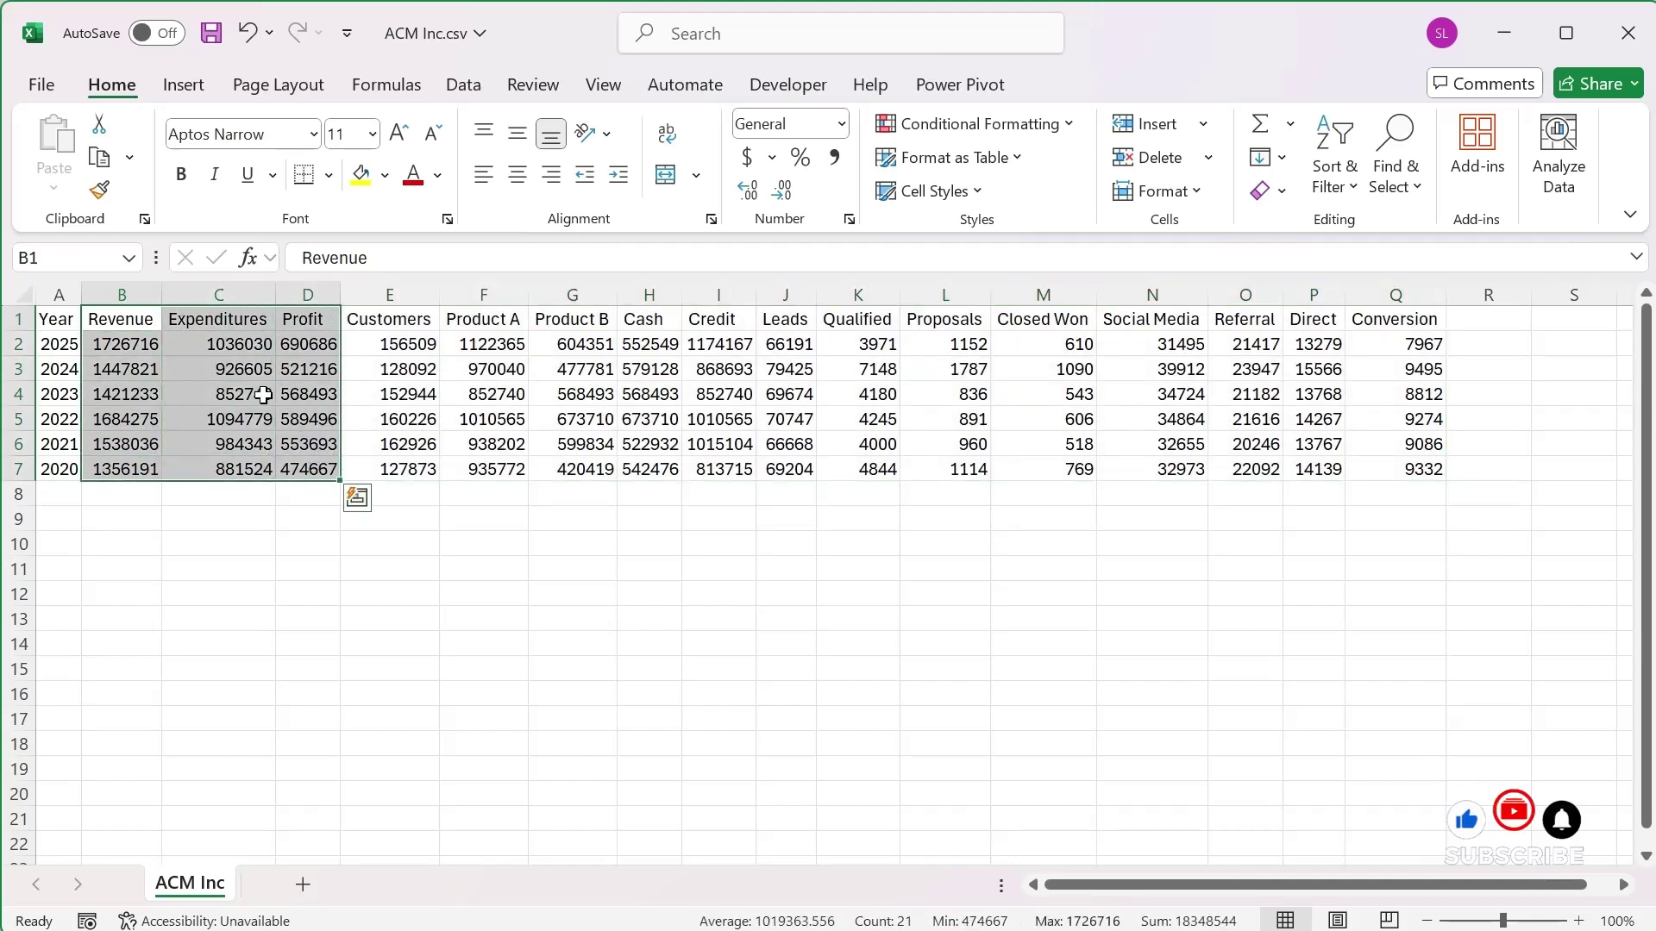
pyautogui.hotkey('shift', 'Right')
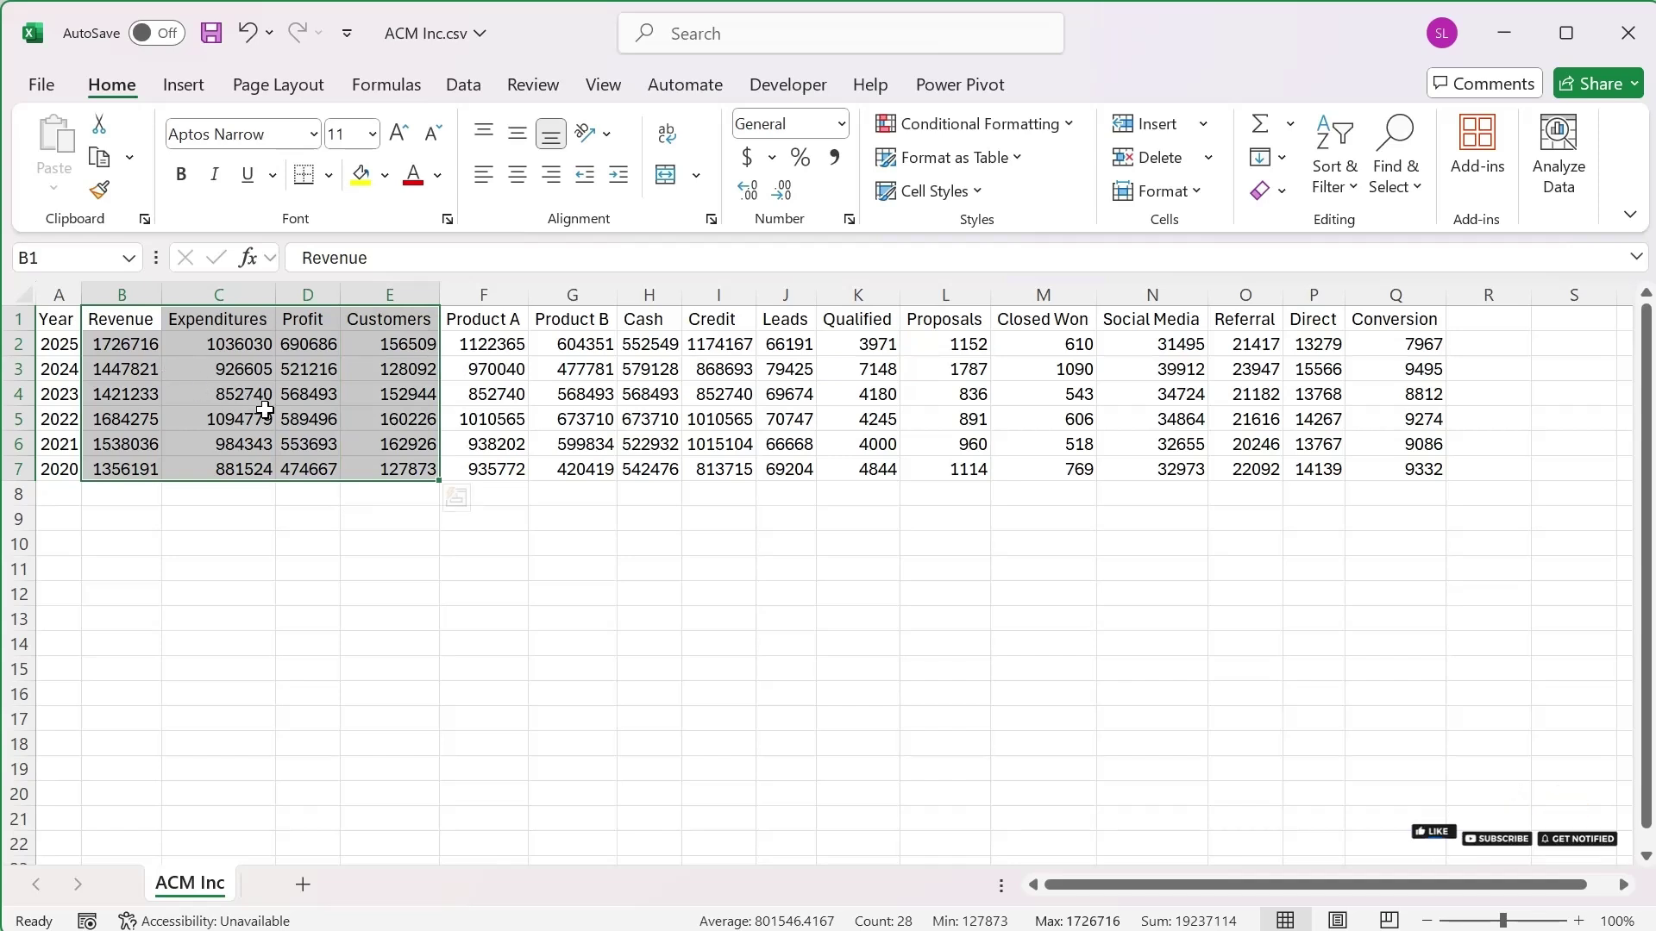
pyautogui.click(524, 391)
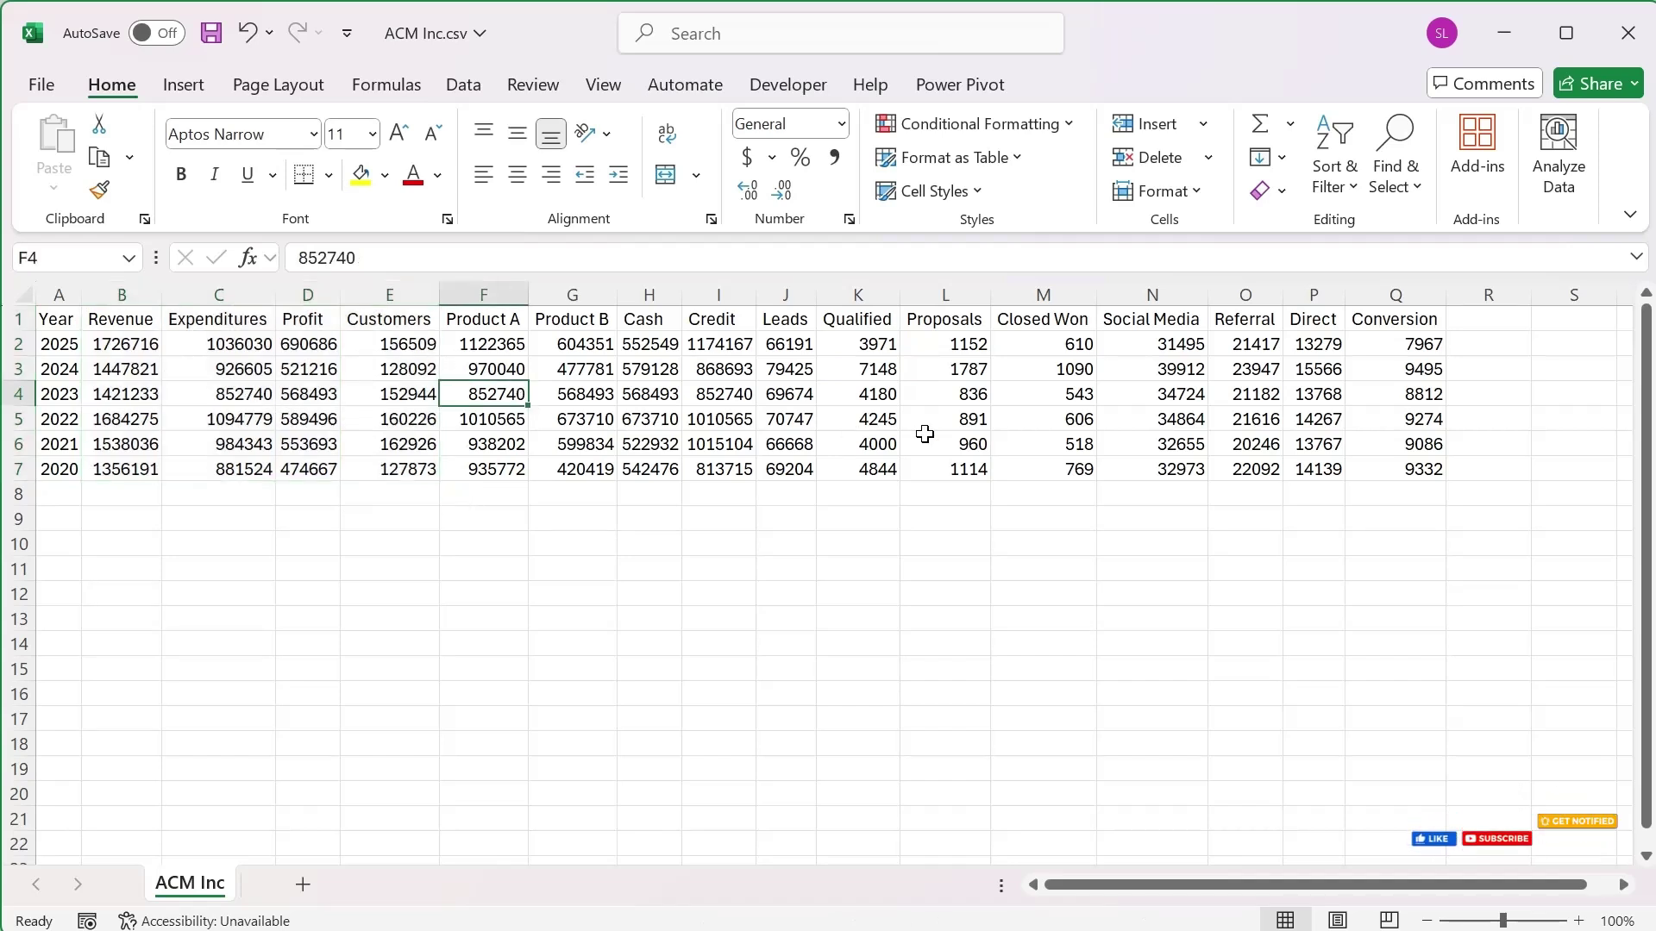
pyautogui.click(787, 401)
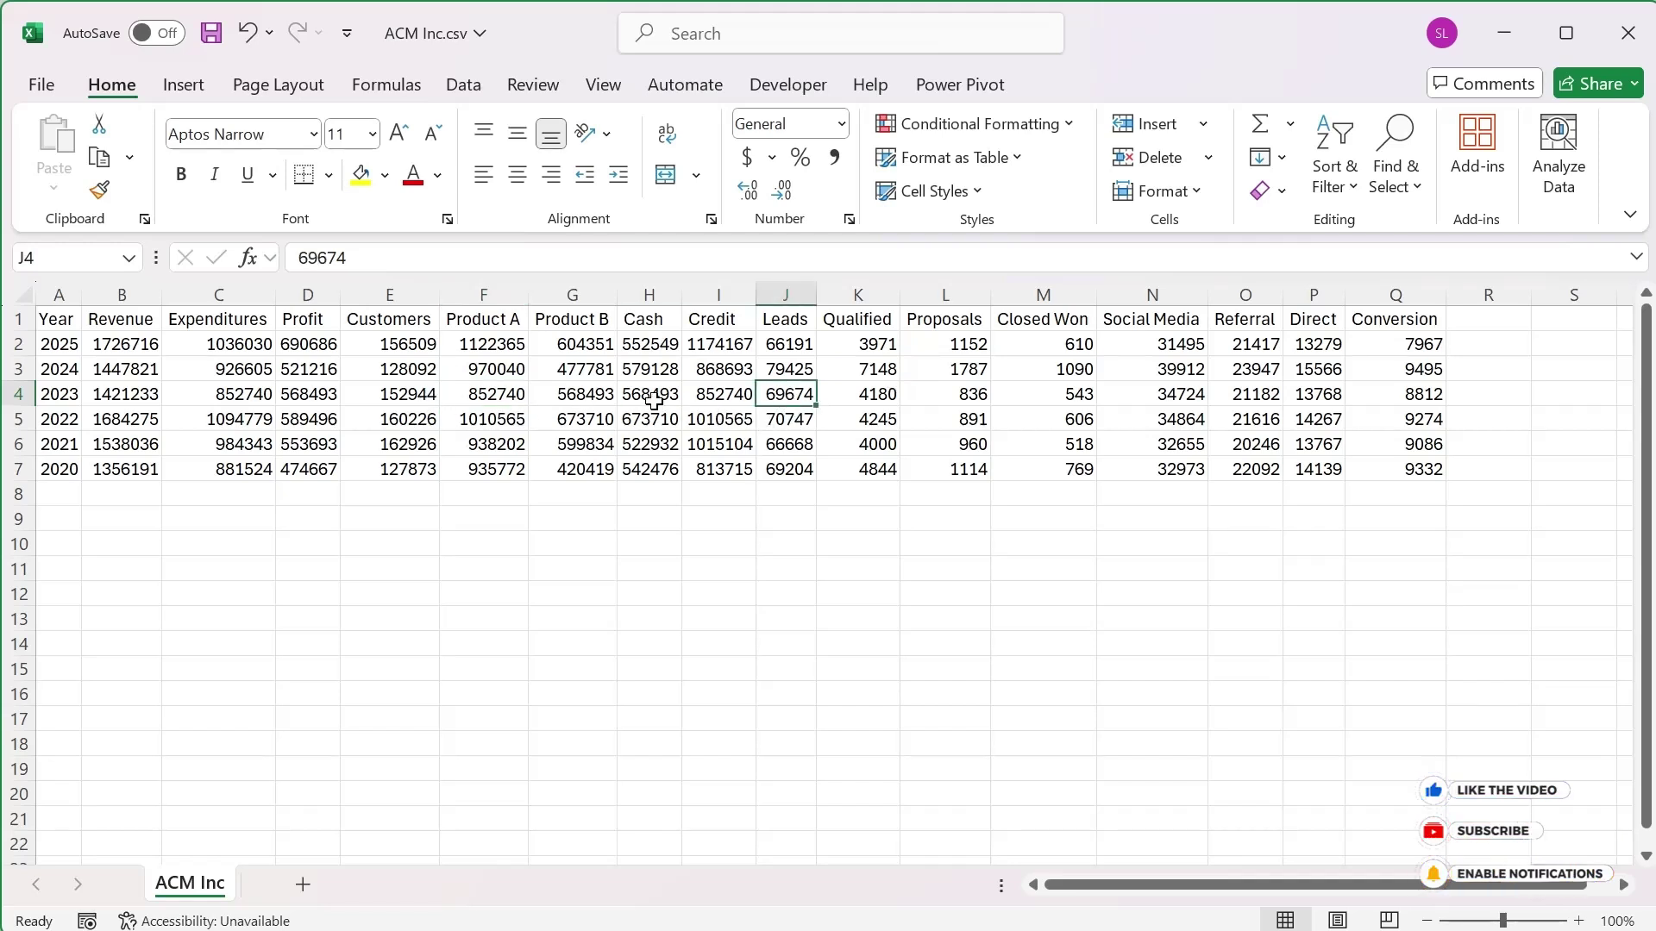
pyautogui.click(587, 387)
pyautogui.press('Right')
pyautogui.press('Right')
pyautogui.press('Down')
pyautogui.press('Down')
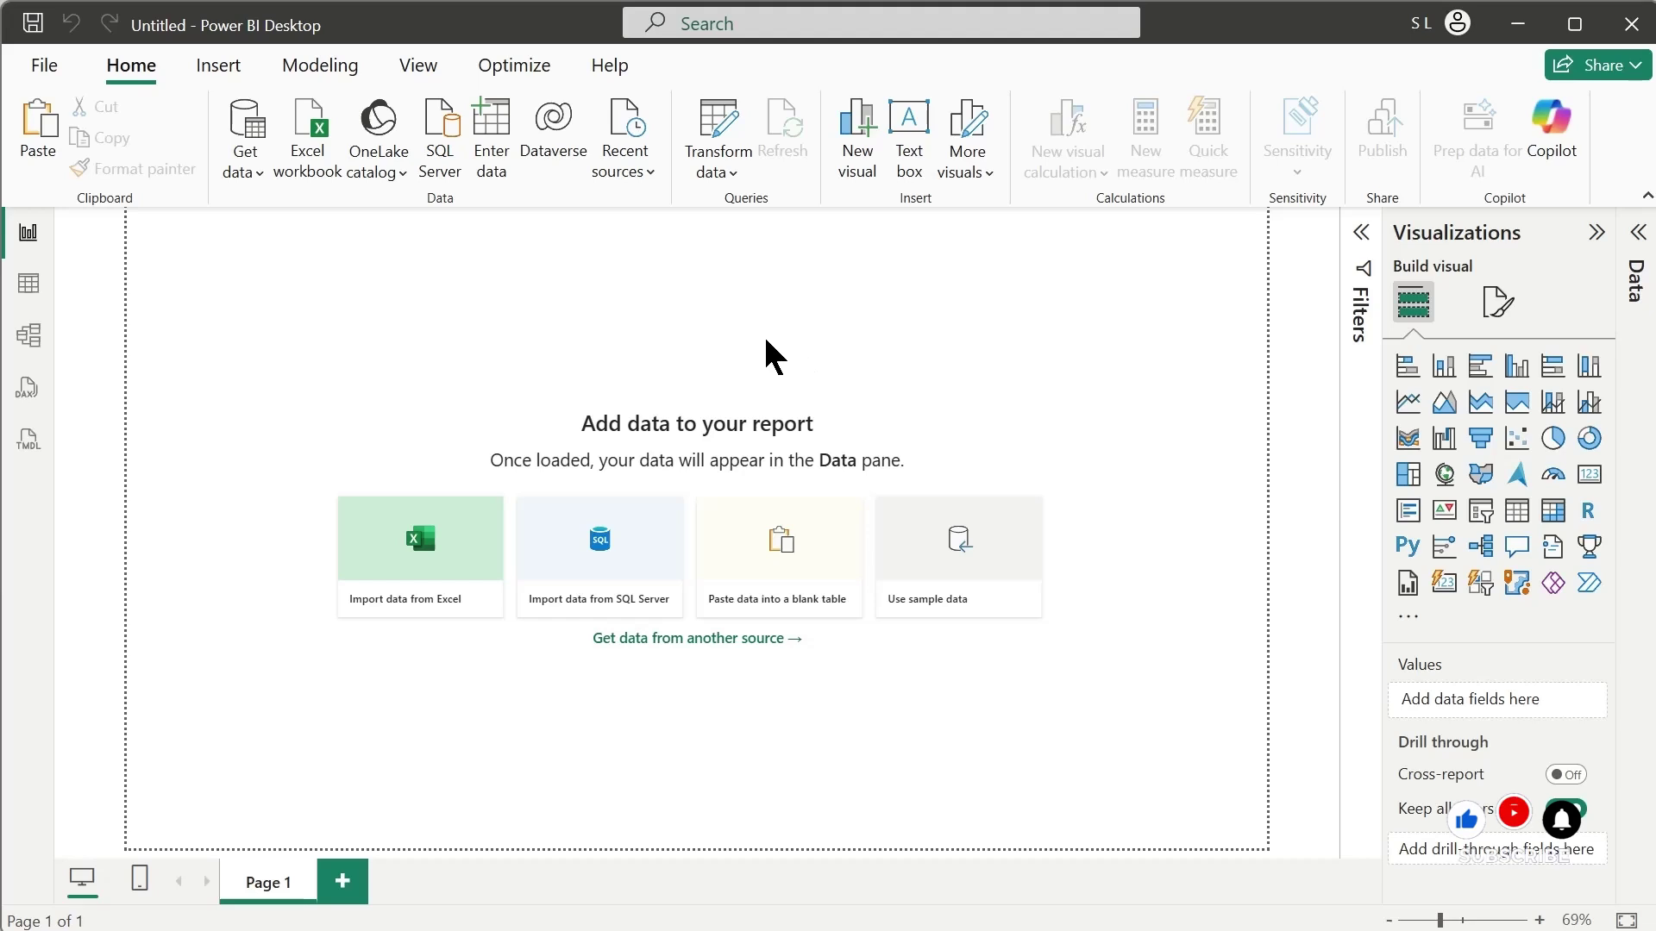
# Step: Import ACM Inc.csv as a Text/CSV source and send it to Power Query with Transform Data
pyautogui.click(234, 176)
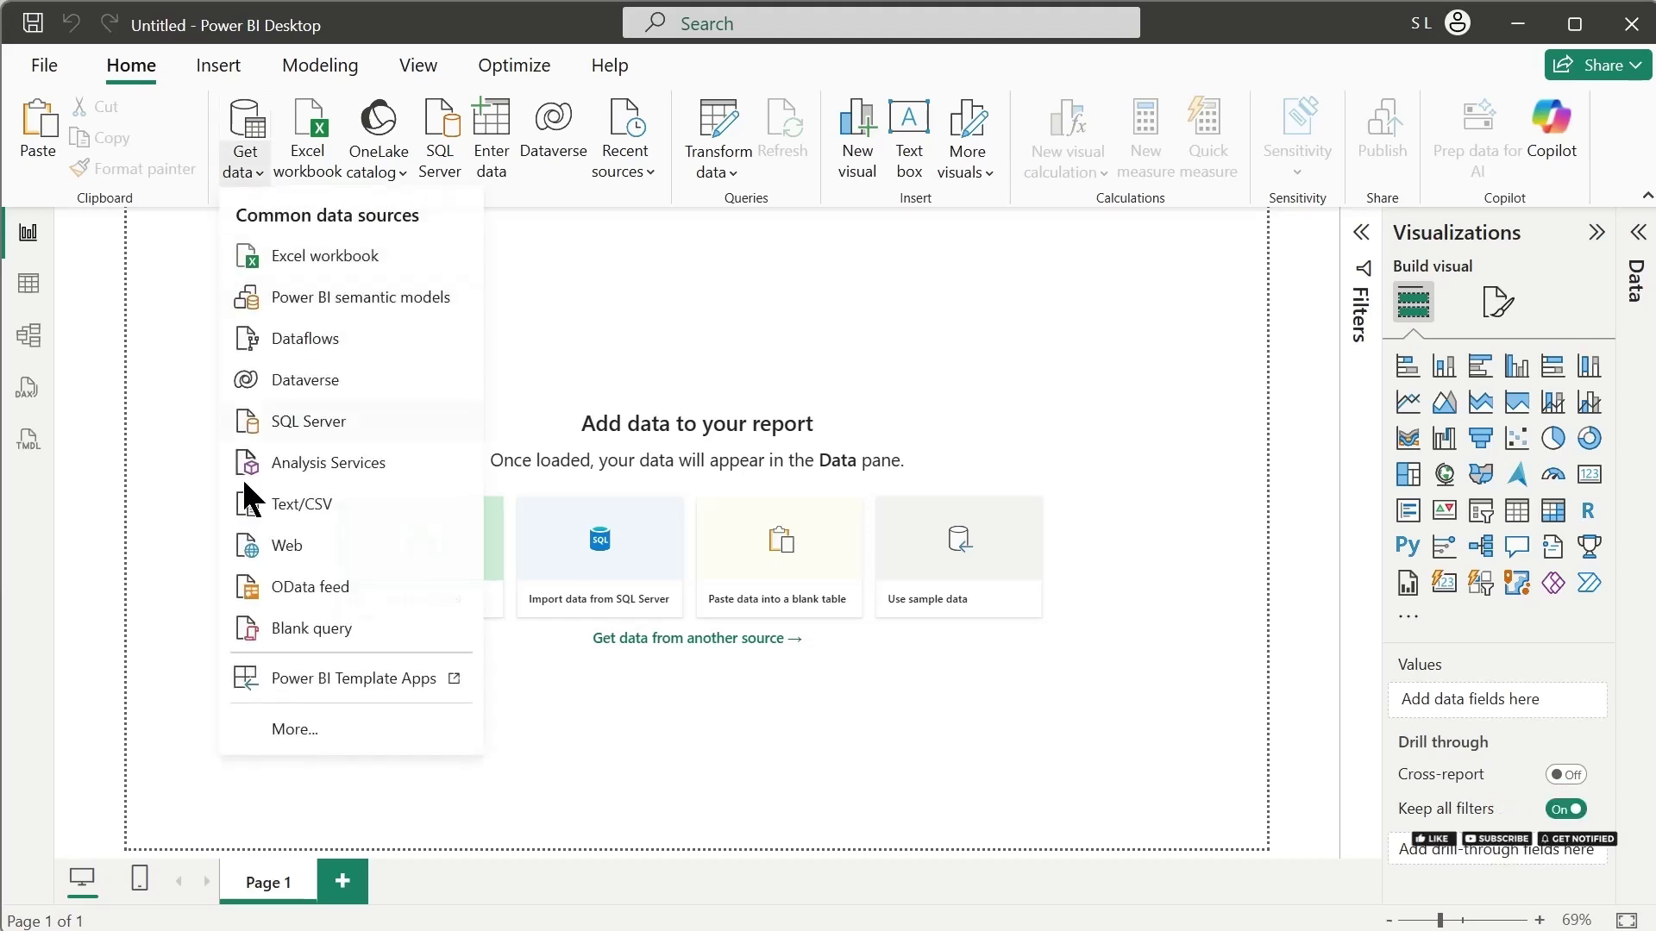
pyautogui.click(283, 507)
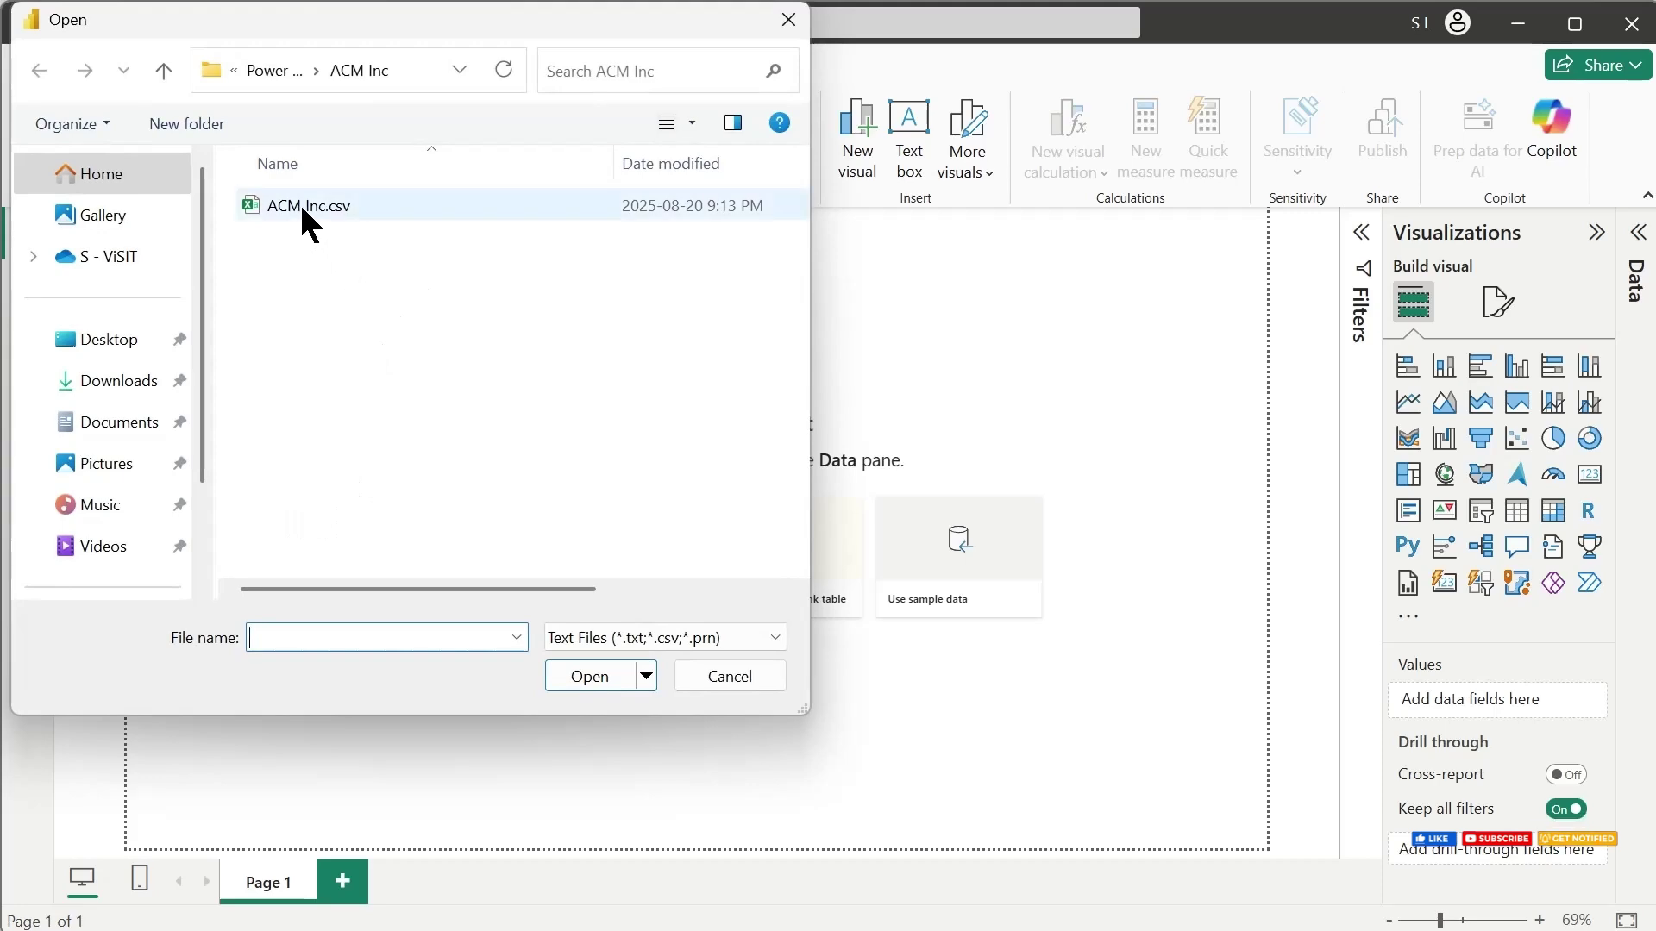
pyautogui.click(300, 213)
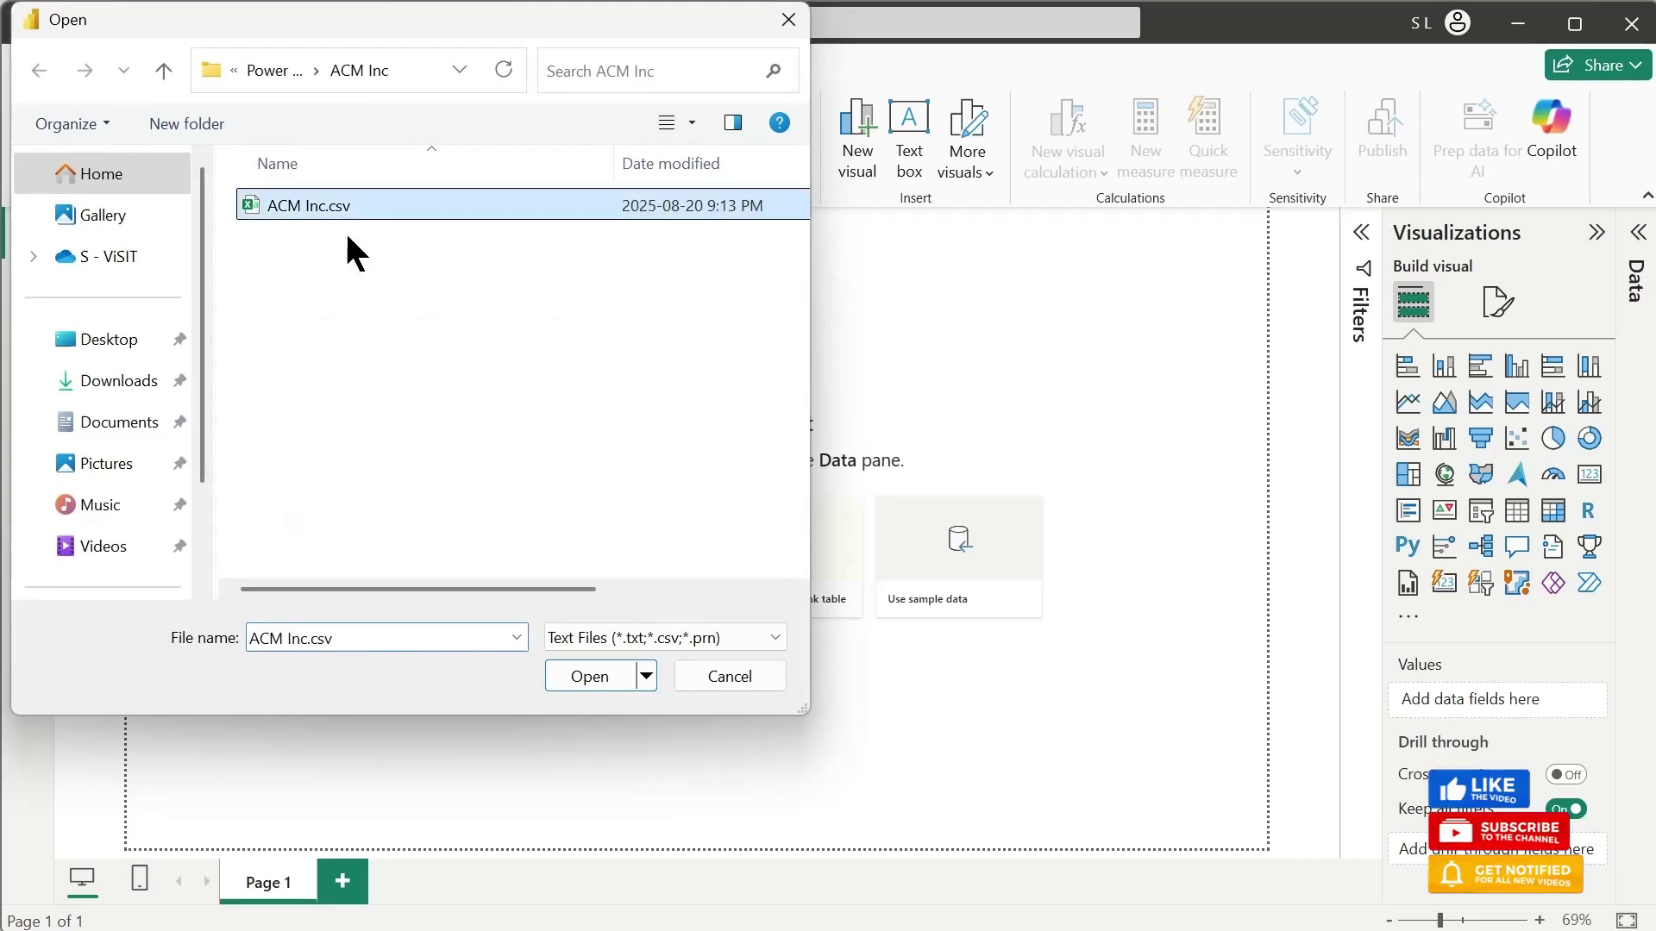
pyautogui.click(582, 676)
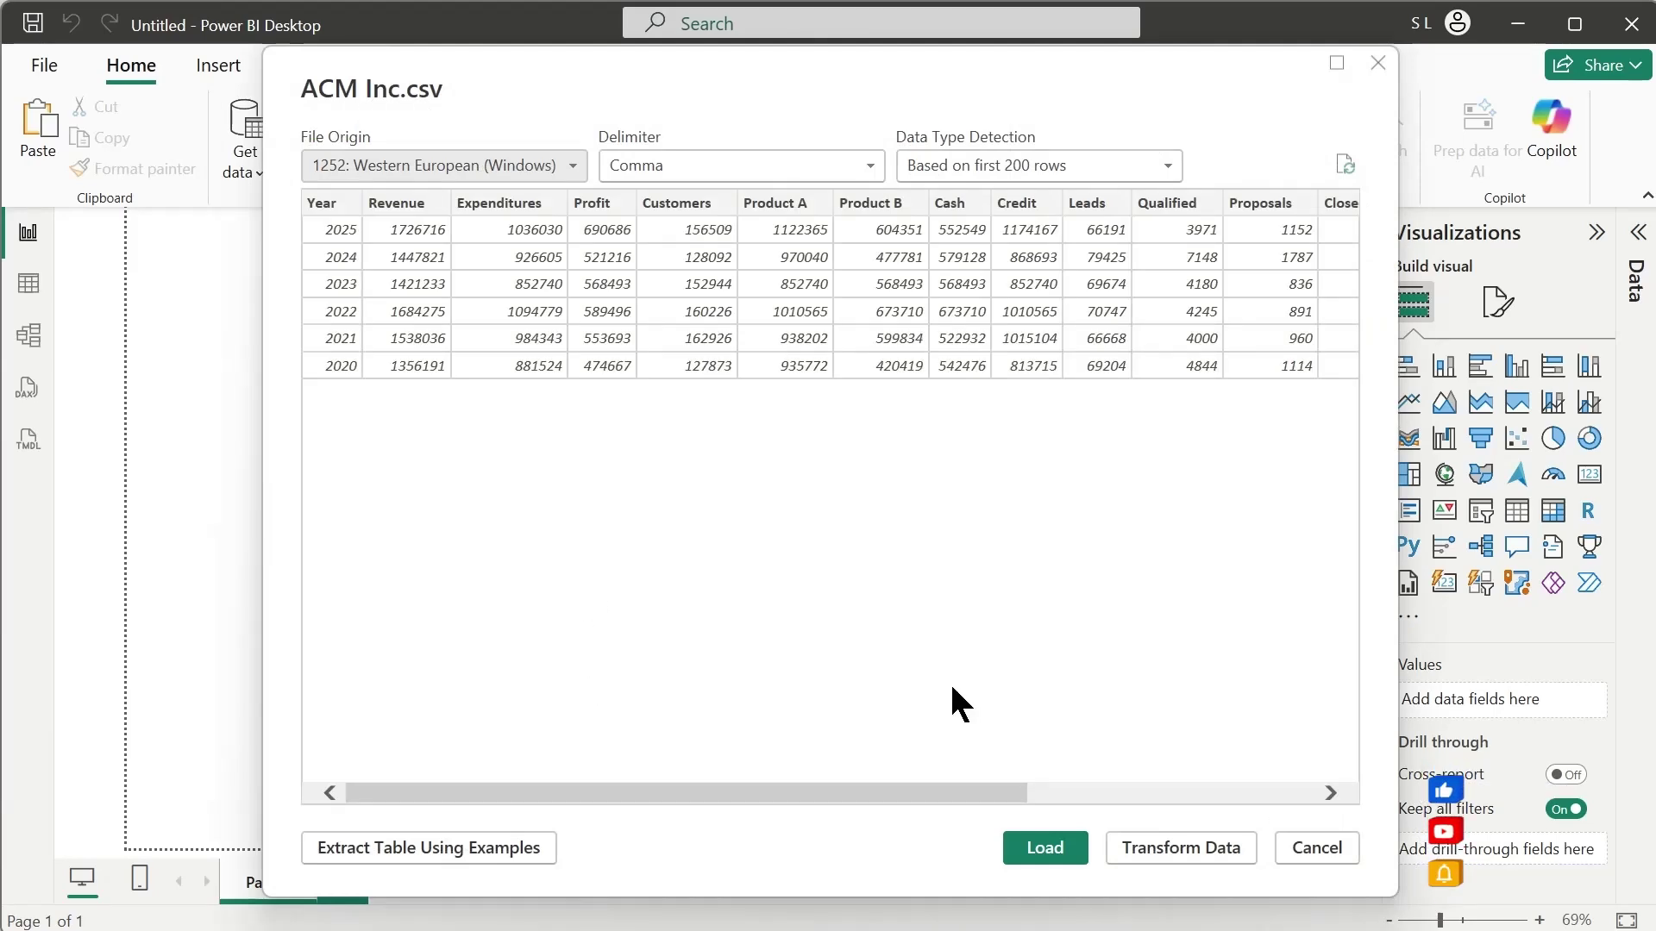
pyautogui.click(1156, 849)
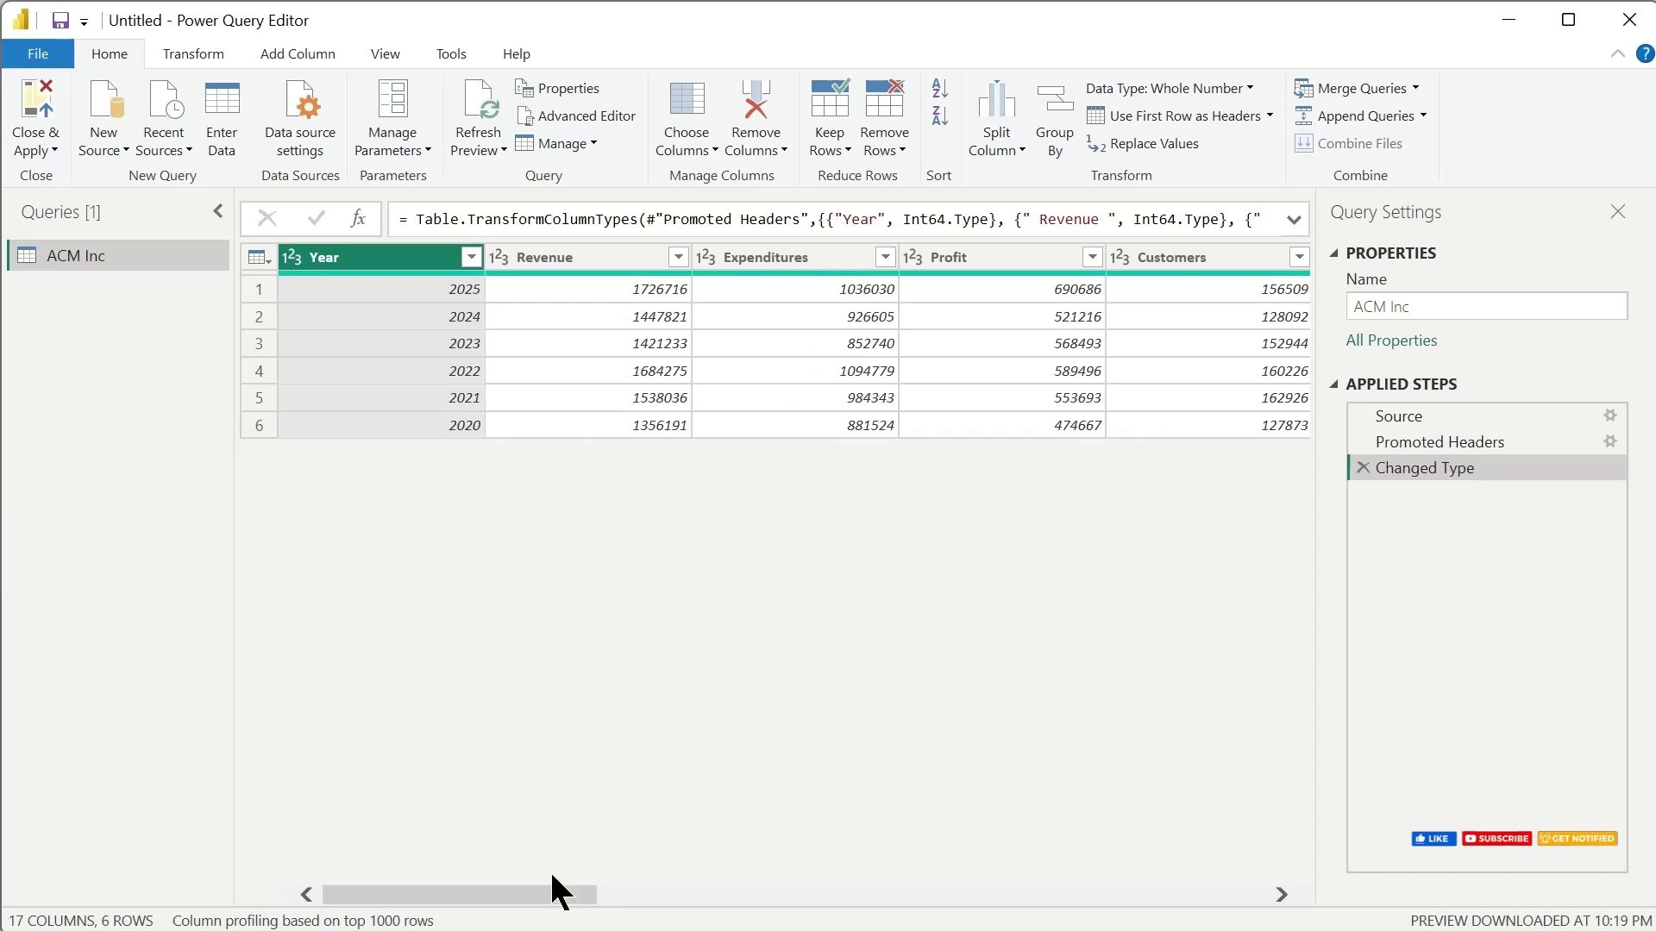
# Step: Select the Revenue through Conversion columns and unpivot them into Attribute and Value rows by Year
pyautogui.moveTo(545, 893); pyautogui.dragTo(451, 862)
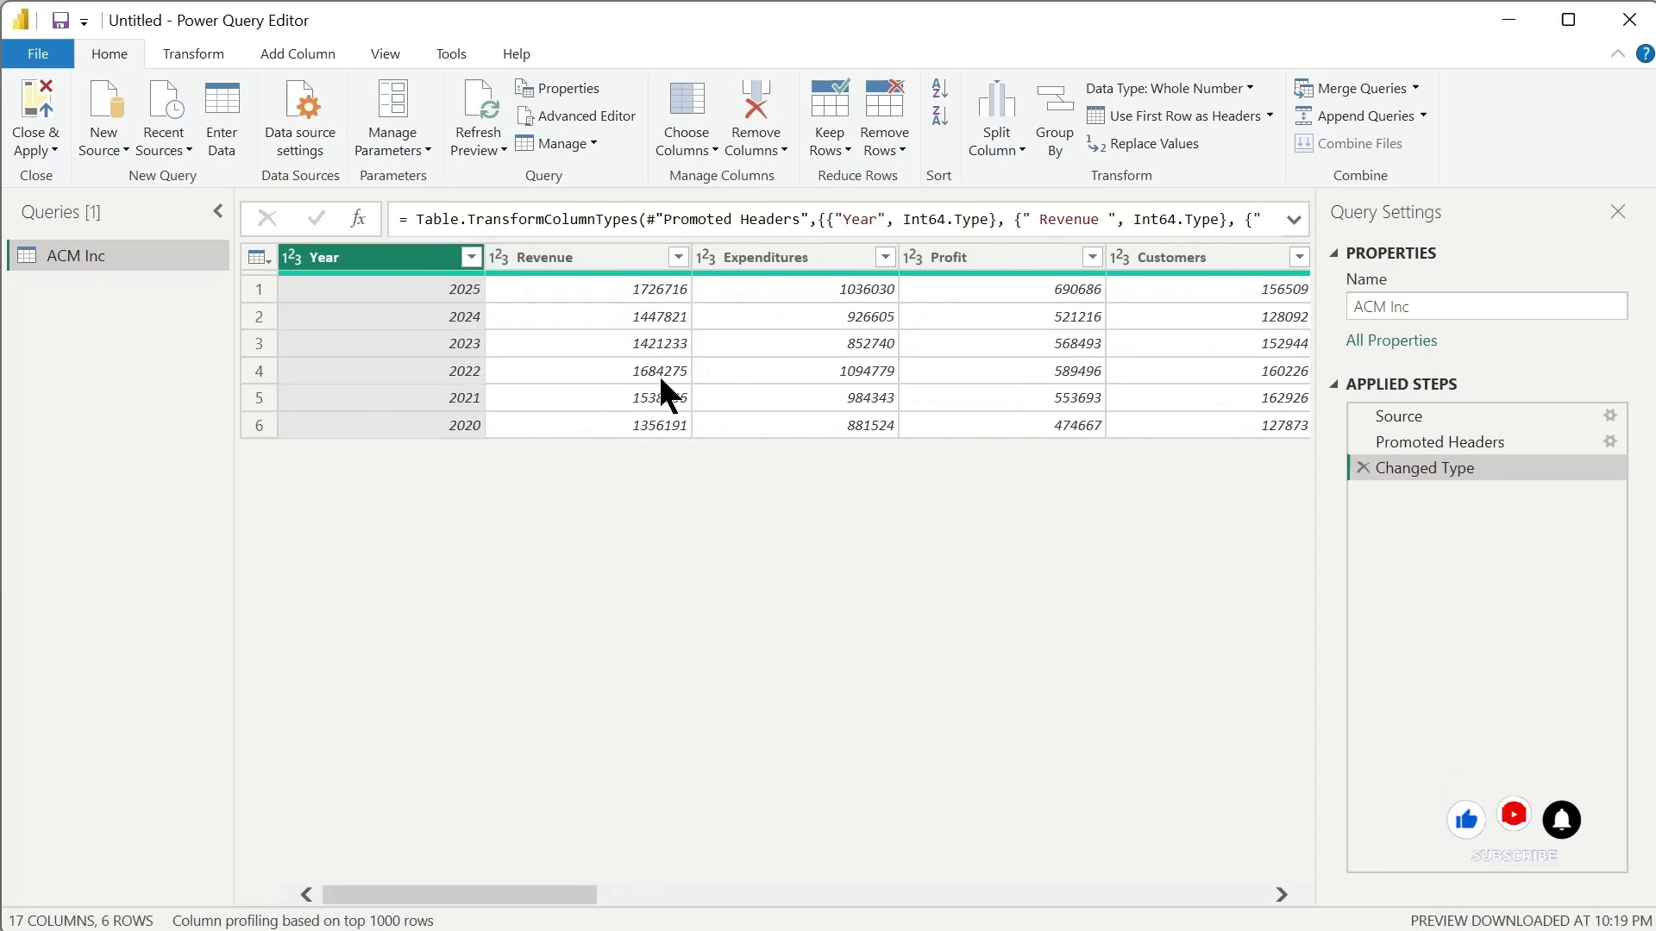
pyautogui.click(561, 257)
pyautogui.moveTo(531, 886); pyautogui.dragTo(1245, 893)
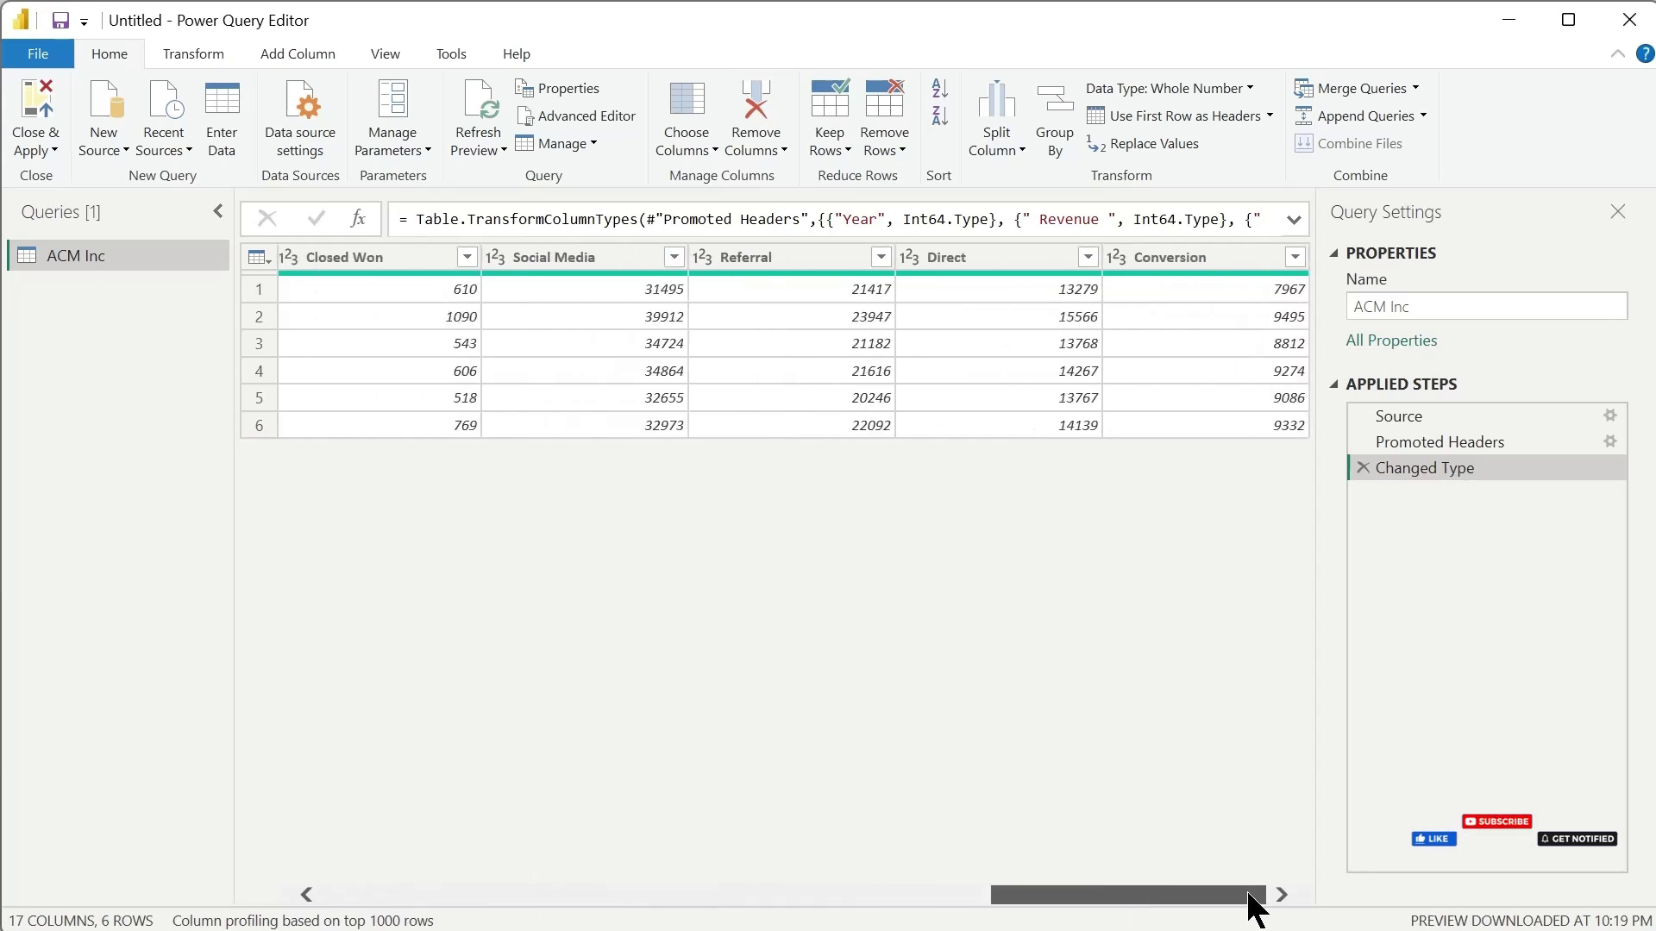
pyautogui.keyDown('shift'); pyautogui.click(1199, 264); pyautogui.keyUp('shift')
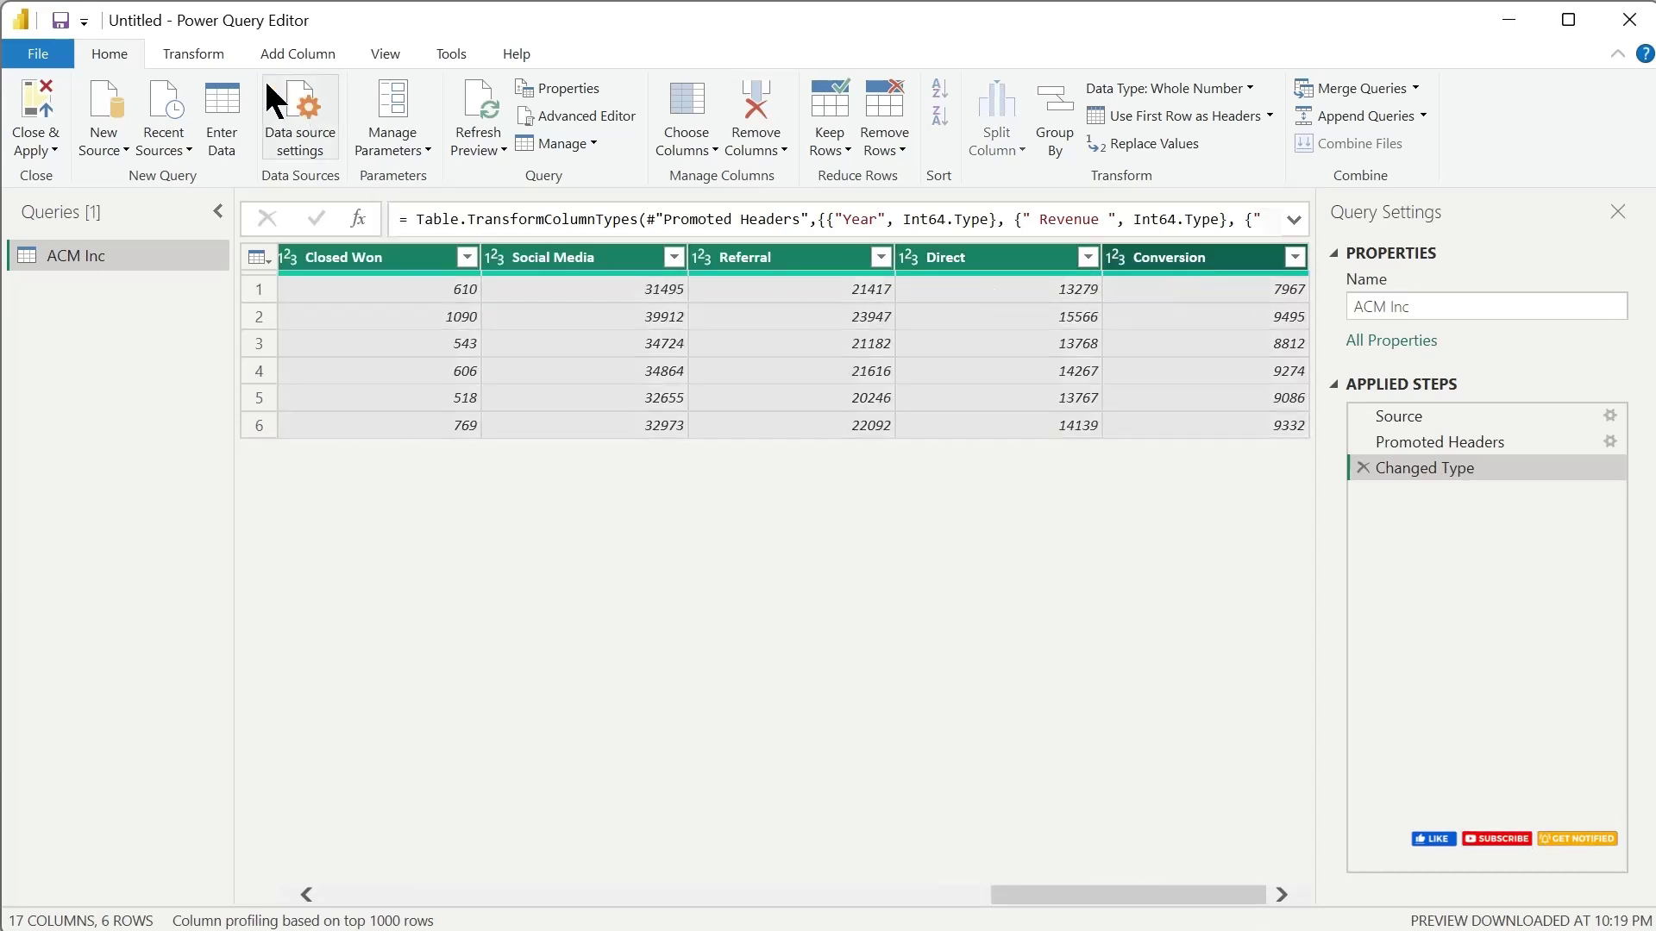
pyautogui.click(205, 60)
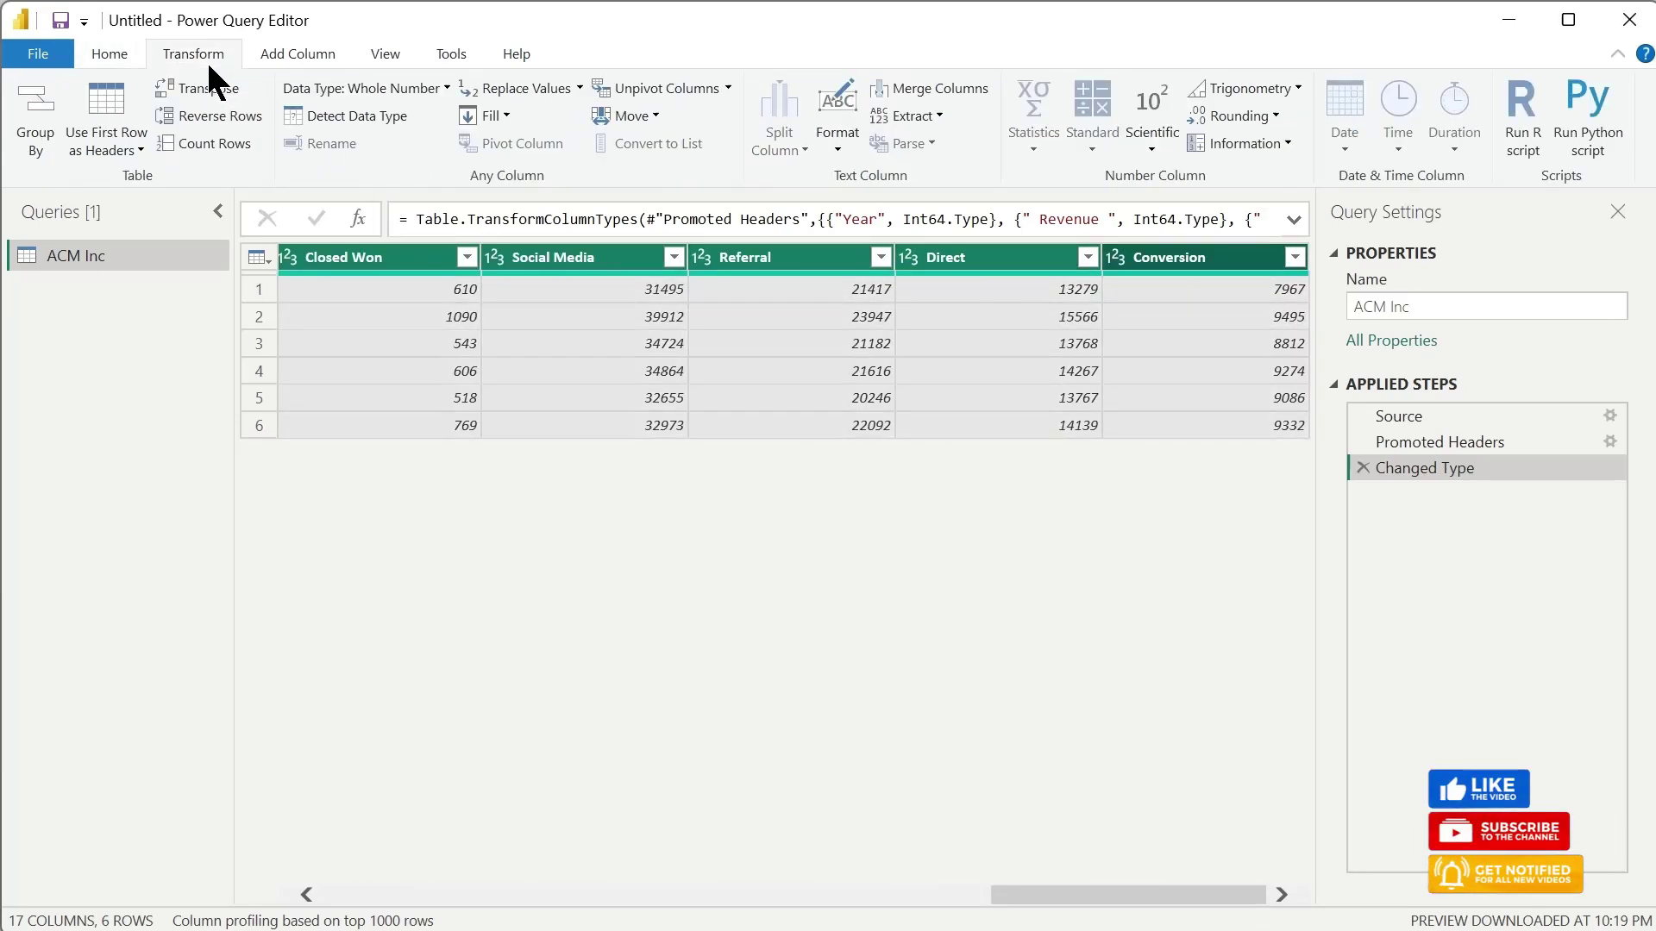
pyautogui.click(662, 84)
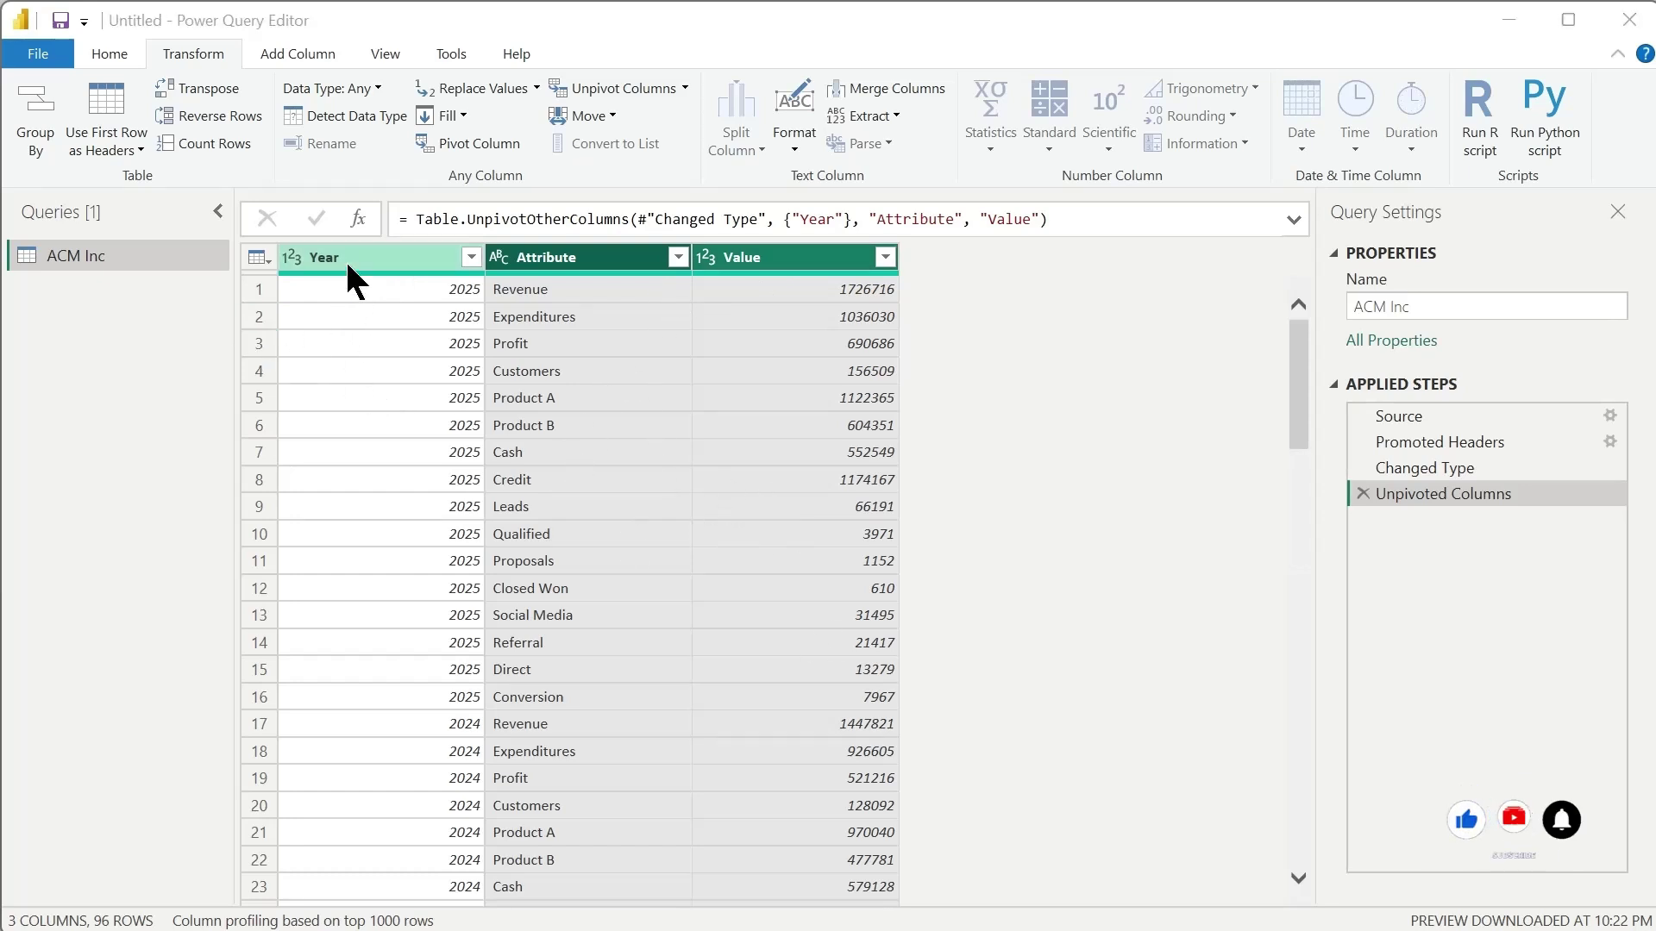
pyautogui.click(609, 262)
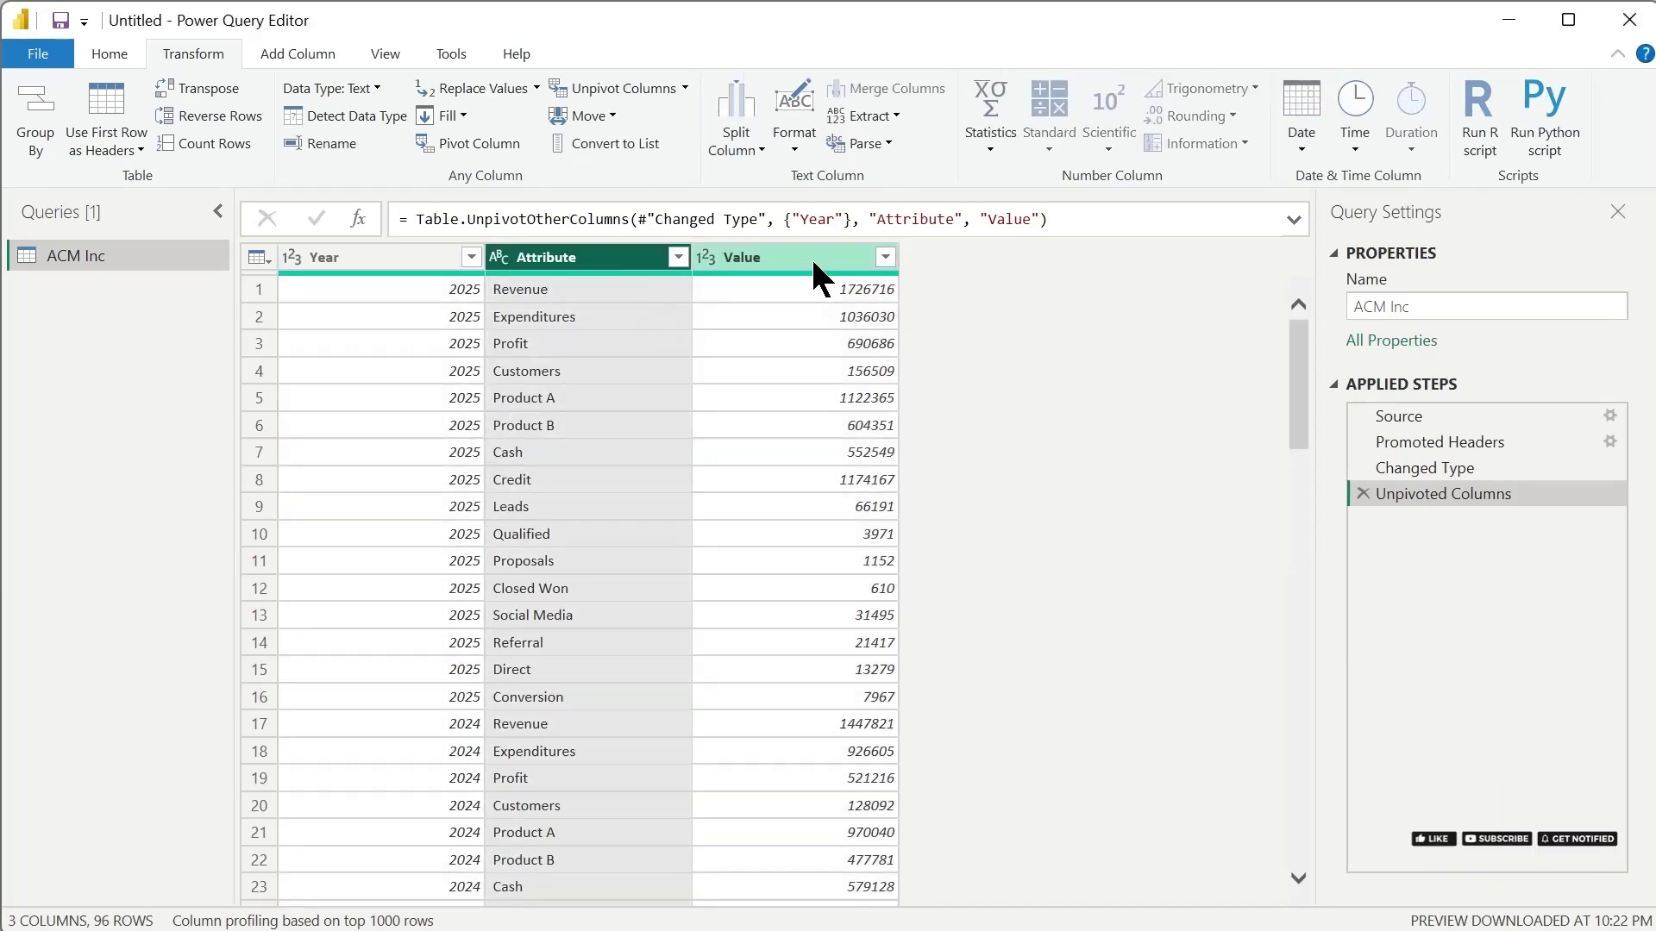
pyautogui.click(813, 263)
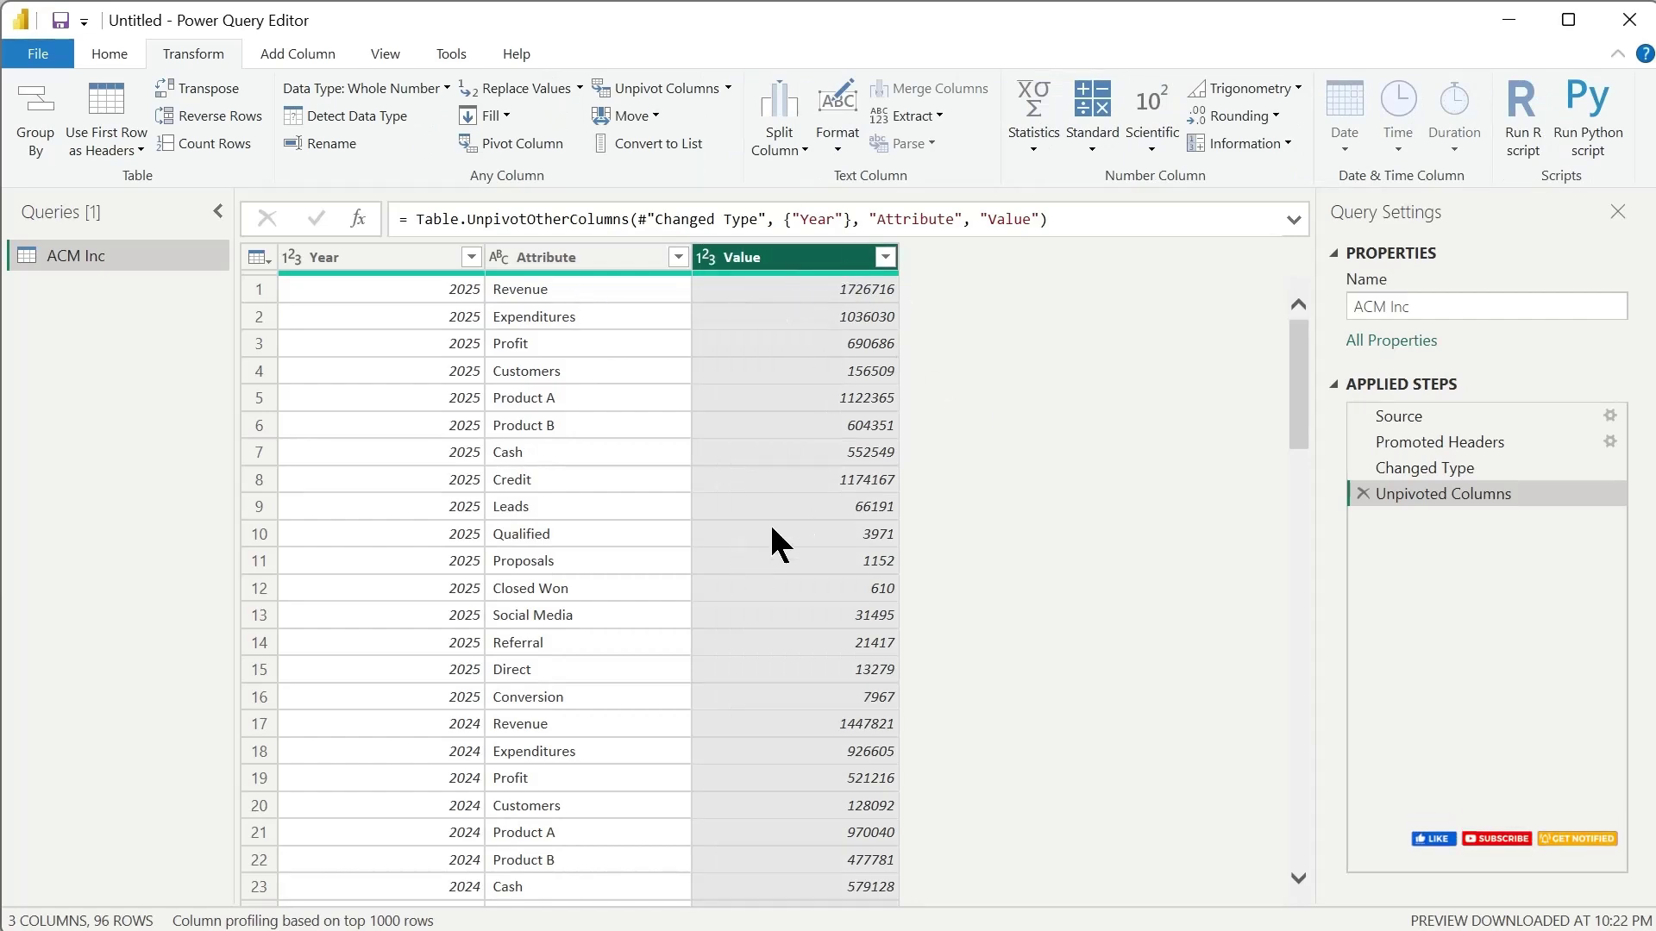
pyautogui.scroll(-6, 820, 755)
pyautogui.scroll(6, 820, 767)
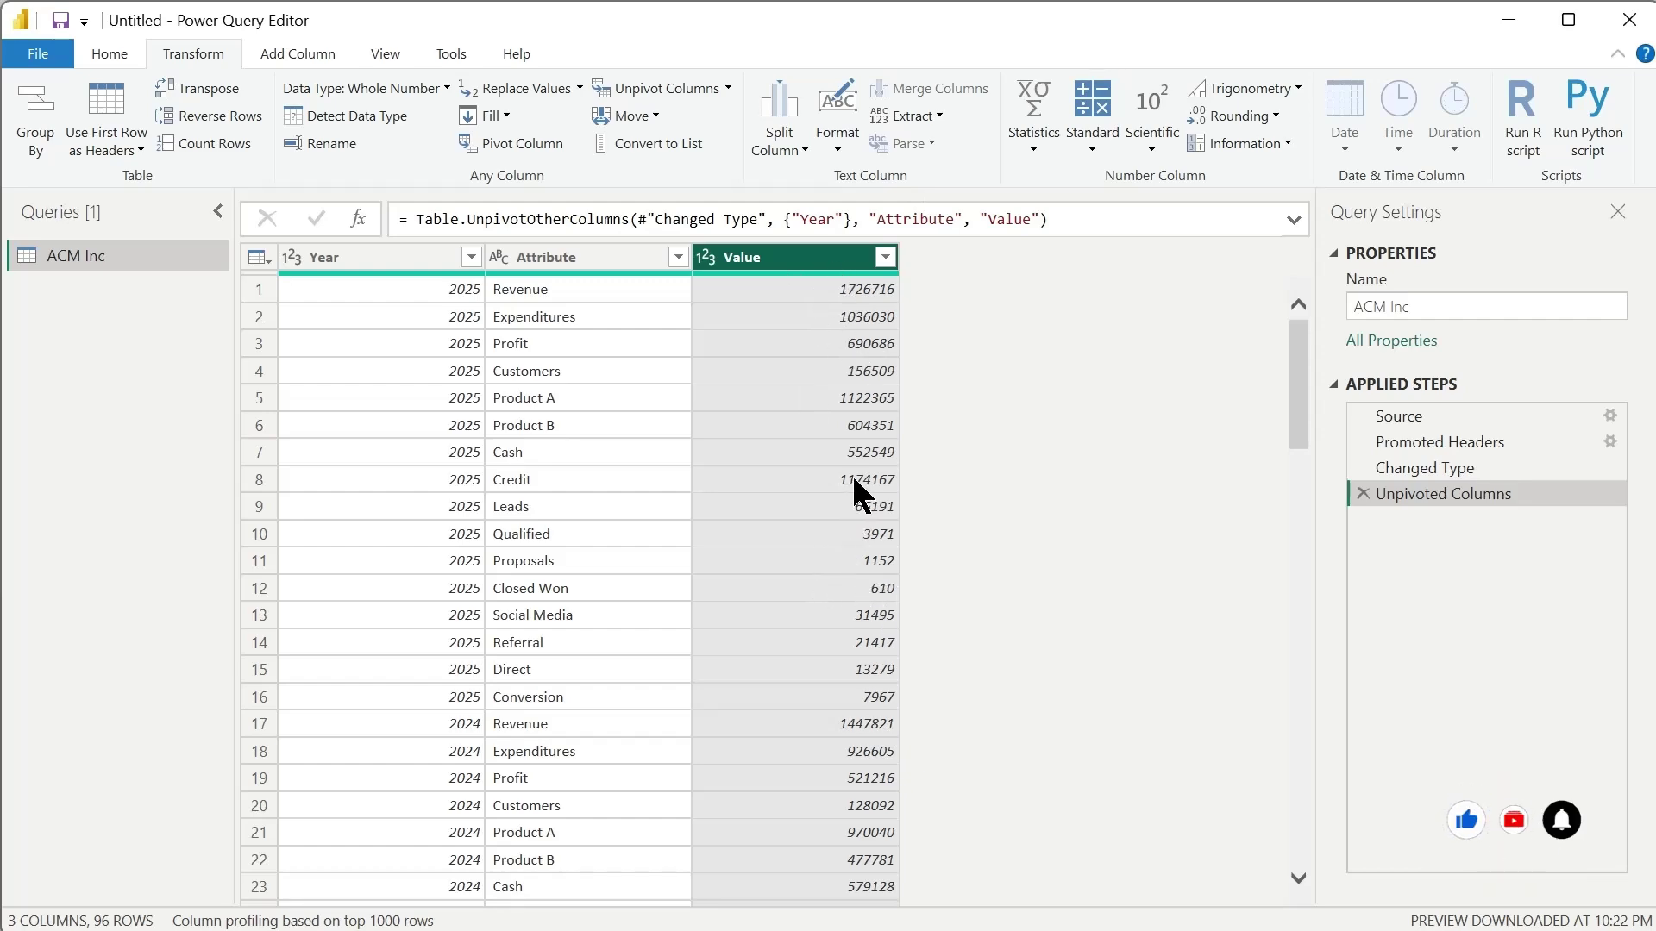
pyautogui.scroll(-5, 845, 541)
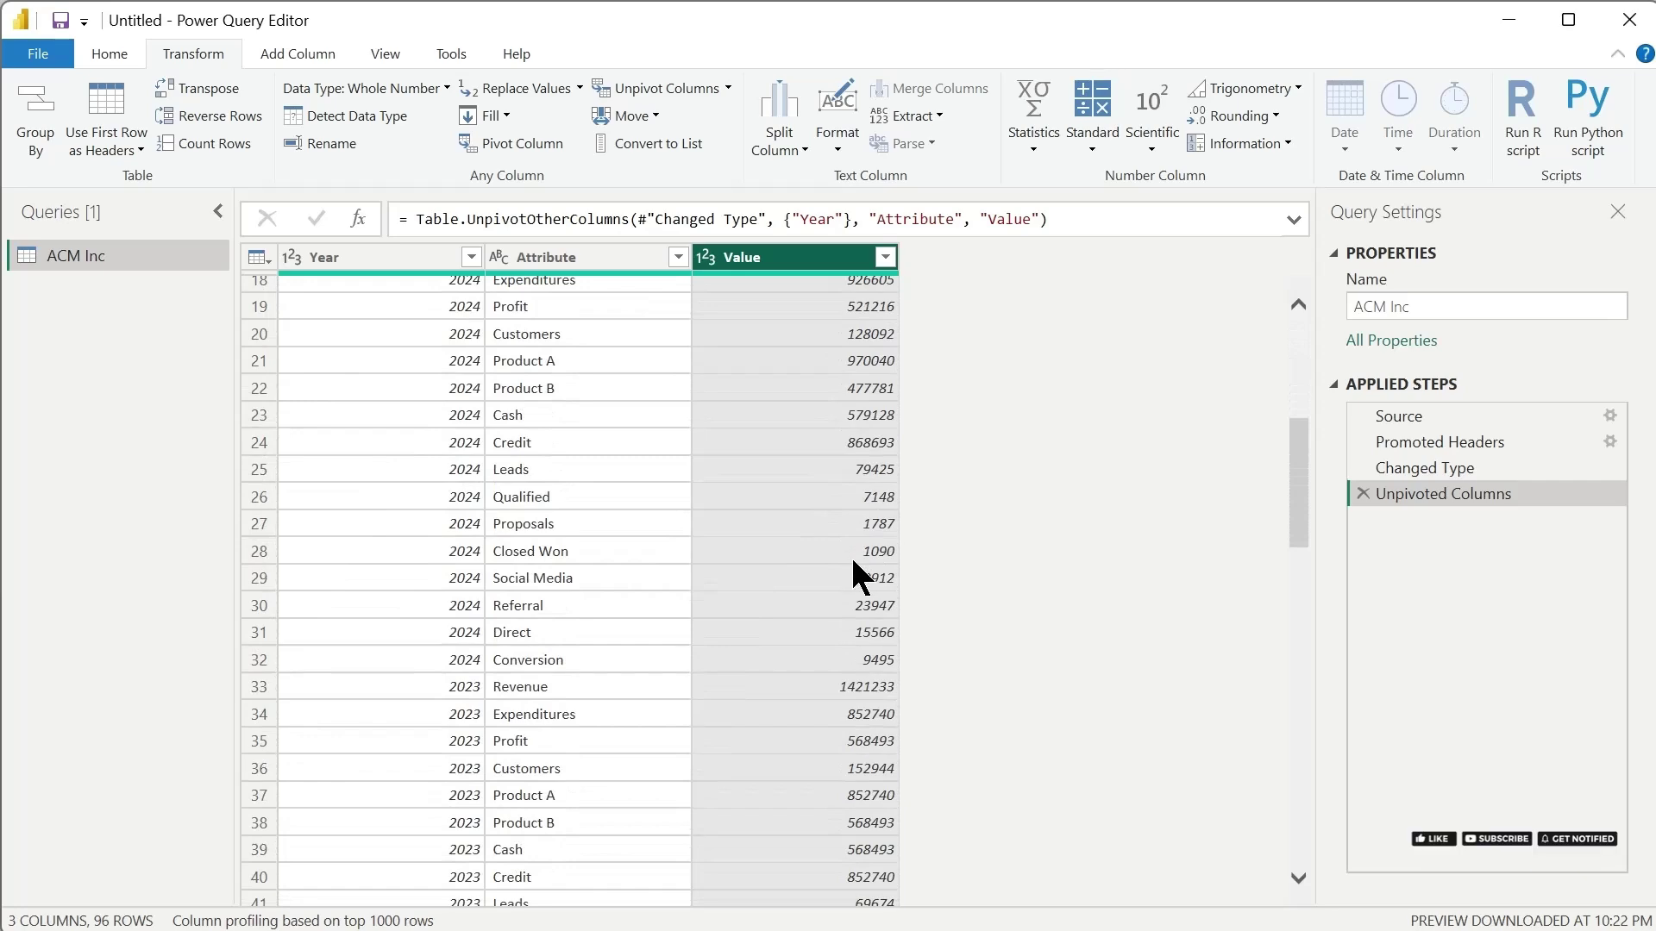
pyautogui.scroll(5, 850, 556)
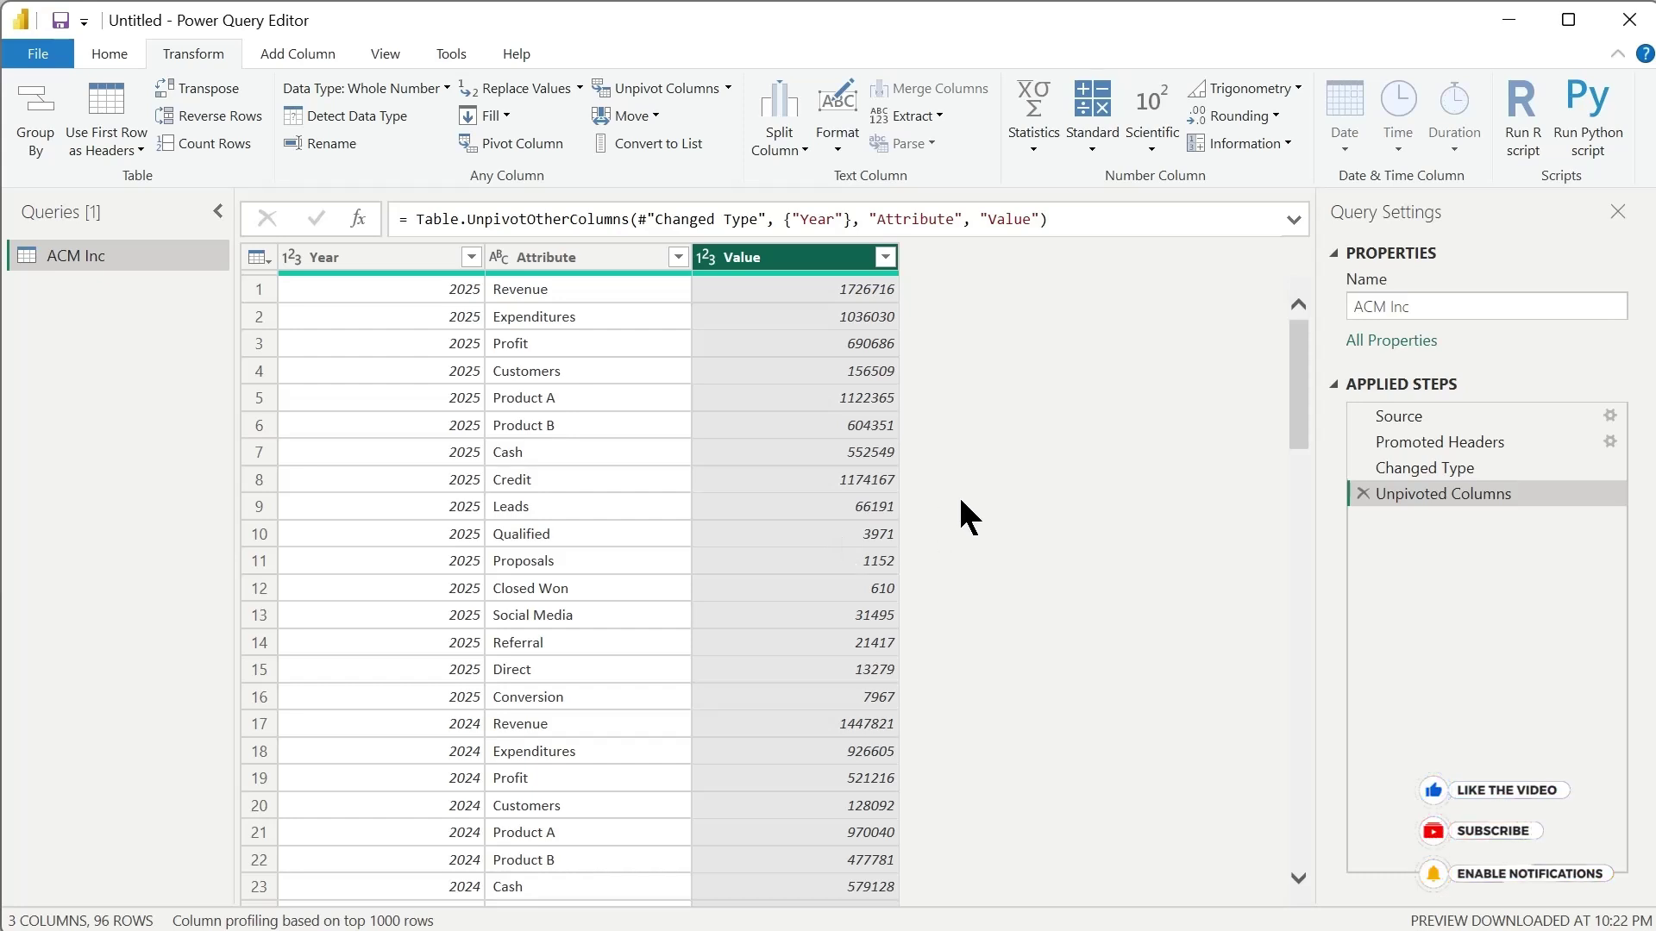
pyautogui.click(94, 56)
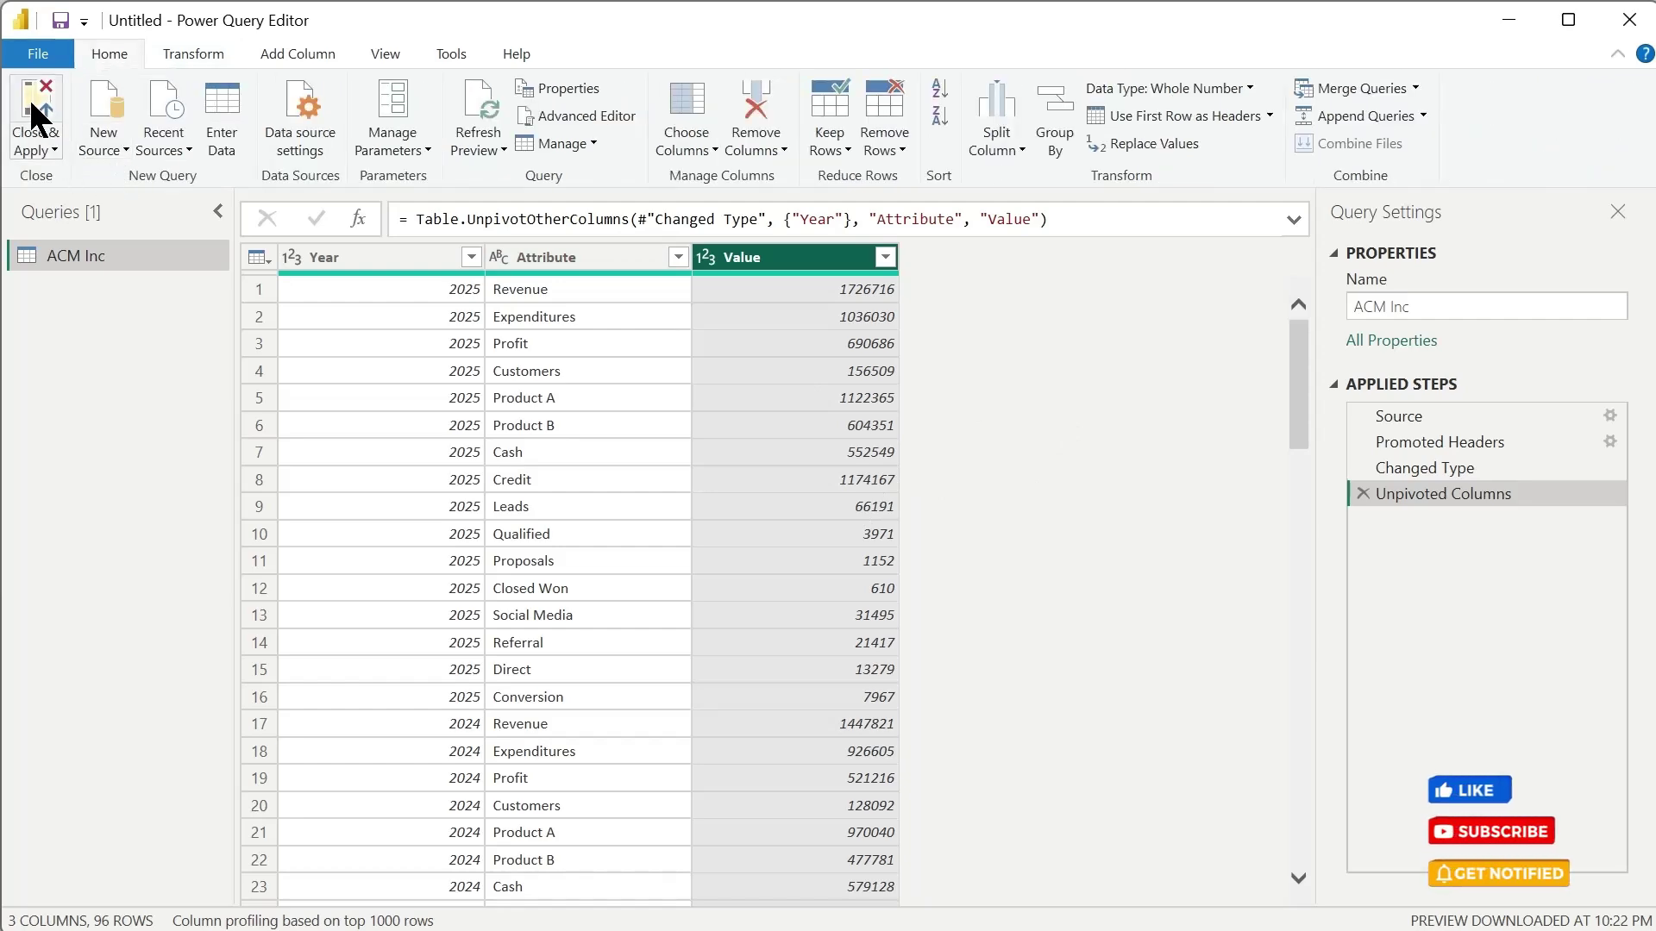
# Step: Close & Apply the query and expand ACM Inc to show its Attribute, Value and Year fields
pyautogui.click(34, 116)
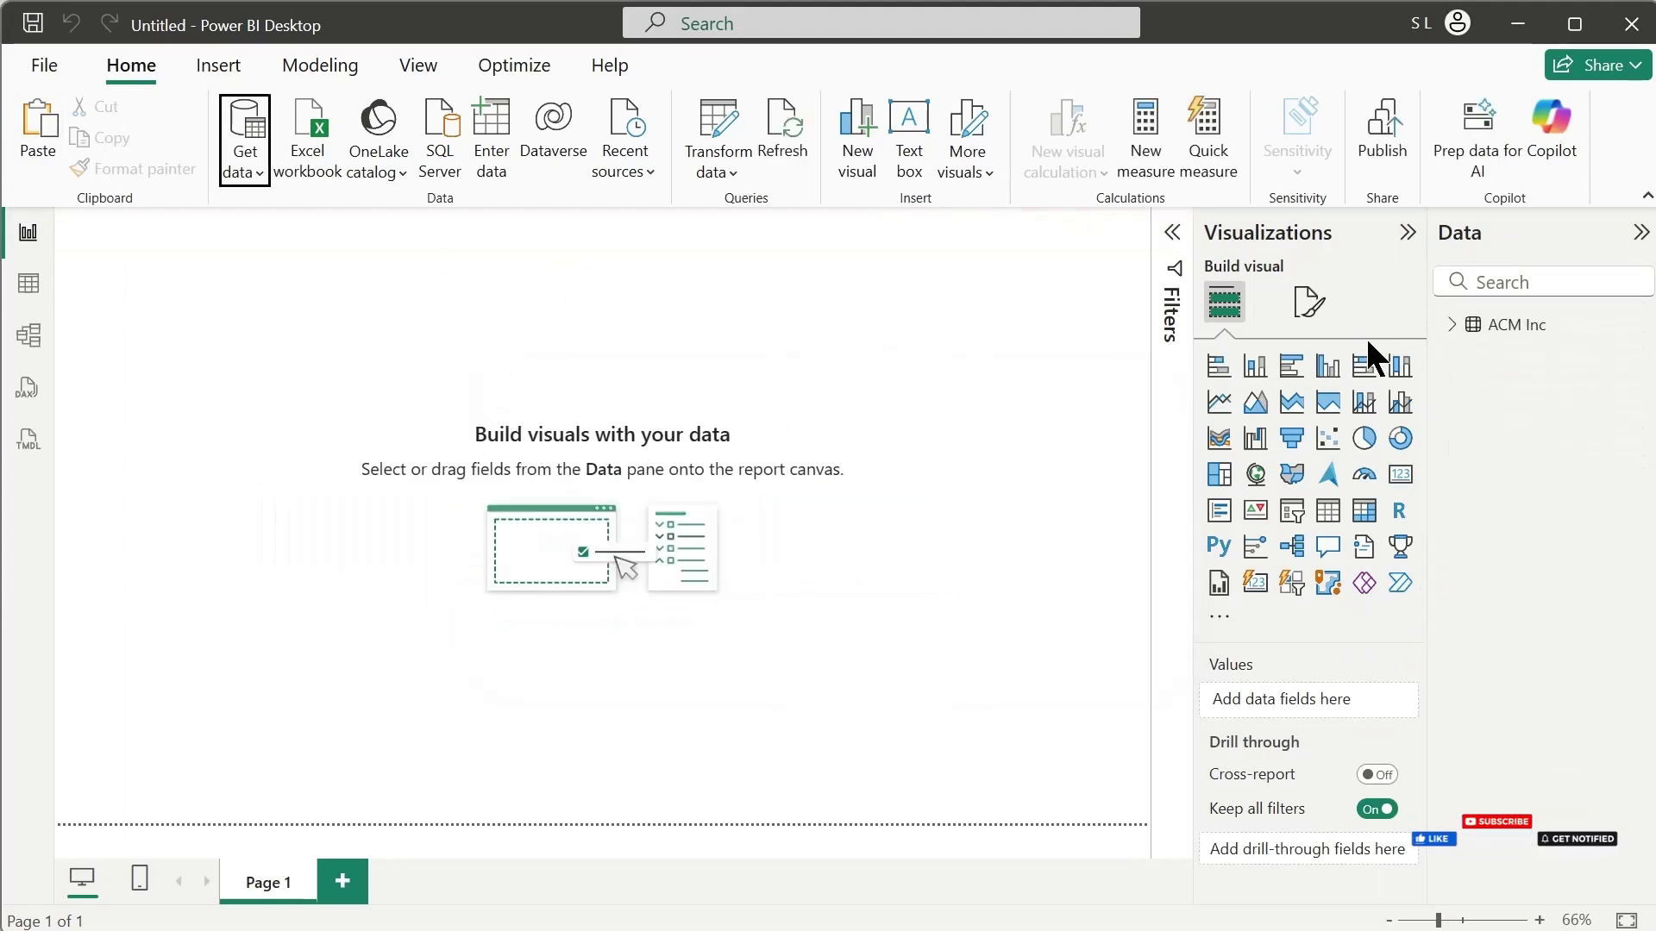
pyautogui.click(1452, 325)
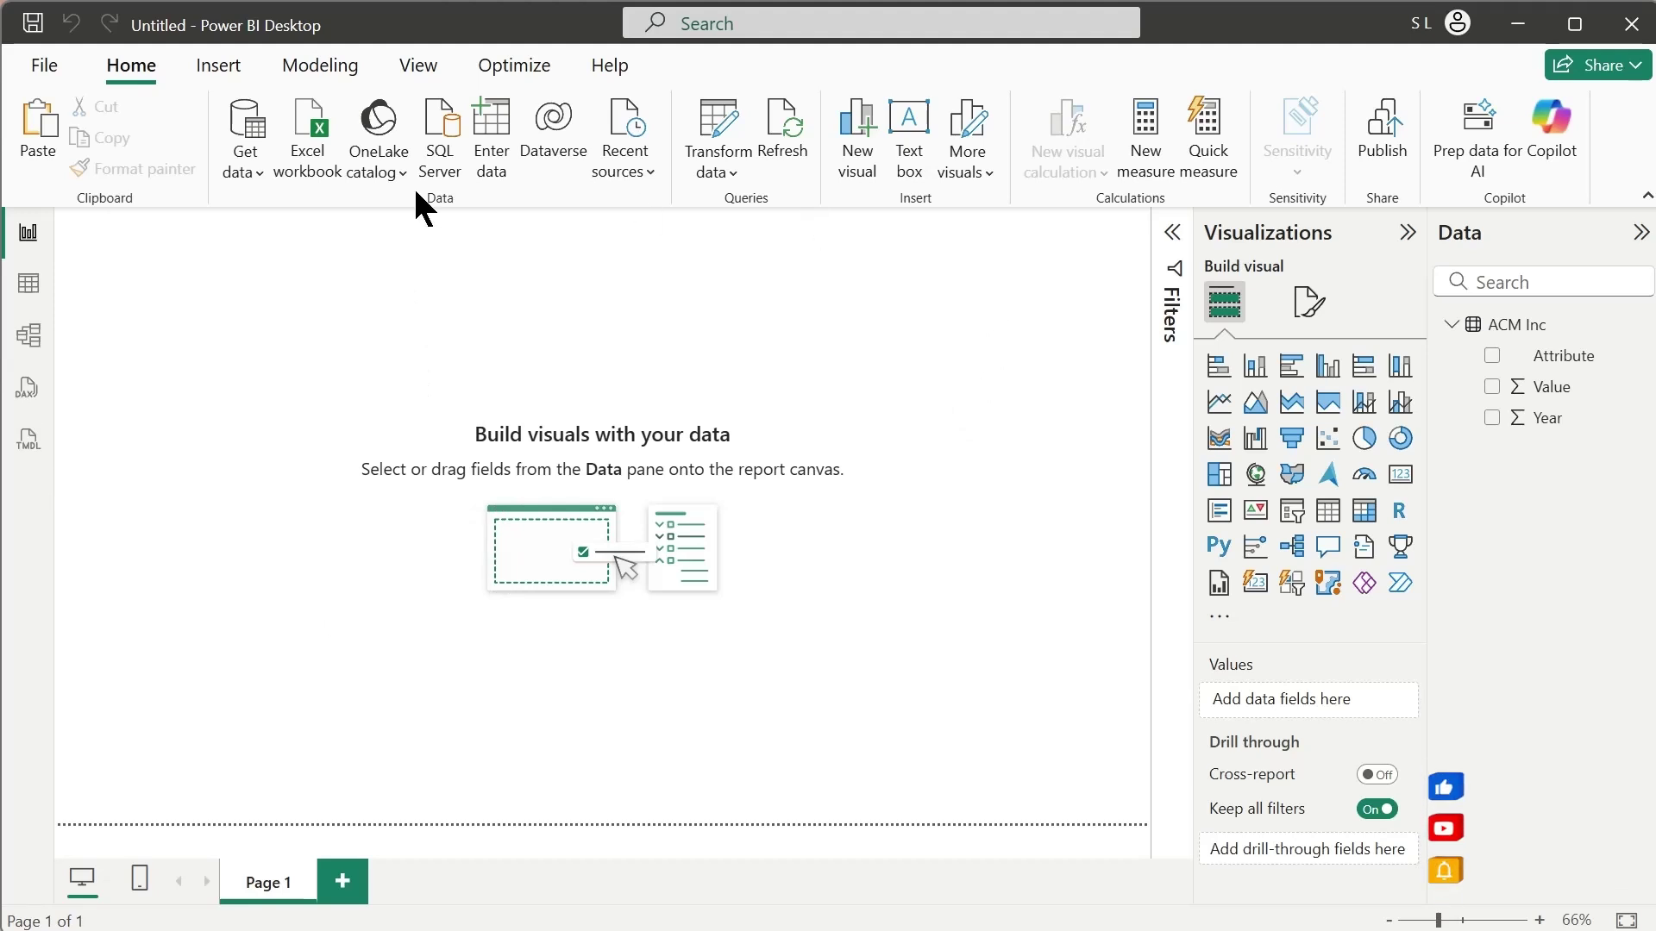
pyautogui.click(201, 77)
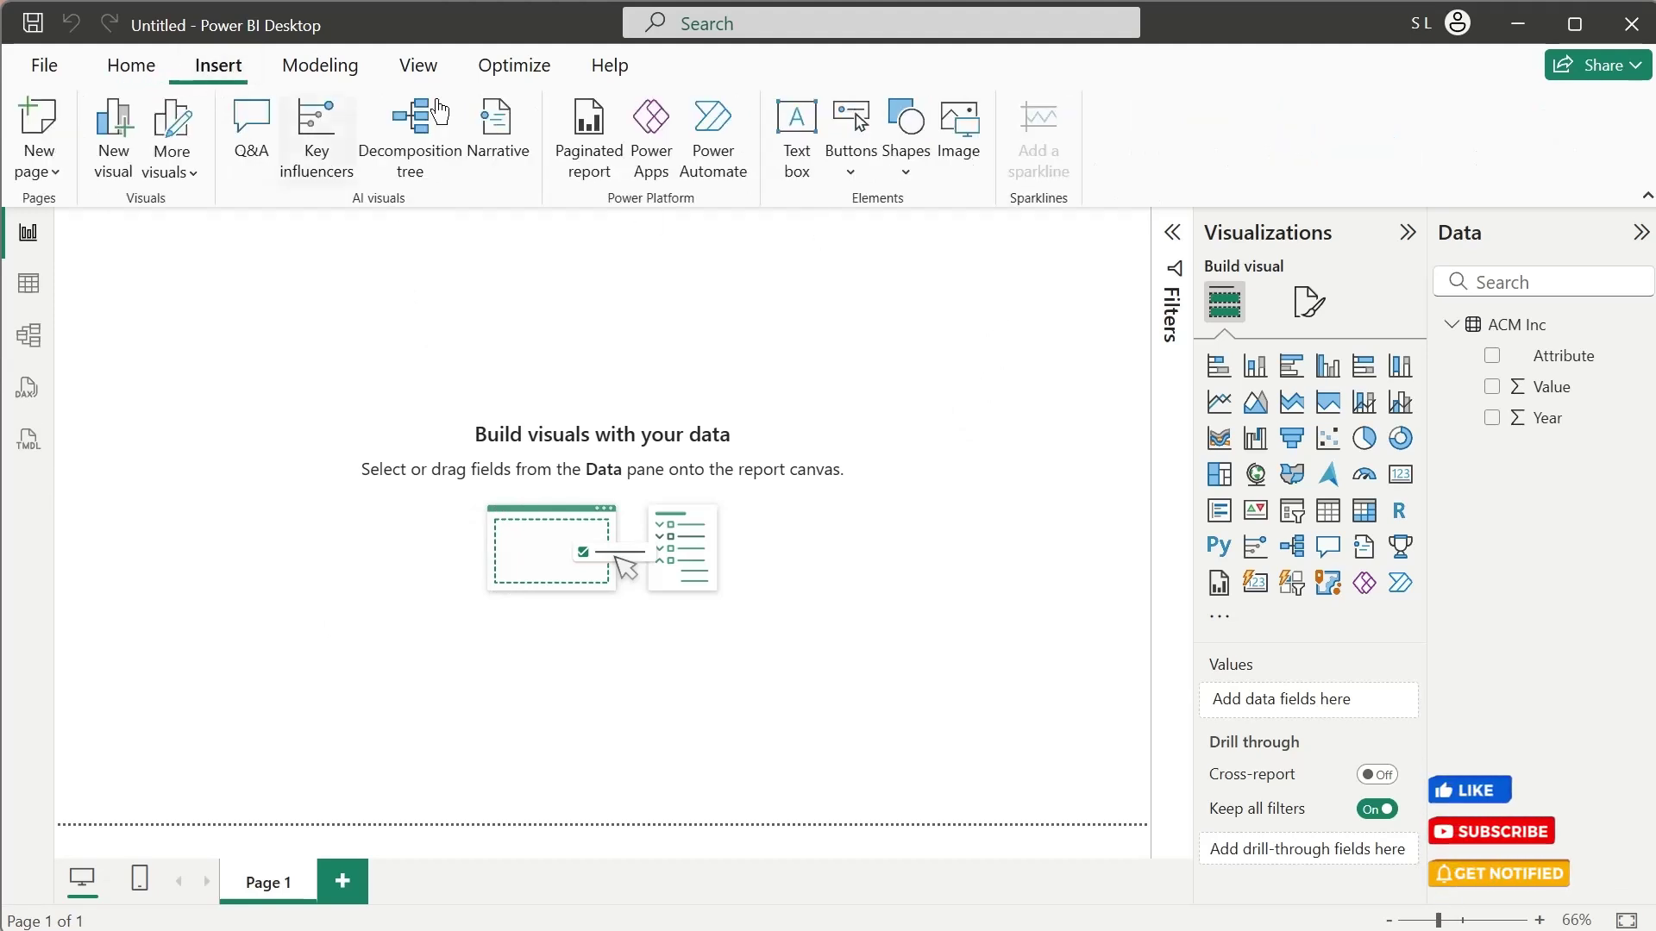
# Step: Insert a blue rectangle and stretch it into a full-height sidebar along the page's left edge
pyautogui.click(909, 183)
pyautogui.click(927, 259)
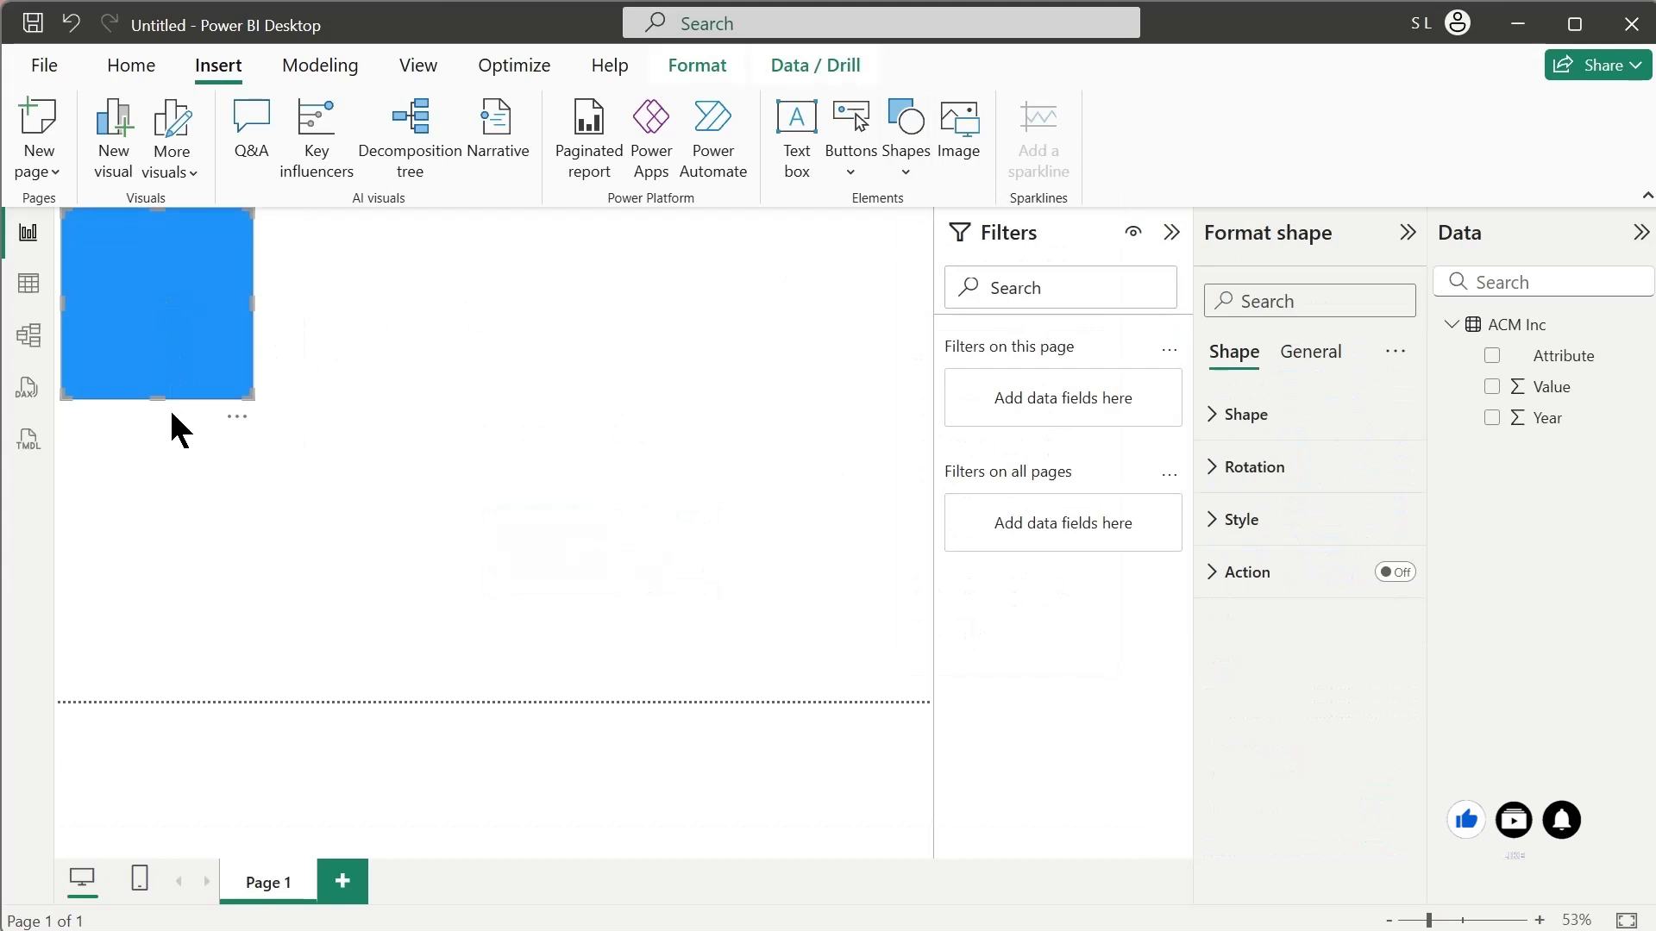
pyautogui.moveTo(158, 399); pyautogui.dragTo(155, 700)
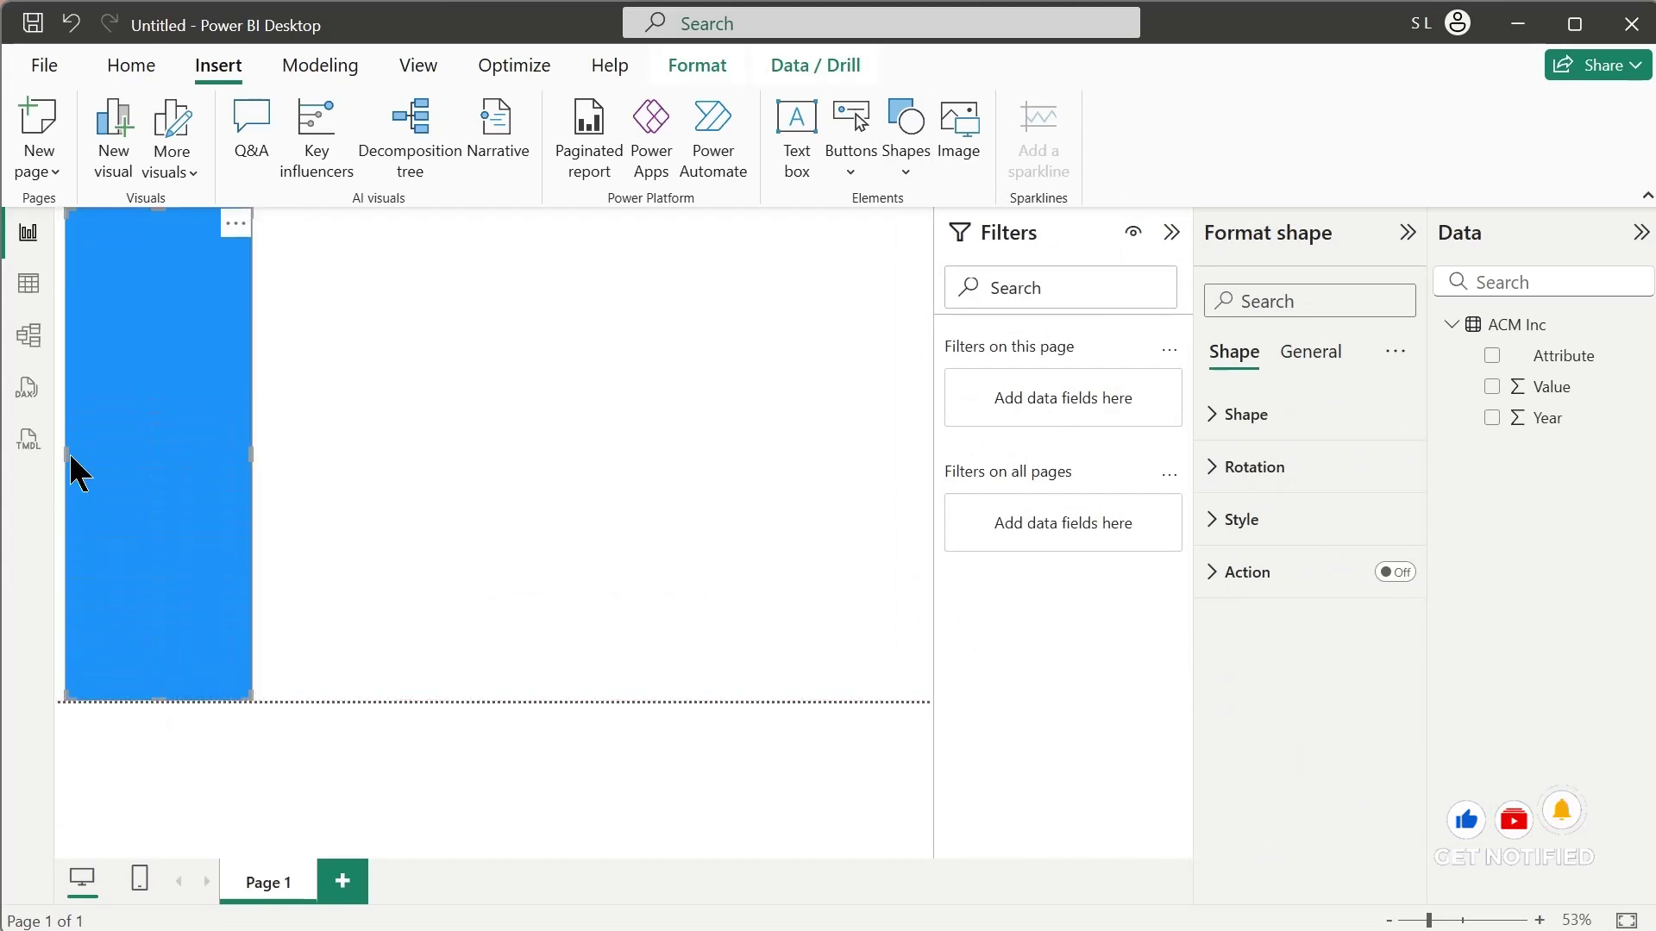
pyautogui.moveTo(62, 449); pyautogui.dragTo(30, 455)
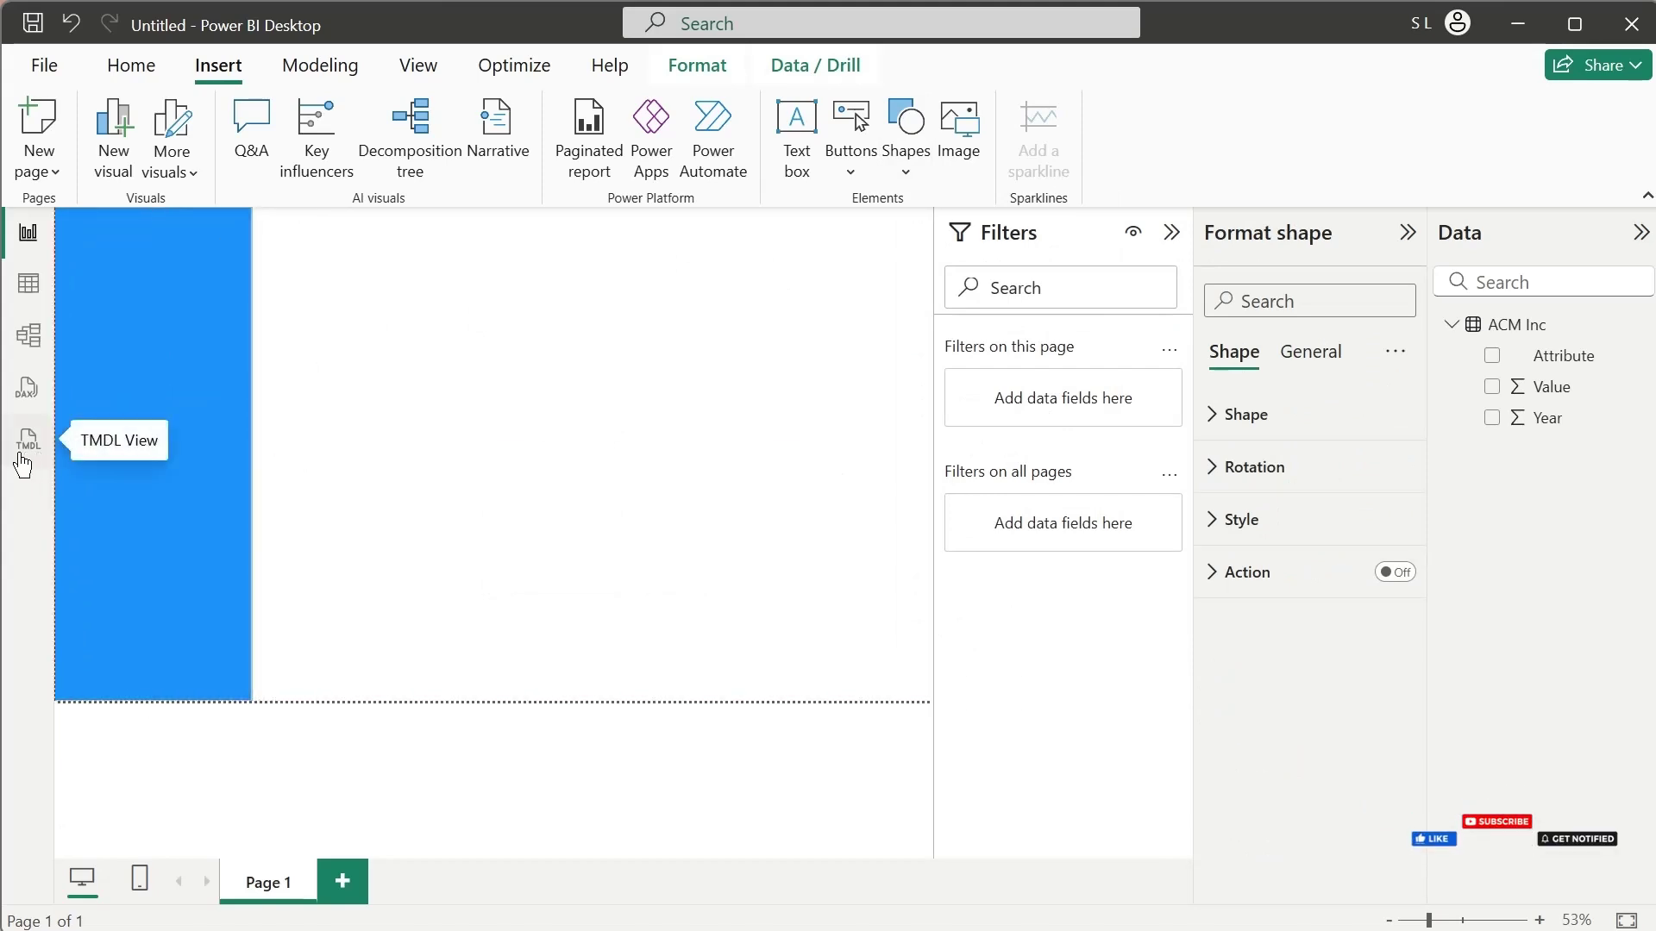
pyautogui.click(356, 477)
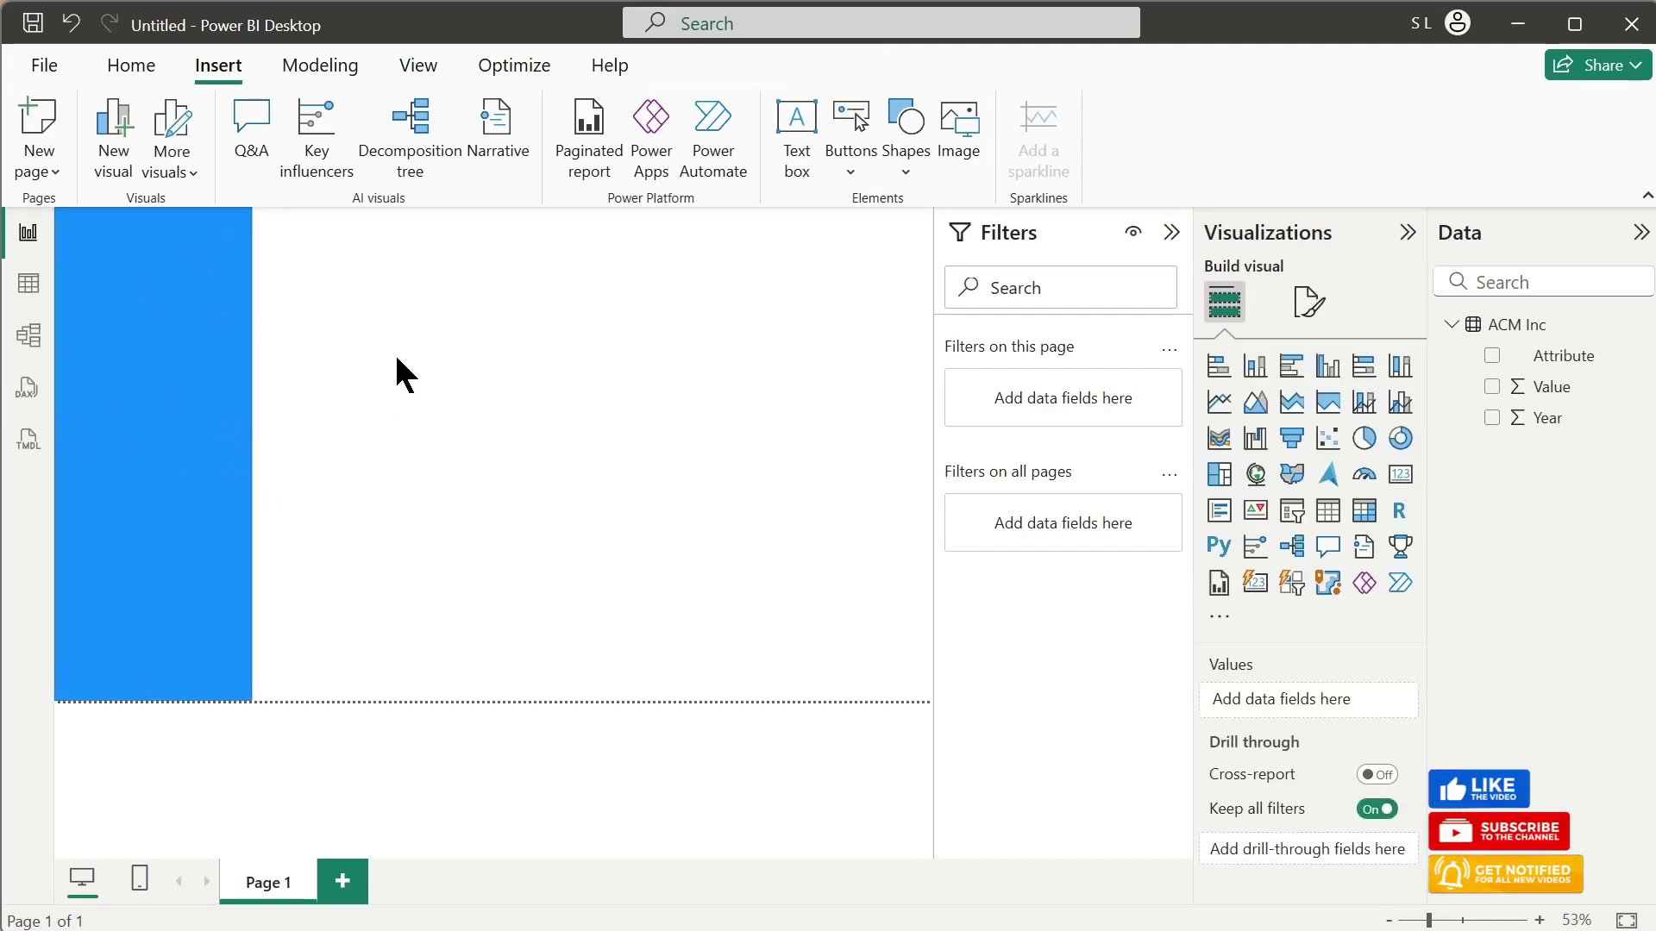
# Step: Insert the ACM.png logo and resize it to sit at the top of the blue sidebar
pyautogui.click(960, 130)
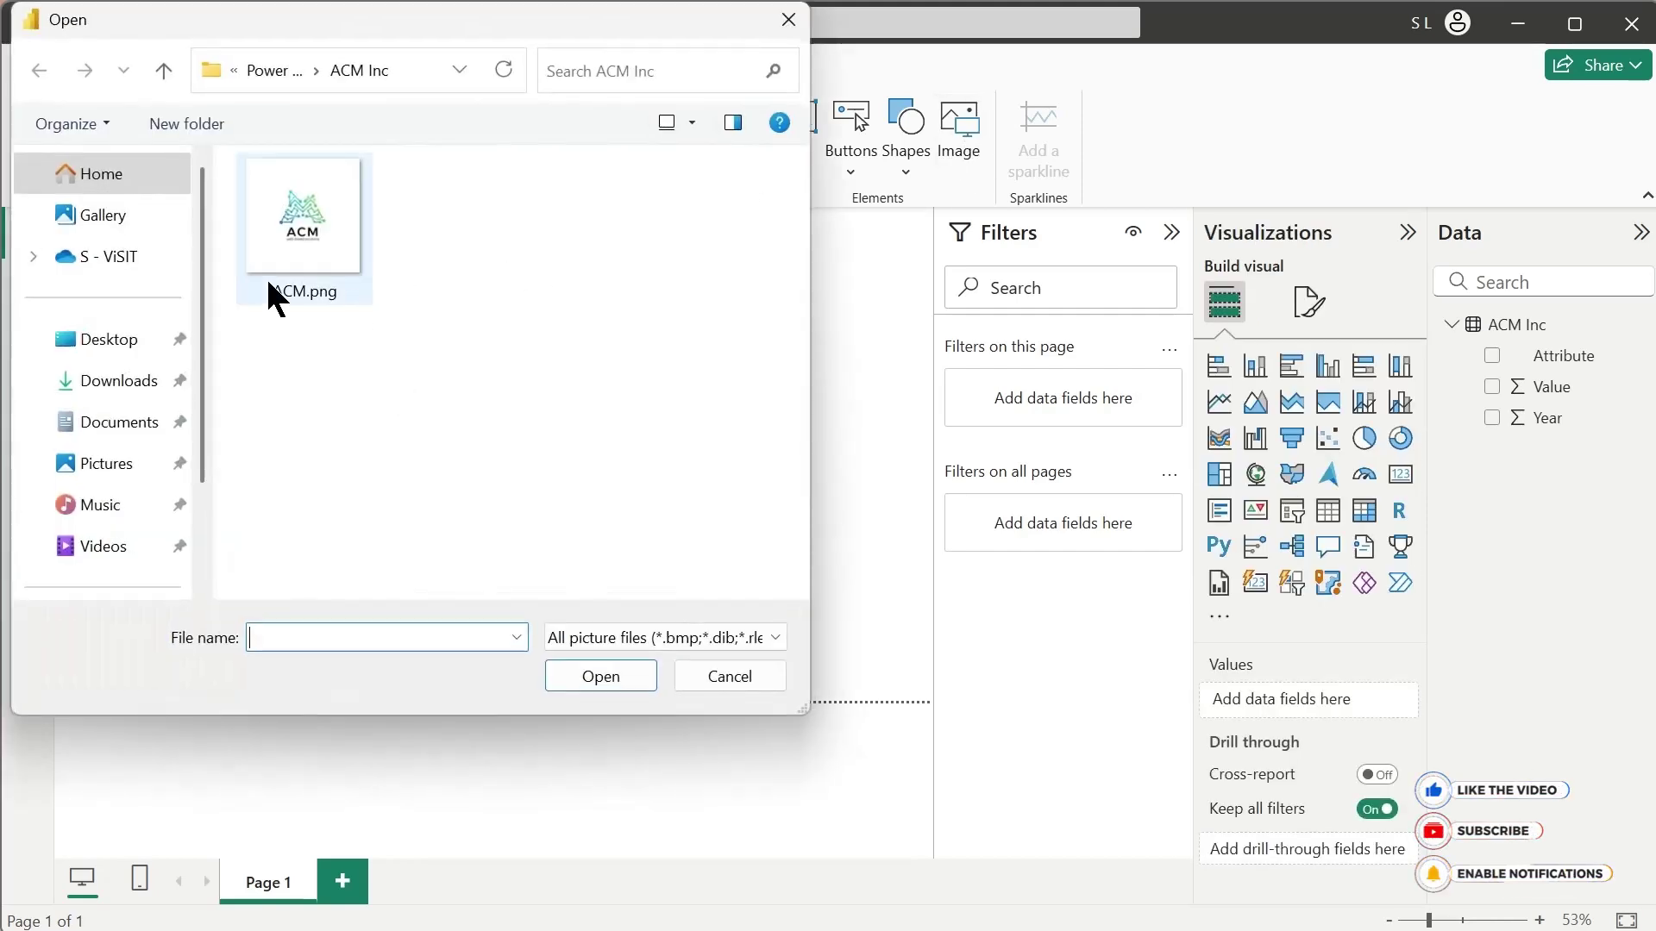
pyautogui.click(284, 237)
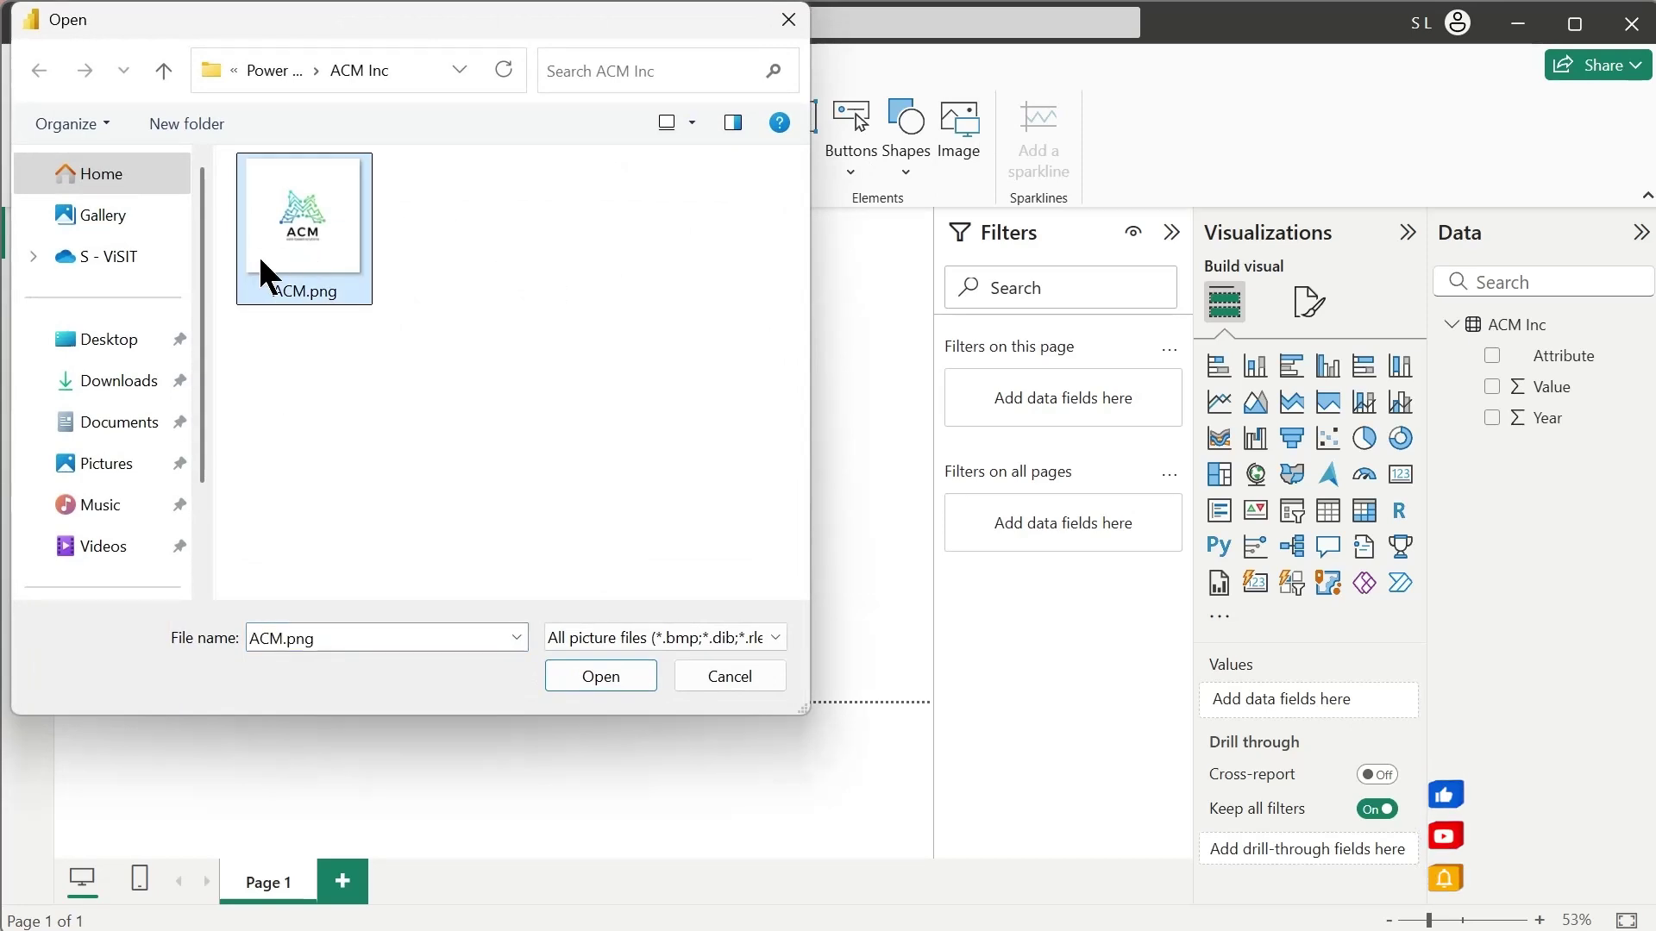
pyautogui.click(601, 681)
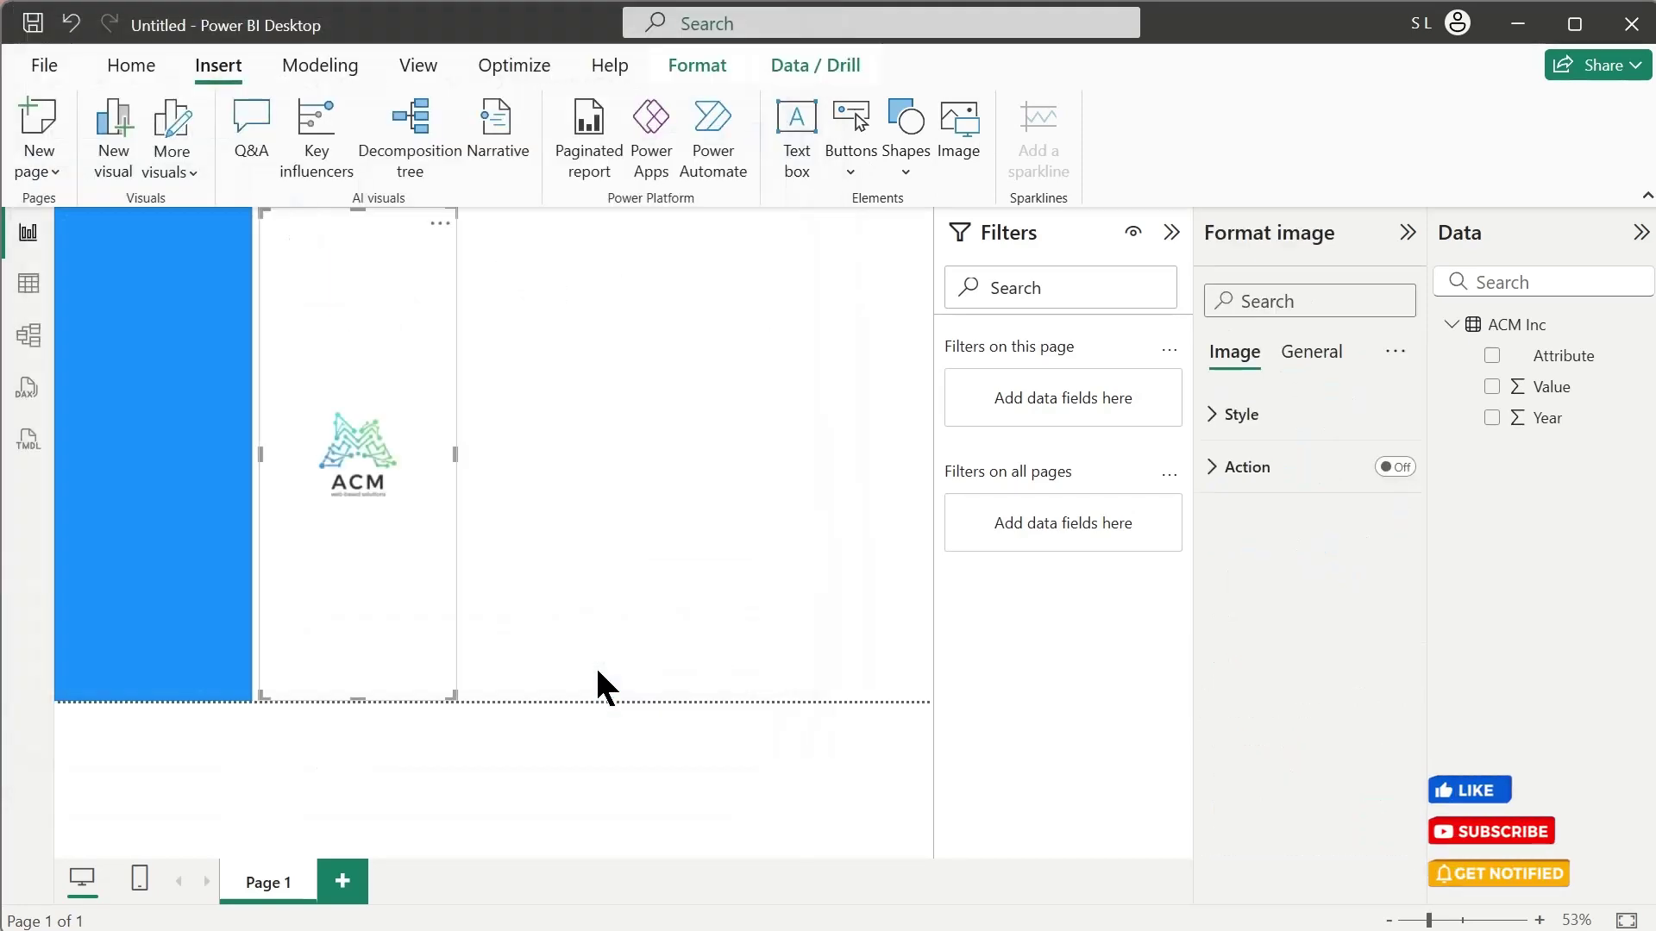
pyautogui.moveTo(351, 697); pyautogui.dragTo(145, 401)
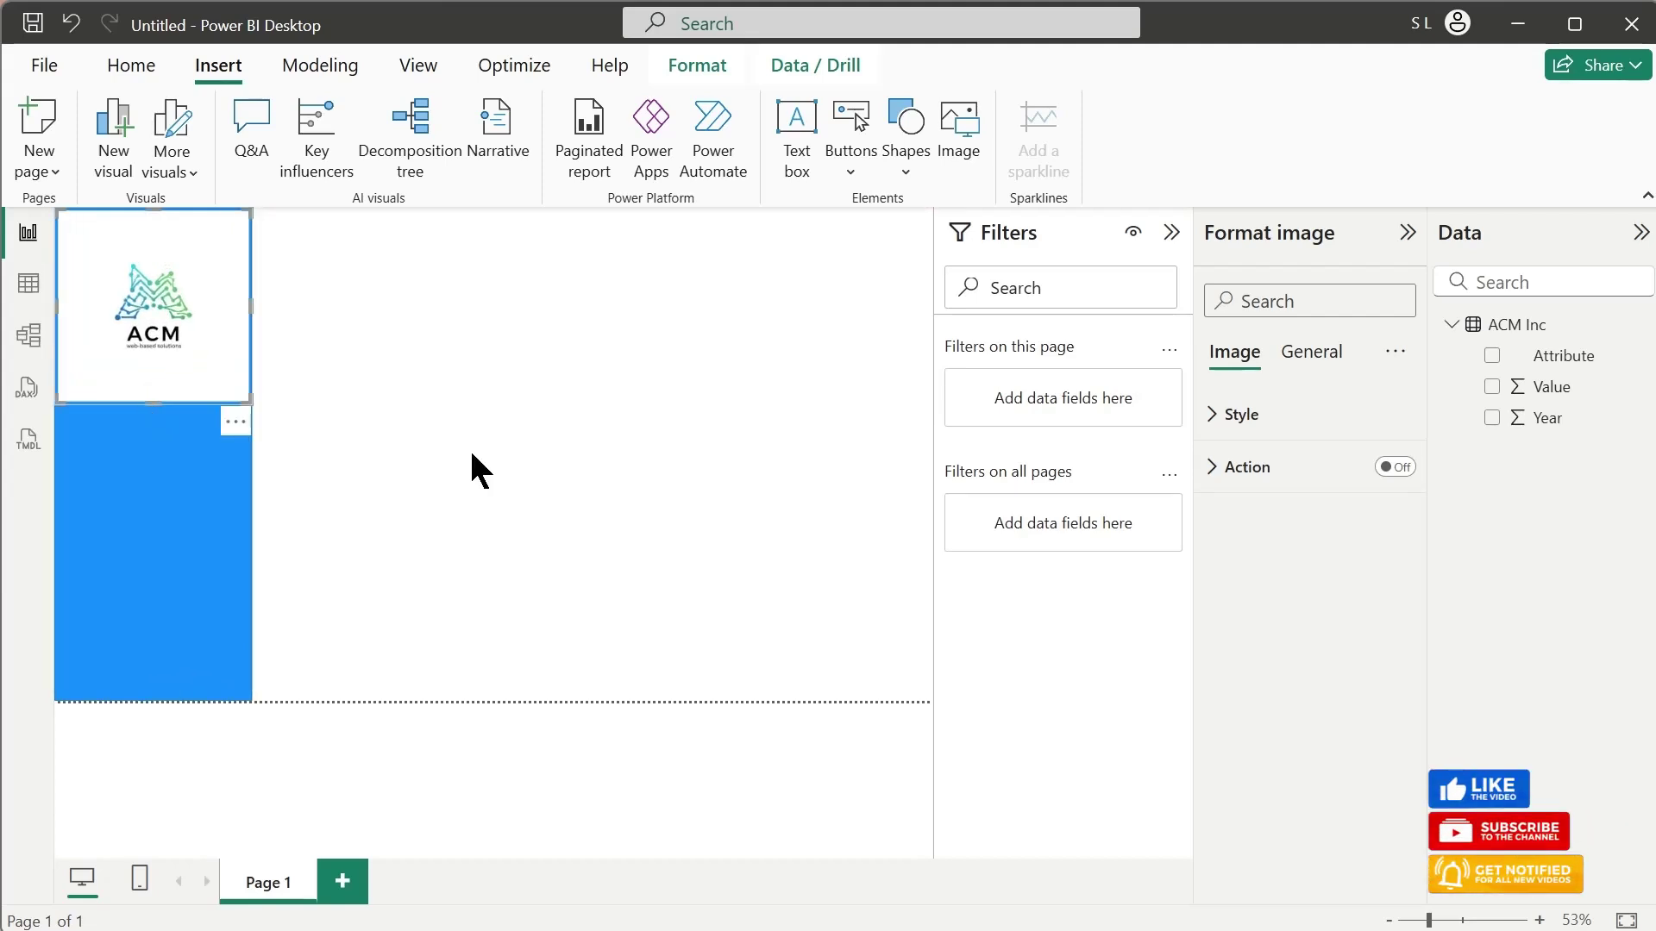
pyautogui.click(471, 454)
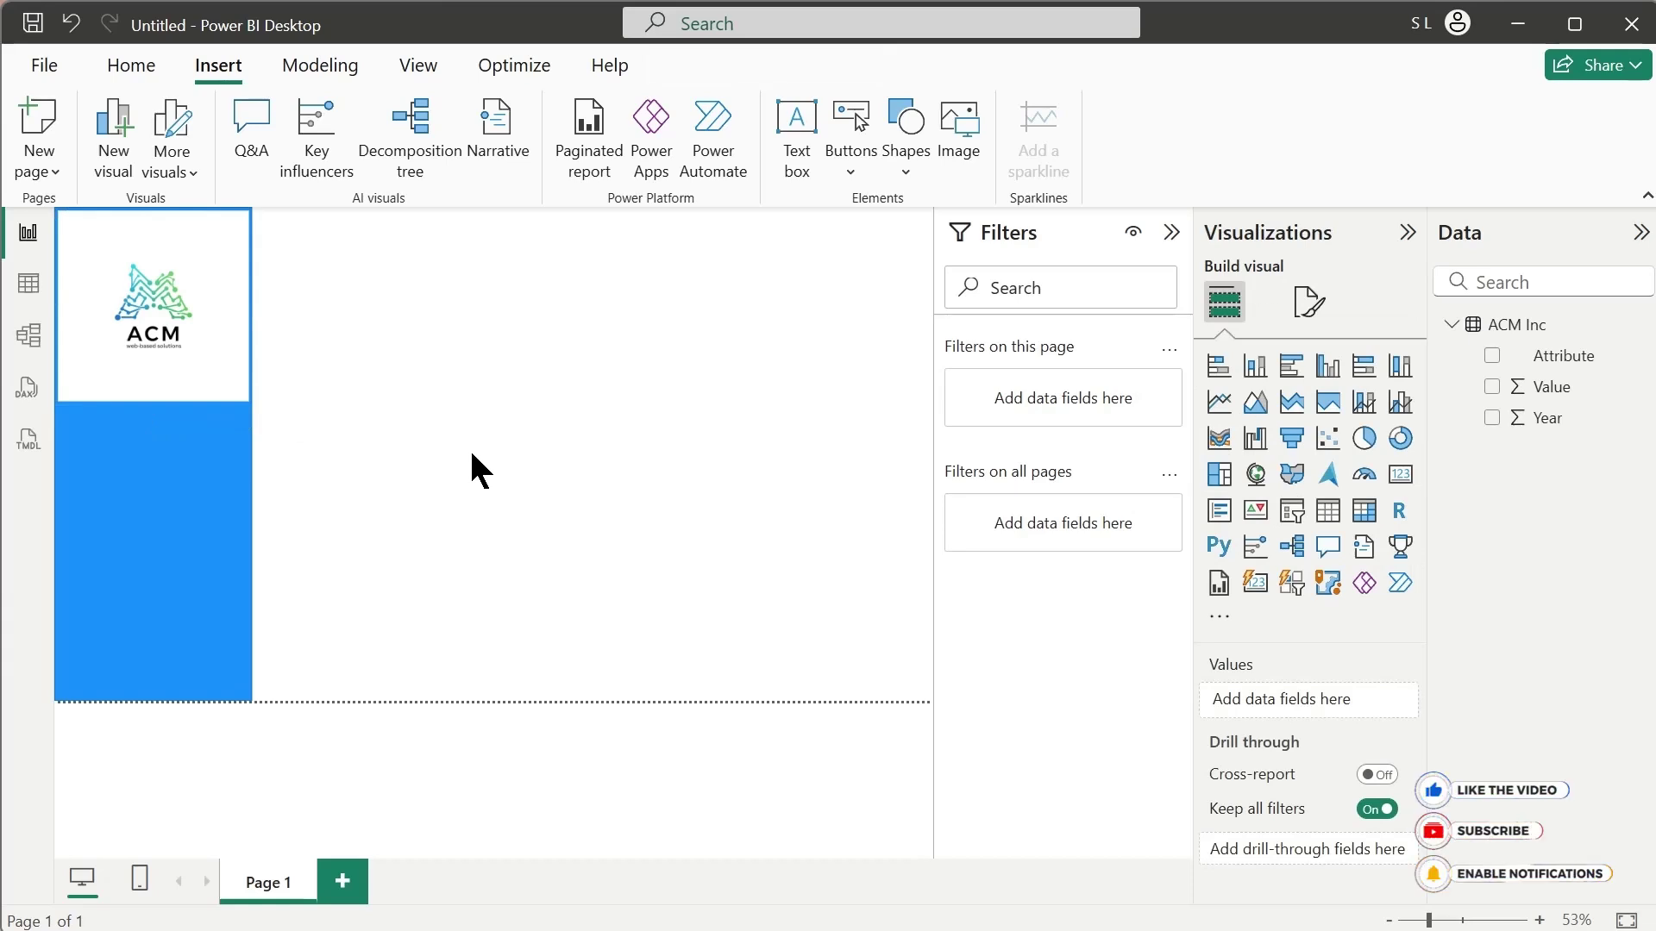
# Step: Add an 'ACM inc' text box and move it onto the blue sidebar under the logo
pyautogui.click(802, 164)
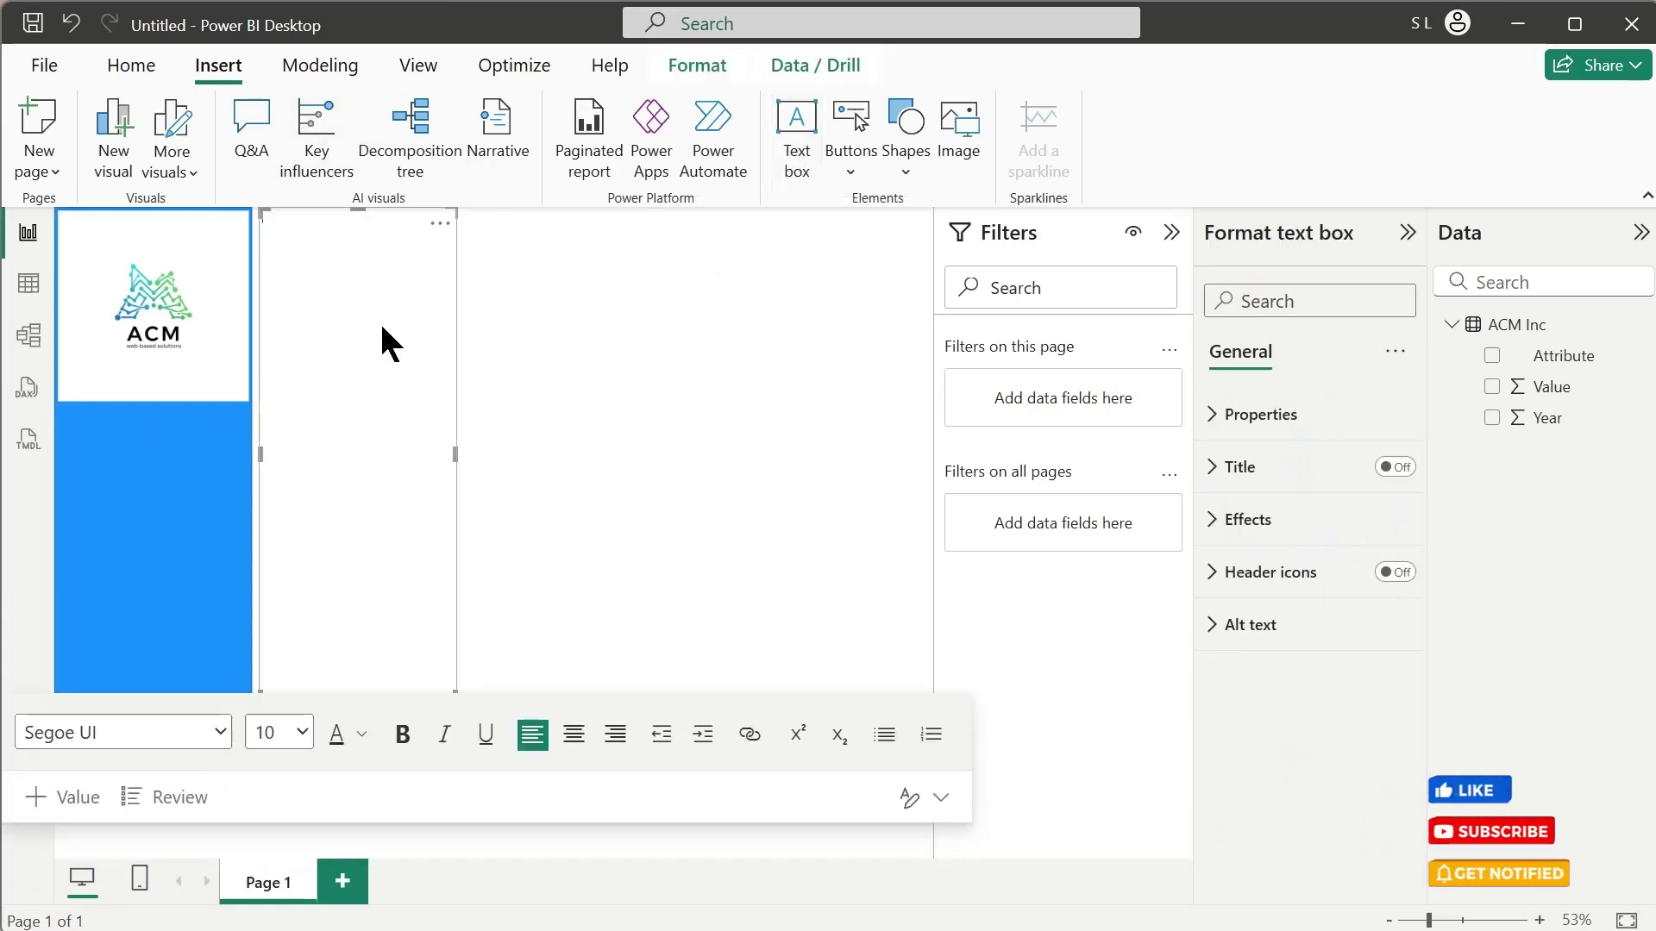
pyautogui.write('ACM inc')
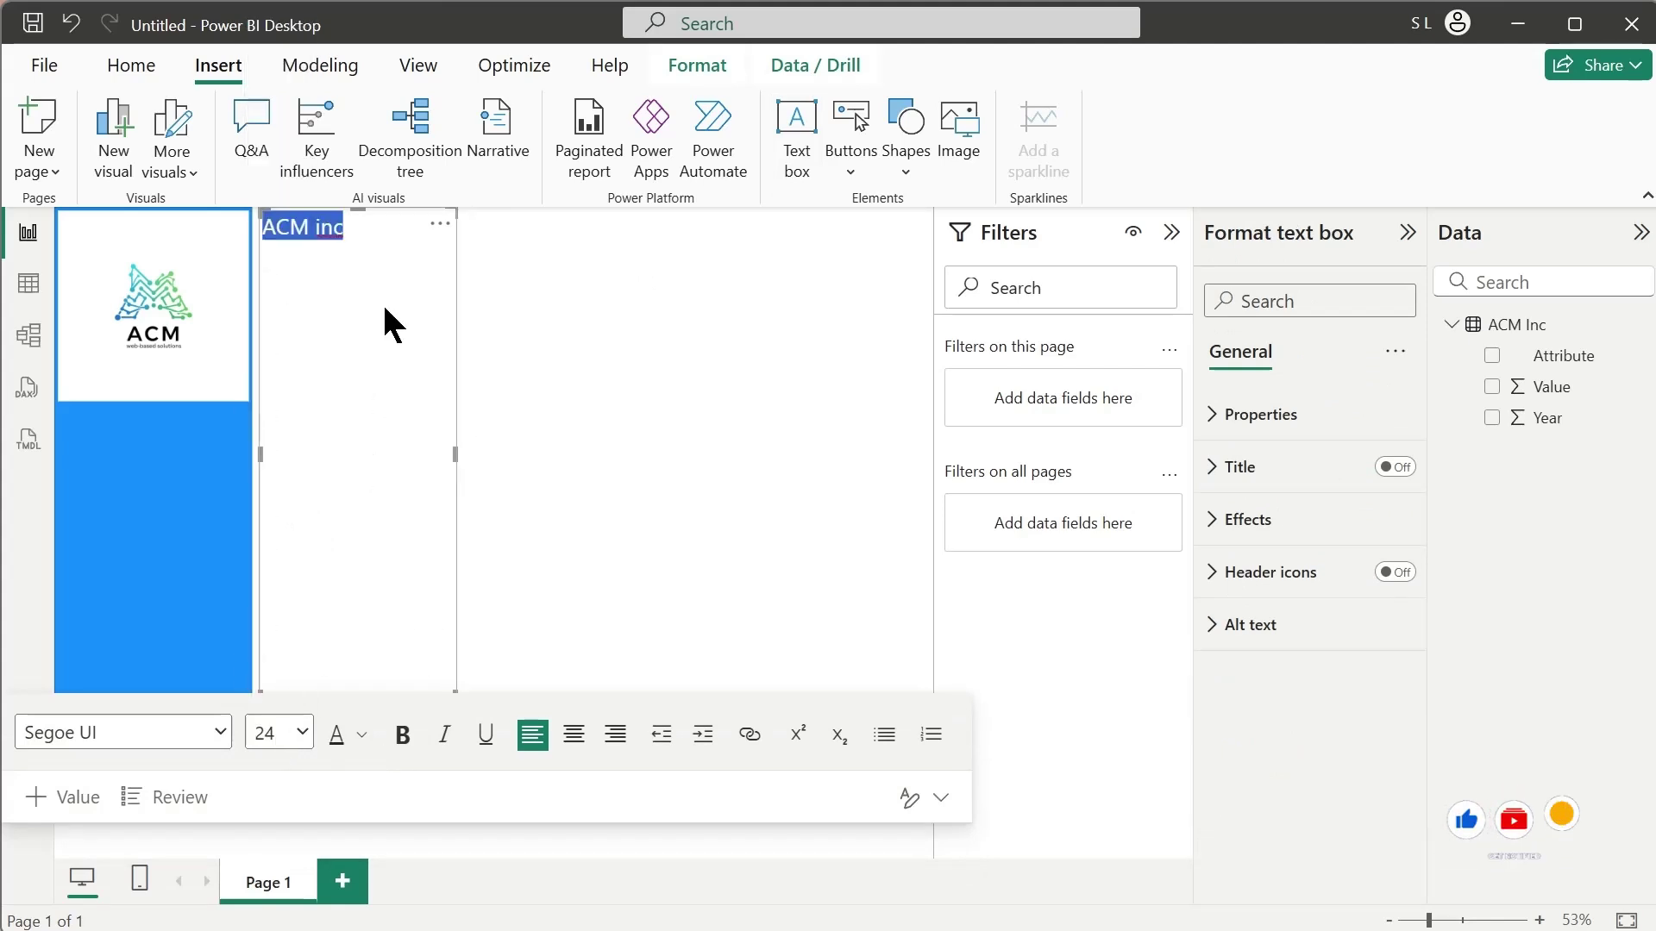
pyautogui.click(352, 250)
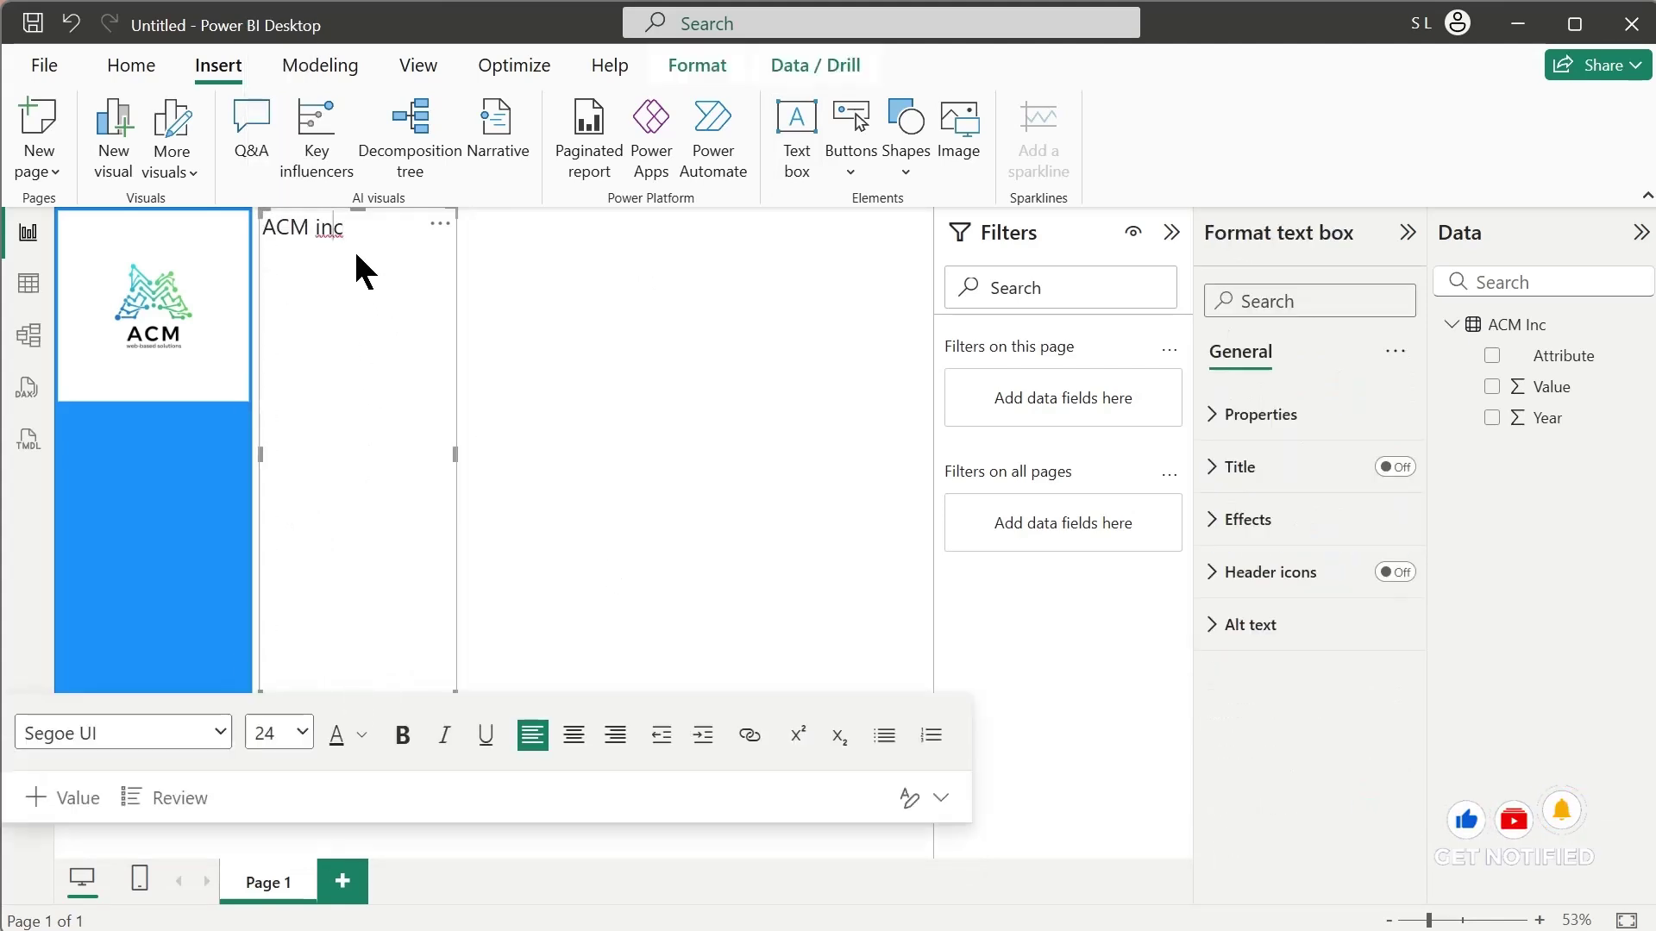
pyautogui.moveTo(358, 211); pyautogui.dragTo(367, 509)
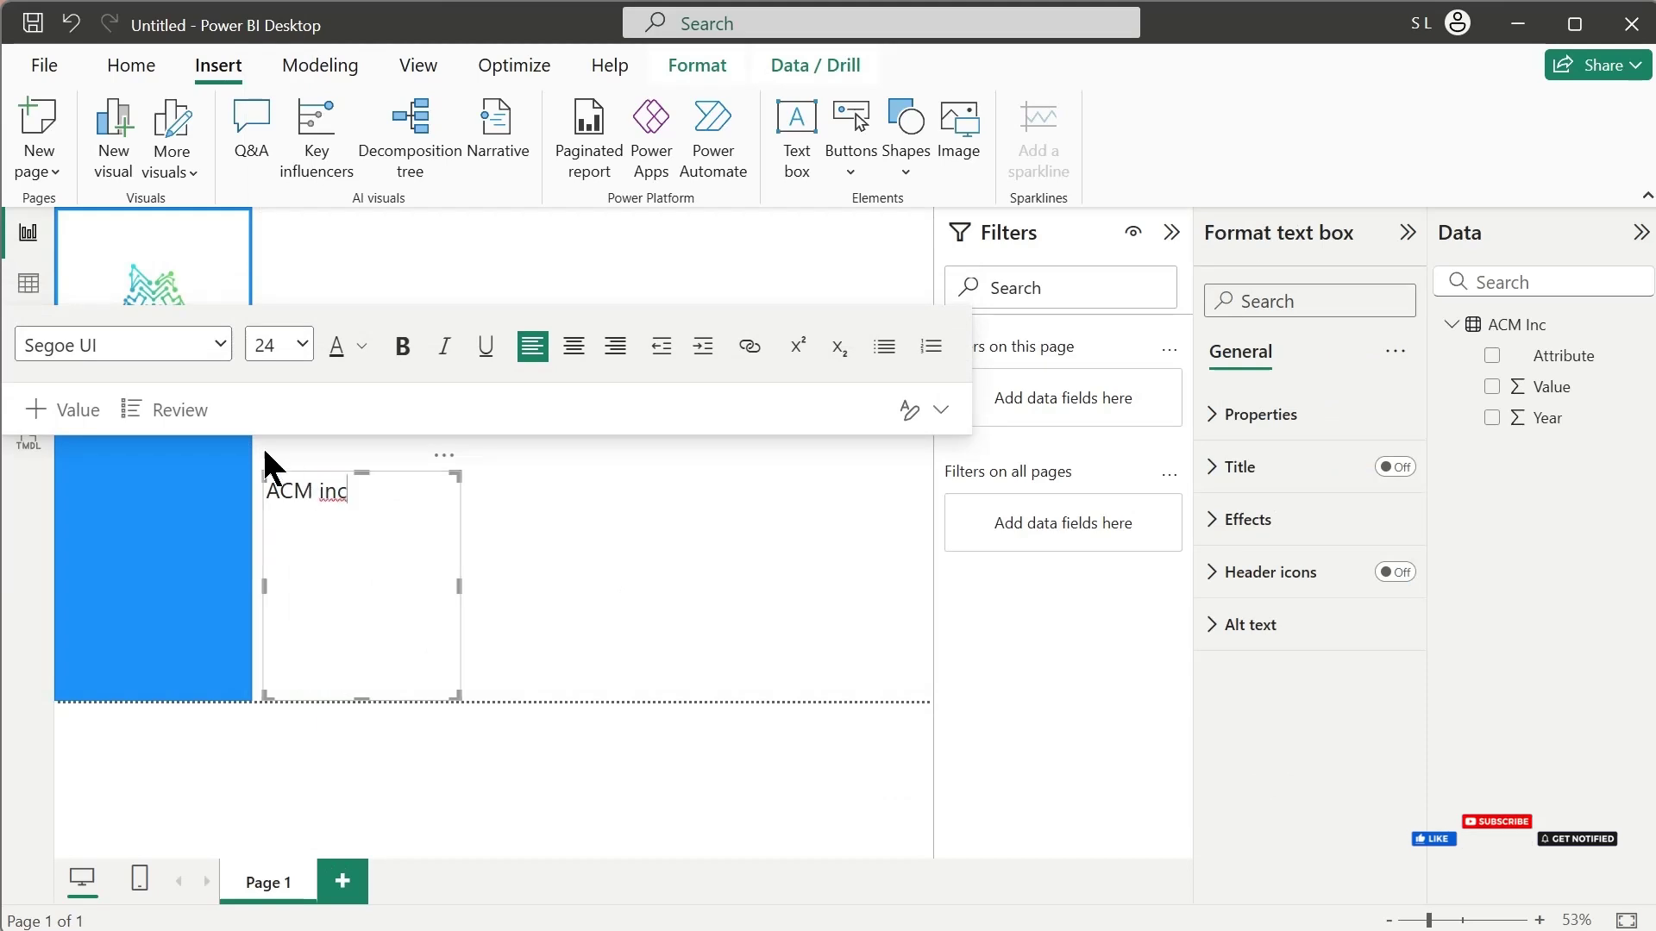
pyautogui.moveTo(362, 699); pyautogui.dragTo(105, 459)
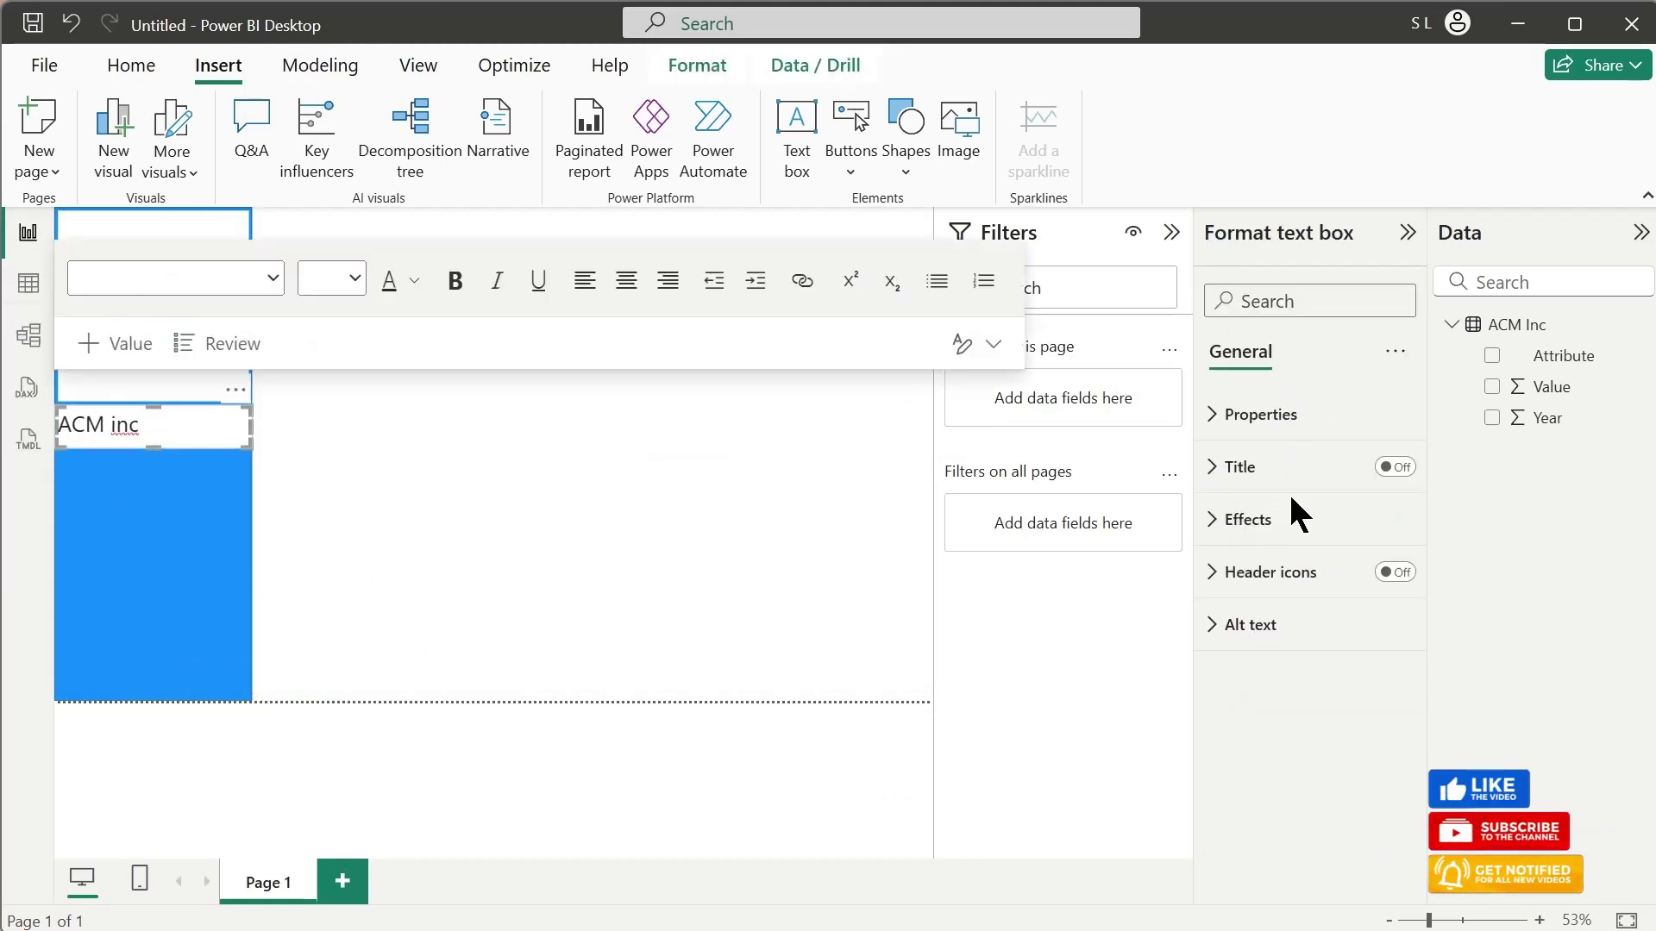
# Step: Set the title's background transparency to 100% and make its text bold and centred
pyautogui.click(1246, 519)
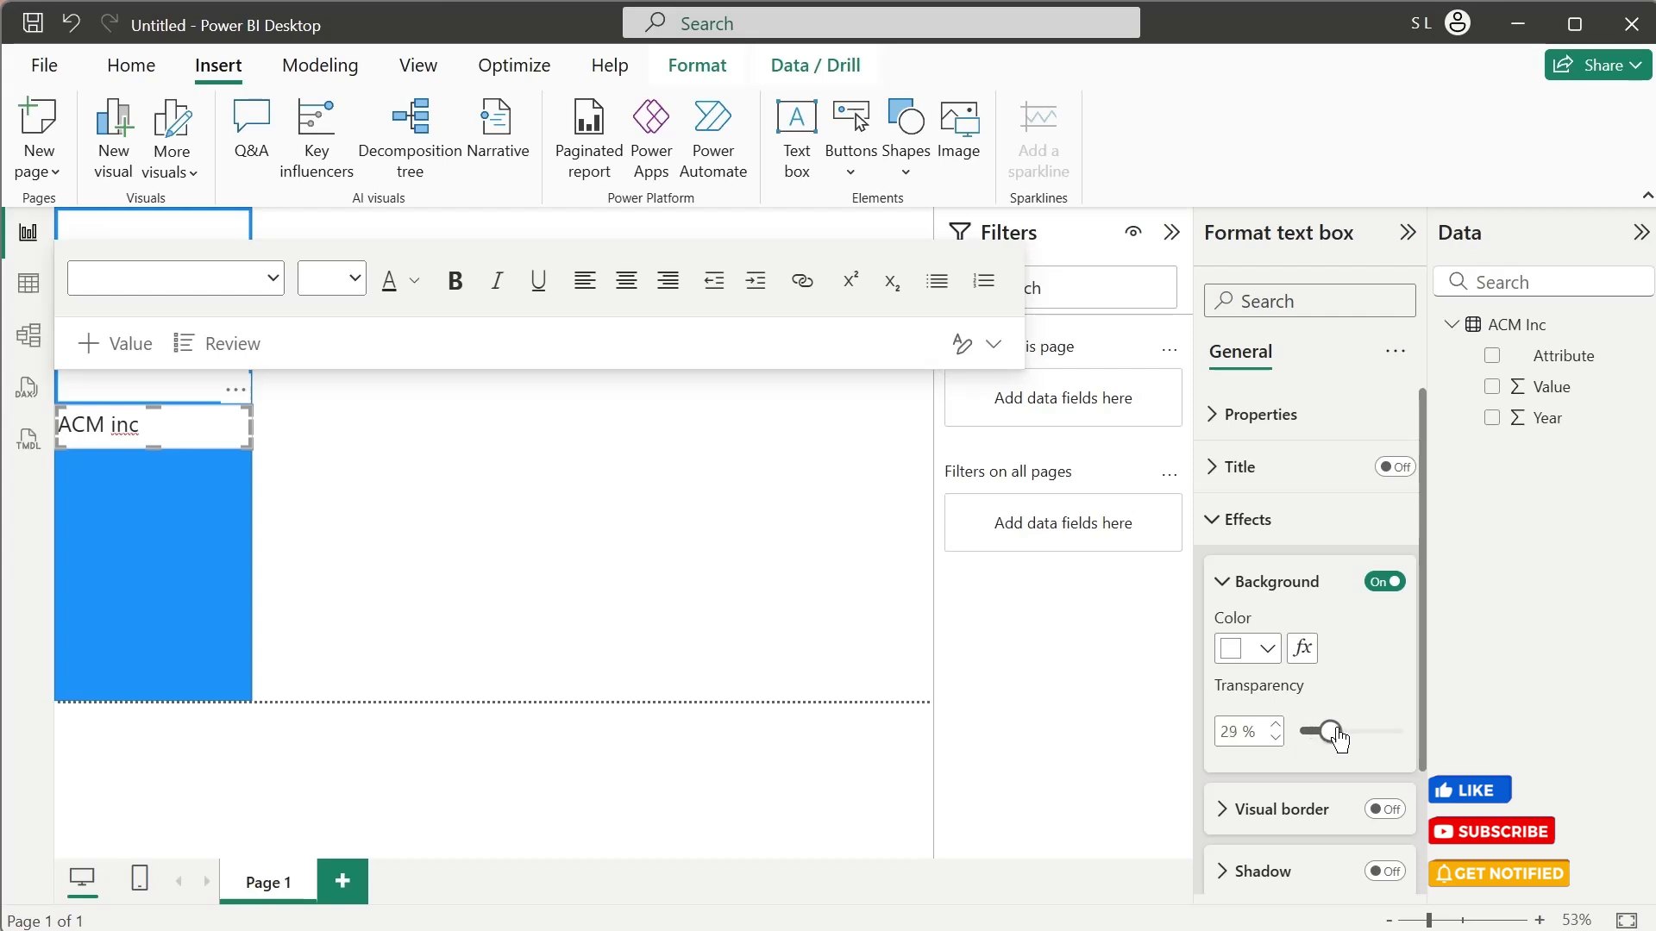
pyautogui.moveTo(1332, 733); pyautogui.dragTo(1402, 733)
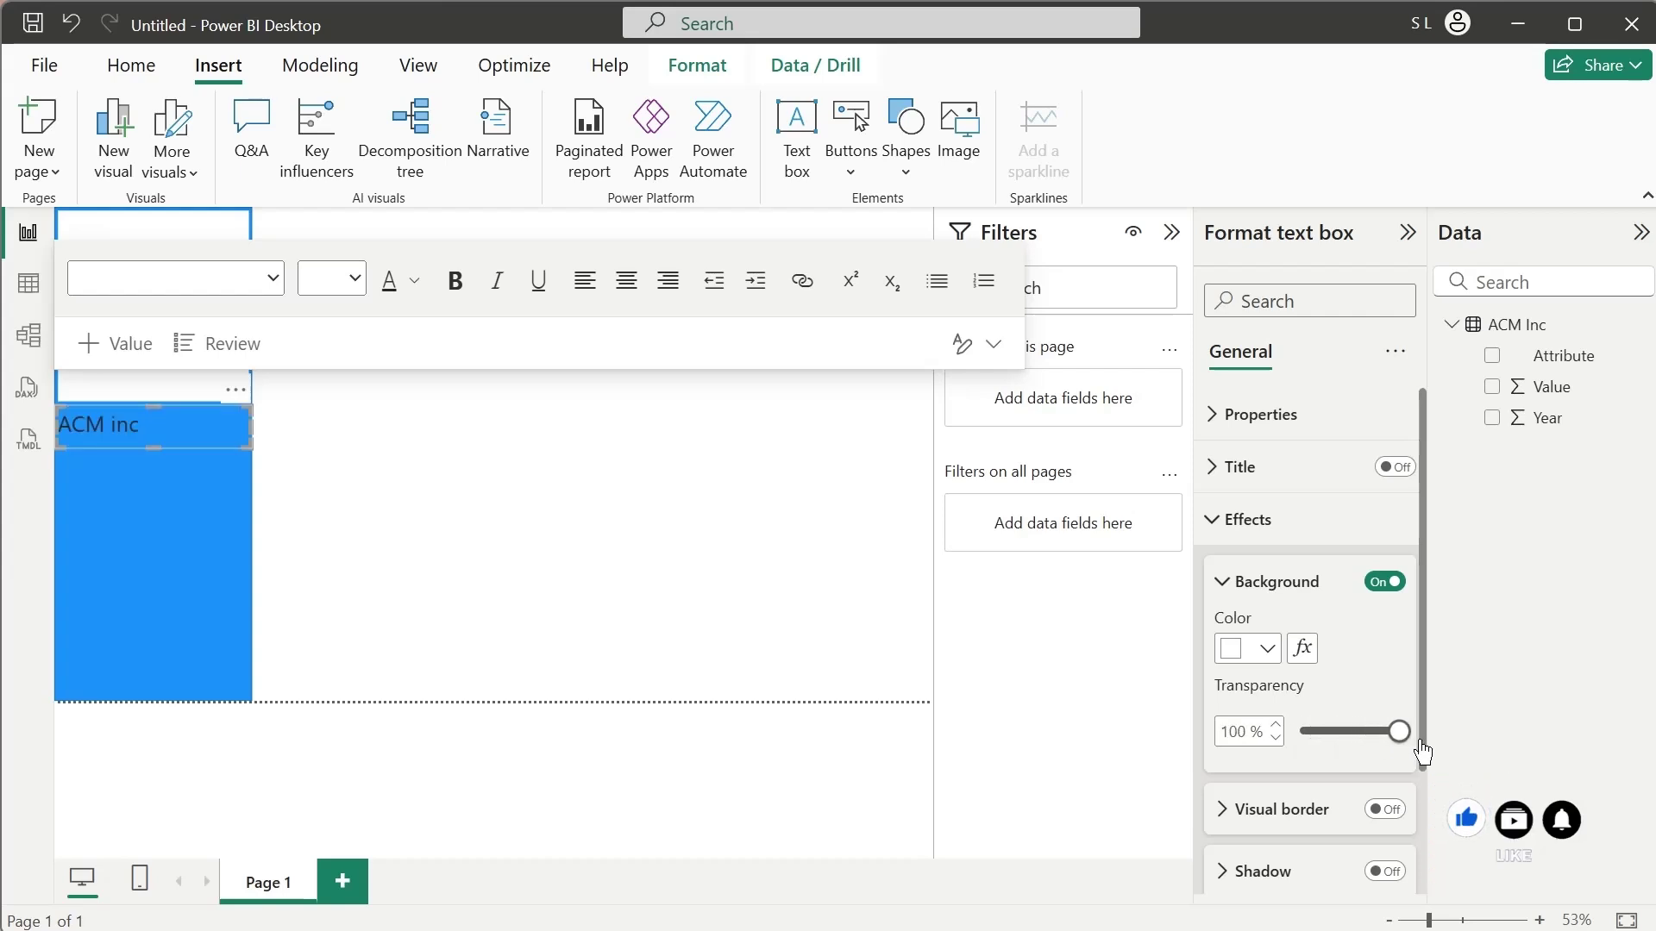
pyautogui.click(138, 422)
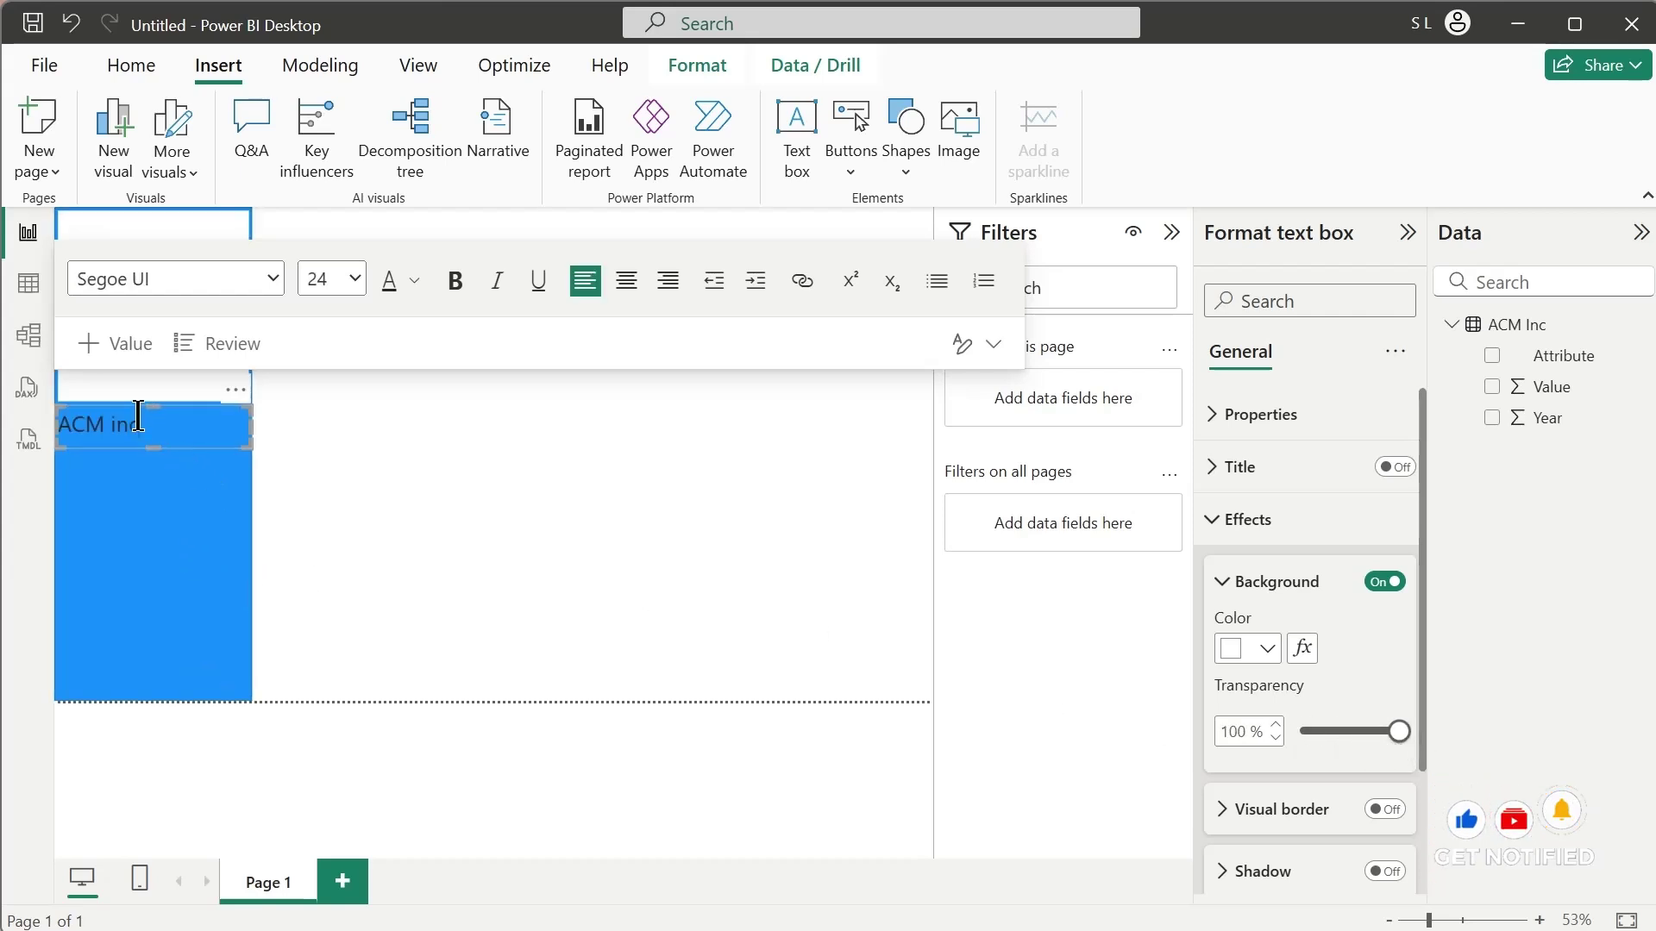
pyautogui.tripleClick(138, 420)
pyautogui.click(456, 280)
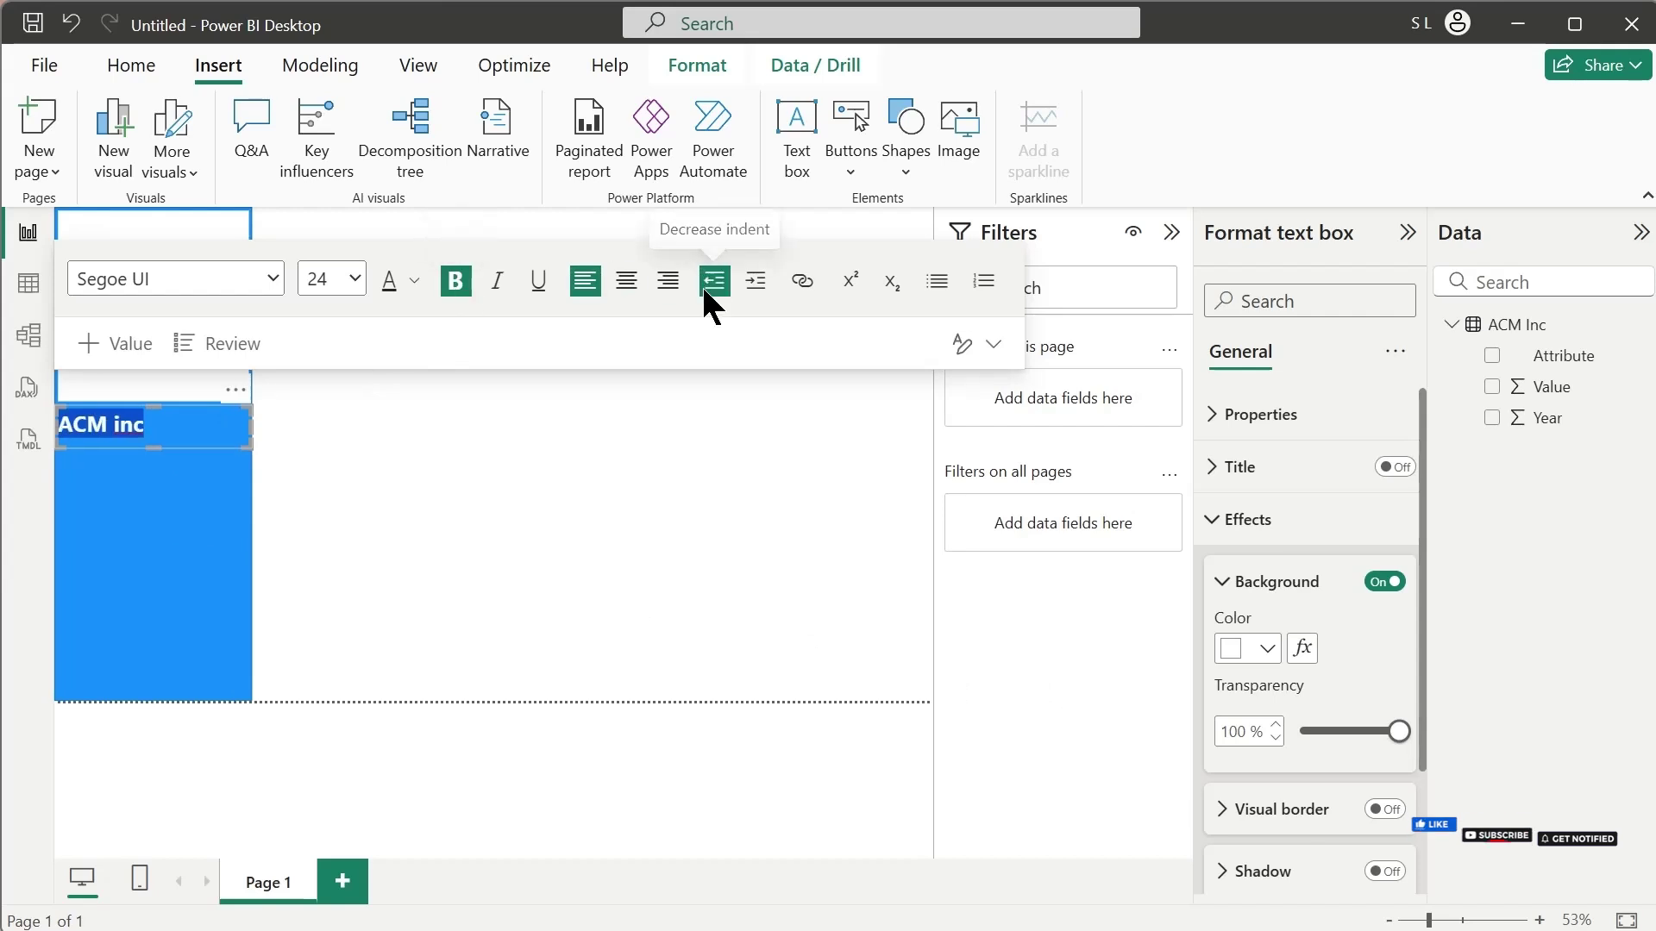
pyautogui.click(626, 280)
pyautogui.click(498, 523)
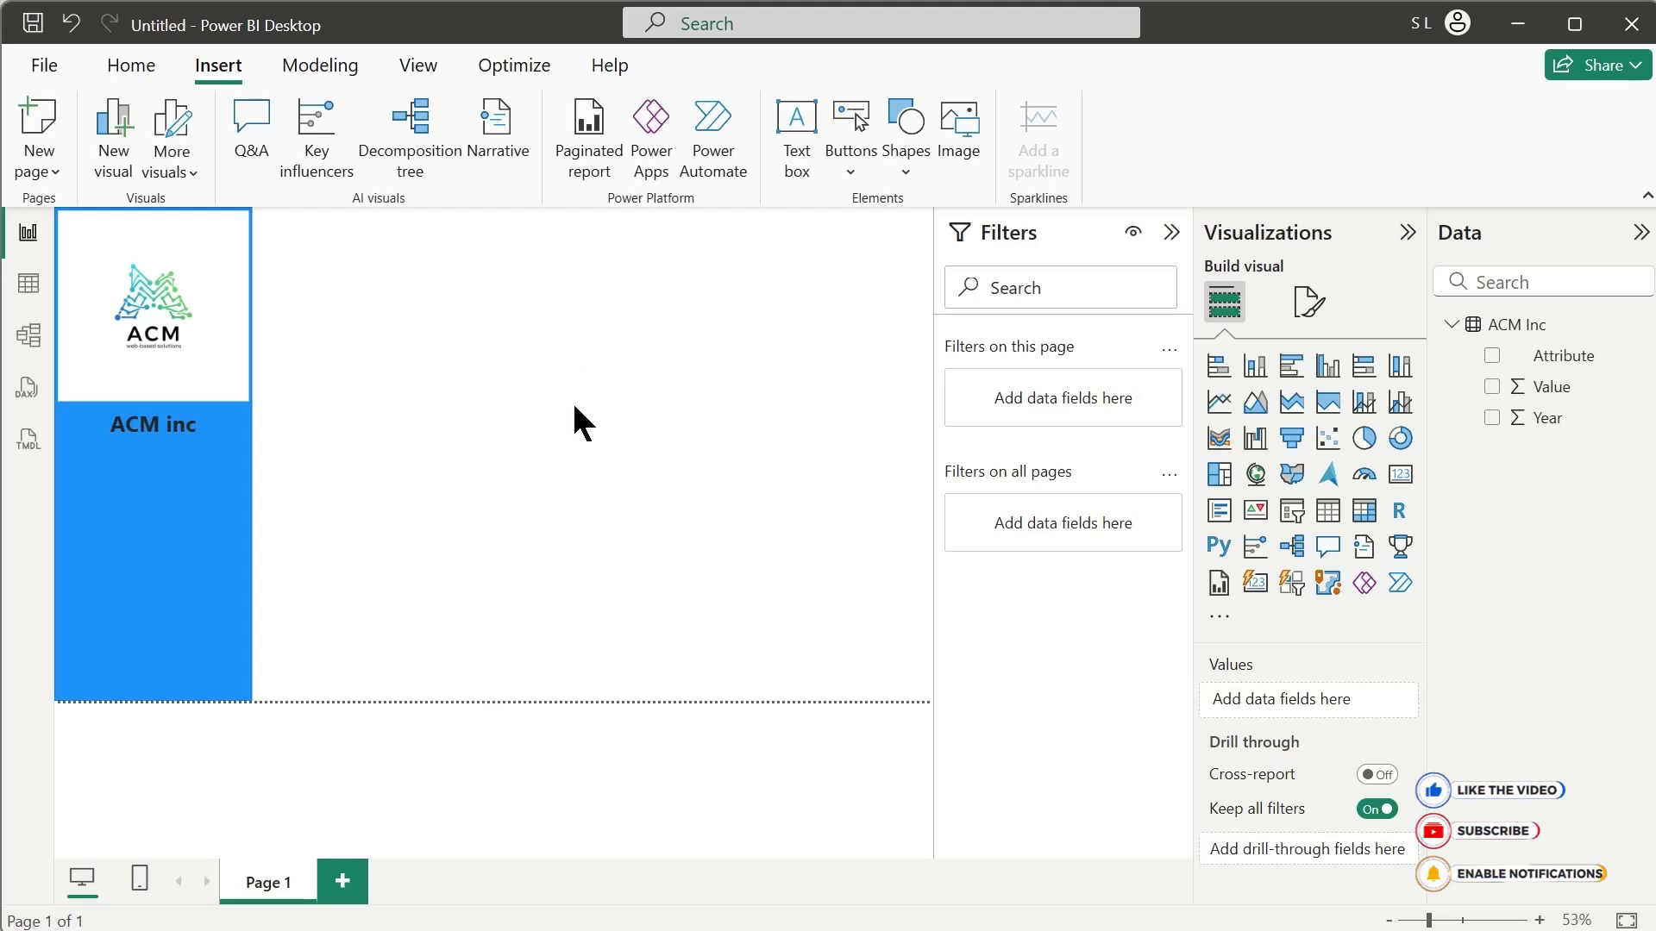
# Step: Add Page 2 and Page 3 to the report, then return to Page 1
pyautogui.click(342, 881)
pyautogui.click(445, 897)
pyautogui.click(278, 893)
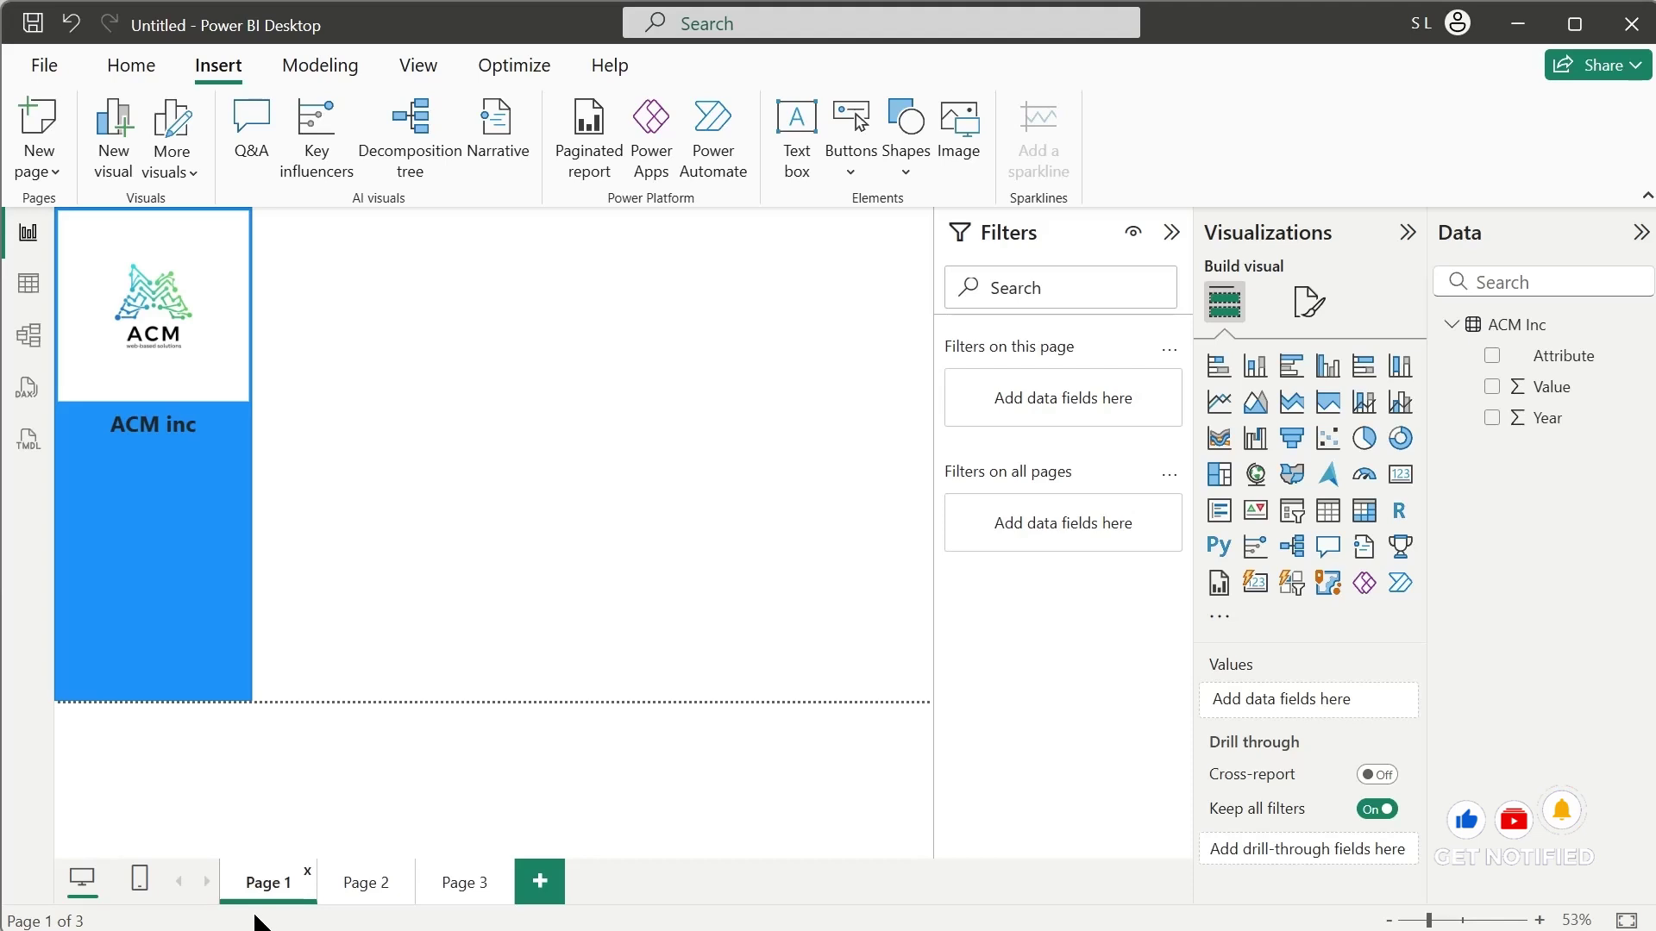
# Step: Insert a page navigator button onto Page 1 and move it onto the blue sidebar
pyautogui.click(852, 164)
pyautogui.moveTo(865, 688)
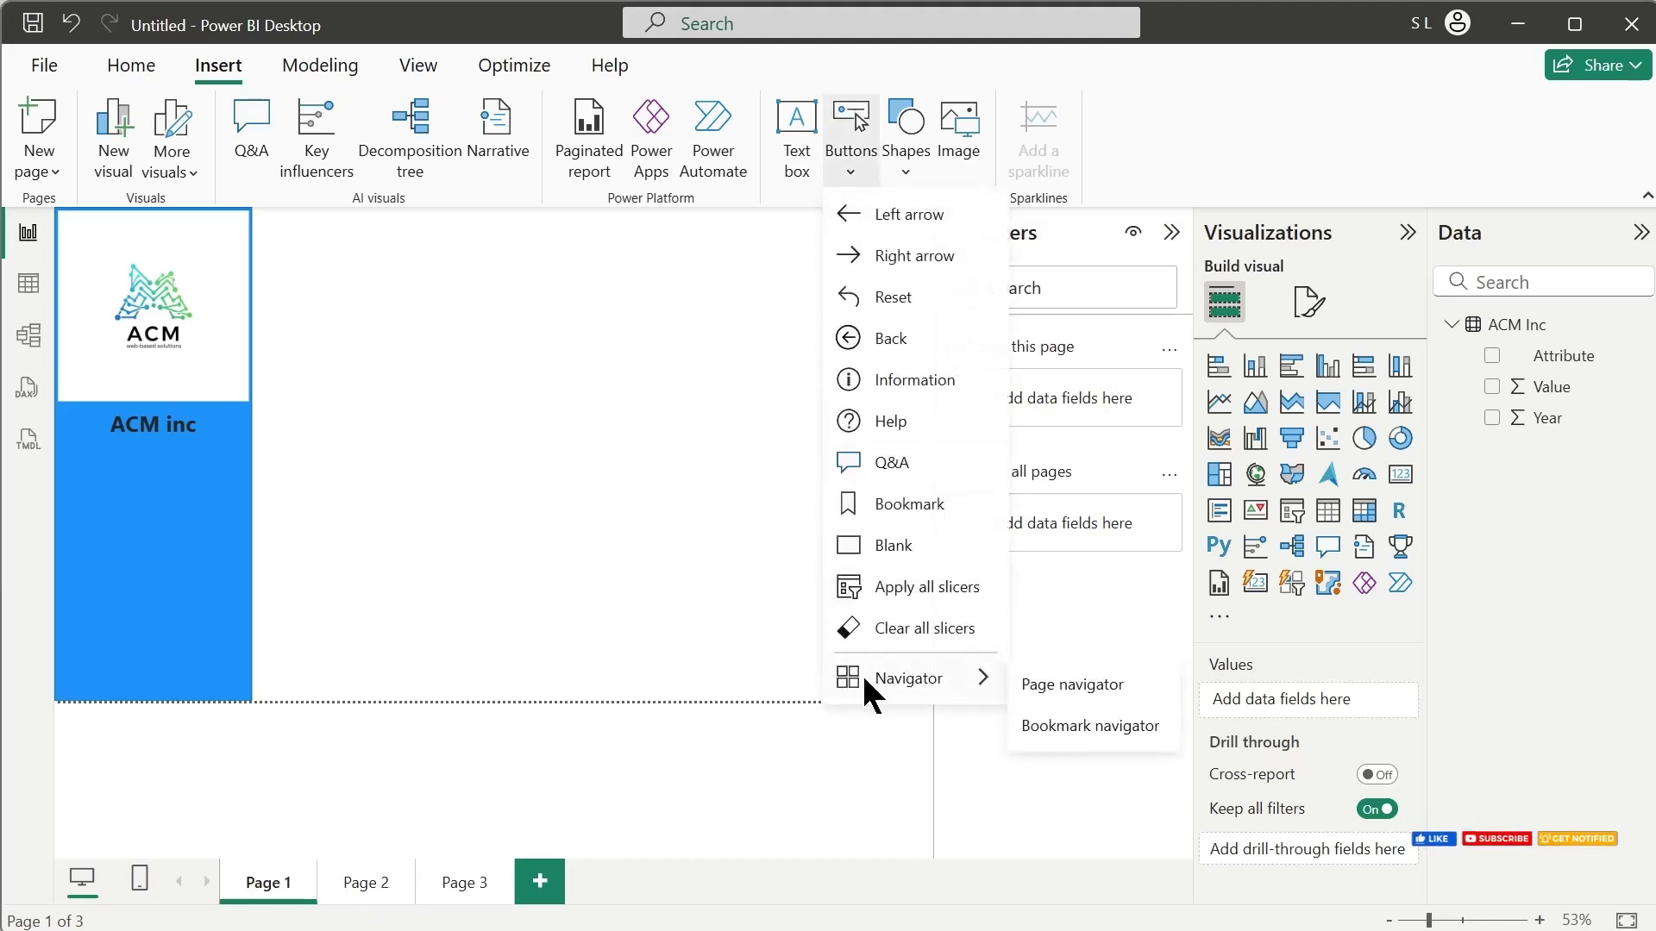
pyautogui.click(1048, 687)
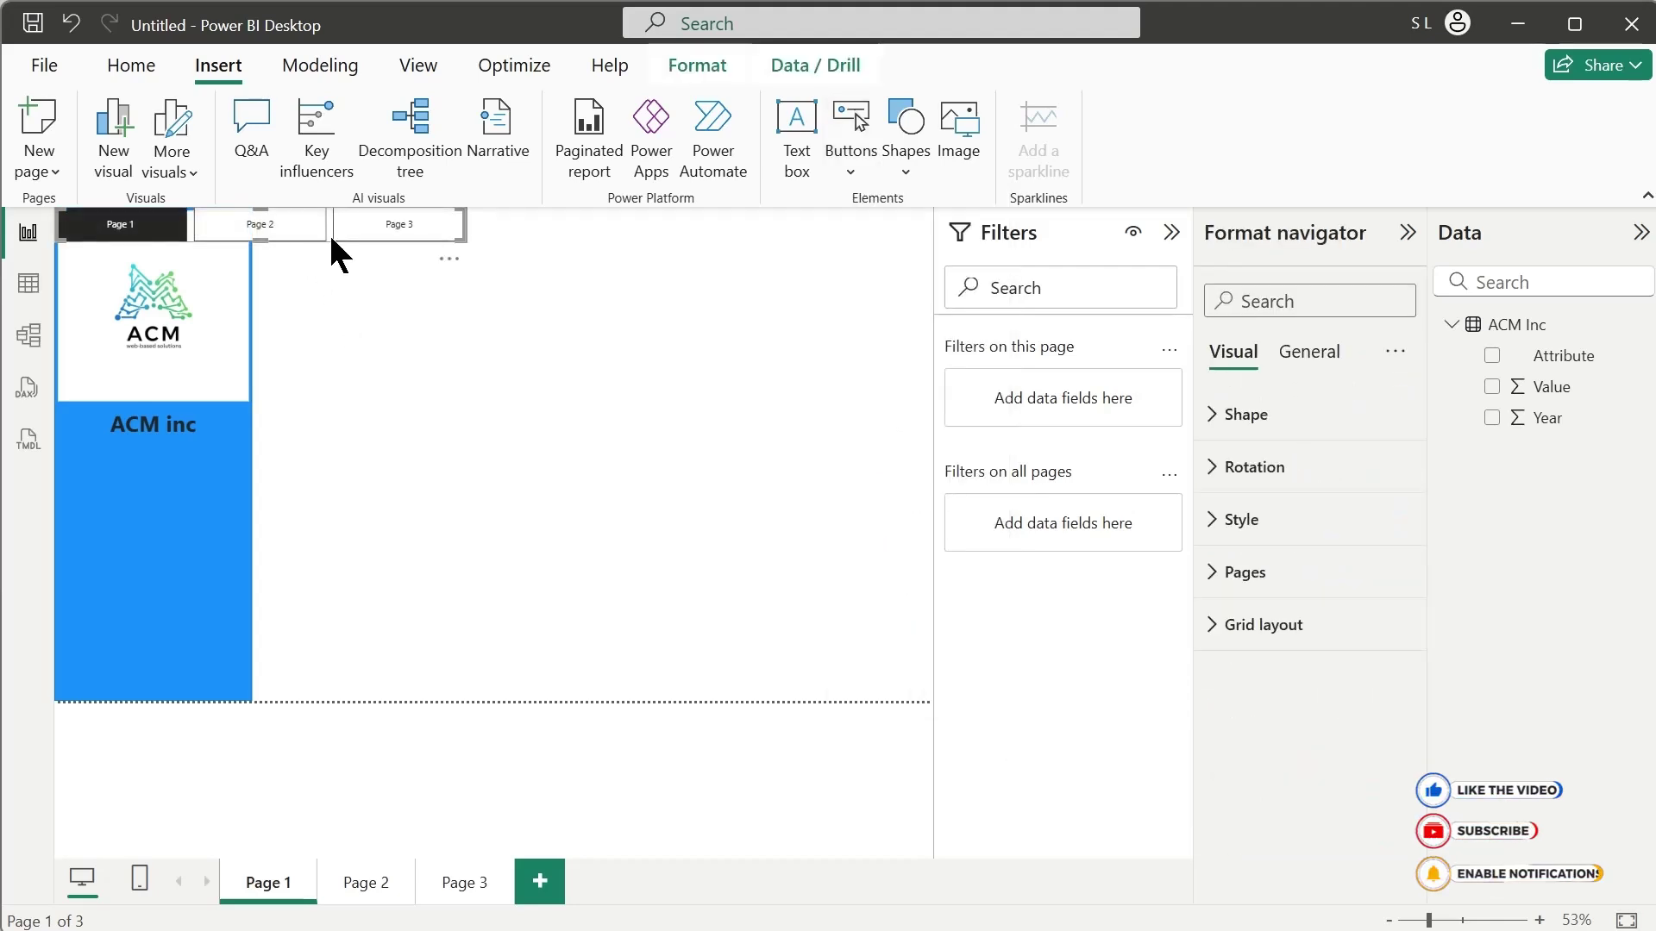
pyautogui.moveTo(330, 248); pyautogui.dragTo(368, 556)
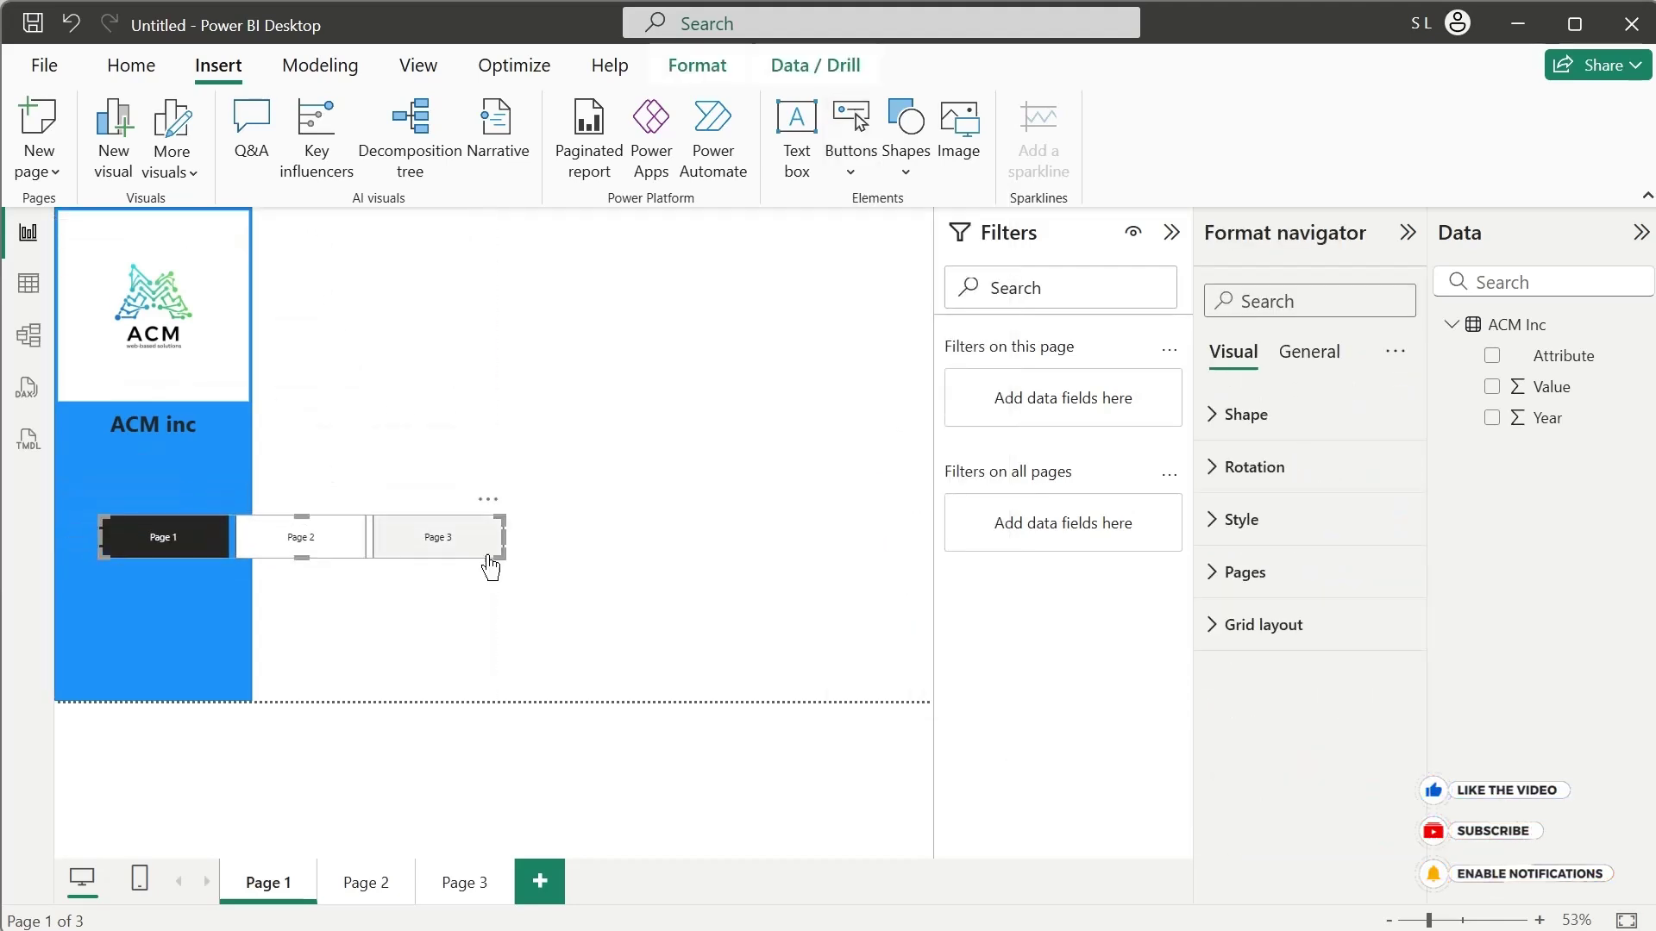
# Step: Set the navigator's grid orientation to Vertical and fit it as a tall stack under the title
pyautogui.click(1212, 627)
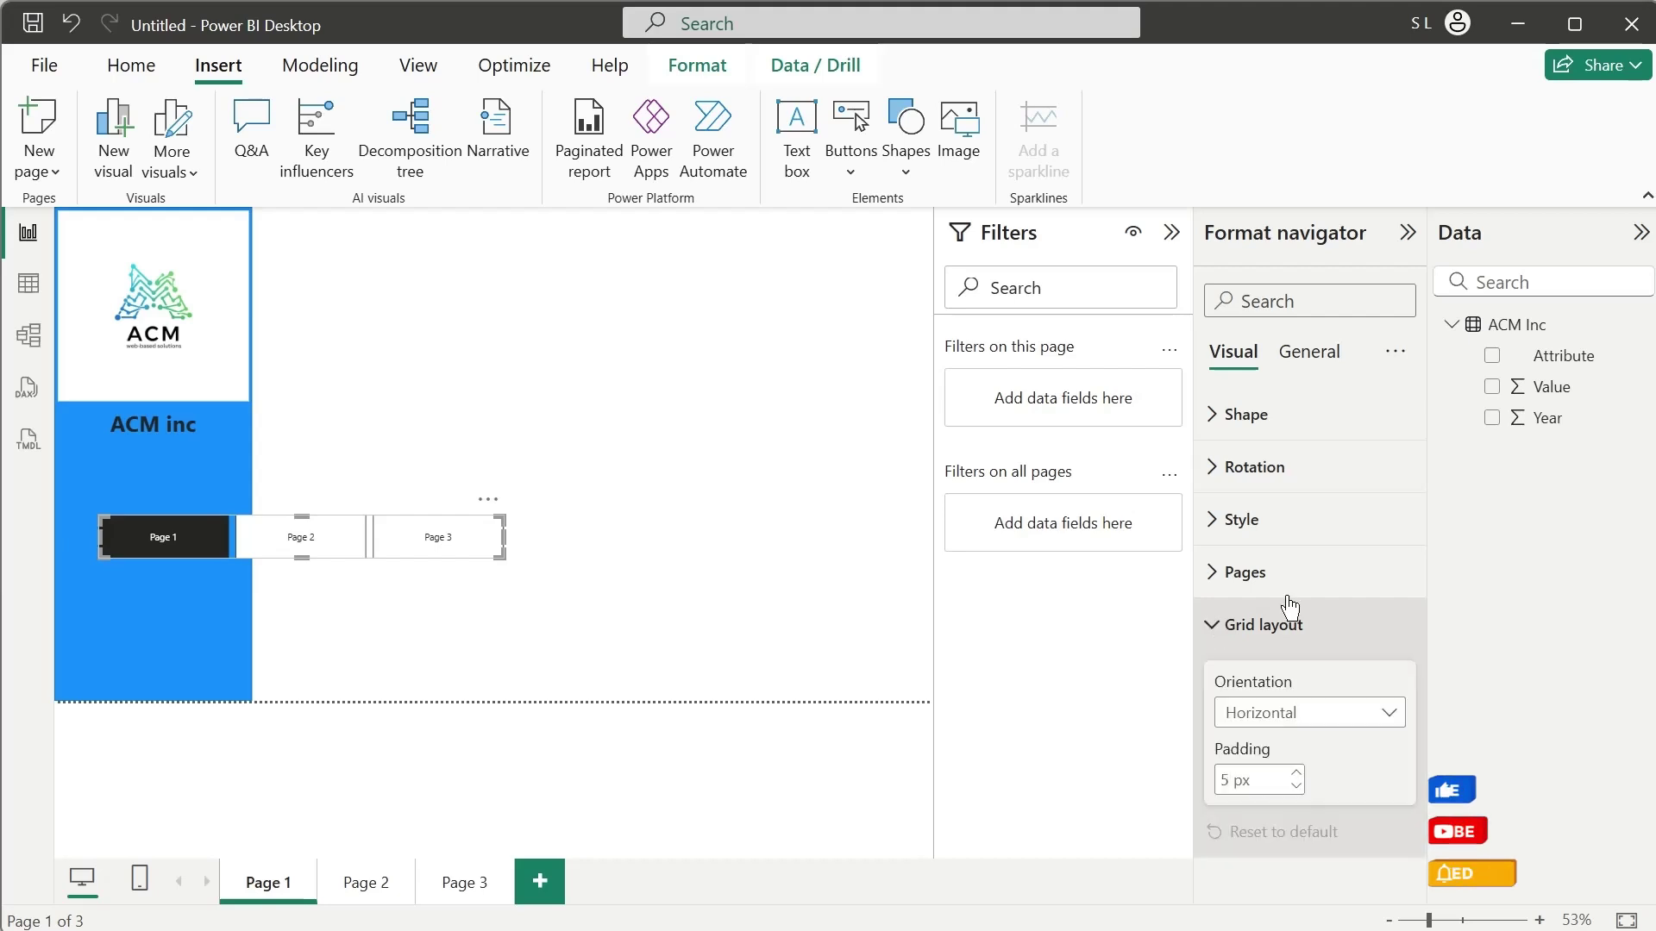
pyautogui.click(1360, 718)
pyautogui.click(1286, 776)
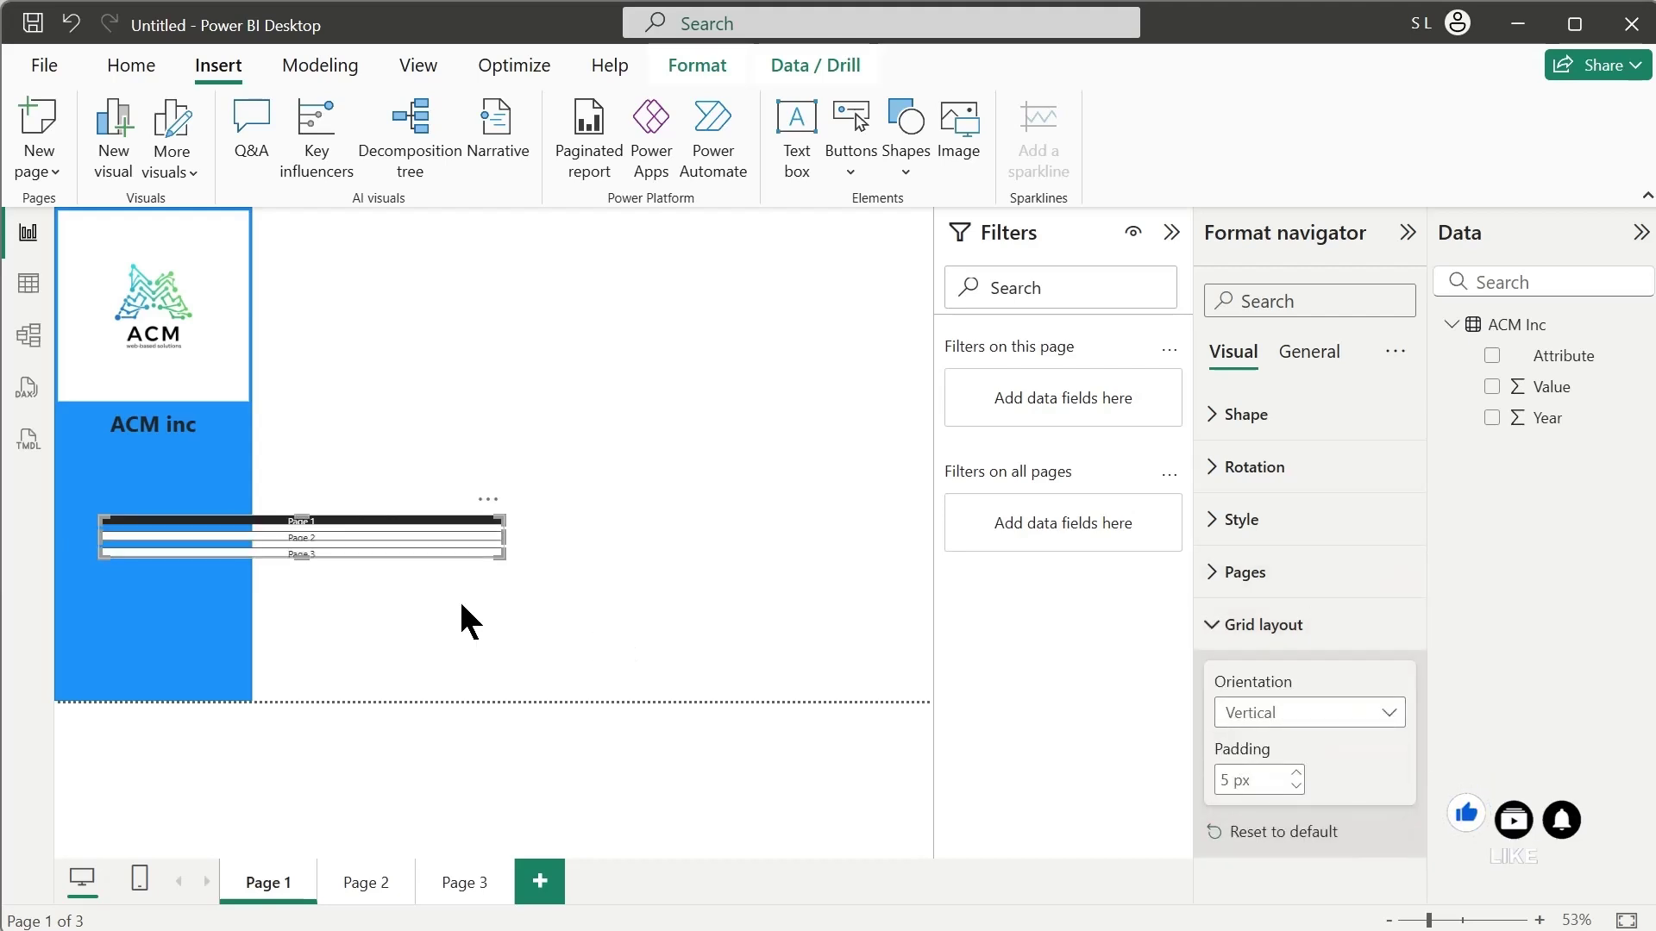
pyautogui.moveTo(500, 557); pyautogui.dragTo(238, 647)
pyautogui.moveTo(205, 580); pyautogui.dragTo(185, 500)
pyautogui.moveTo(142, 595); pyautogui.dragTo(142, 640)
pyautogui.press('Escape')
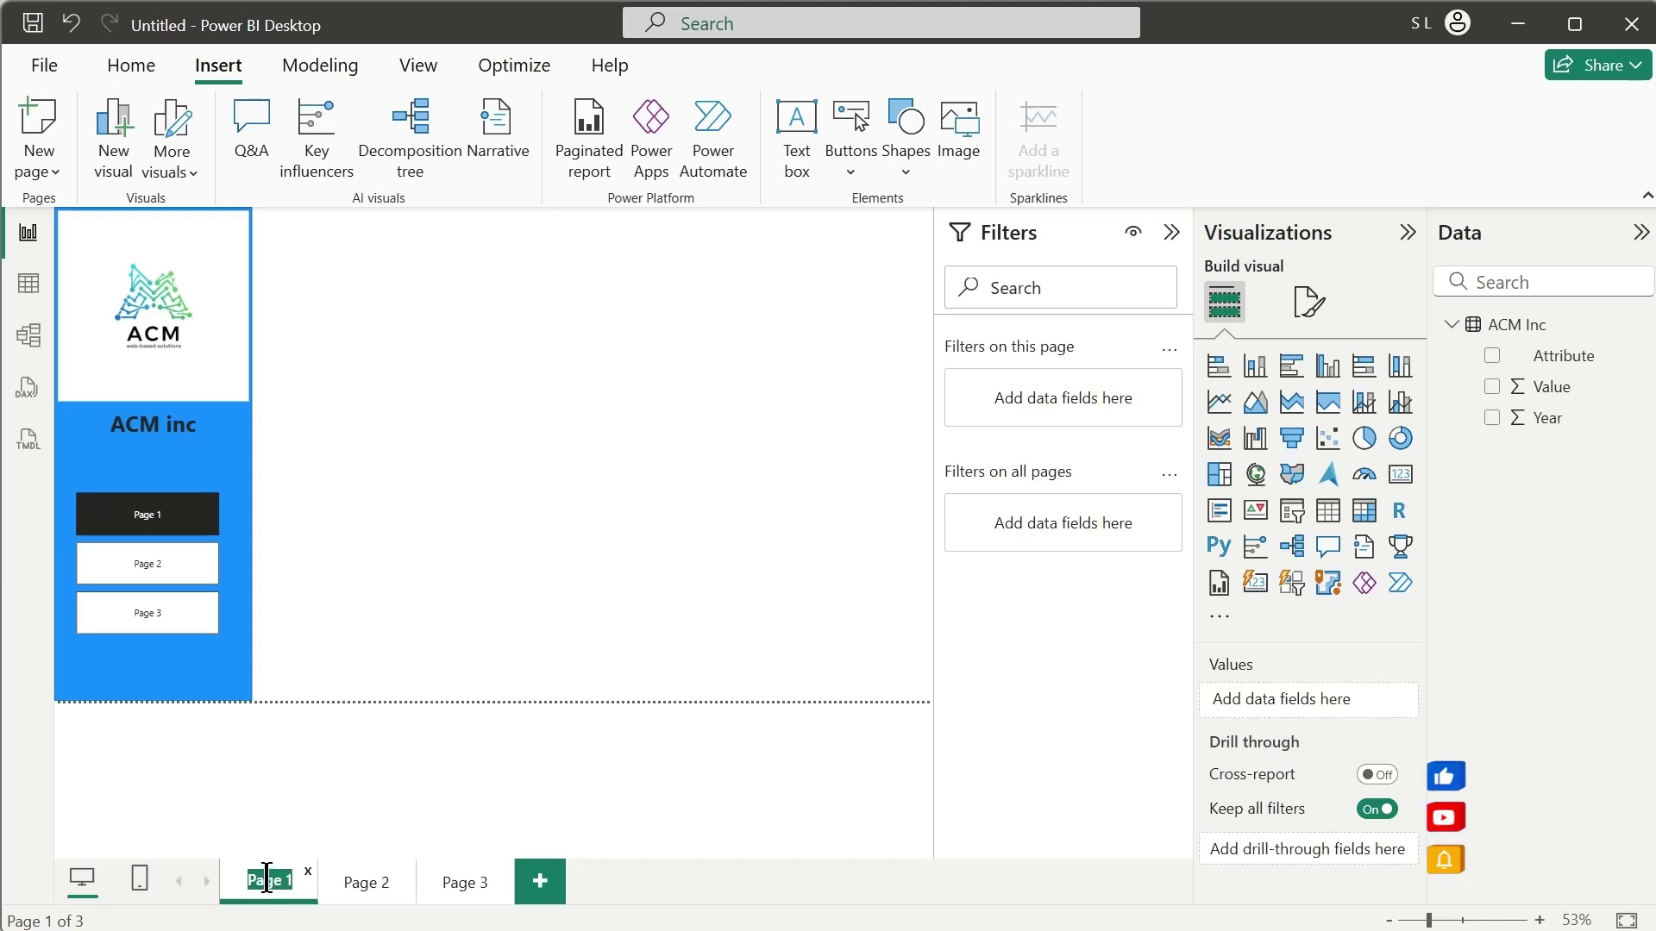
# Step: Rename the three report pages to Home, Sales and Marketing
pyautogui.write('Home')
pyautogui.click(344, 880)
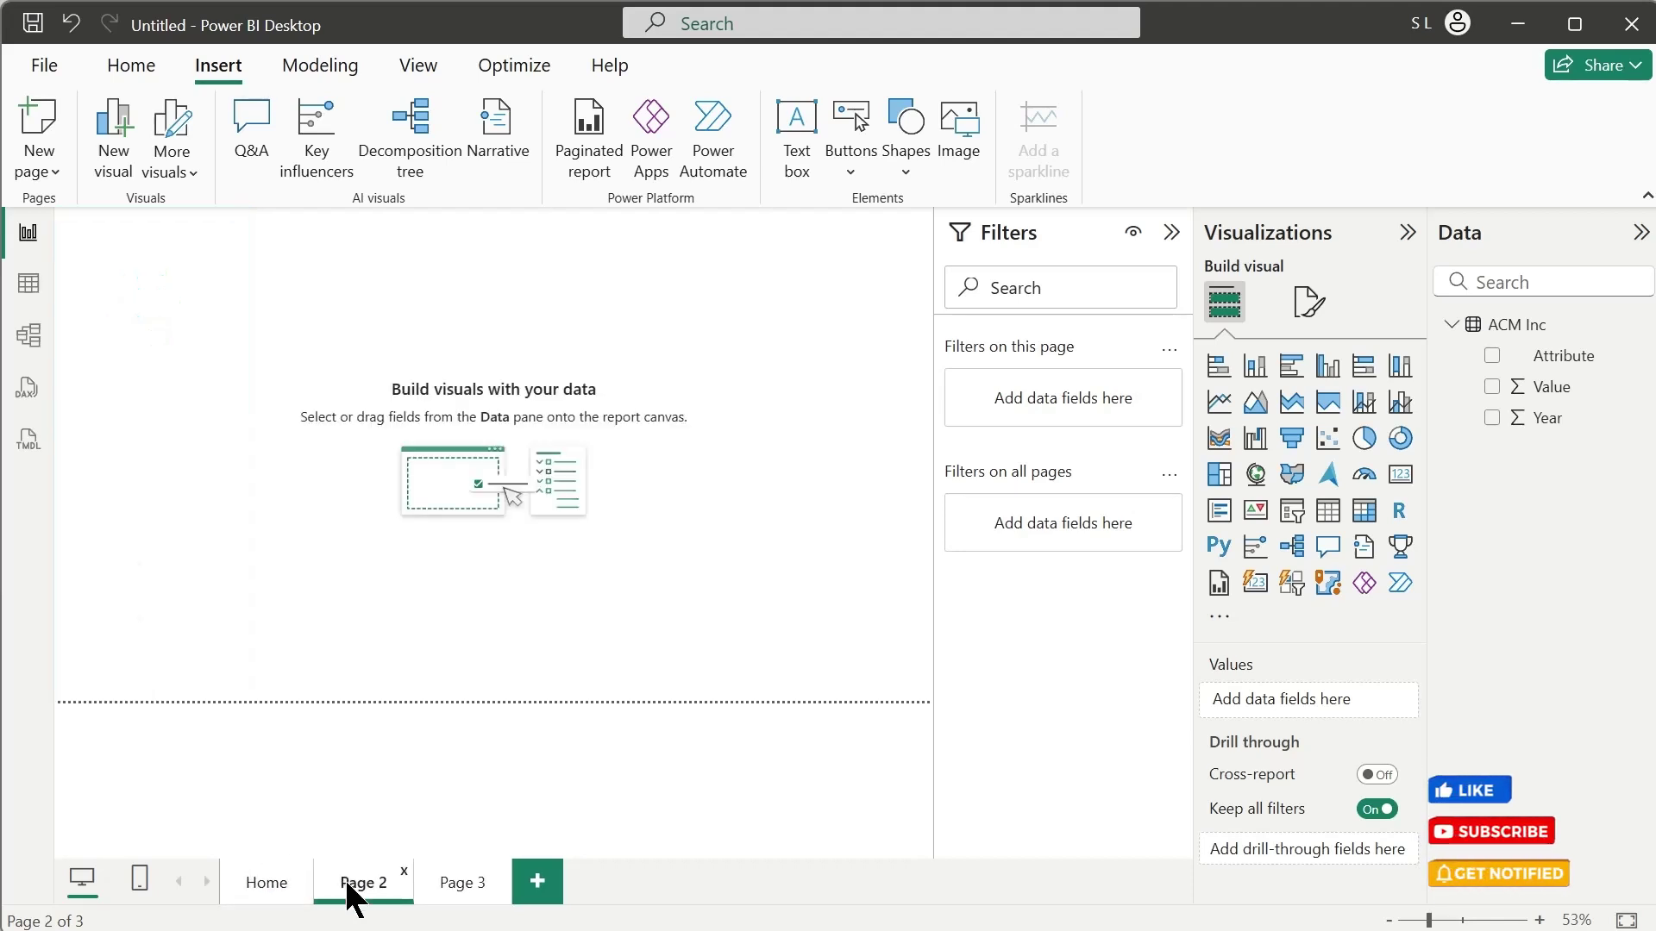
pyautogui.doubleClick(345, 882)
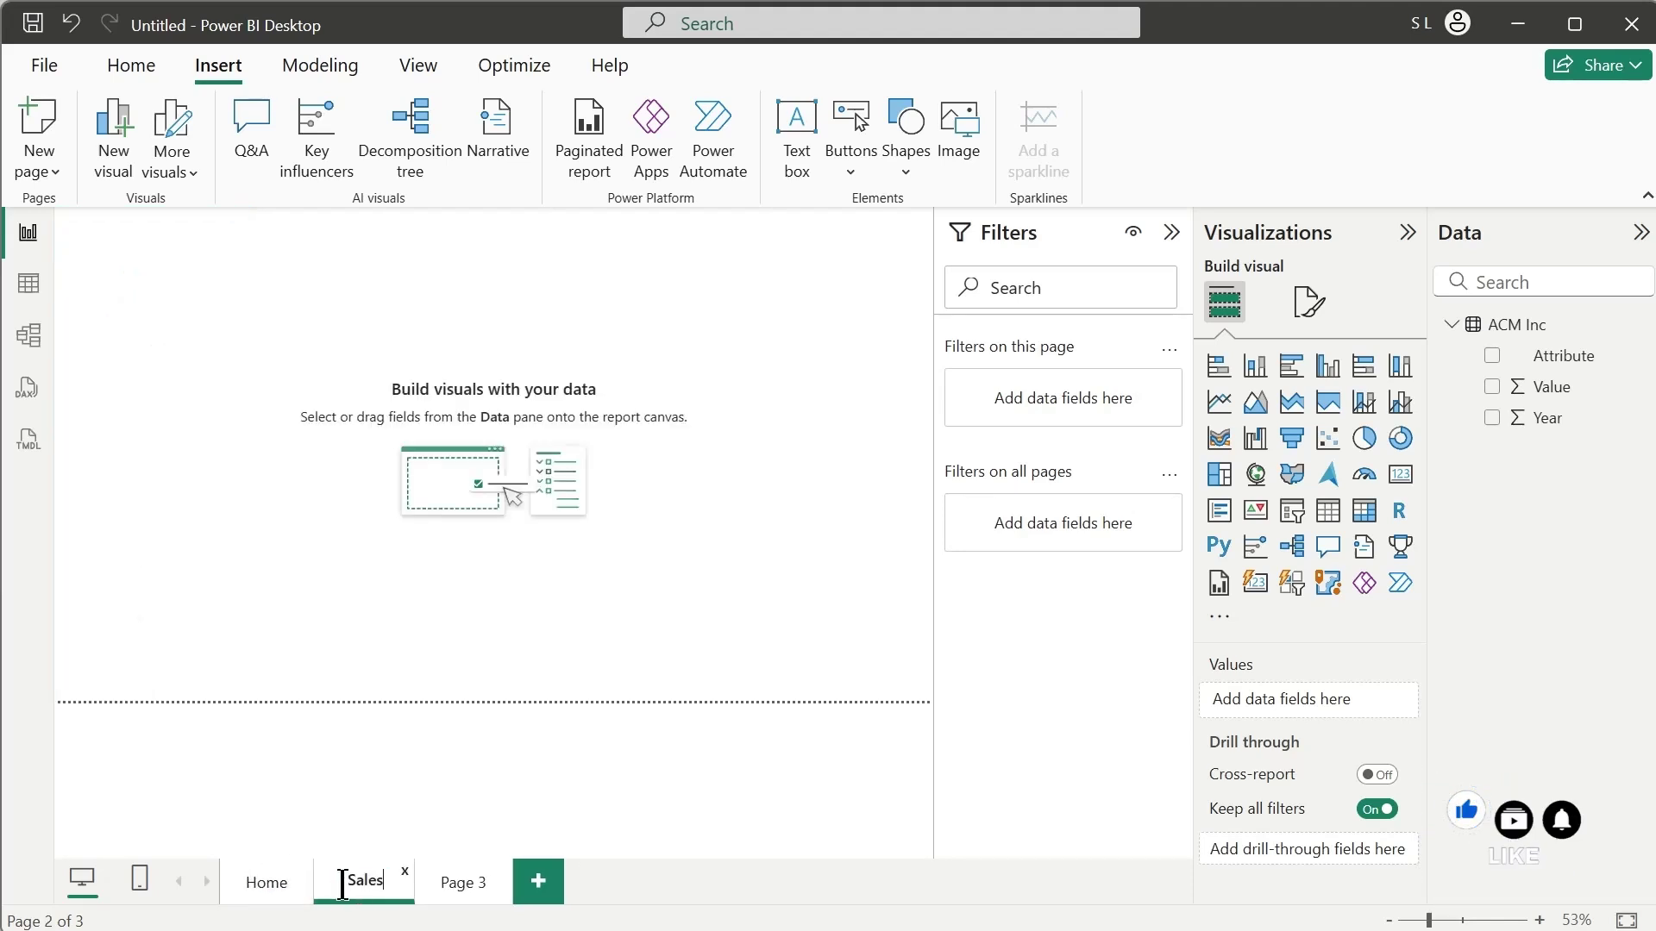
pyautogui.write('Sales')
pyautogui.press('Return')
pyautogui.click(449, 888)
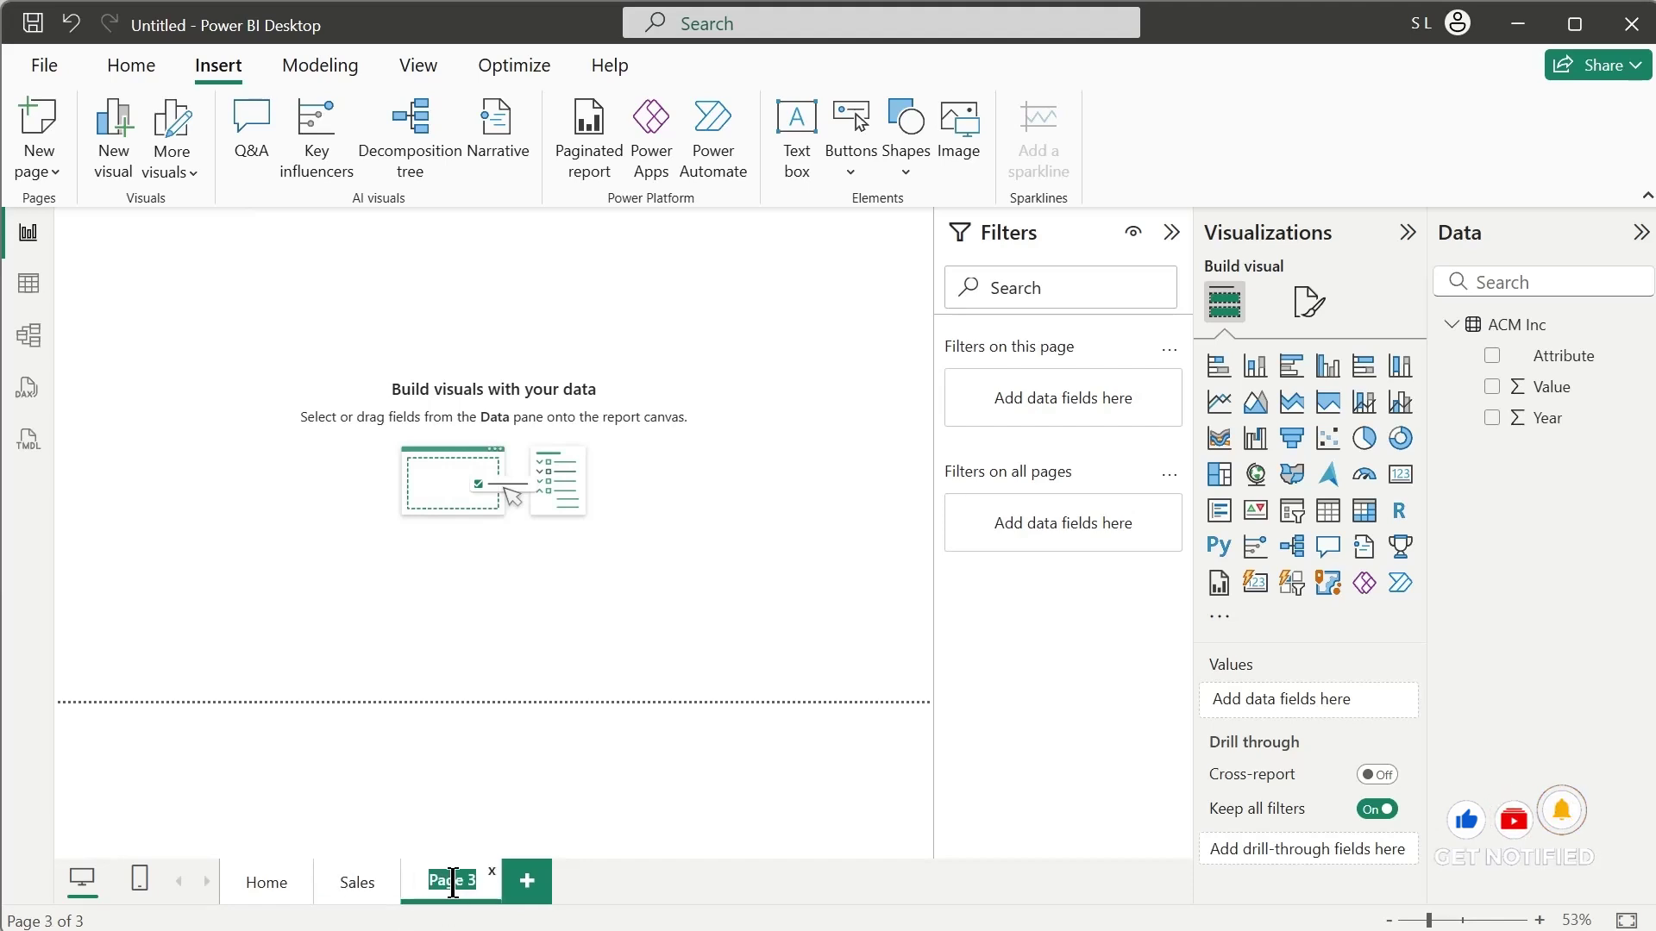
pyautogui.press('BackSpace')
pyautogui.write('Marketing')
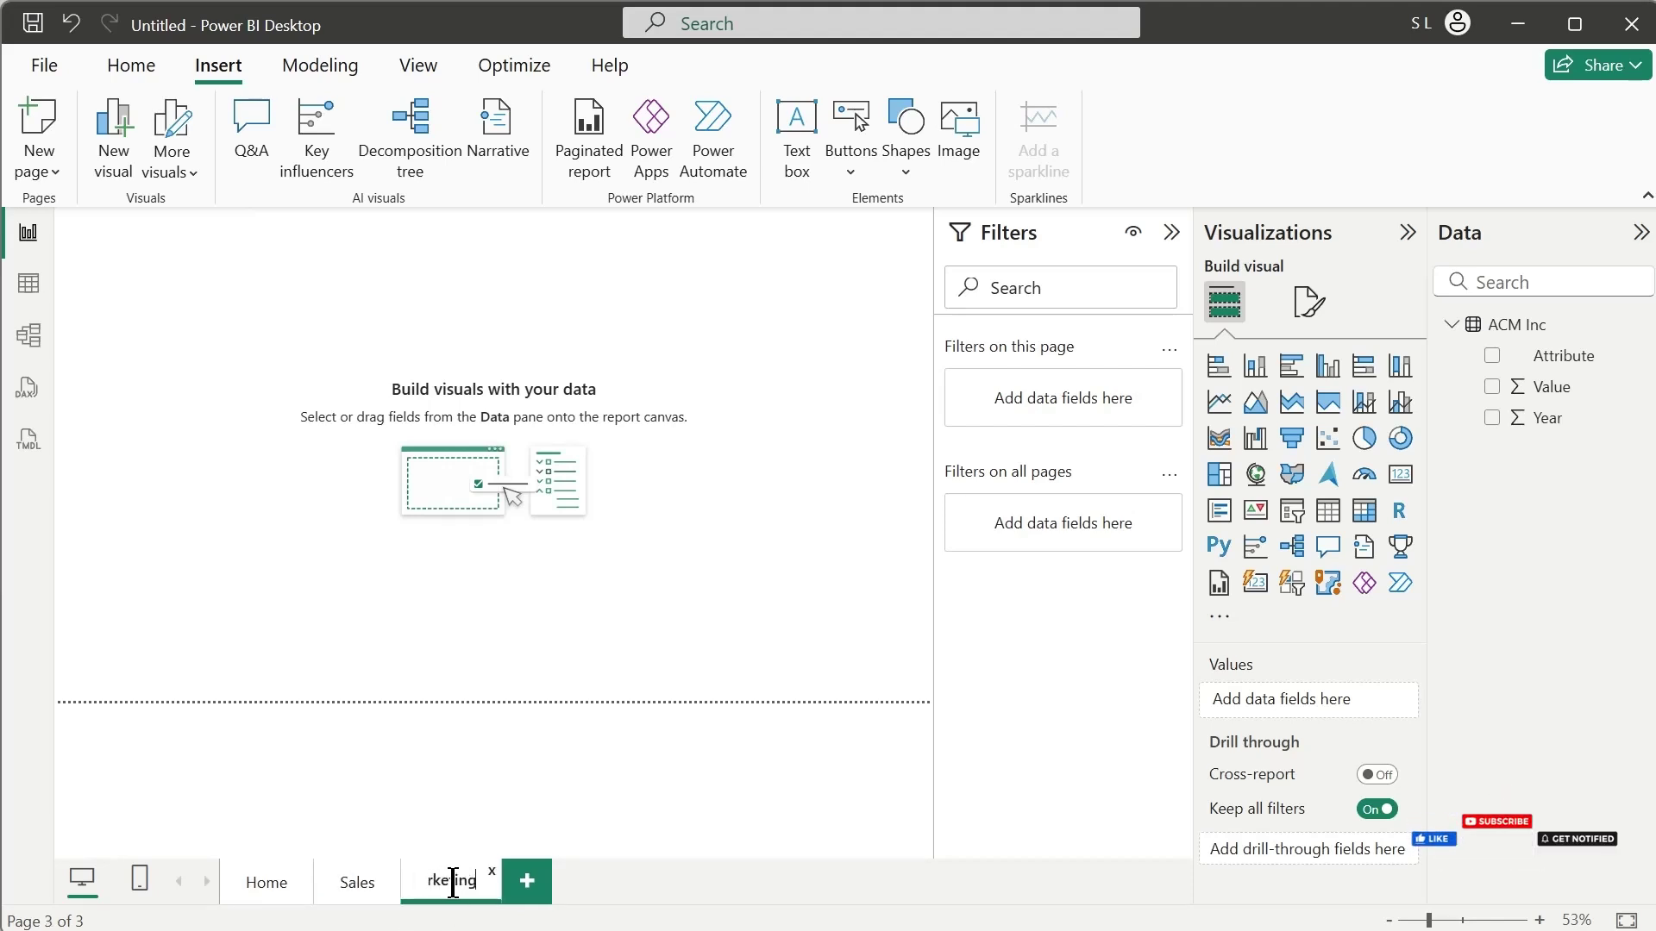
pyautogui.press('Return')
# Step: Copy the logo, title and navigator from Home and paste them onto the Sales and Marketing pages
pyautogui.click(267, 901)
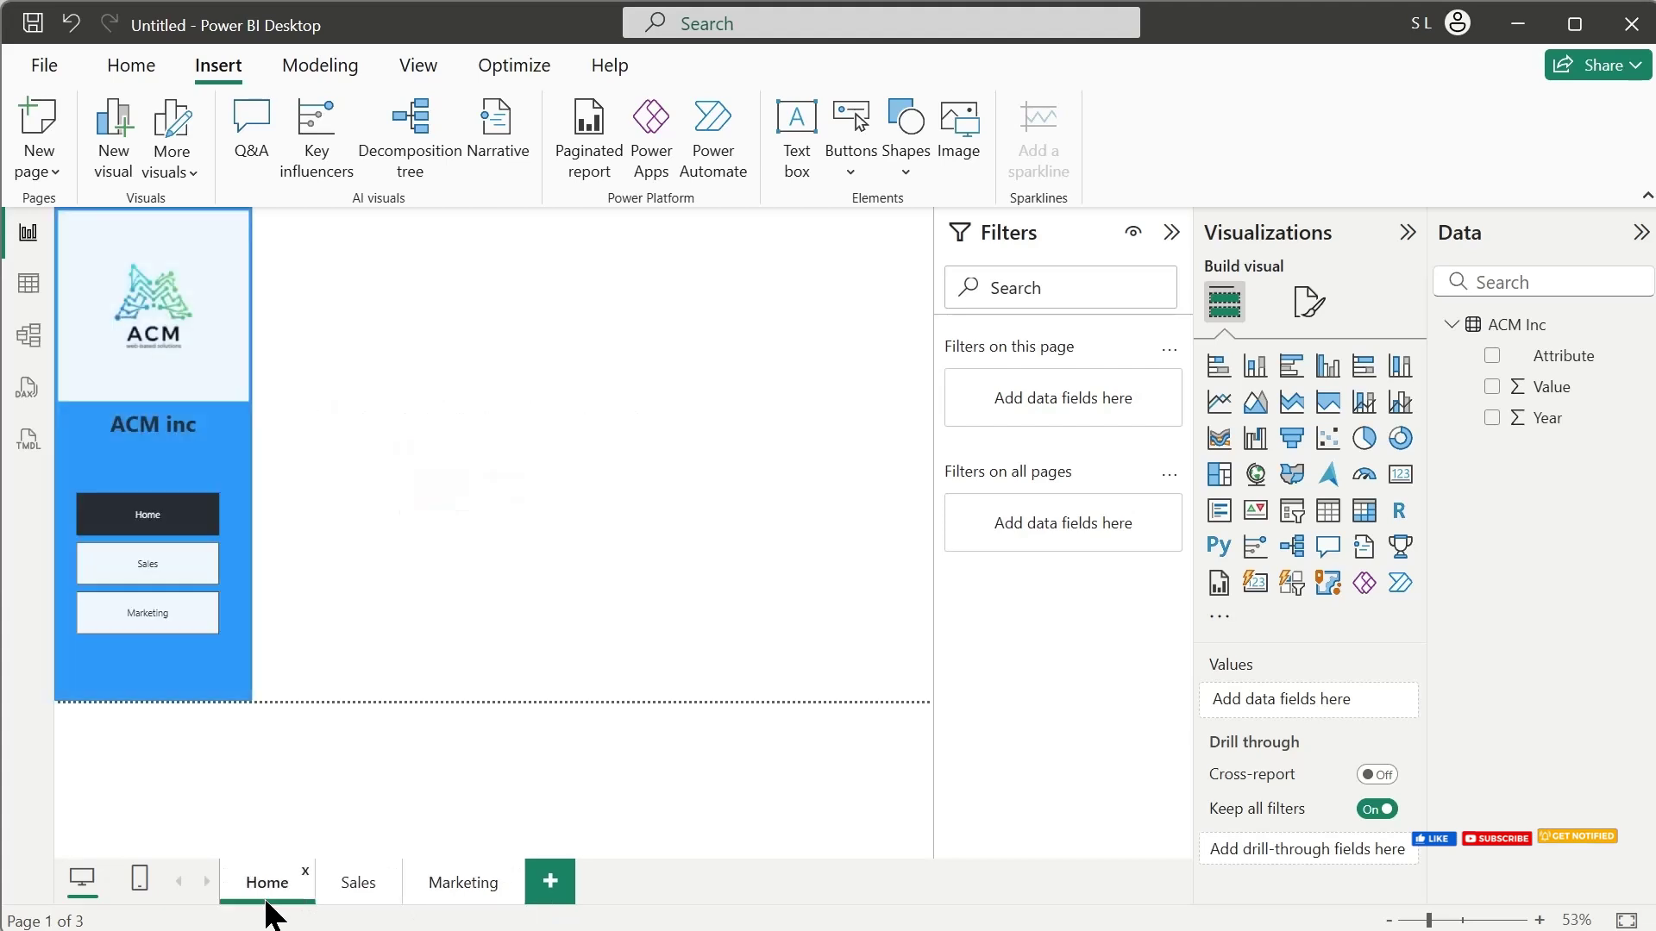
pyautogui.hotkey('ctrl', 'a')
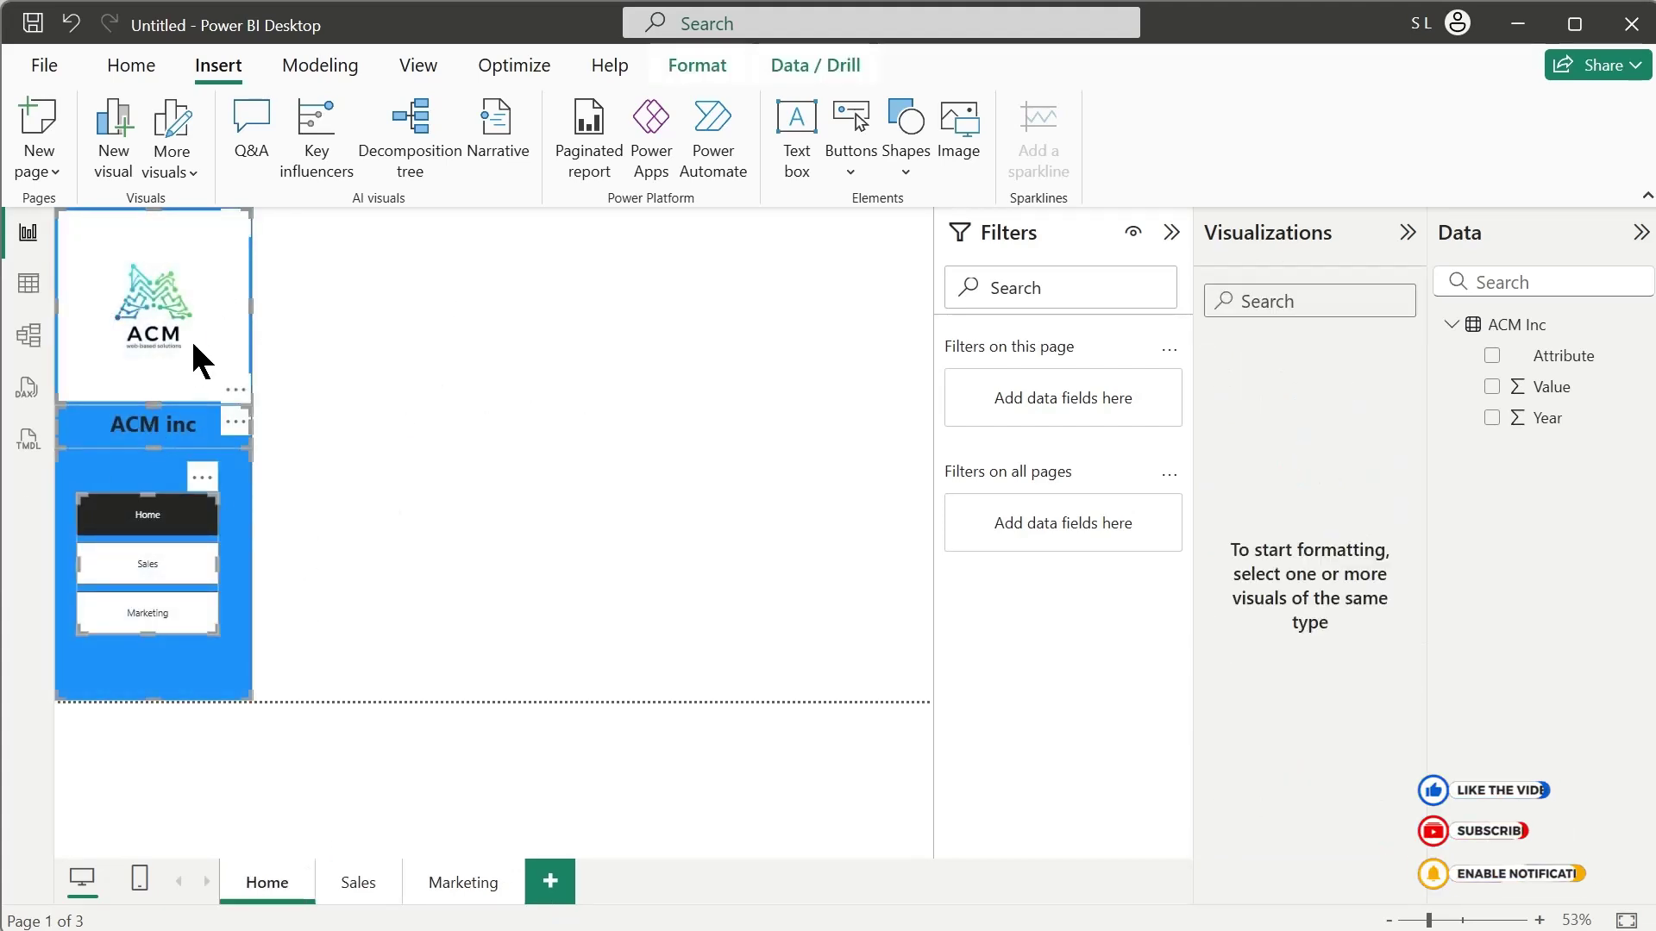
pyautogui.click(358, 883)
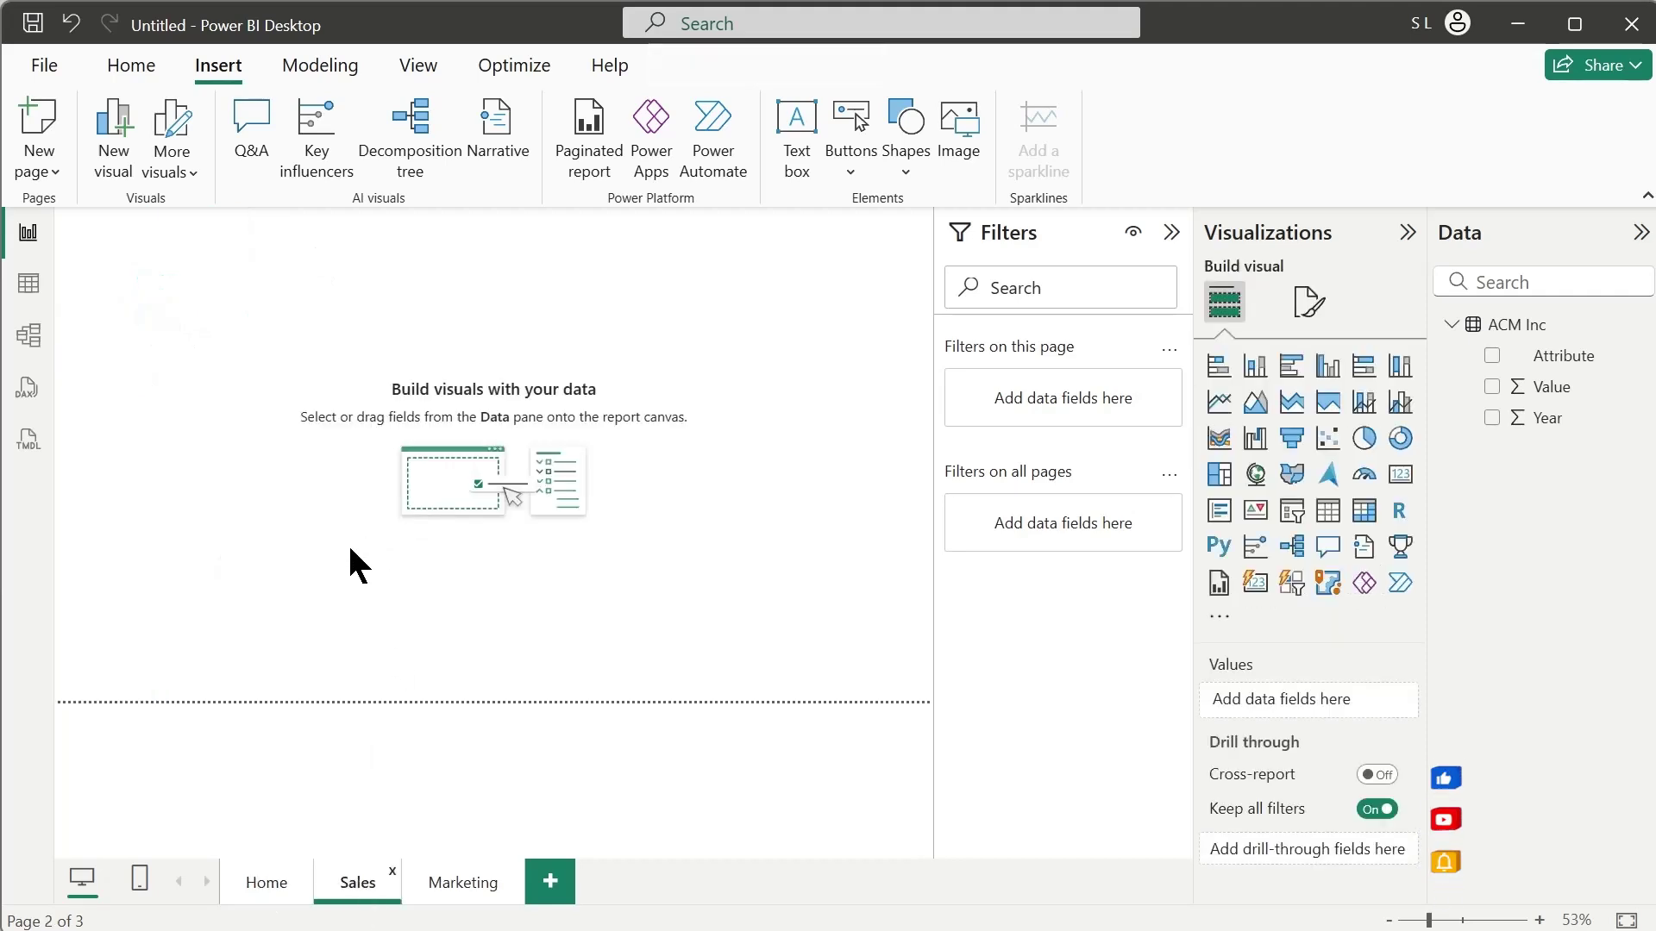
pyautogui.hotkey('ctrl', 'v')
pyautogui.click(518, 886)
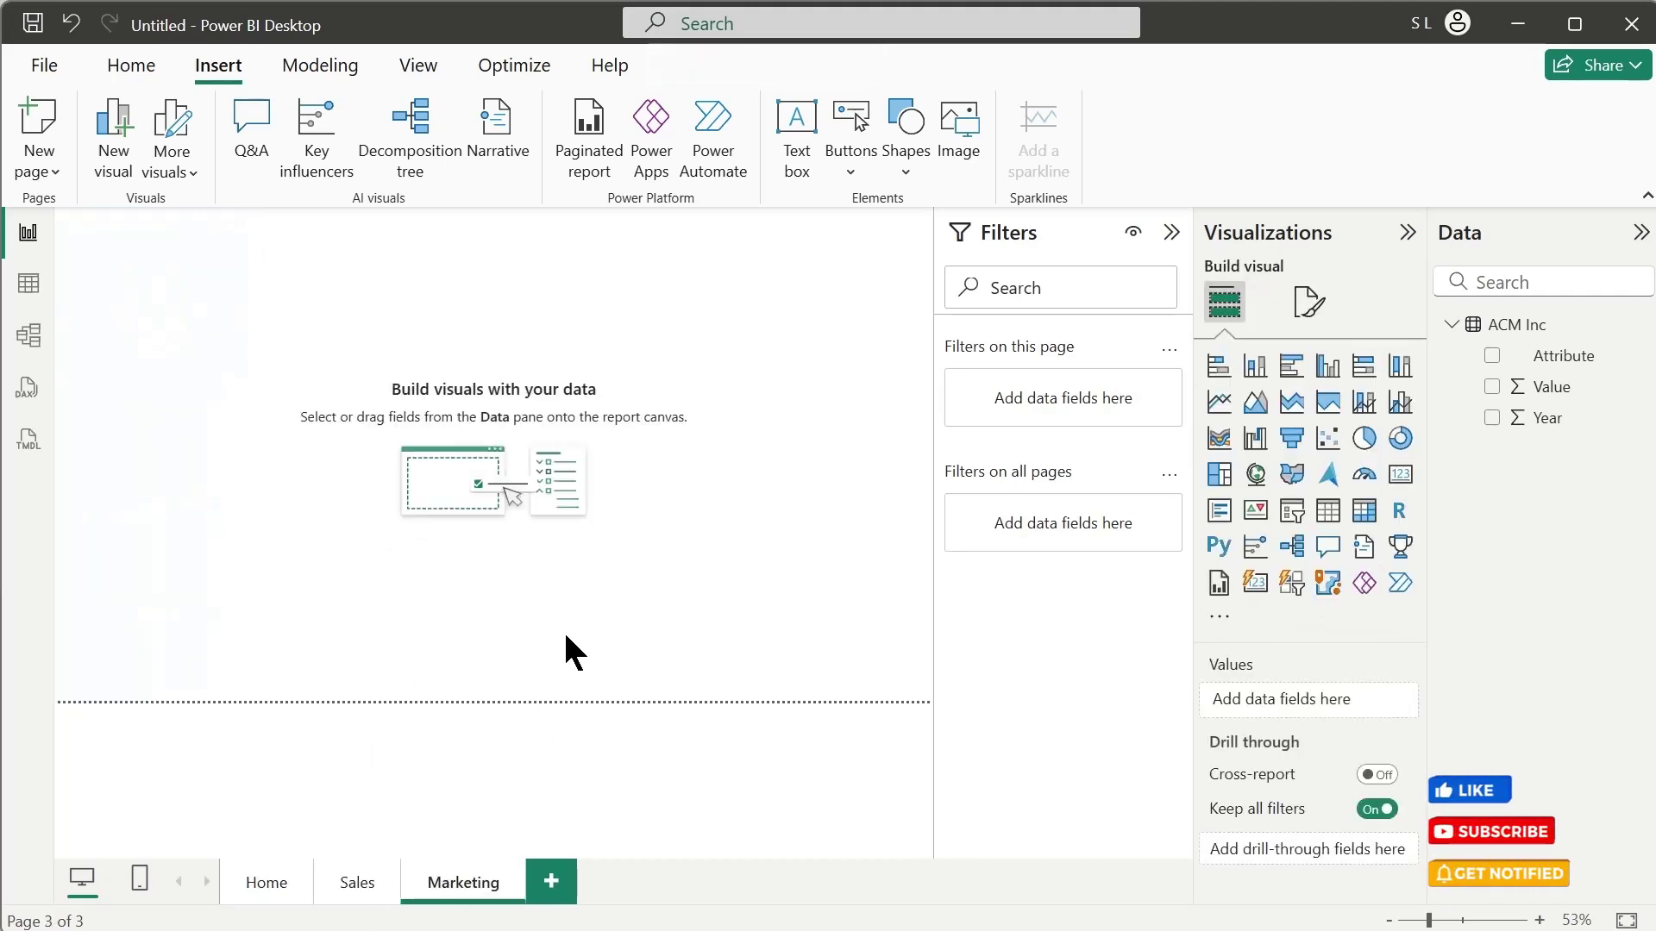
pyautogui.hotkey('ctrl', 'v')
pyautogui.click(499, 748)
pyautogui.click(267, 882)
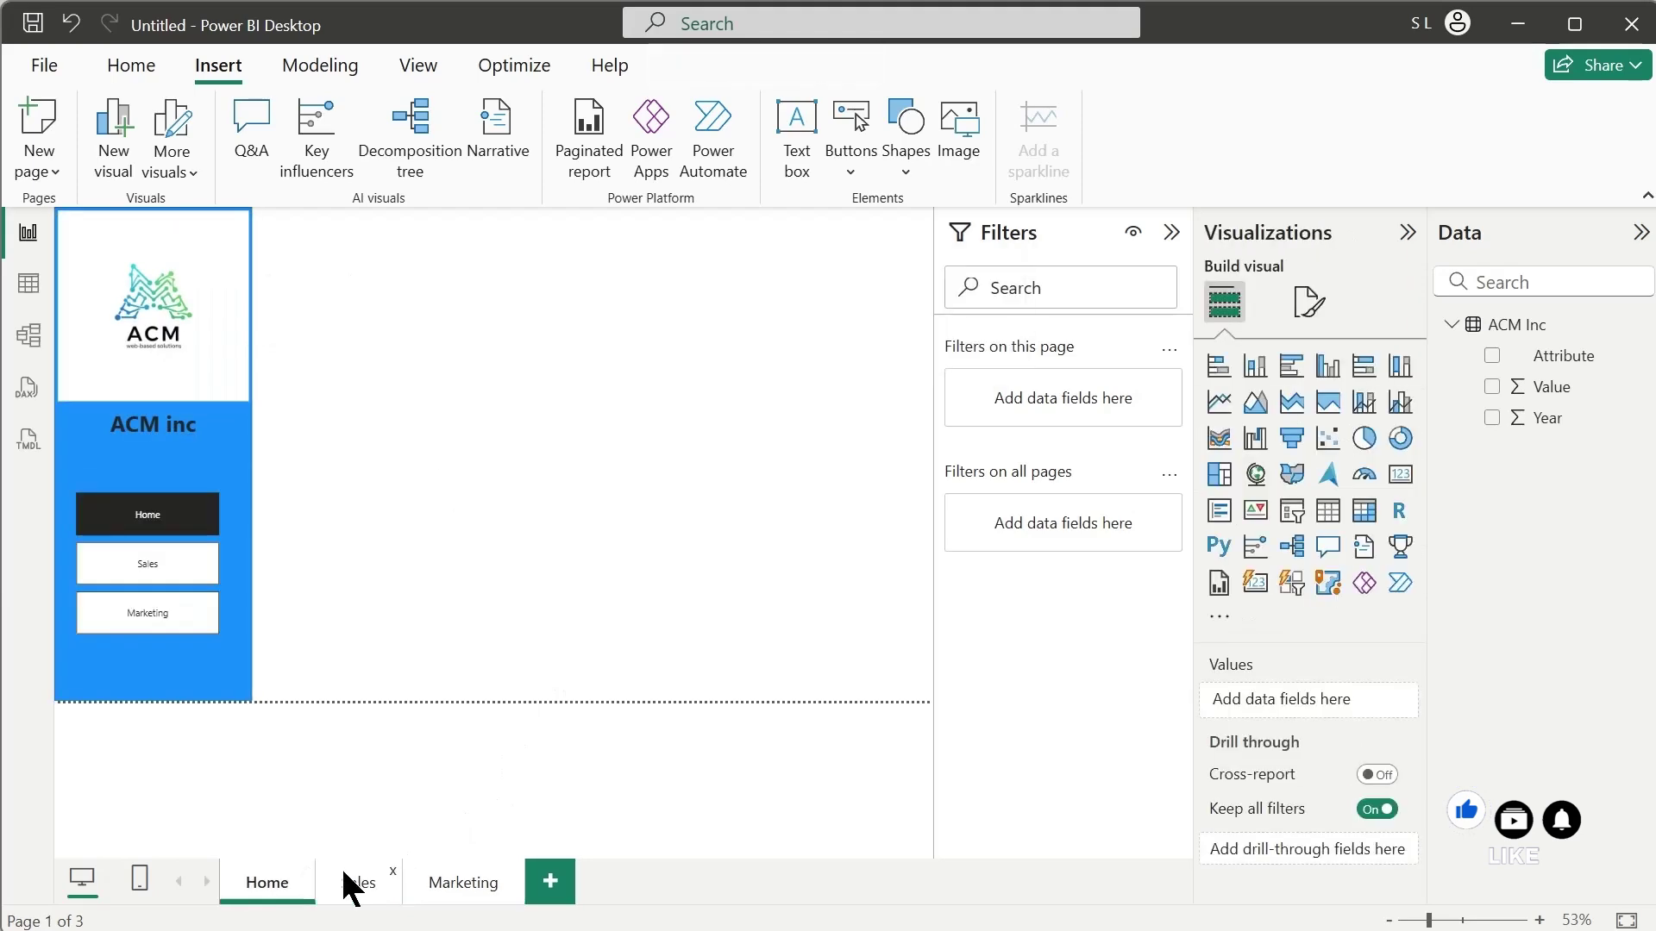
pyautogui.click(347, 882)
pyautogui.click(463, 882)
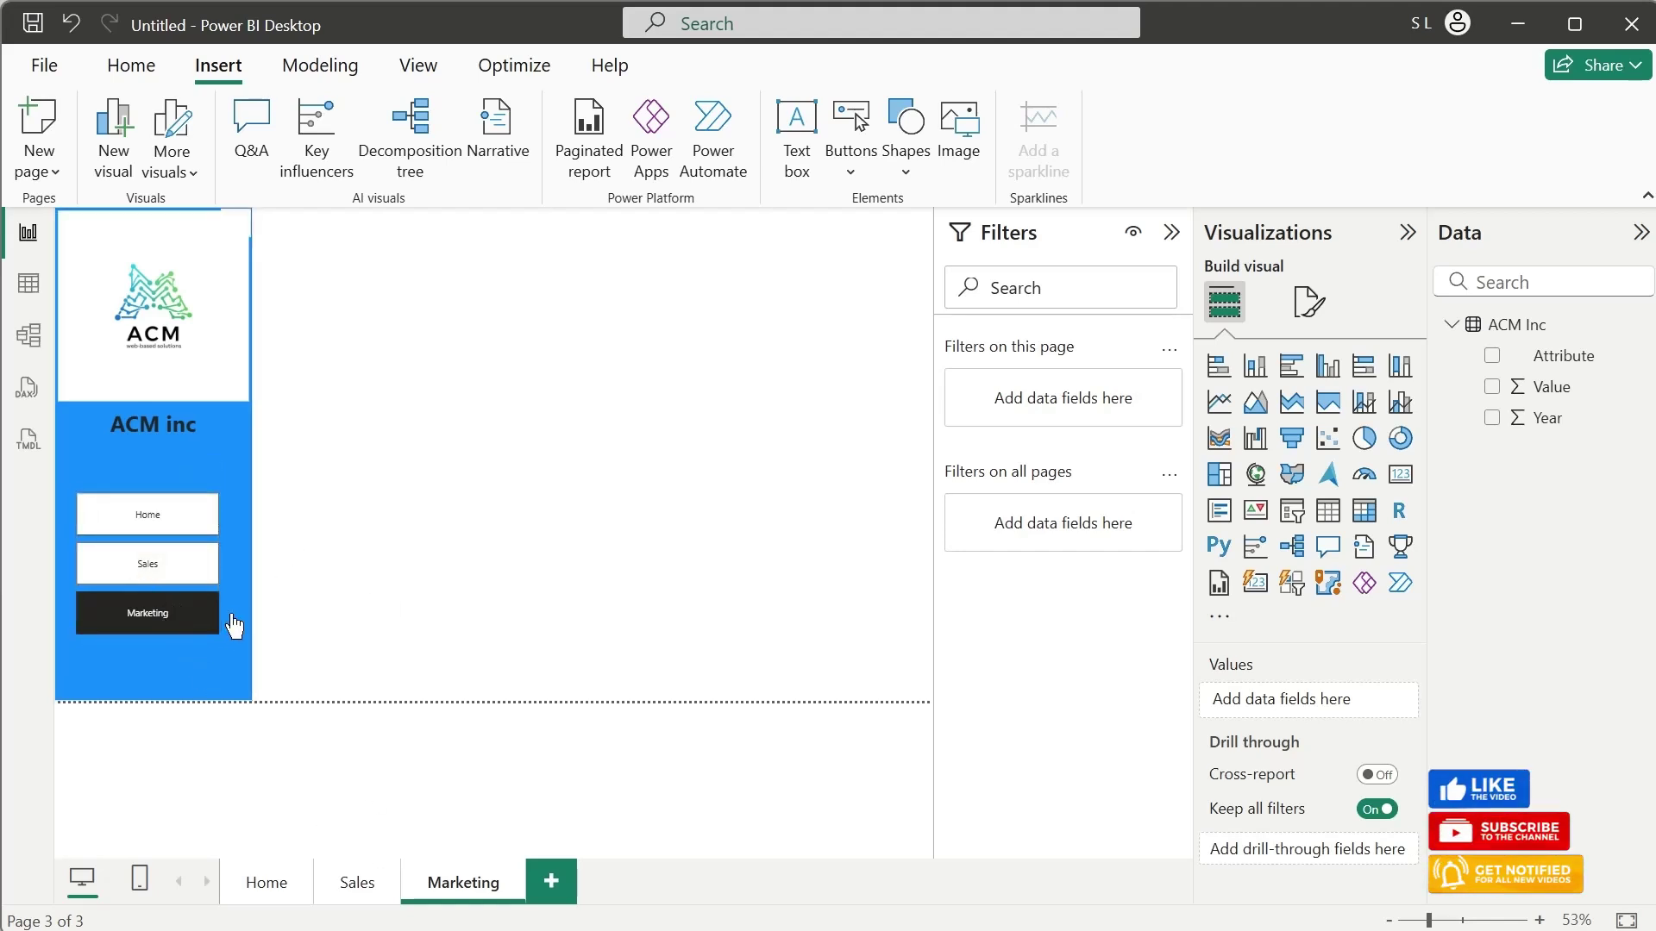
# Step: Test the sidebar navigator by jumping repeatedly between Home, Sales and Marketing
pyautogui.click(148, 562)
pyautogui.click(151, 523)
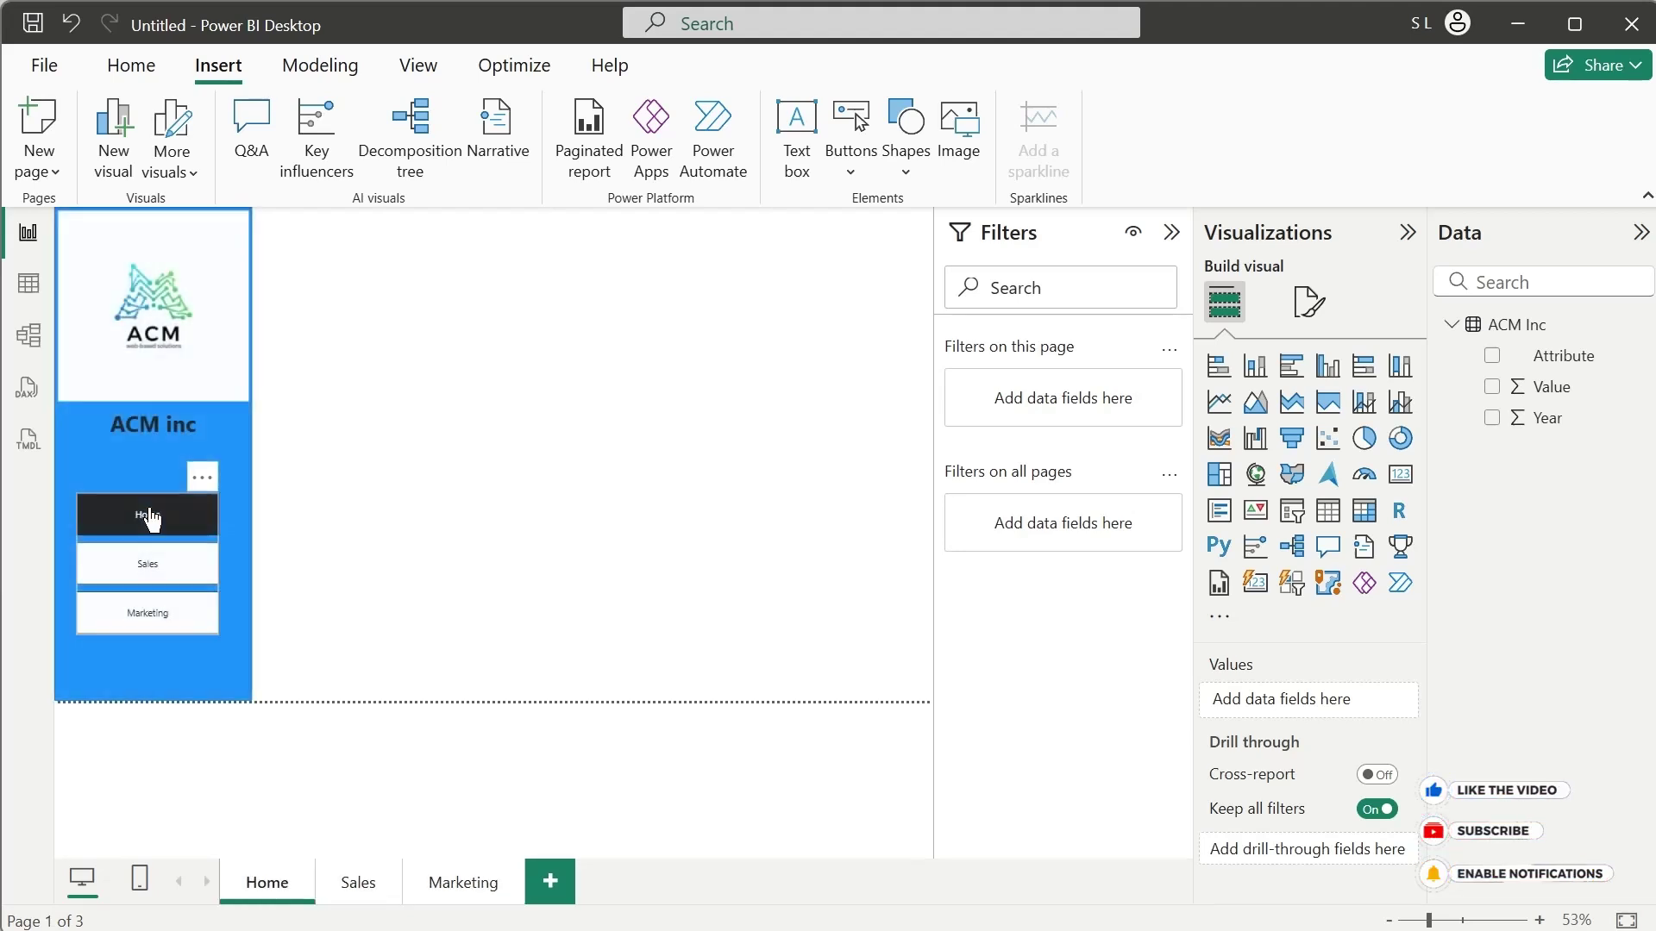
pyautogui.click(150, 569)
pyautogui.click(159, 636)
pyautogui.click(147, 562)
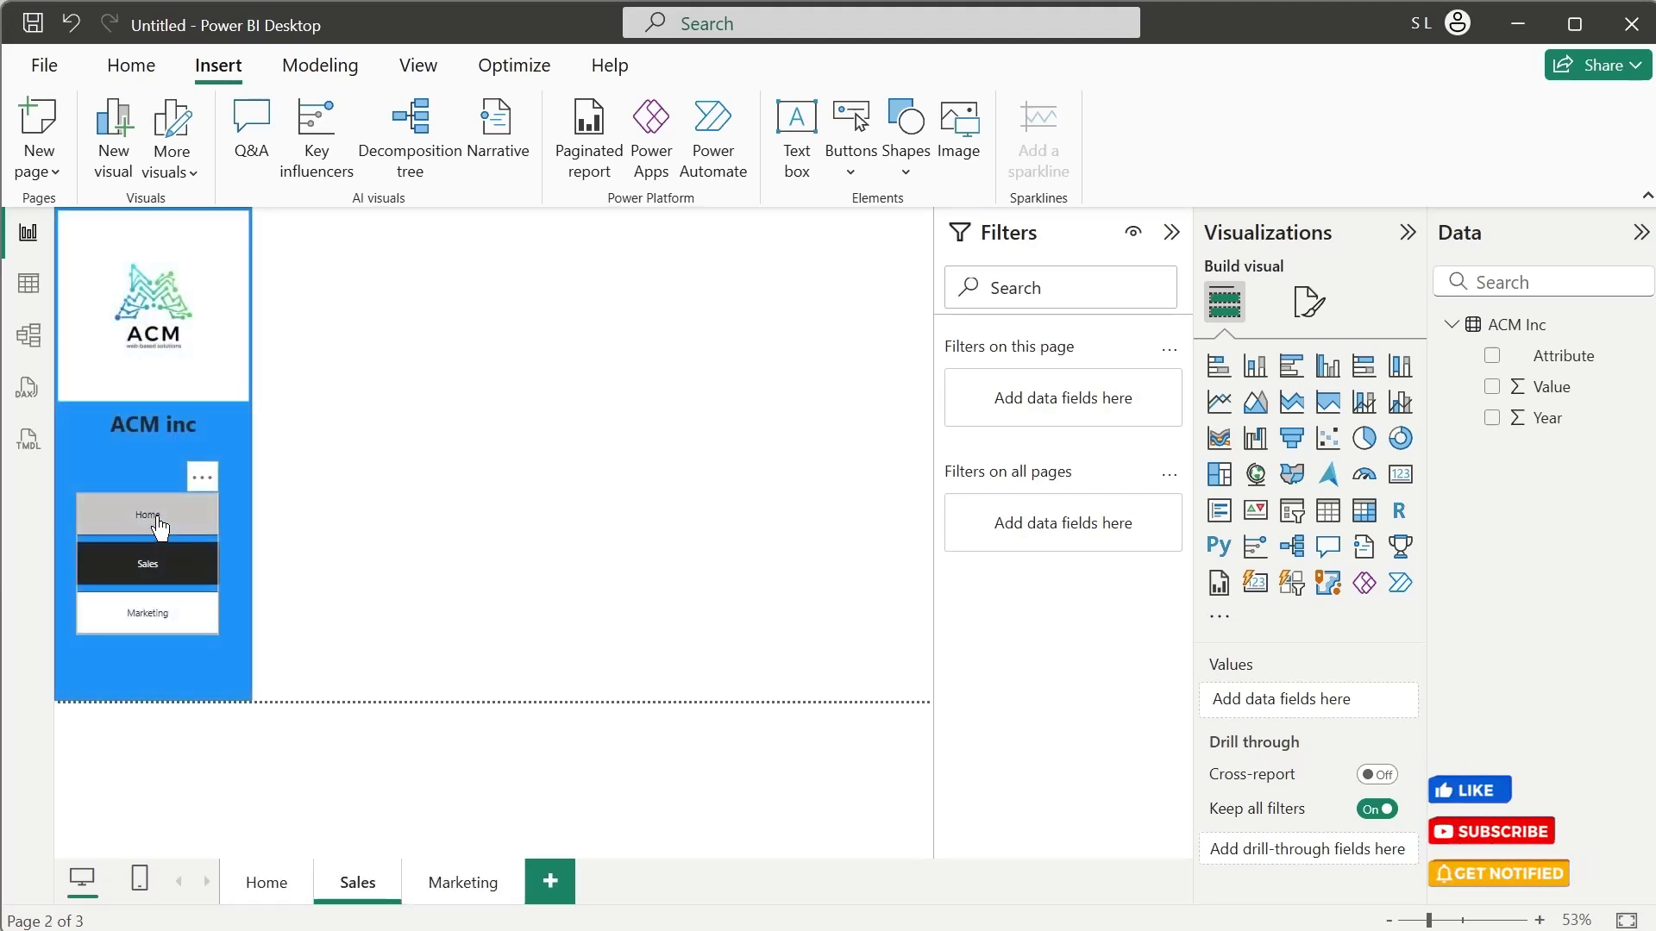
pyautogui.click(148, 522)
pyautogui.click(157, 623)
pyautogui.click(148, 562)
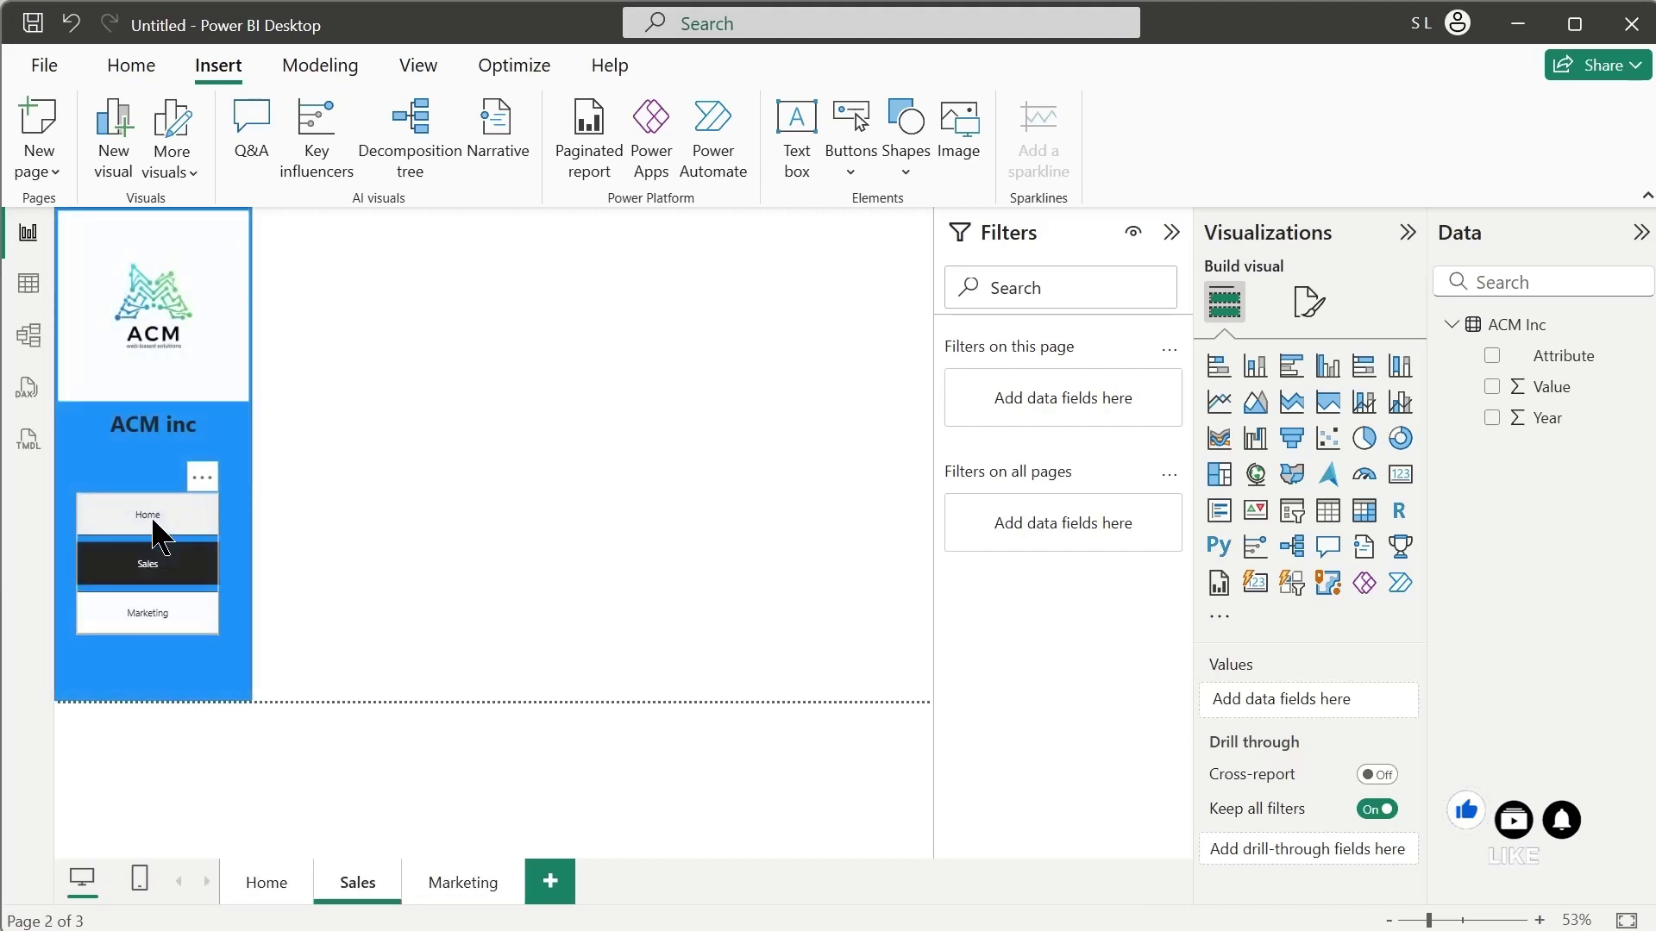
pyautogui.click(152, 522)
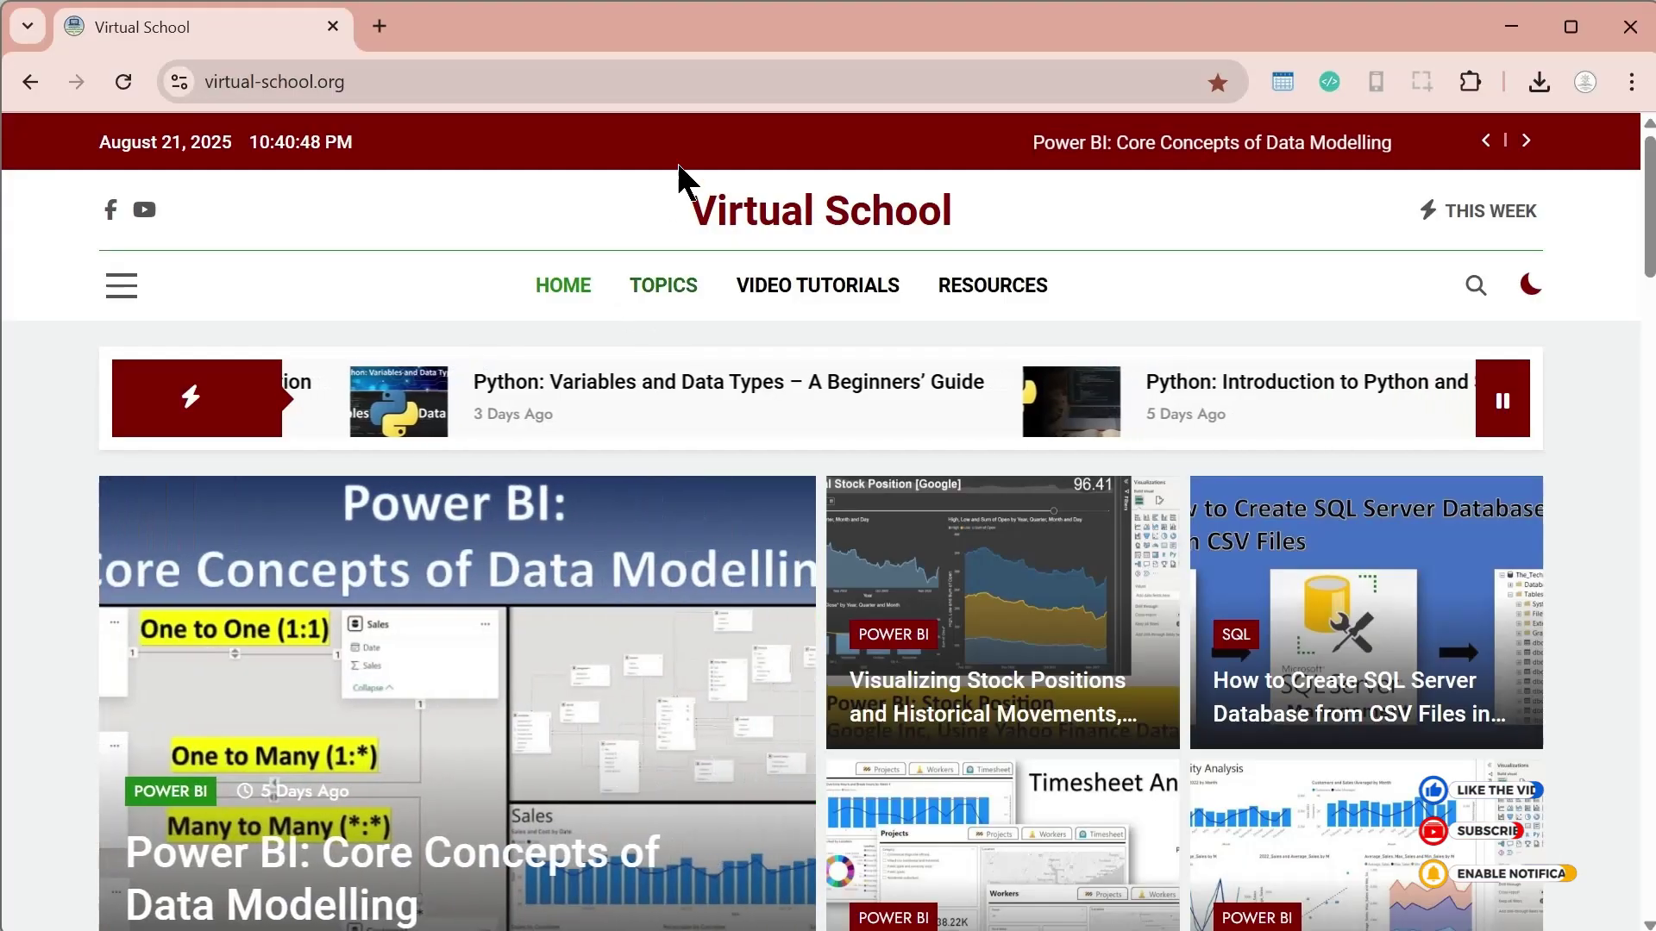
# Step: Search Google in a new Chrome tab for 'home unicode symbol' to find the U+1F3E0 house character
pyautogui.click(377, 35)
pyautogui.click(395, 79)
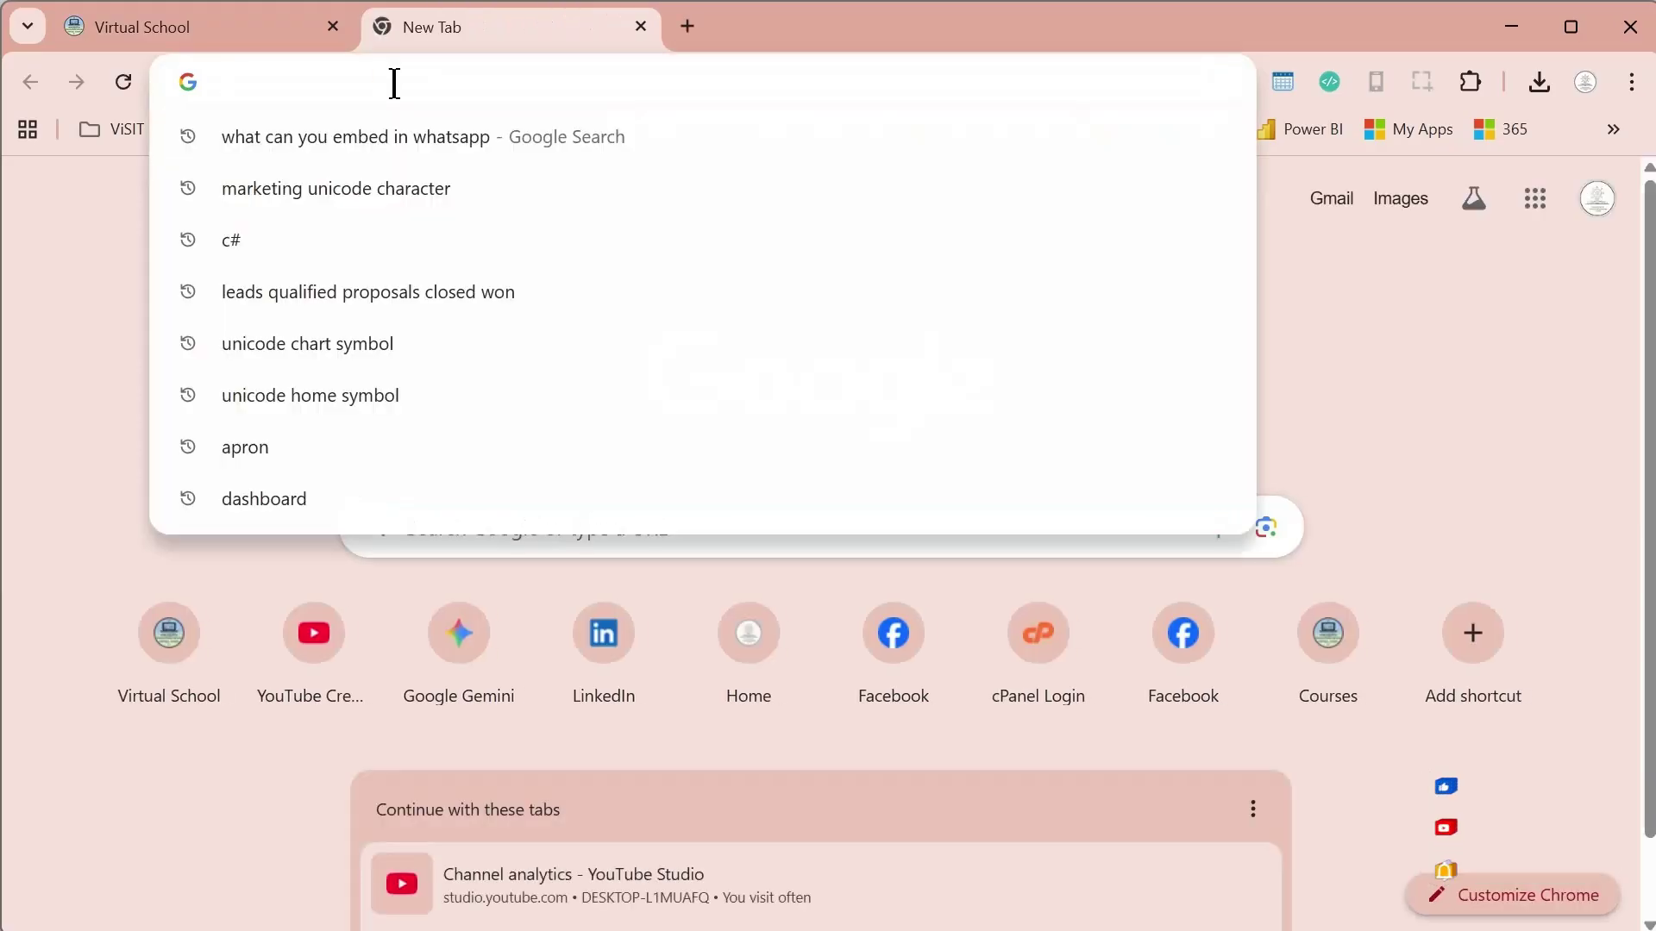
pyautogui.write('home ')
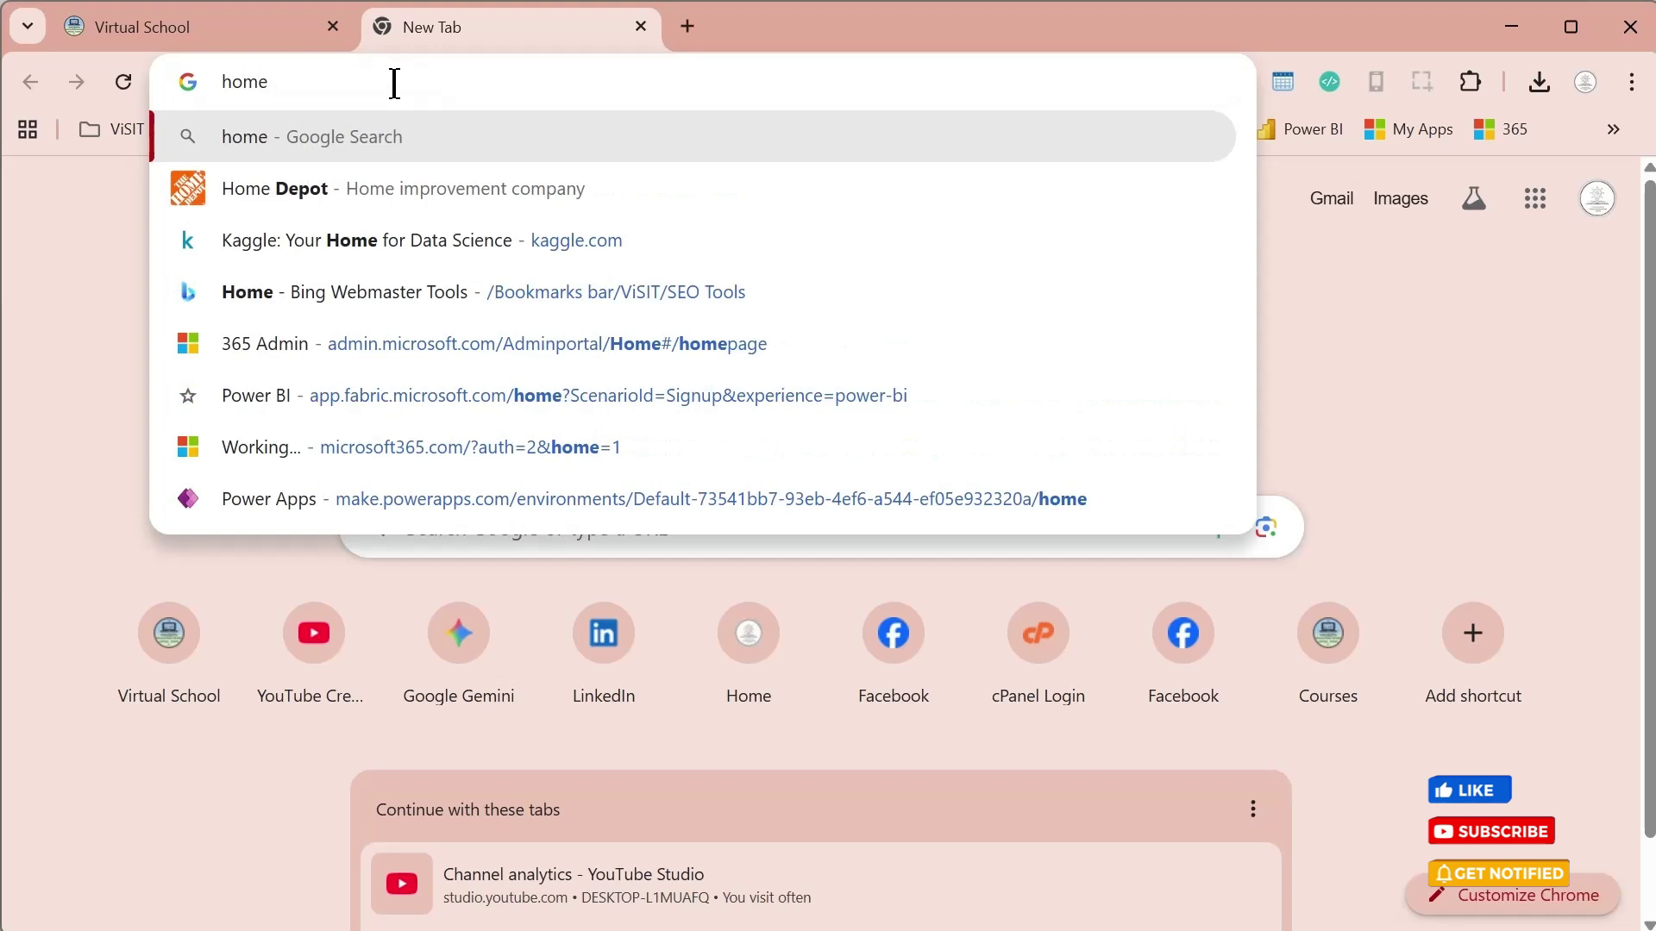
pyautogui.write('unicode ')
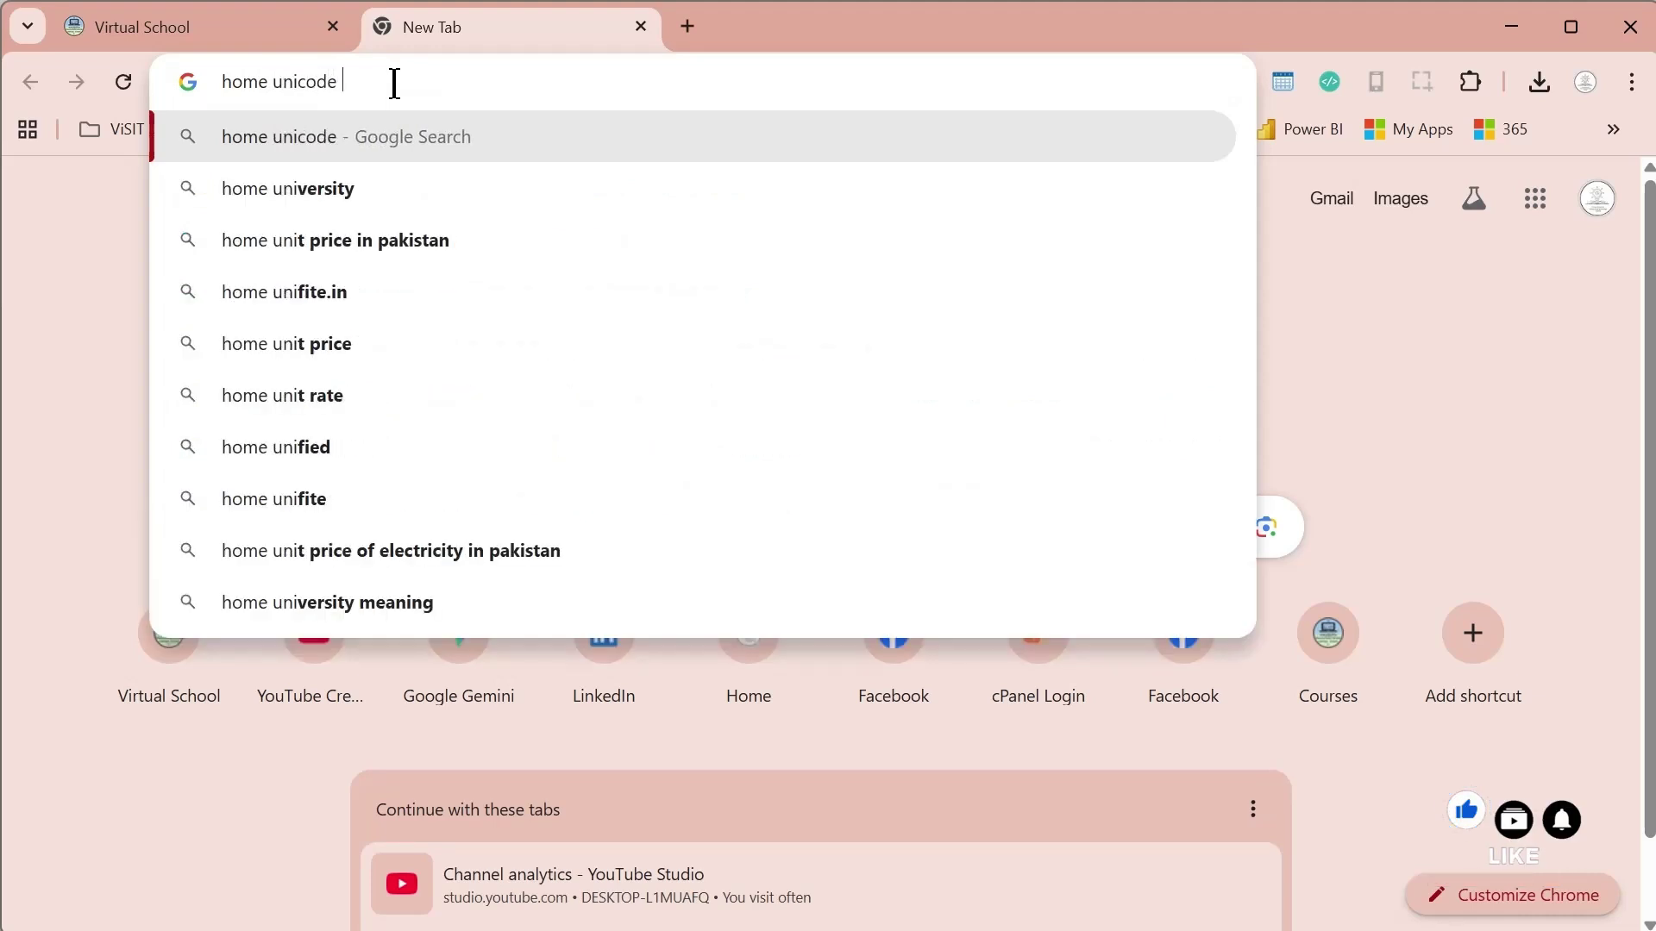
pyautogui.write('ch')
pyautogui.press('BackSpace')
pyautogui.press('BackSpace')
pyautogui.press('BackSpace')
pyautogui.write('sy')
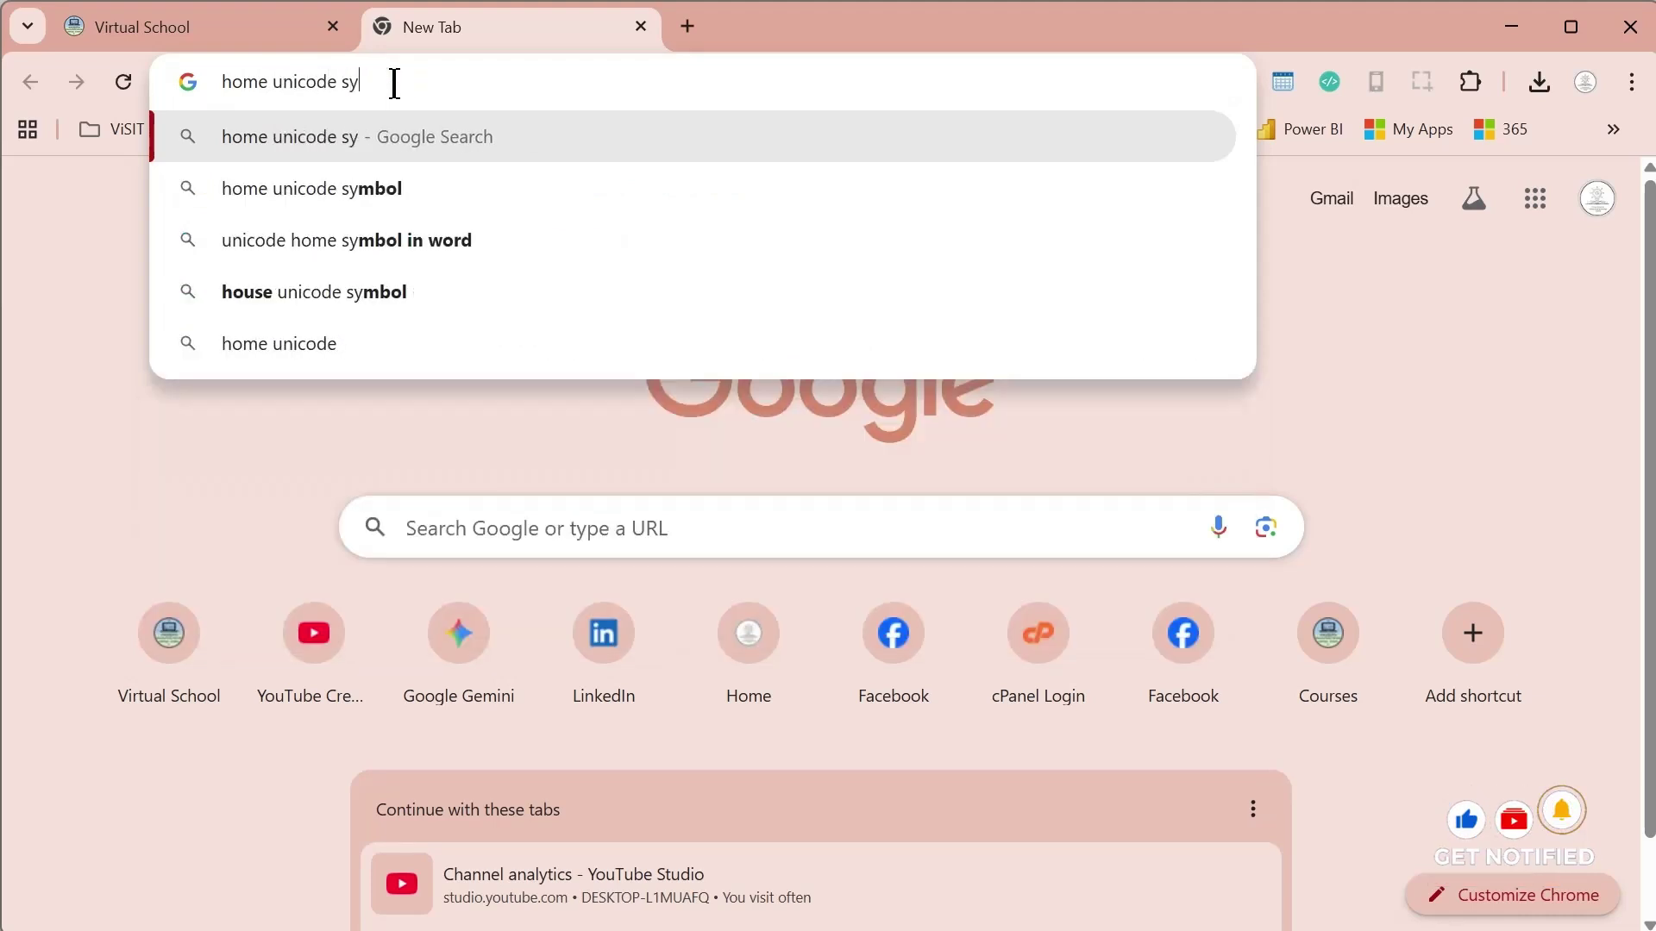
pyautogui.write('mbol')
pyautogui.press('Return')
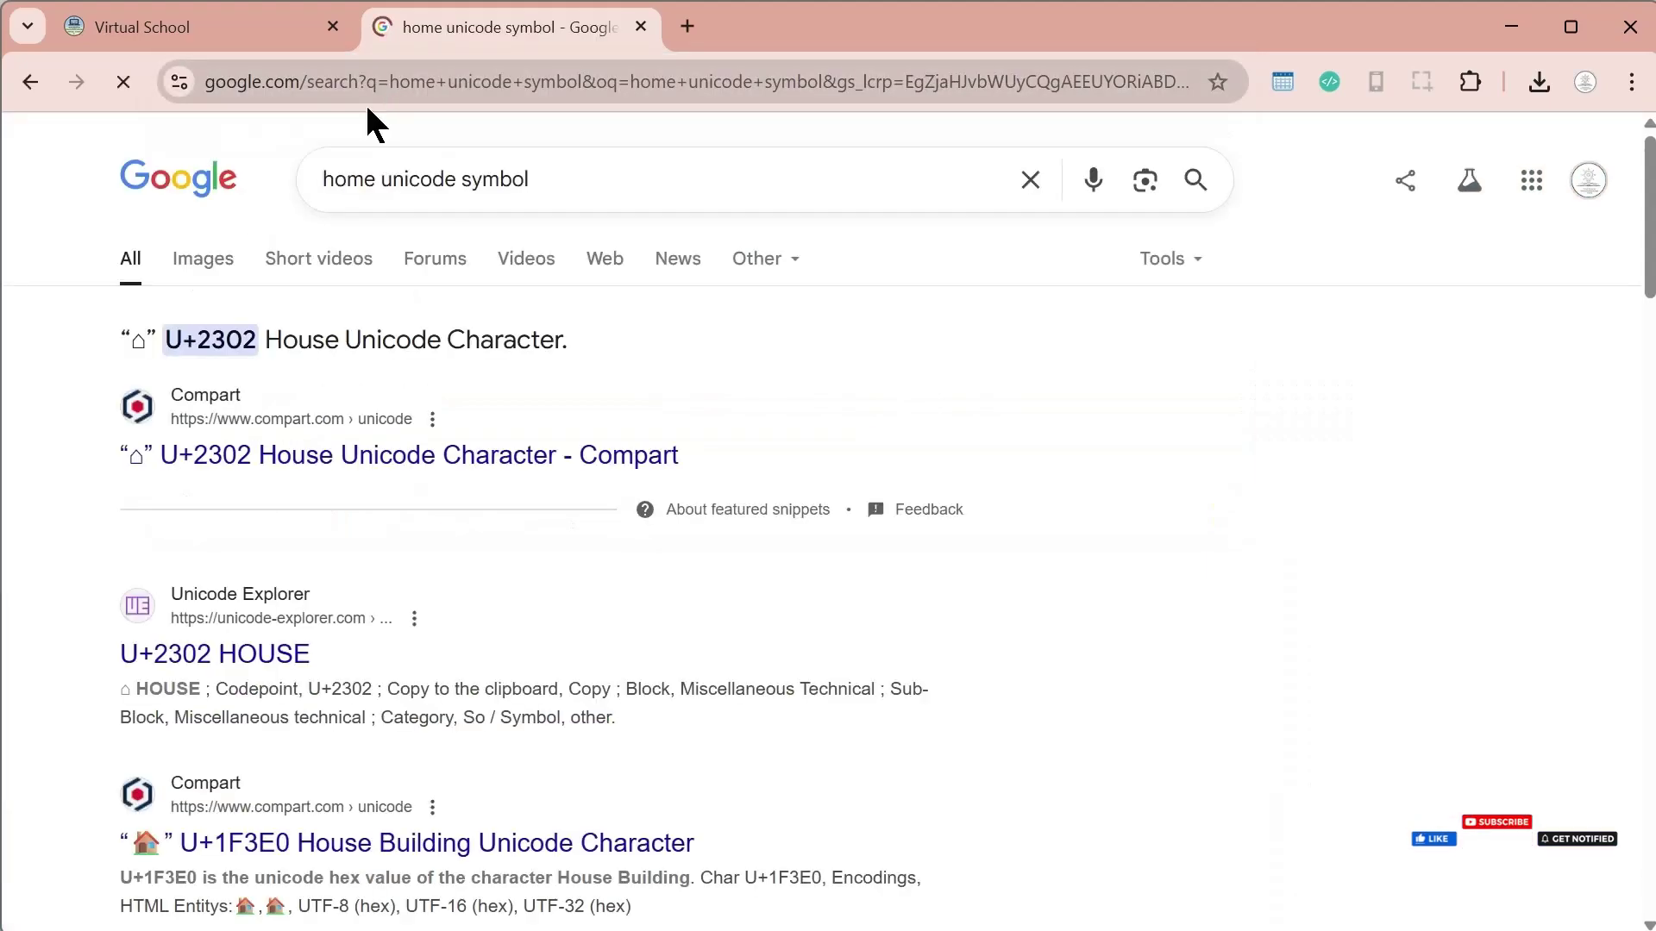
pyautogui.scroll(-3, 414, 618)
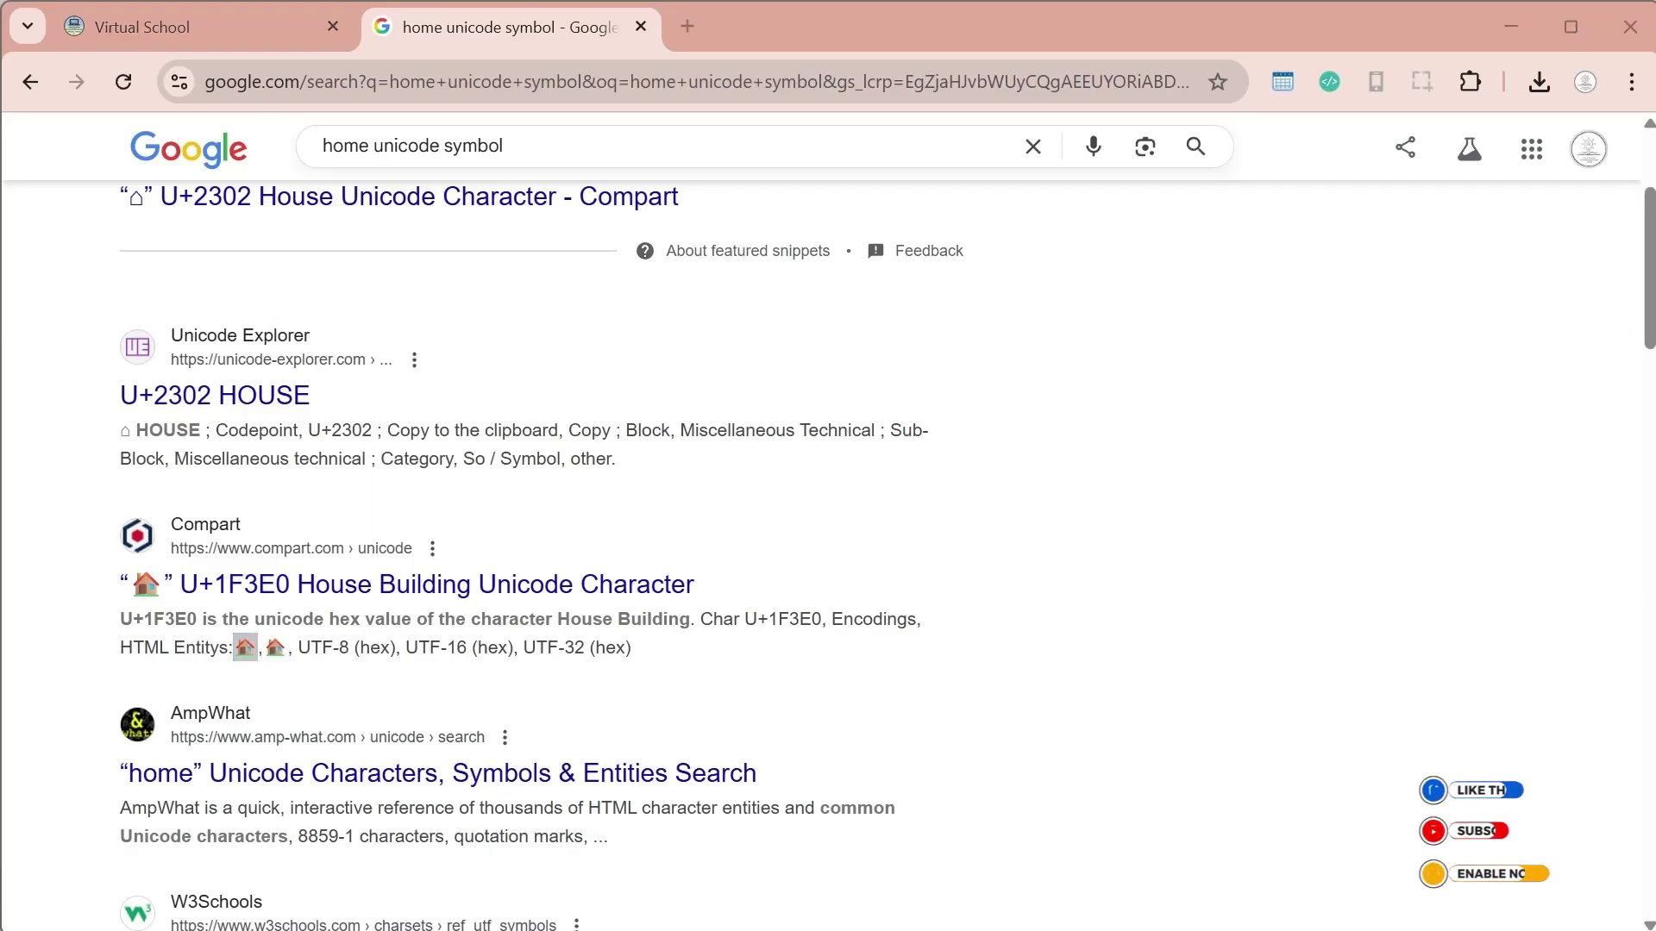
pyautogui.hotkey('alt', 'Tab')
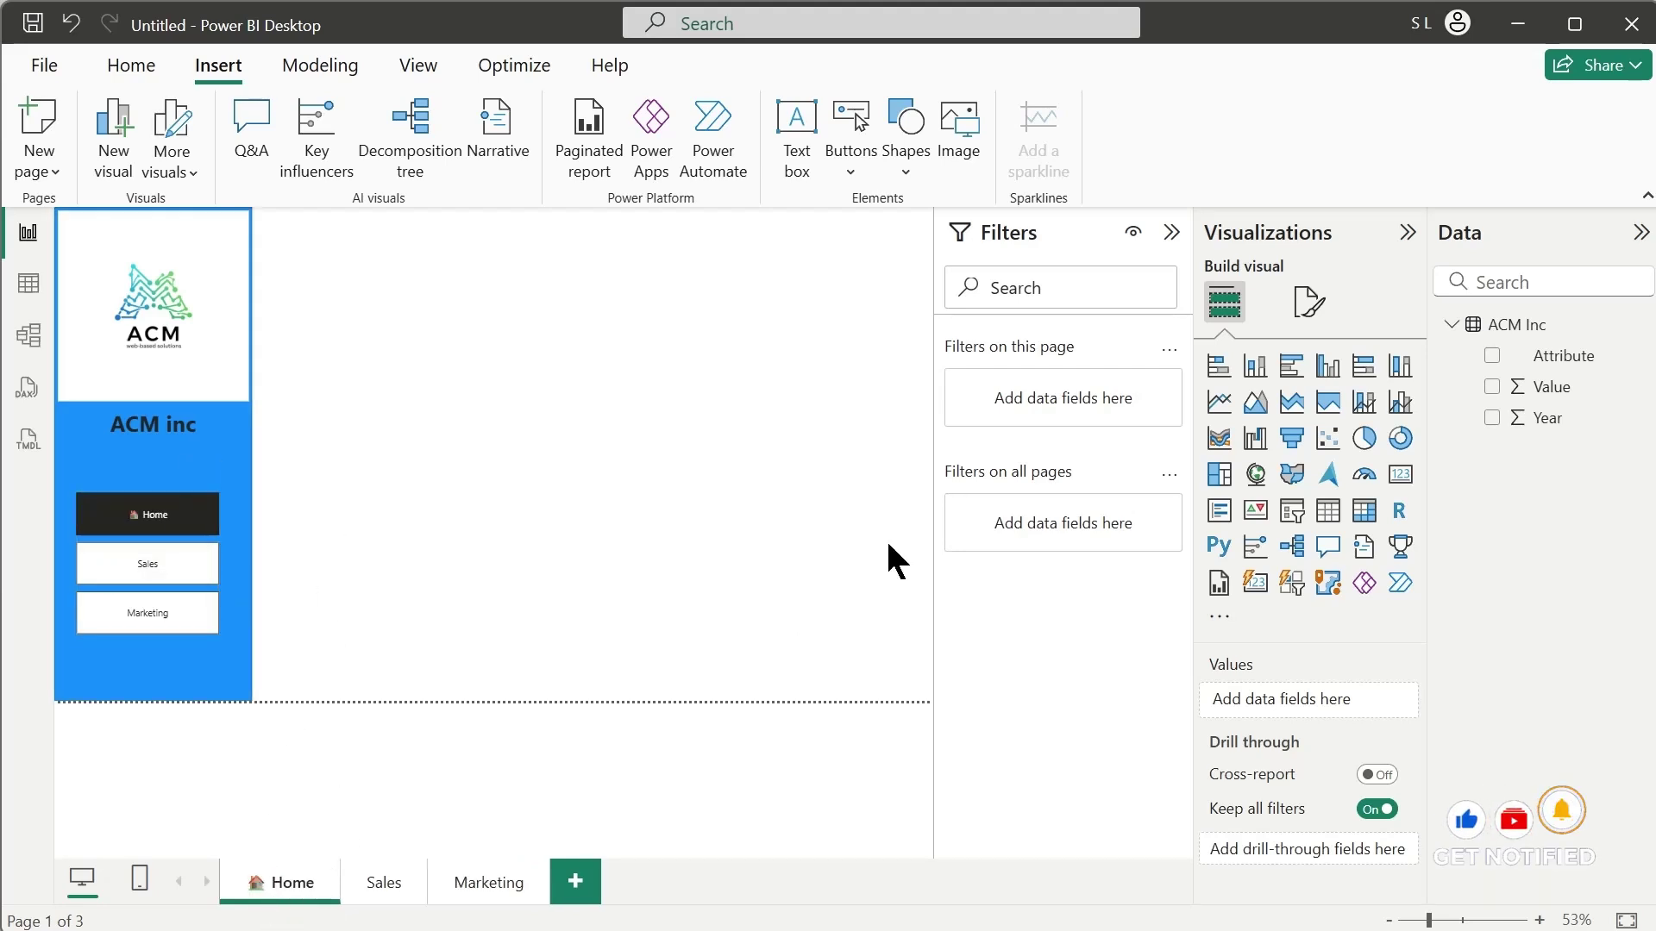
# Step: Collapse the Filters pane, then return to the Chrome search results
pyautogui.click(1171, 232)
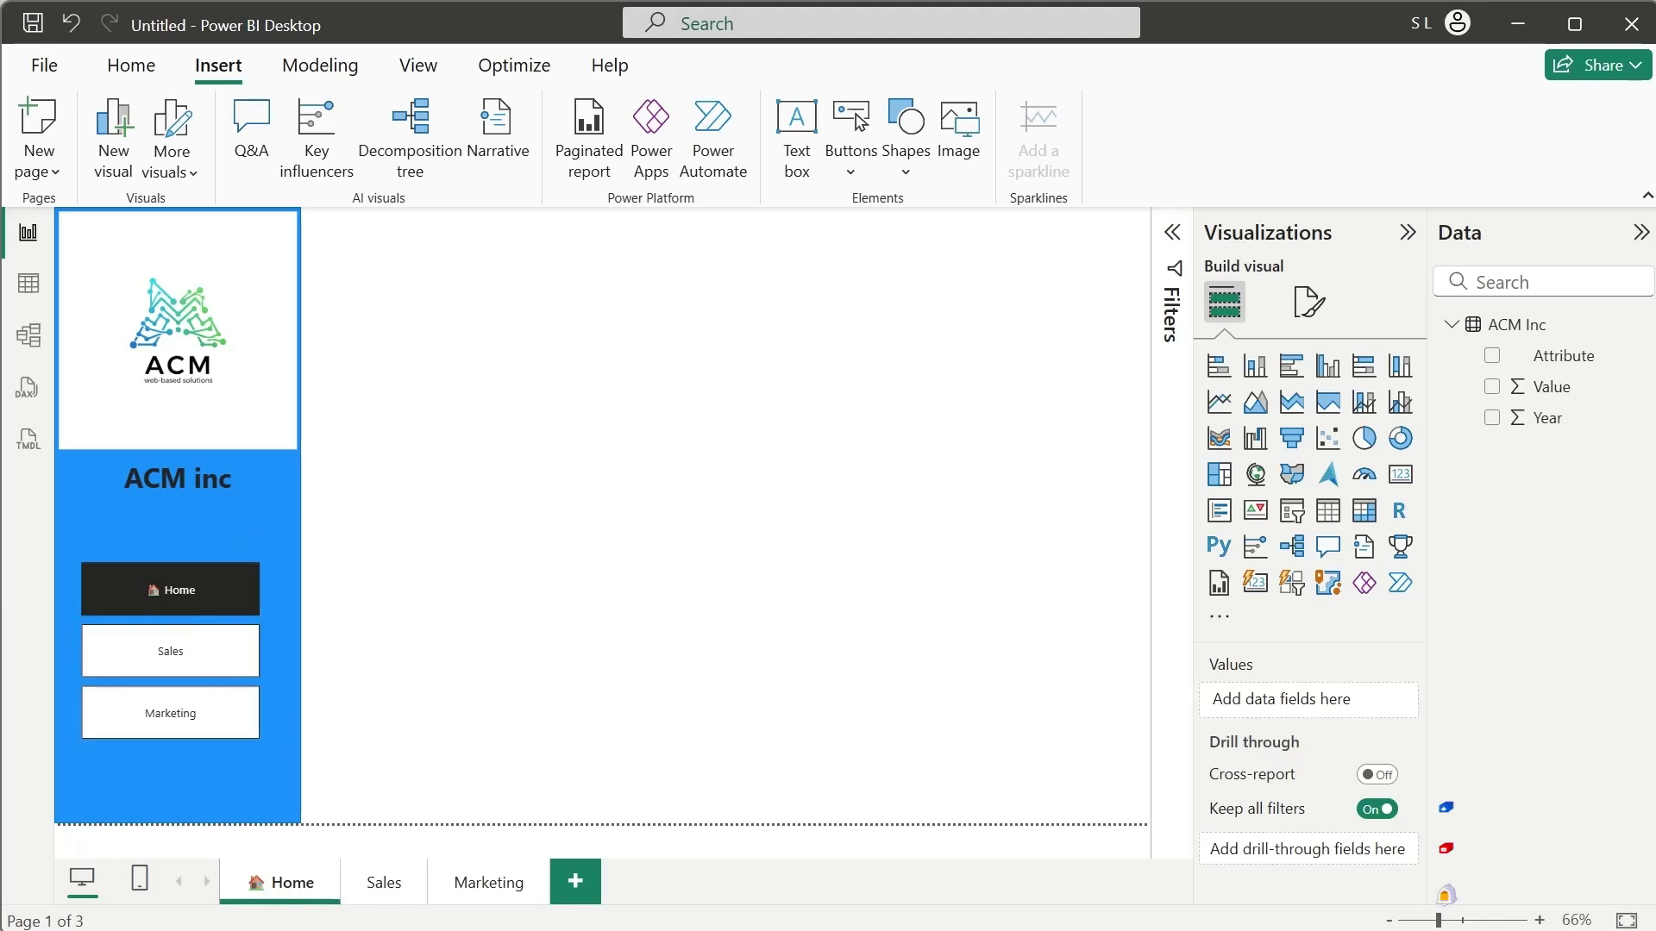
pyautogui.hotkey('alt', 'Tab')
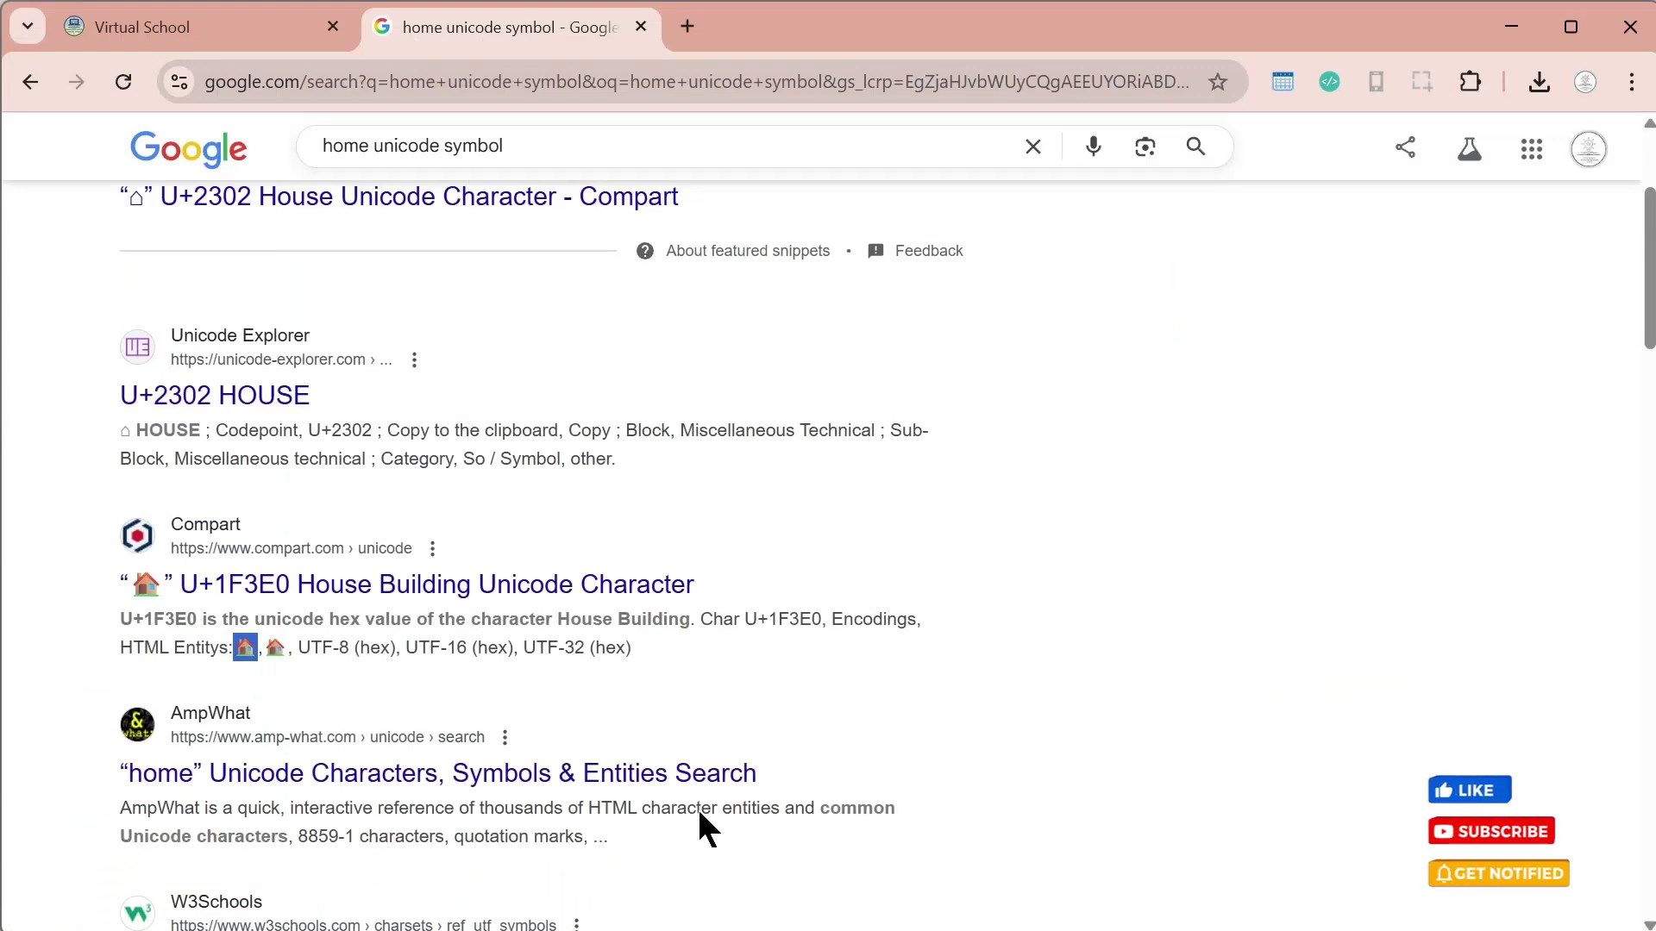
# Step: Search Google for 'chart unicode symbol' and scan the results
pyautogui.doubleClick(368, 149)
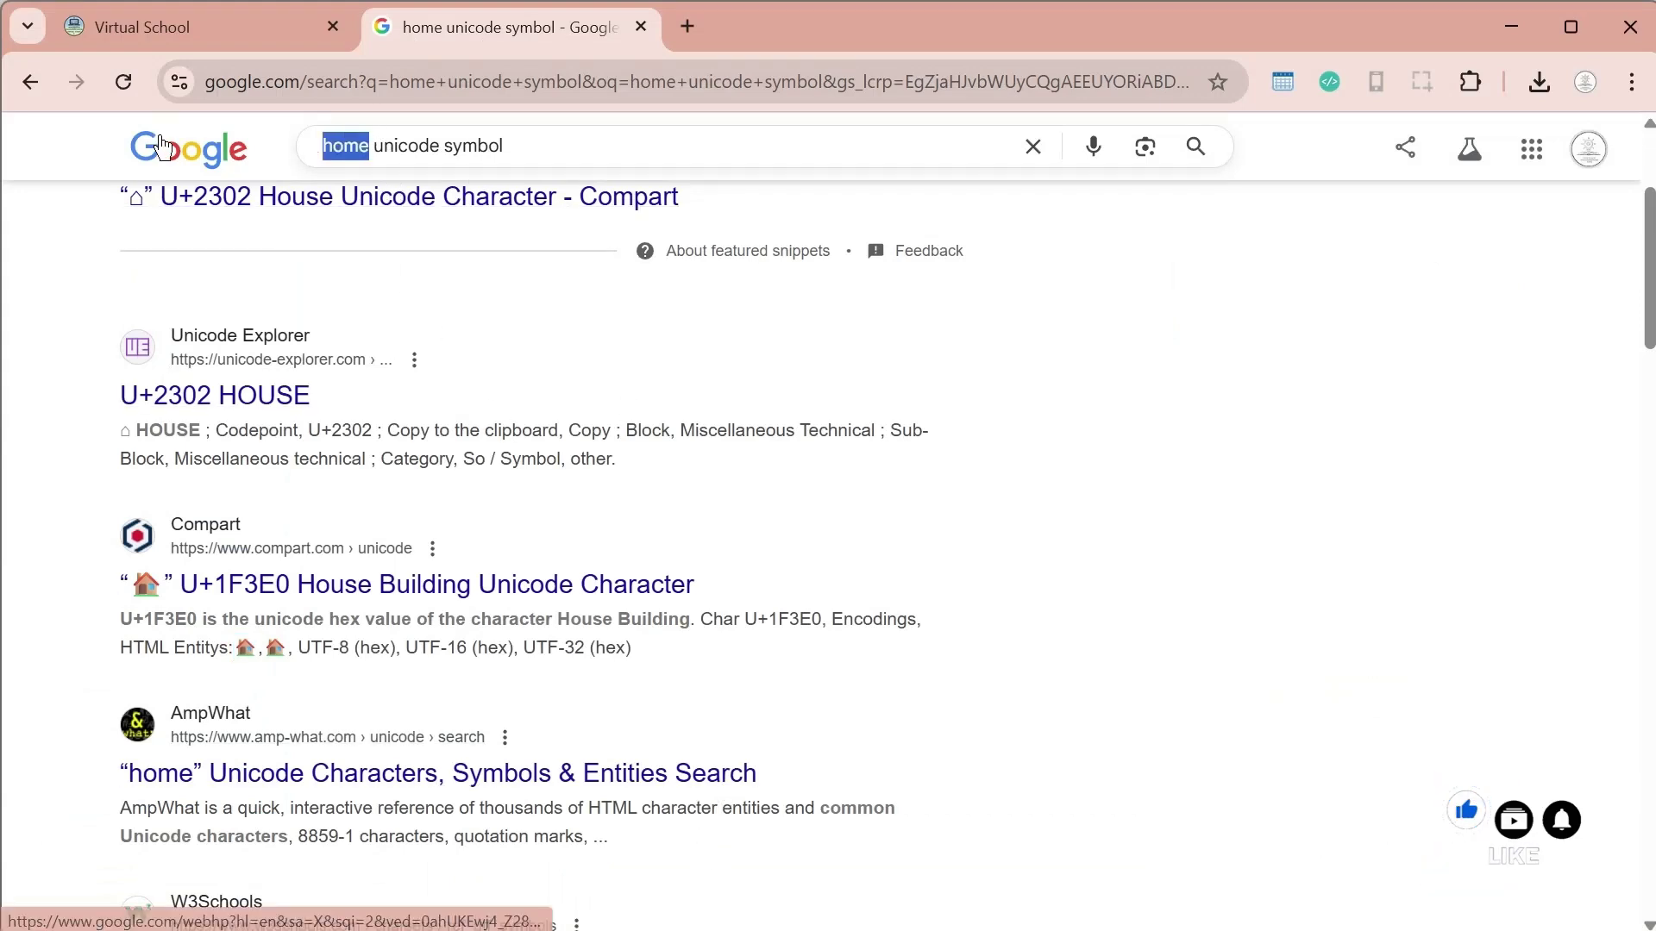
pyautogui.write('chart')
pyautogui.press('Return')
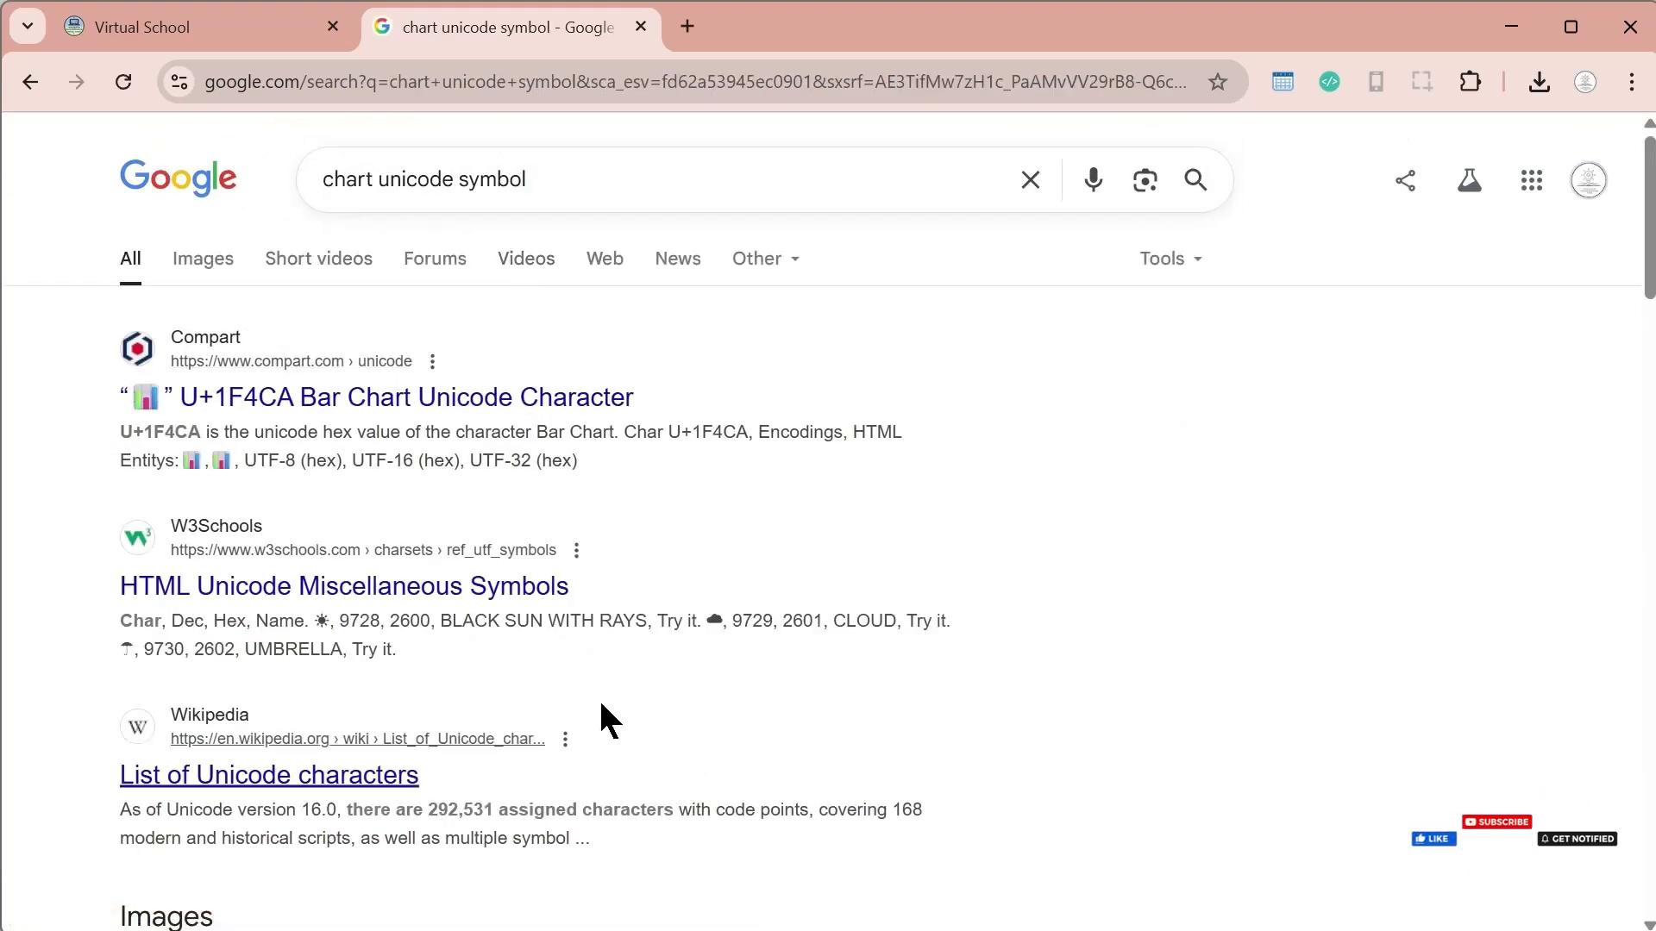
pyautogui.scroll(-15, 604, 720)
pyautogui.scroll(-13, 600, 752)
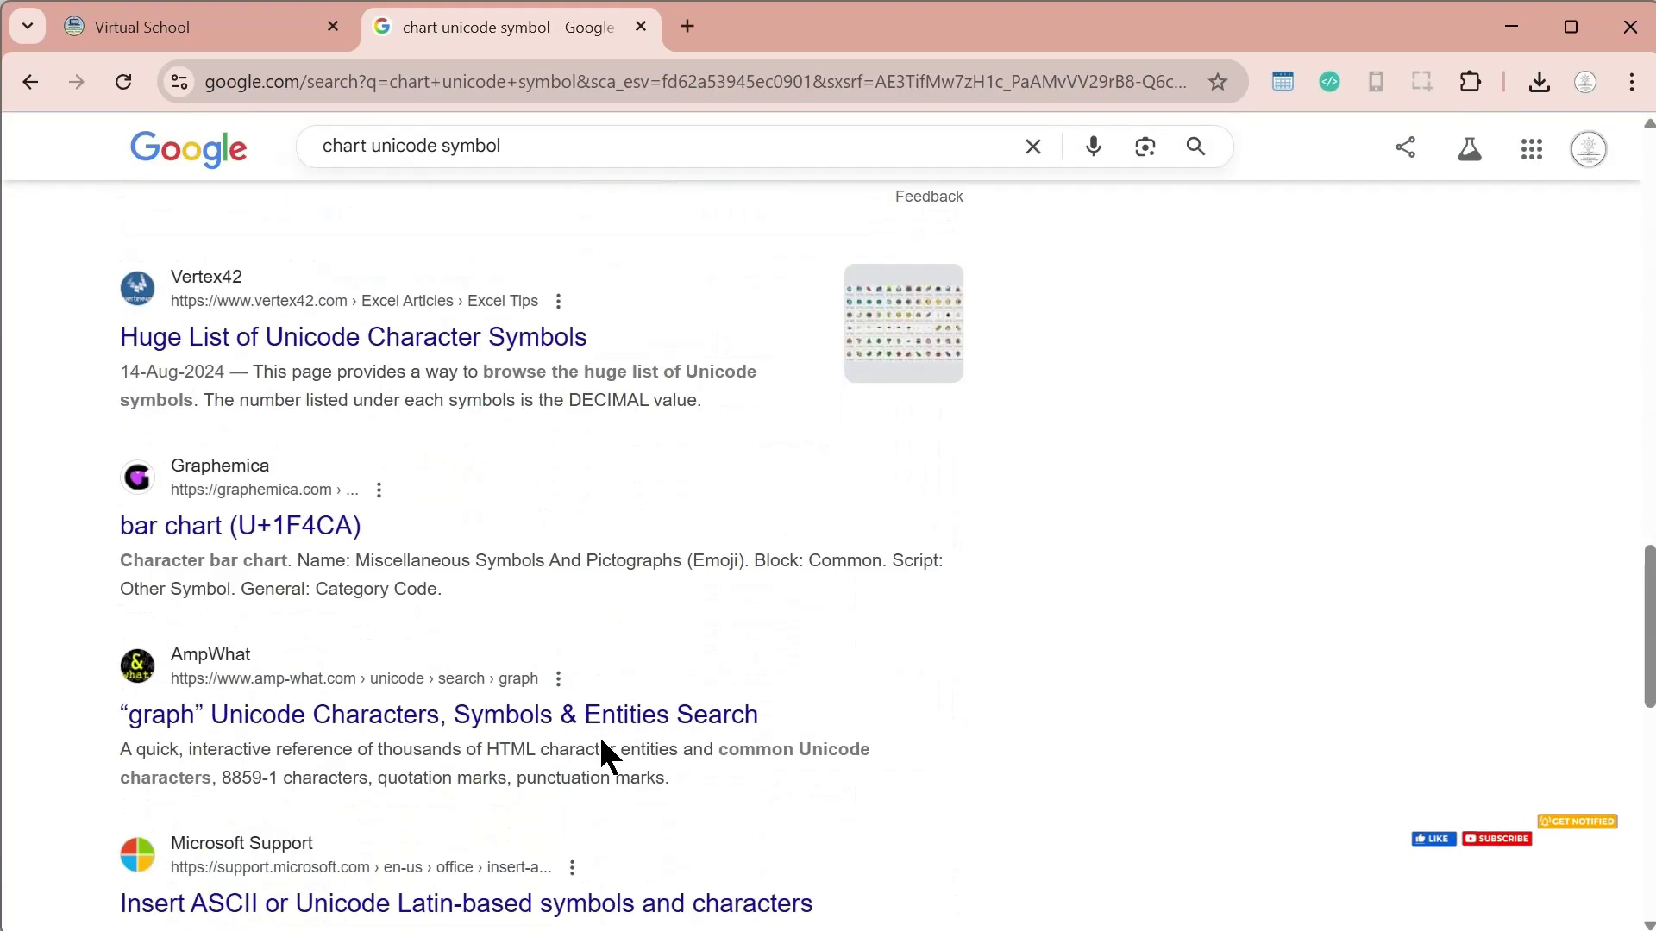
pyautogui.scroll(13, 604, 755)
pyautogui.scroll(15, 607, 742)
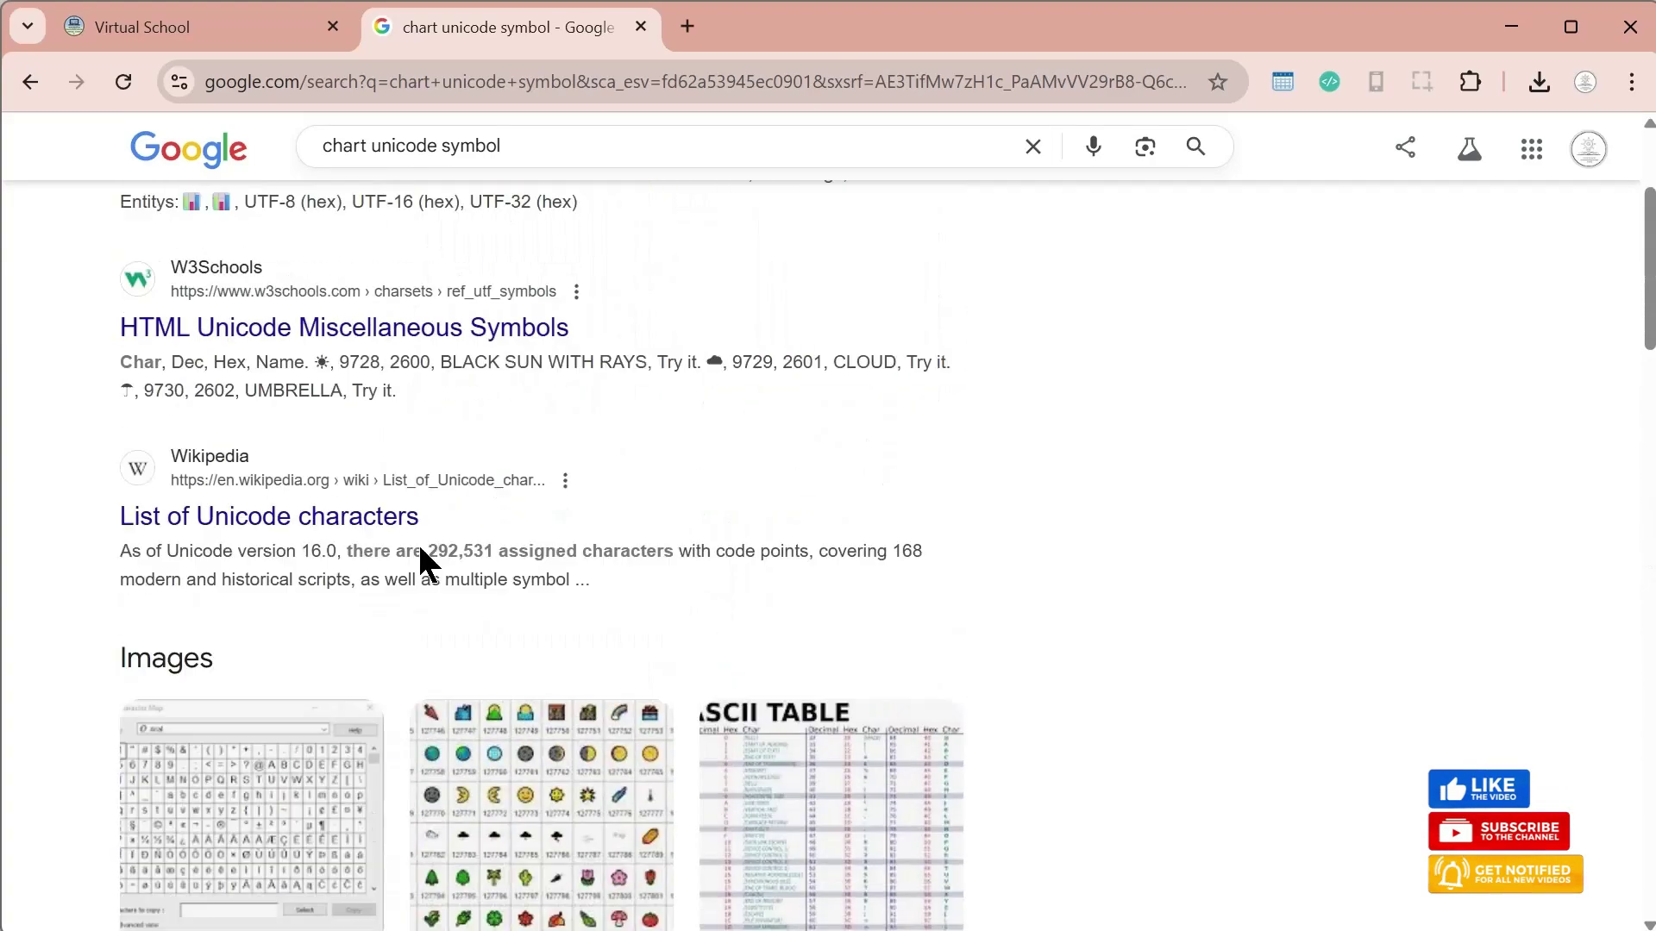
# Step: Refine the search to 'line chart unicode symbol' and copy the 📈 emoji
pyautogui.click(334, 184)
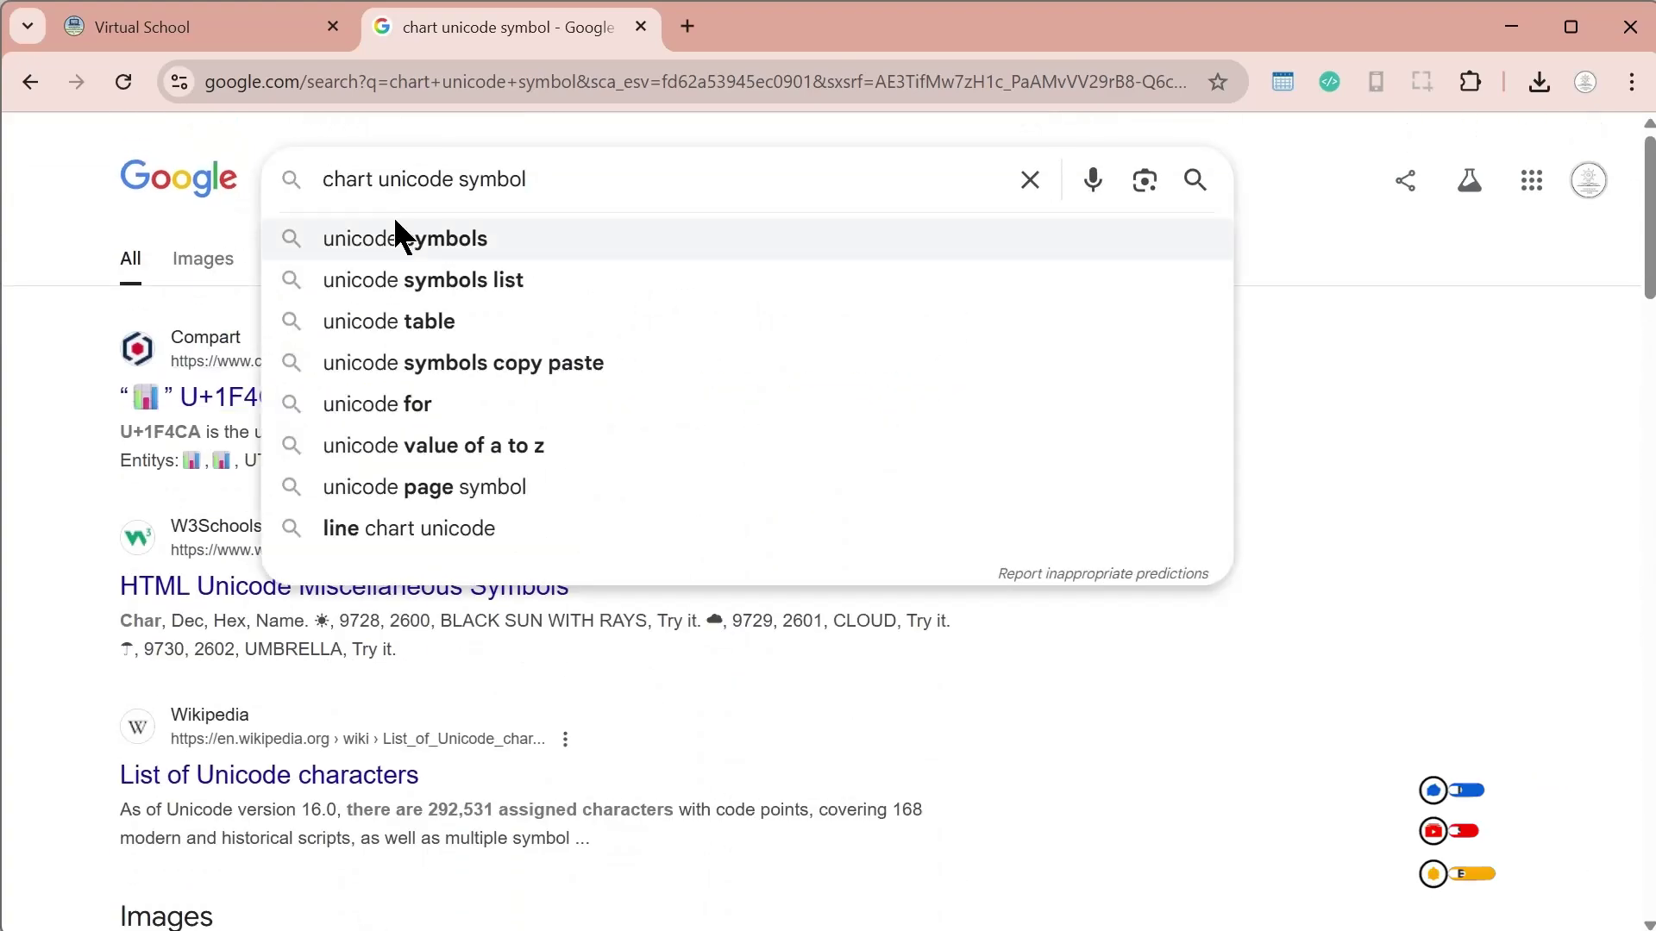
pyautogui.write('line')
pyautogui.press('Return')
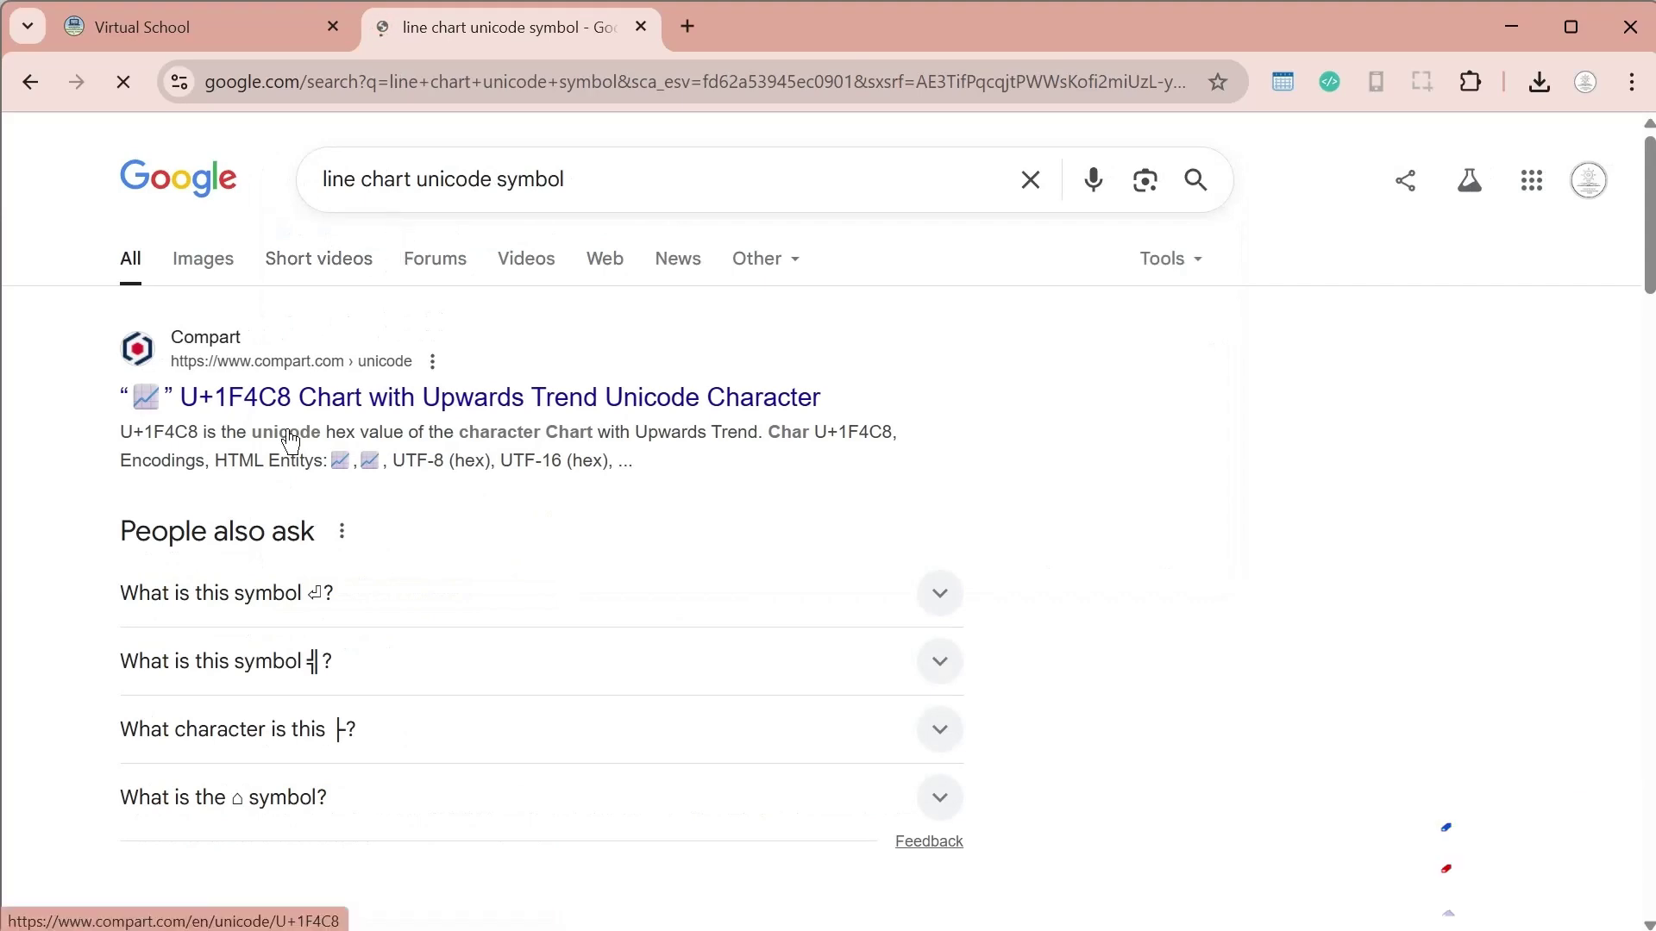
pyautogui.moveTo(328, 460); pyautogui.dragTo(347, 462)
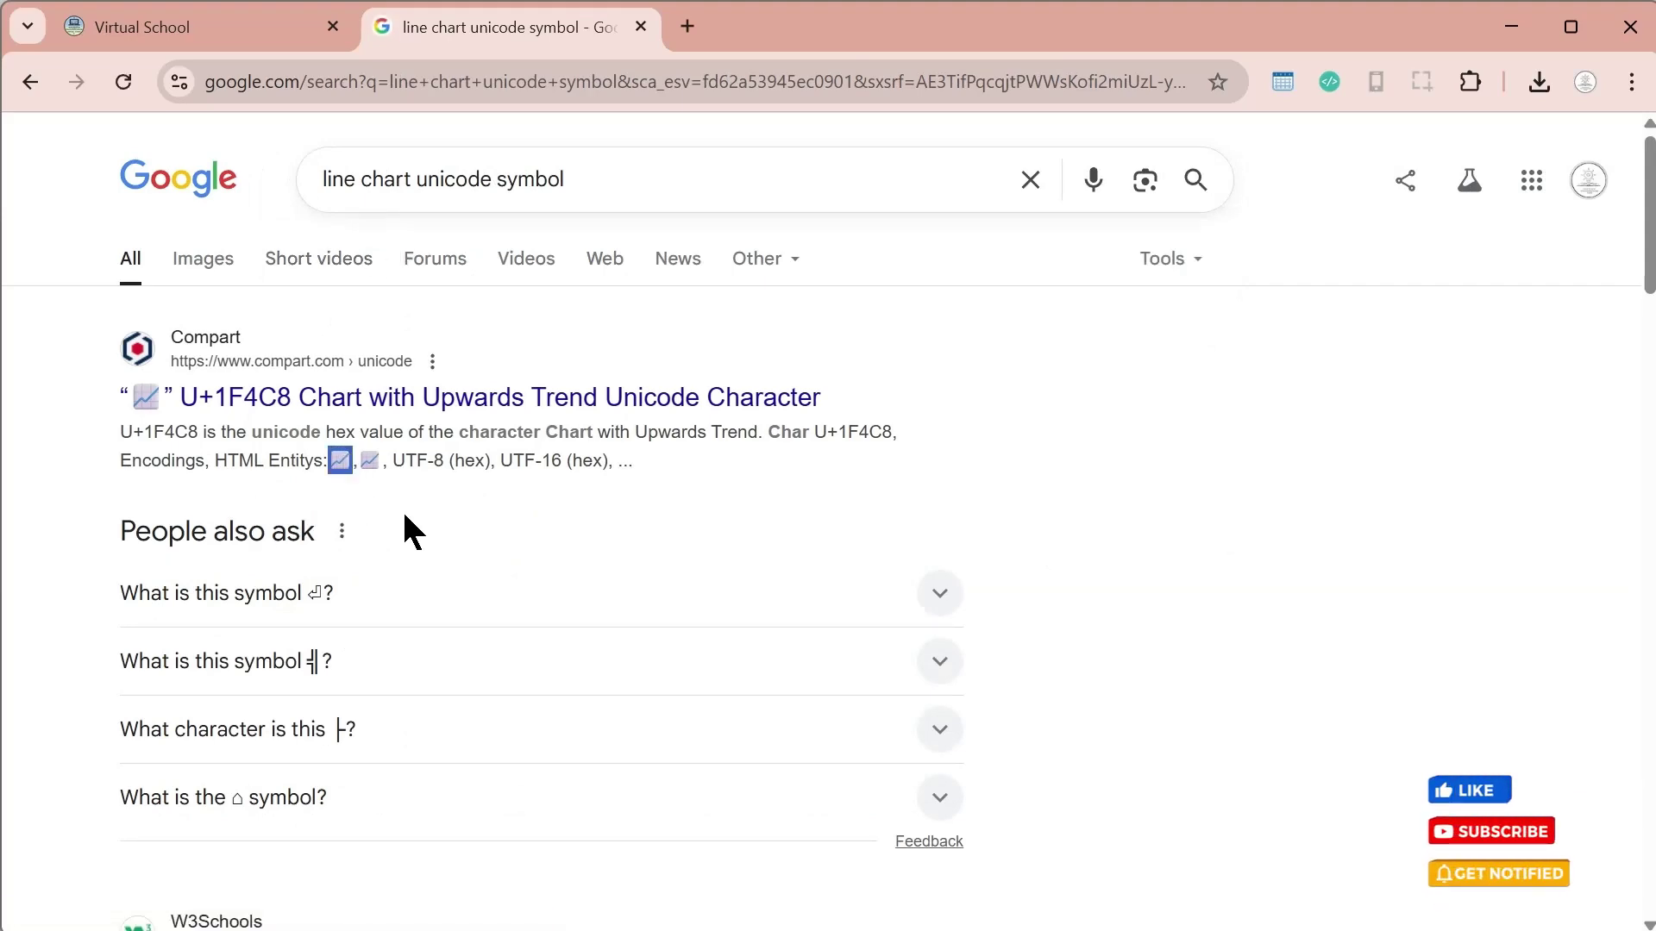
pyautogui.scroll(-10, 680, 483)
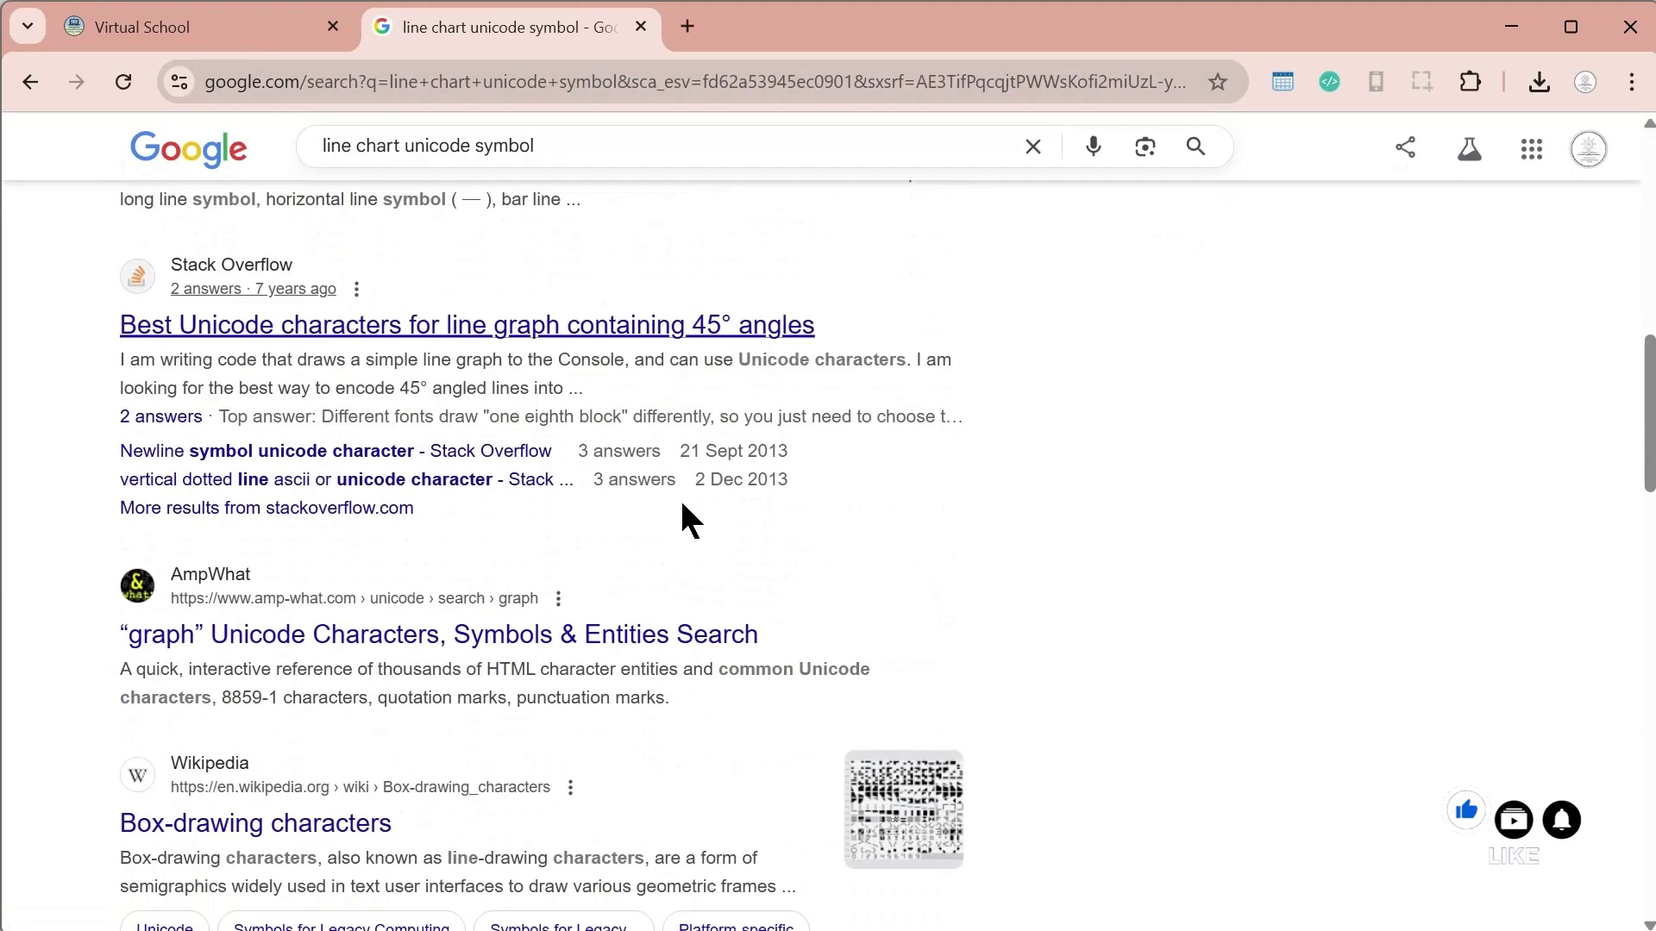
pyautogui.scroll(4, 681, 517)
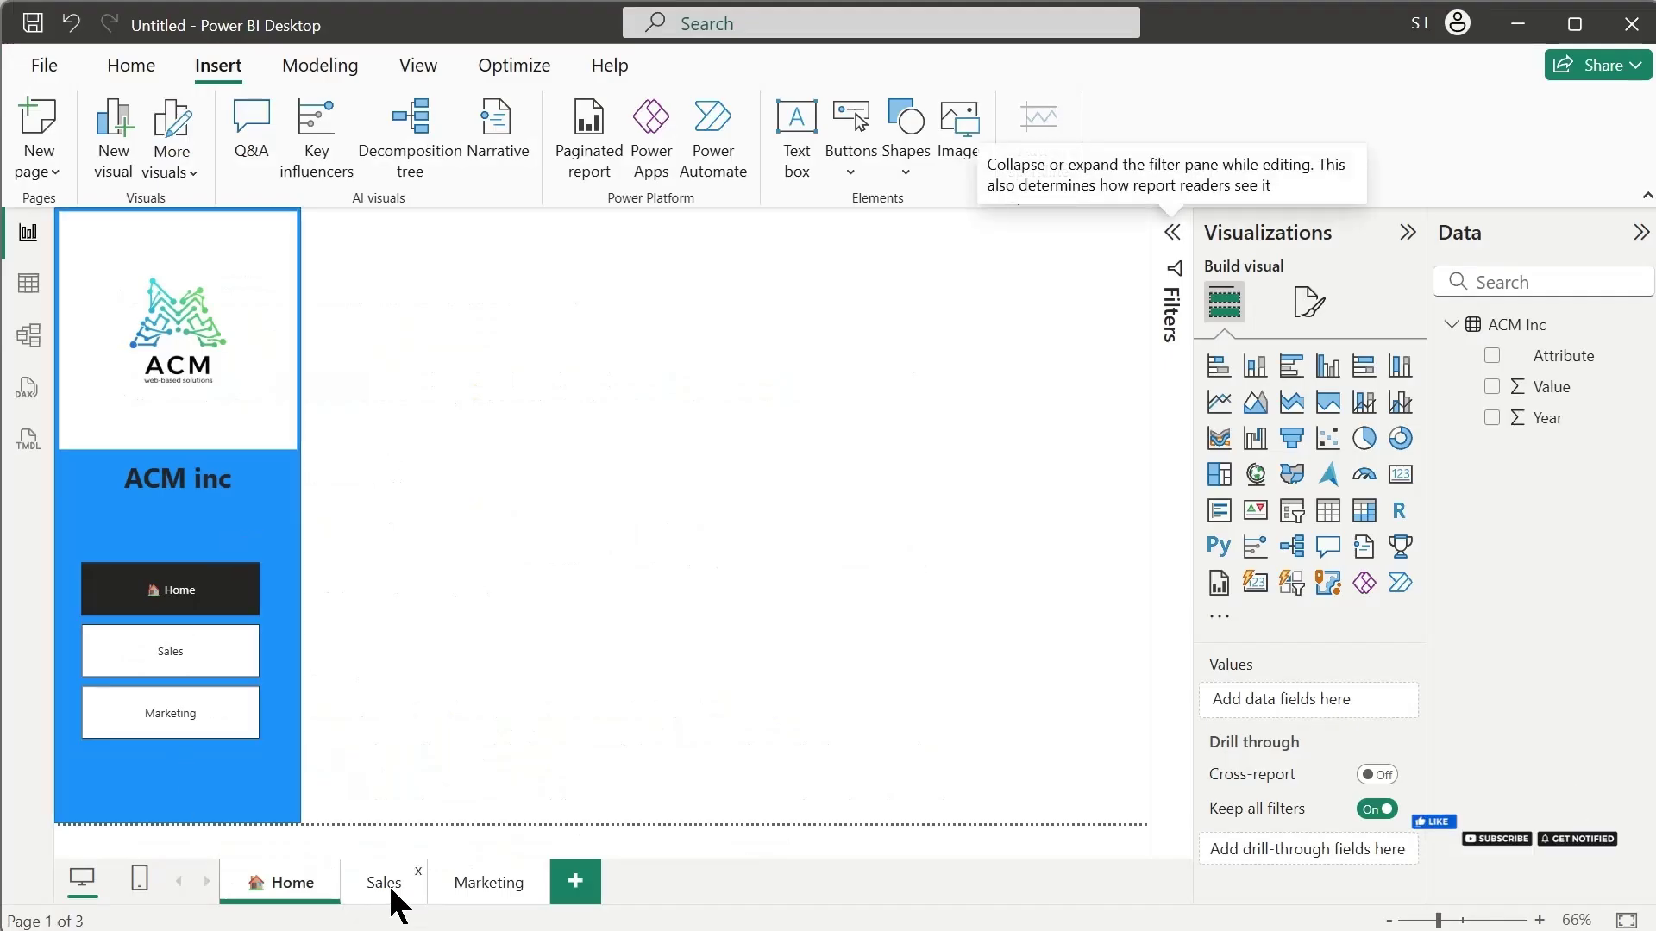
# Step: Put the 📈 emoji in front of the Sales page name in Power BI
pyautogui.click(379, 888)
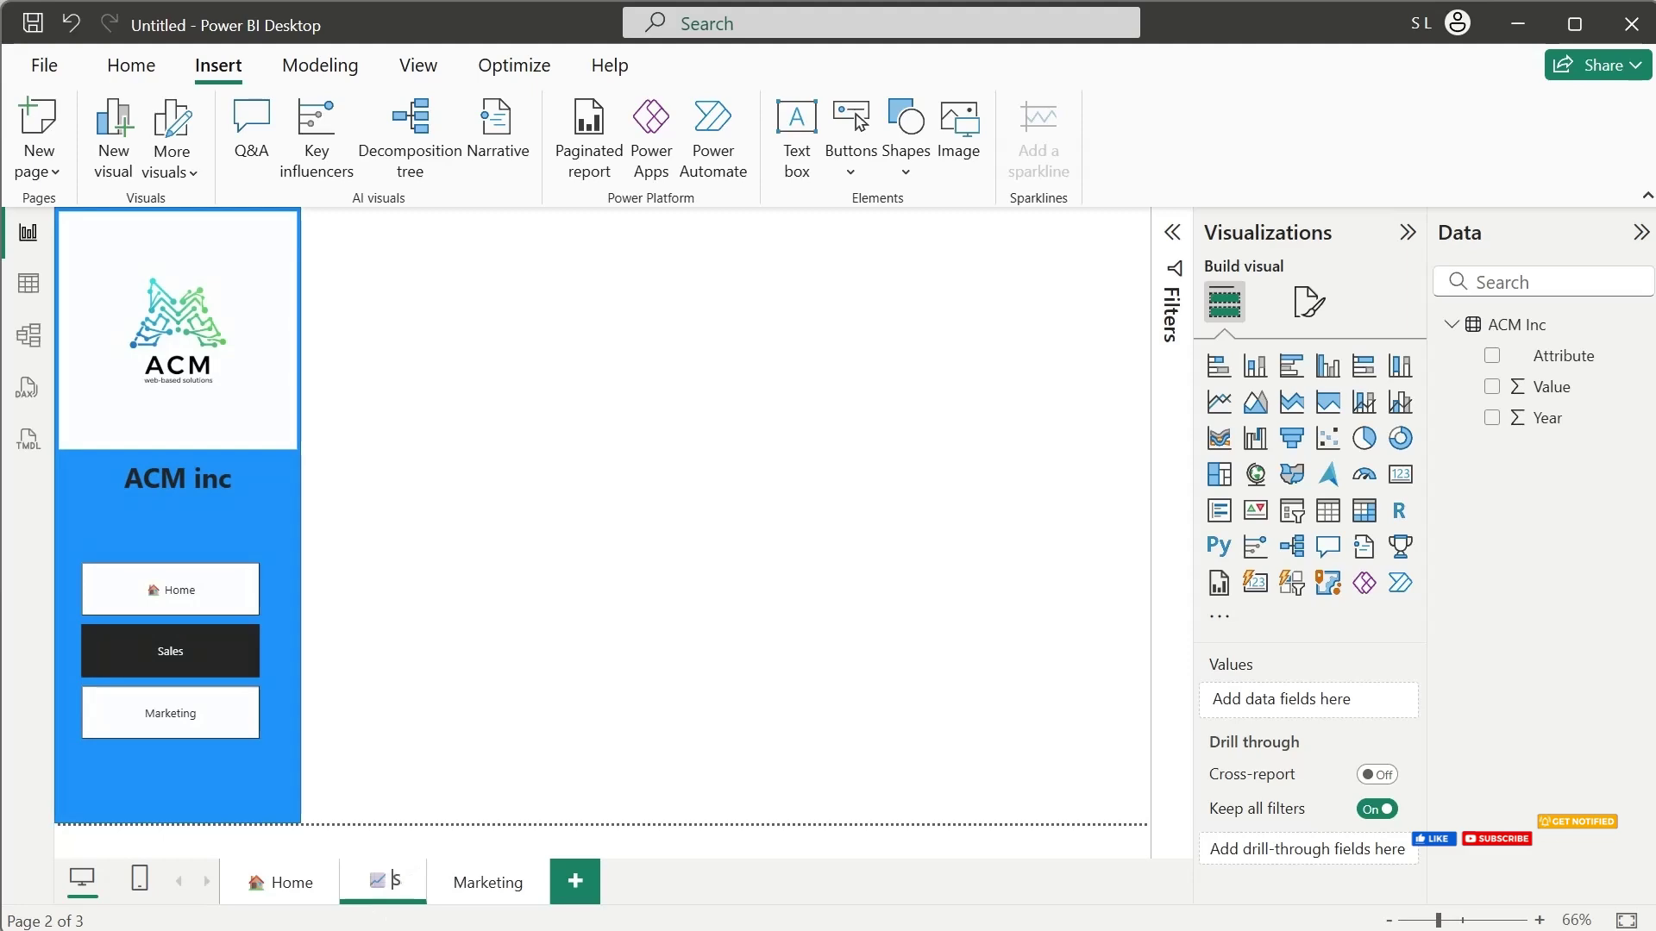
pyautogui.write('ales')
pyautogui.press('Return')
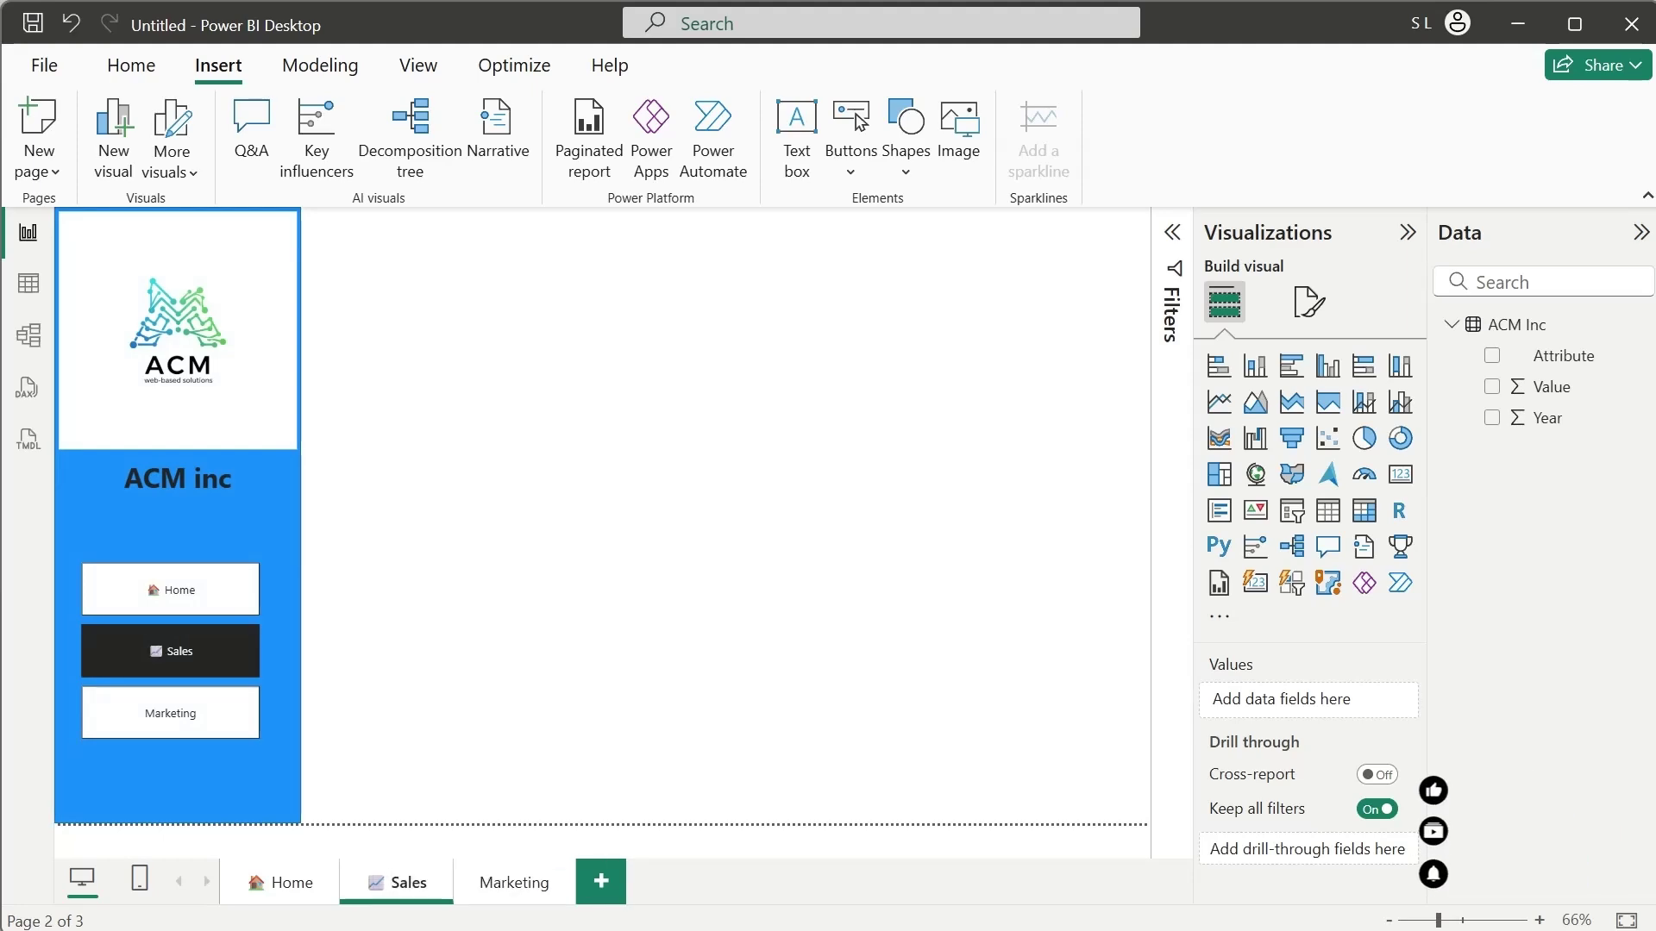
pyautogui.hotkey('alt', 'Tab')
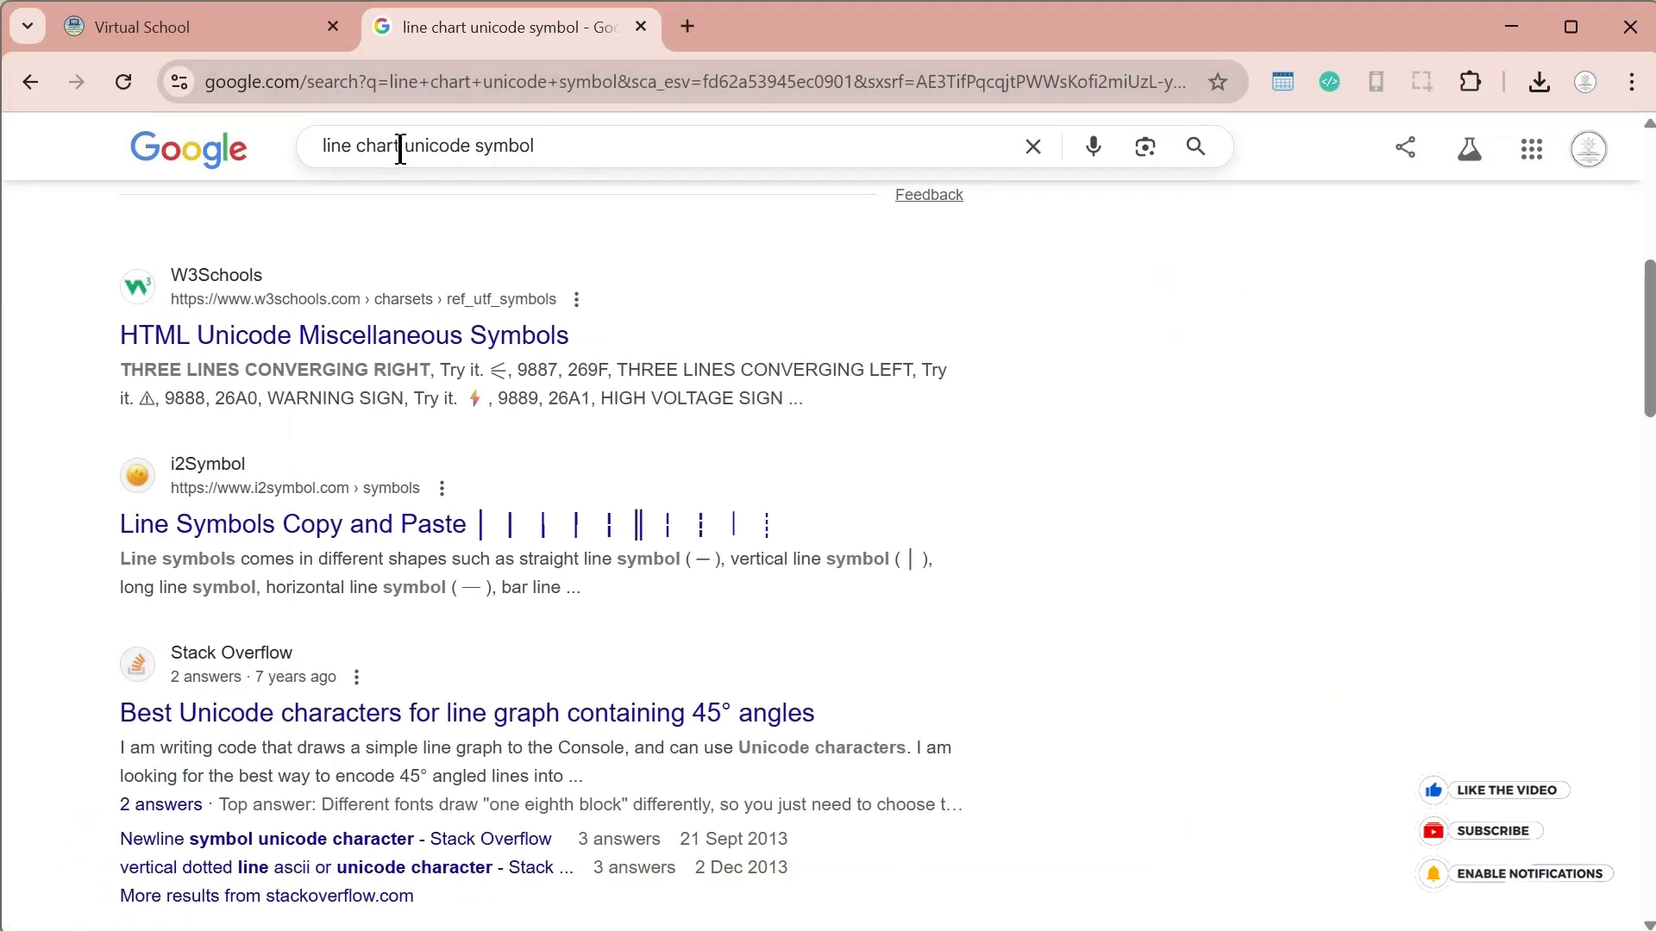
# Step: Search Google for 'checkmark unicode symbol' and select the ✅ in the Check Mark Symbols result
pyautogui.moveTo(400, 152); pyautogui.dragTo(23, 163)
pyautogui.write('che')
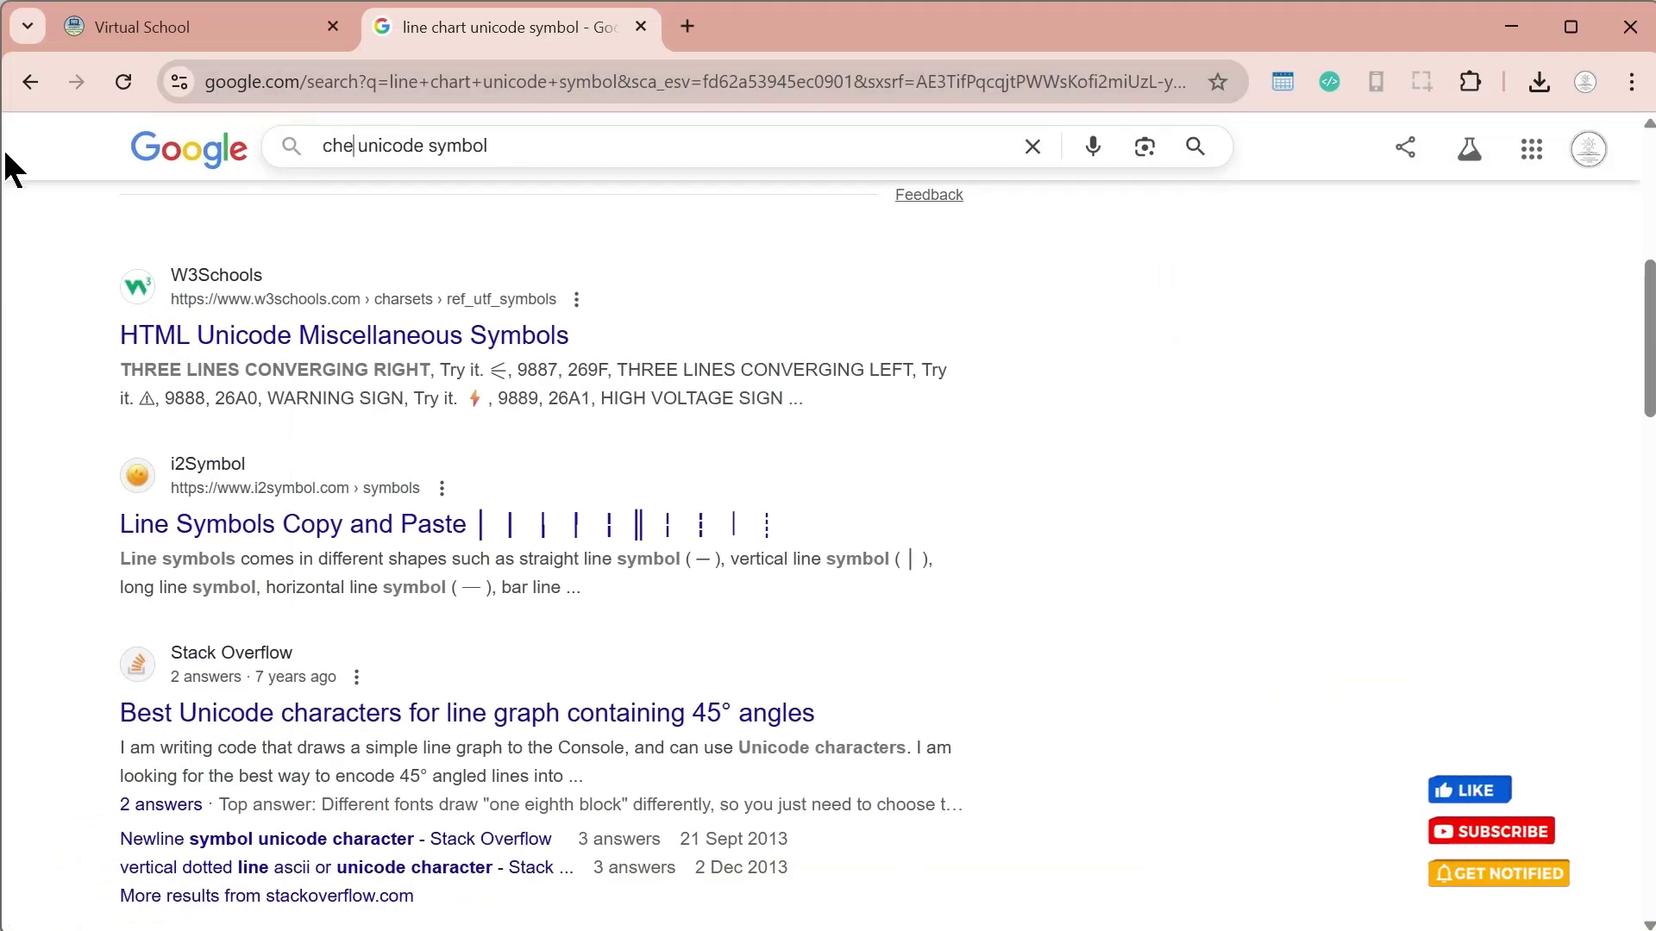
pyautogui.write('ckmark')
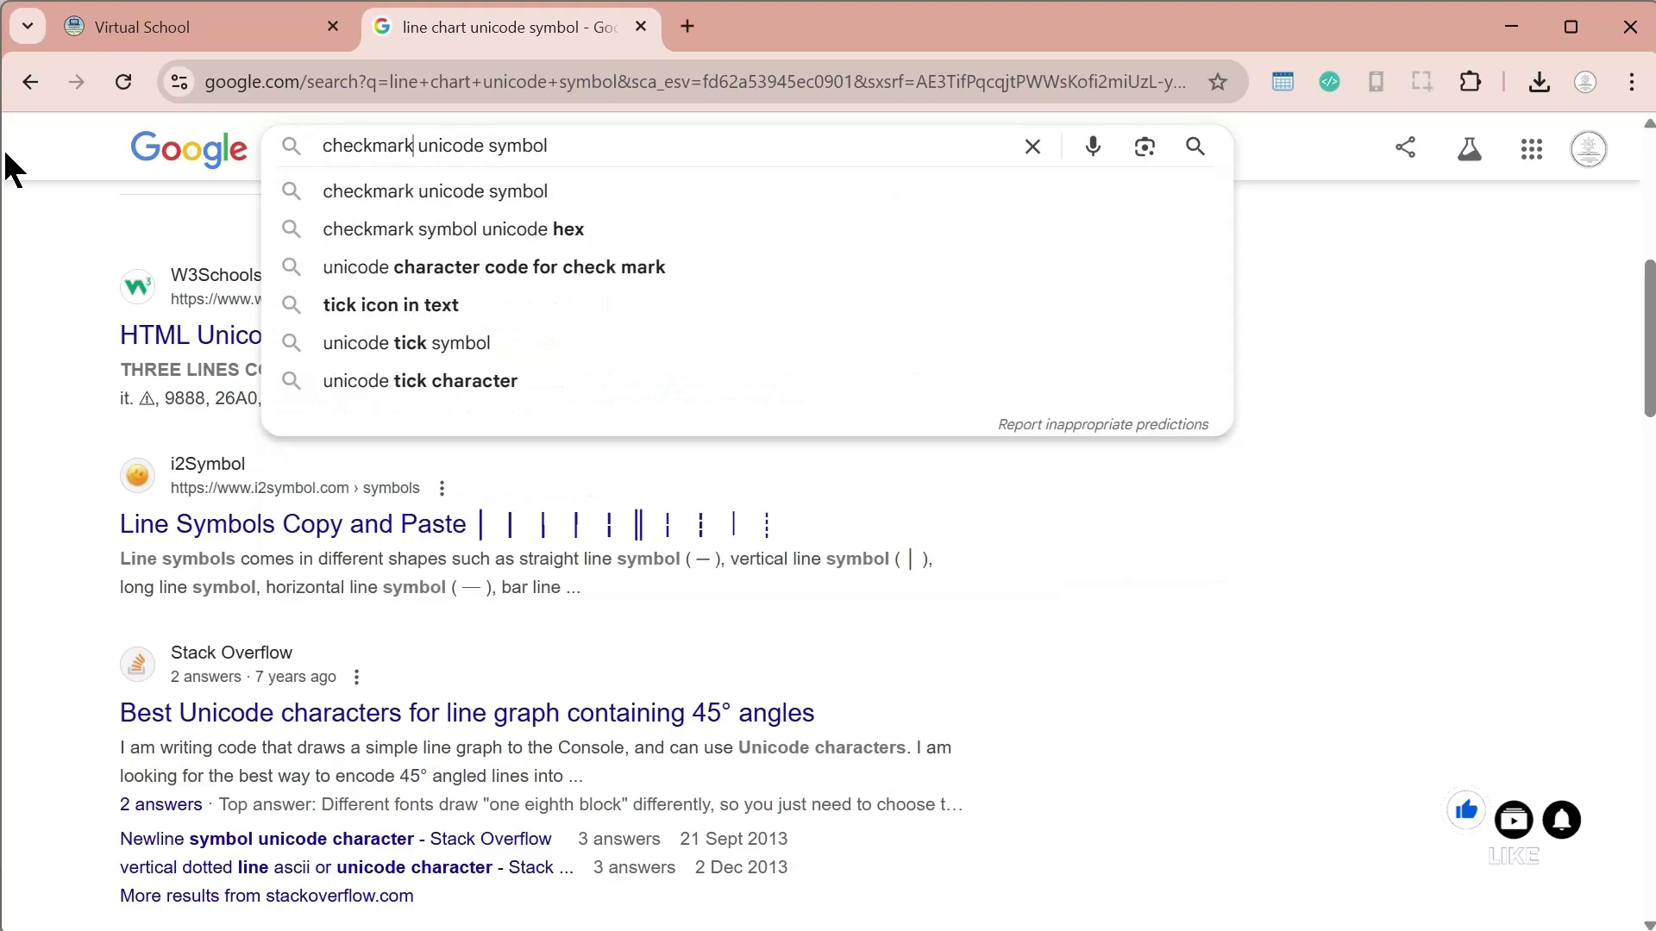
pyautogui.press('Return')
pyautogui.scroll(-5, 483, 642)
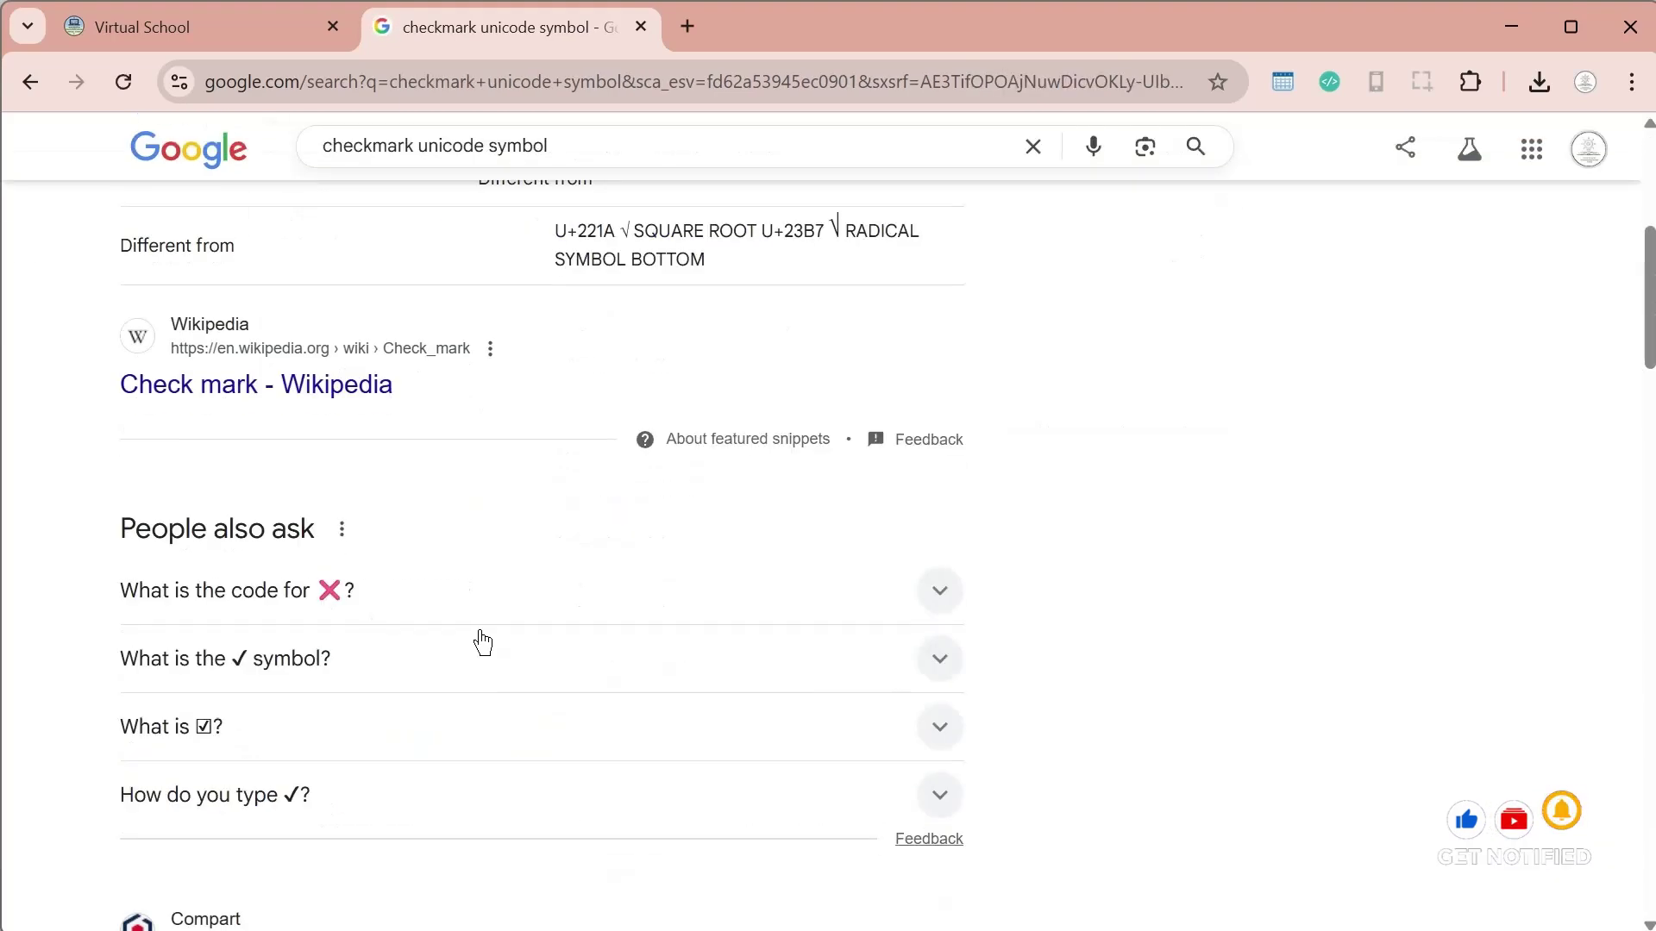
pyautogui.scroll(-6, 483, 642)
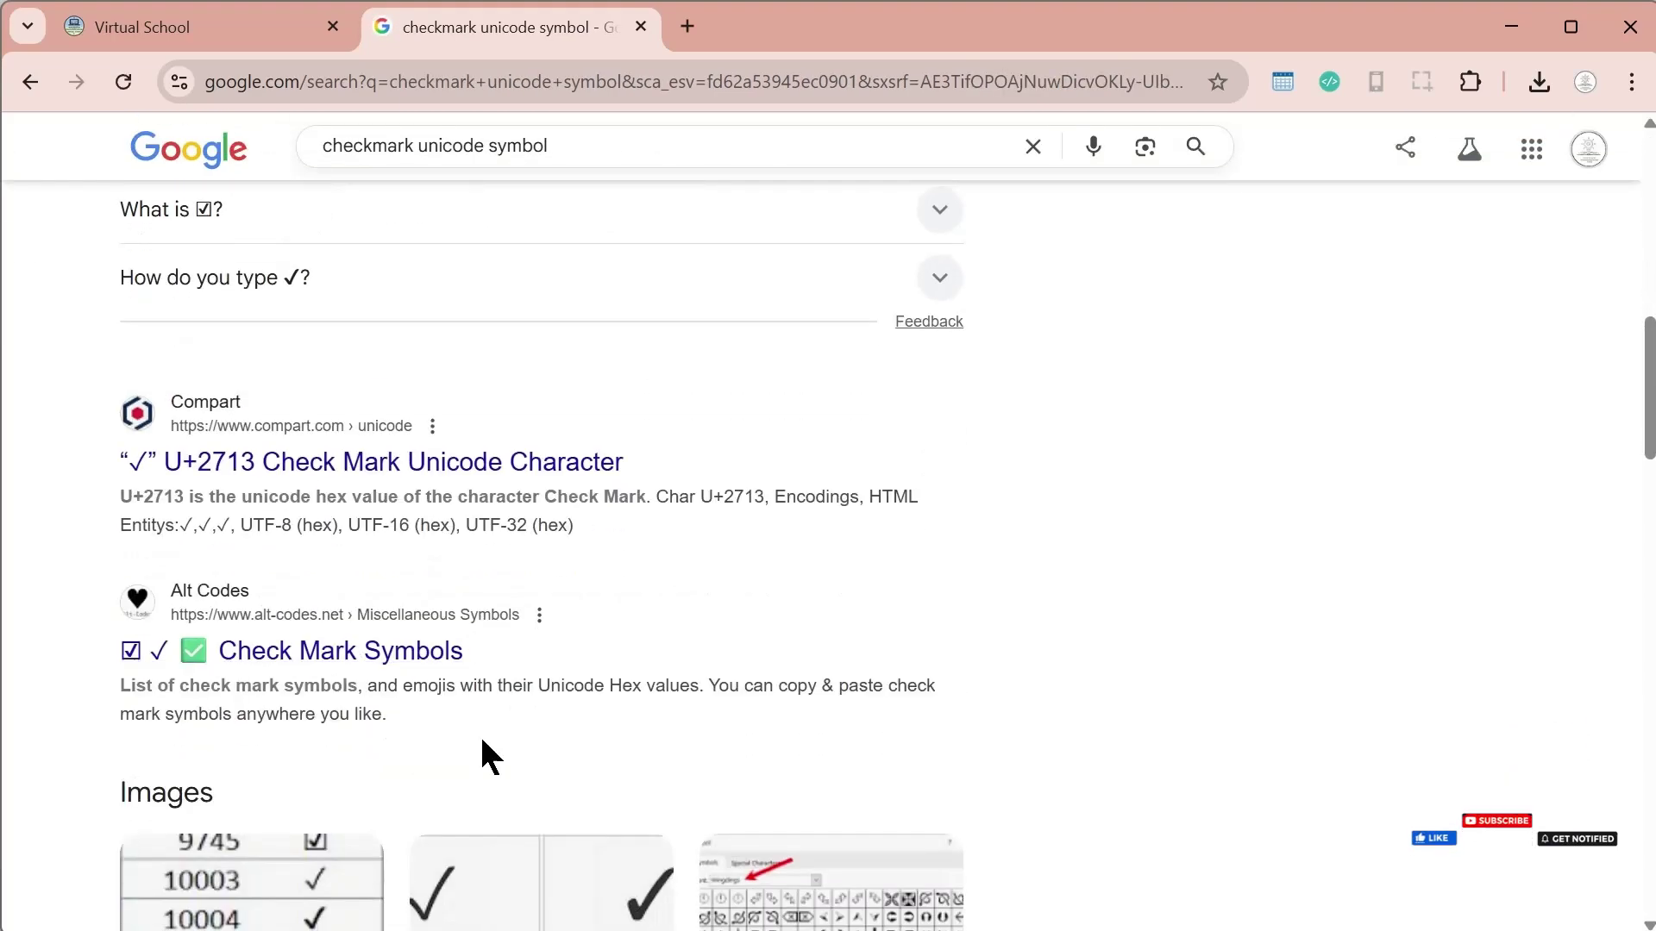
pyautogui.scroll(-15, 566, 746)
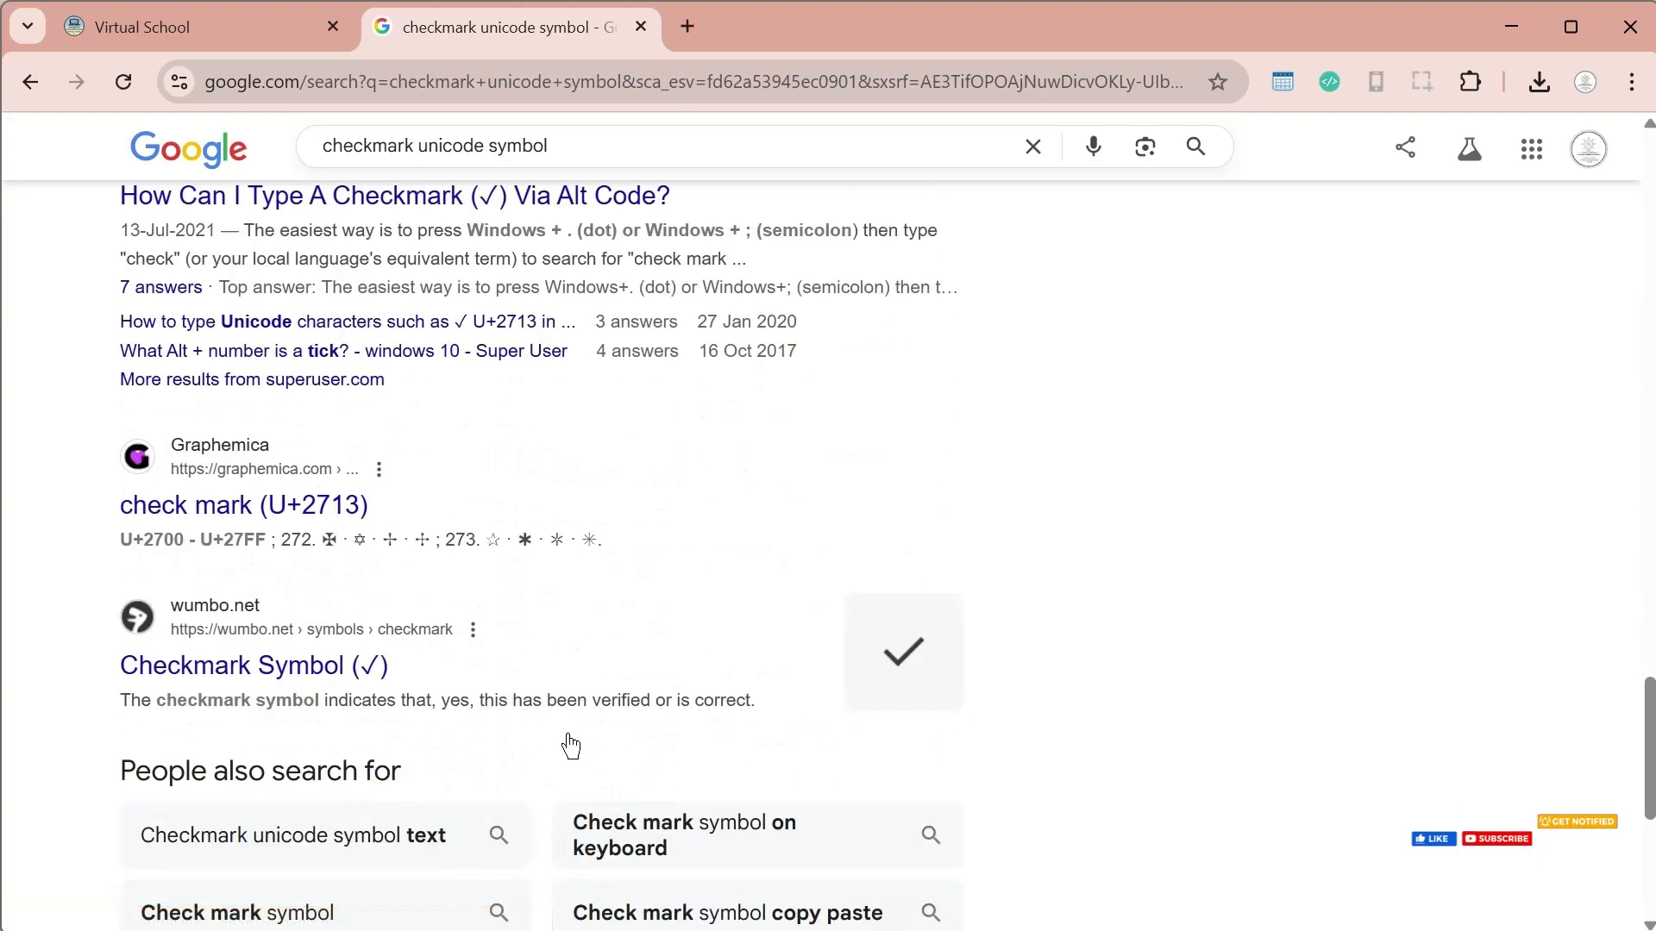
pyautogui.scroll(-5, 565, 730)
pyautogui.scroll(15, 565, 730)
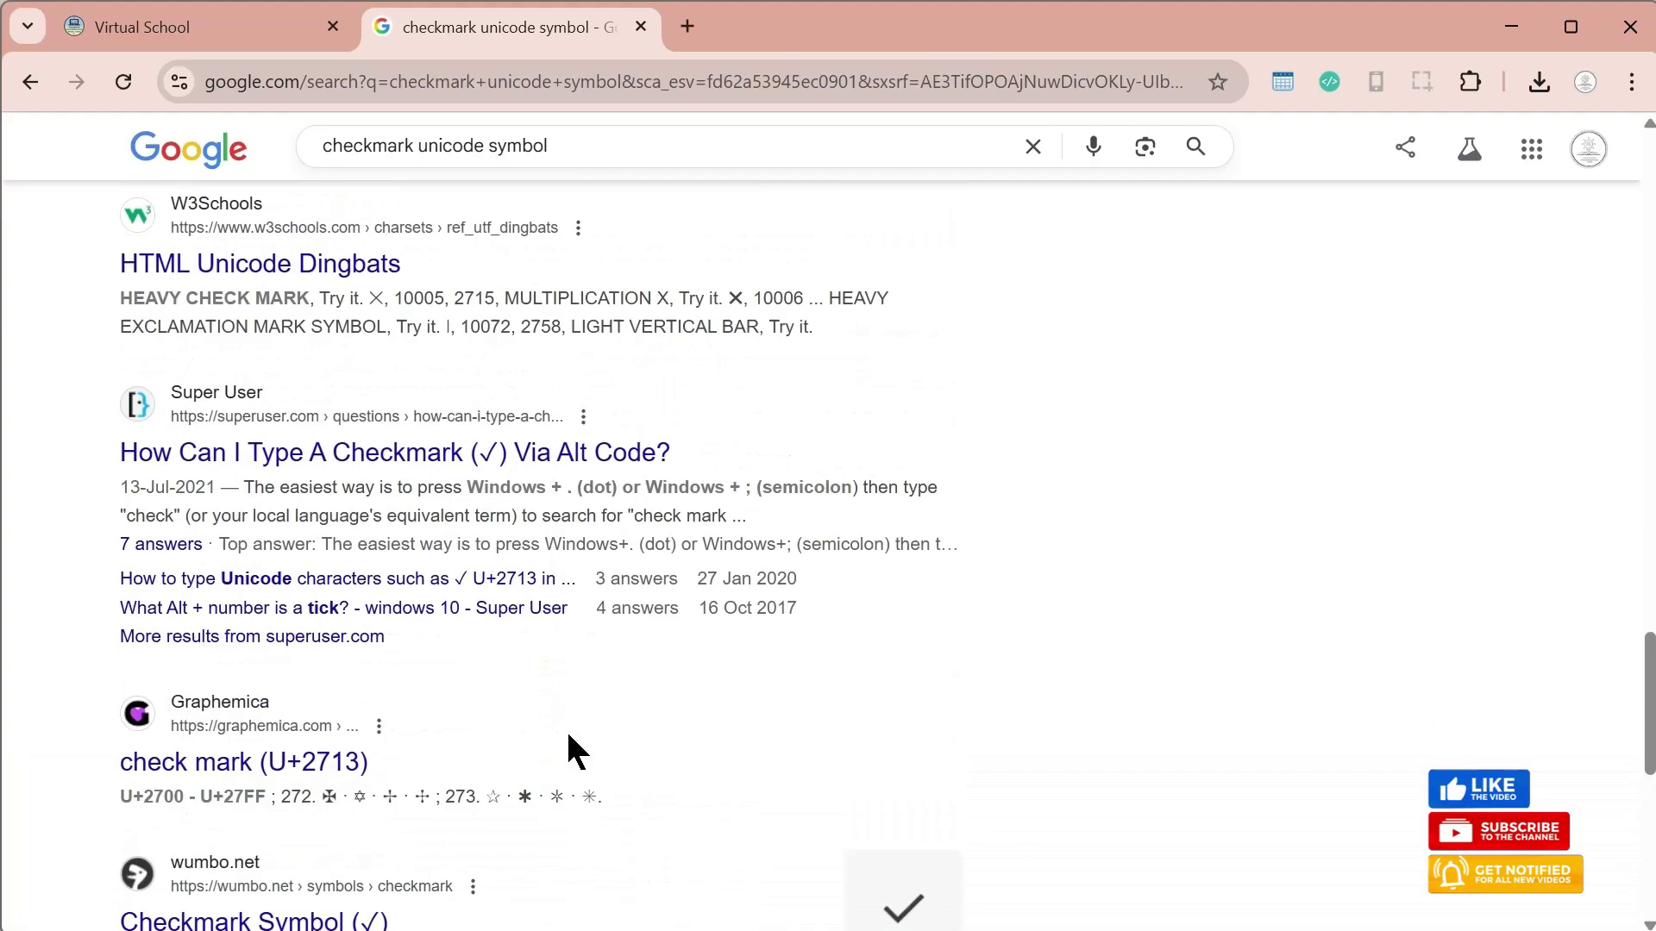
pyautogui.scroll(10, 569, 733)
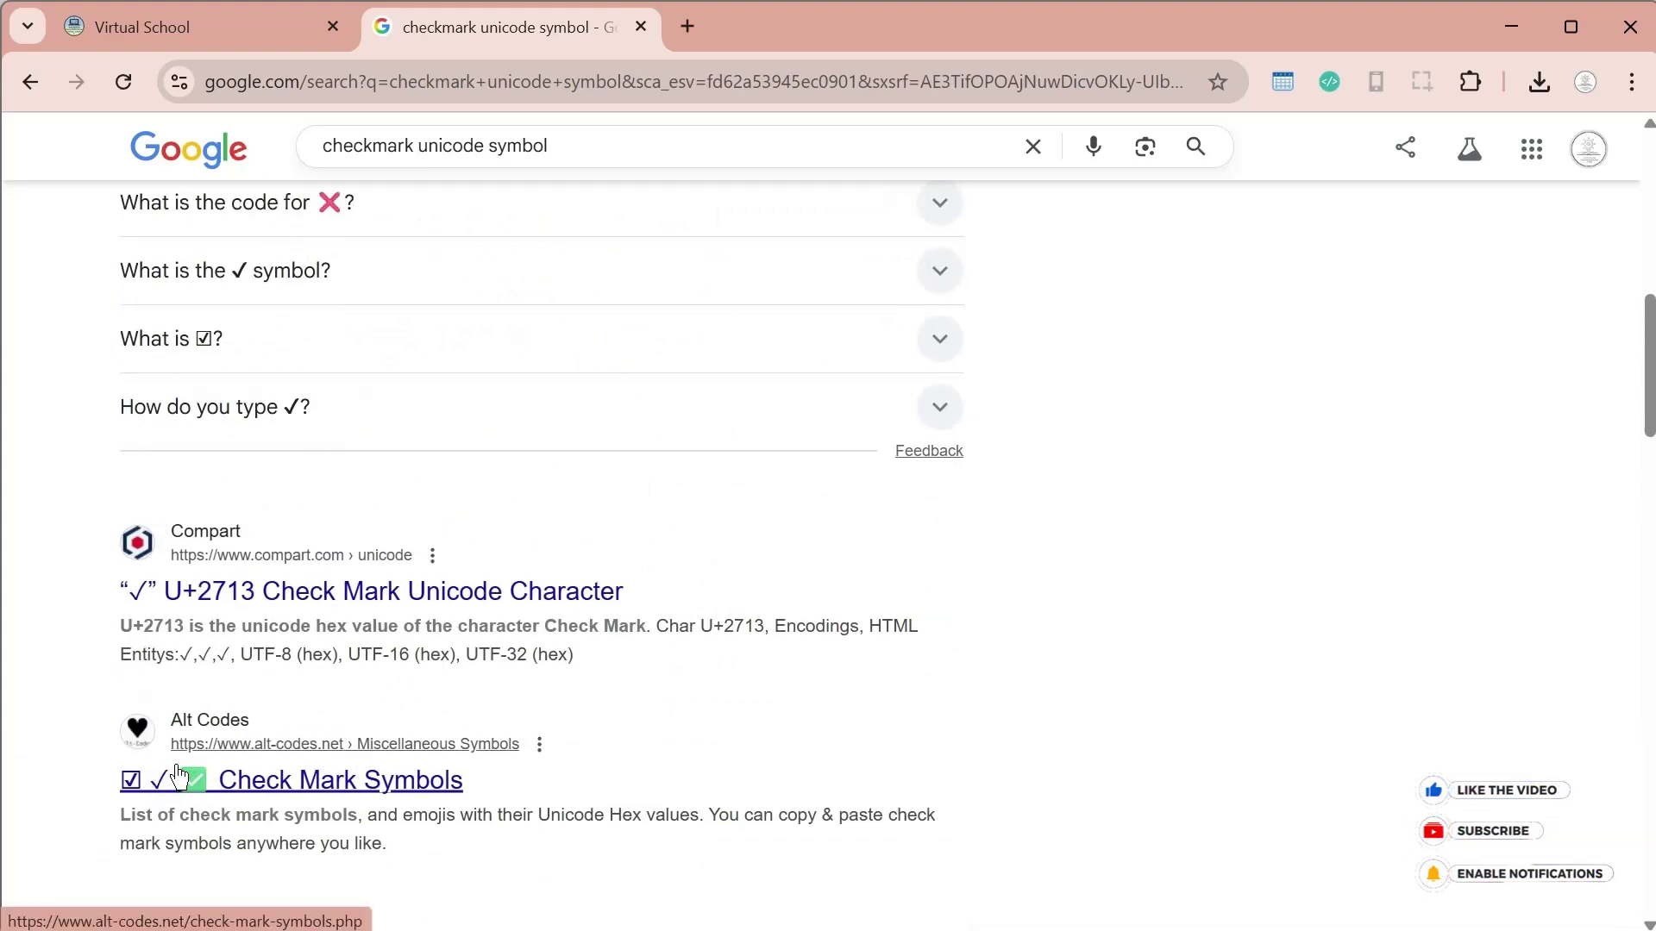
pyautogui.moveTo(466, 780); pyautogui.dragTo(448, 110)
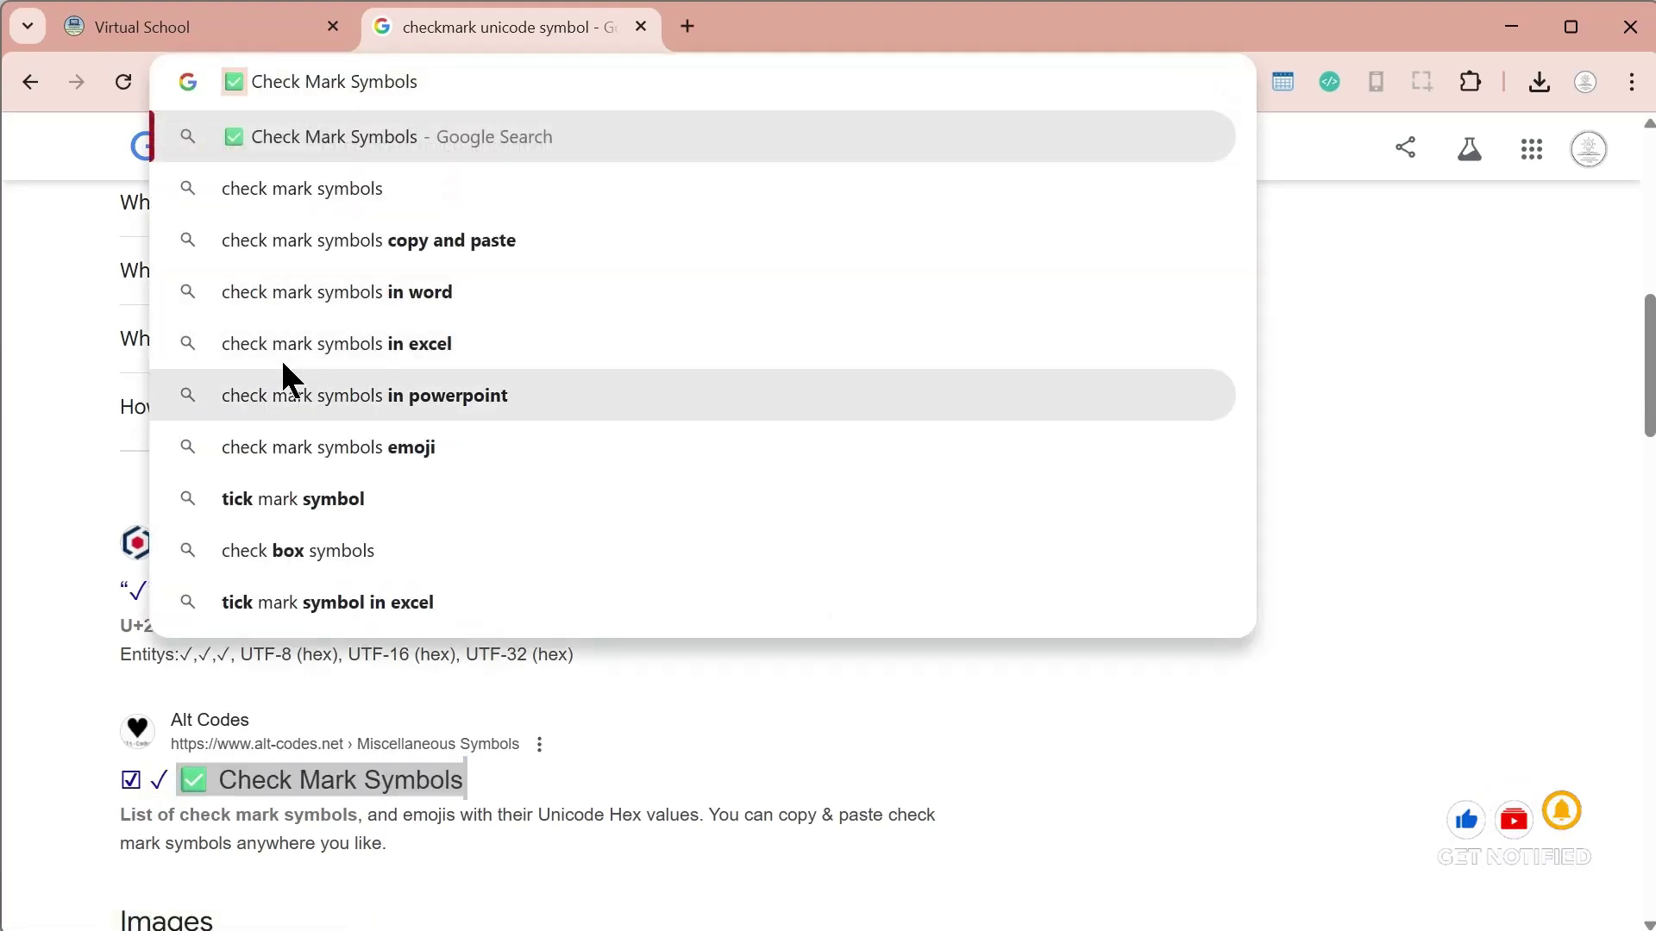
# Step: Paste the ✅ emoji in front of the Marketing page name
pyautogui.hotkey('alt', 'Tab')
pyautogui.doubleClick(510, 881)
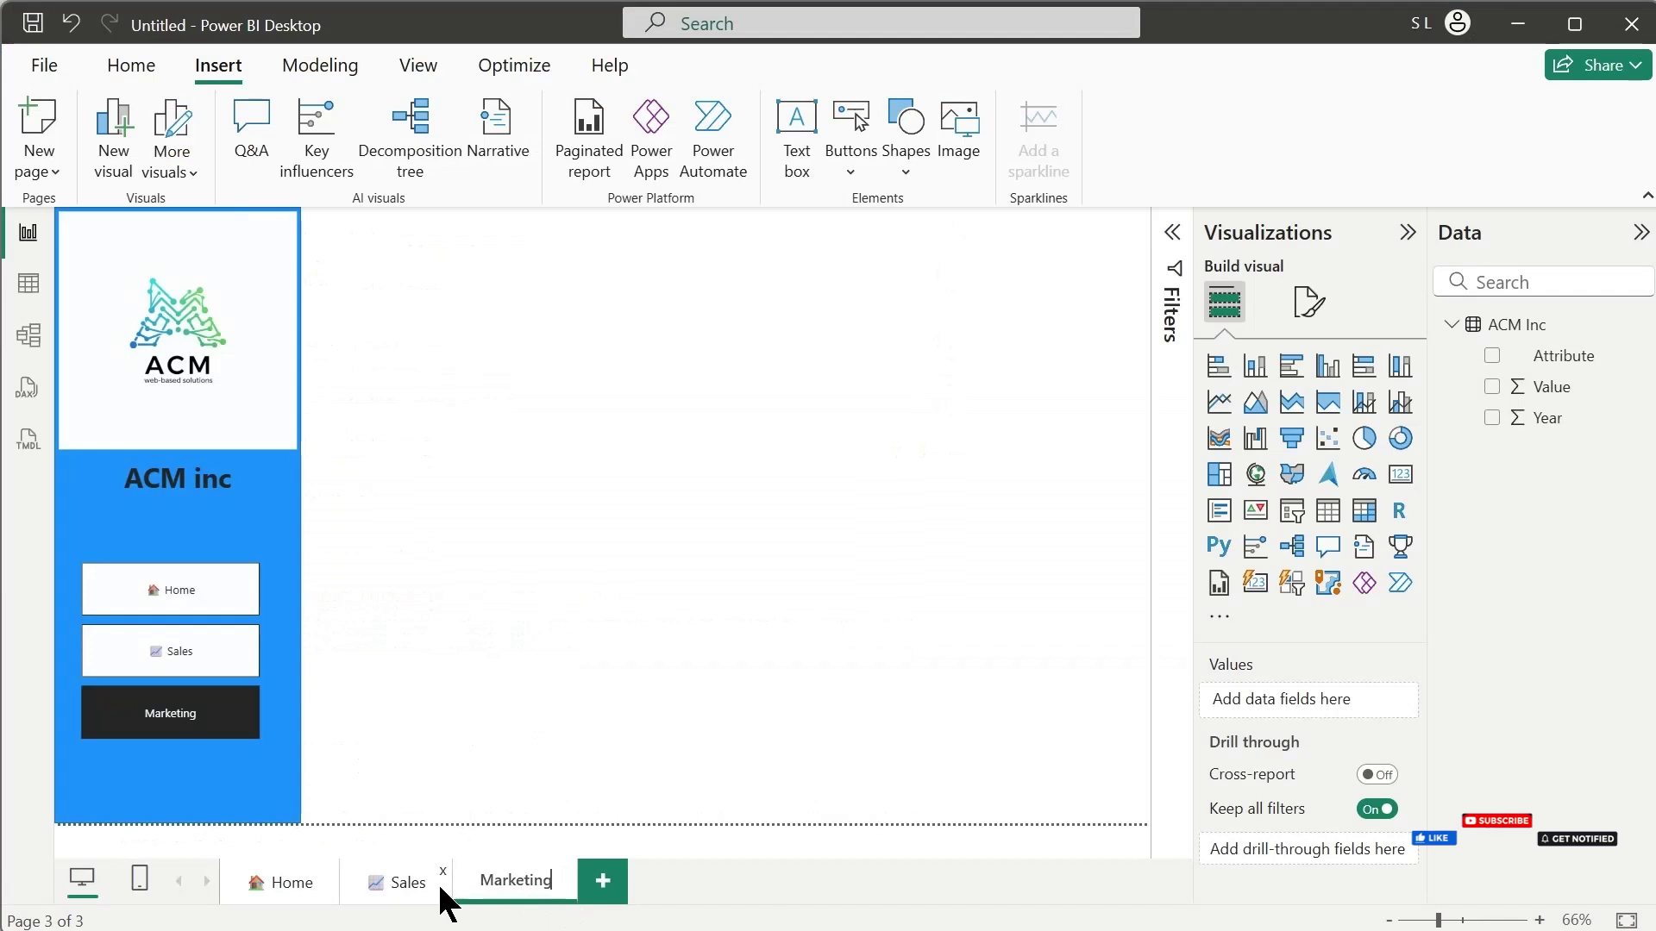
pyautogui.press('Home')
pyautogui.write('✅')
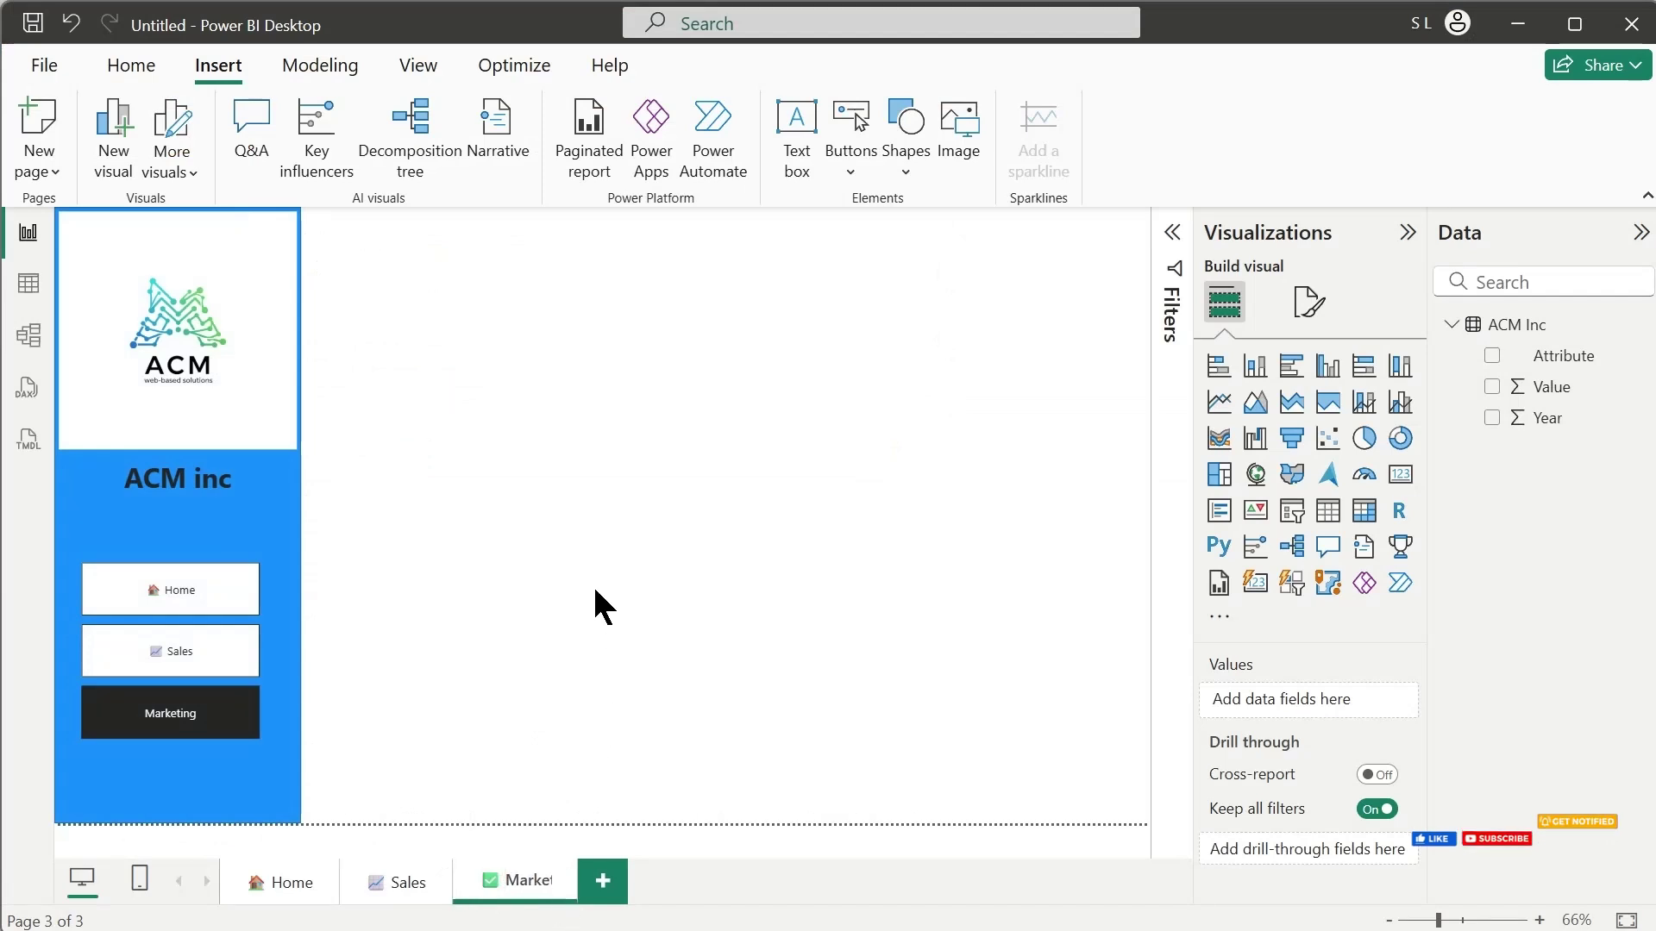
pyautogui.press('Return')
# Step: Test navigation between the Sales, Home and Marketing pages, ending on Home
pyautogui.click(181, 595)
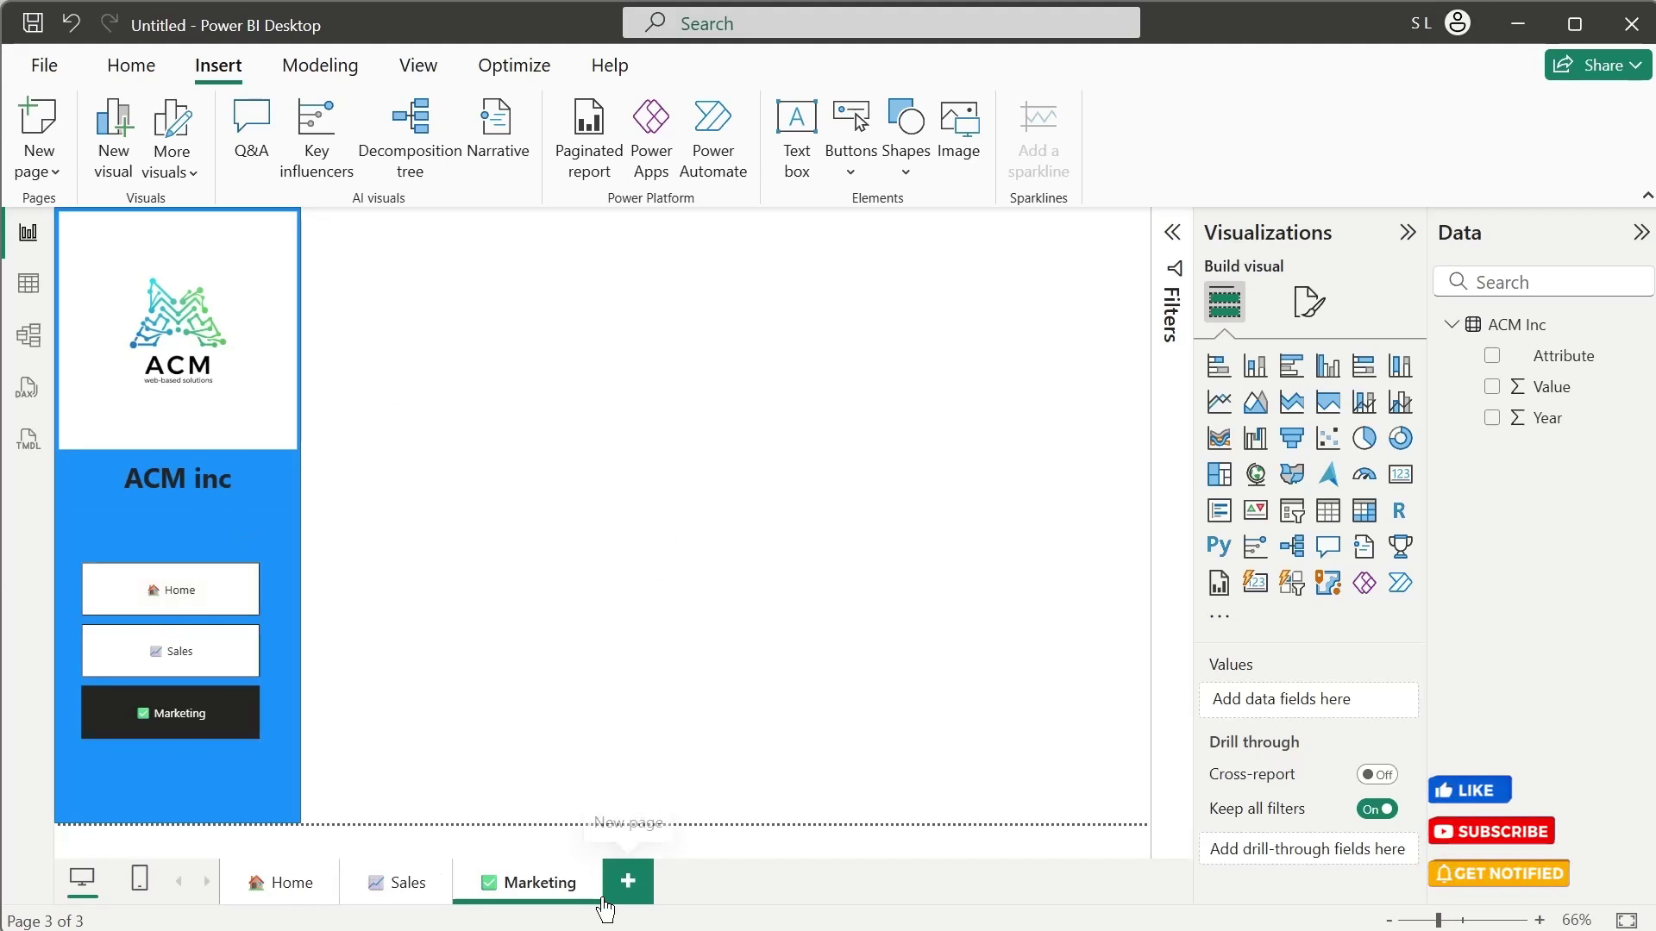
pyautogui.click(400, 895)
pyautogui.click(267, 884)
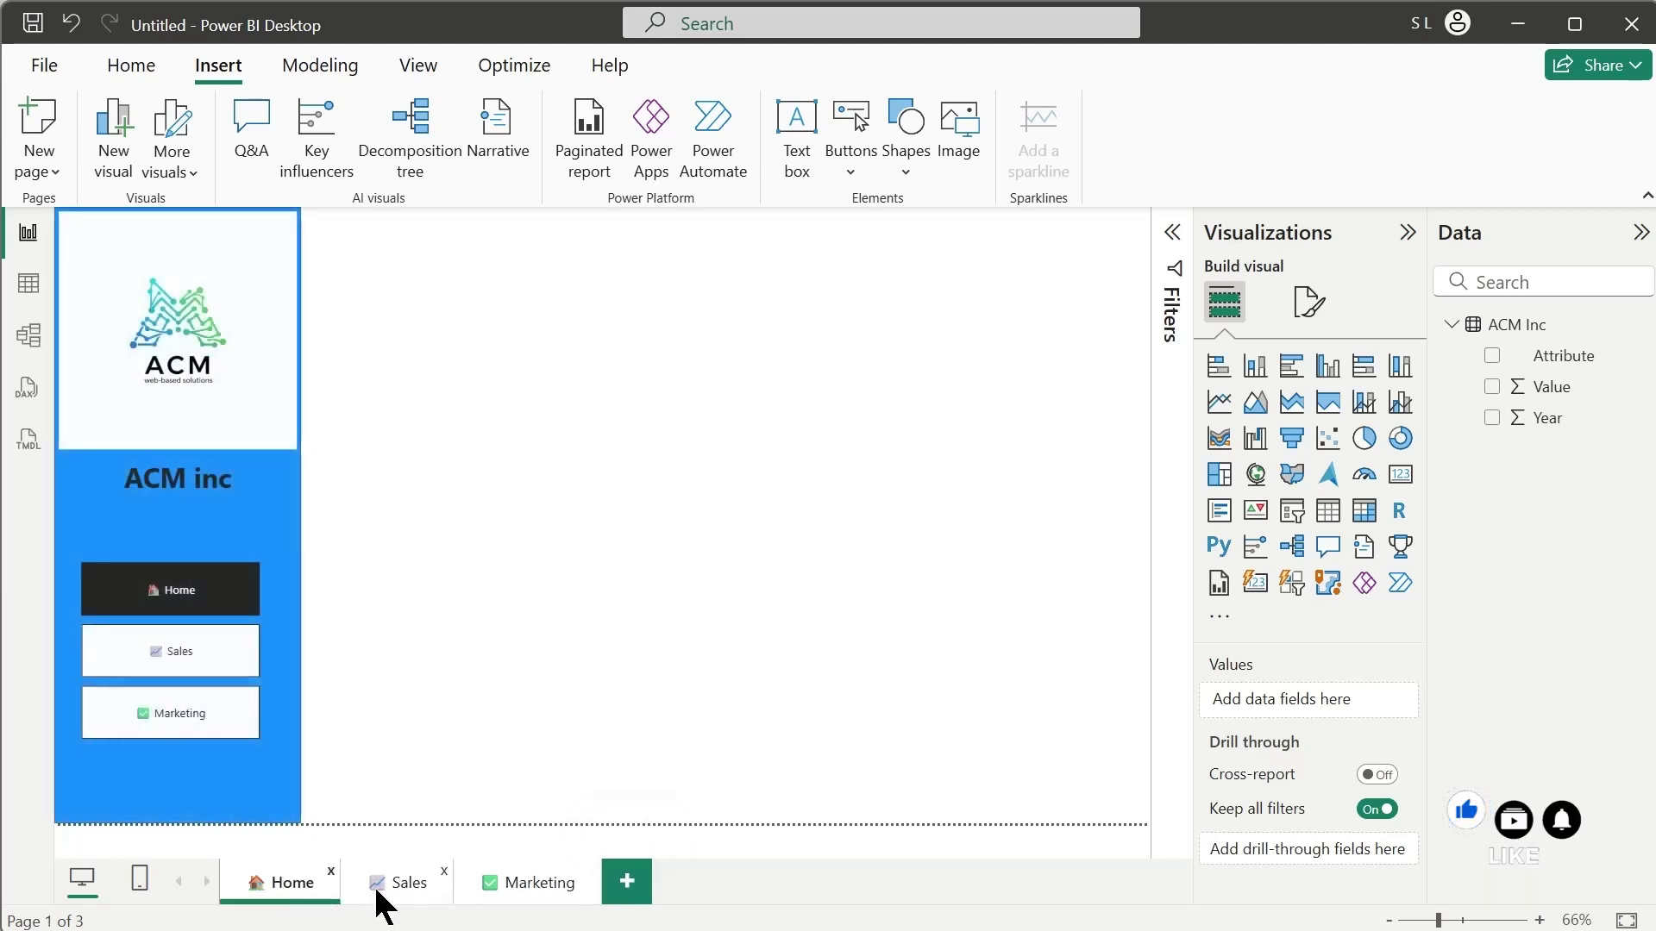
pyautogui.click(392, 888)
pyautogui.click(494, 892)
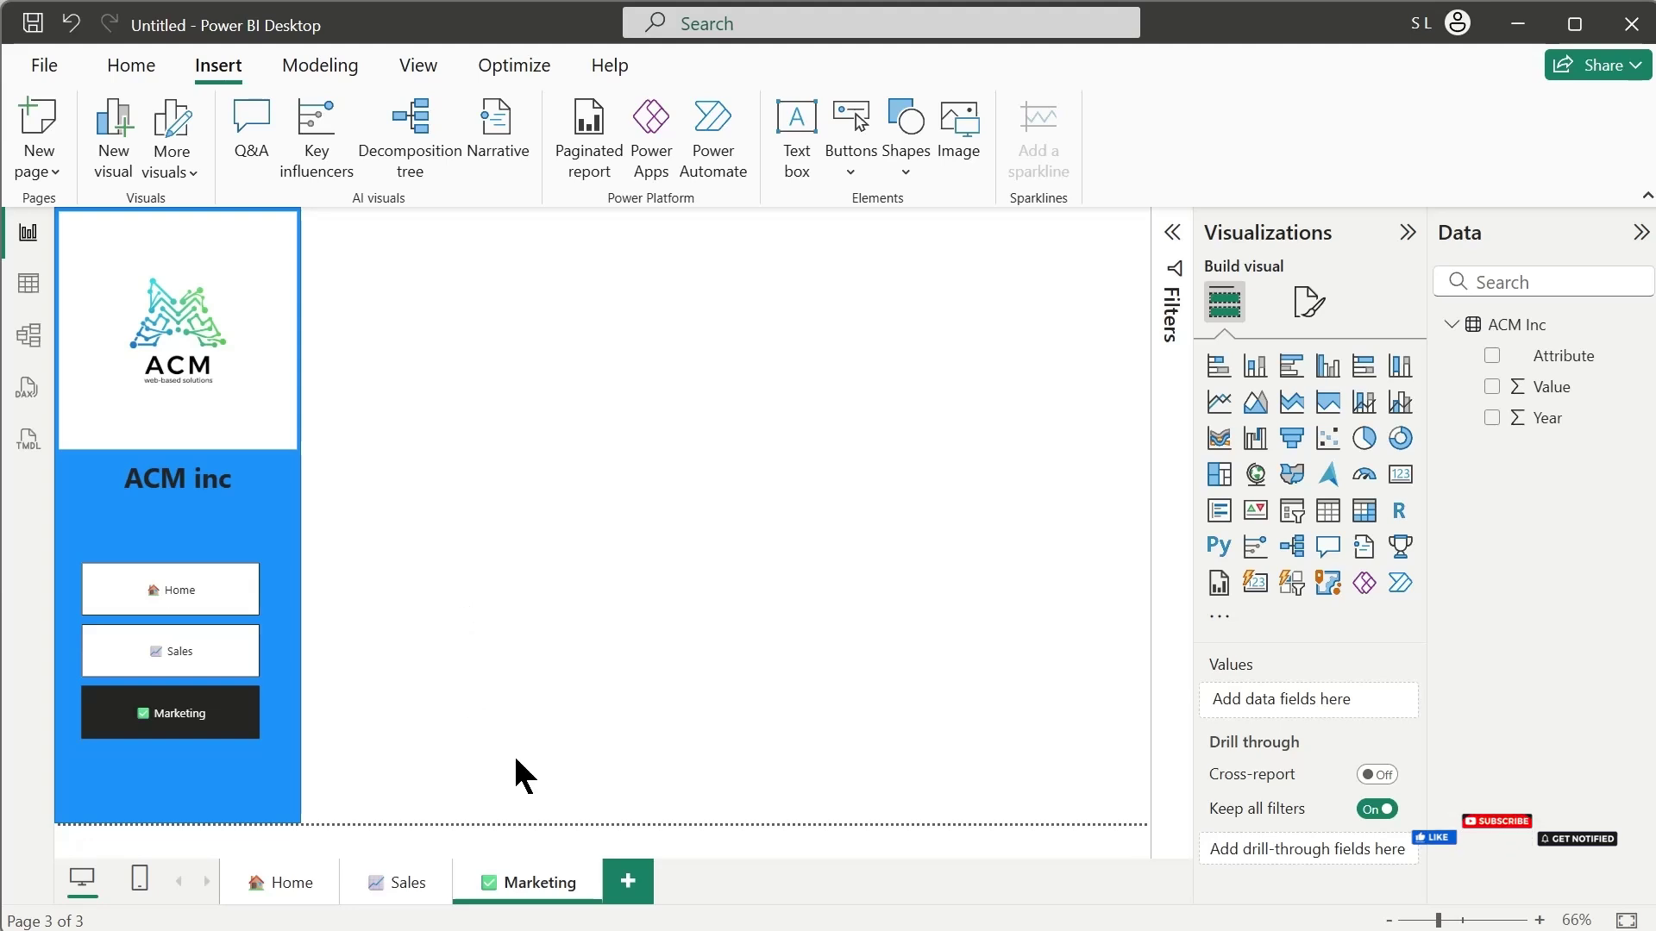
pyautogui.click(259, 879)
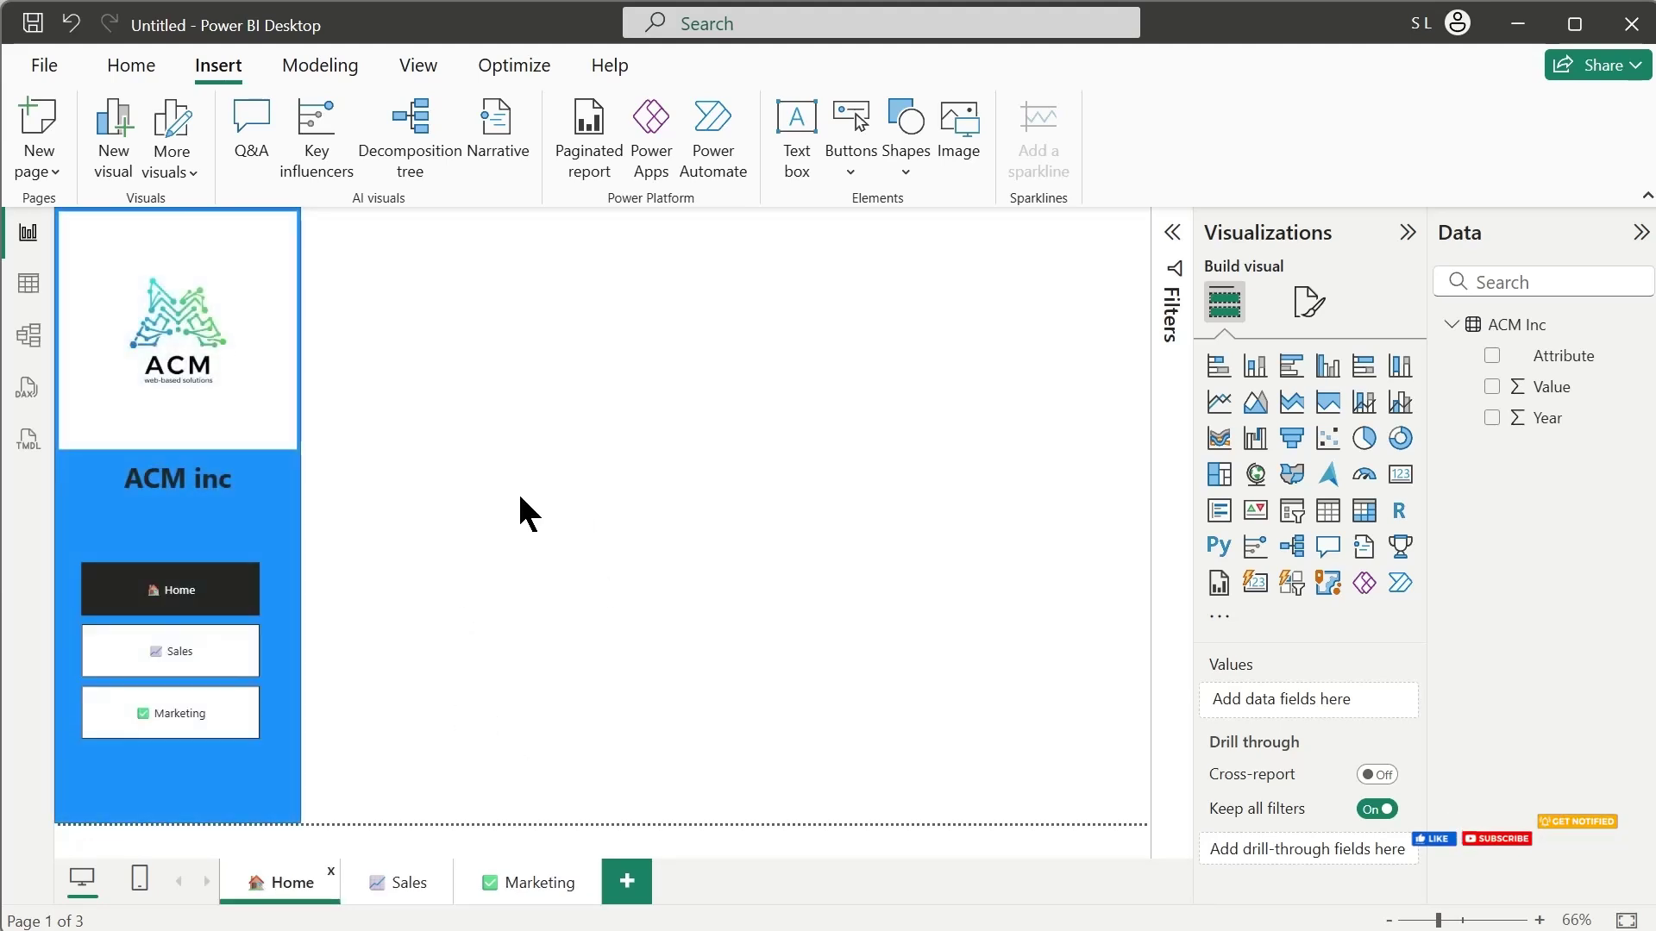
# Step: Add a card showing Value, filtered to the Revenue attribute only
pyautogui.click(1401, 477)
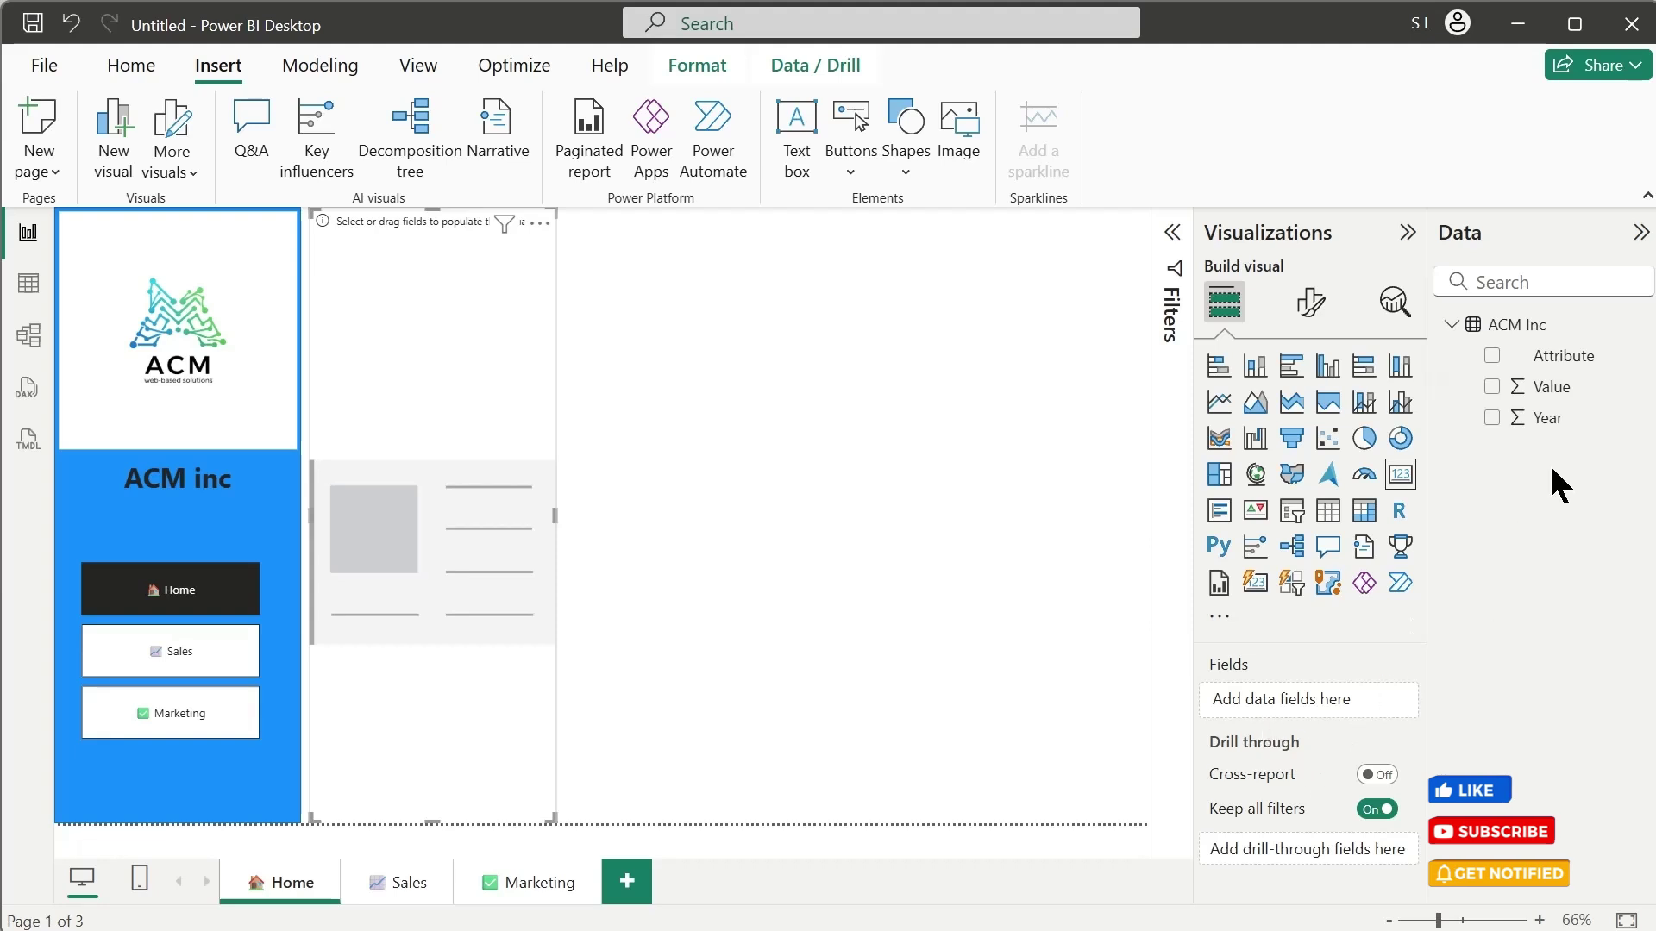
pyautogui.moveTo(1548, 388); pyautogui.dragTo(1301, 702)
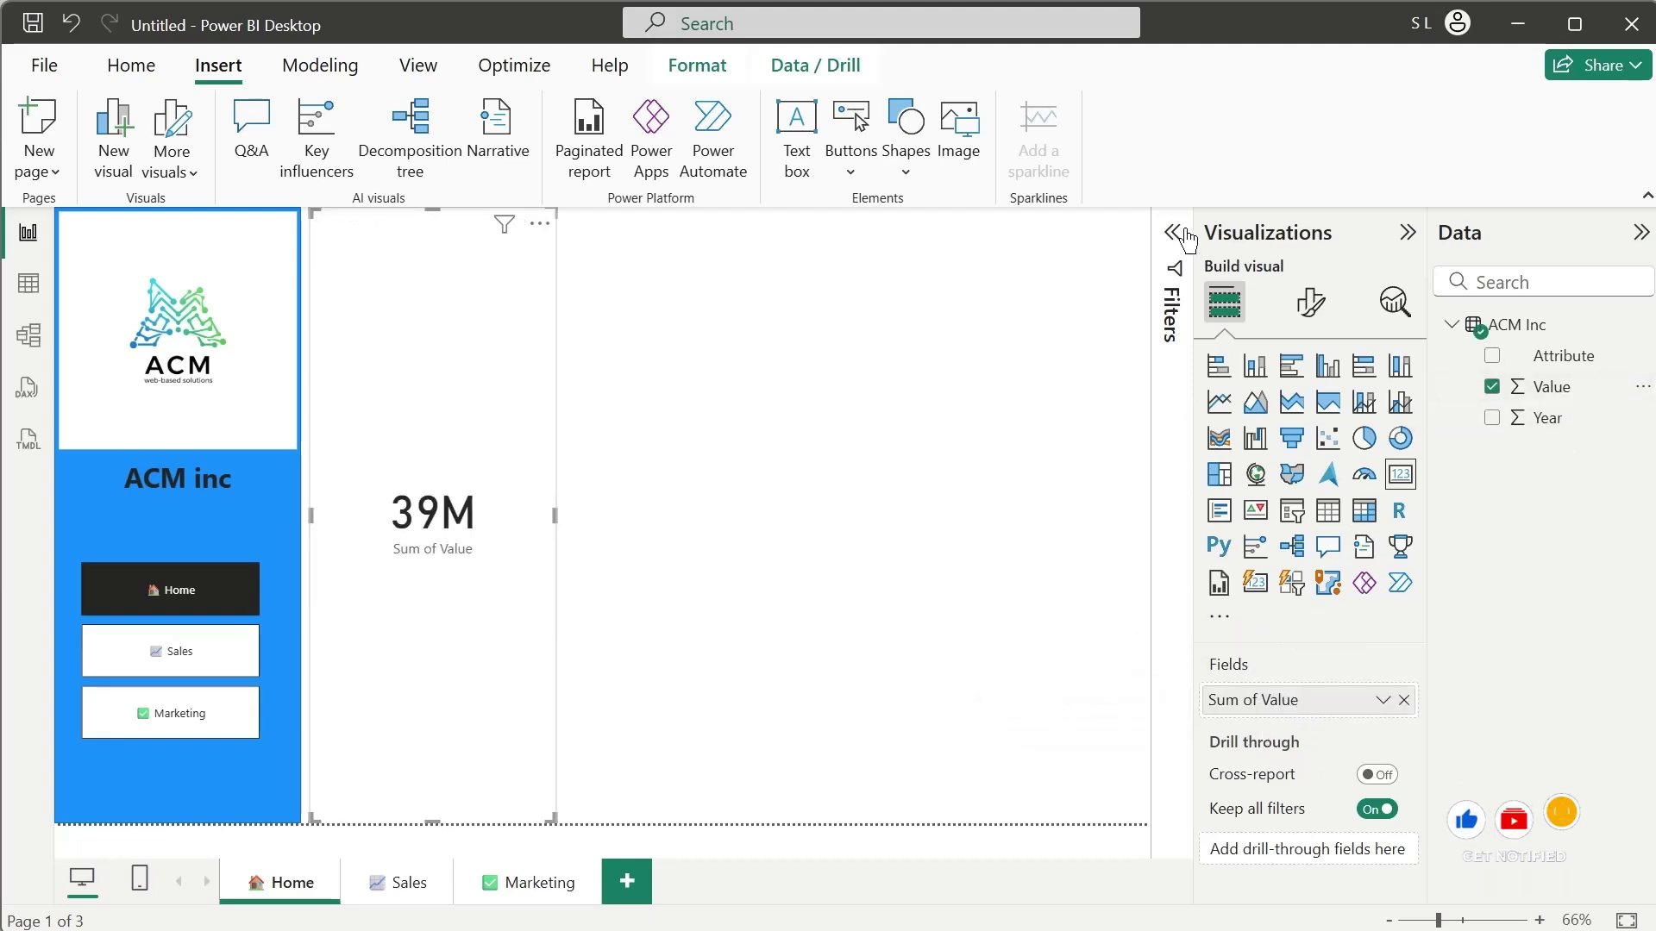
pyautogui.click(1163, 354)
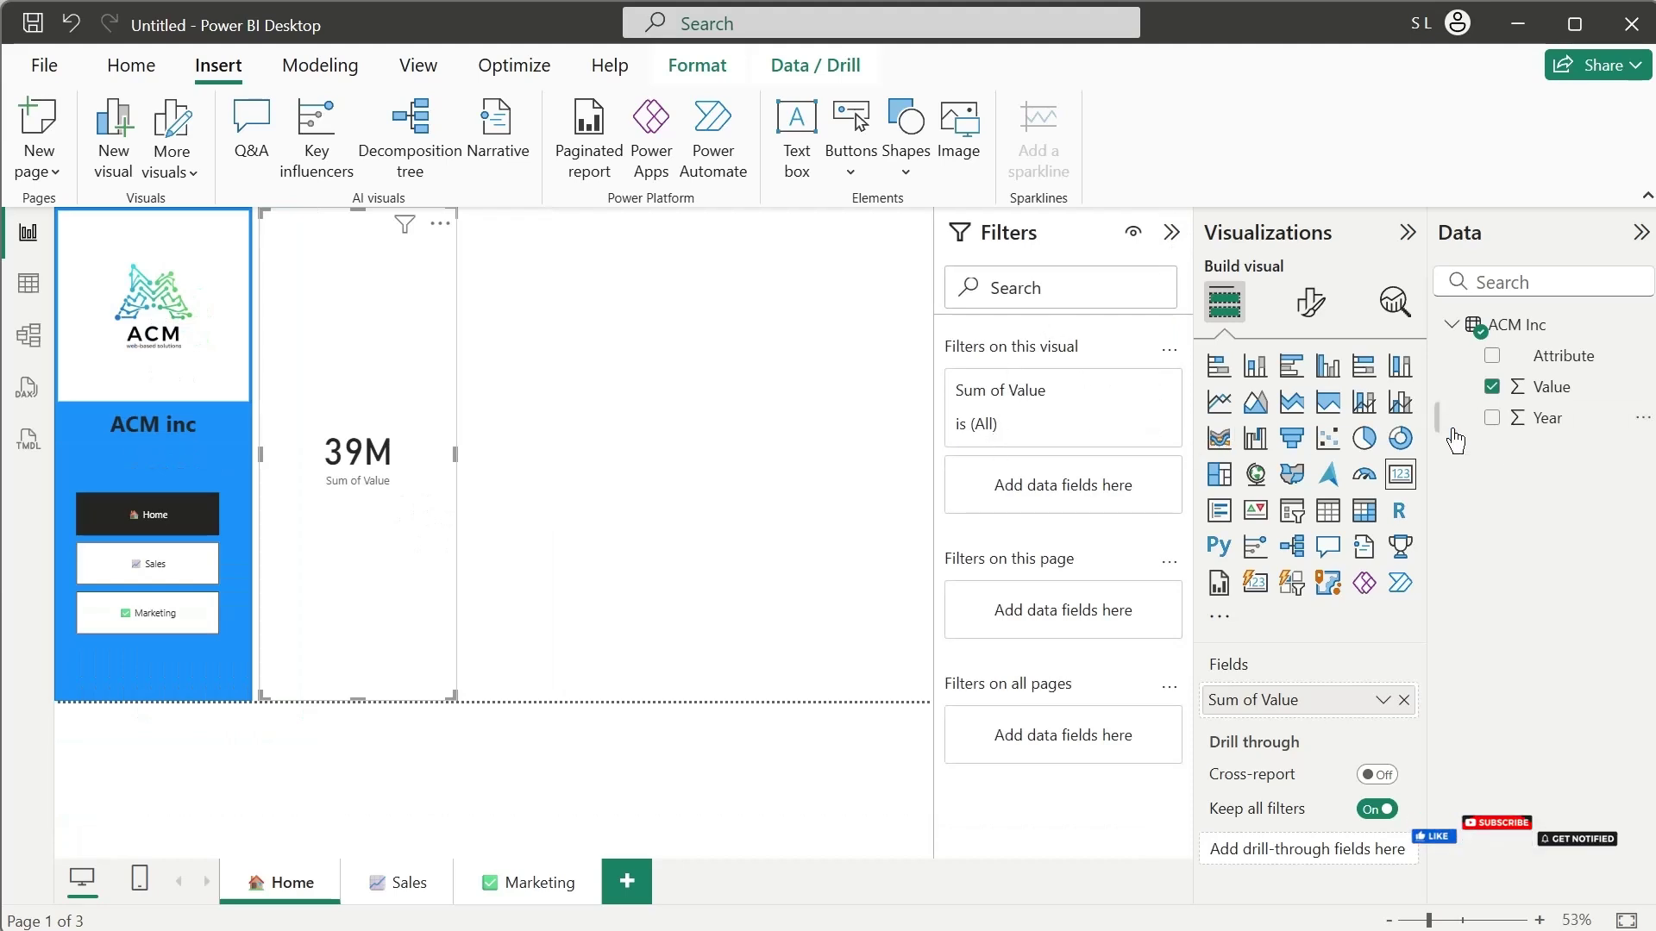
pyautogui.moveTo(1552, 364); pyautogui.dragTo(1069, 492)
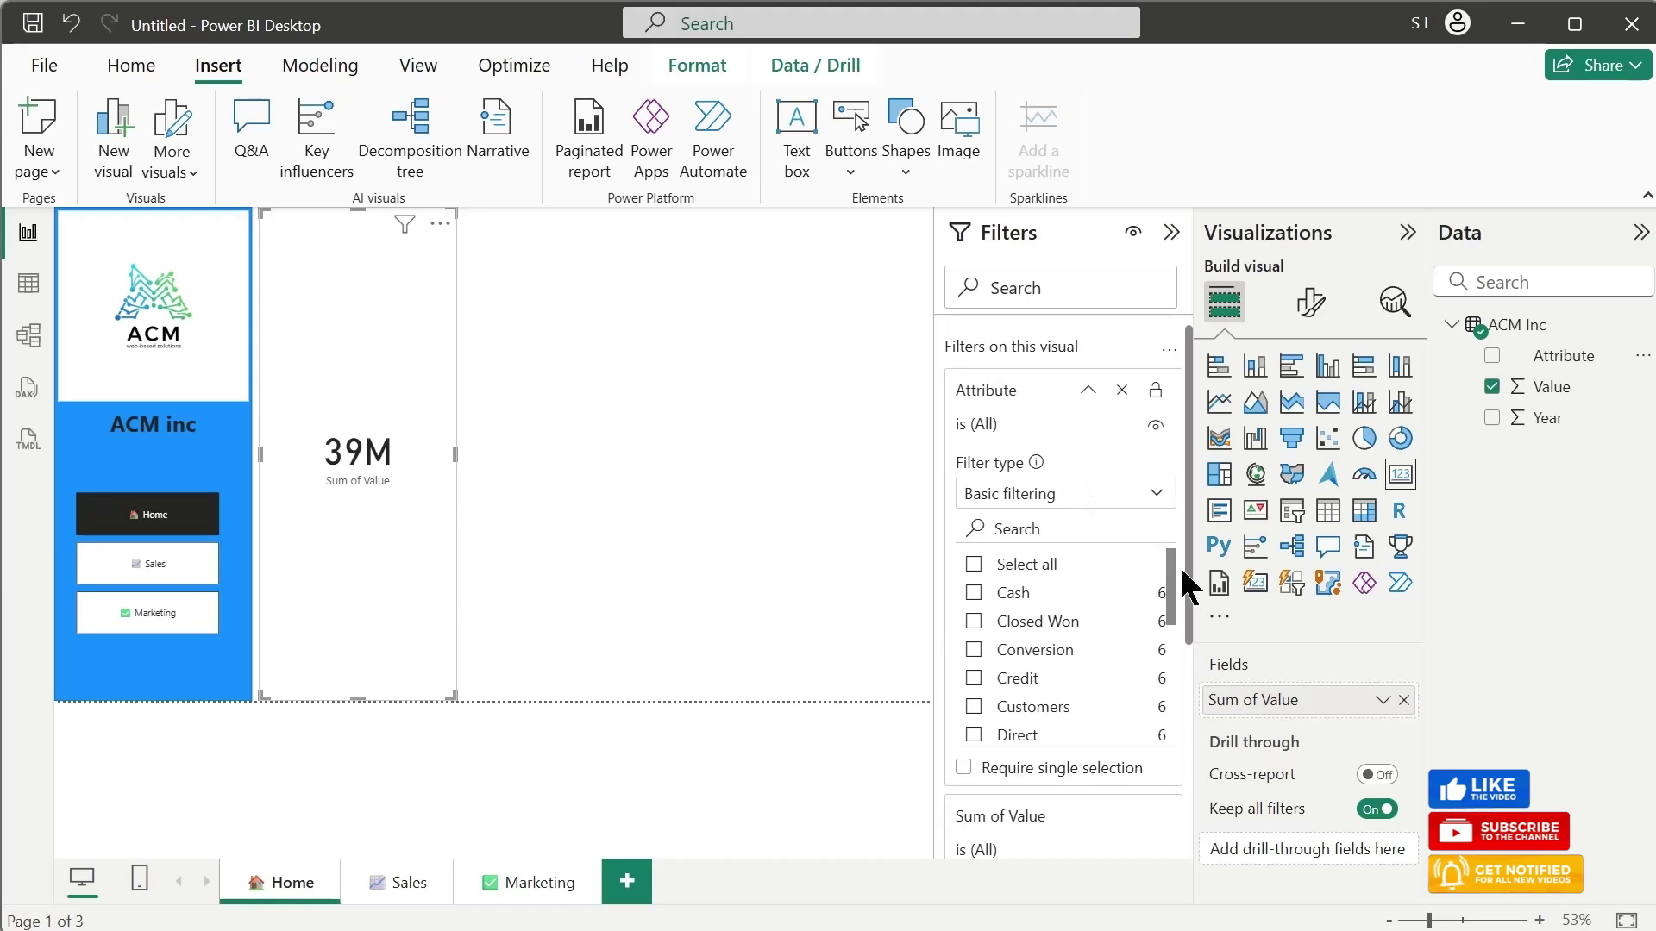
pyautogui.moveTo(1177, 571); pyautogui.dragTo(1171, 690)
pyautogui.scroll(-1, 1043, 703)
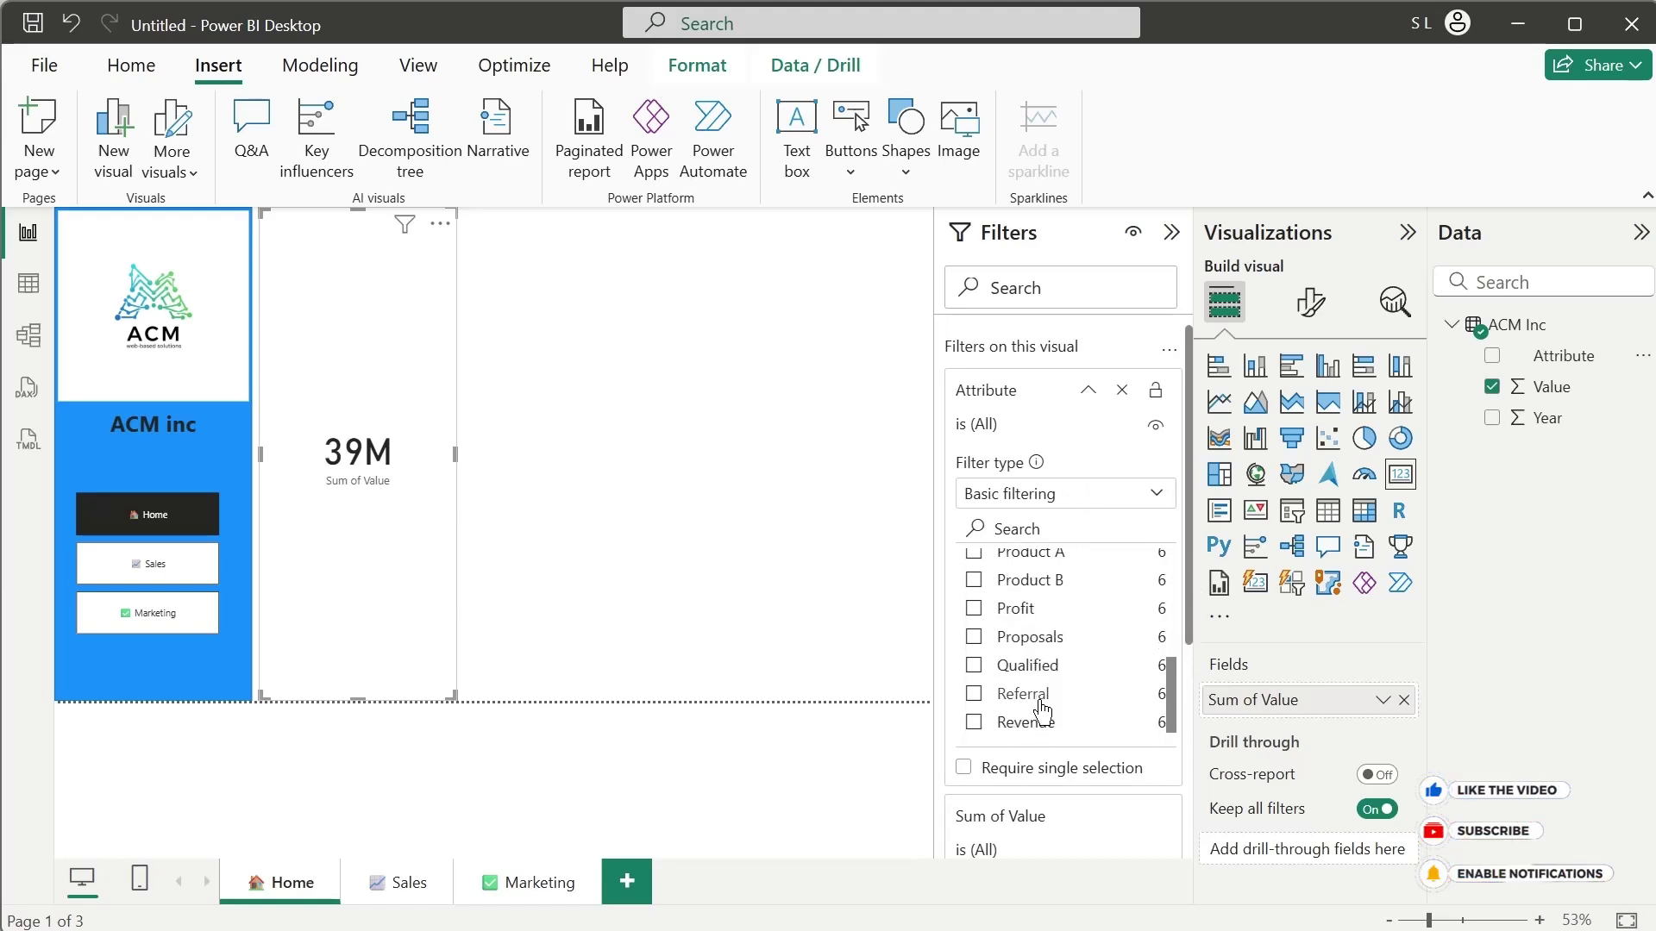
pyautogui.click(973, 722)
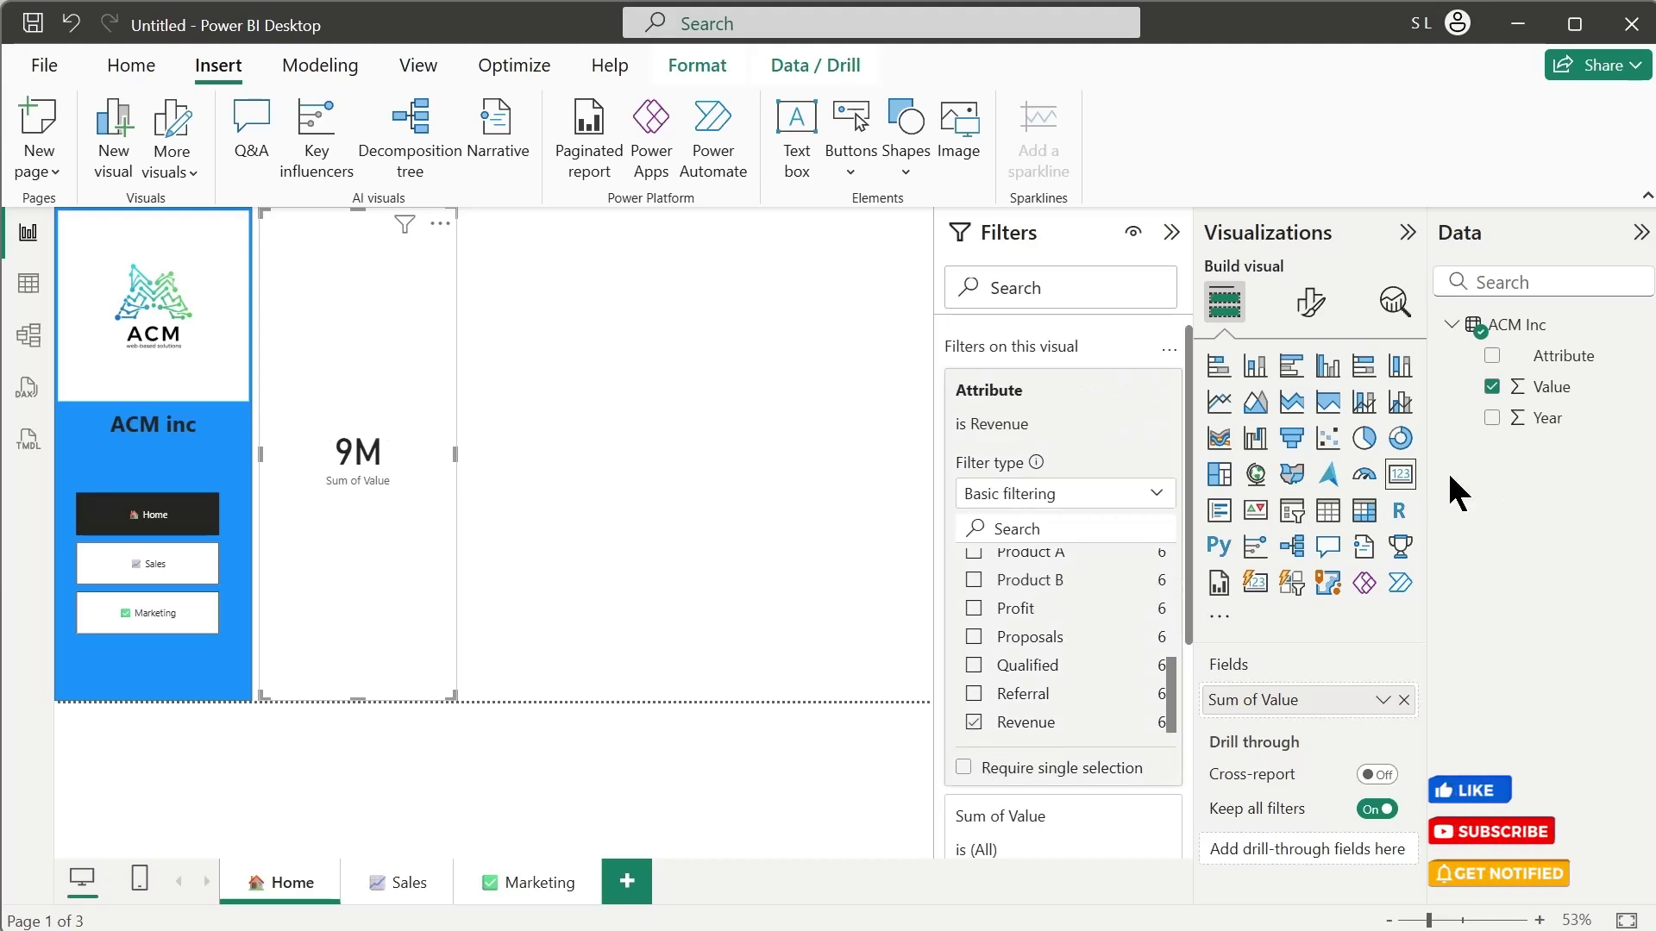
pyautogui.click(1088, 389)
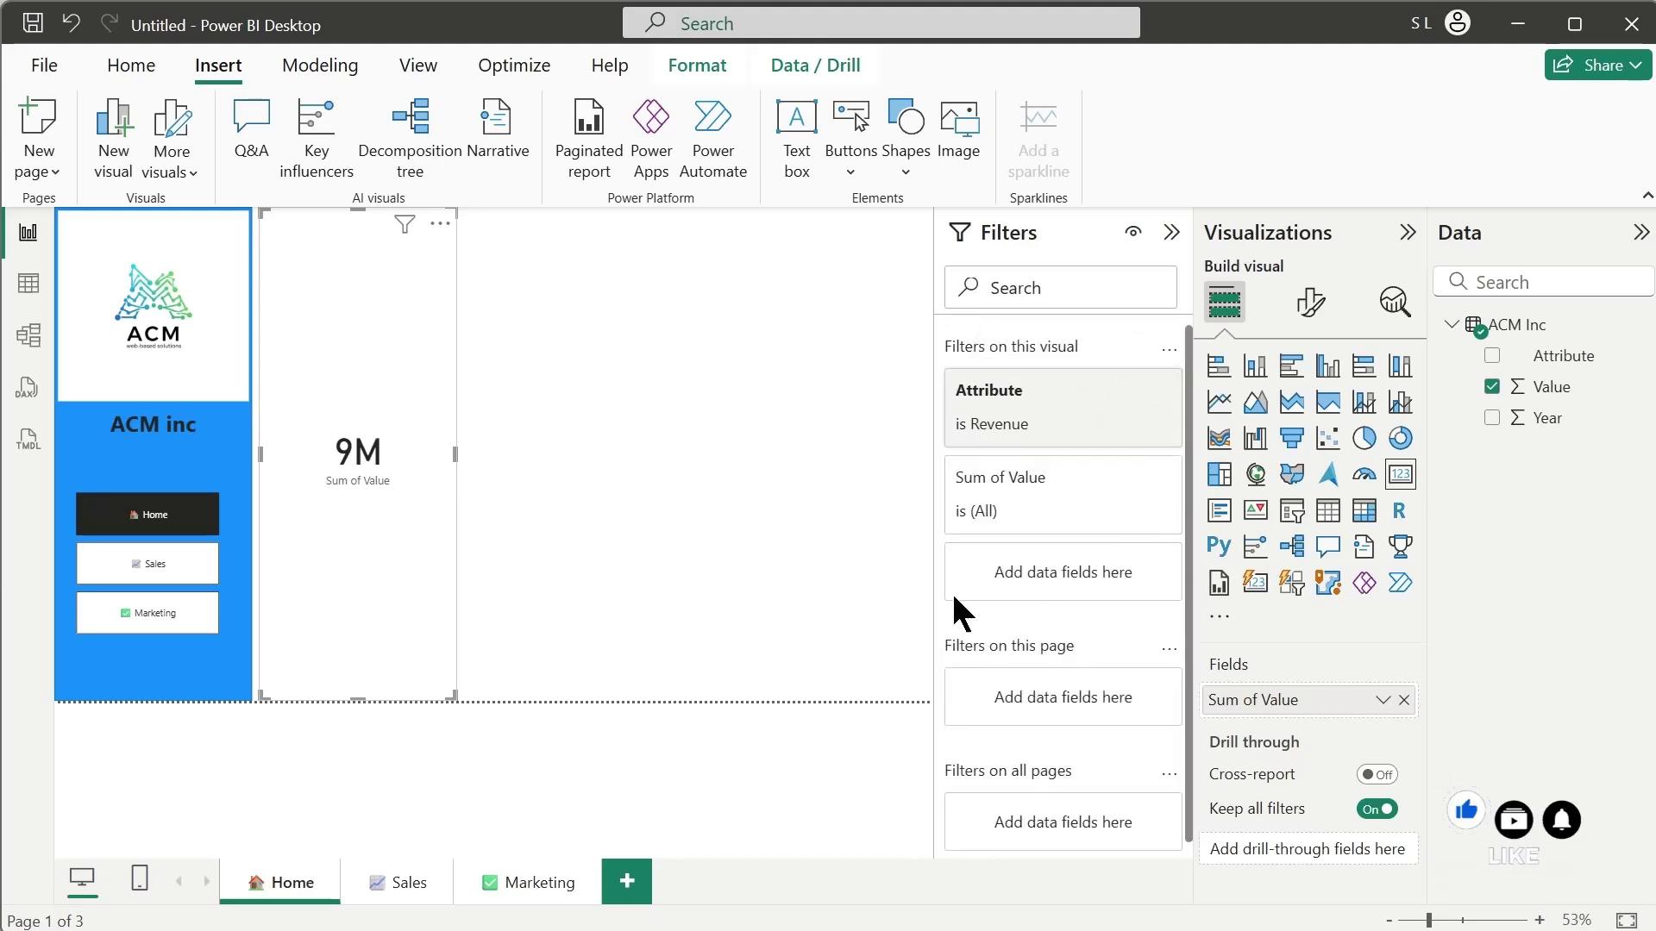
# Step: Filter the card's Year to 2025 using basic filtering
pyautogui.moveTo(1085, 606); pyautogui.dragTo(1068, 579)
pyautogui.scroll(-1, 1078, 642)
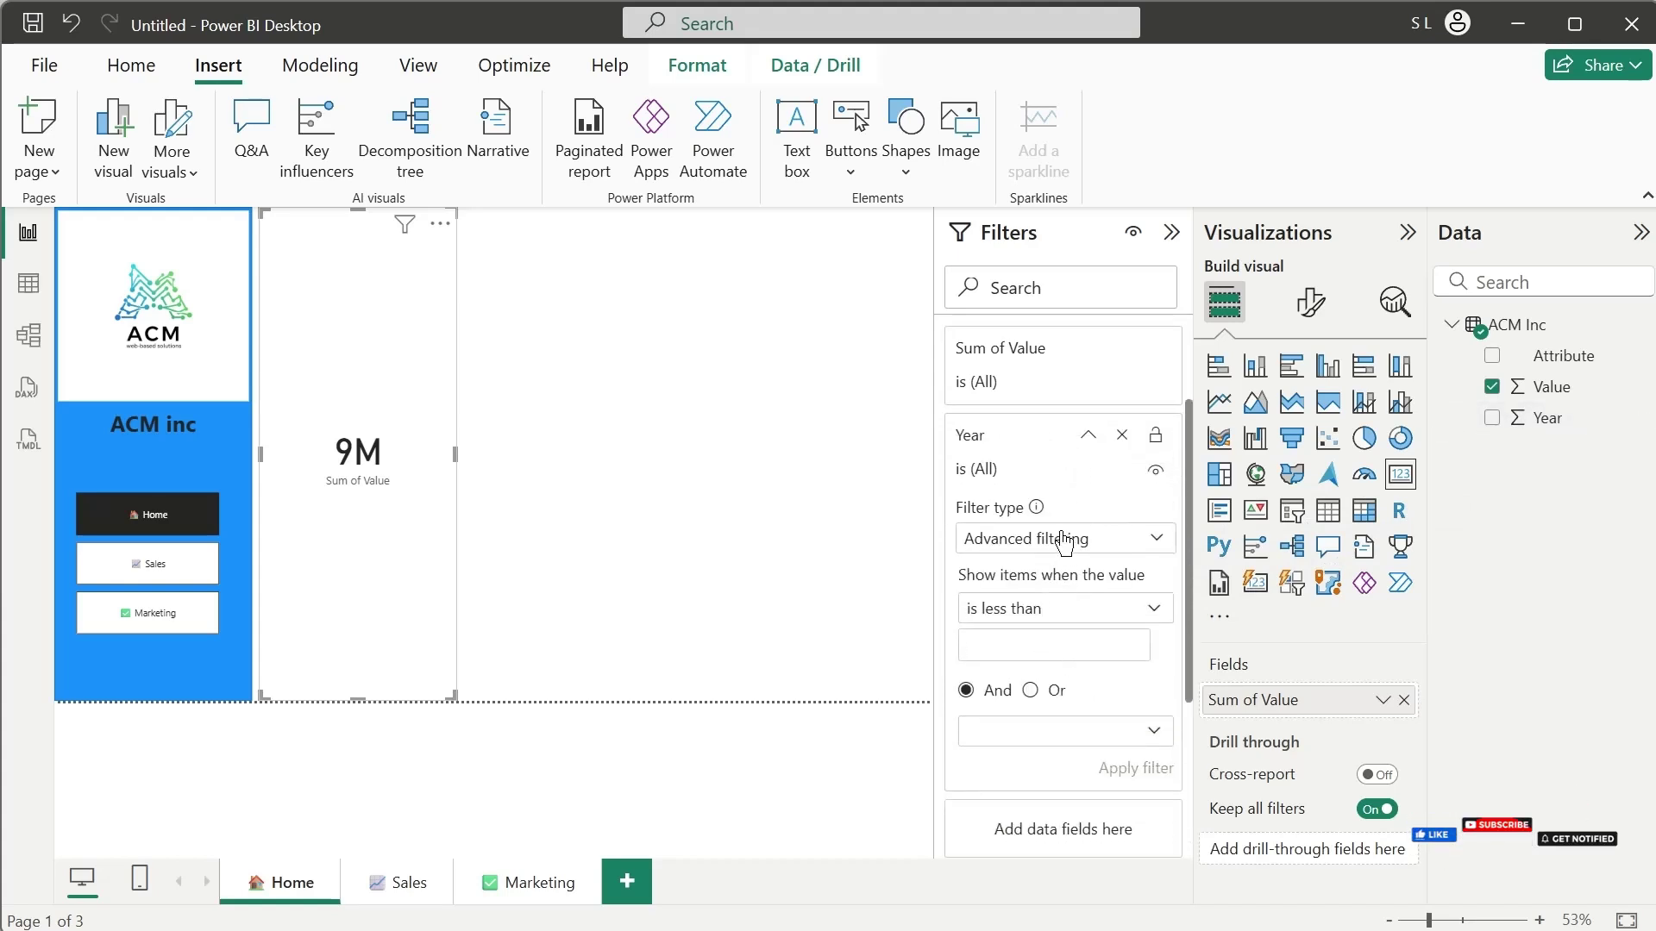
pyautogui.click(1062, 538)
pyautogui.click(993, 604)
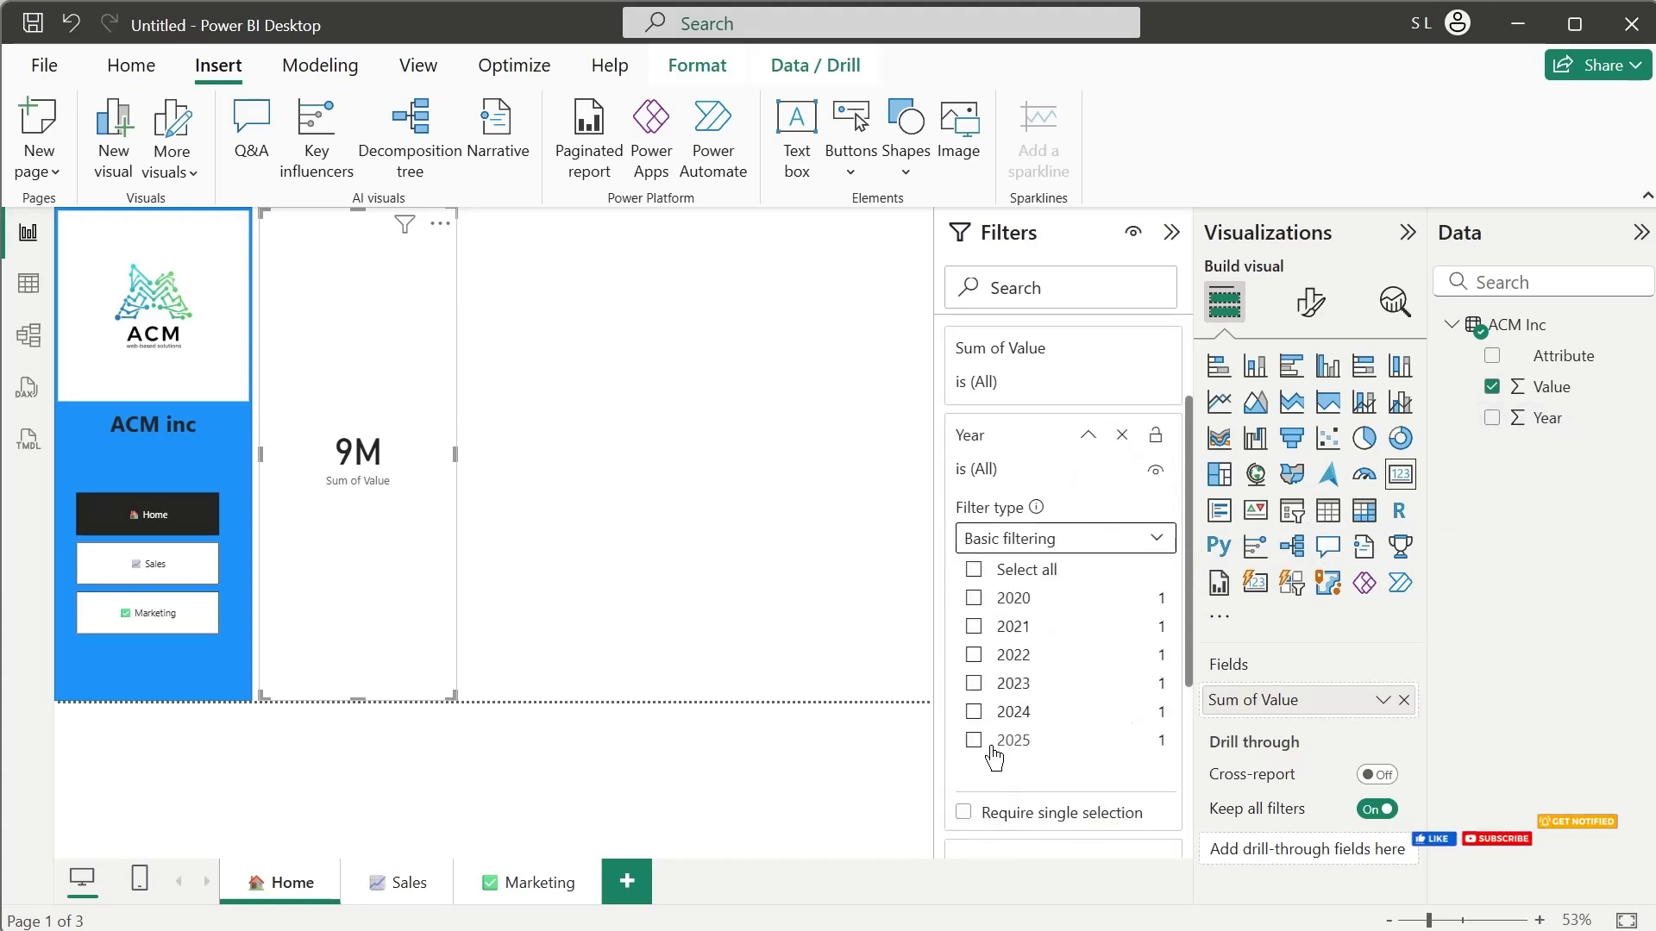
pyautogui.click(992, 747)
pyautogui.click(1087, 435)
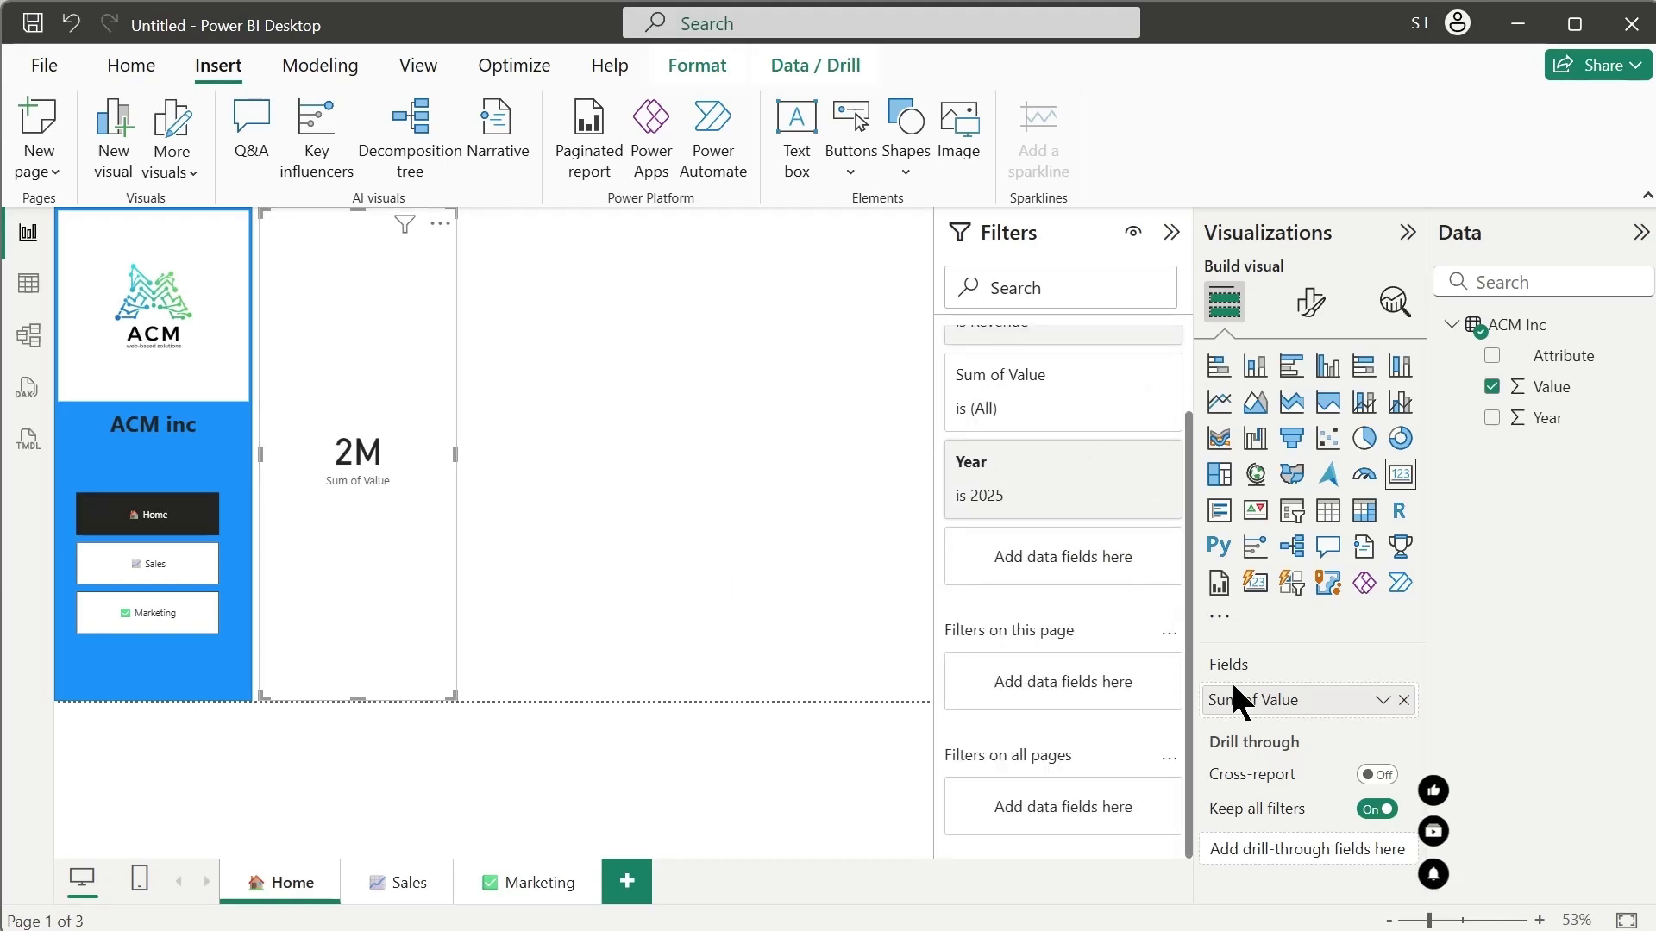
# Step: Rename the card's Sum of Value field to Revenue
pyautogui.doubleClick(1257, 690)
pyautogui.moveTo(1308, 687); pyautogui.dragTo(1076, 680)
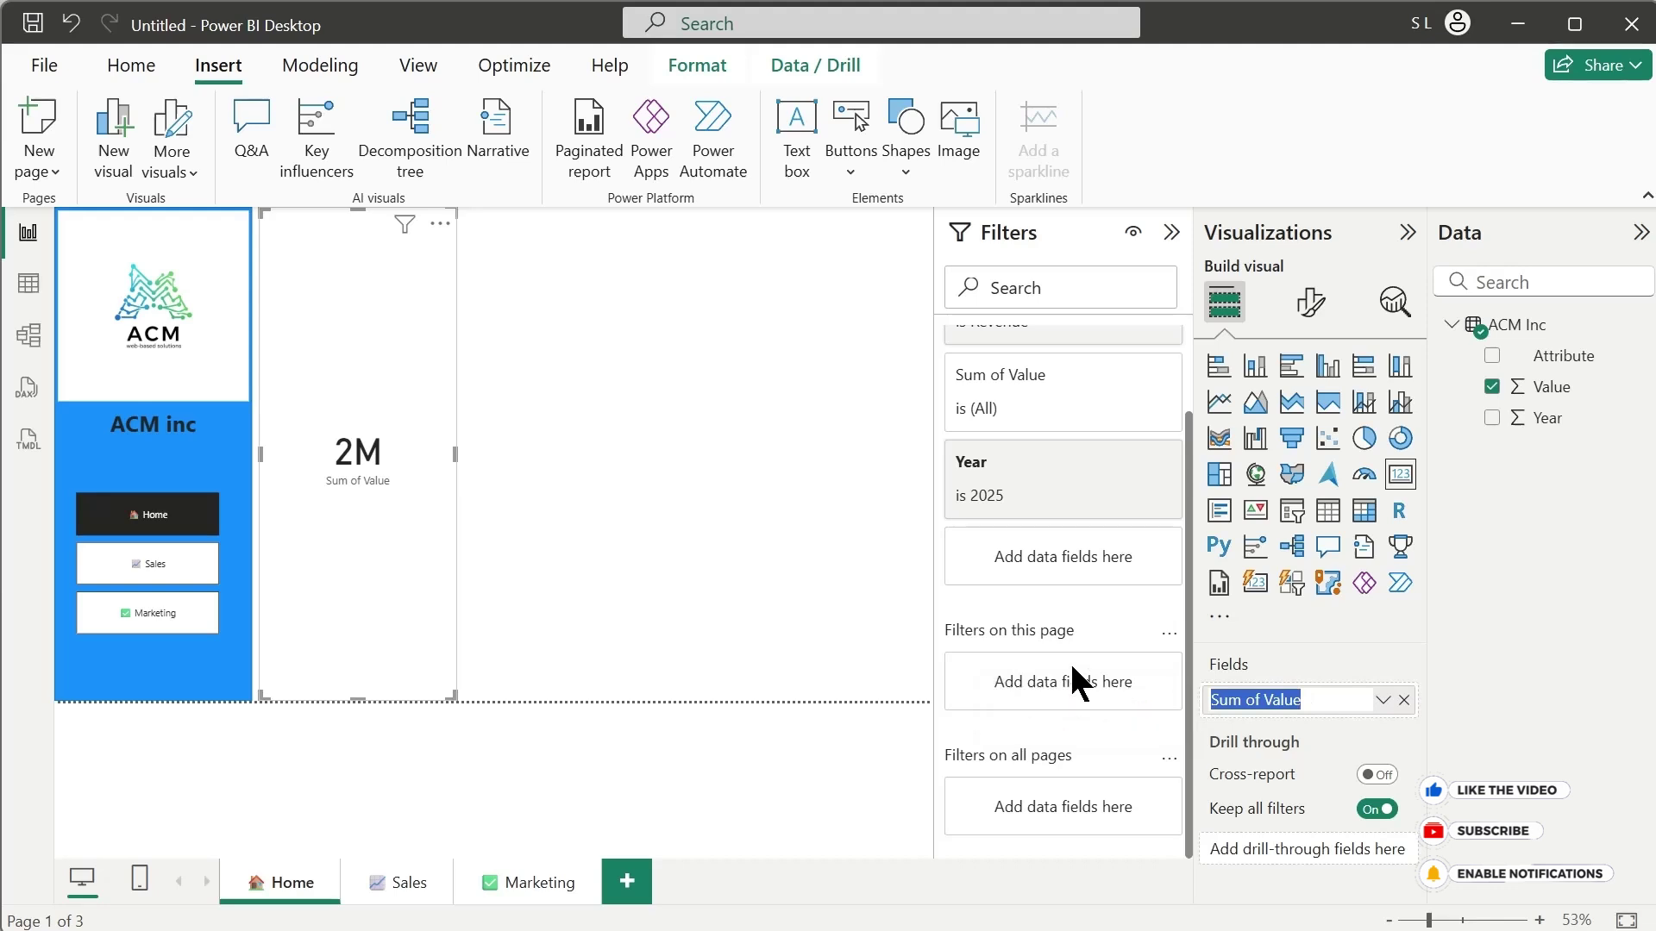
pyautogui.write('Revenue')
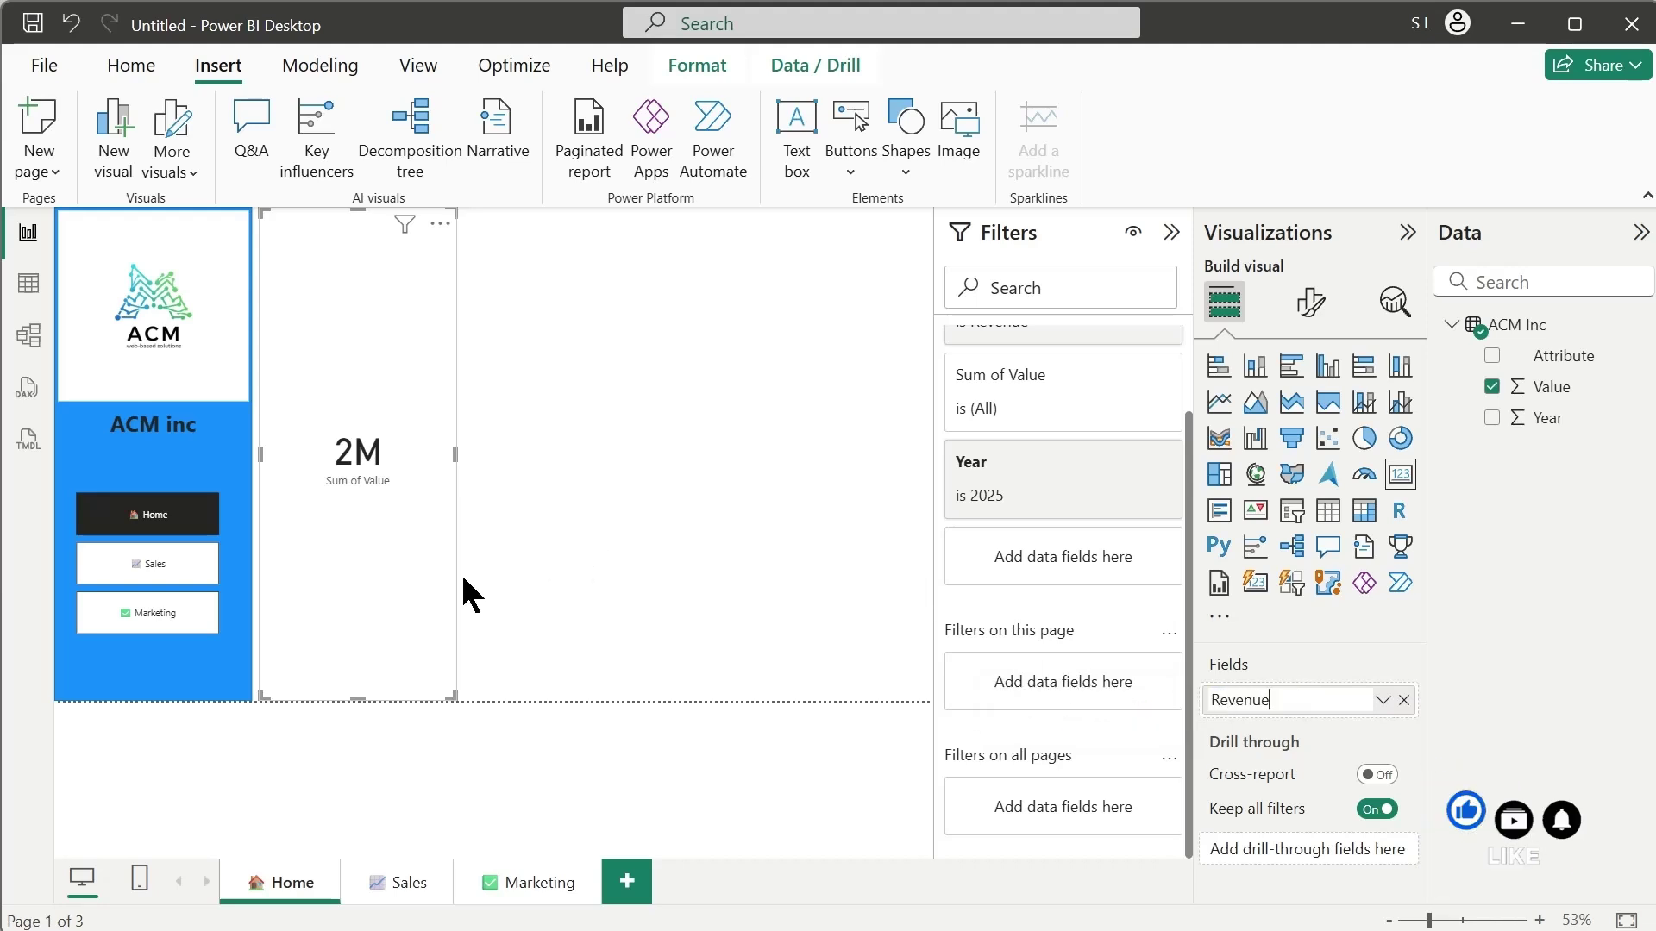
pyautogui.press('Return')
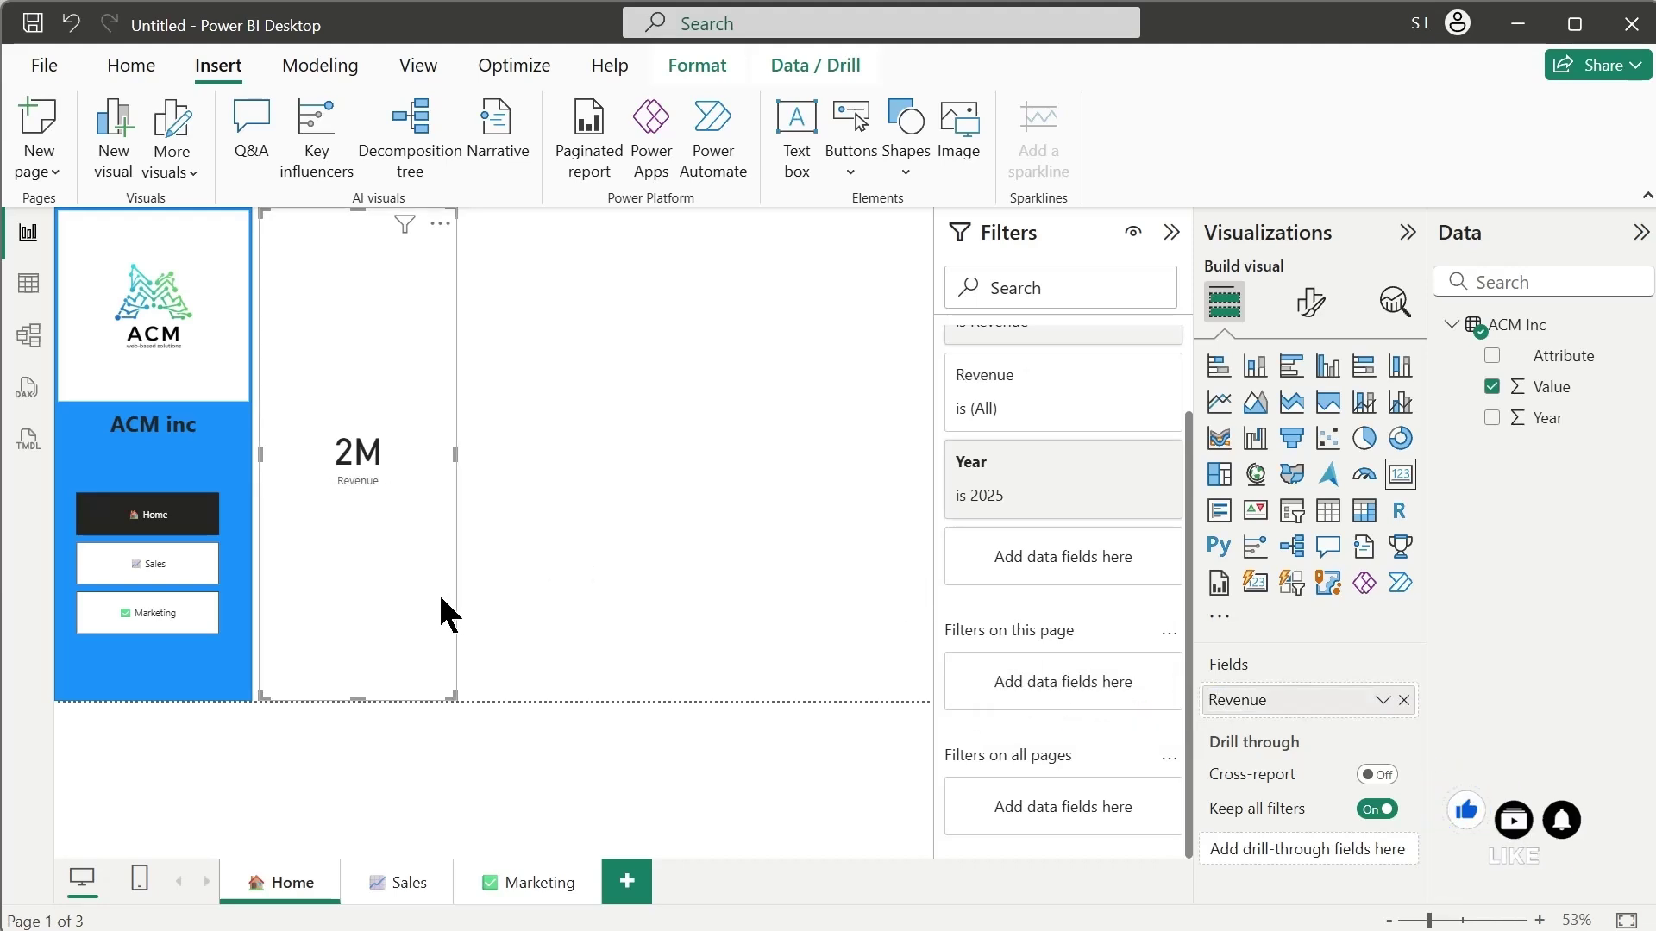
pyautogui.click(1310, 302)
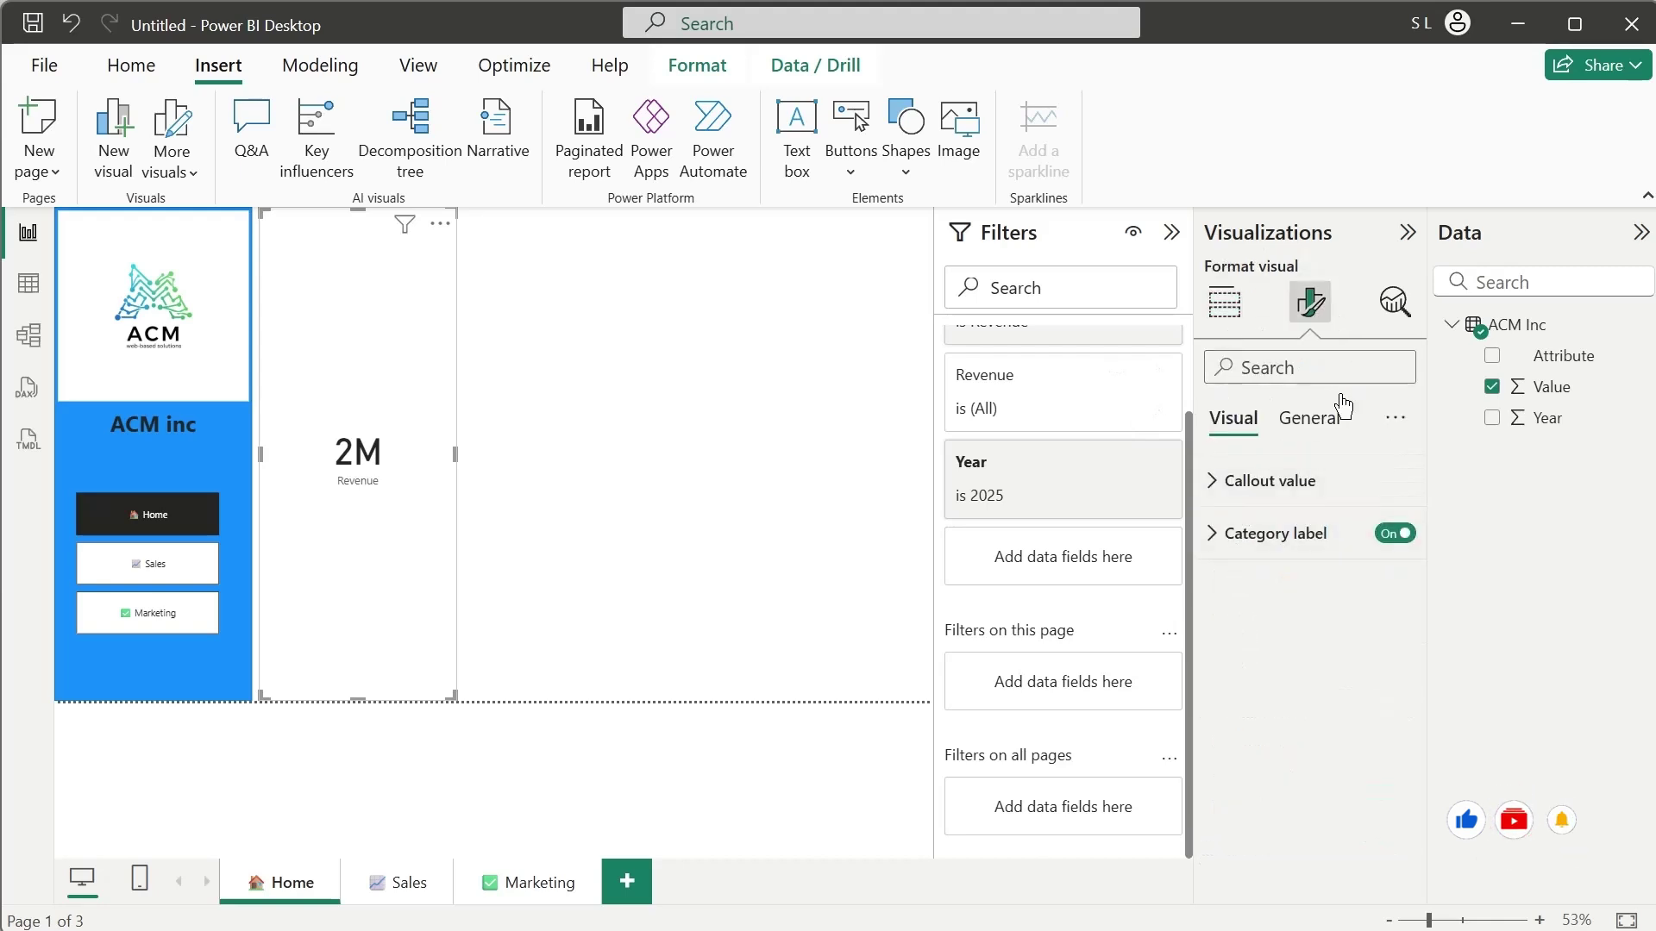
# Step: Turn on the Revenue card's visual border and shrink it to a short tile at the top
pyautogui.click(1308, 417)
pyautogui.click(1247, 586)
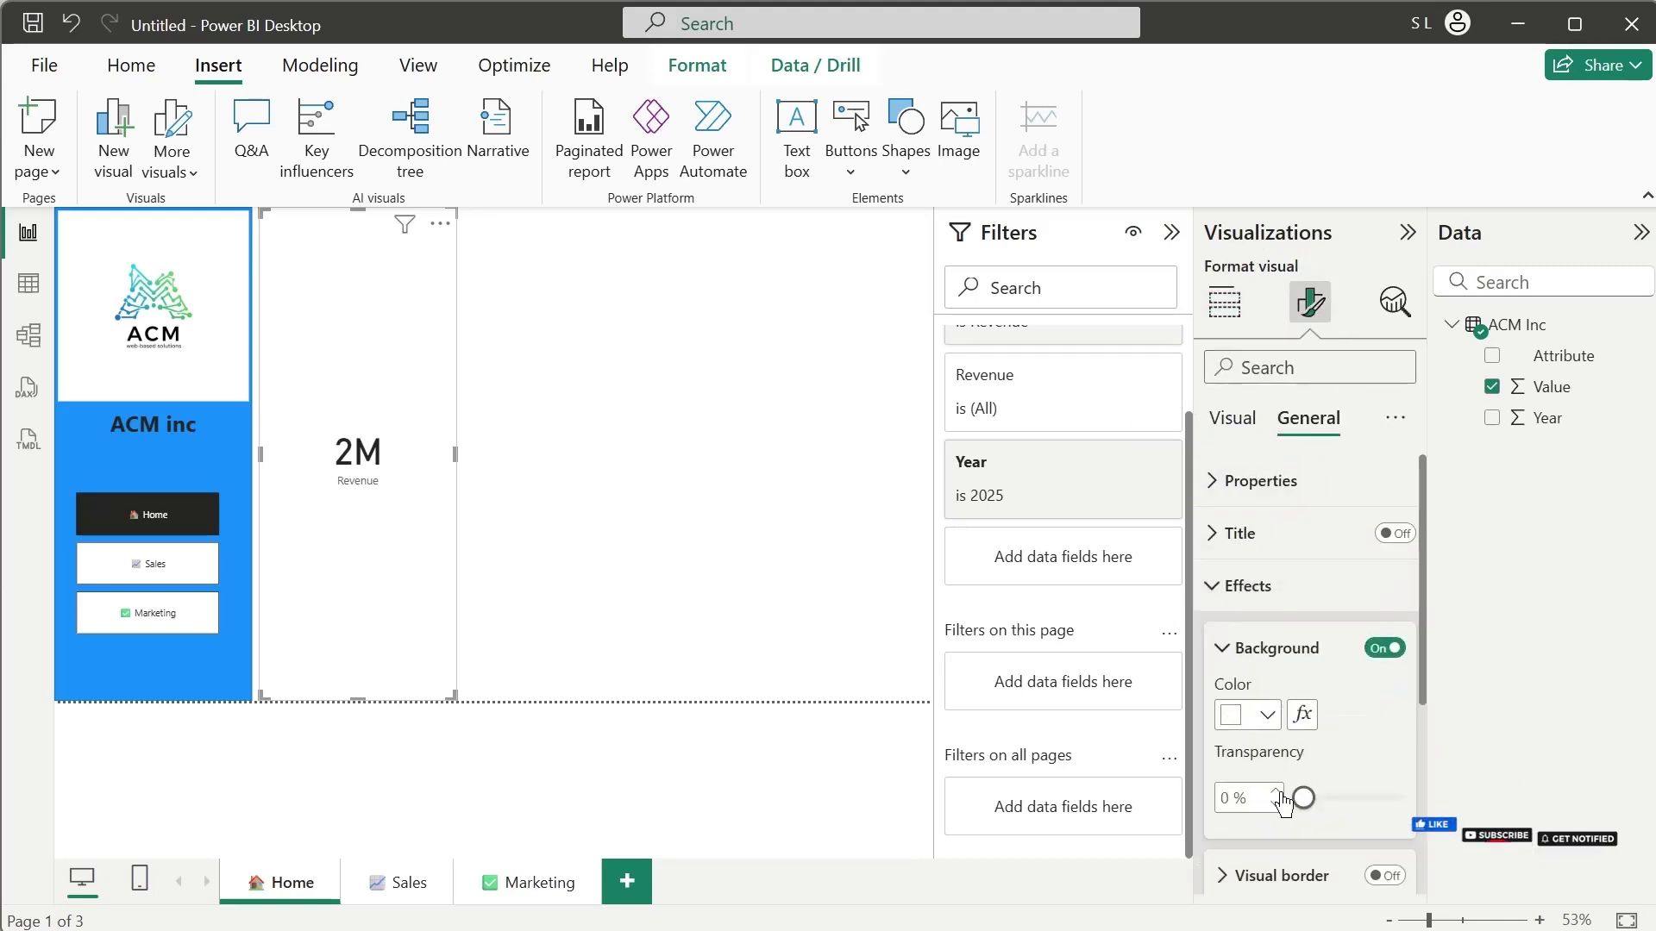
pyautogui.scroll(-2, 1352, 688)
pyautogui.click(1384, 746)
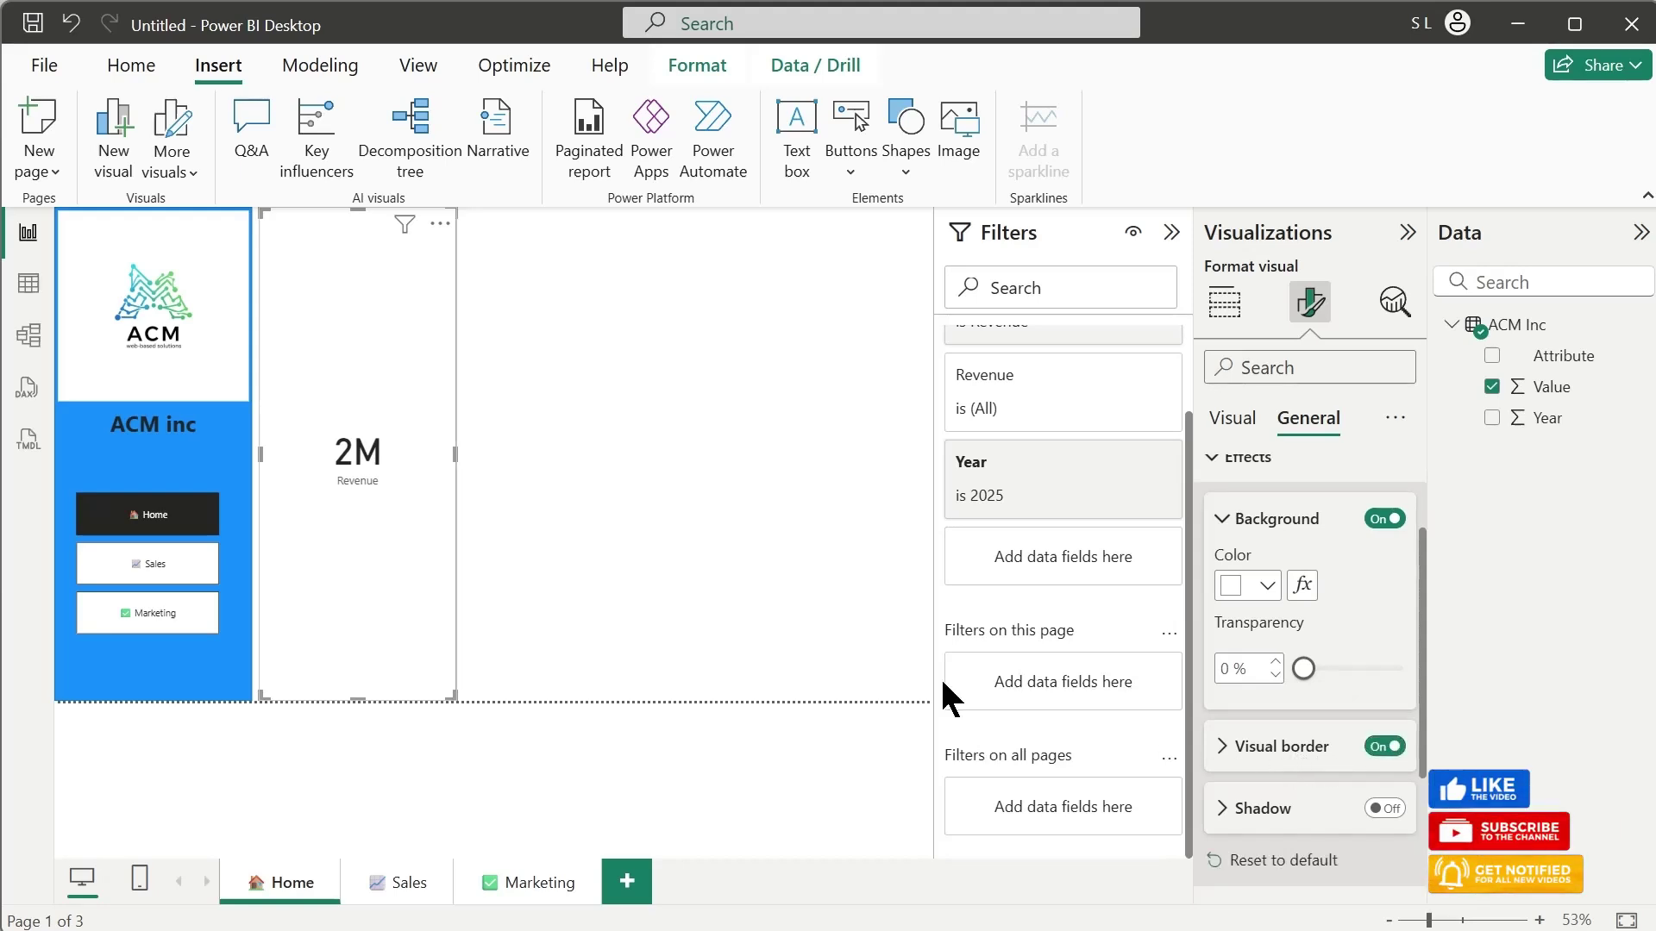
pyautogui.moveTo(451, 695); pyautogui.dragTo(448, 294)
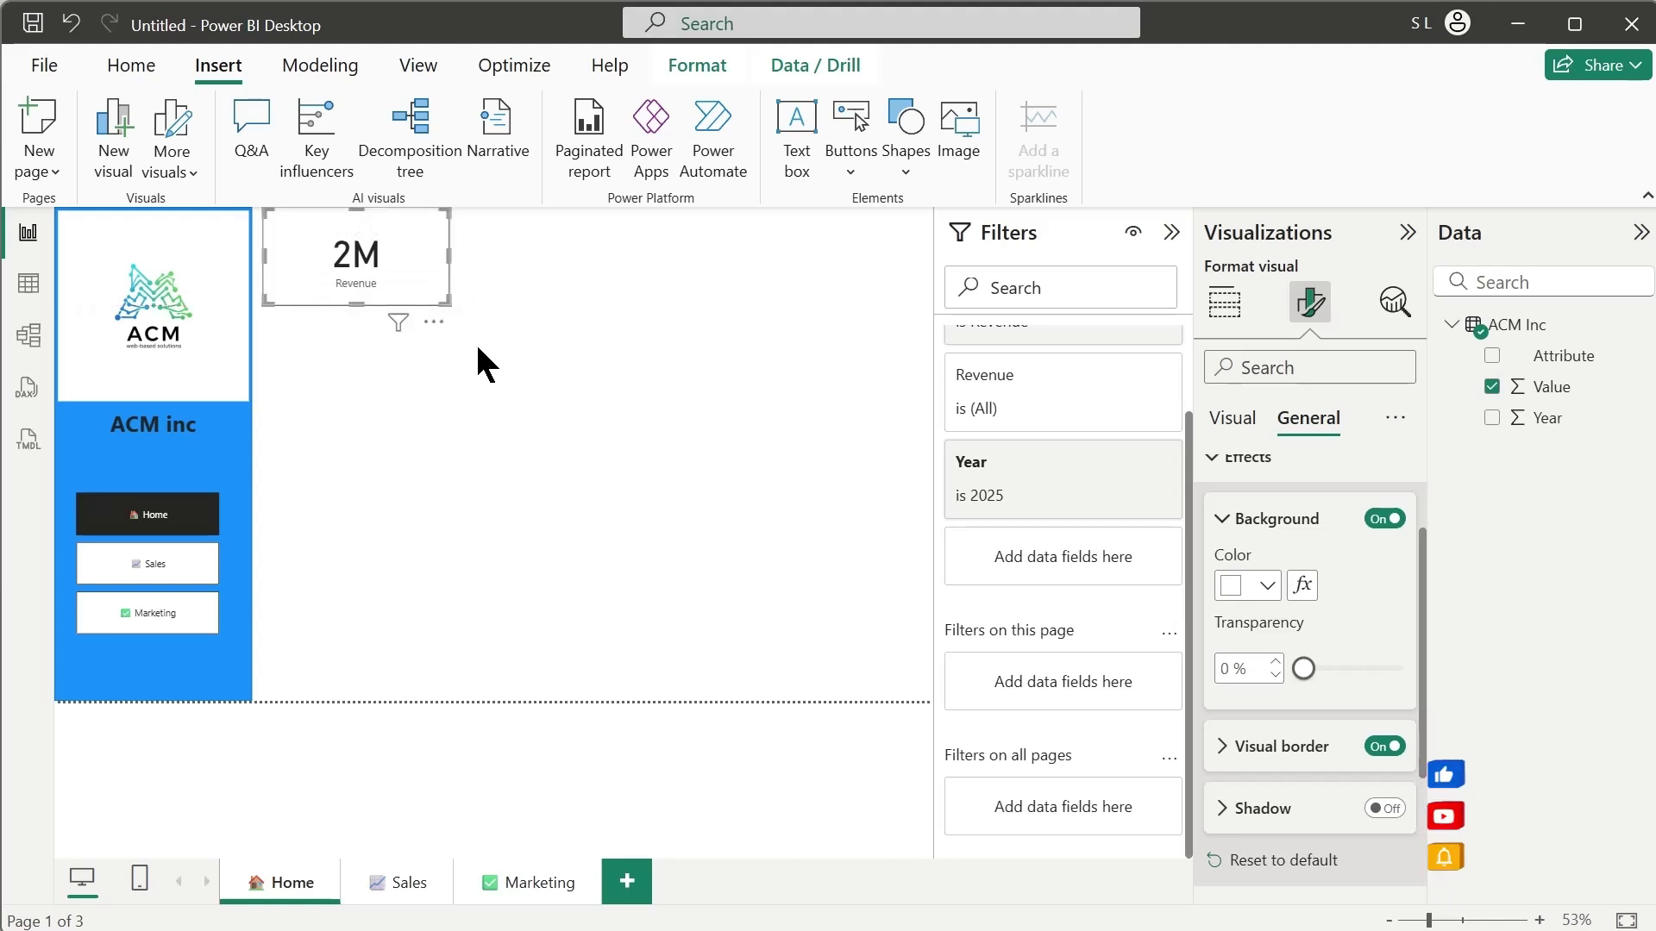
pyautogui.click(359, 295)
pyautogui.click(427, 261)
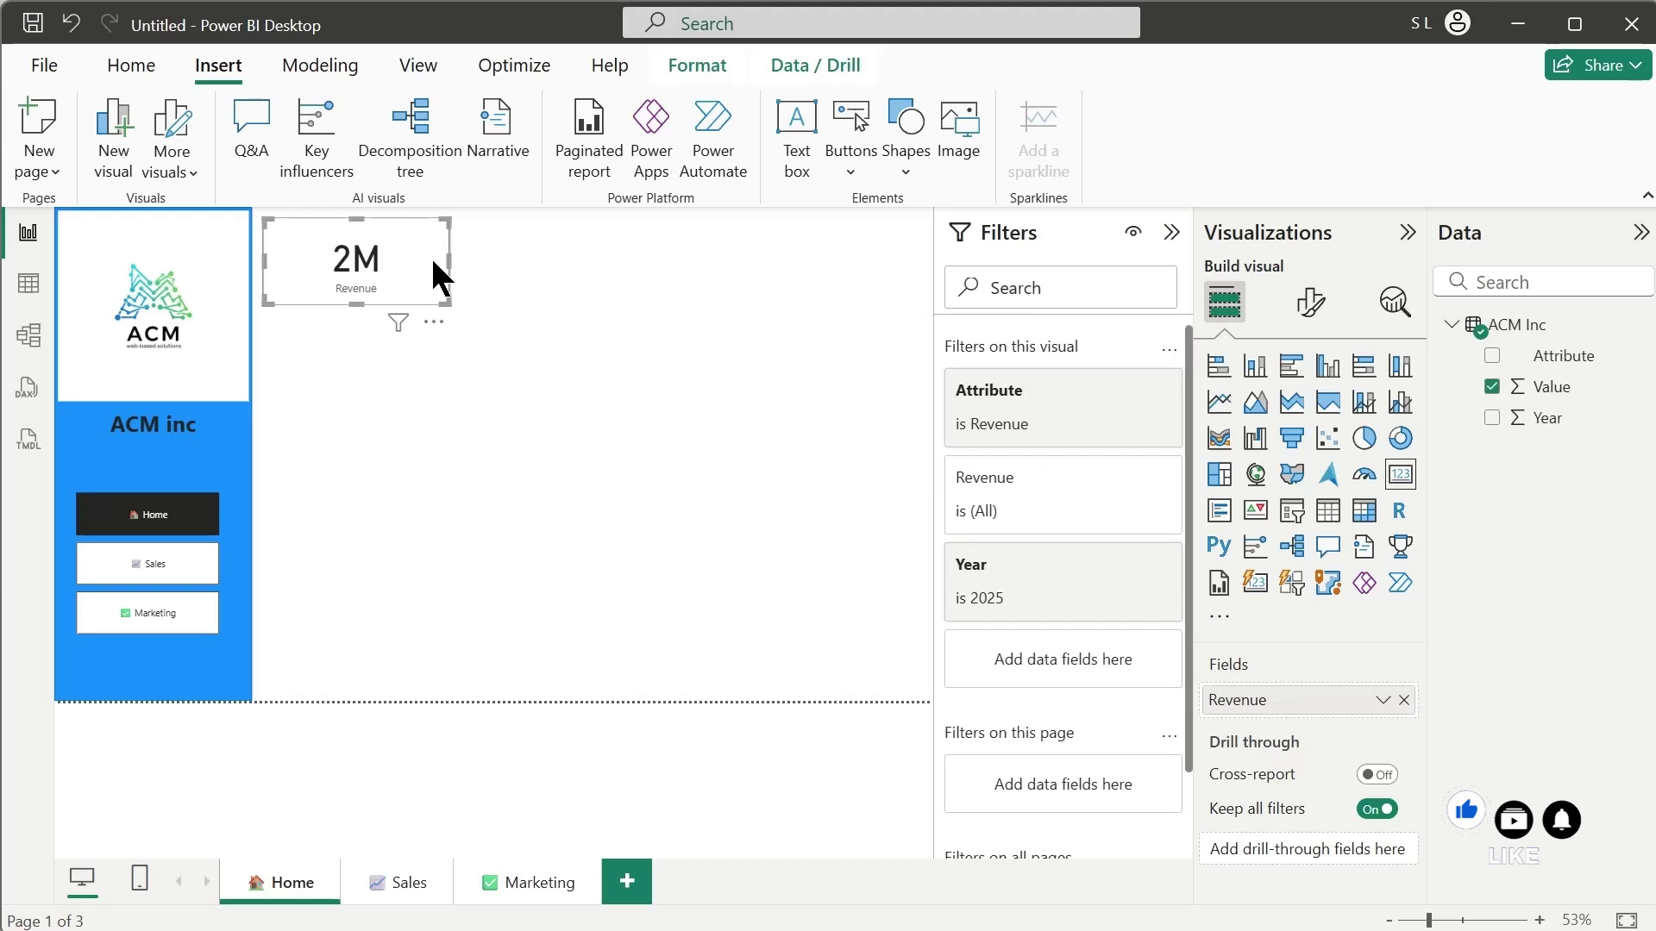
# Step: Place a copy of the Revenue card beside it and filter it to Expenditures only
pyautogui.moveTo(431, 257); pyautogui.dragTo(605, 240)
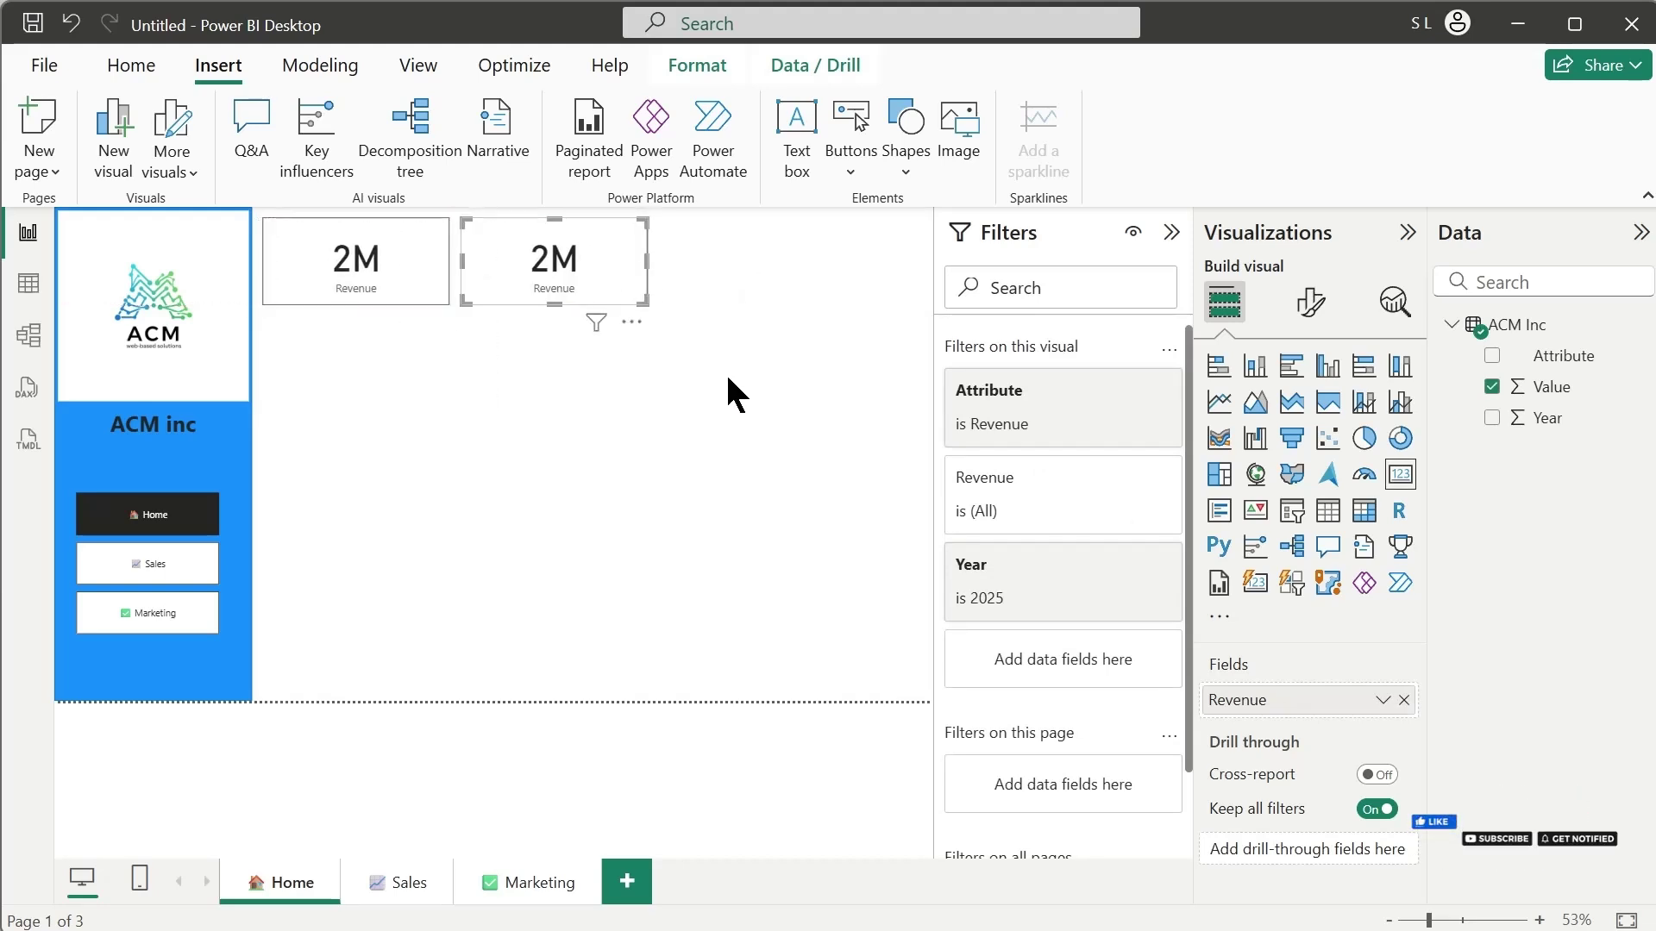
pyautogui.click(1088, 390)
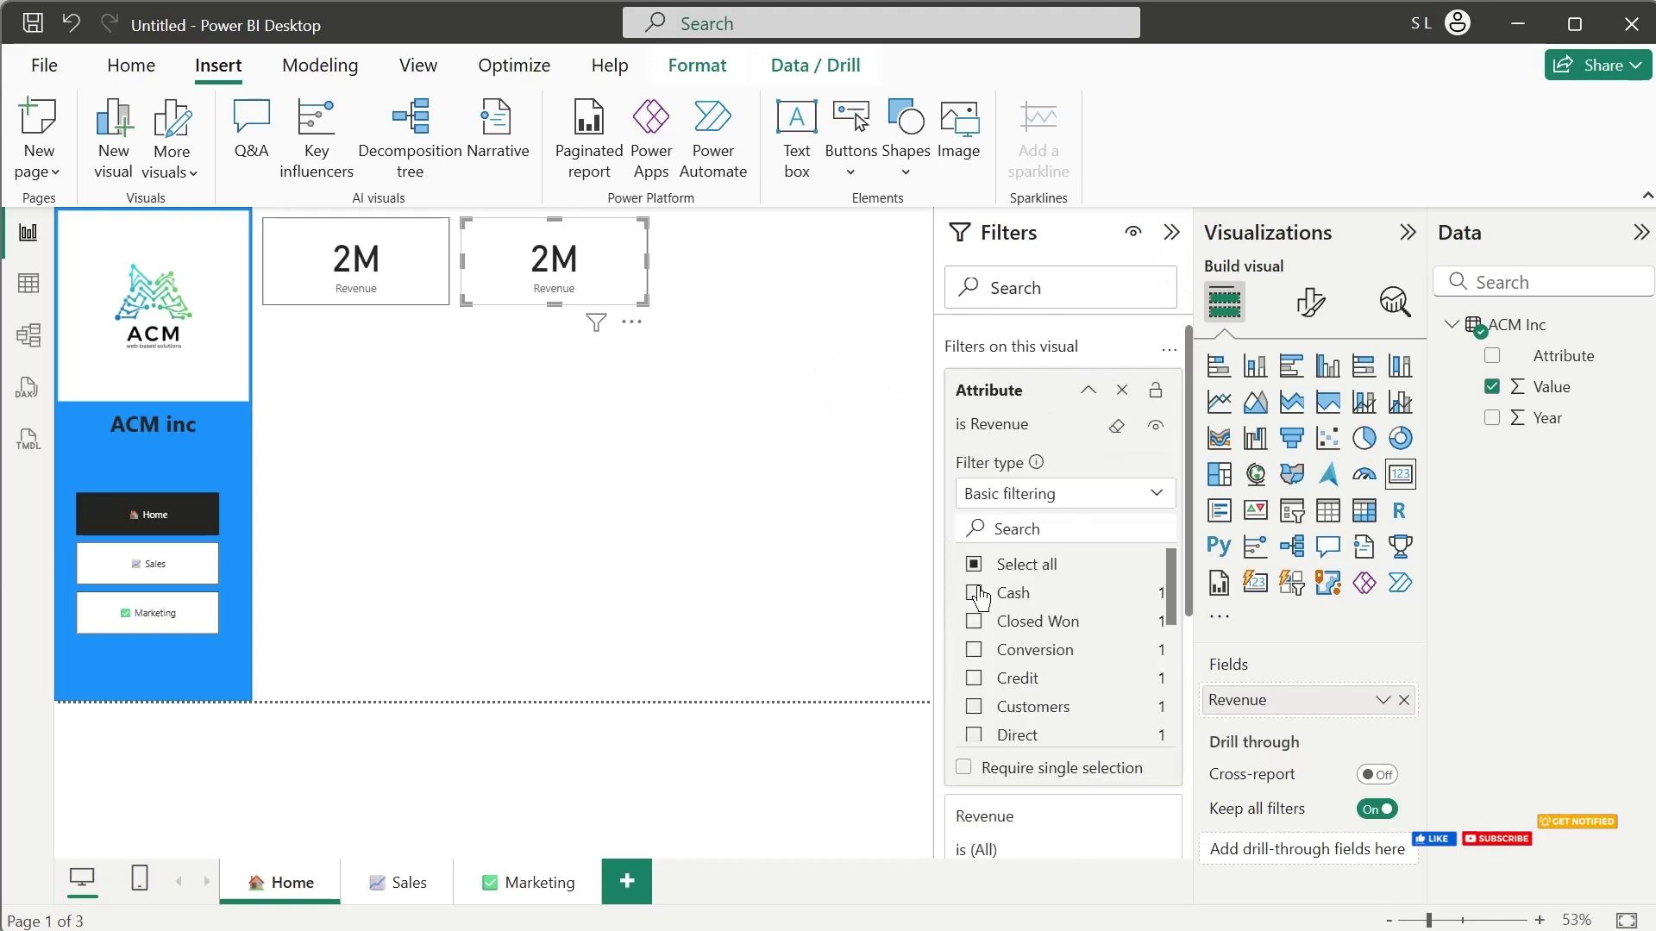
pyautogui.click(1121, 424)
pyautogui.scroll(-2, 1084, 664)
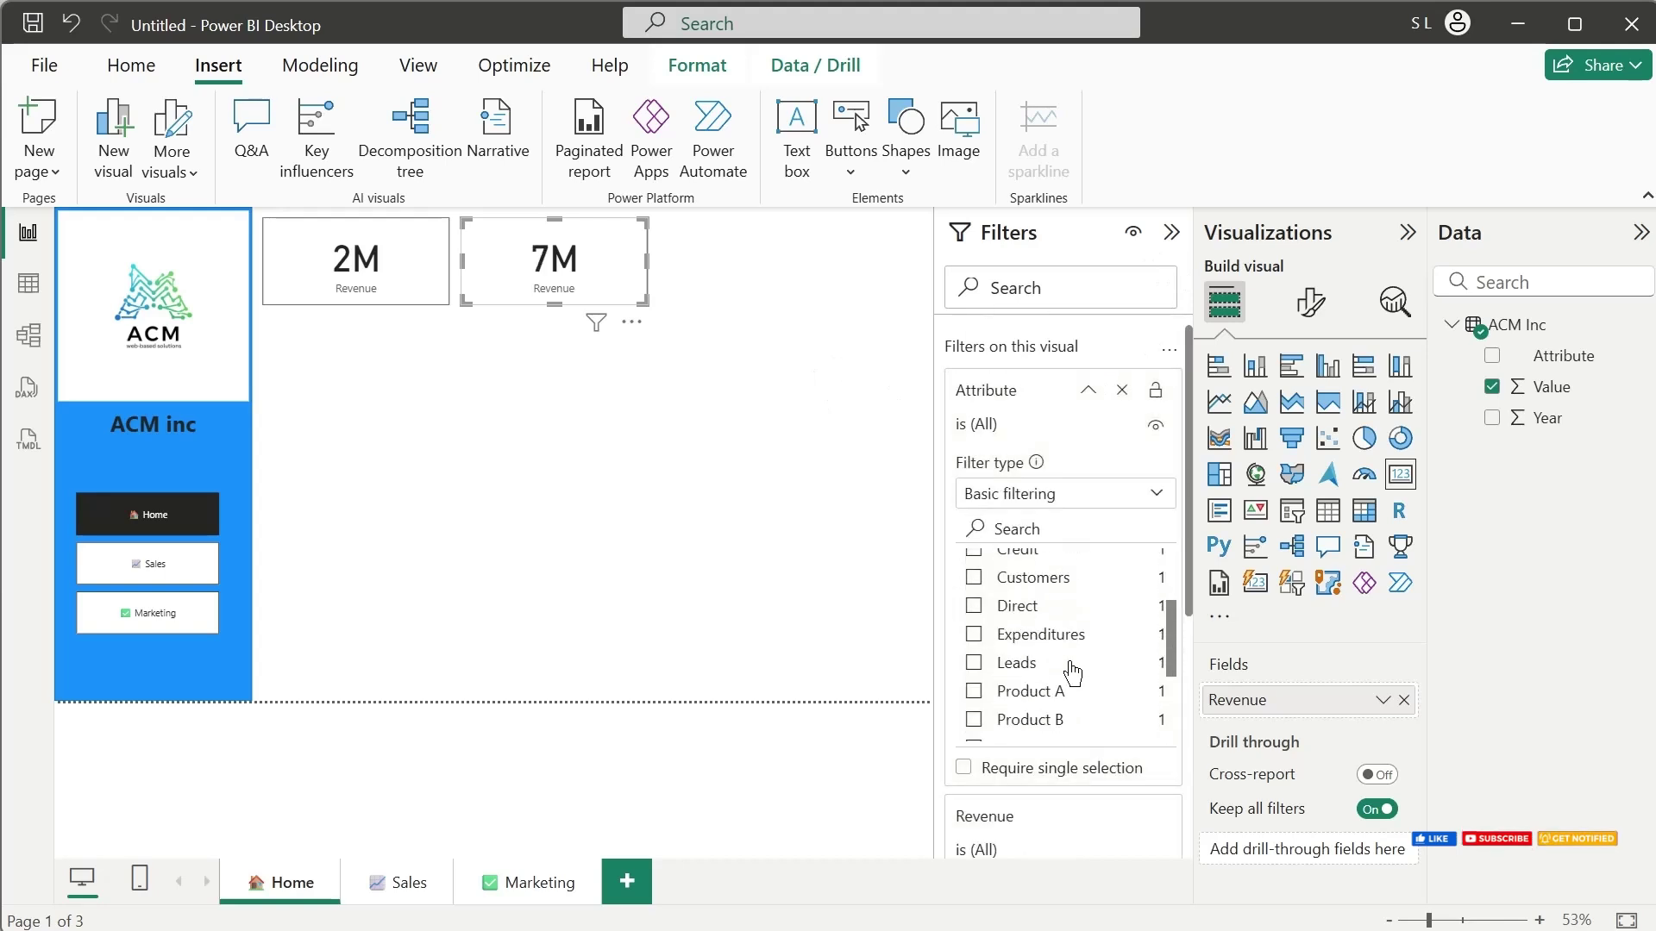
pyautogui.click(973, 636)
pyautogui.click(1037, 403)
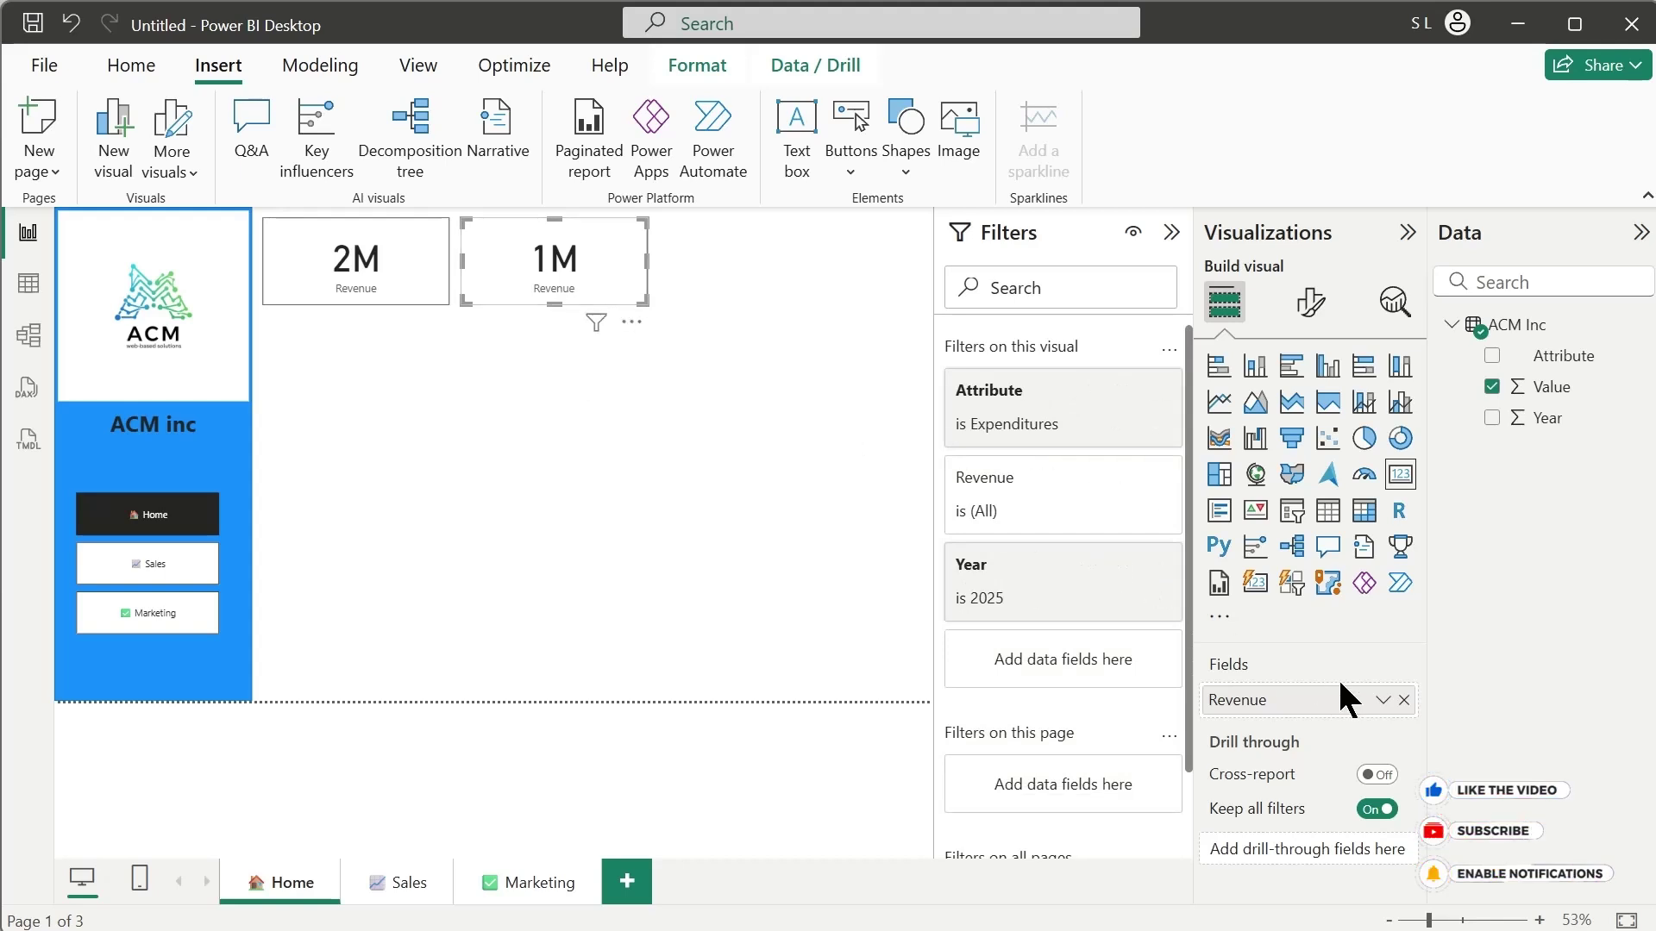
# Step: Rename the copied card's field to Expenditures
pyautogui.doubleClick(1280, 697)
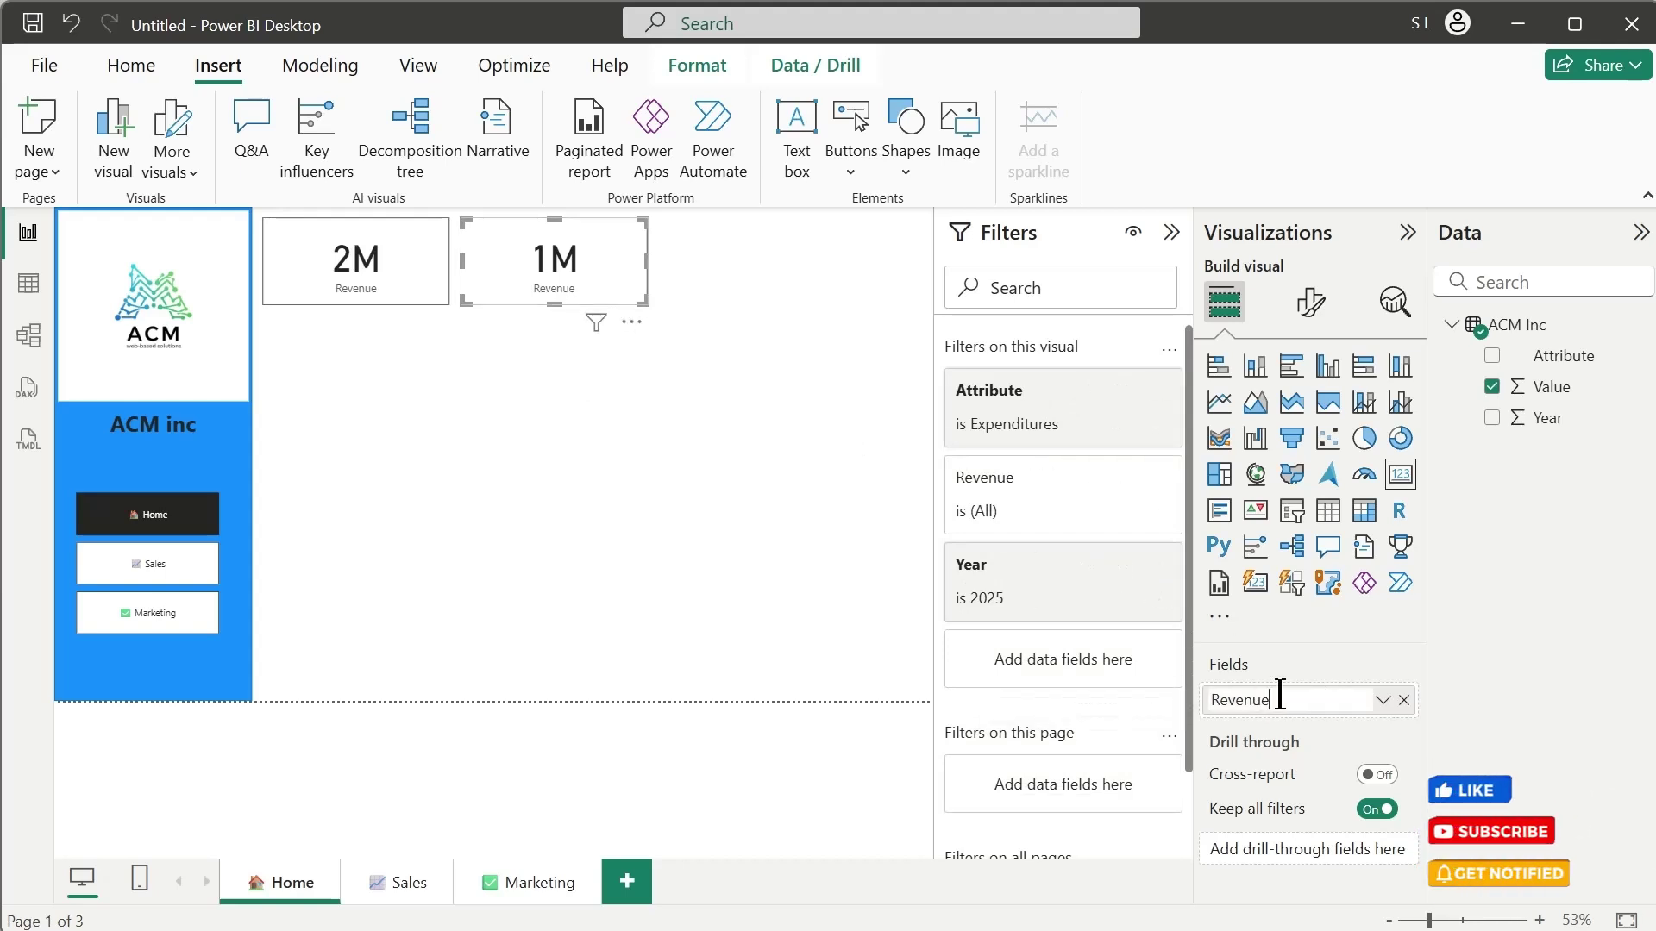
pyautogui.hotkey('ctrl', 'a')
pyautogui.write('E')
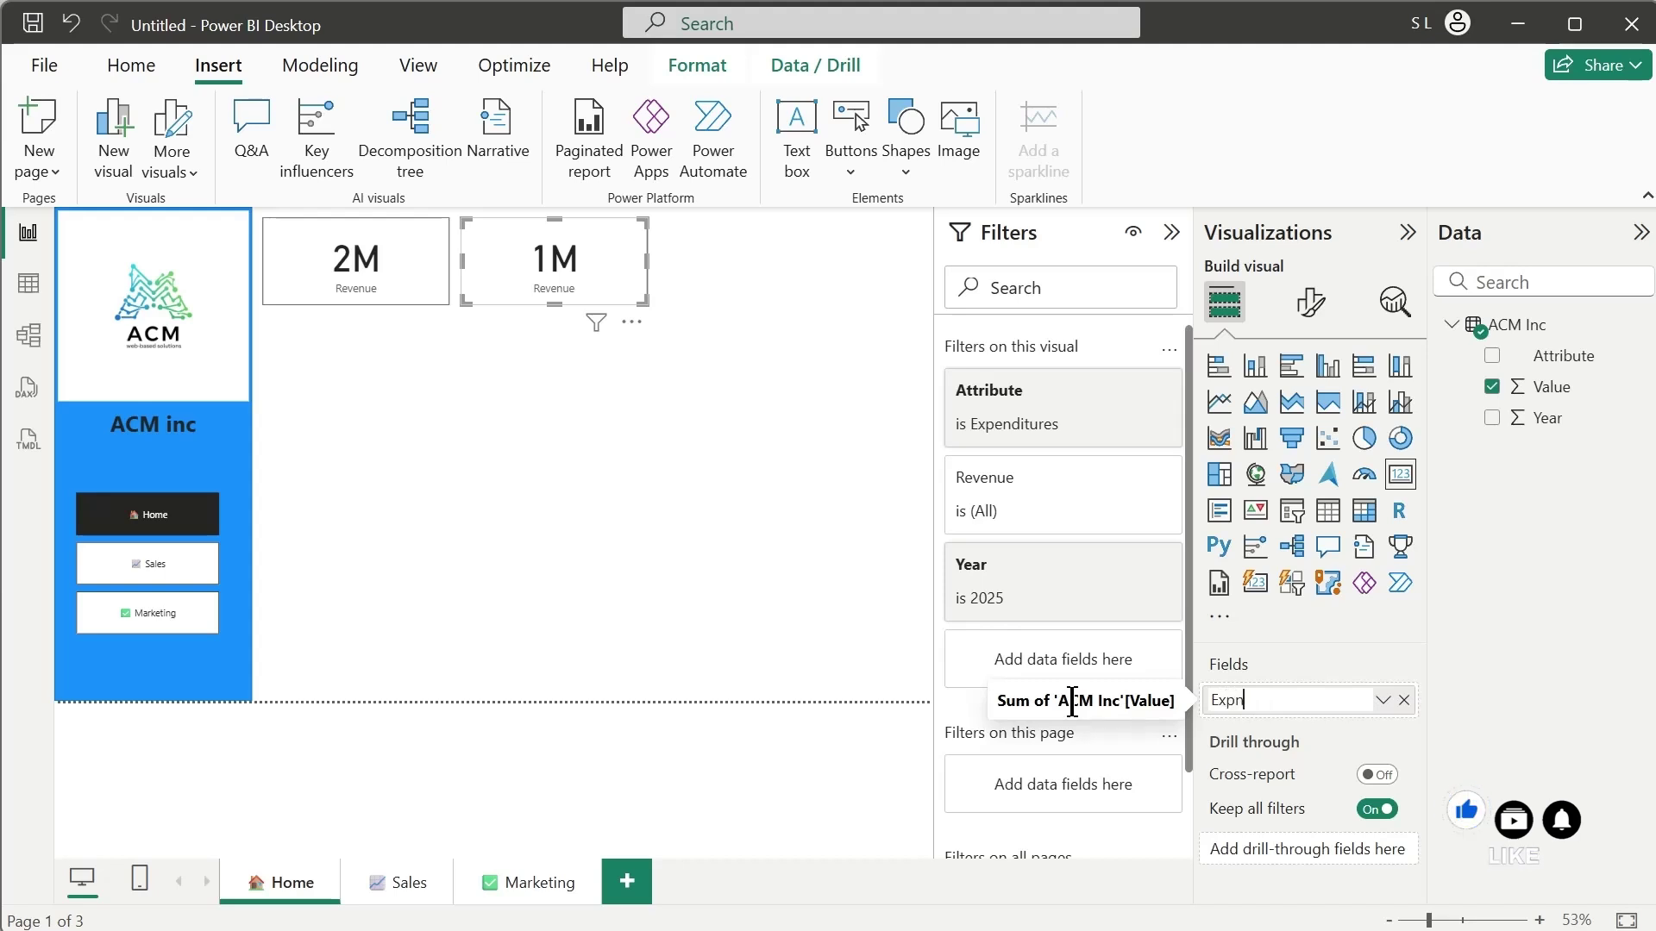
pyautogui.write('xpen')
pyautogui.press('BackSpace')
pyautogui.write('enditures')
pyautogui.press('Return')
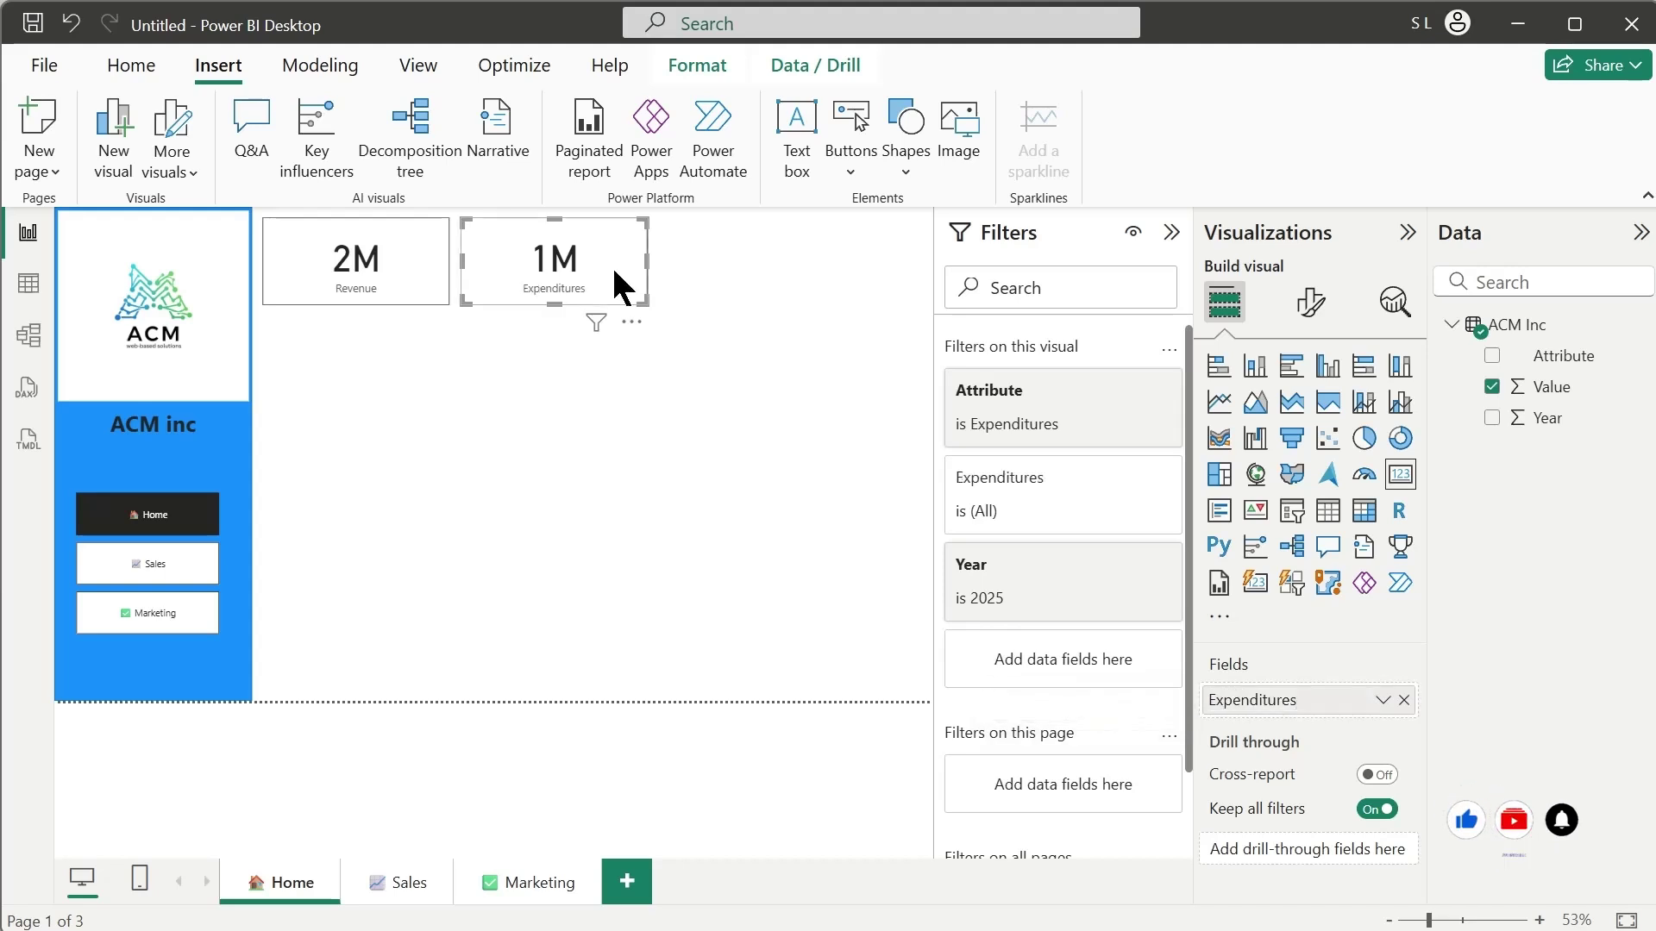
# Step: Duplicate the Expenditures card to its right and narrow the Revenue card
pyautogui.hotkey('ctrl', 'c')
pyautogui.hotkey('ctrl', 'v')
pyautogui.moveTo(613, 266); pyautogui.dragTo(799, 266)
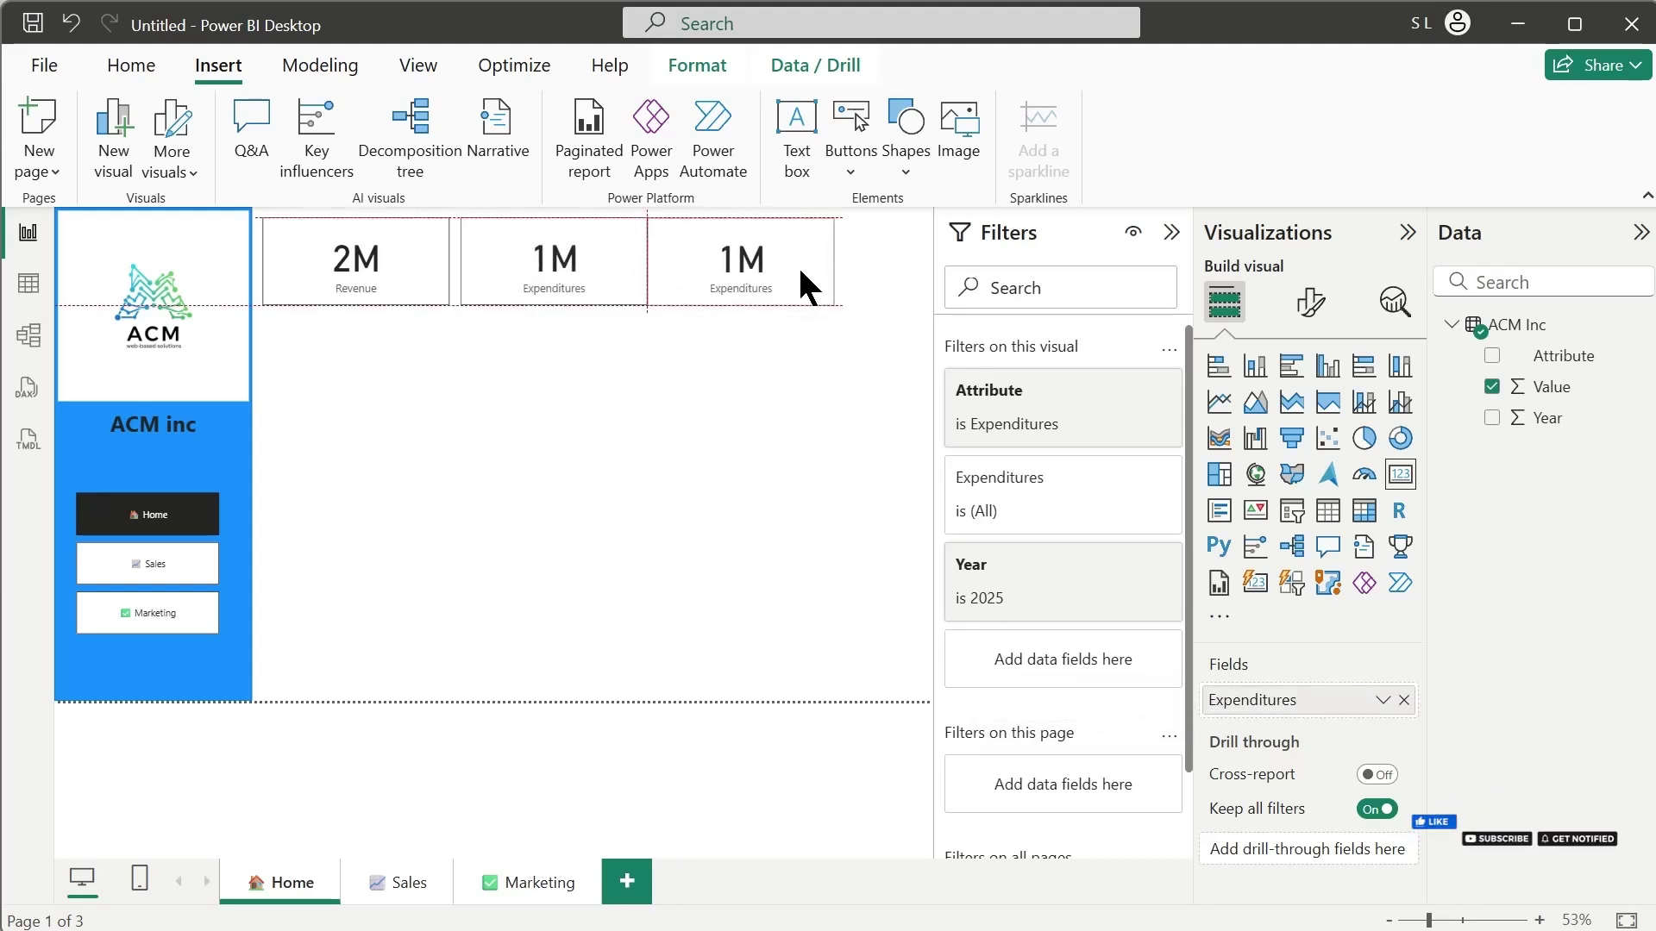
pyautogui.moveTo(449, 289); pyautogui.dragTo(435, 288)
pyautogui.click(650, 260)
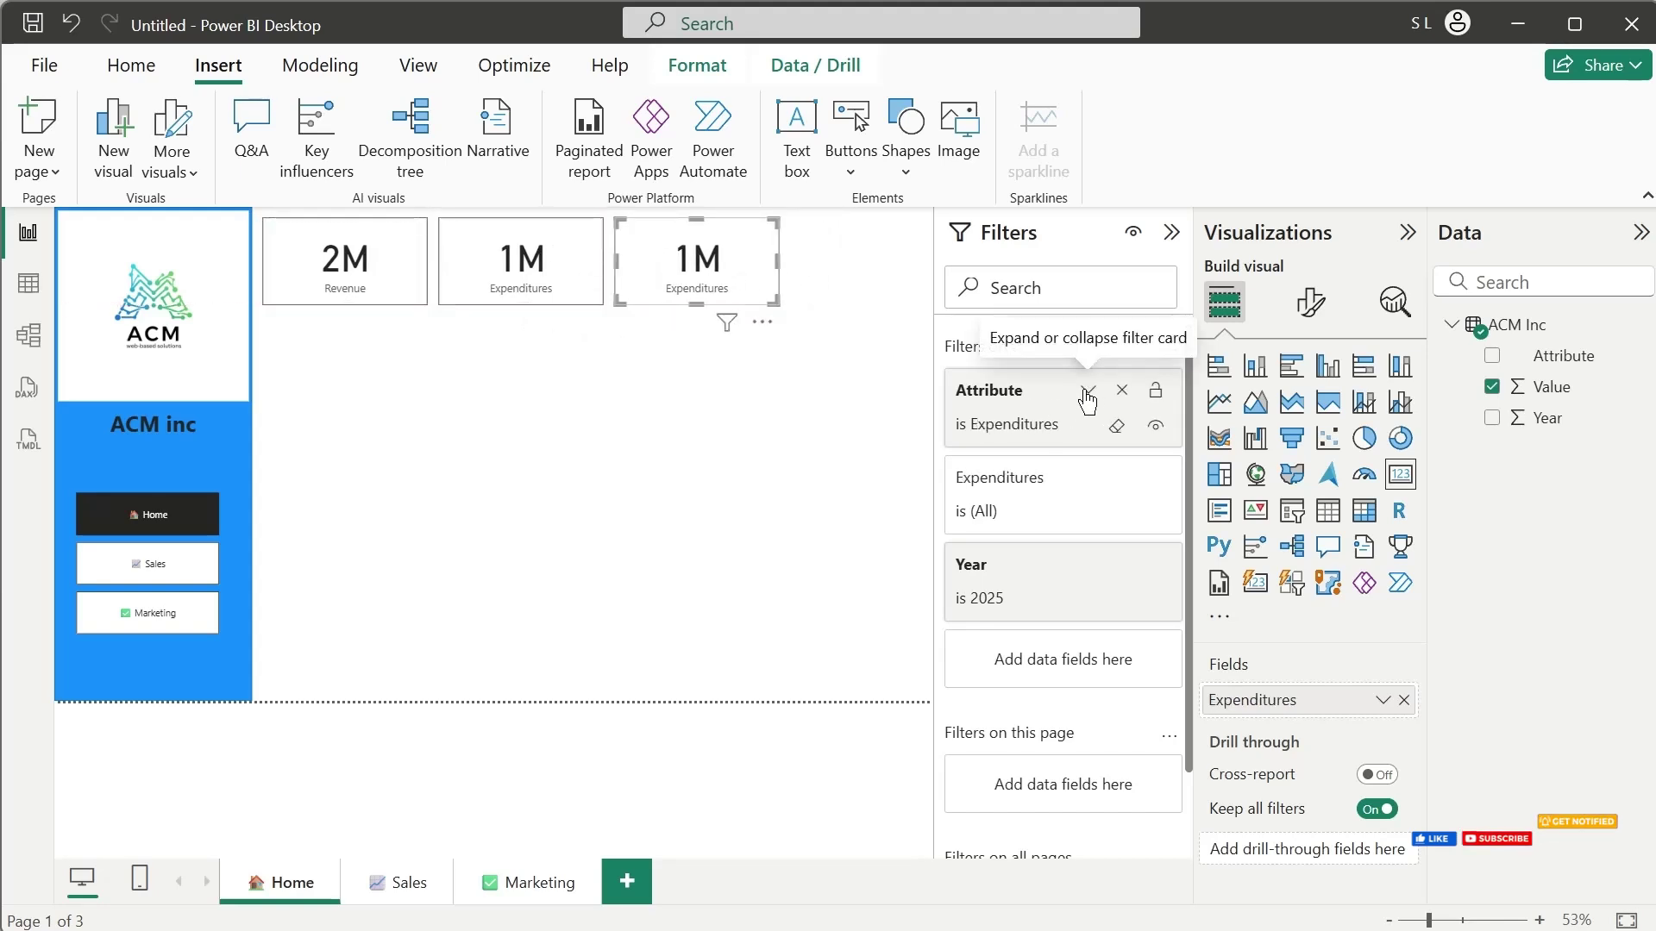
# Step: Filter the third card to Profit only and rename its field to Profit
pyautogui.click(1088, 390)
pyautogui.click(975, 565)
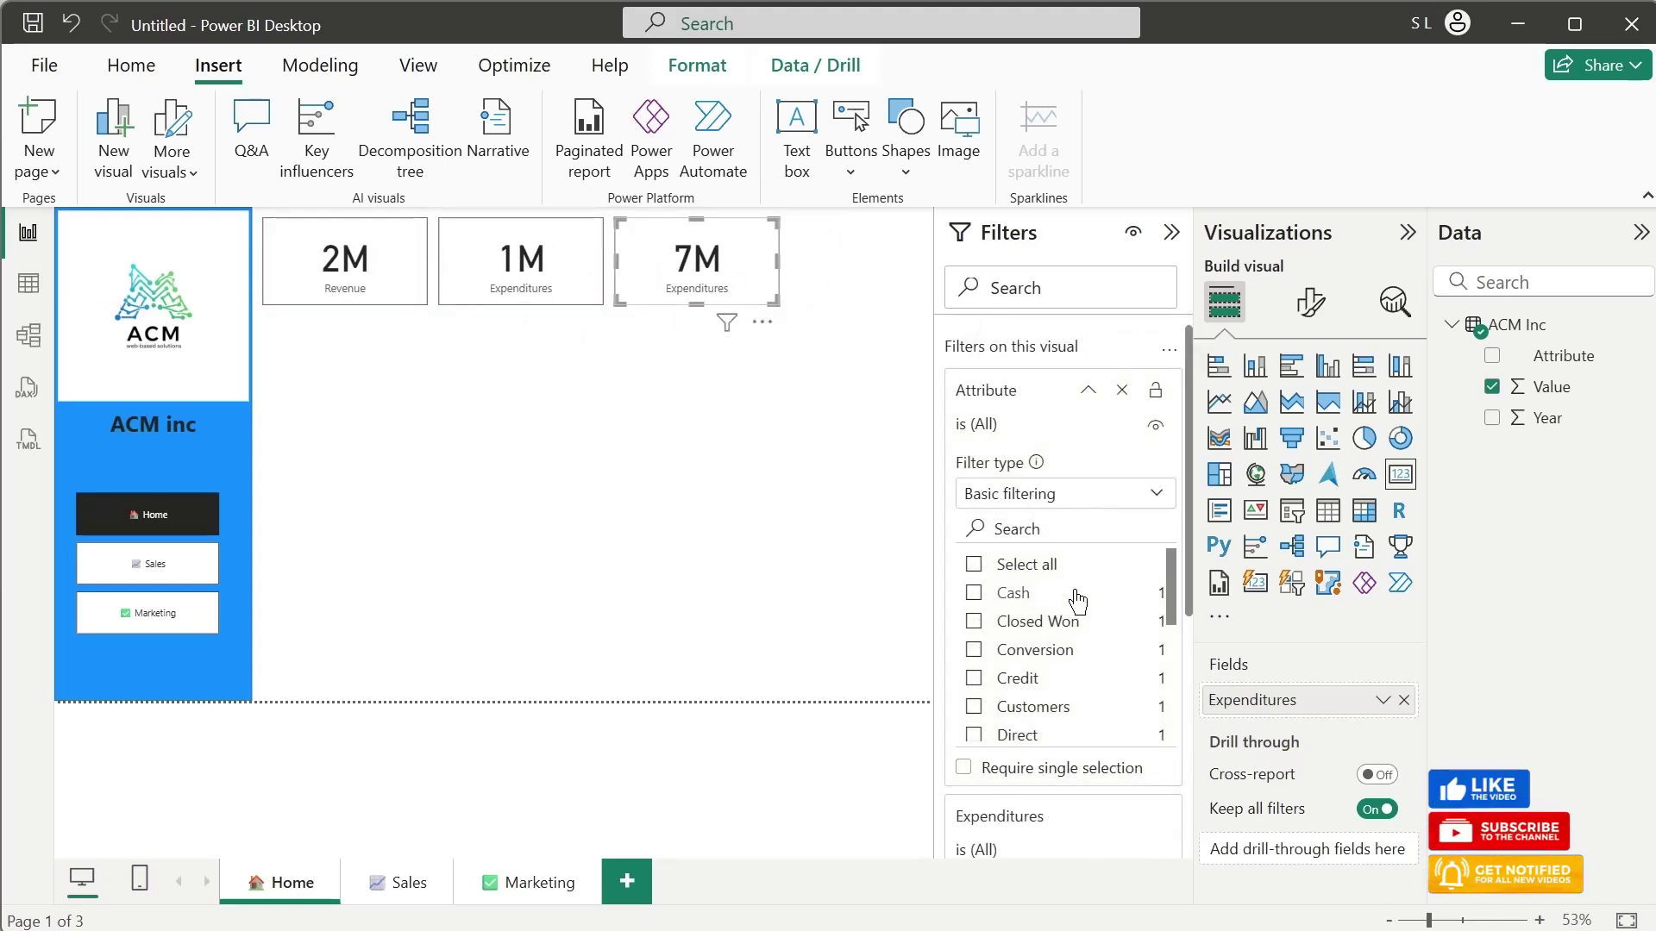
pyautogui.scroll(-4, 1077, 601)
pyautogui.click(974, 587)
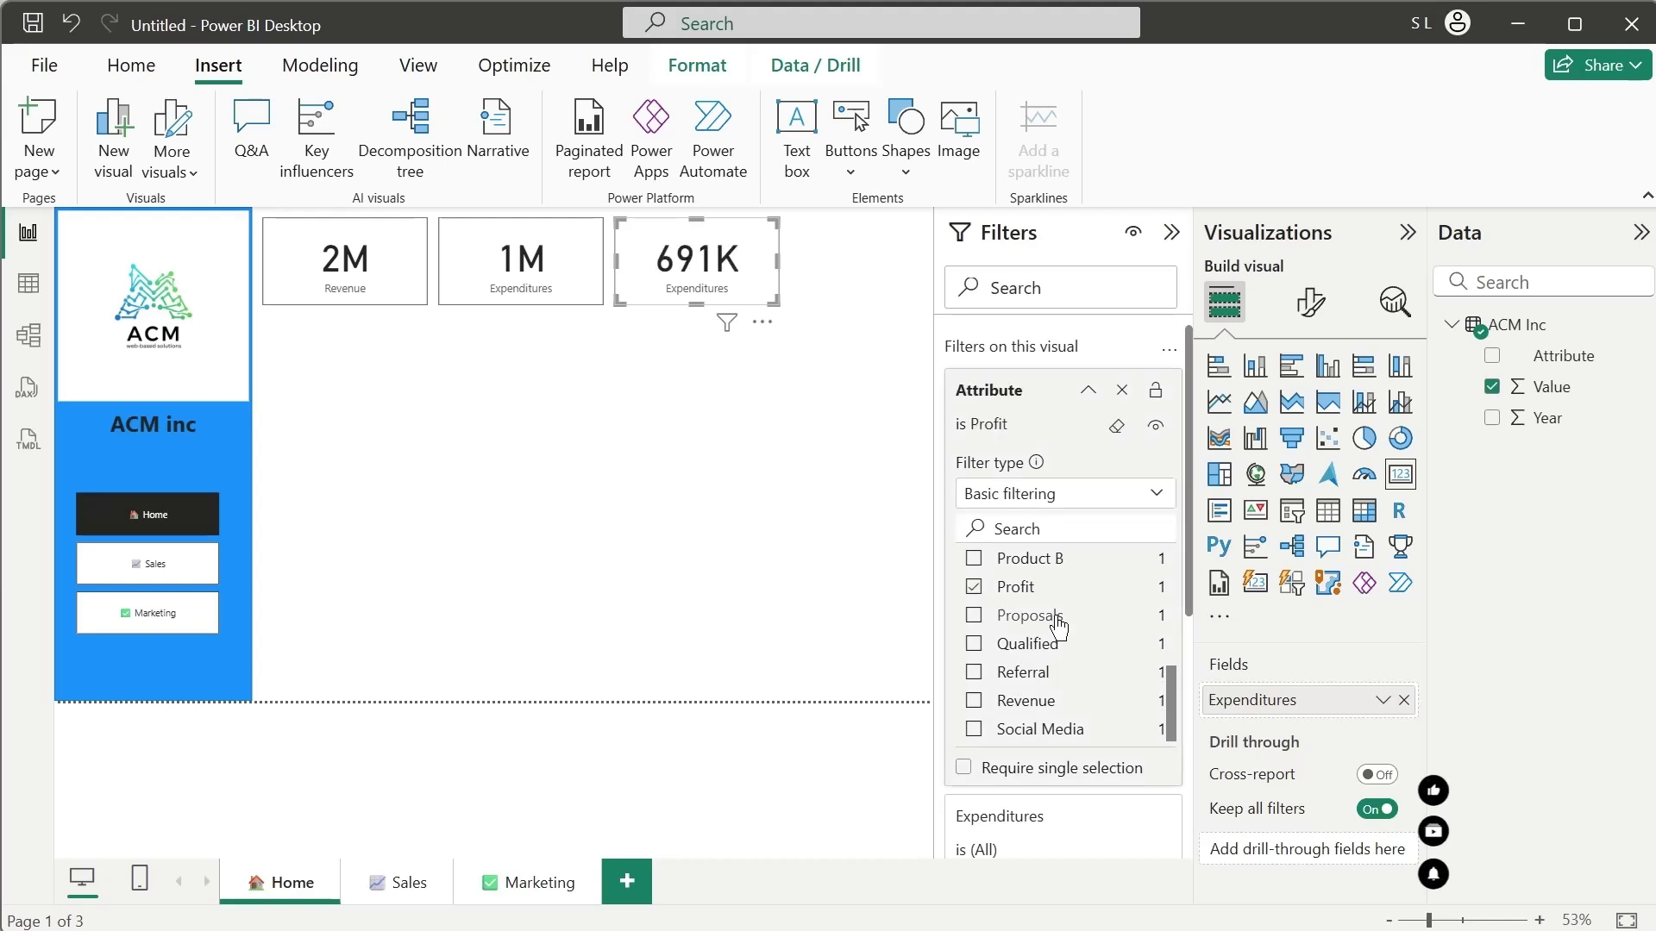
pyautogui.click(1089, 393)
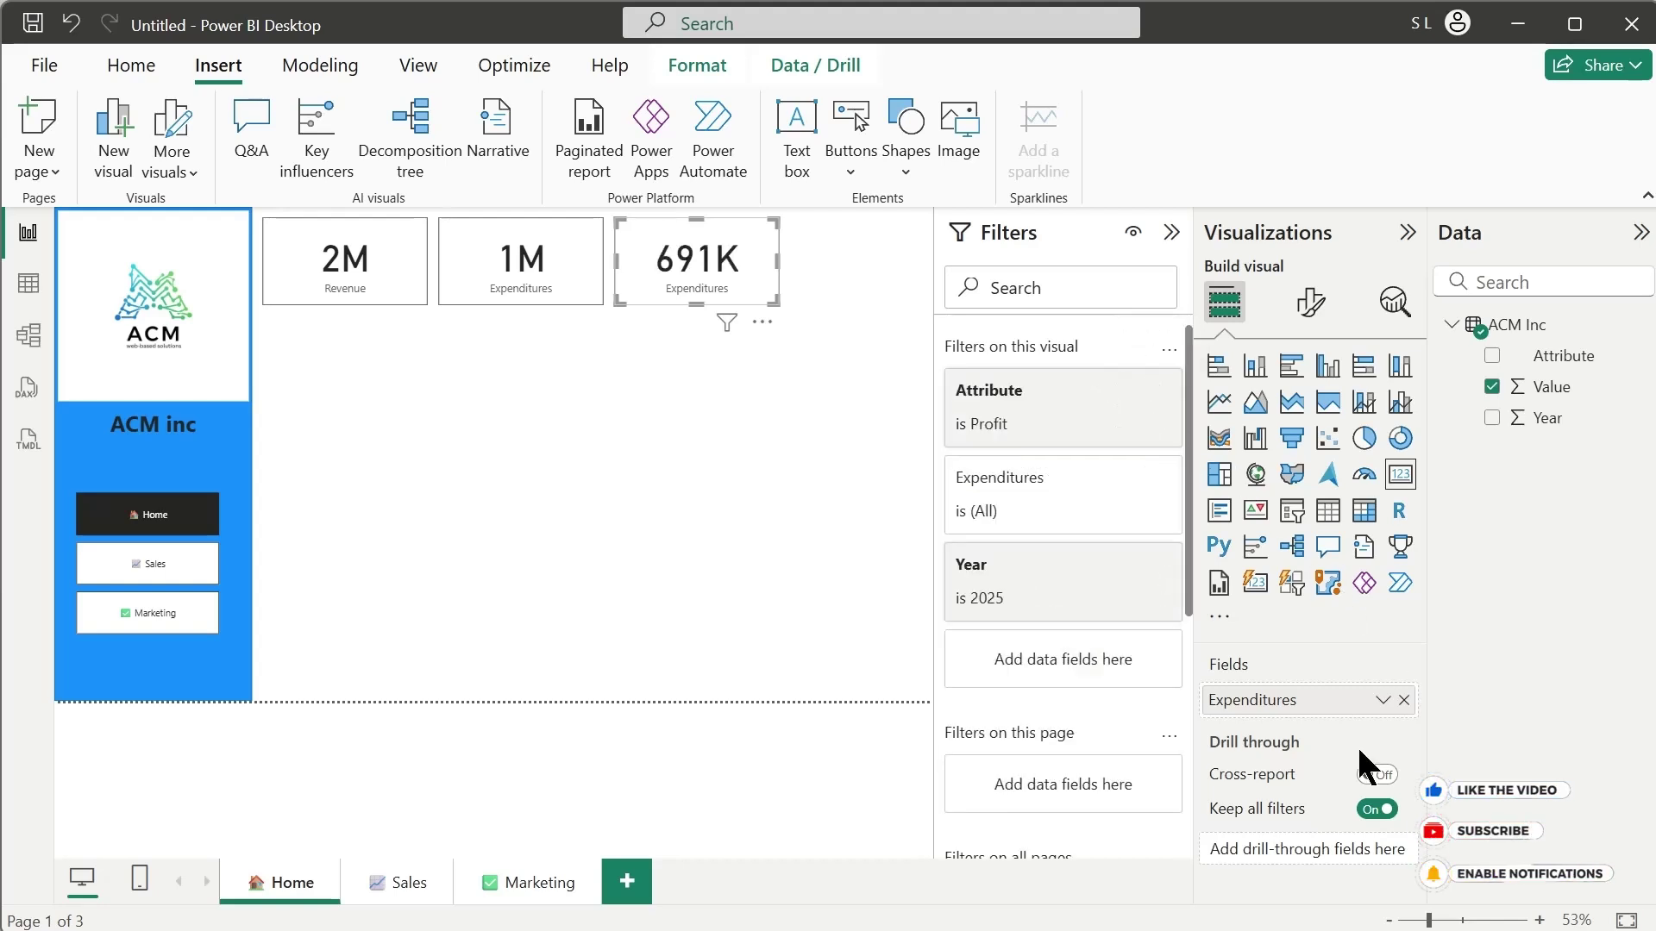
pyautogui.doubleClick(1313, 704)
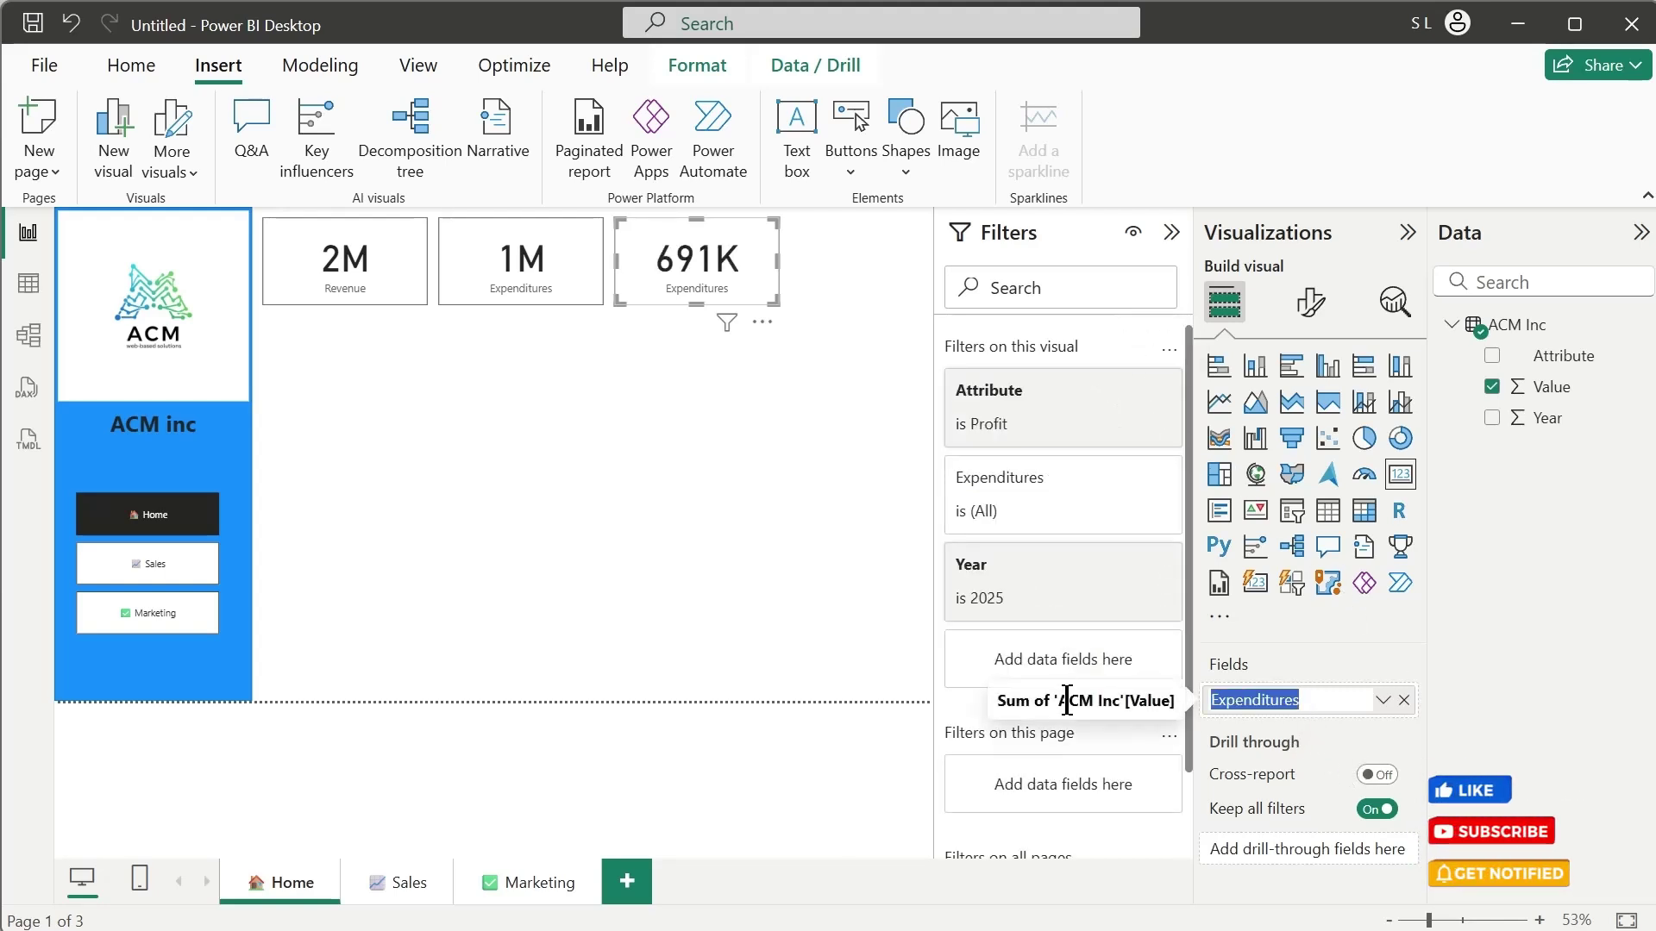
pyautogui.write('Profit')
pyautogui.press('Return')
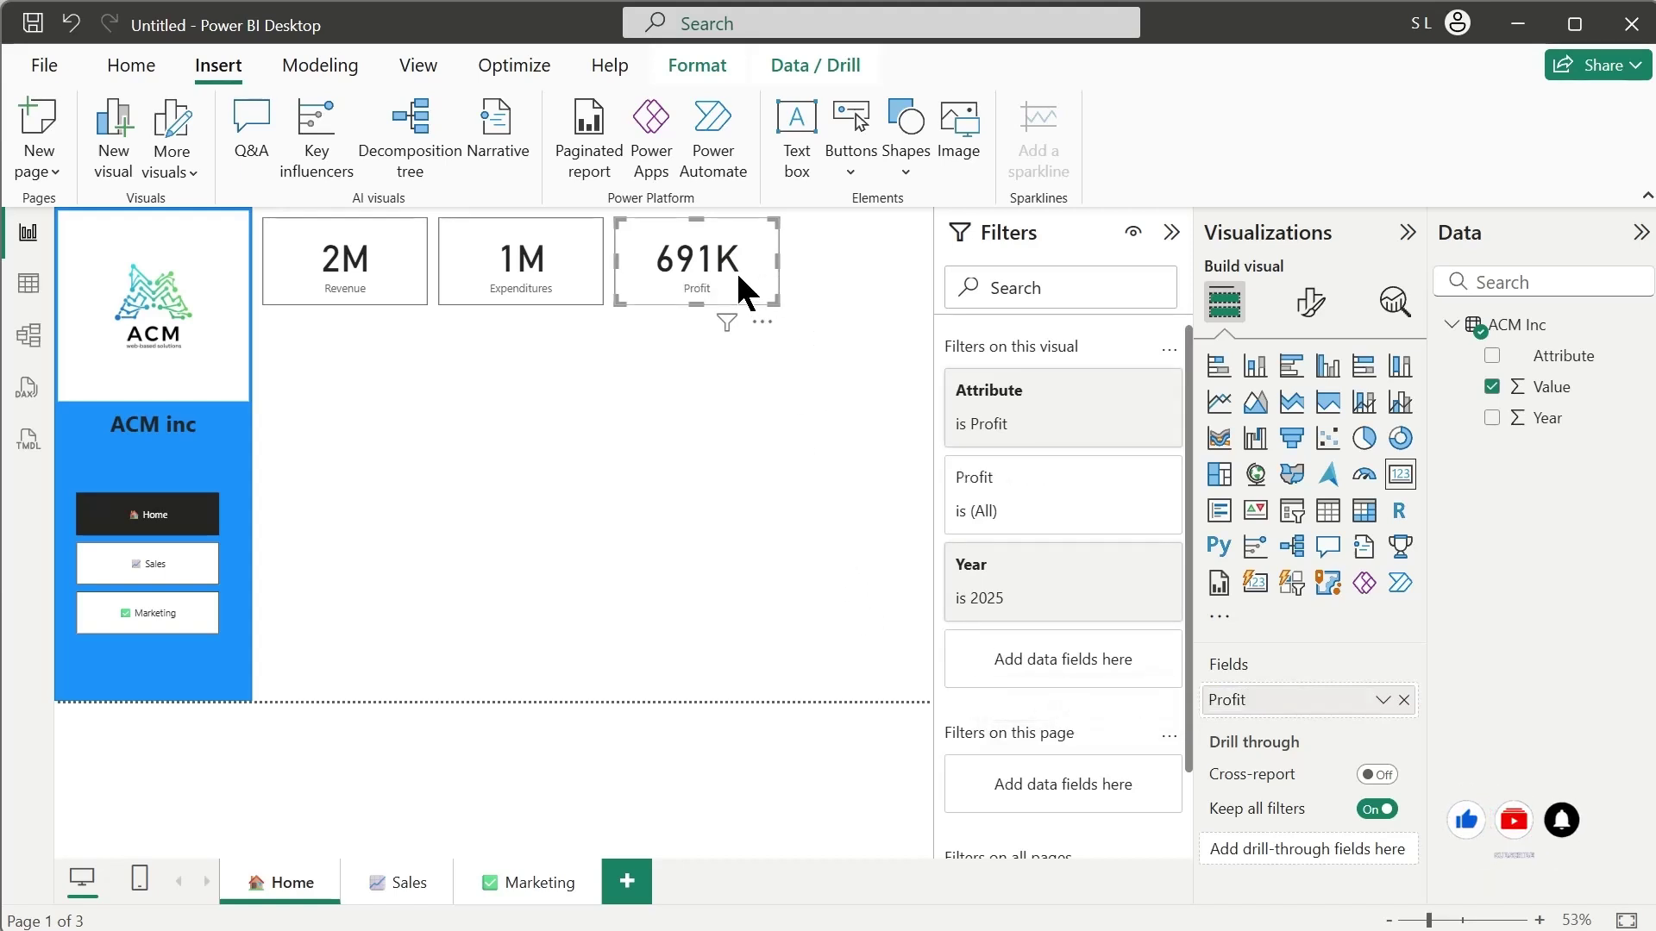
# Step: Paste a copy of the Profit card beside it and resize it to fit the row
pyautogui.hotkey('ctrl', 'c')
pyautogui.hotkey('ctrl', 'v')
pyautogui.moveTo(736, 272); pyautogui.dragTo(878, 281)
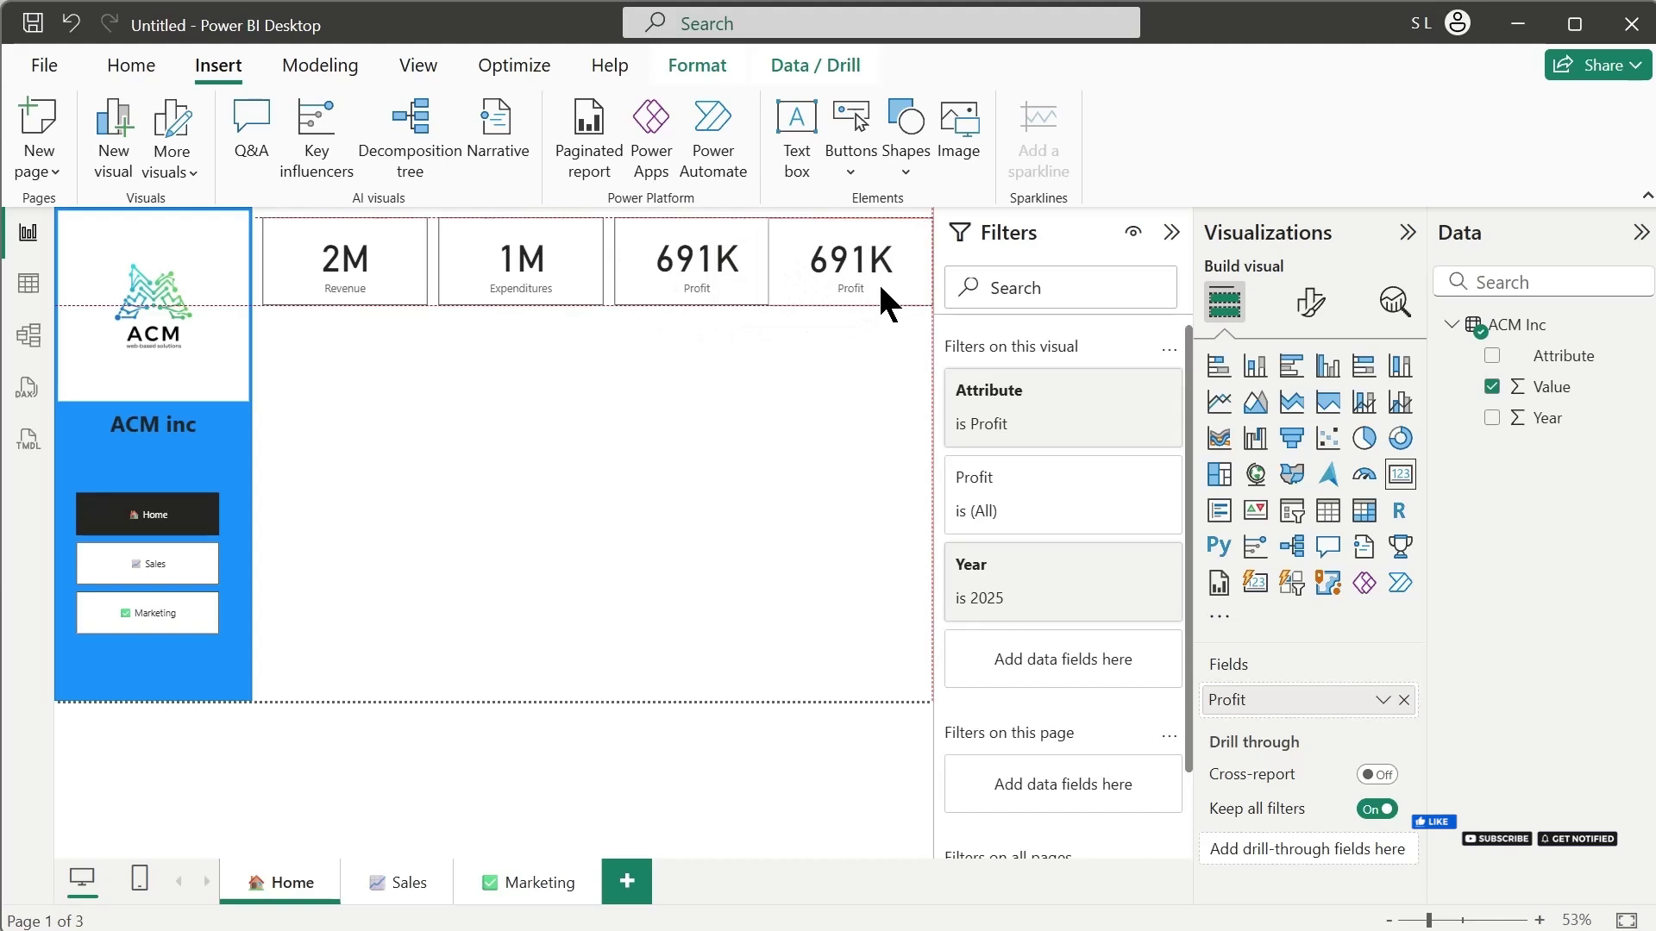
pyautogui.moveTo(776, 281); pyautogui.dragTo(780, 275)
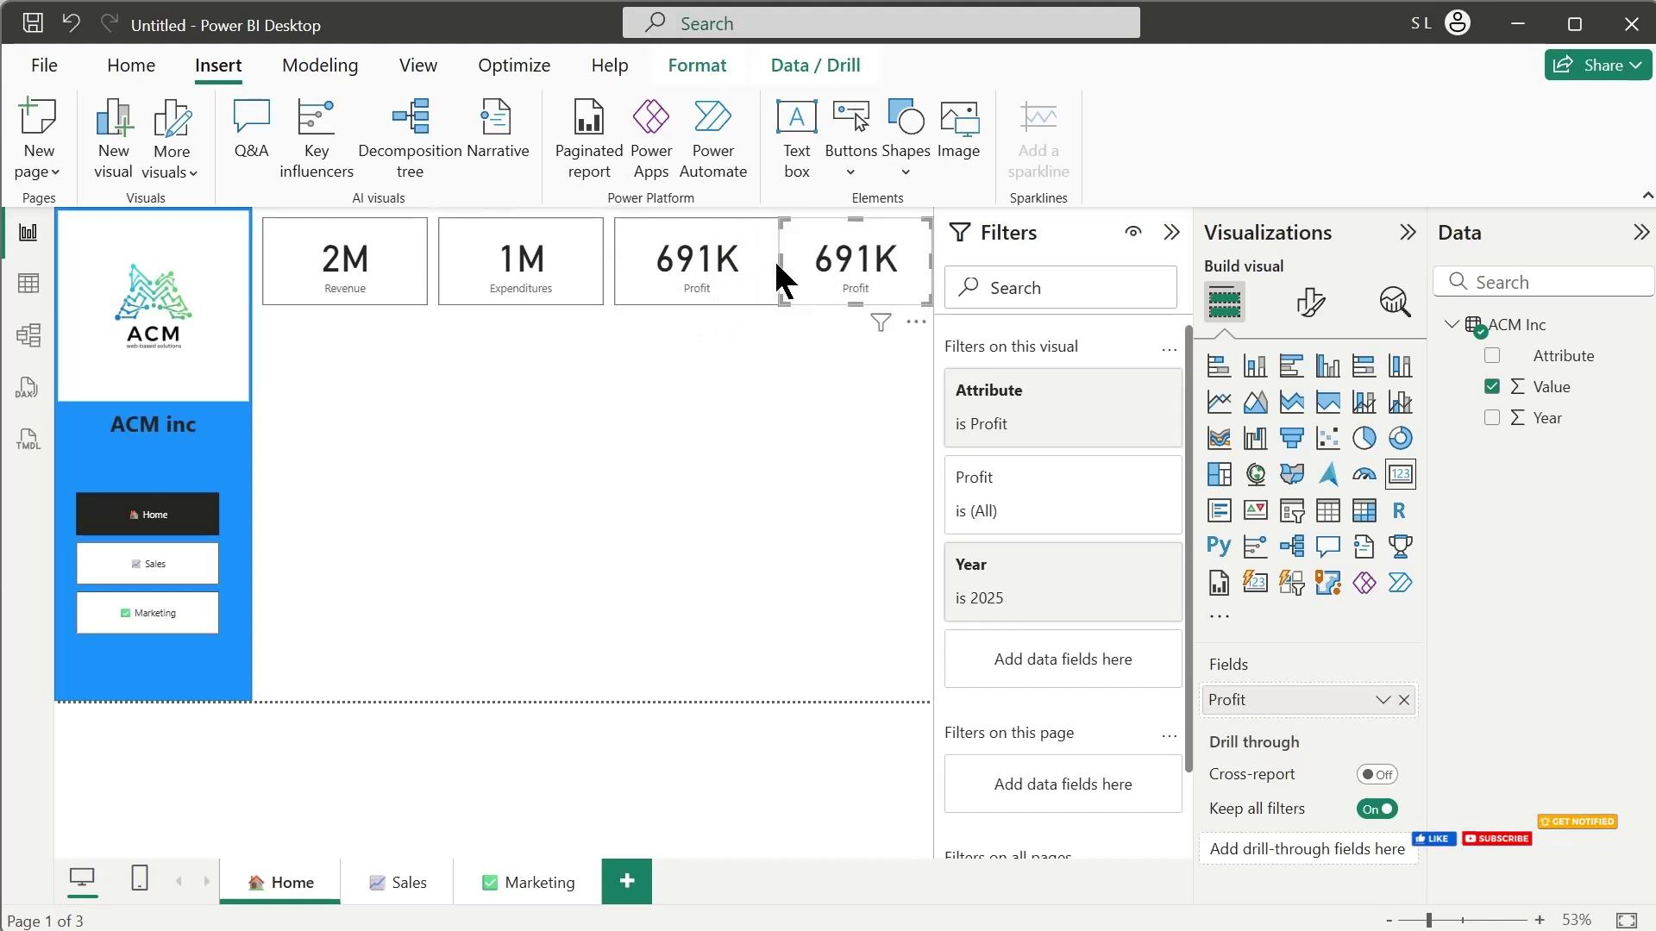
# Step: Filter the fourth card to Customers only and rename its field to Customers
pyautogui.click(820, 288)
pyautogui.click(1129, 406)
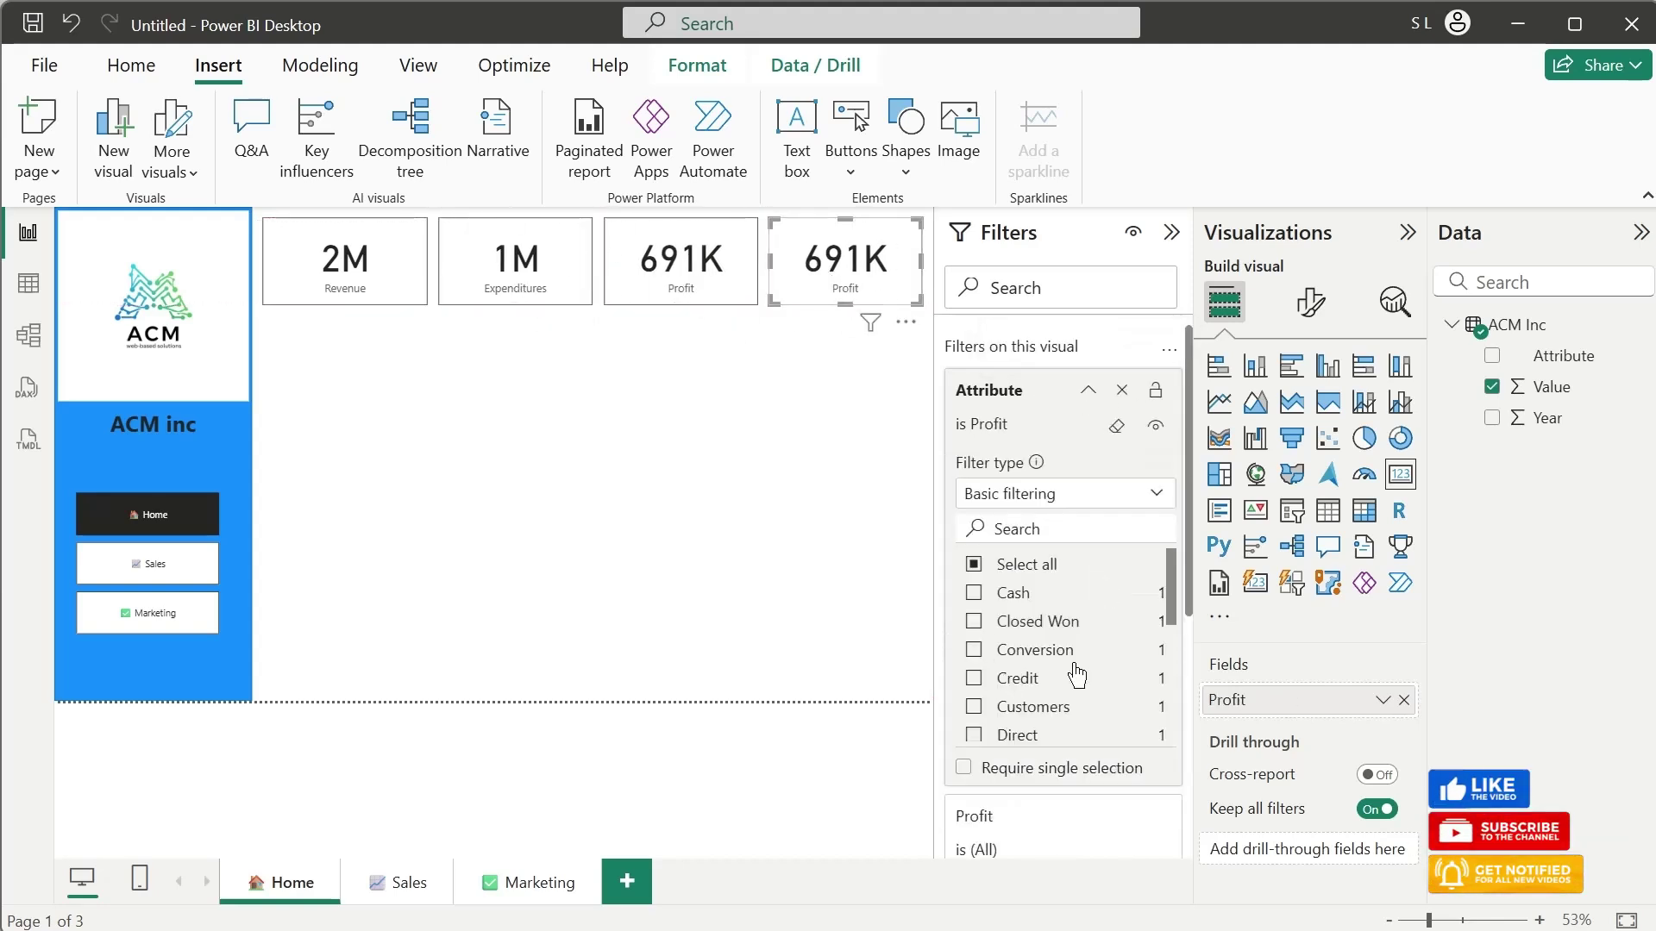
pyautogui.click(973, 564)
pyautogui.scroll(-2, 1105, 643)
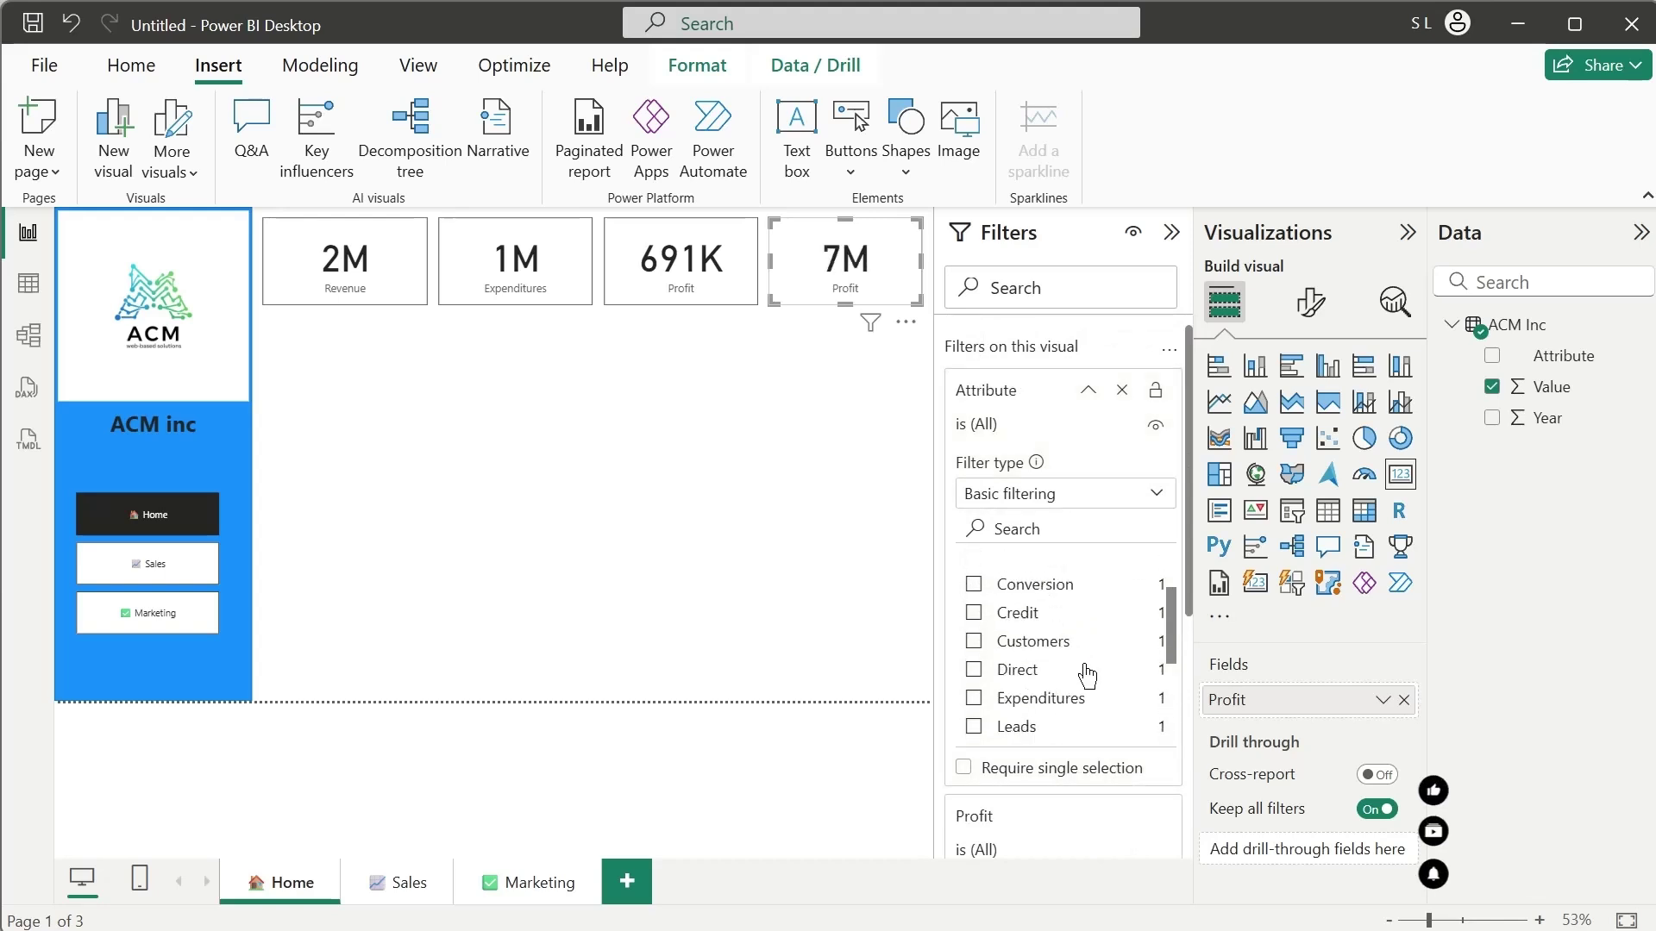
pyautogui.scroll(2, 1035, 681)
pyautogui.click(974, 709)
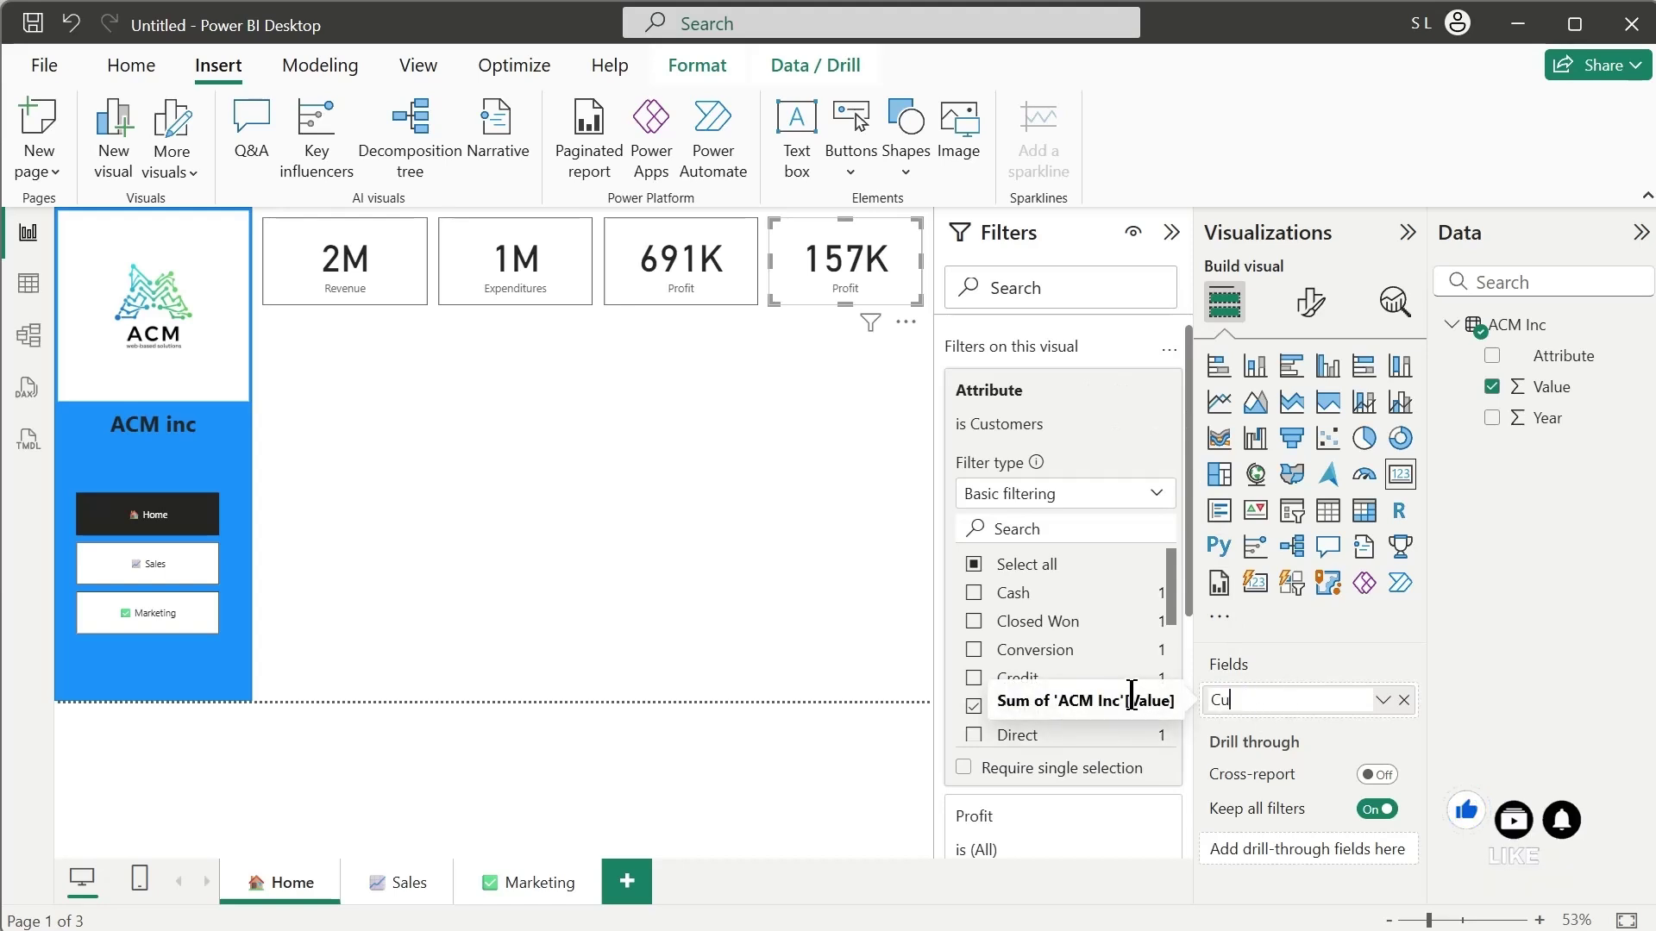
pyautogui.write('ers')
pyautogui.press('Return')
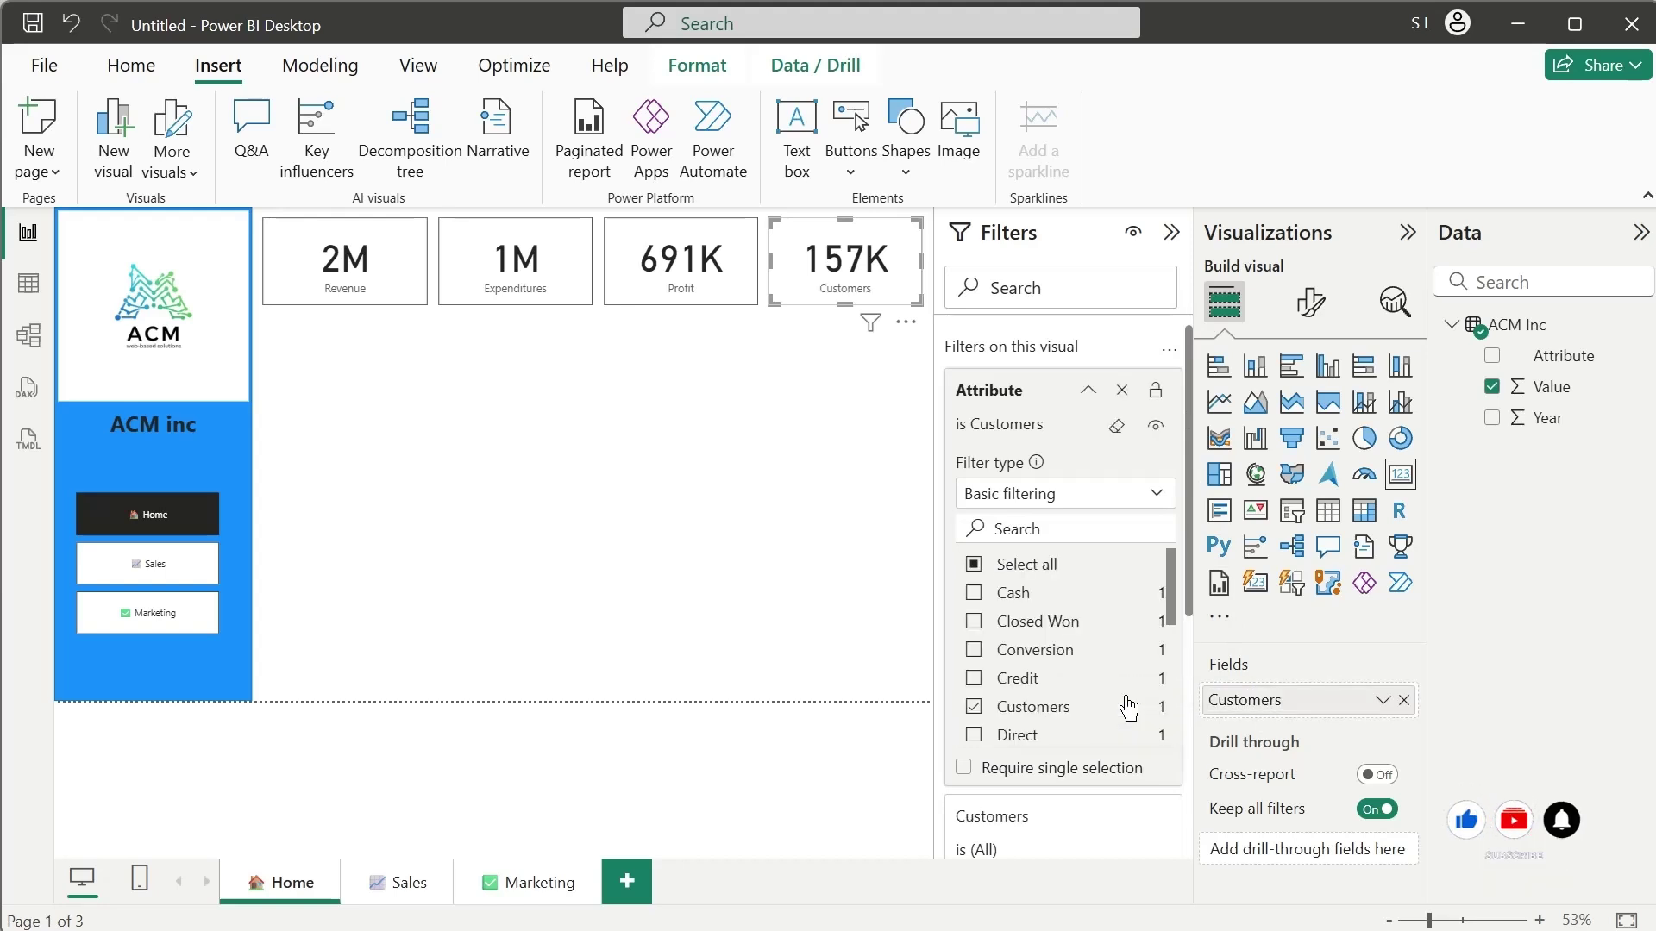
pyautogui.click(649, 498)
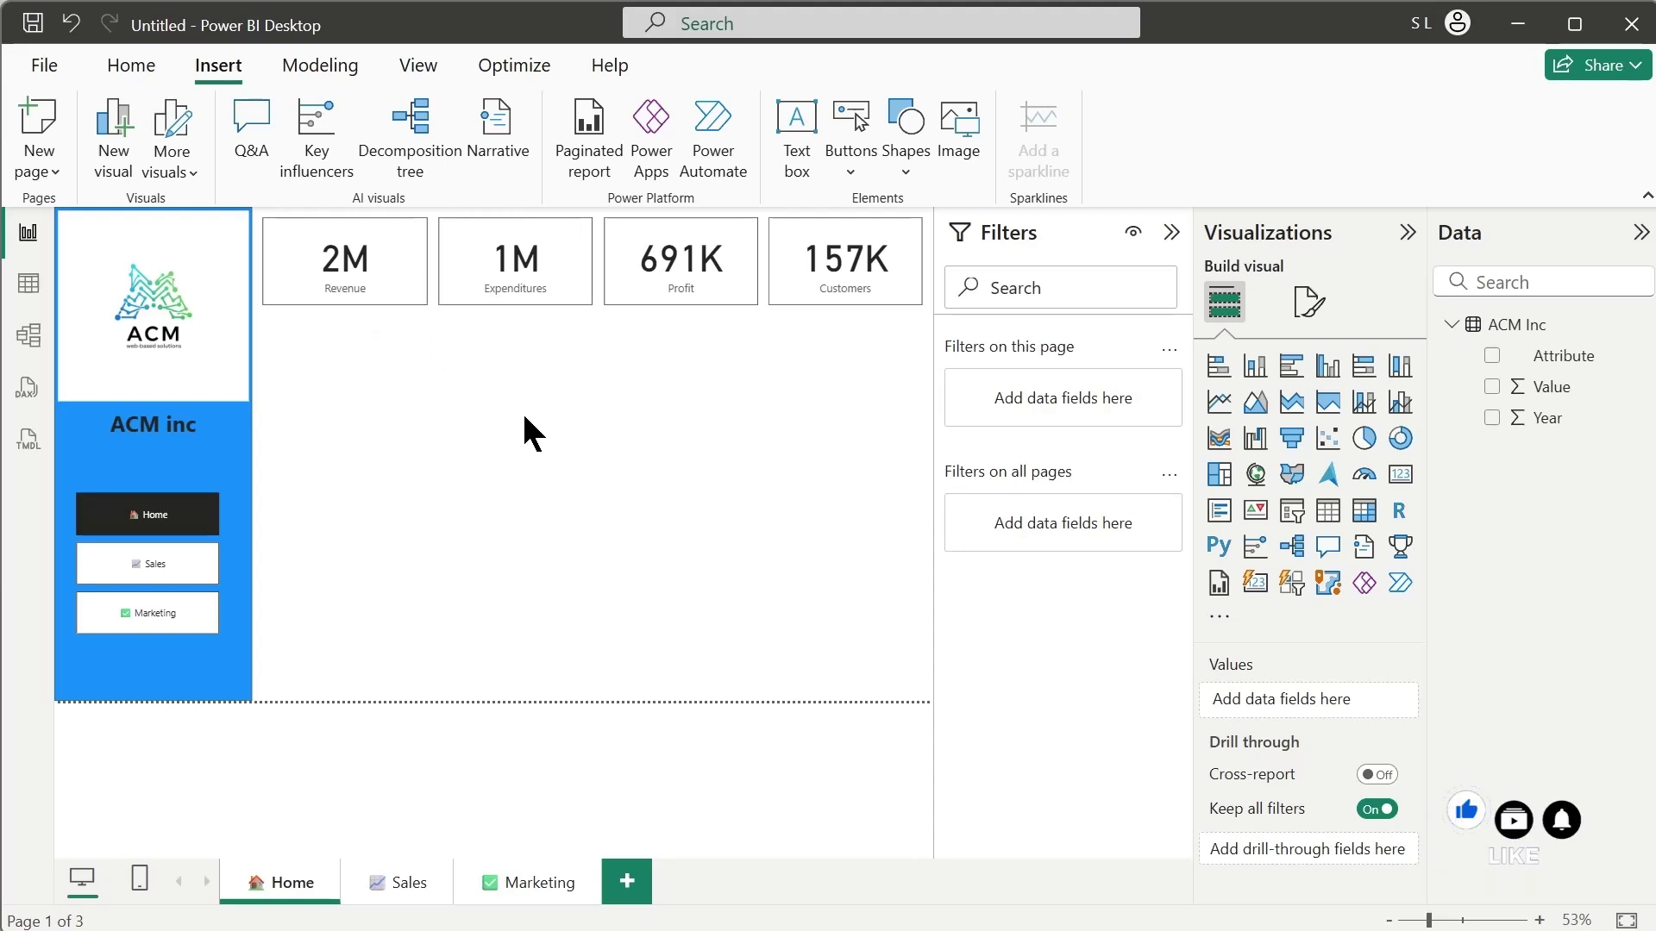
# Step: Copy the Revenue card below the row as an enlarged clustered column chart with Year on the x-axis
pyautogui.click(370, 288)
pyautogui.moveTo(370, 288); pyautogui.dragTo(367, 385)
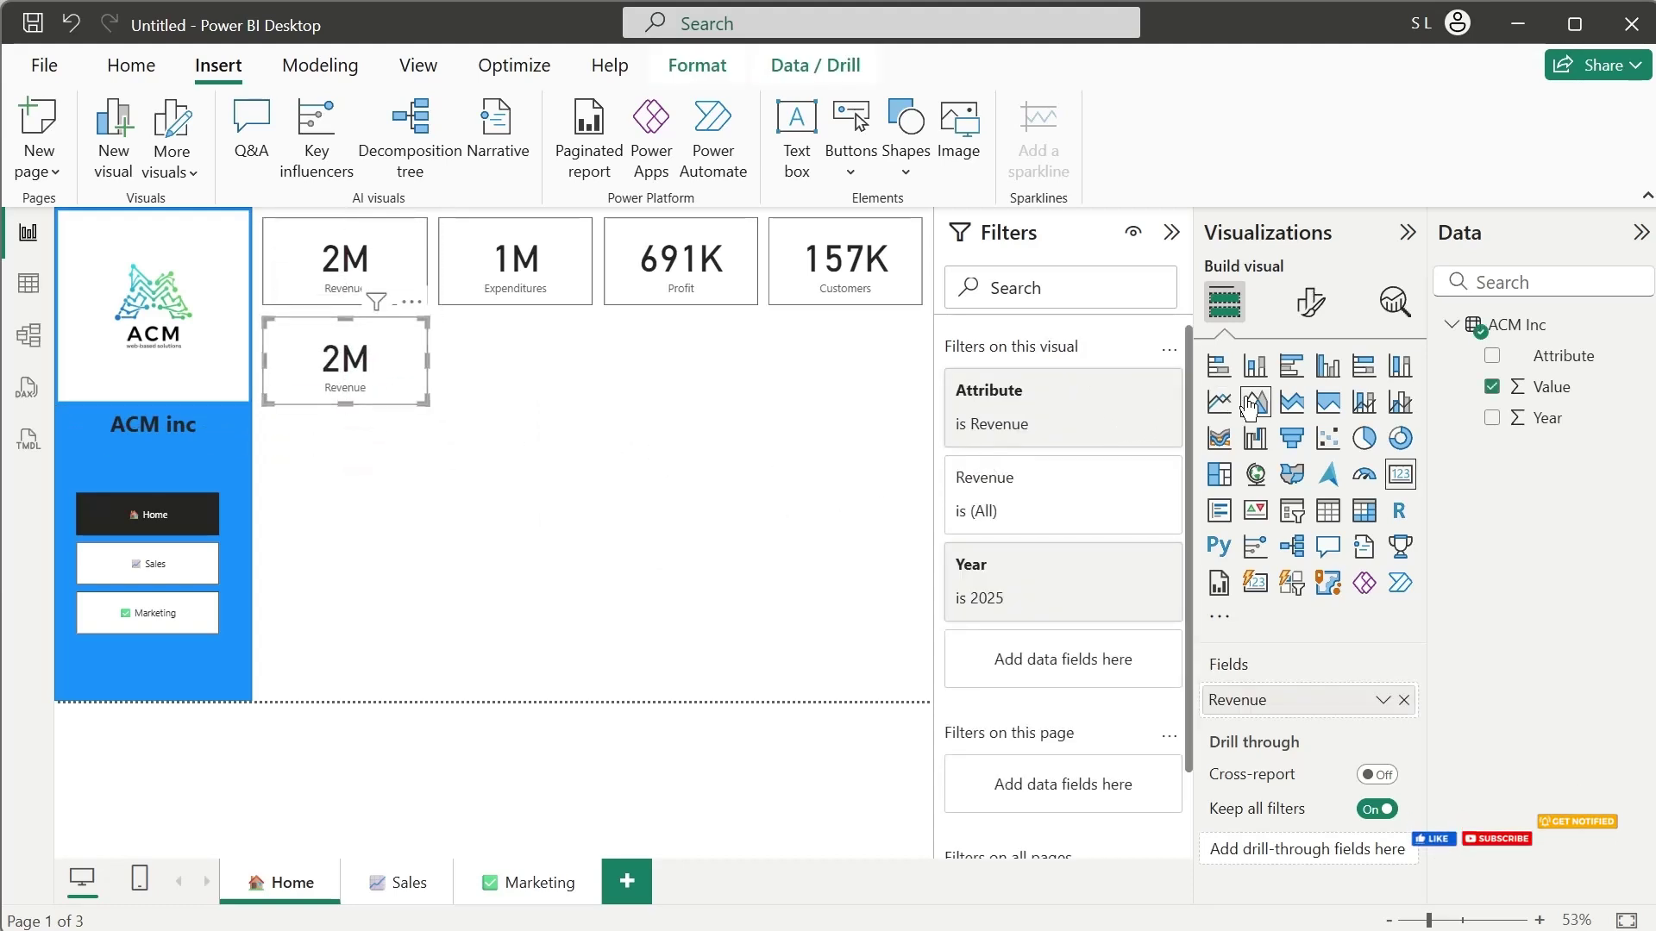
pyautogui.click(1327, 371)
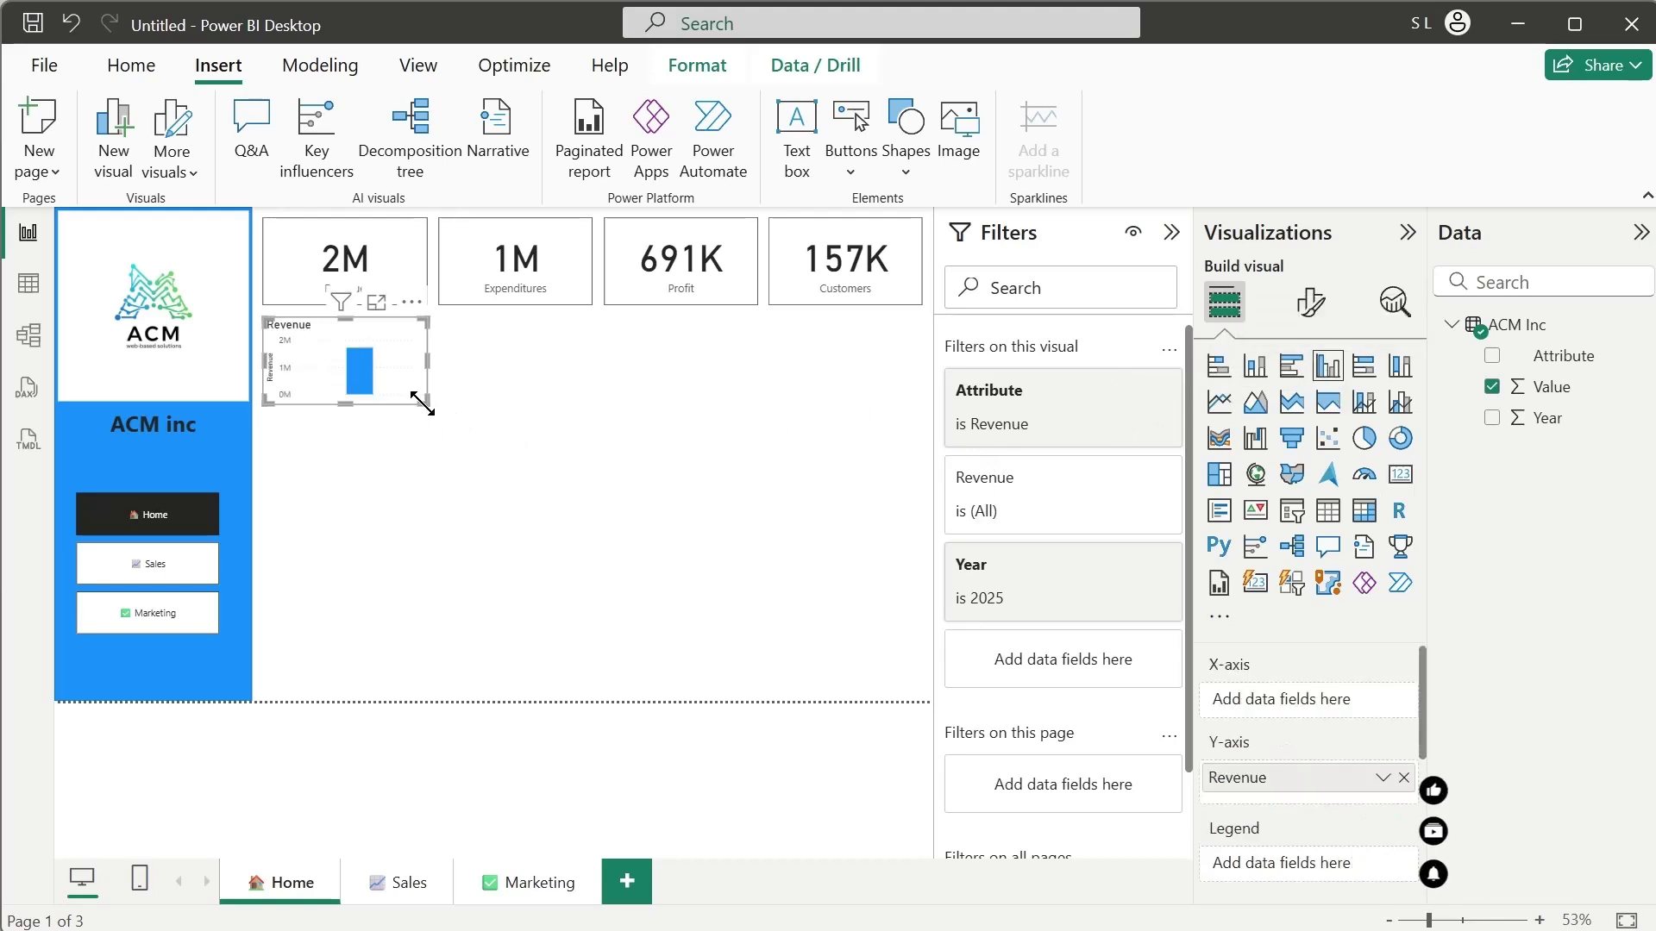
pyautogui.moveTo(428, 402); pyautogui.dragTo(587, 680)
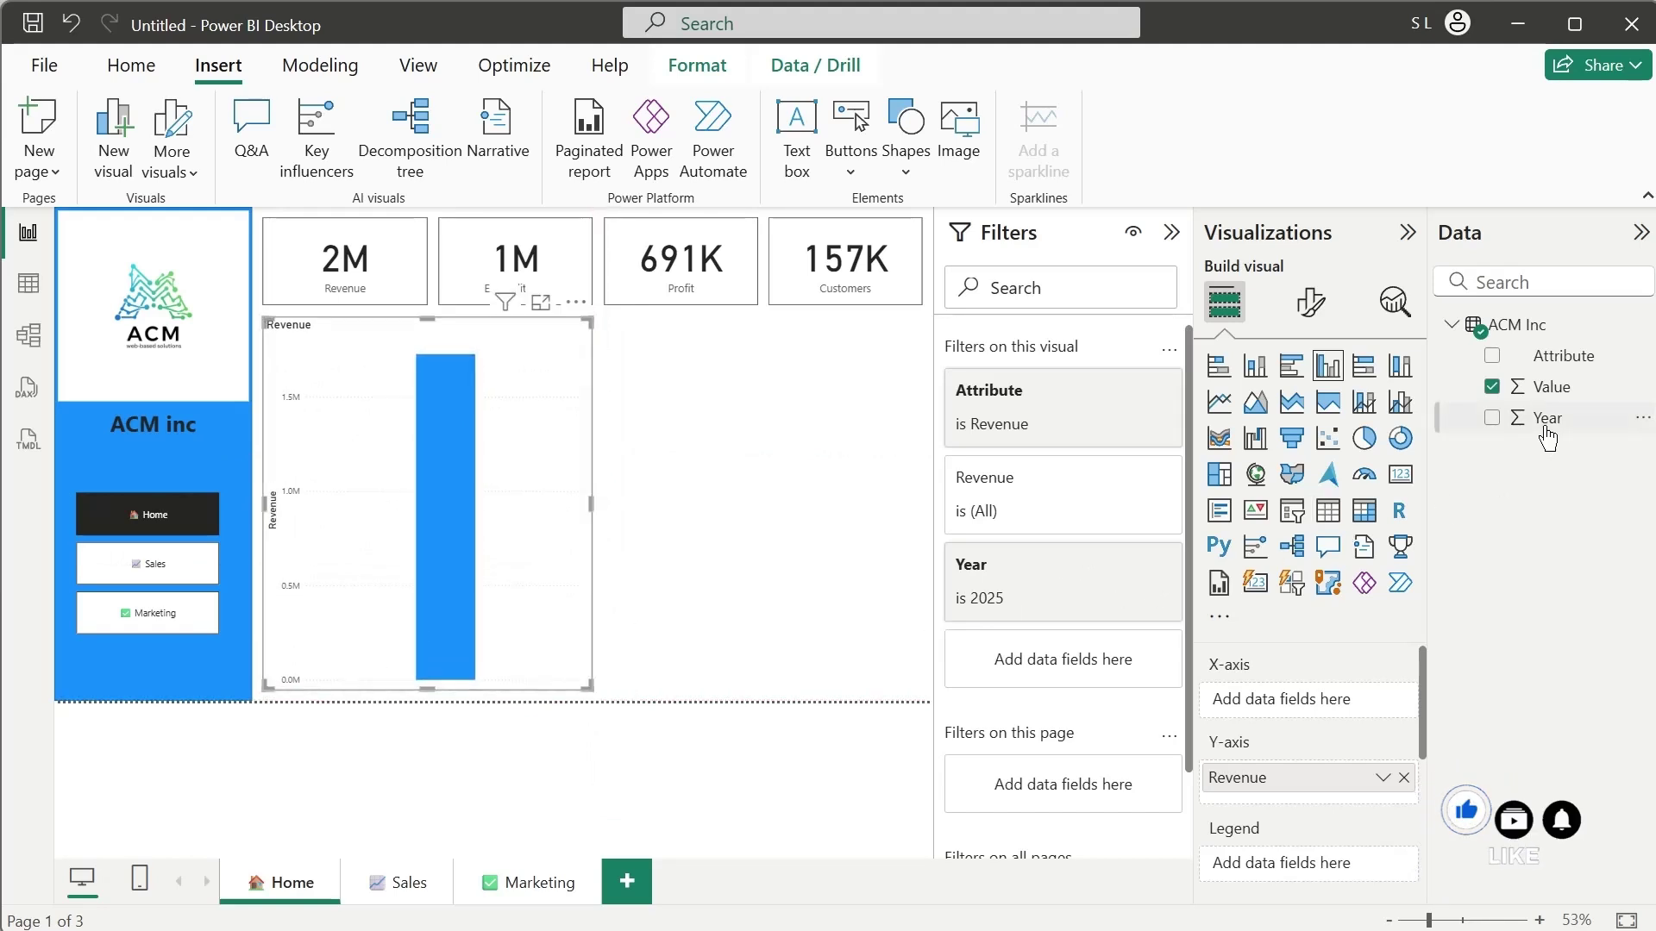
pyautogui.moveTo(1548, 437); pyautogui.dragTo(1311, 707)
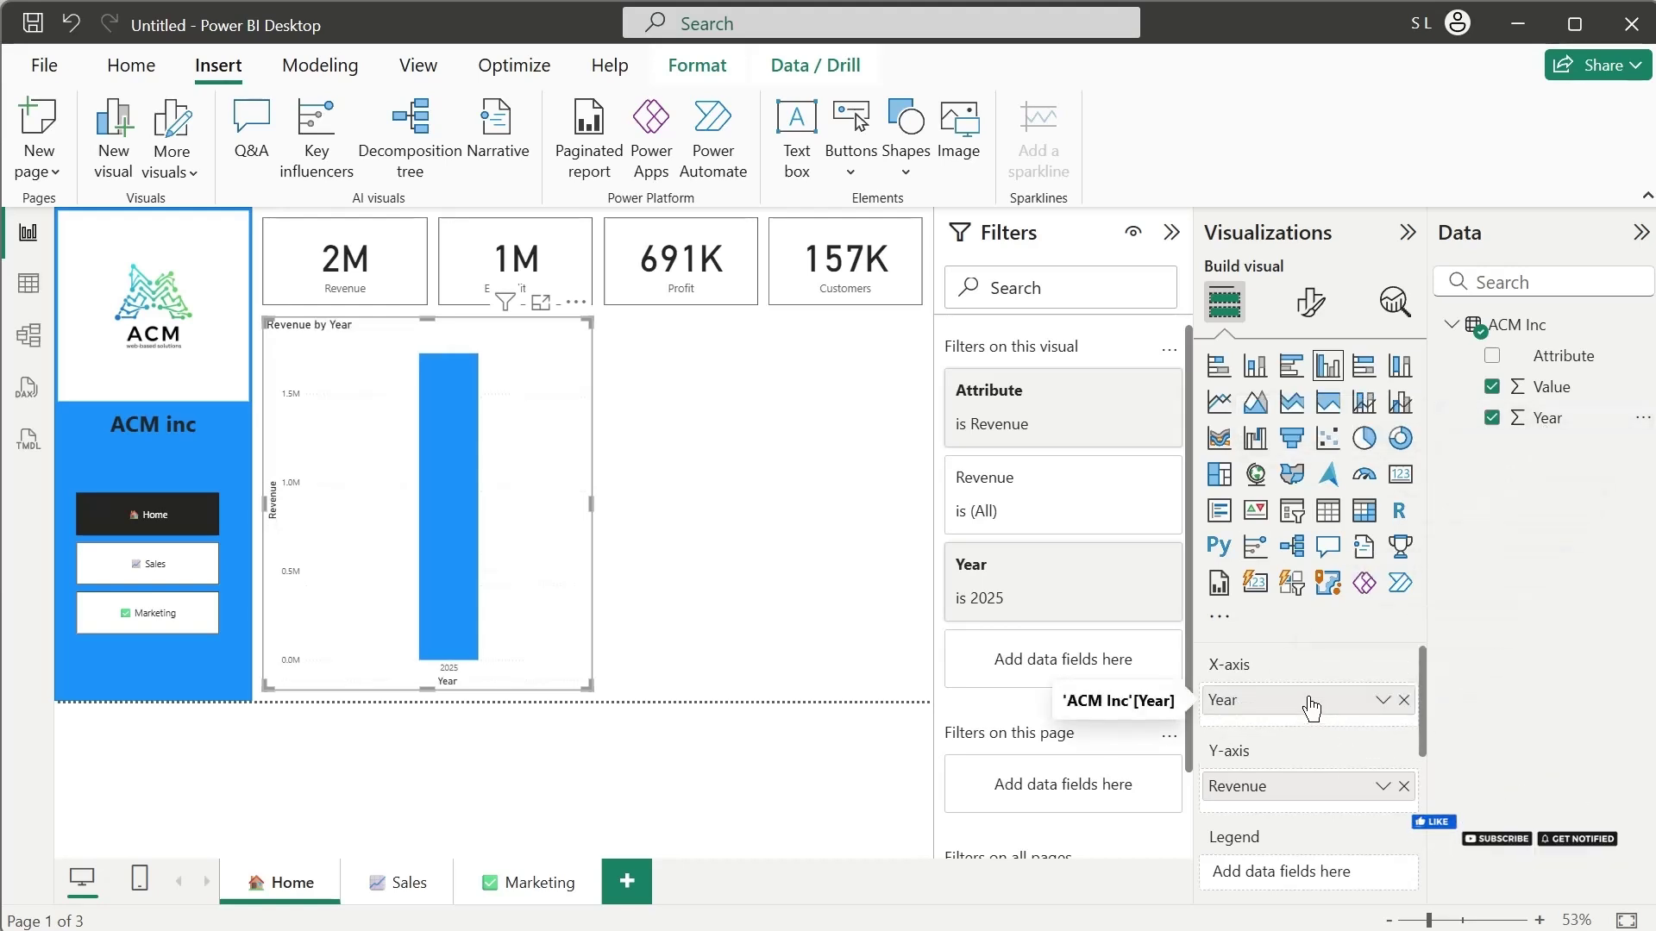
# Step: Filter the chart's Attribute to Revenue and Expenditures and include all years
pyautogui.click(1088, 390)
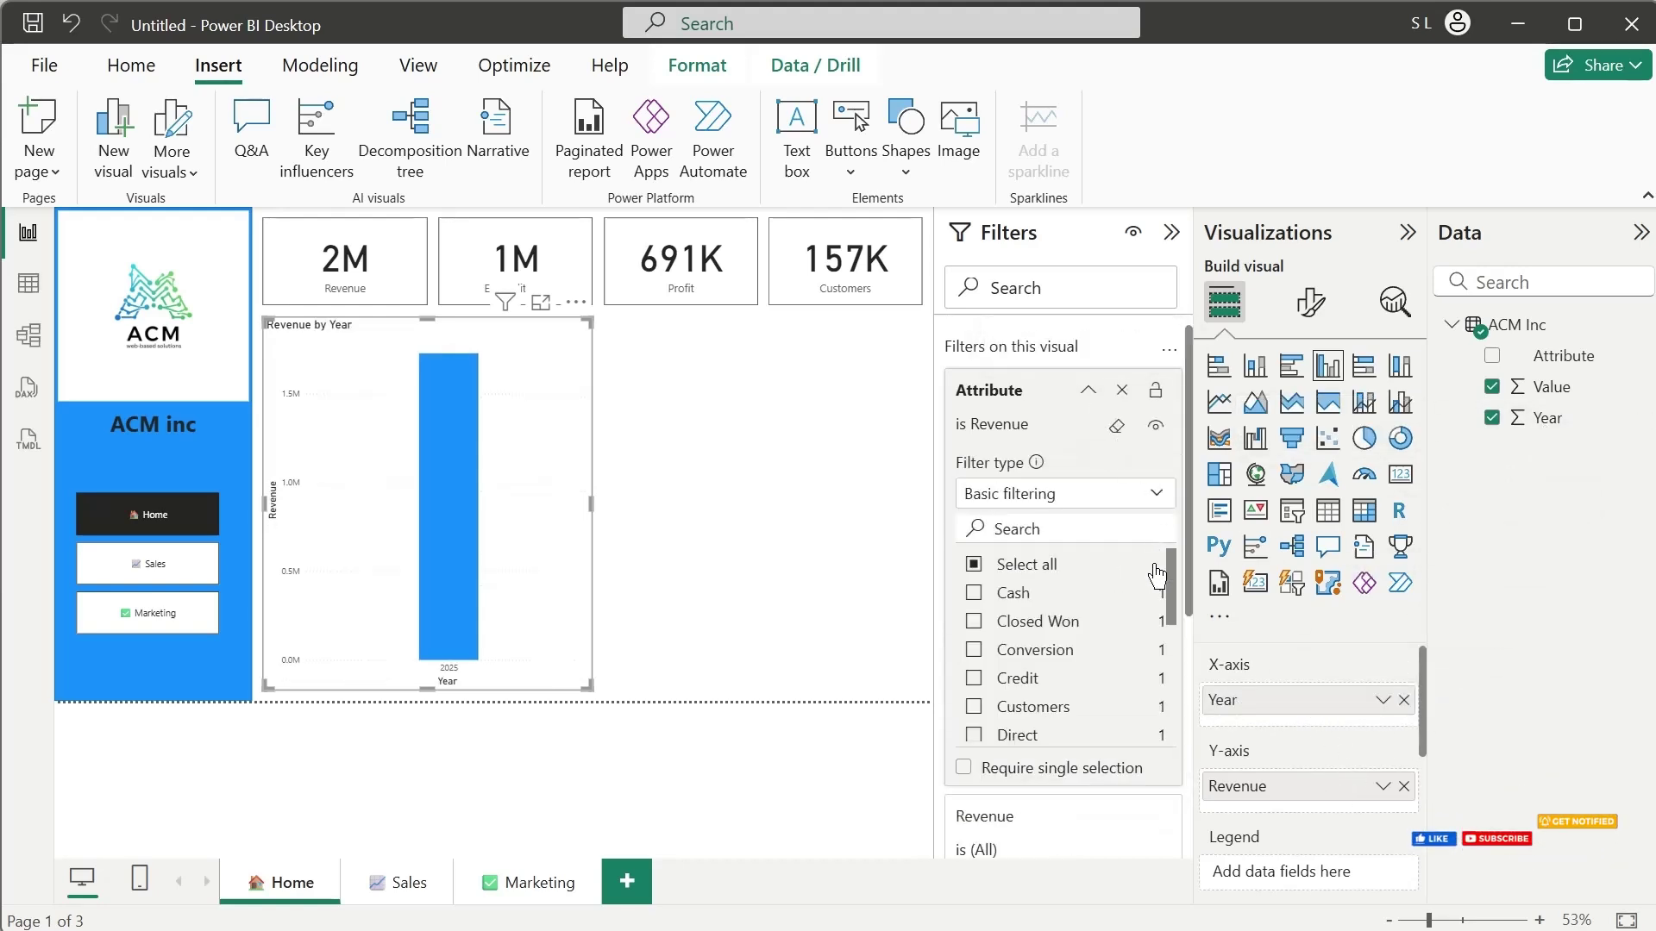
pyautogui.moveTo(1171, 587); pyautogui.dragTo(1172, 643)
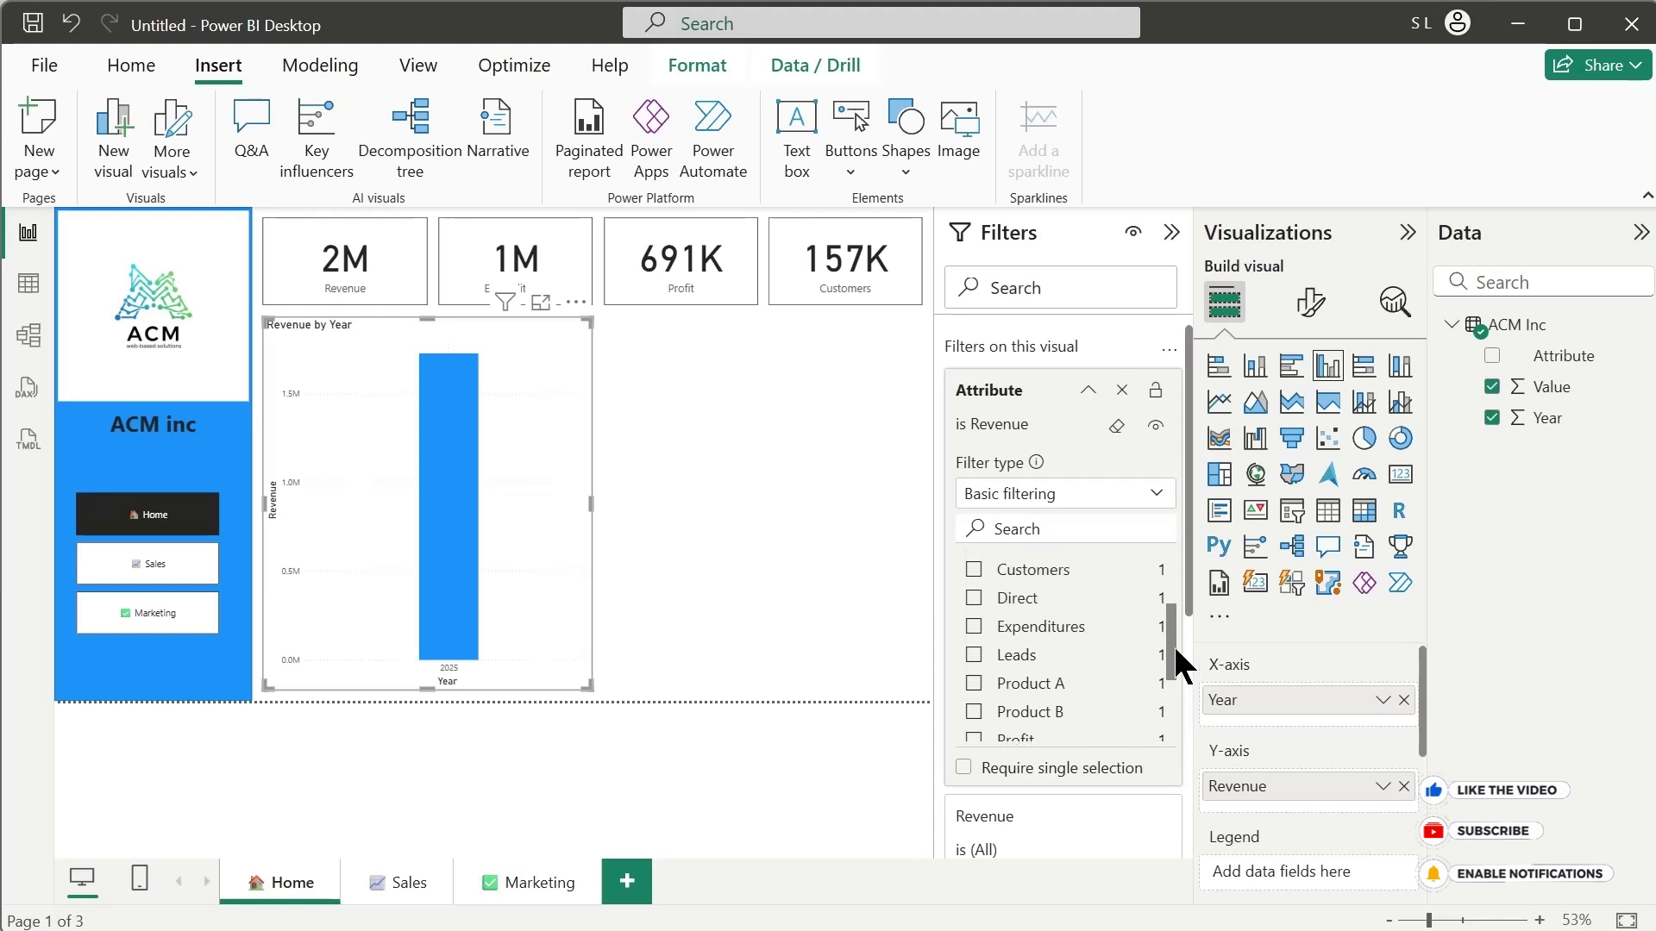
pyautogui.click(974, 626)
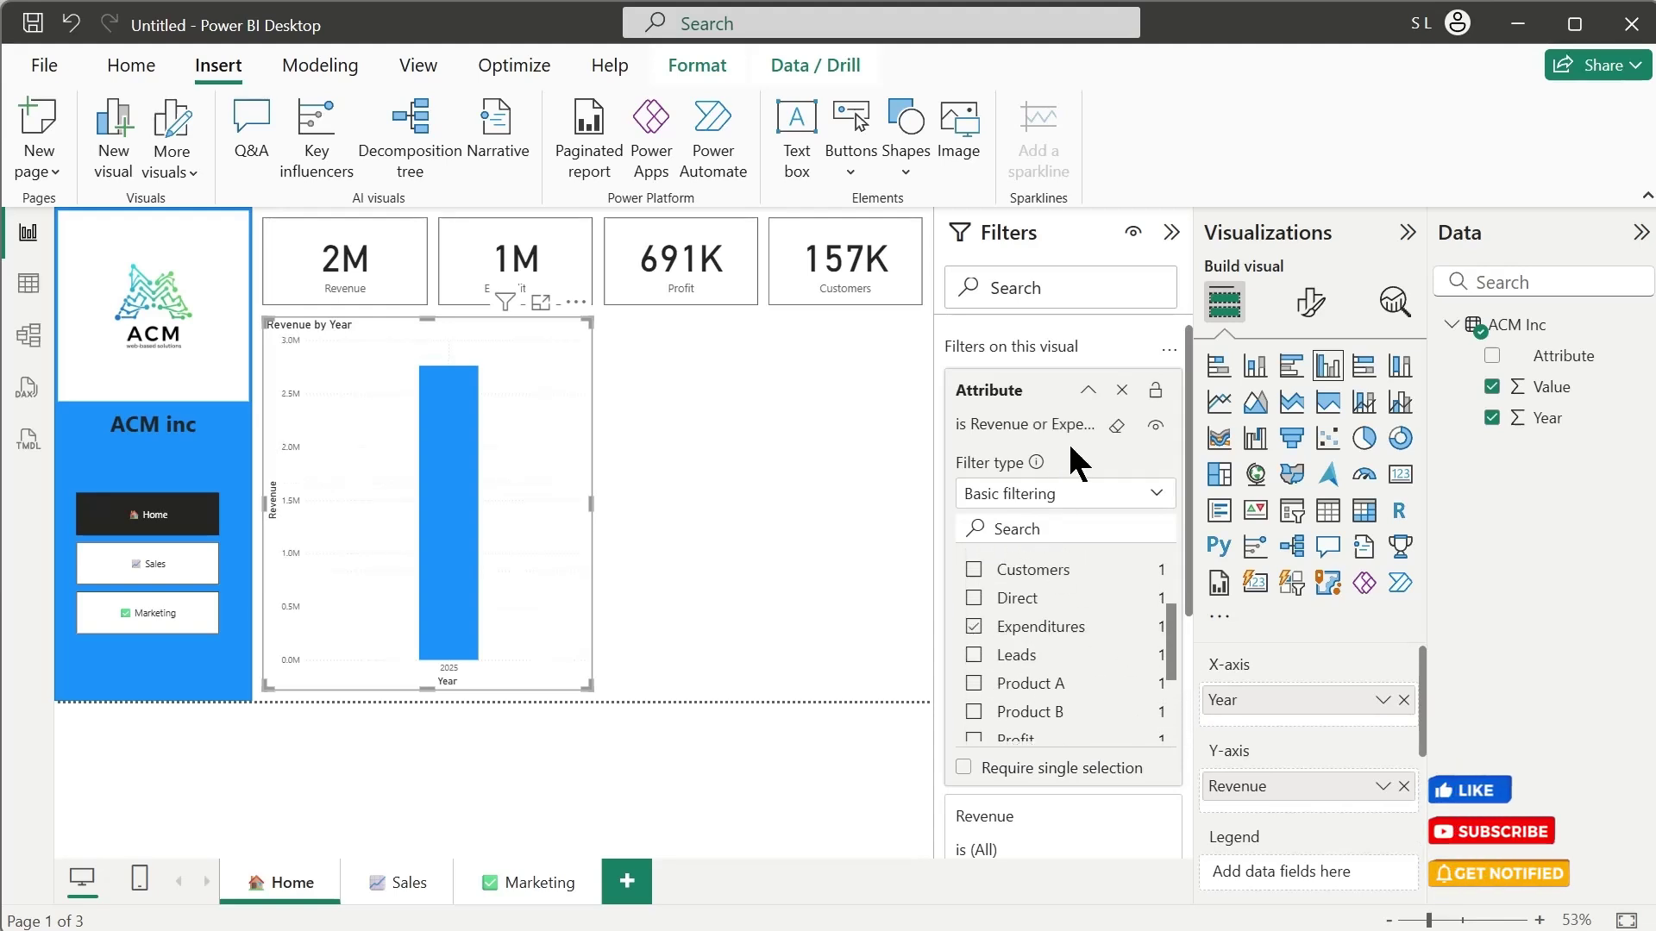
pyautogui.click(1089, 392)
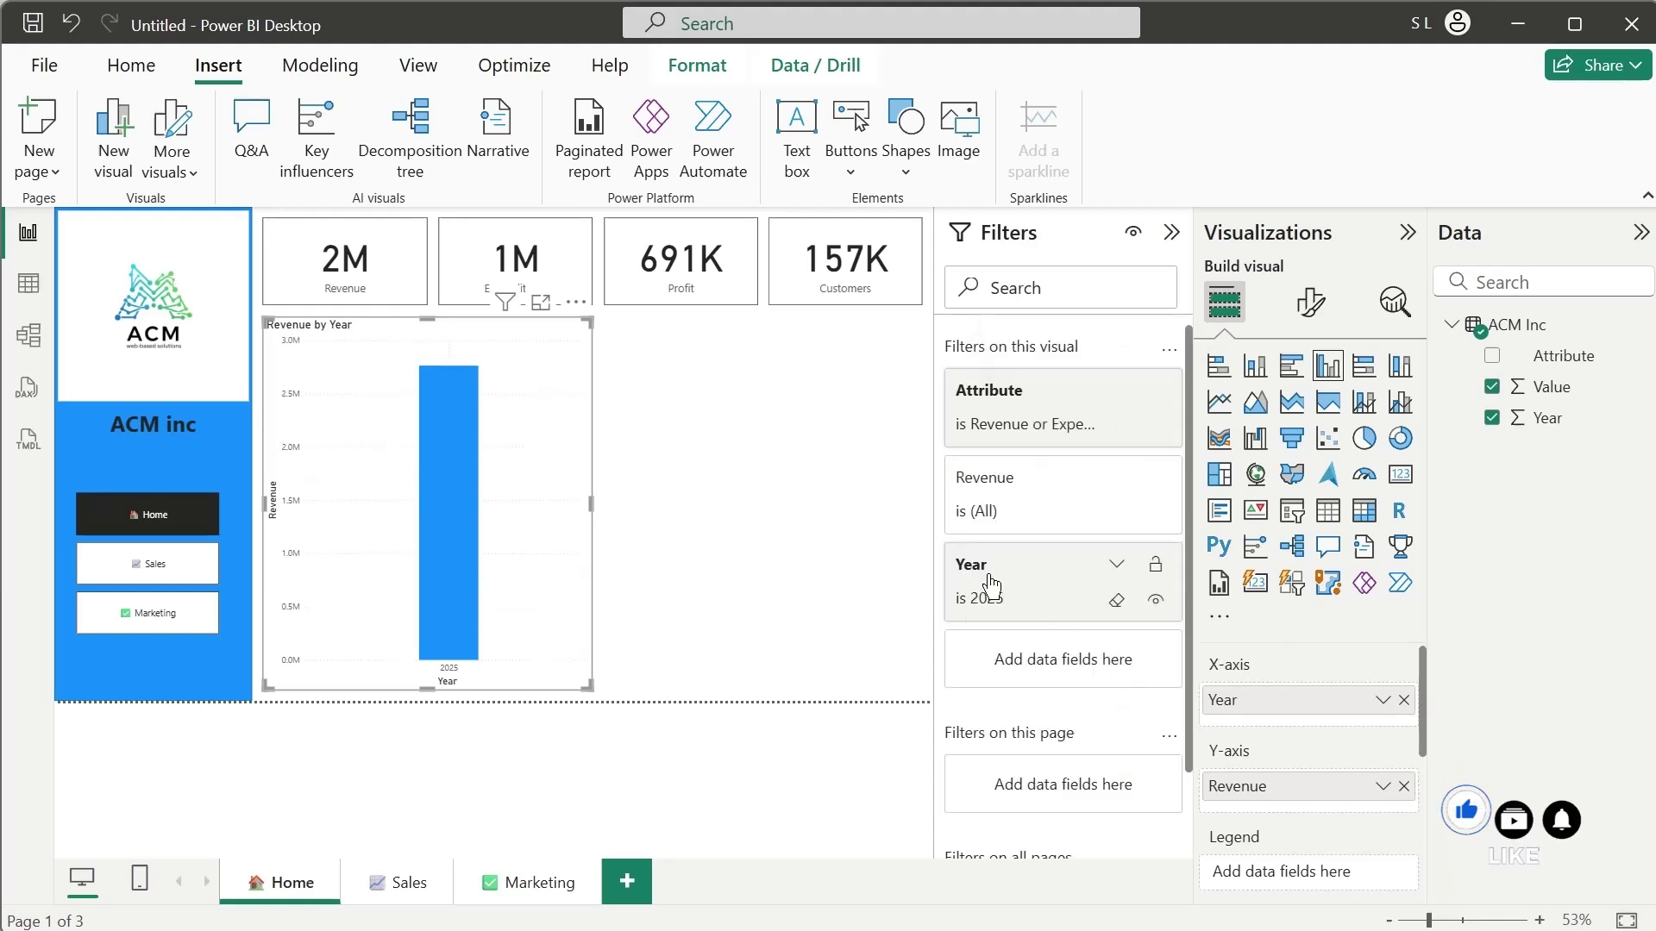
pyautogui.click(1117, 564)
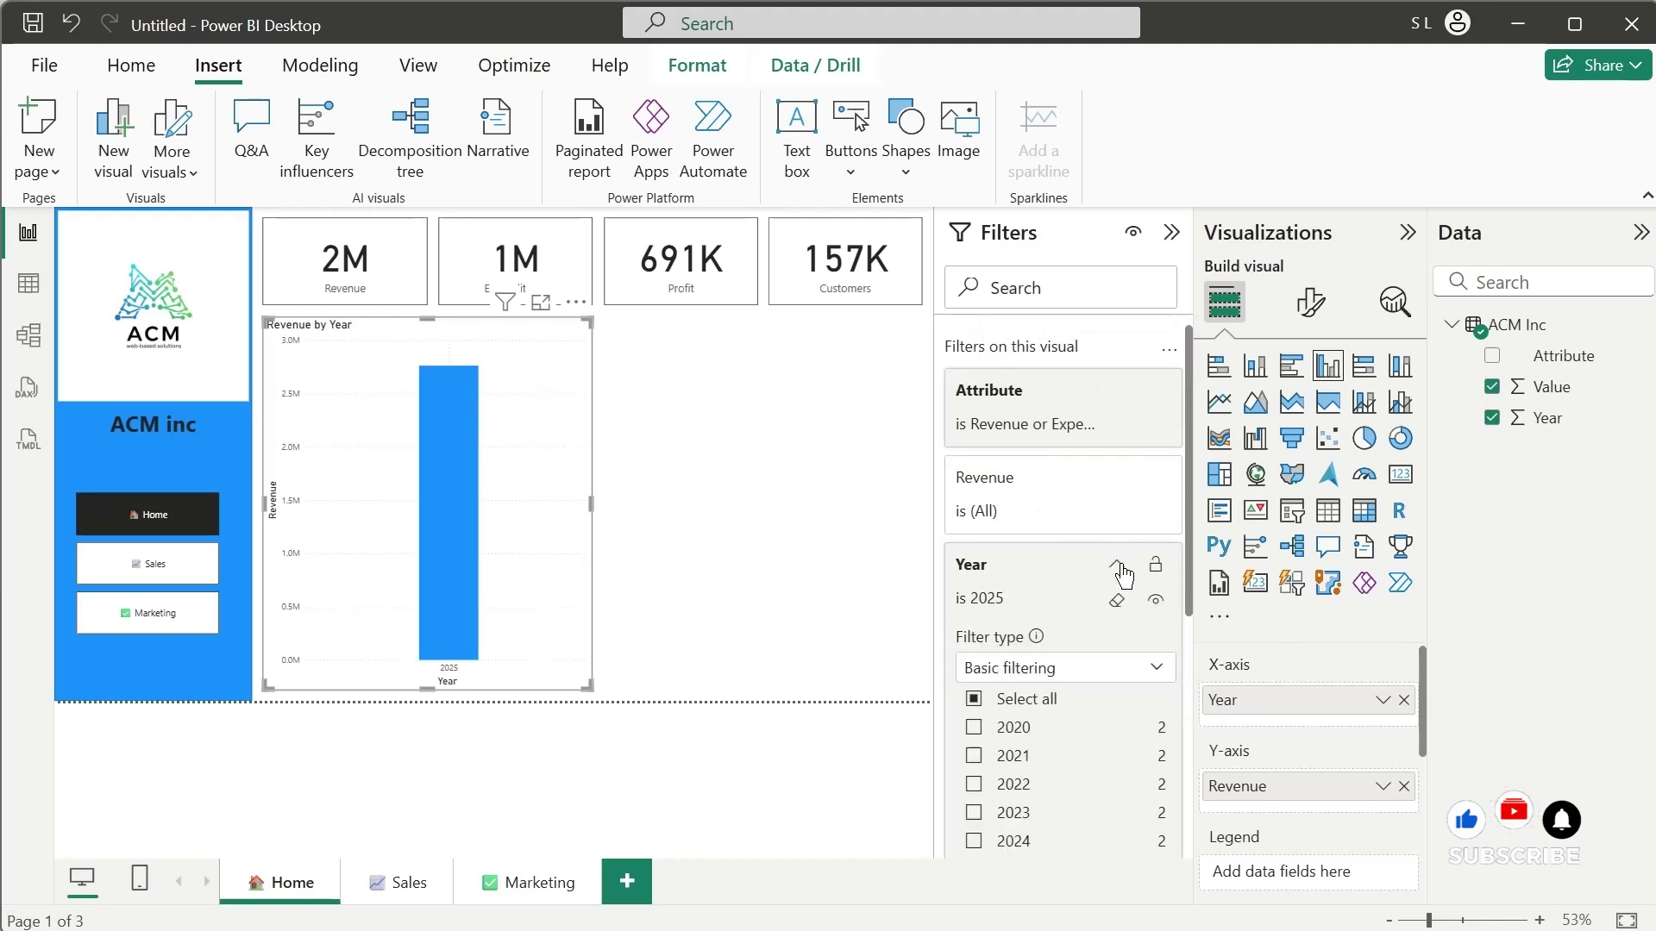
pyautogui.click(974, 698)
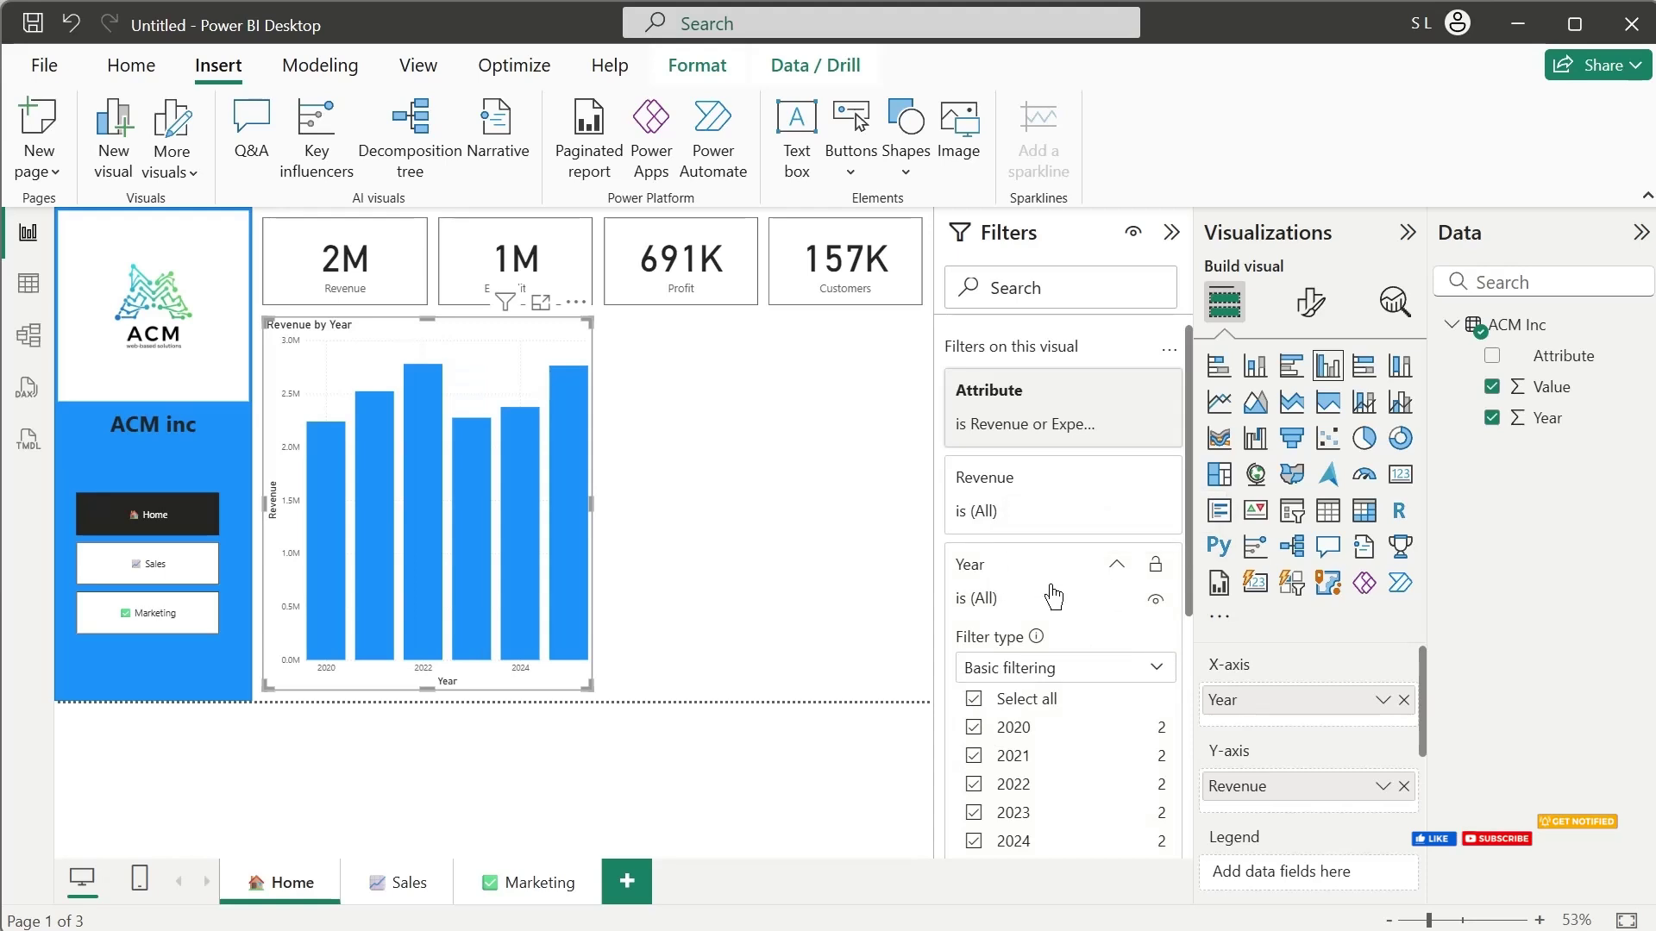
pyautogui.click(1118, 566)
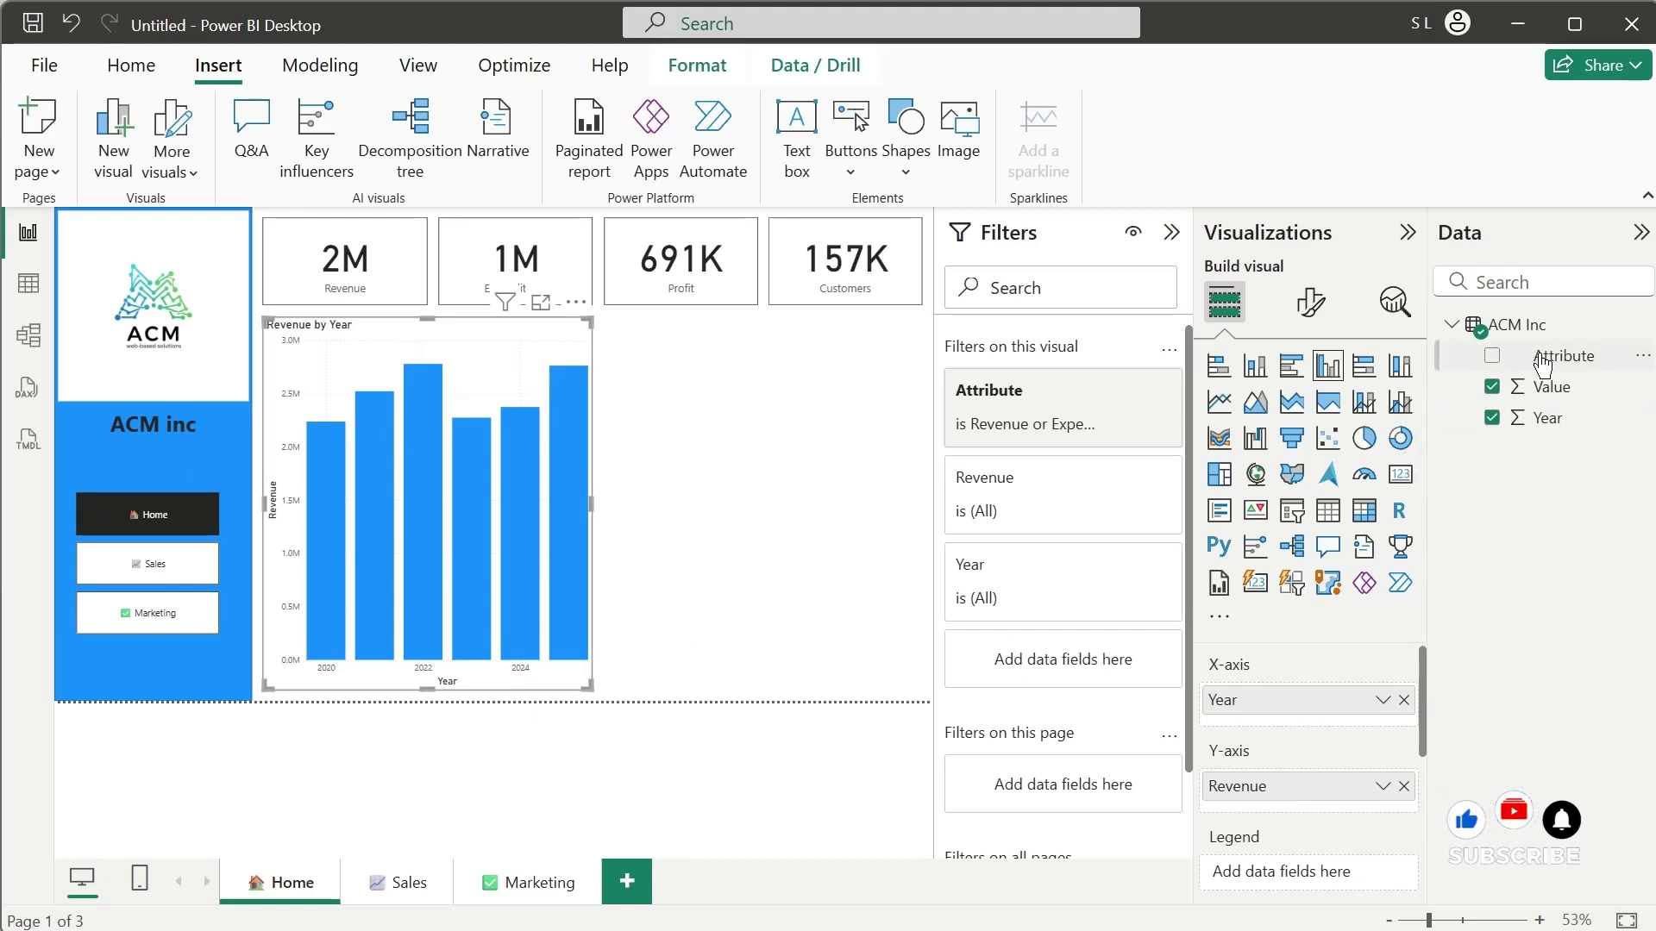
# Step: Add Attribute to the chart's legend and rename the value field 'Revenue and Expenditures'
pyautogui.moveTo(1557, 366); pyautogui.dragTo(1319, 872)
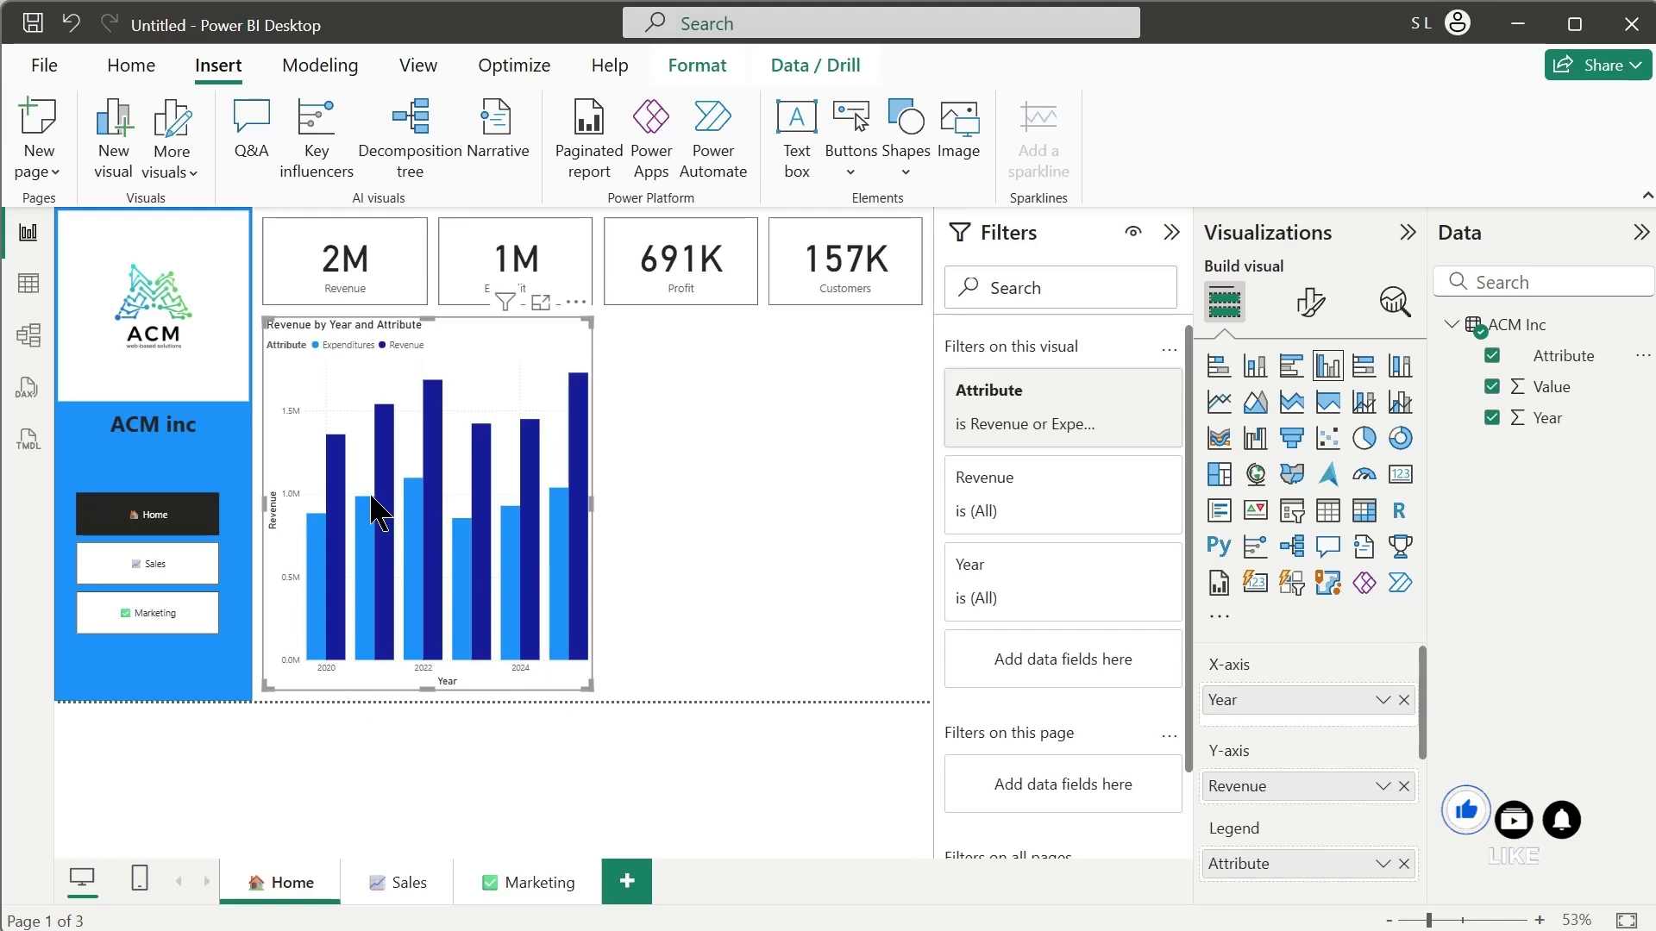
pyautogui.click(792, 377)
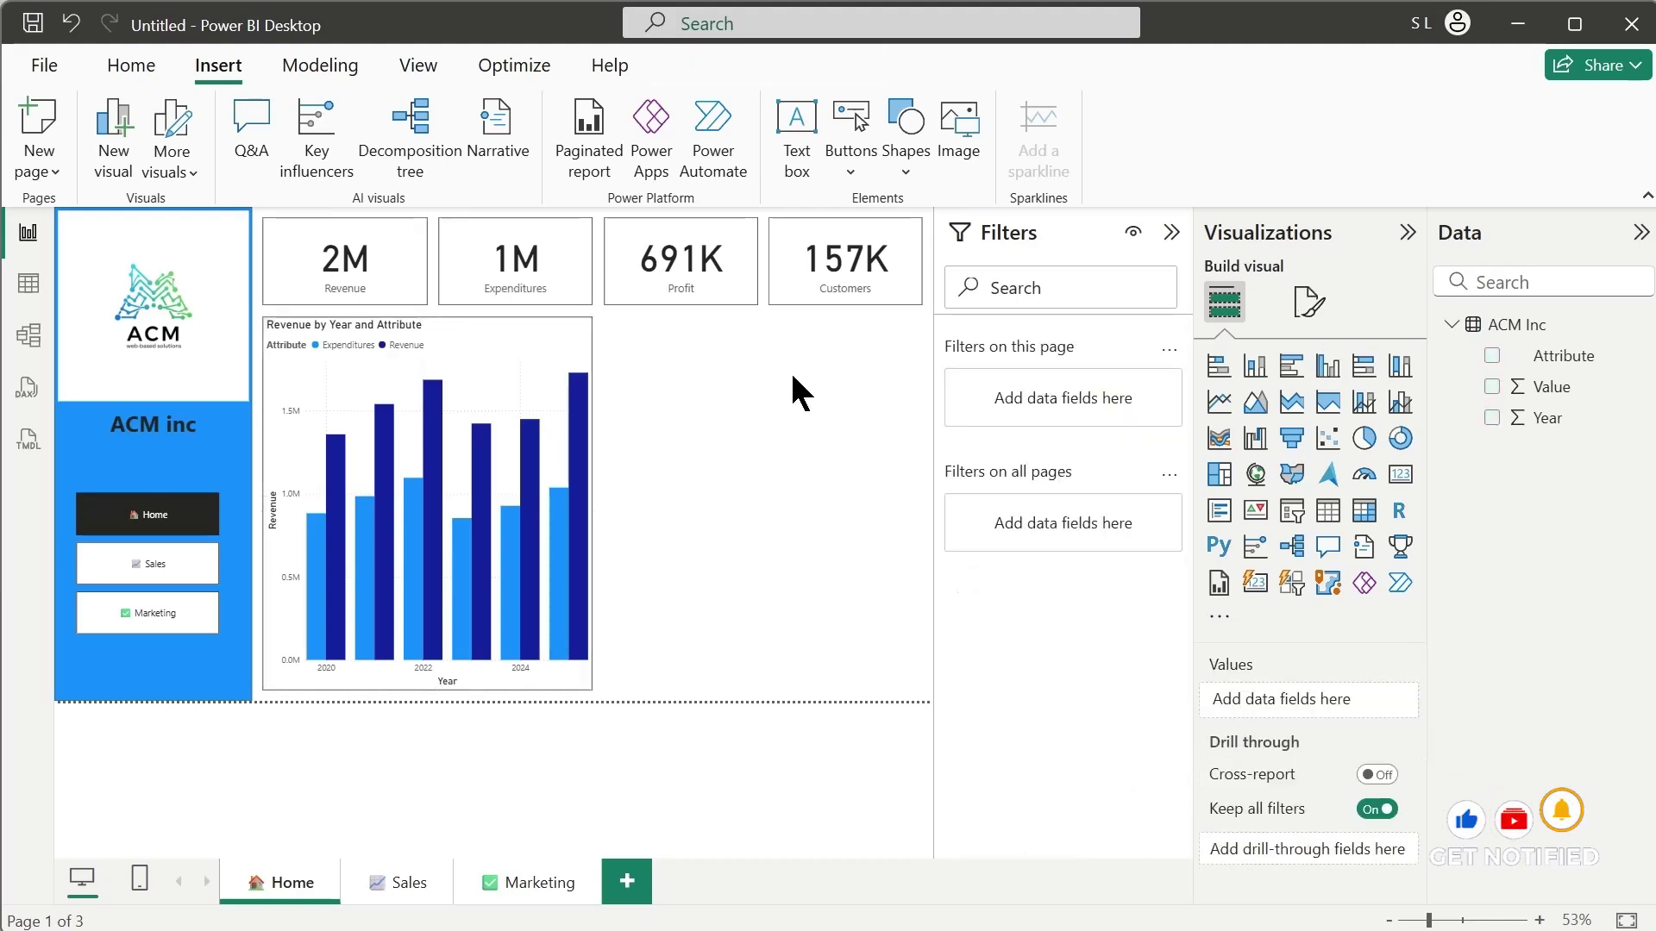
pyautogui.click(582, 436)
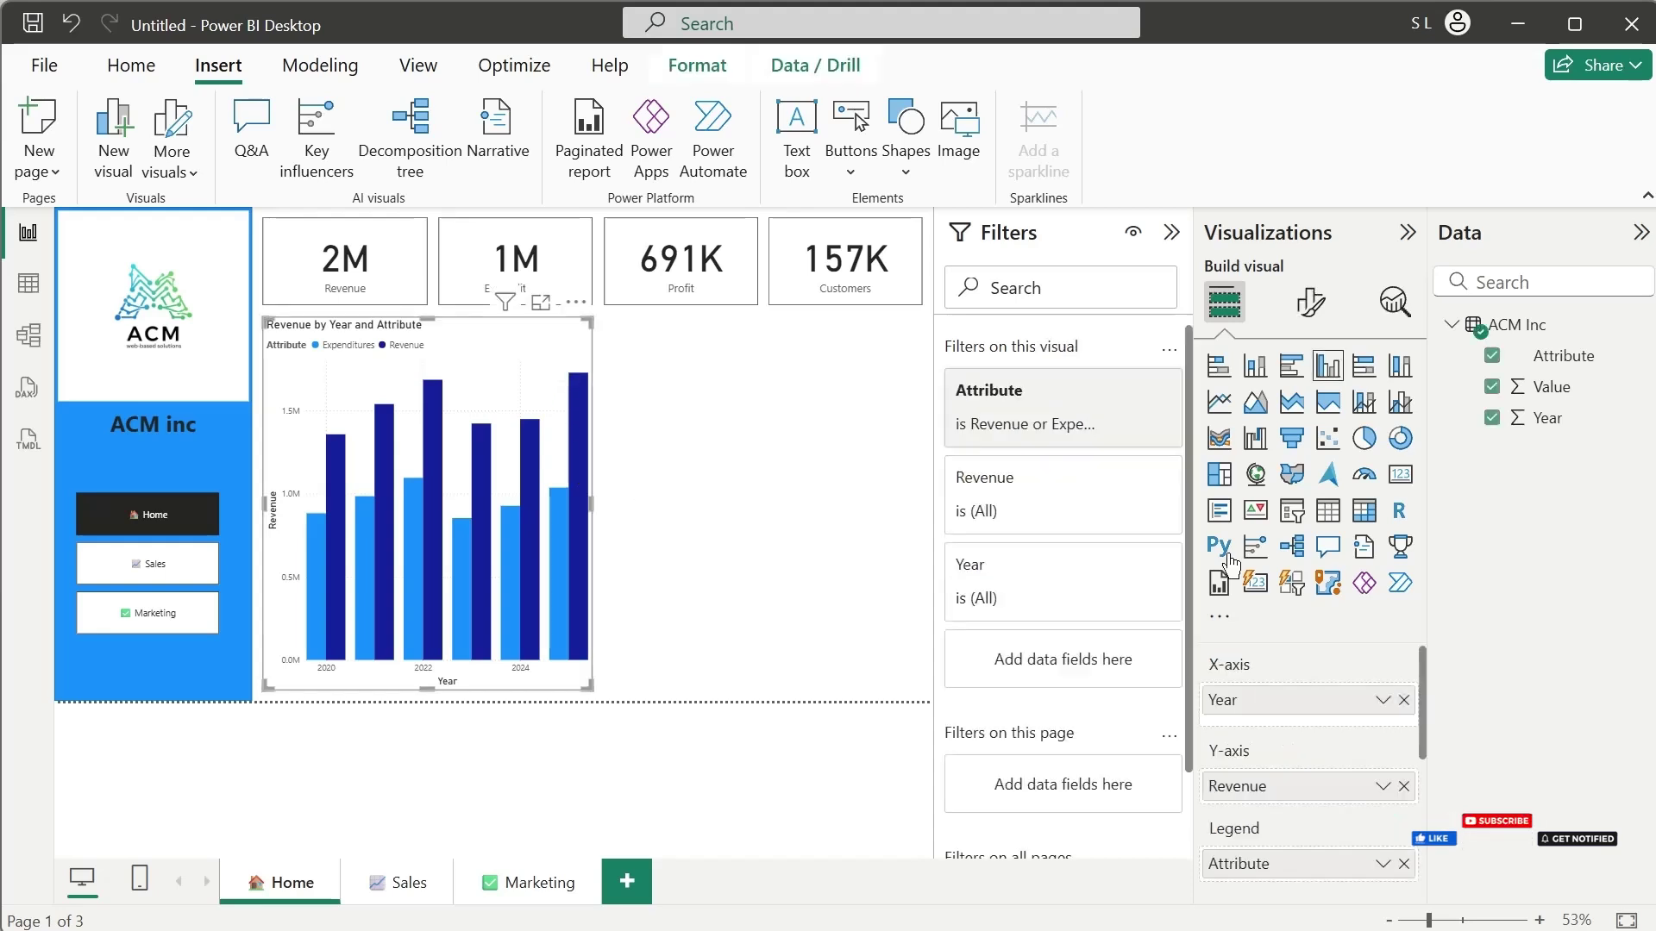
pyautogui.doubleClick(1276, 786)
pyautogui.click(1274, 786)
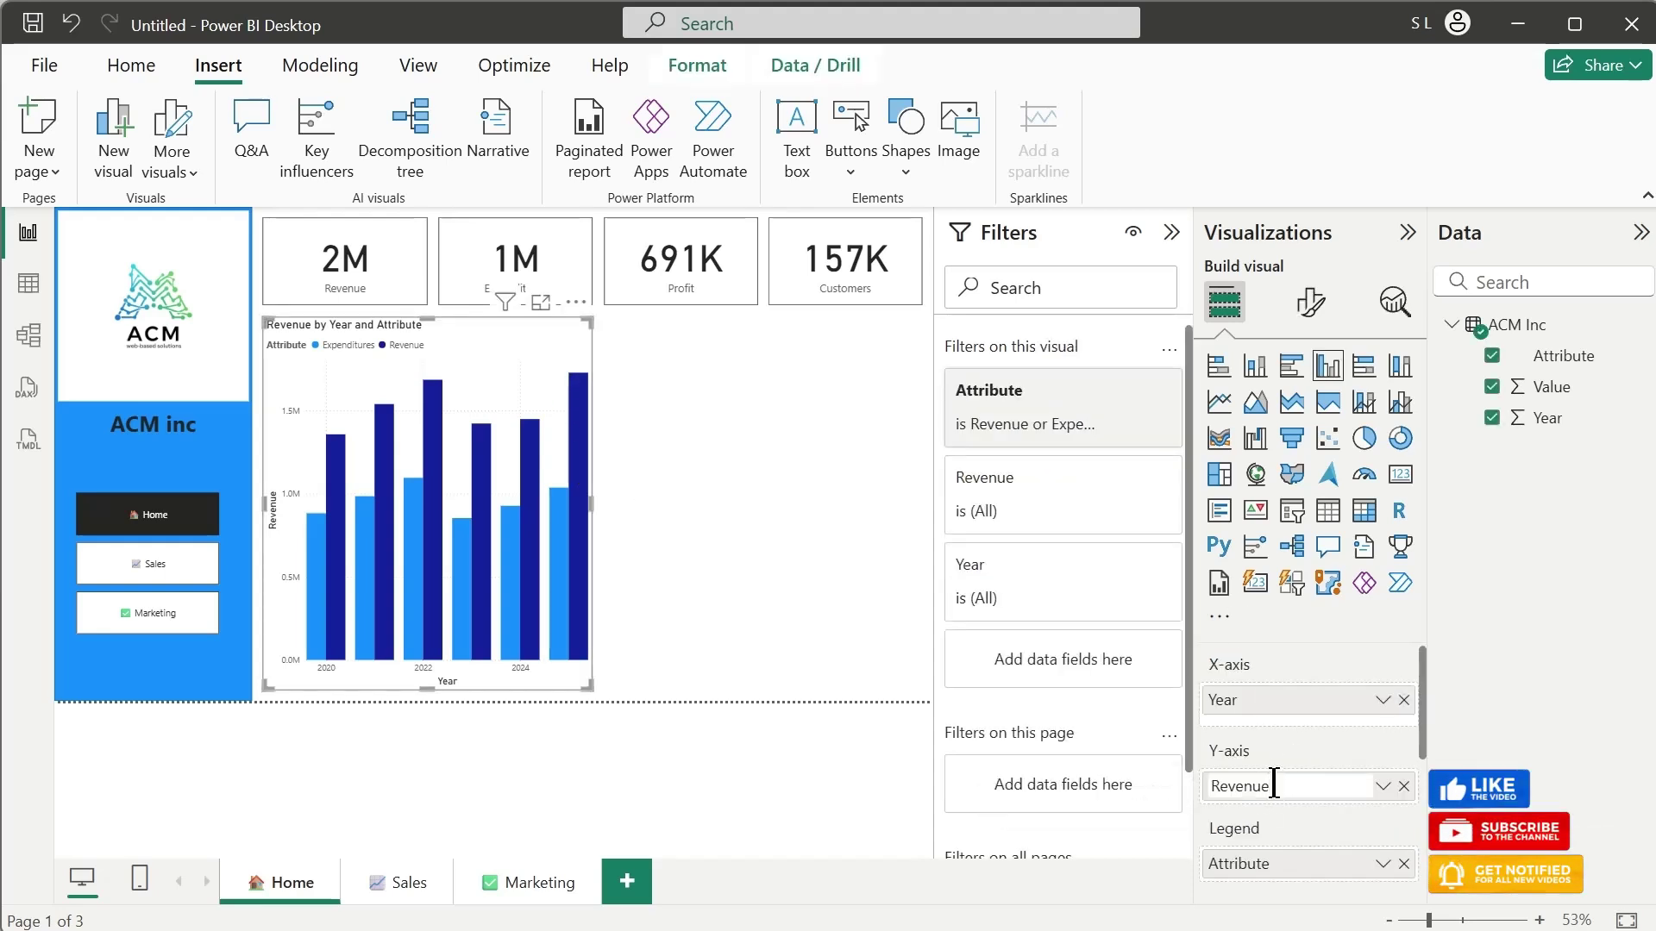
pyautogui.write('and Expen')
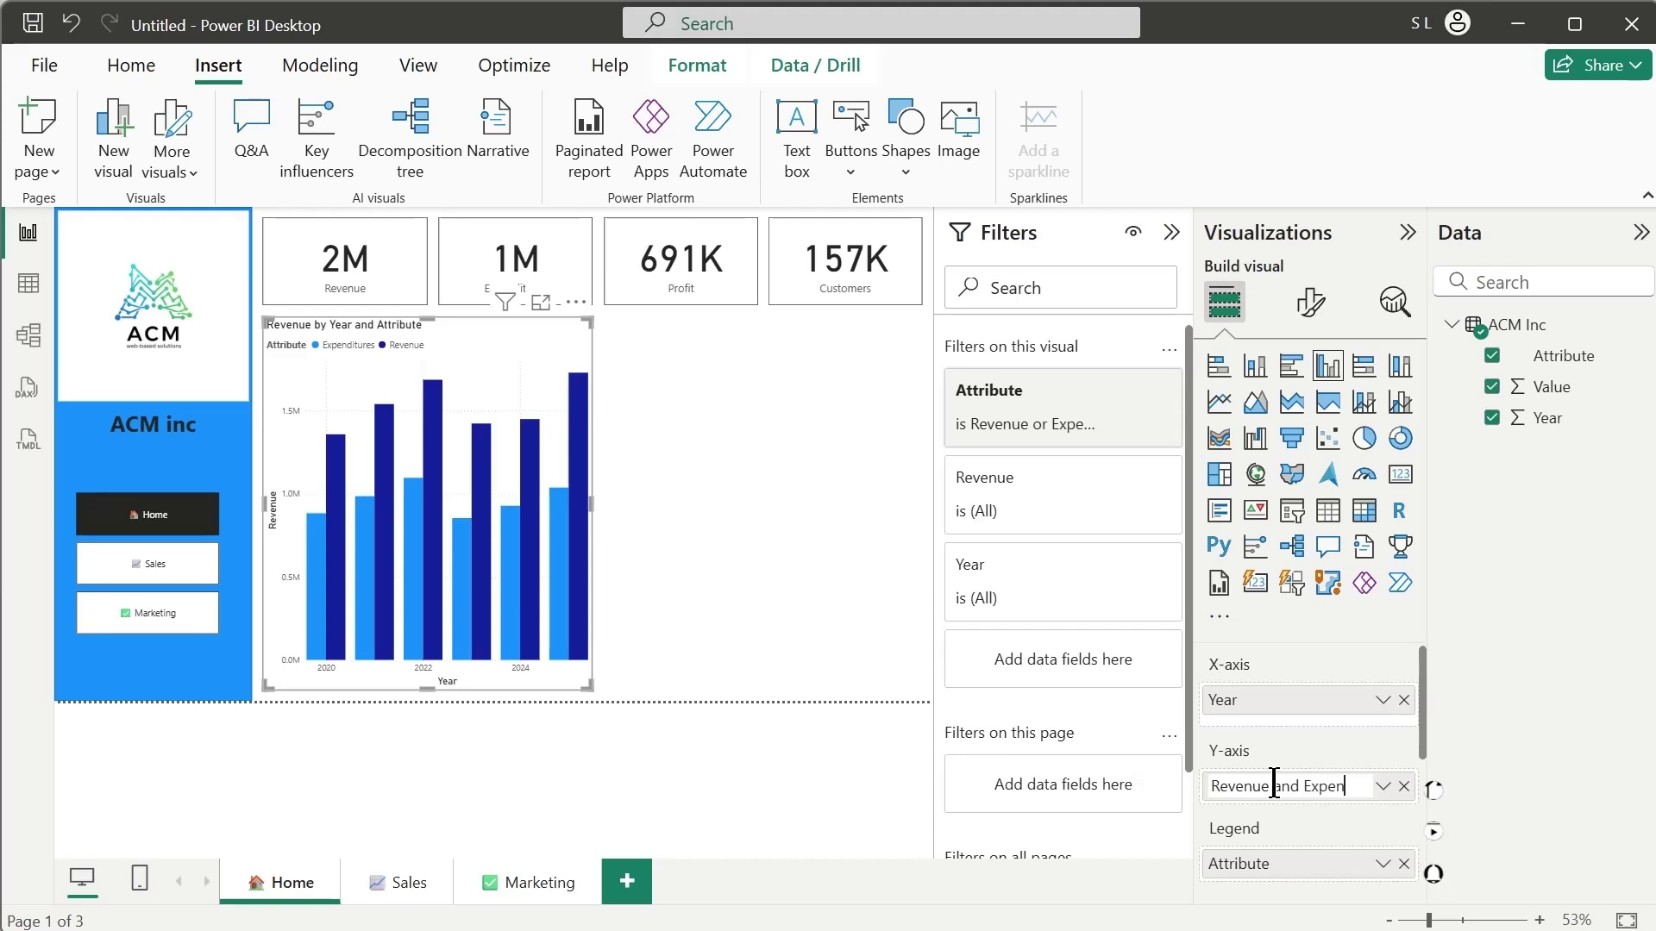
pyautogui.write('dit')
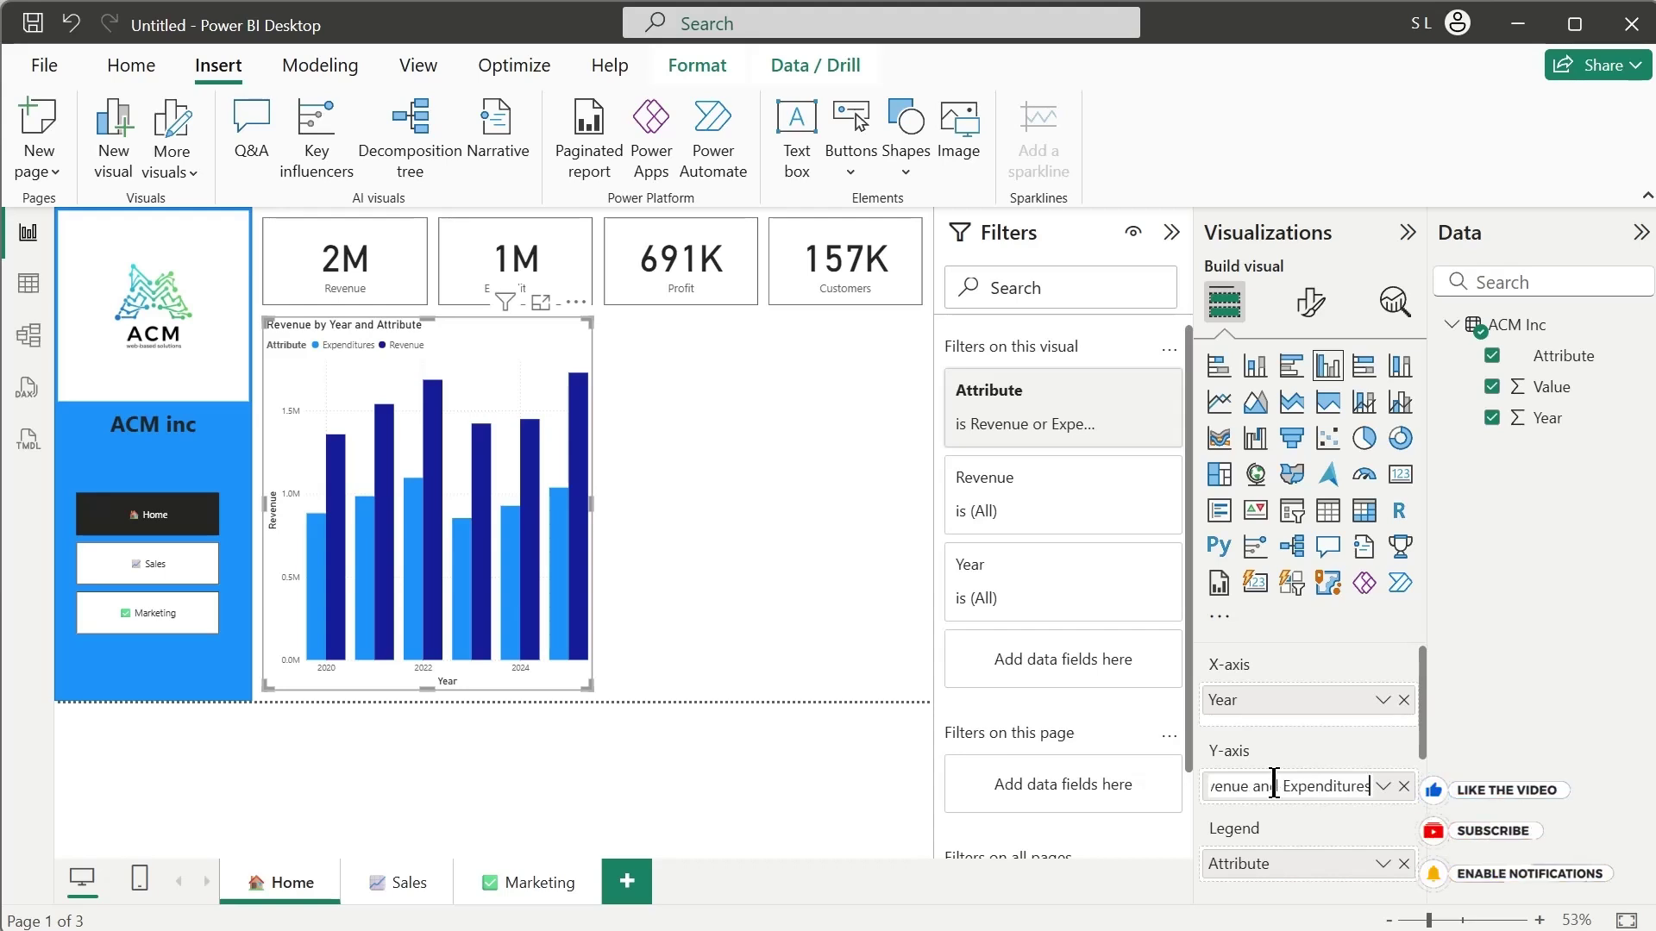
pyautogui.write('ures')
pyautogui.press('Return')
pyautogui.click(714, 558)
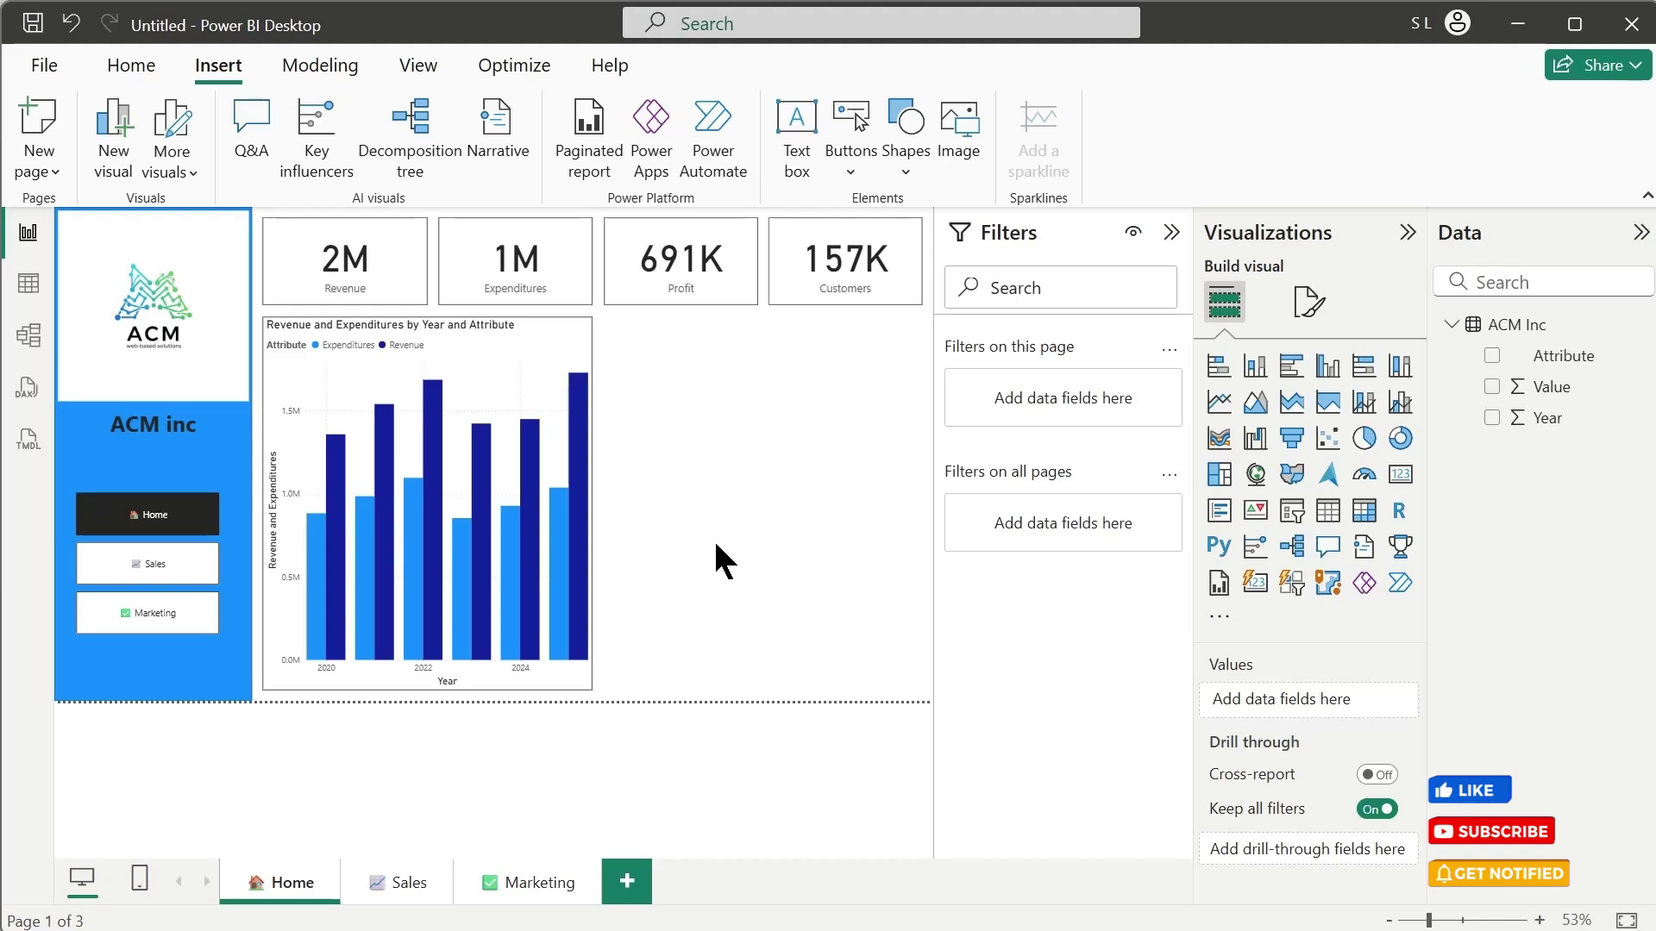
# Step: Copy and paste the column chart to make a duplicate
pyautogui.click(548, 338)
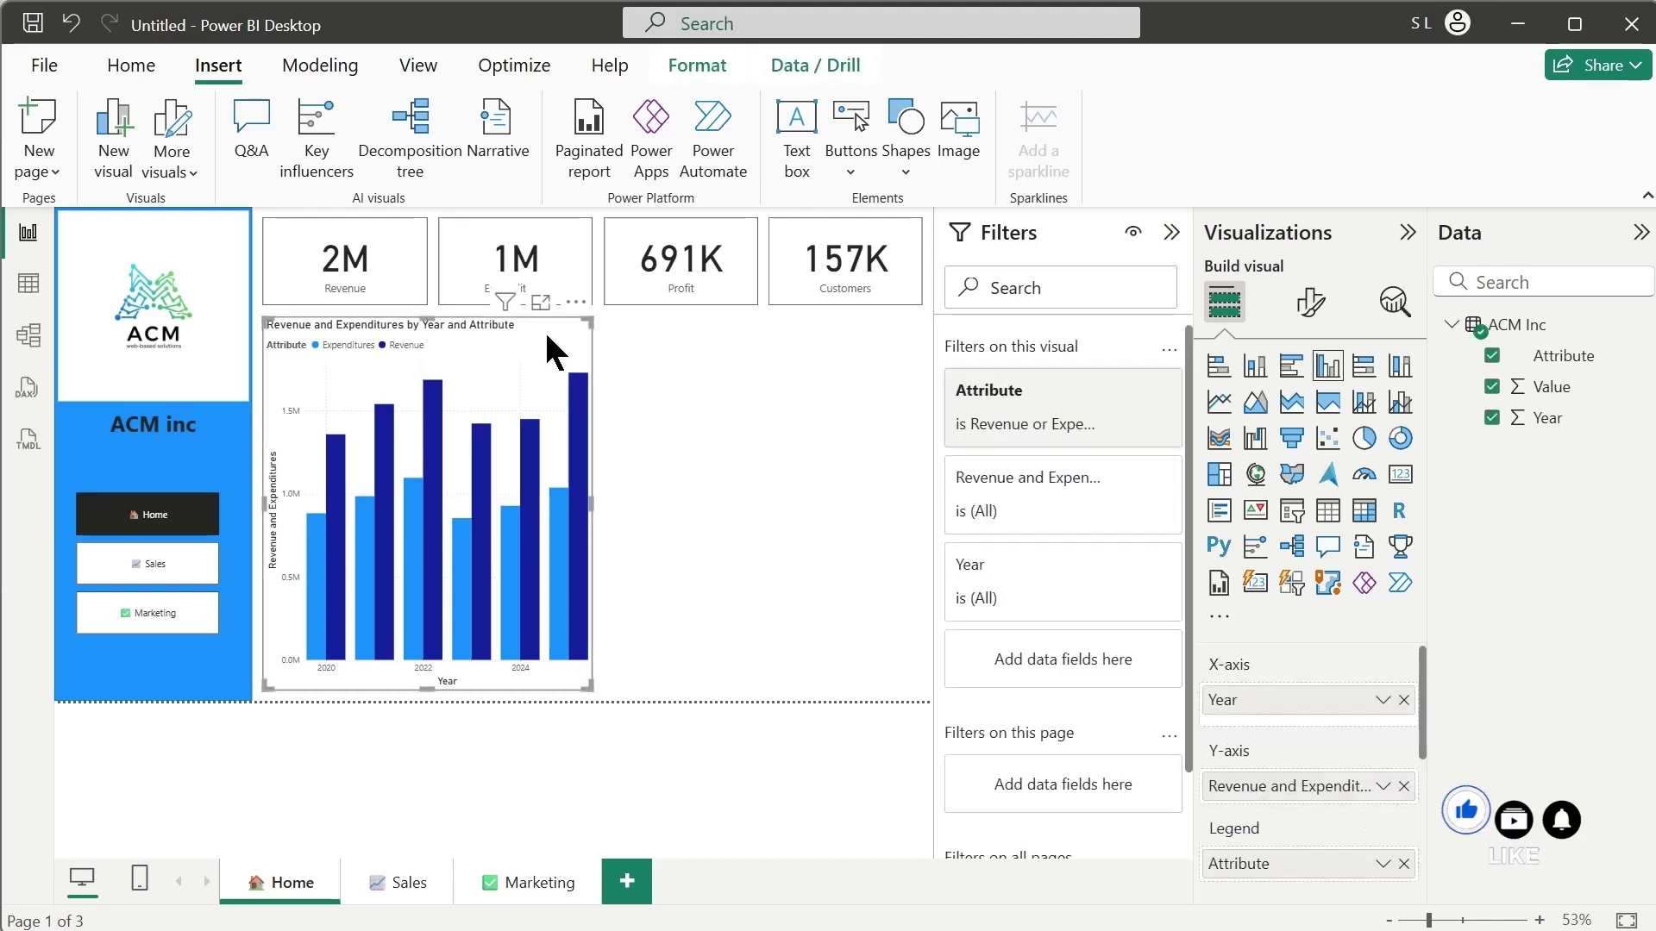
pyautogui.hotkey('ctrl', 'c')
pyautogui.hotkey('ctrl', 'v')
# Step: Move the duplicate chart right of the original, narrow it, and make it a line chart
pyautogui.moveTo(545, 329); pyautogui.dragTo(869, 327)
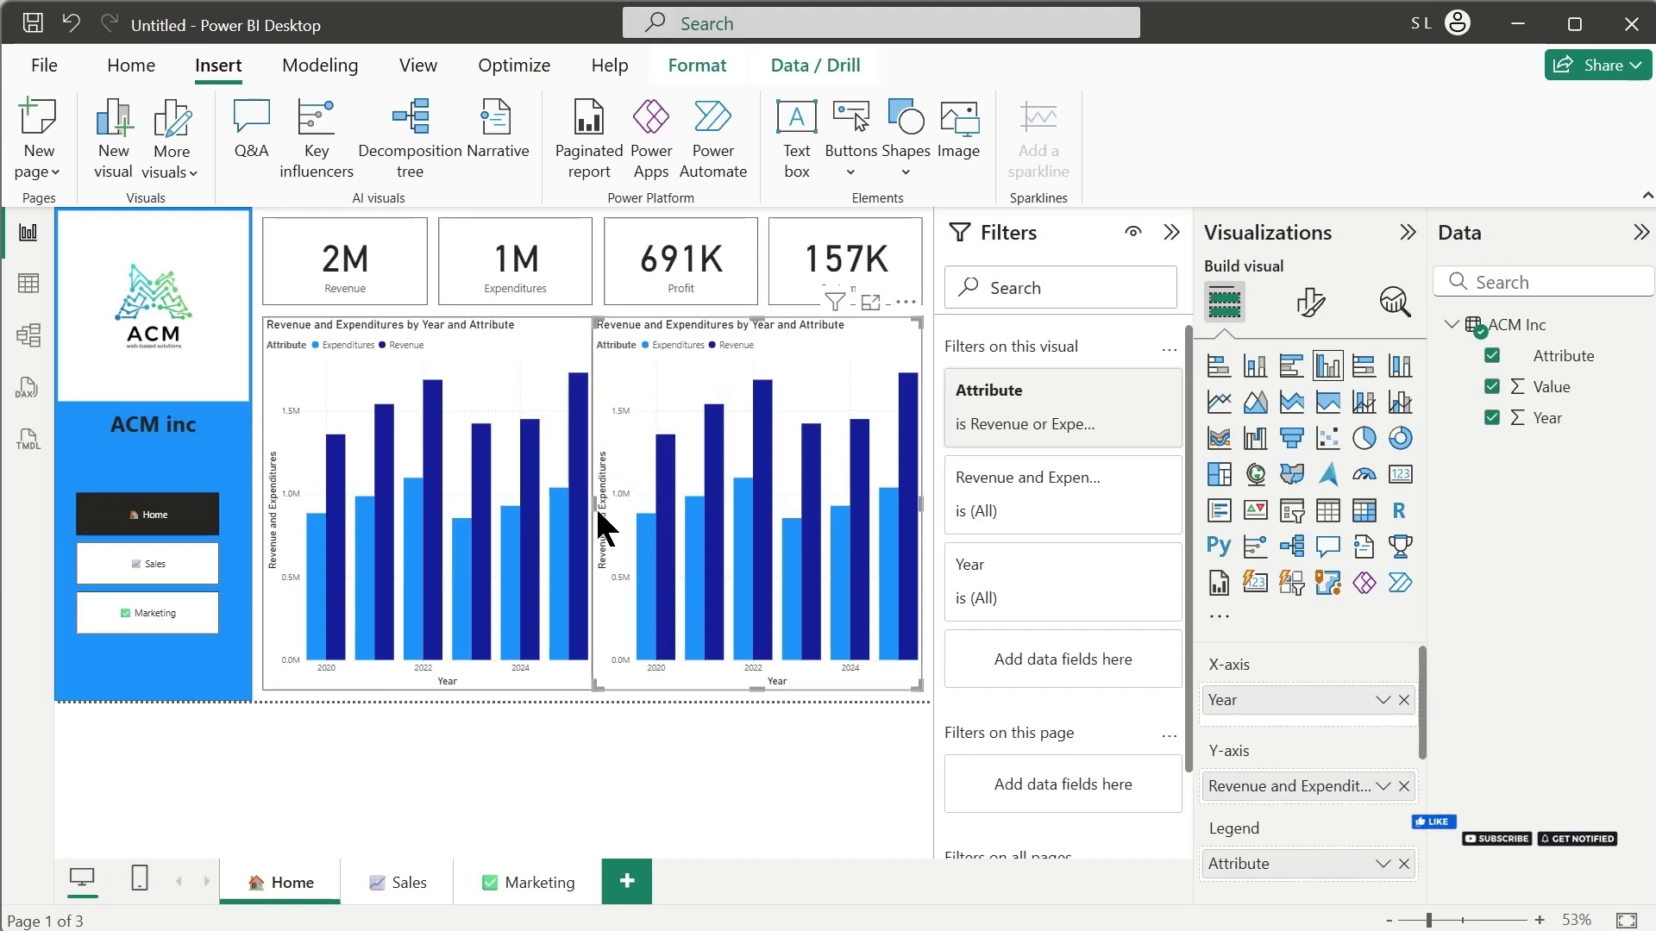
pyautogui.moveTo(592, 502); pyautogui.dragTo(603, 504)
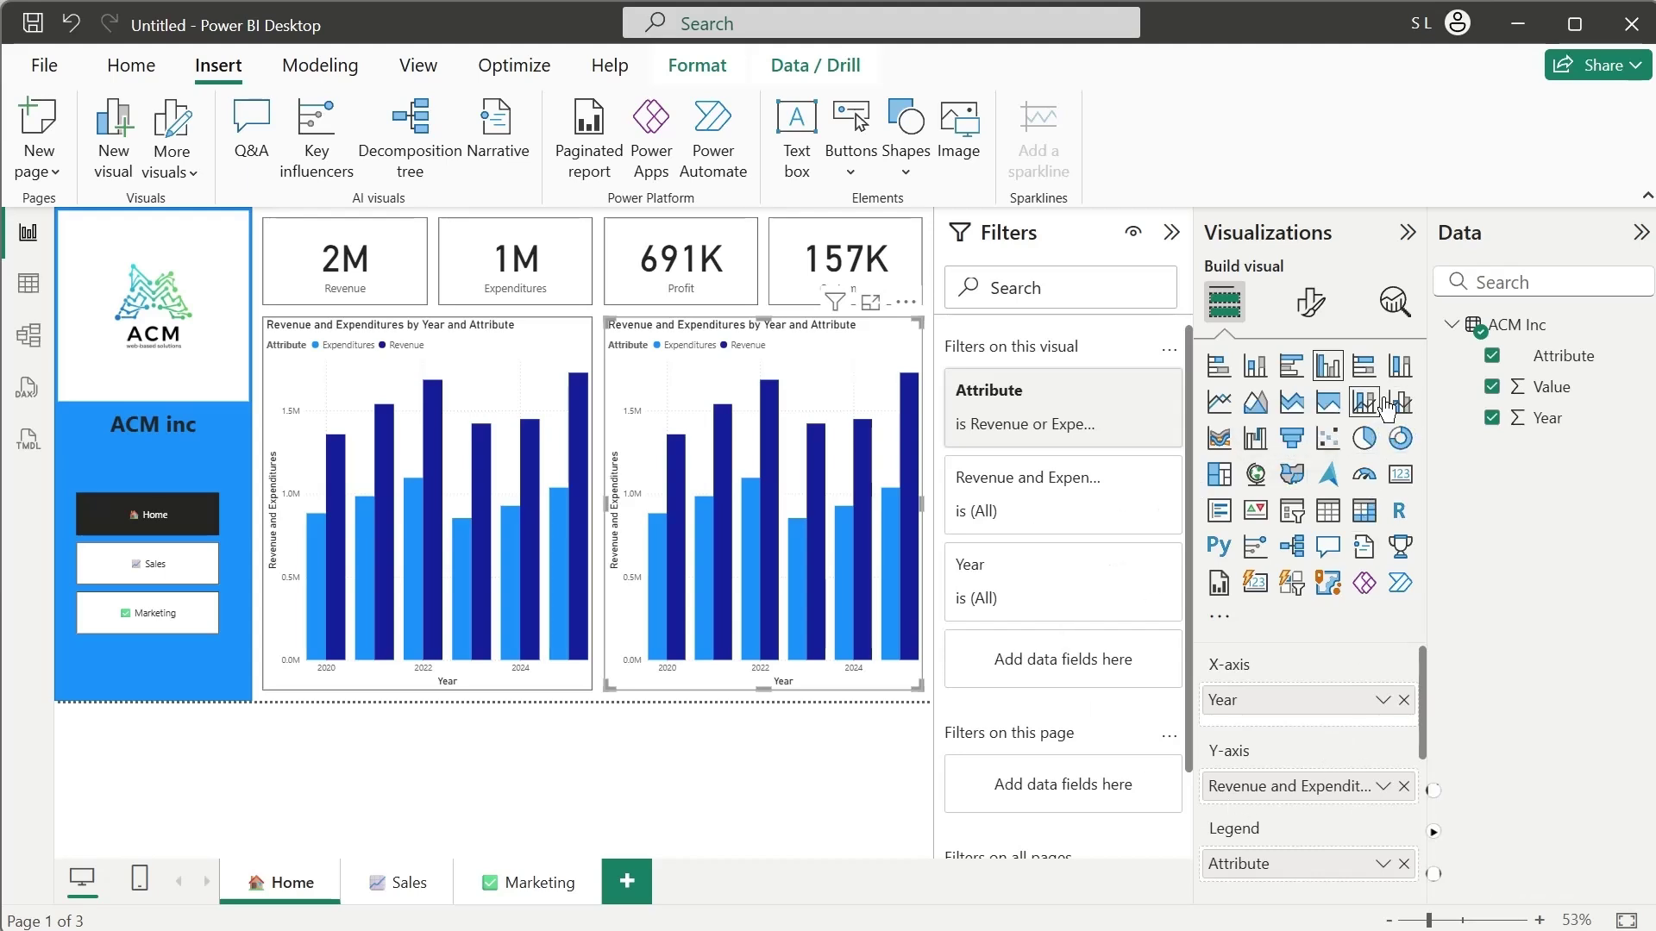
pyautogui.click(1219, 402)
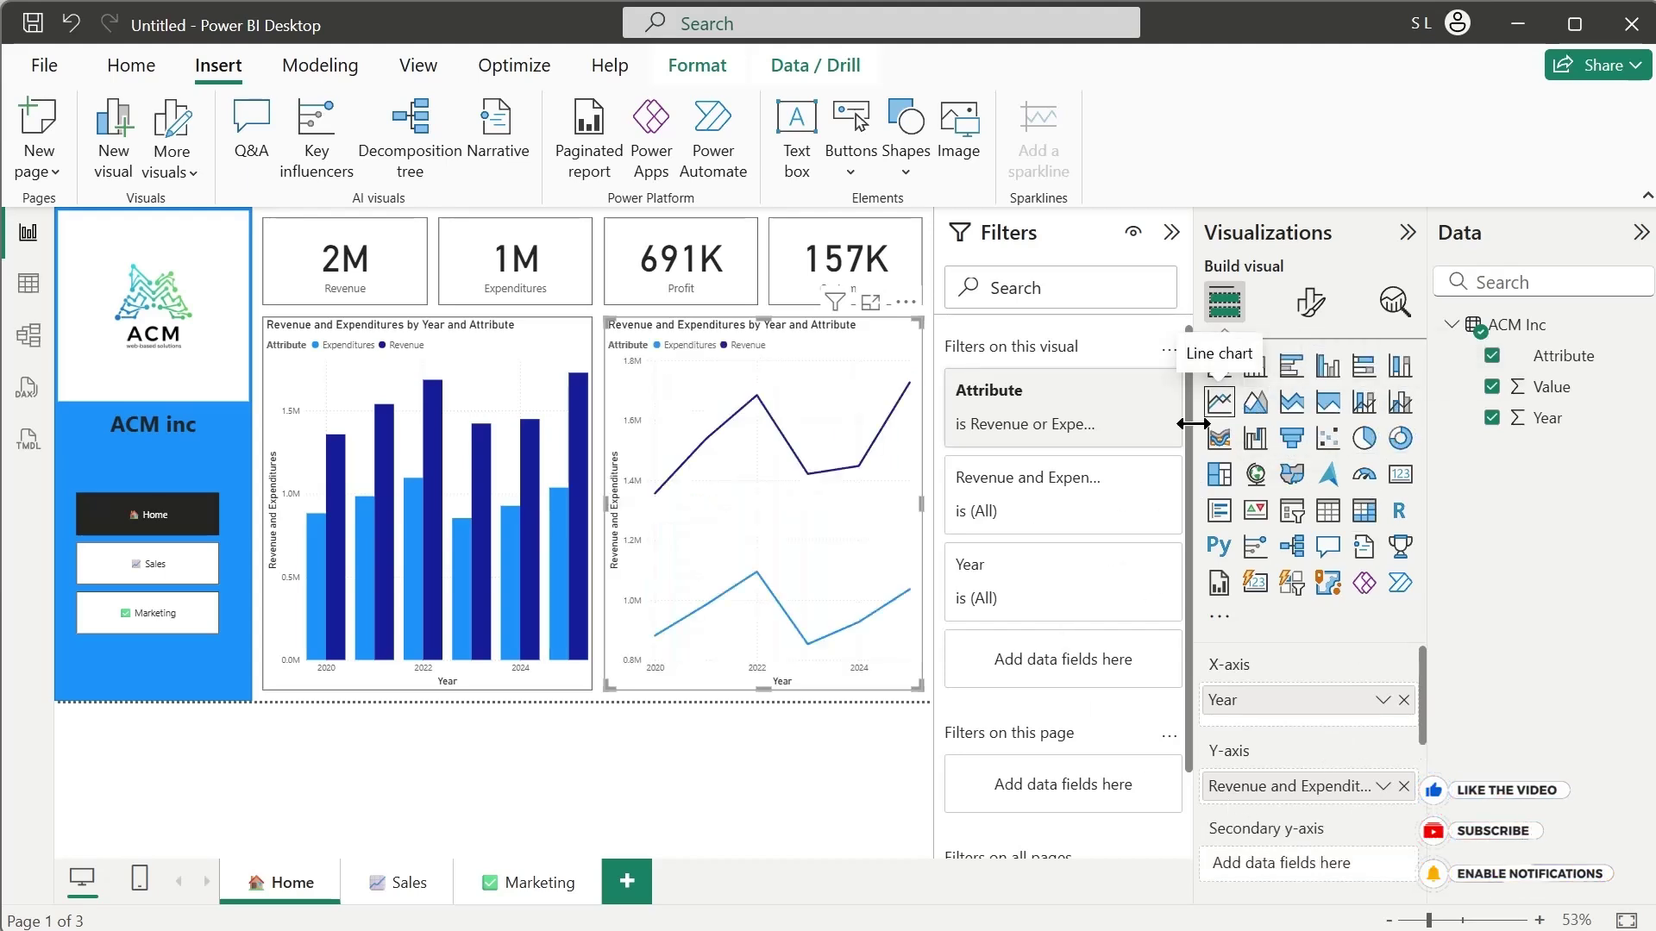
# Step: Filter the line chart's Attribute to Profit only, dropping Expenditures and Revenue
pyautogui.click(1058, 406)
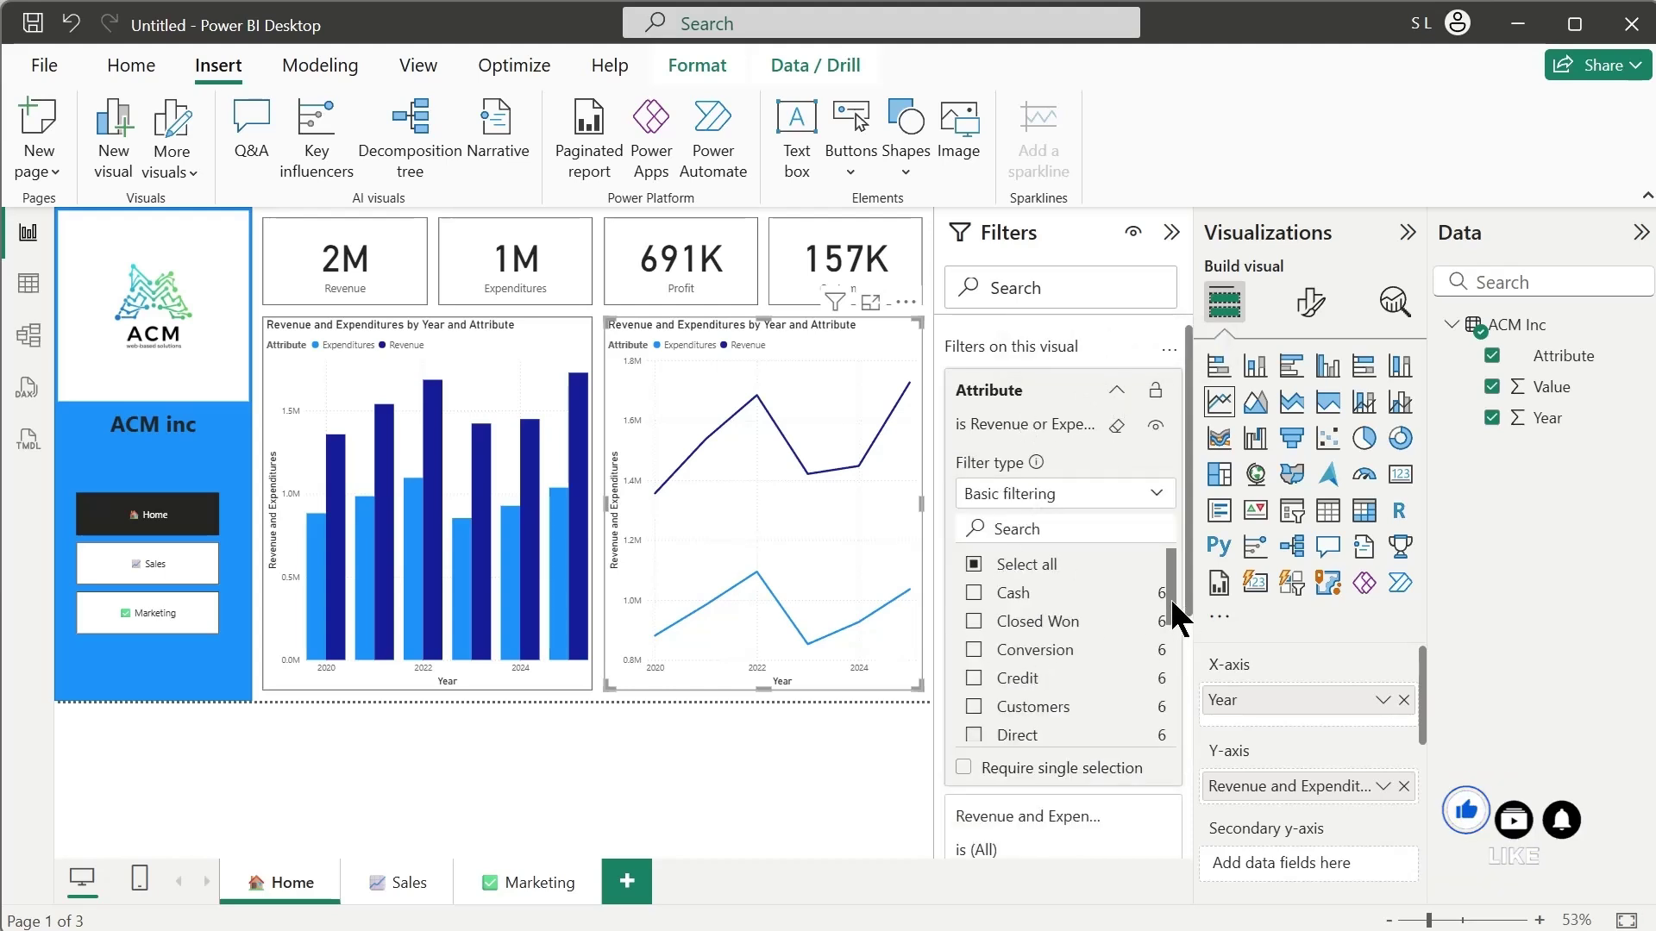
pyautogui.moveTo(1171, 614); pyautogui.dragTo(1174, 678)
pyautogui.click(1039, 609)
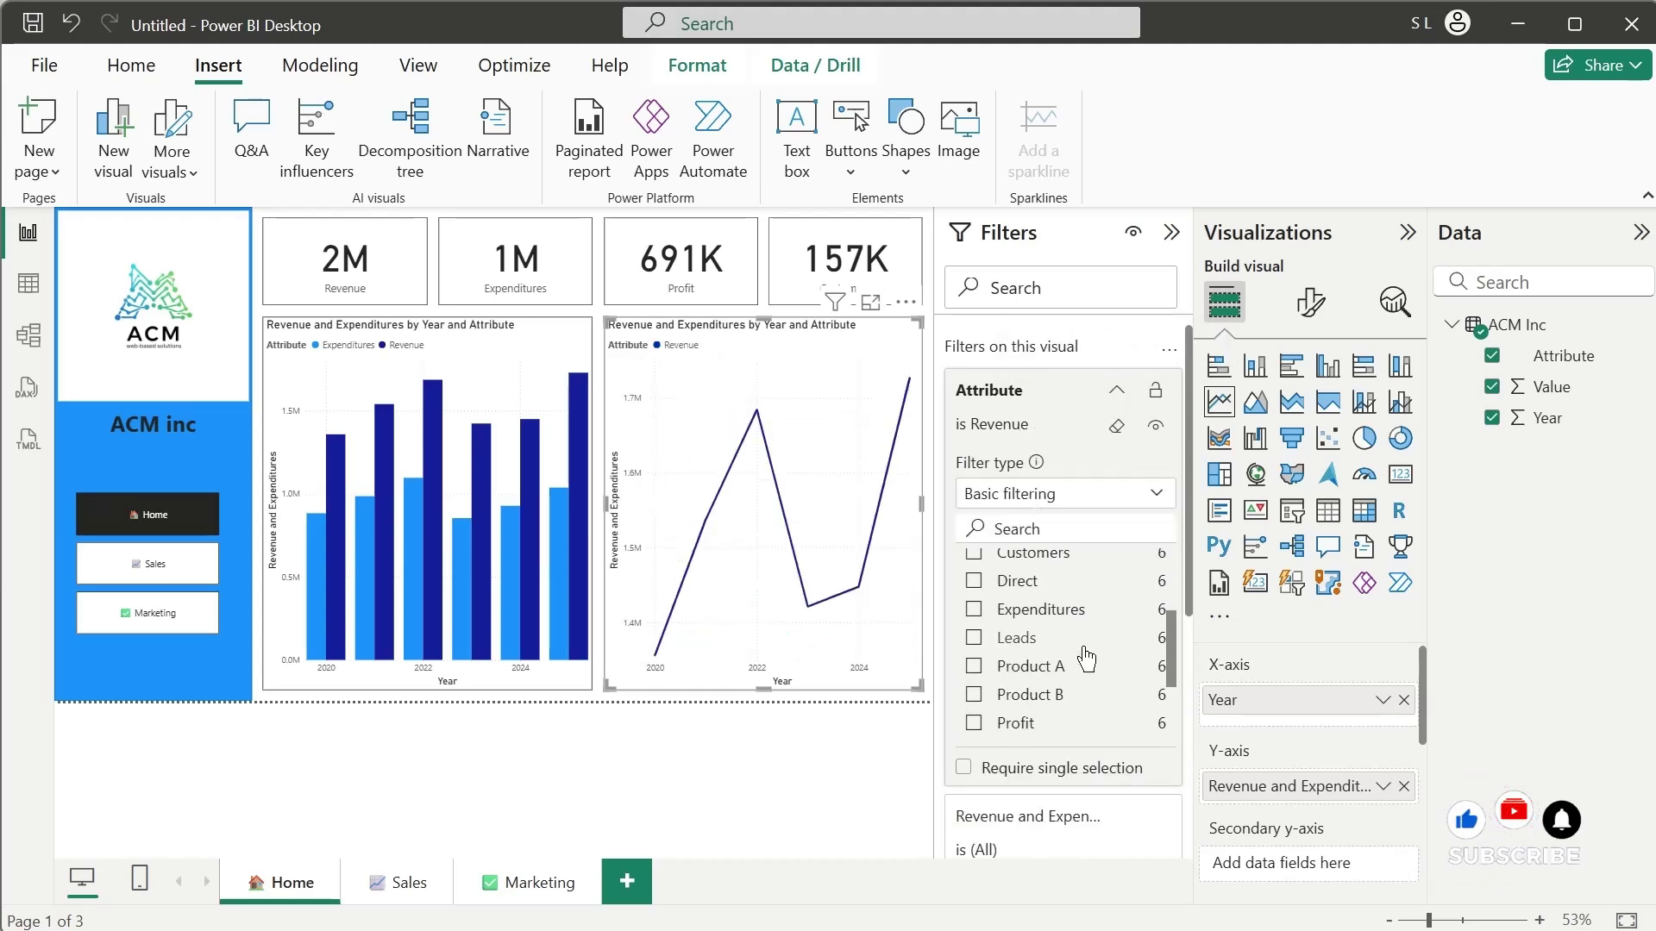
pyautogui.scroll(-3, 1085, 660)
pyautogui.click(973, 594)
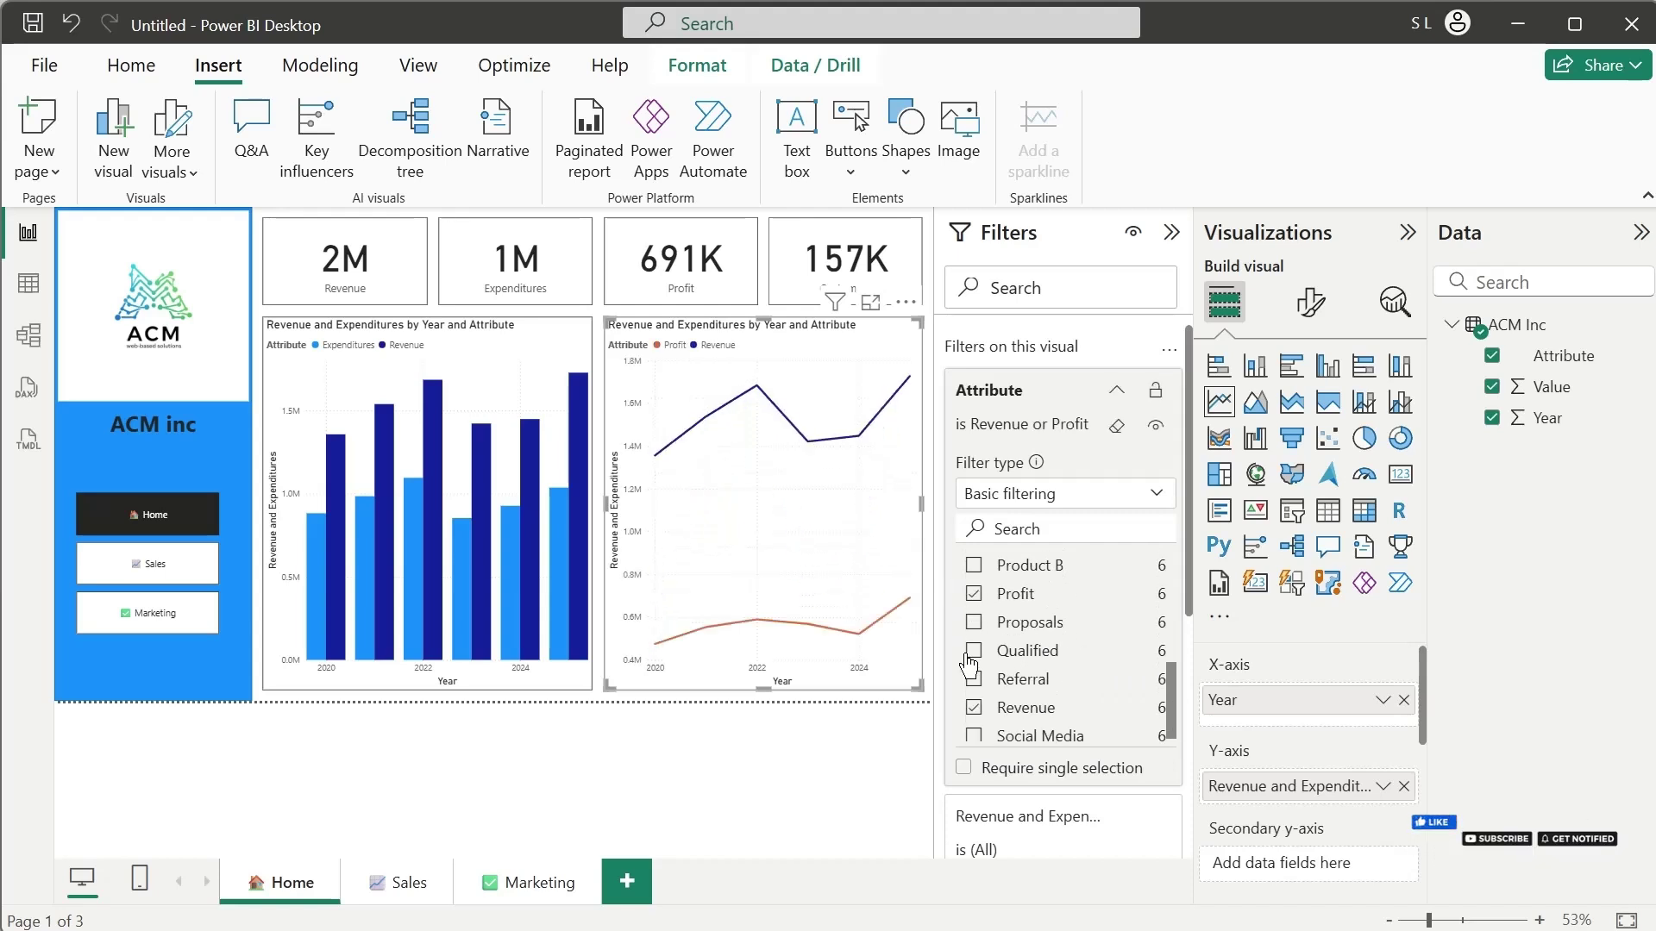
pyautogui.click(974, 707)
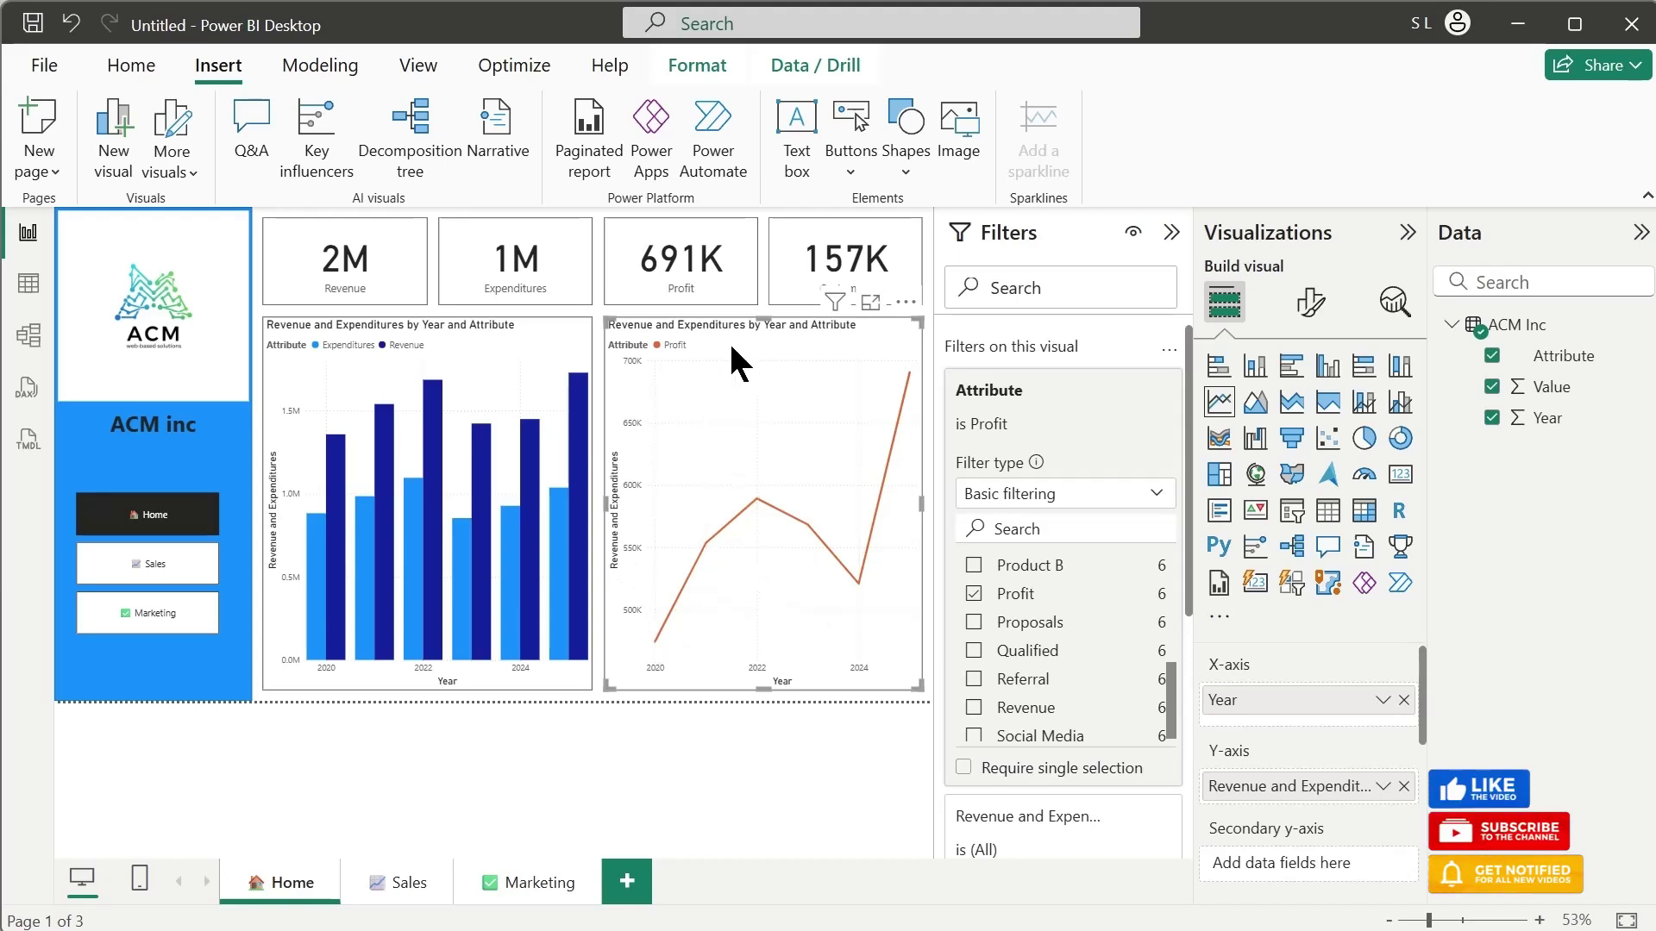
pyautogui.click(753, 312)
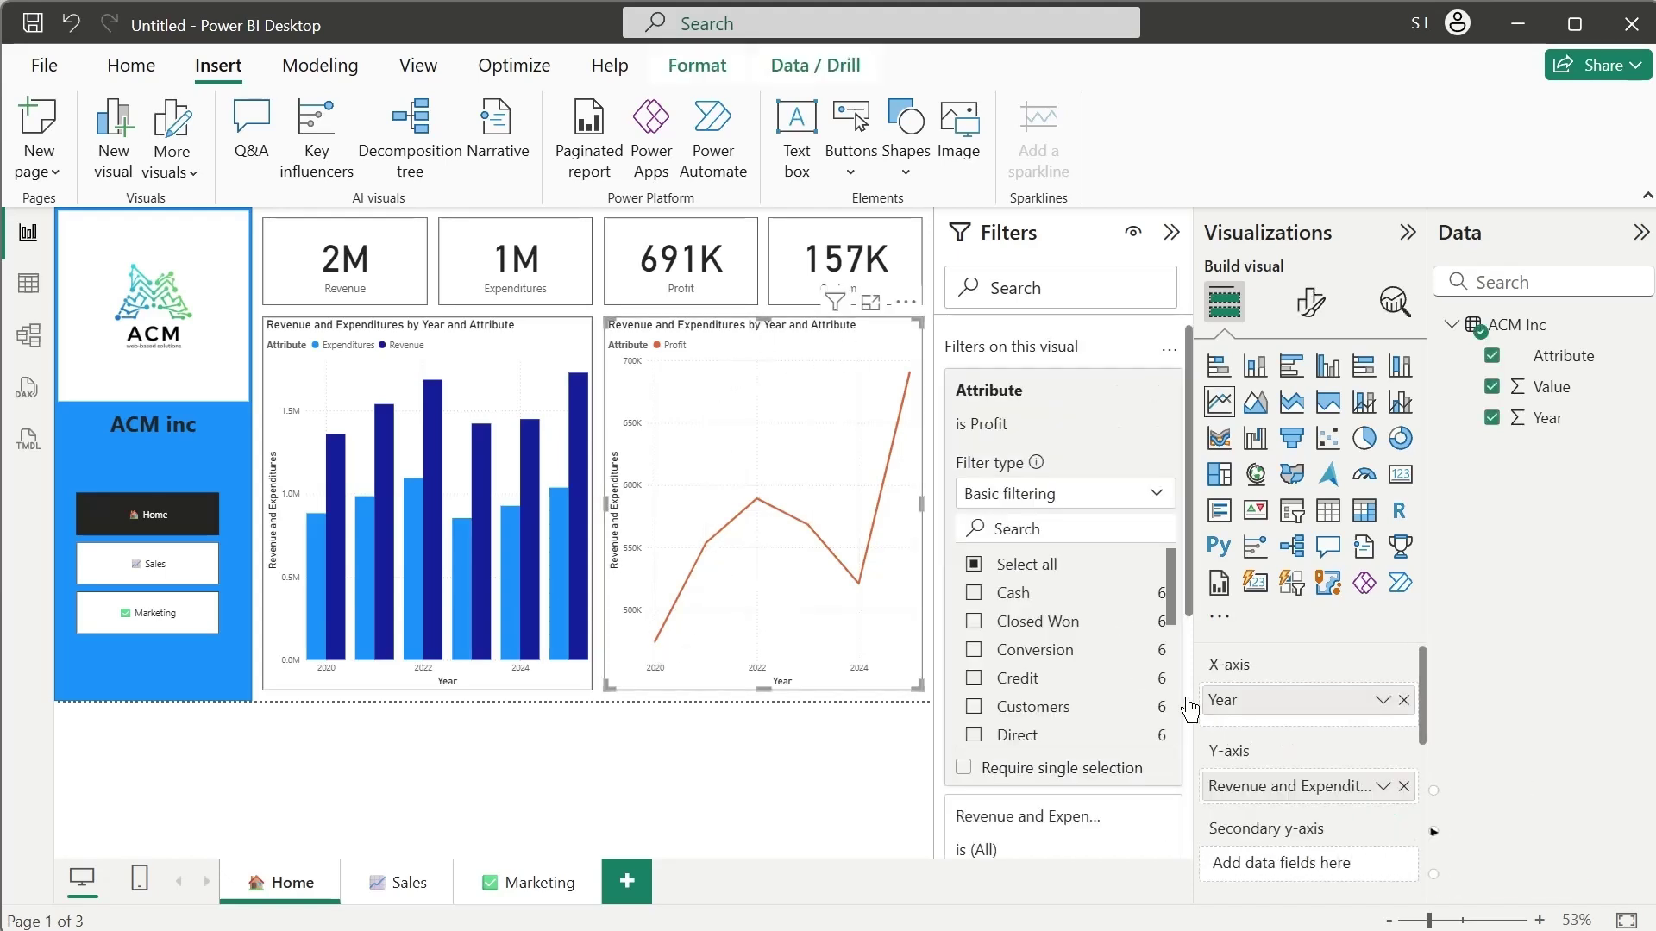
pyautogui.click(1112, 393)
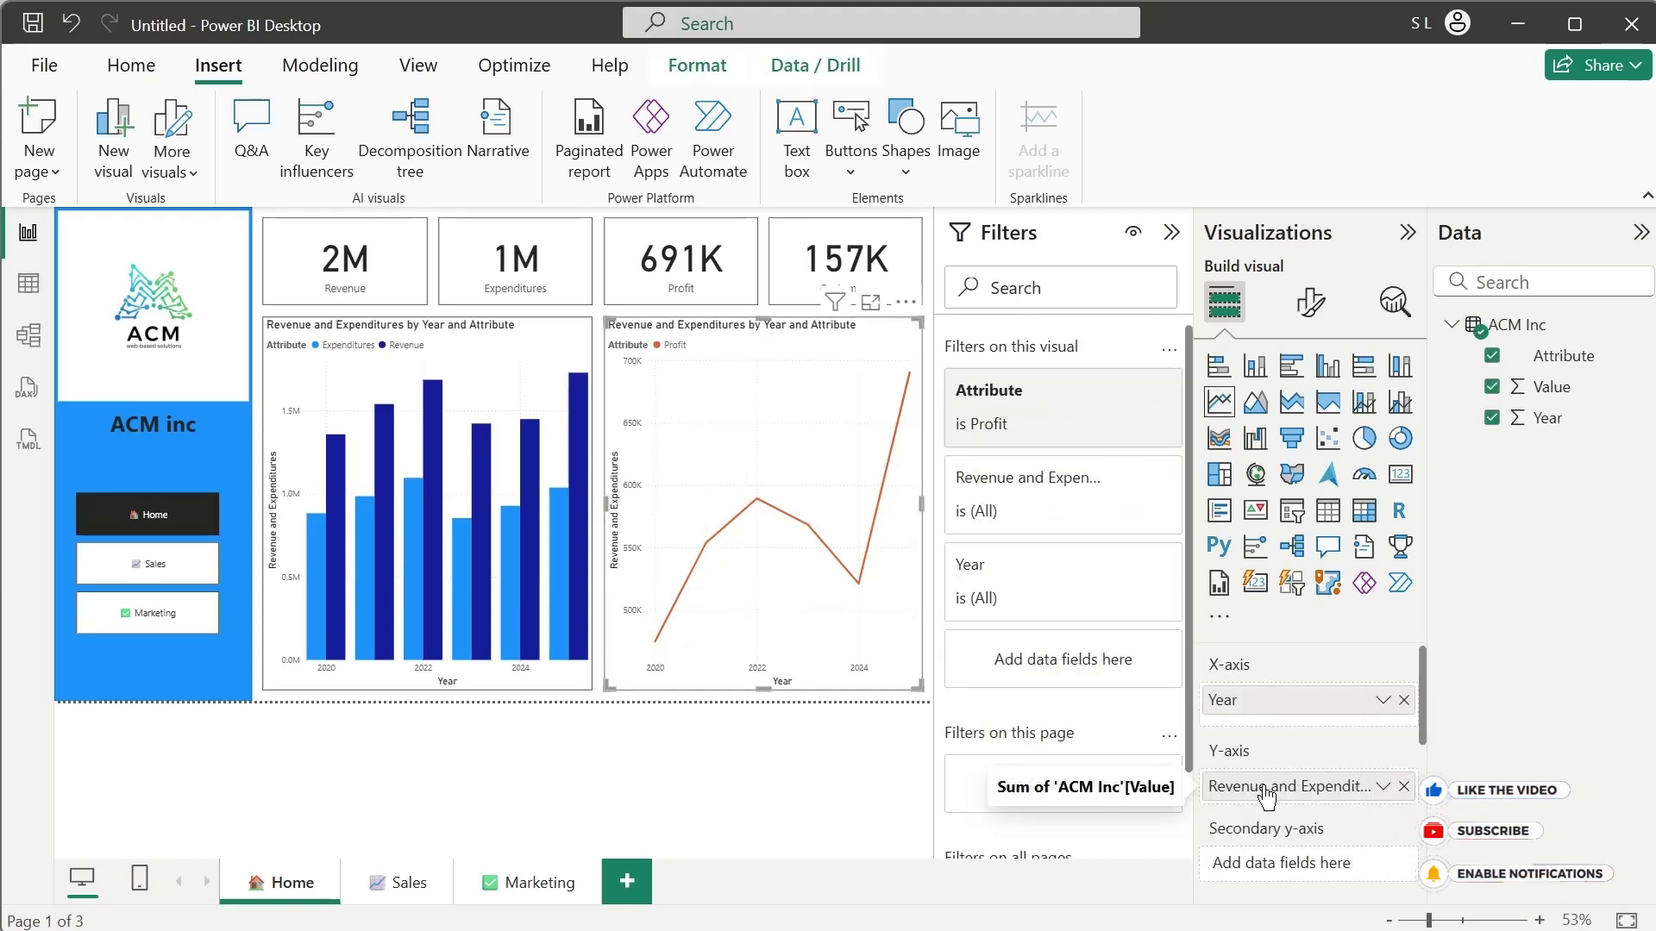
# Step: Rename the line chart's value field to Profit
pyautogui.doubleClick(1267, 786)
pyautogui.write('Profit')
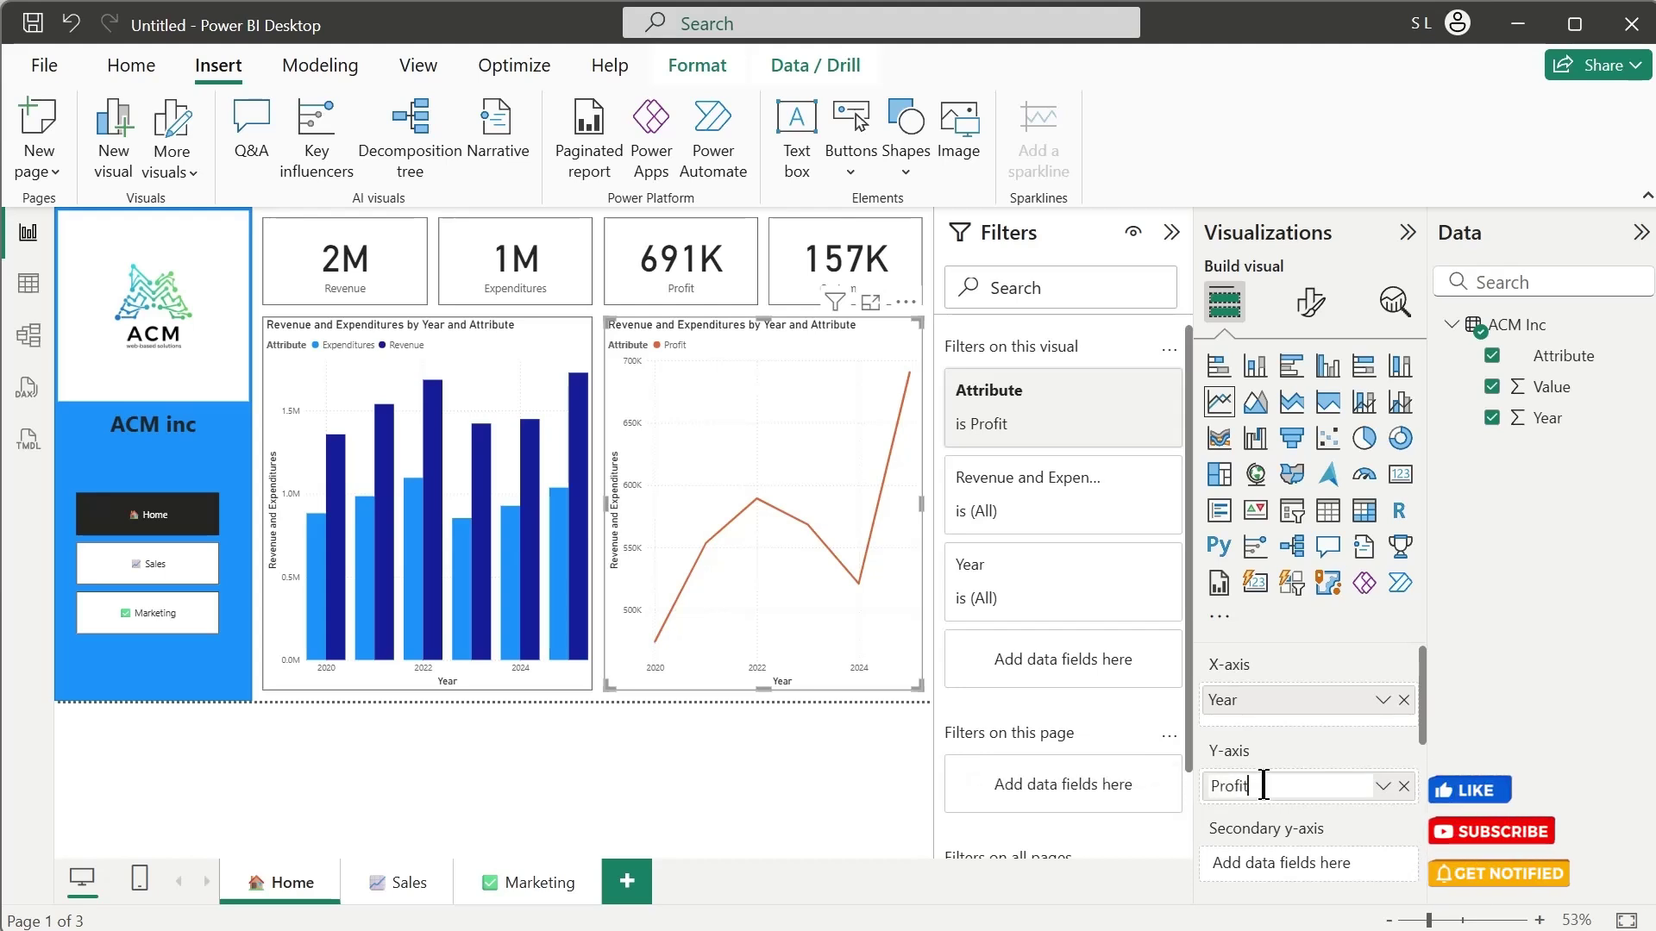
pyautogui.press('Return')
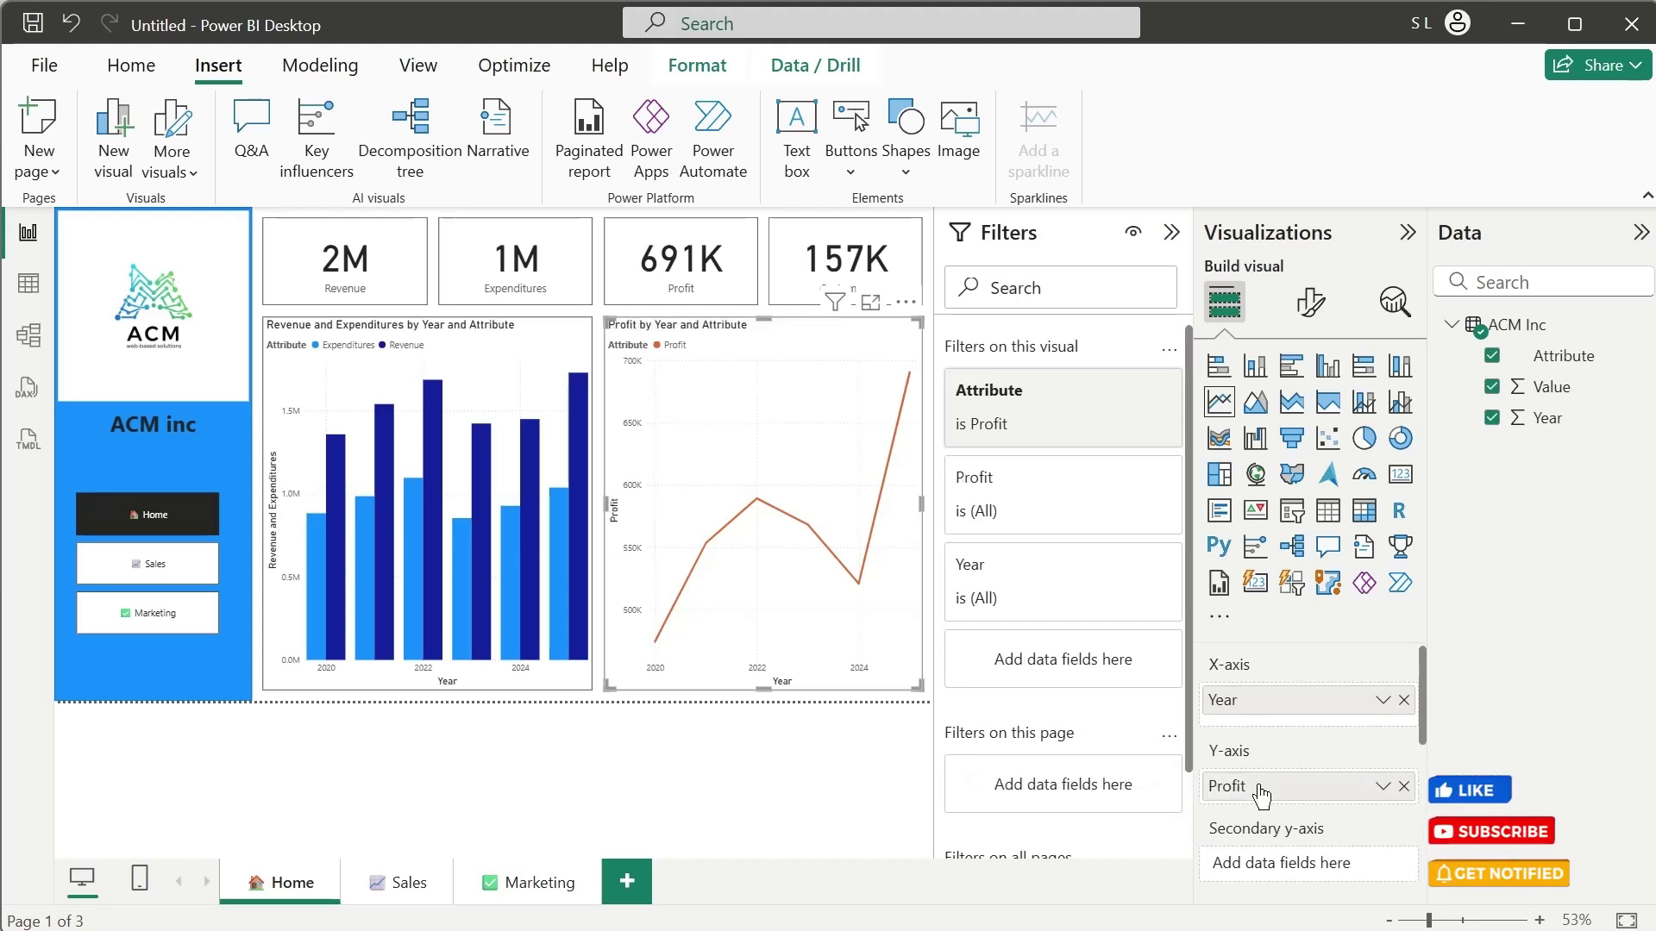
pyautogui.click(778, 741)
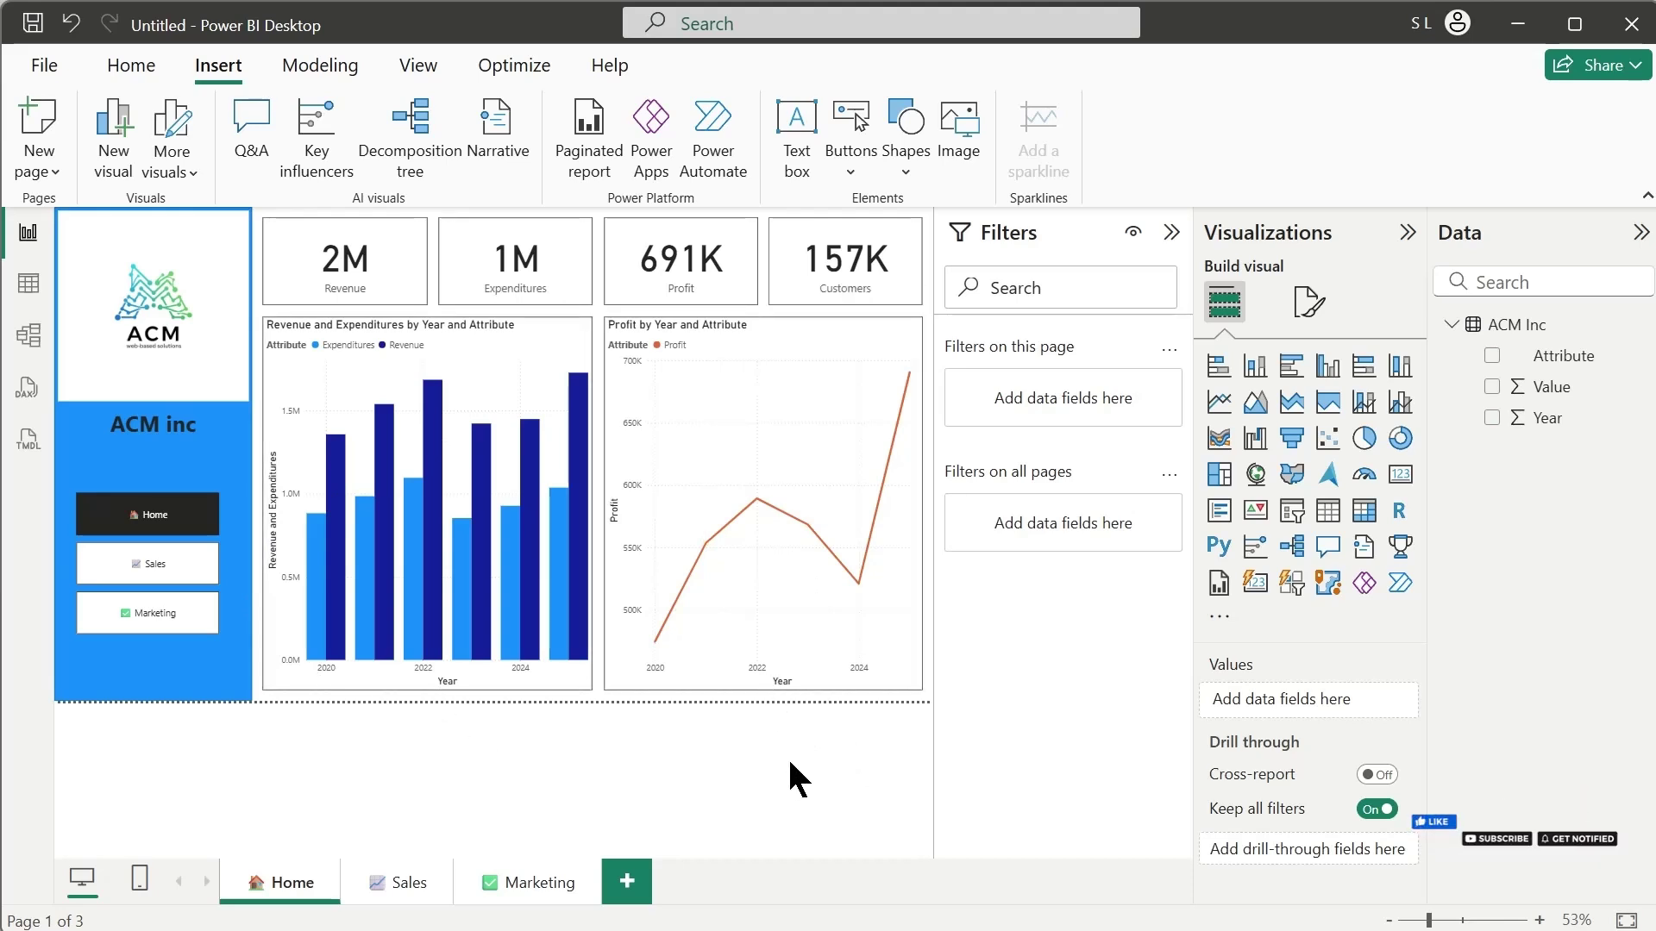
# Step: Paste a copy of the Revenue card onto the Sales page
pyautogui.click(374, 262)
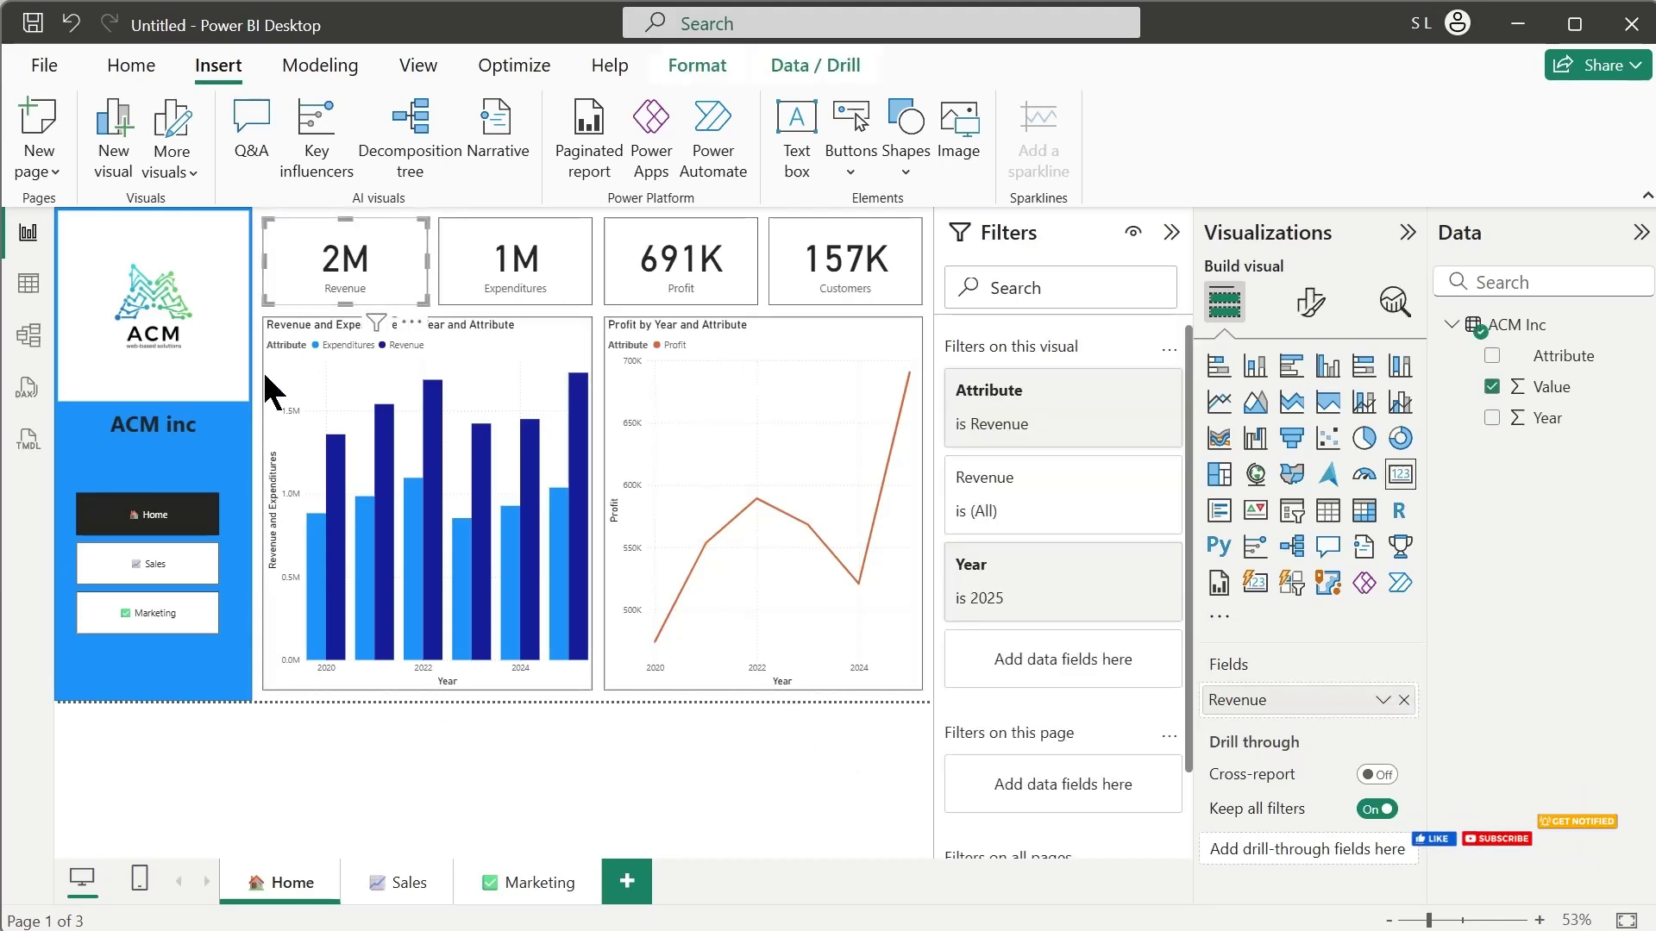
pyautogui.keyDown('ctrl'); pyautogui.click(151, 580); pyautogui.keyUp('ctrl')
pyautogui.hotkey('ctrl', 'v')
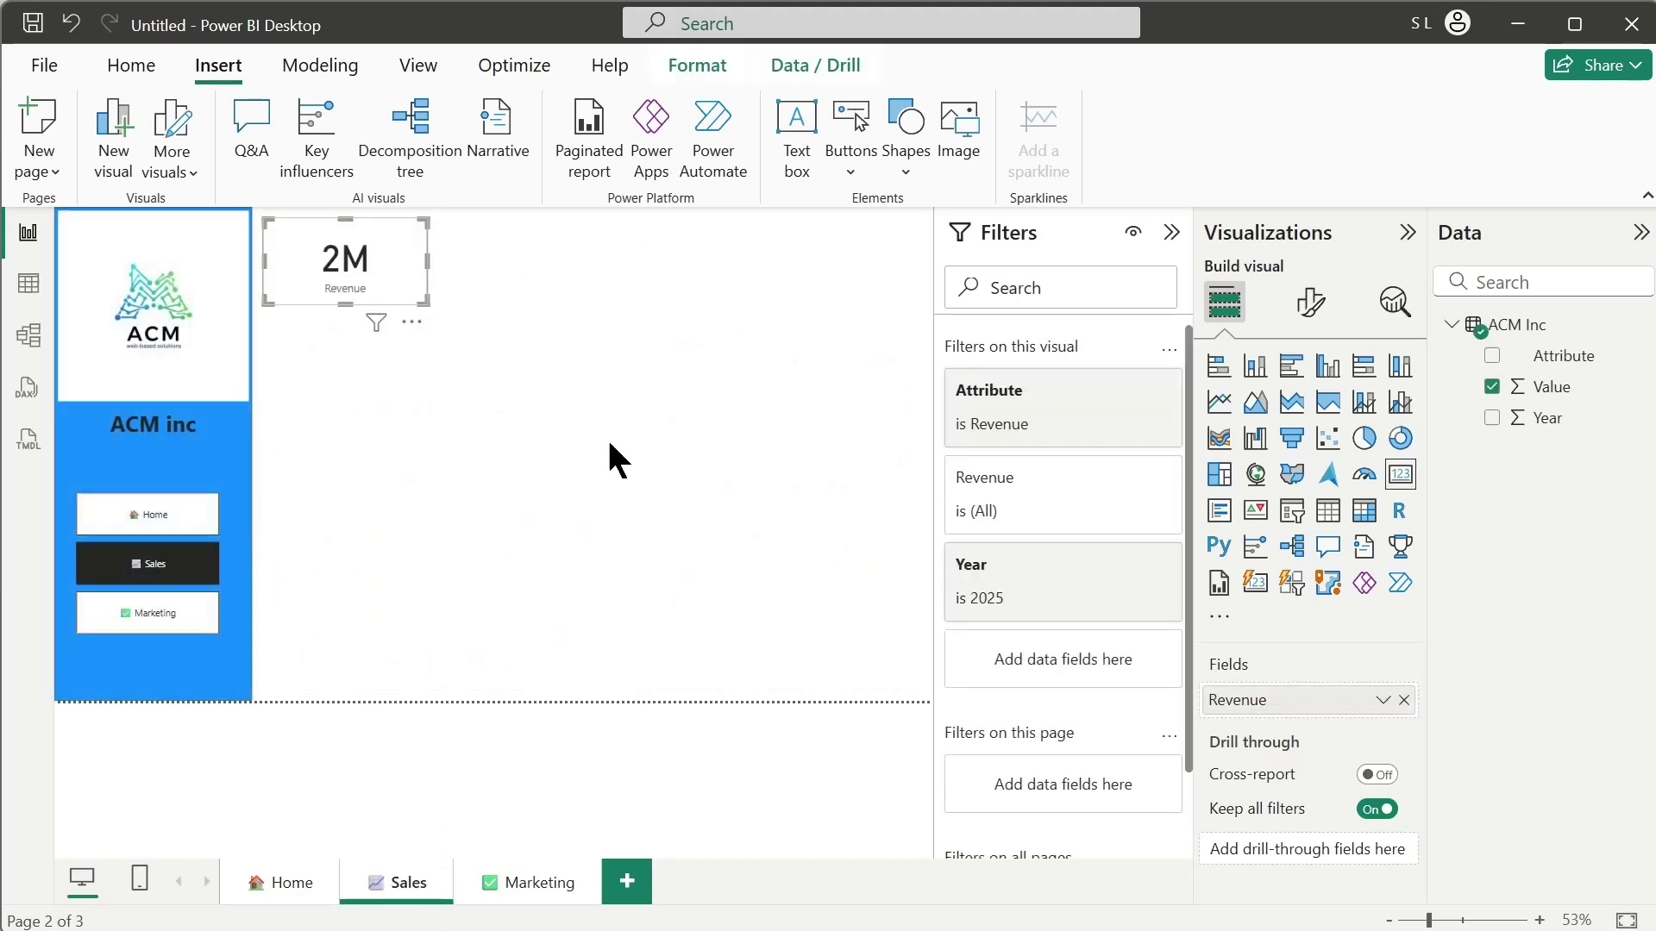
# Step: Filter the pasted card to Product A only and rename its field Product A
pyautogui.click(1087, 390)
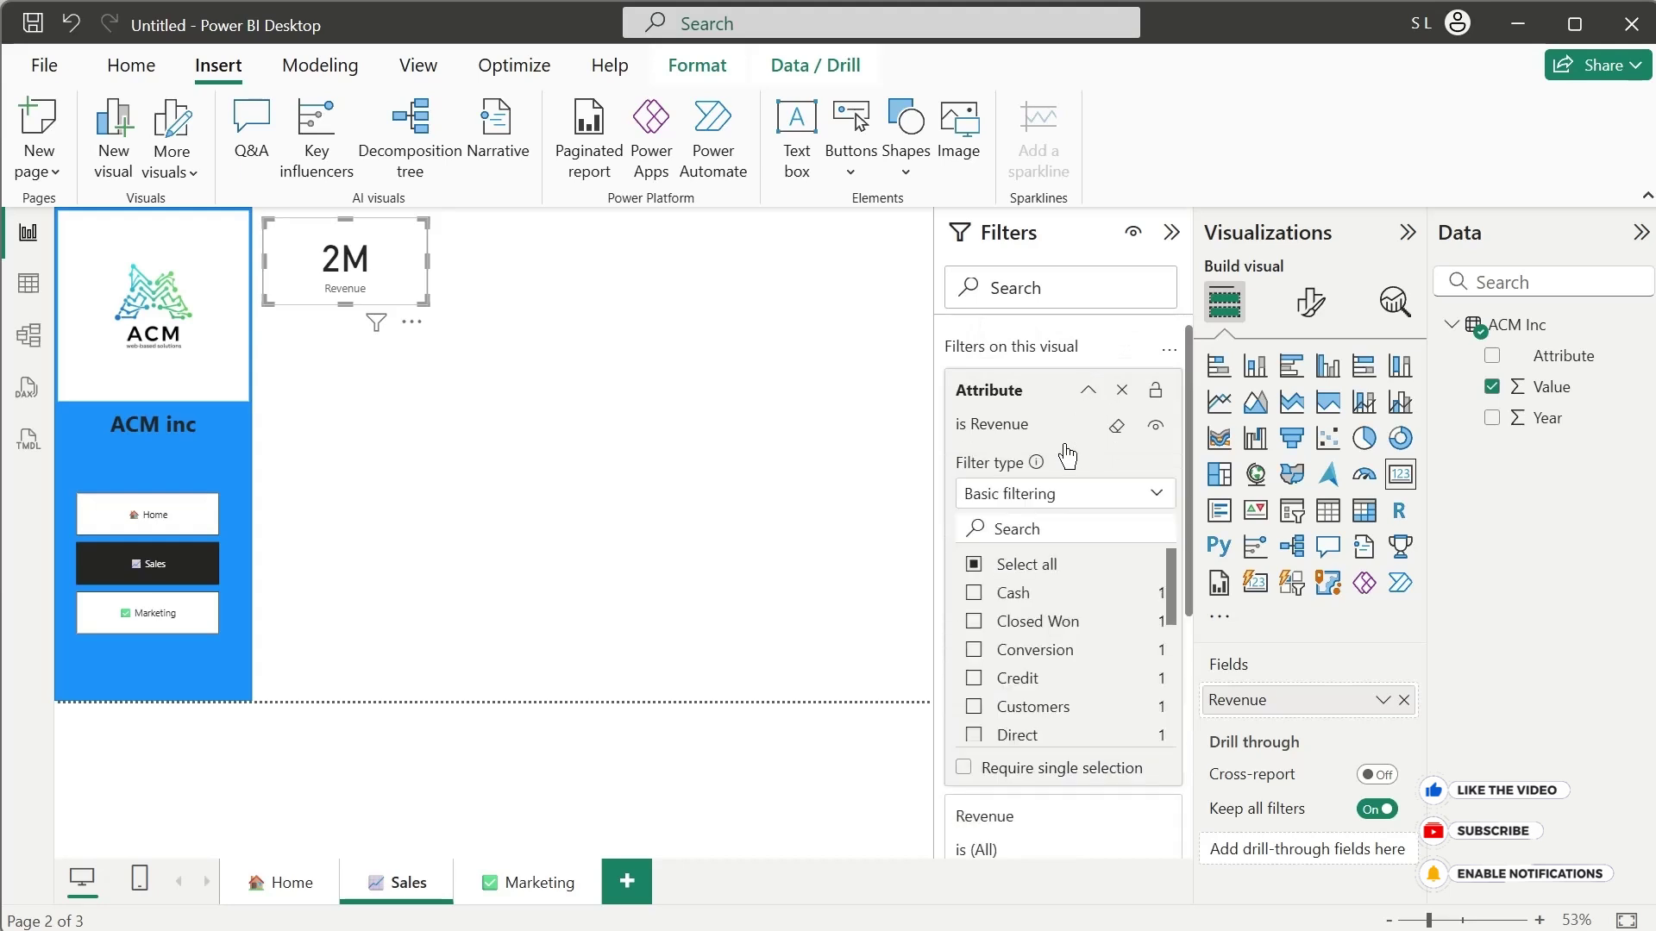
pyautogui.moveTo(1171, 622); pyautogui.dragTo(1166, 703)
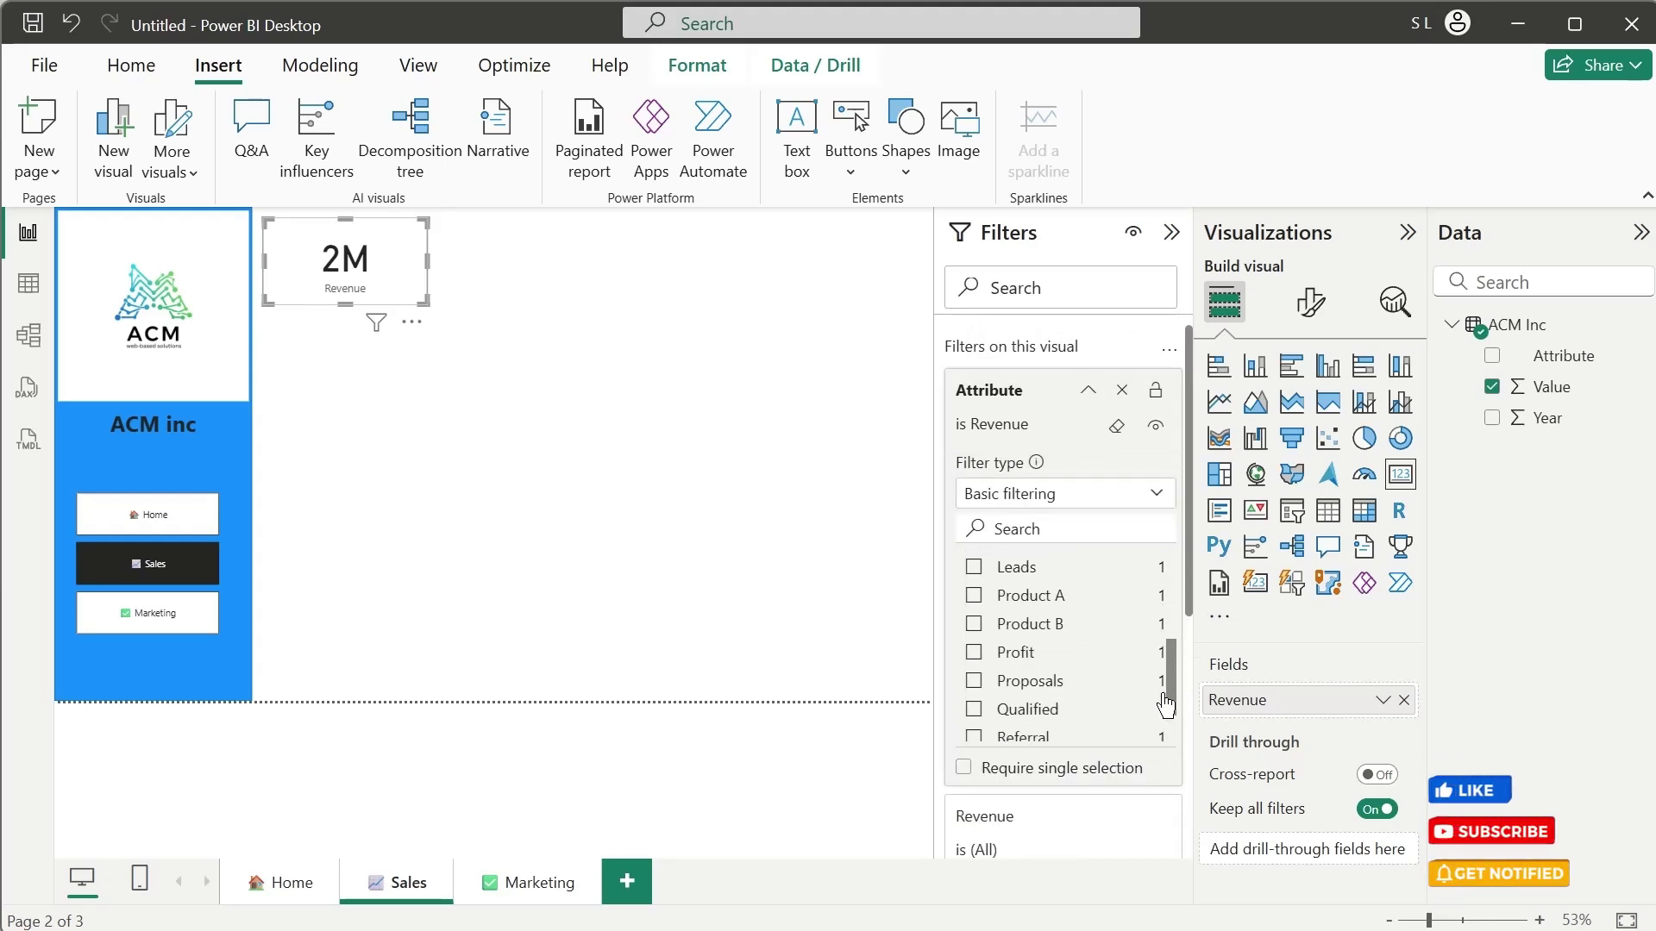
pyautogui.click(975, 586)
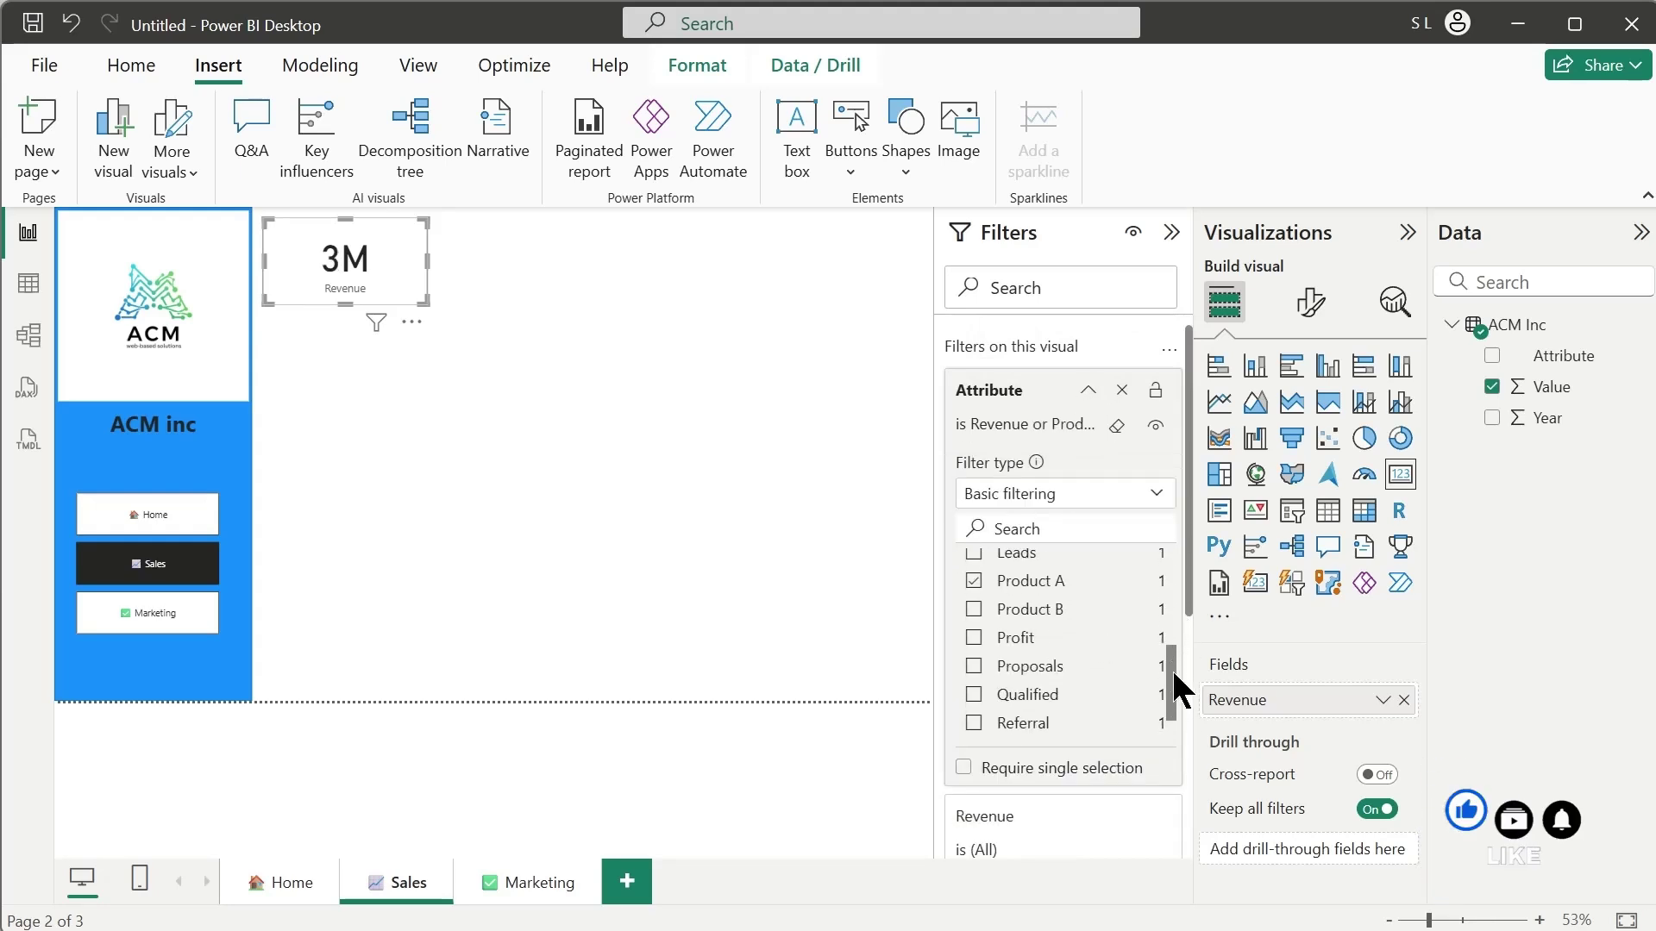
pyautogui.scroll(-1, 1076, 721)
pyautogui.click(975, 702)
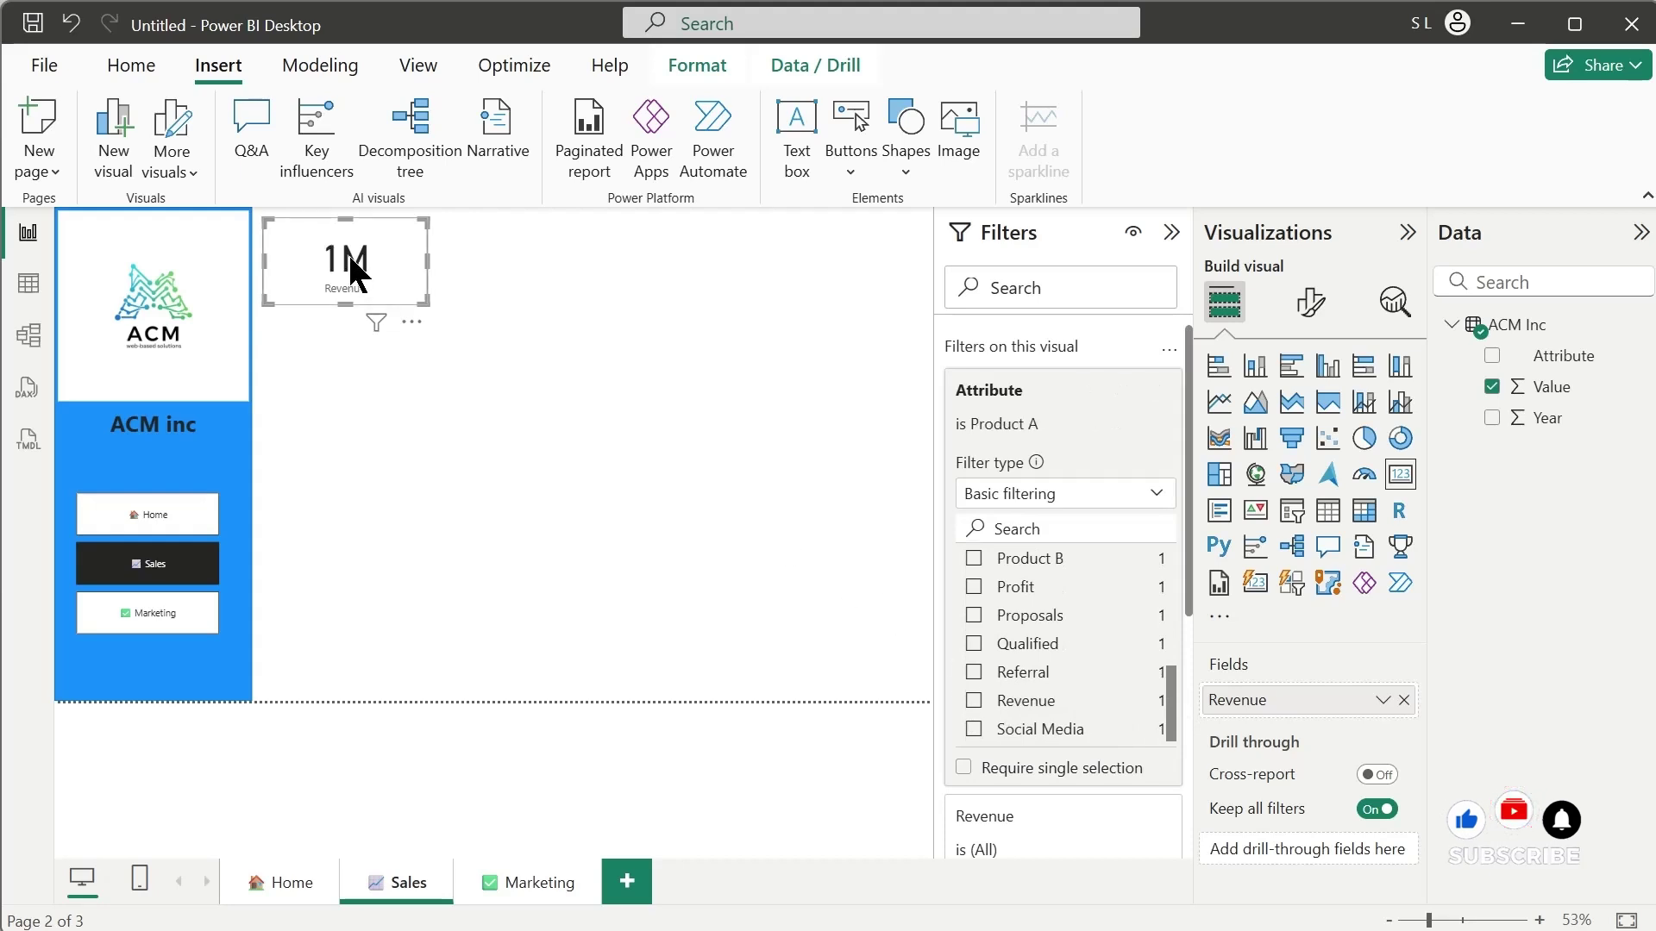
pyautogui.doubleClick(1267, 699)
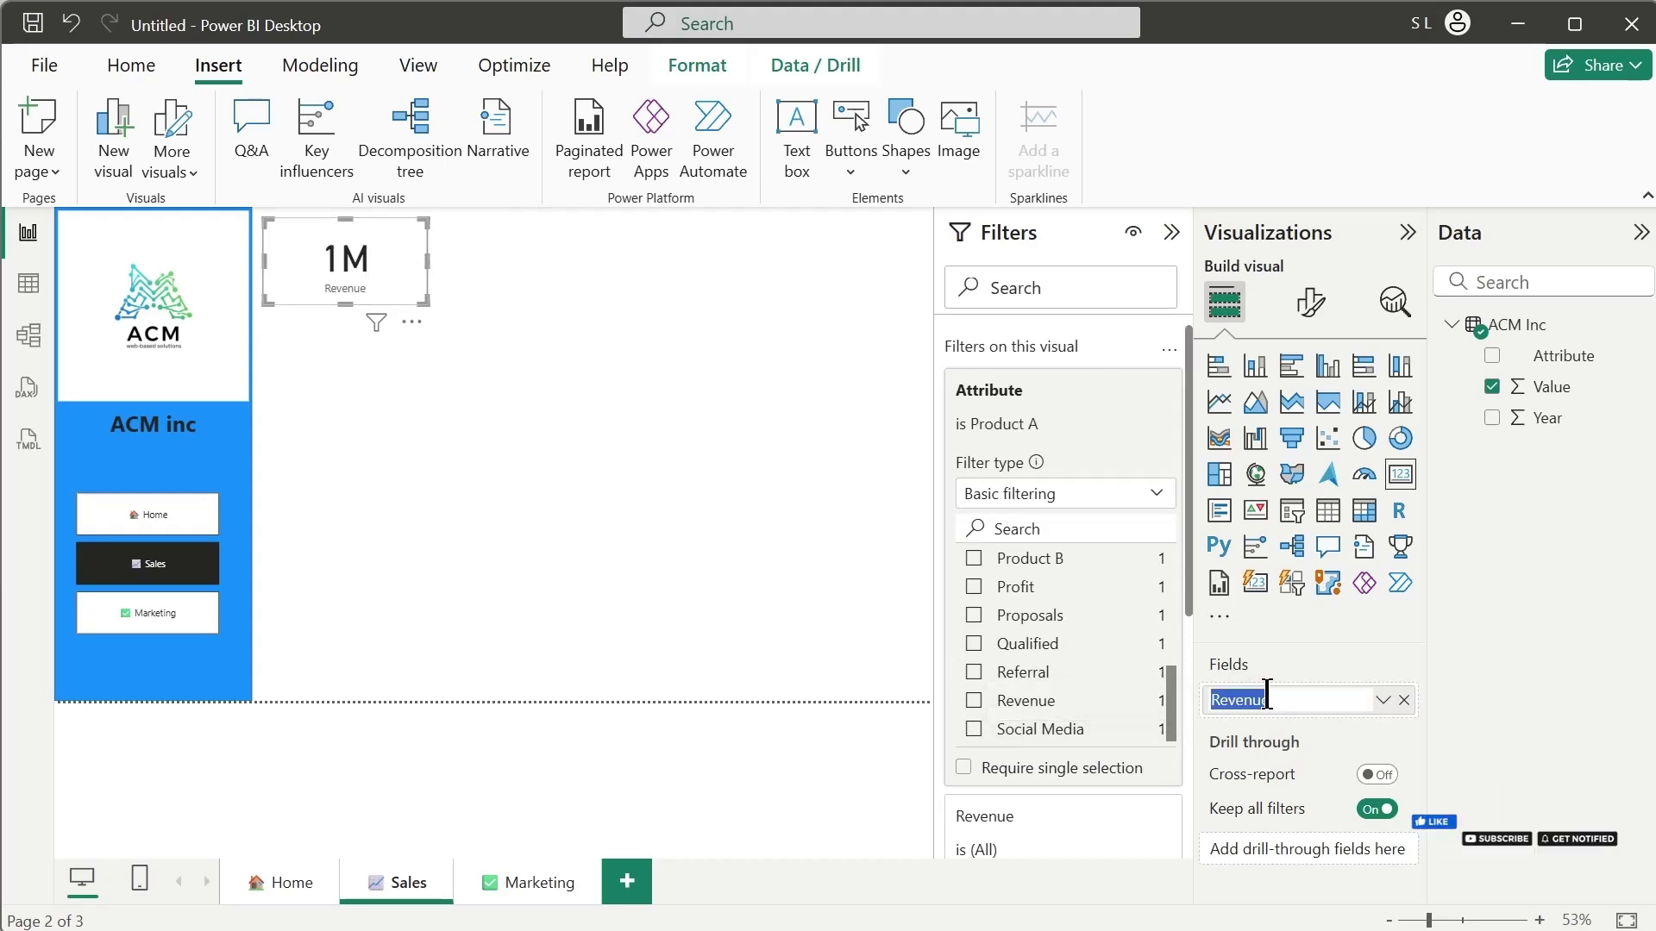
pyautogui.write('Produc')
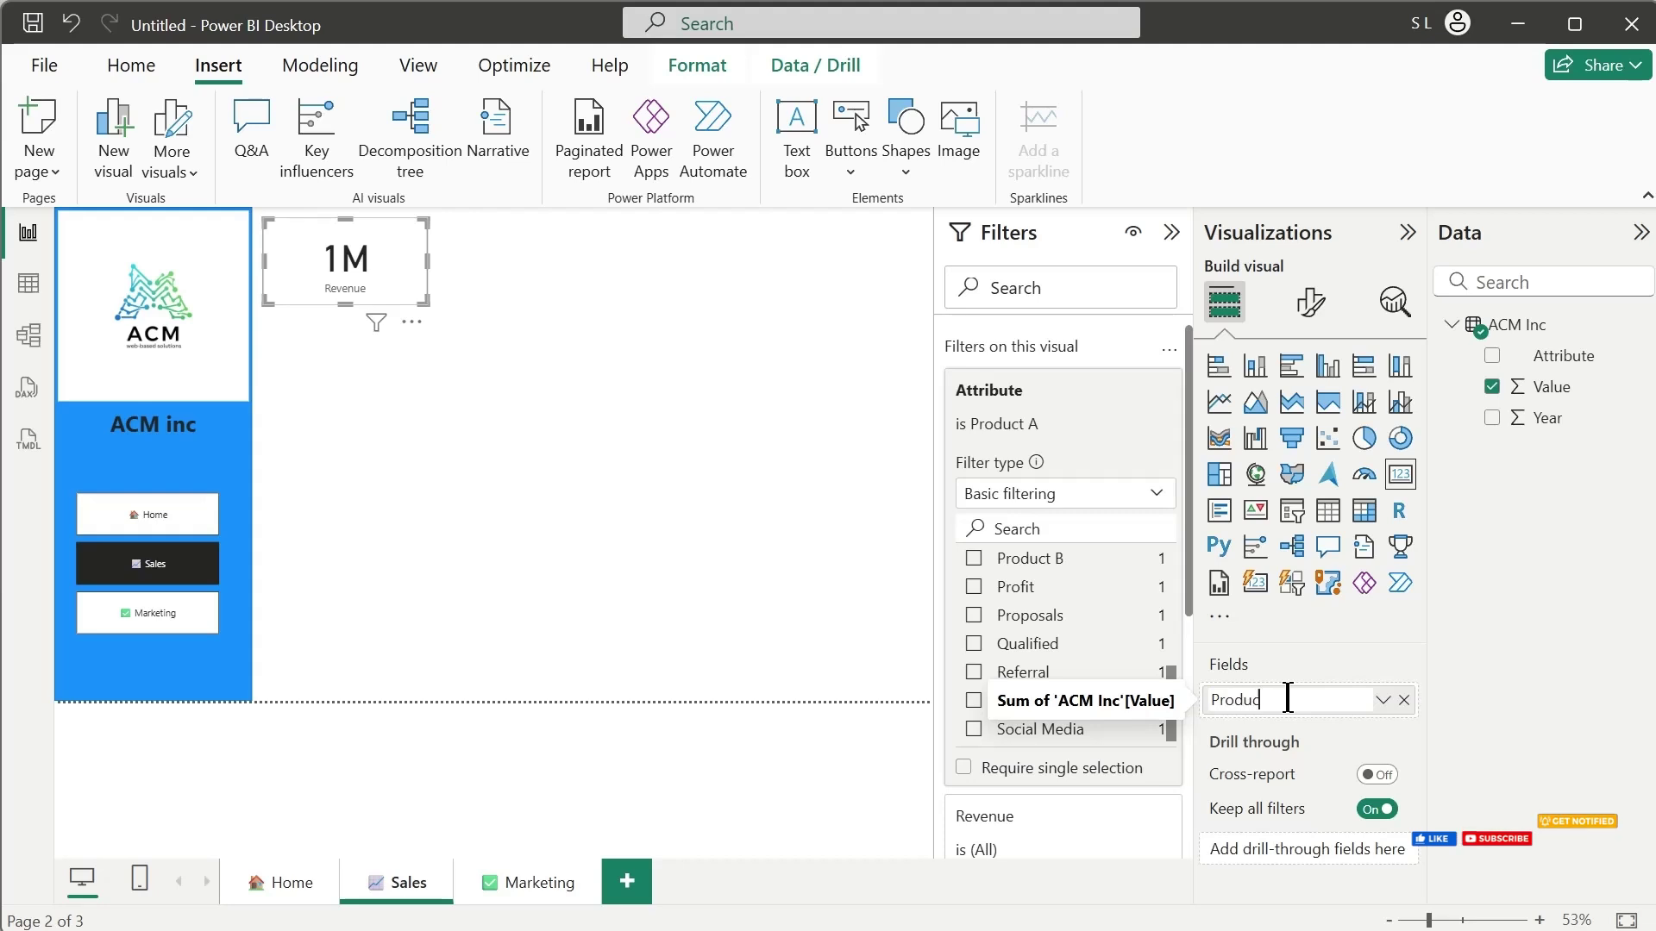
pyautogui.write('t A')
pyautogui.press('Return')
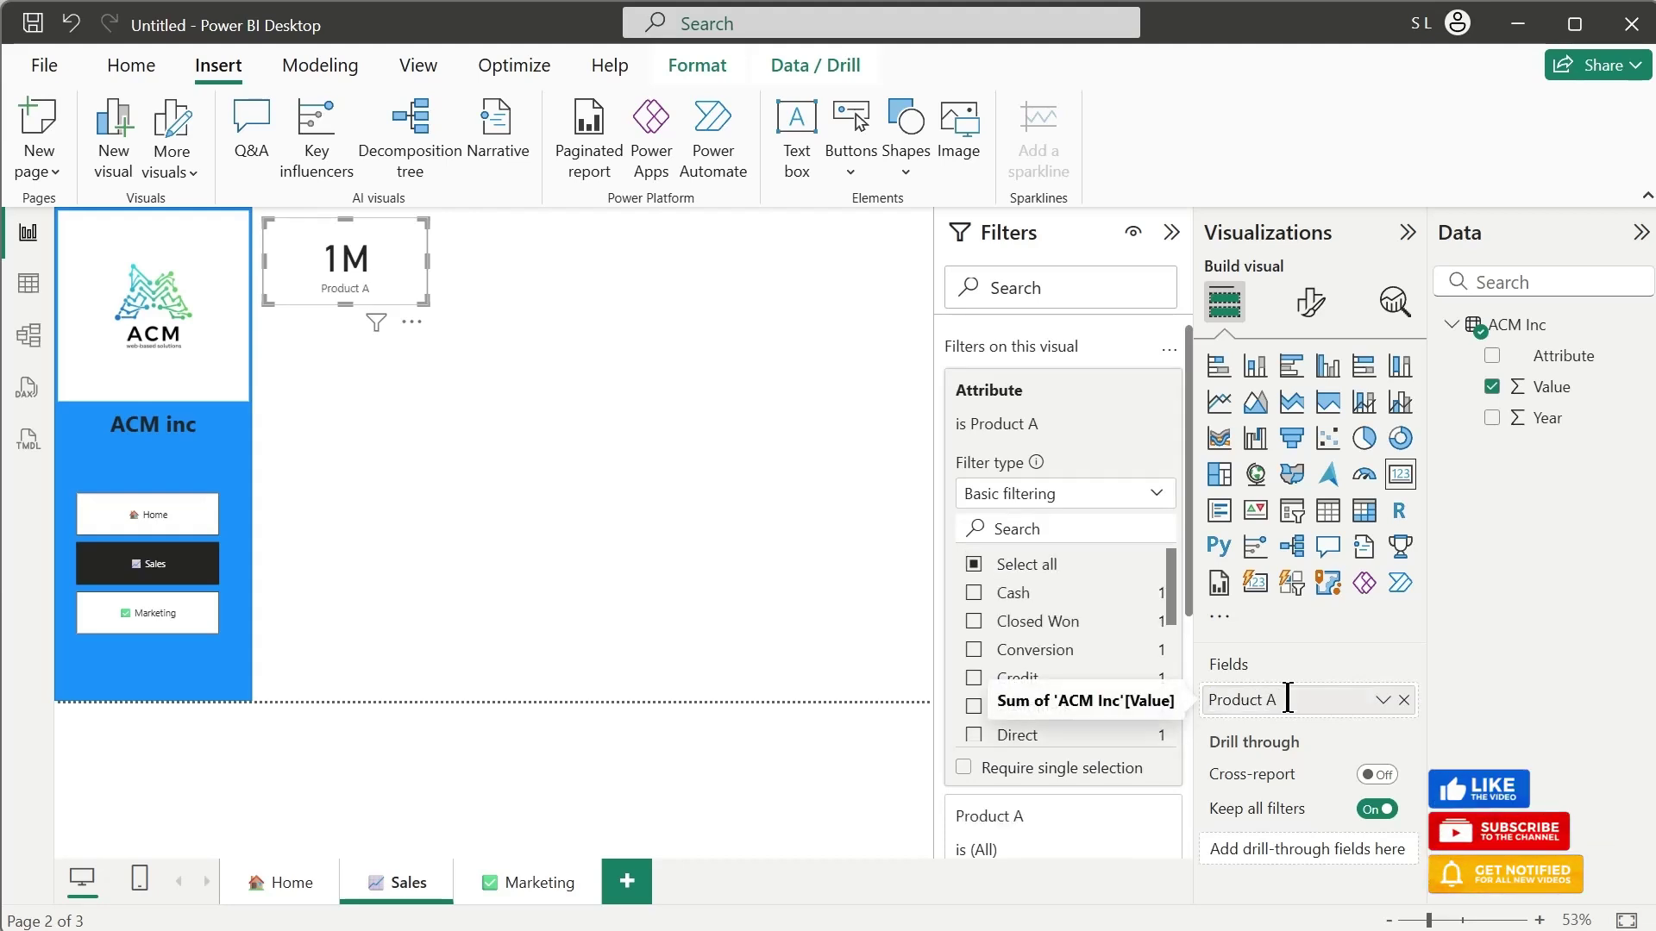
# Step: Add a Product B card beside Product A, filtered to Product B
pyautogui.moveTo(404, 282); pyautogui.dragTo(573, 271)
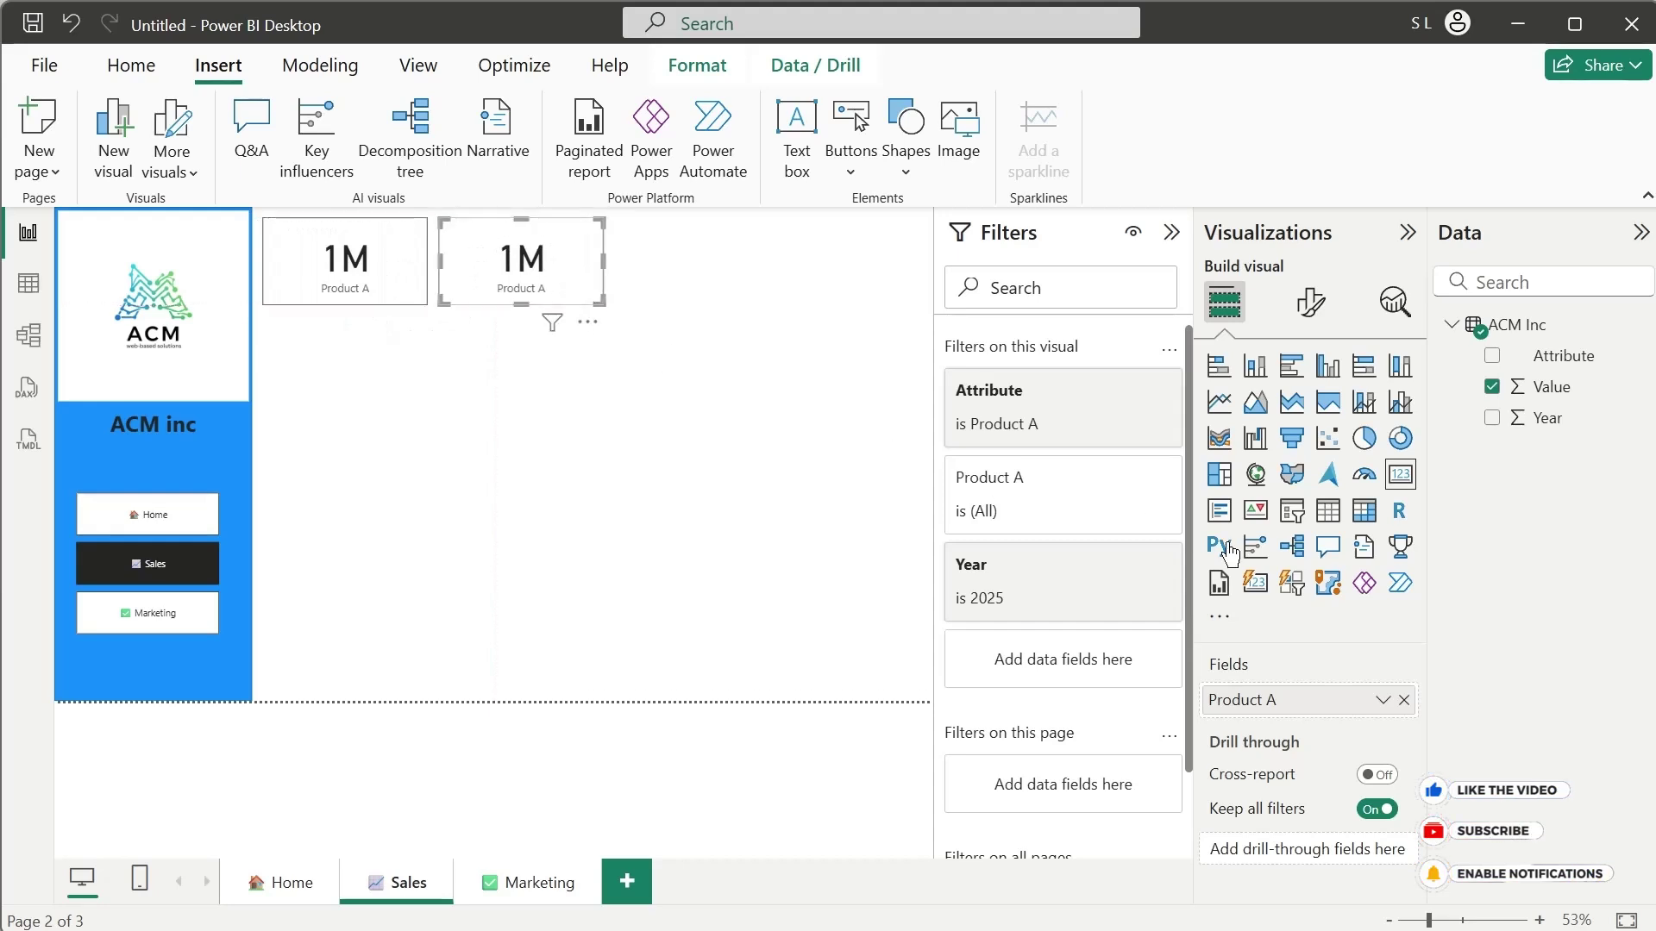
pyautogui.doubleClick(1300, 703)
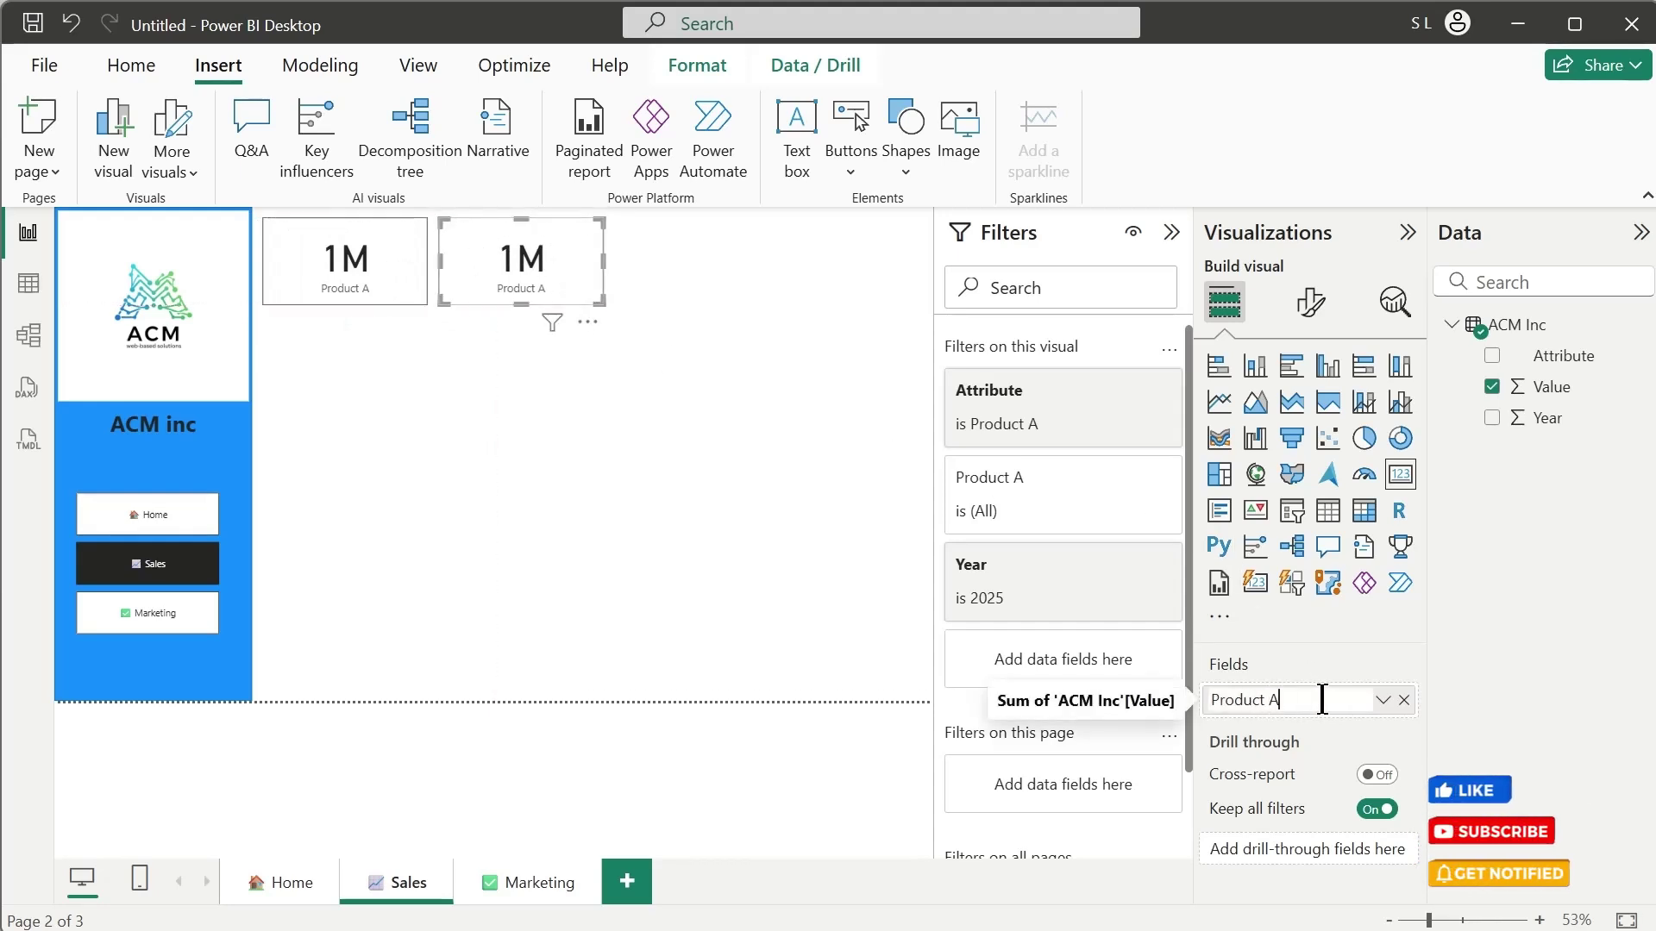
pyautogui.write('B')
pyautogui.press('Return')
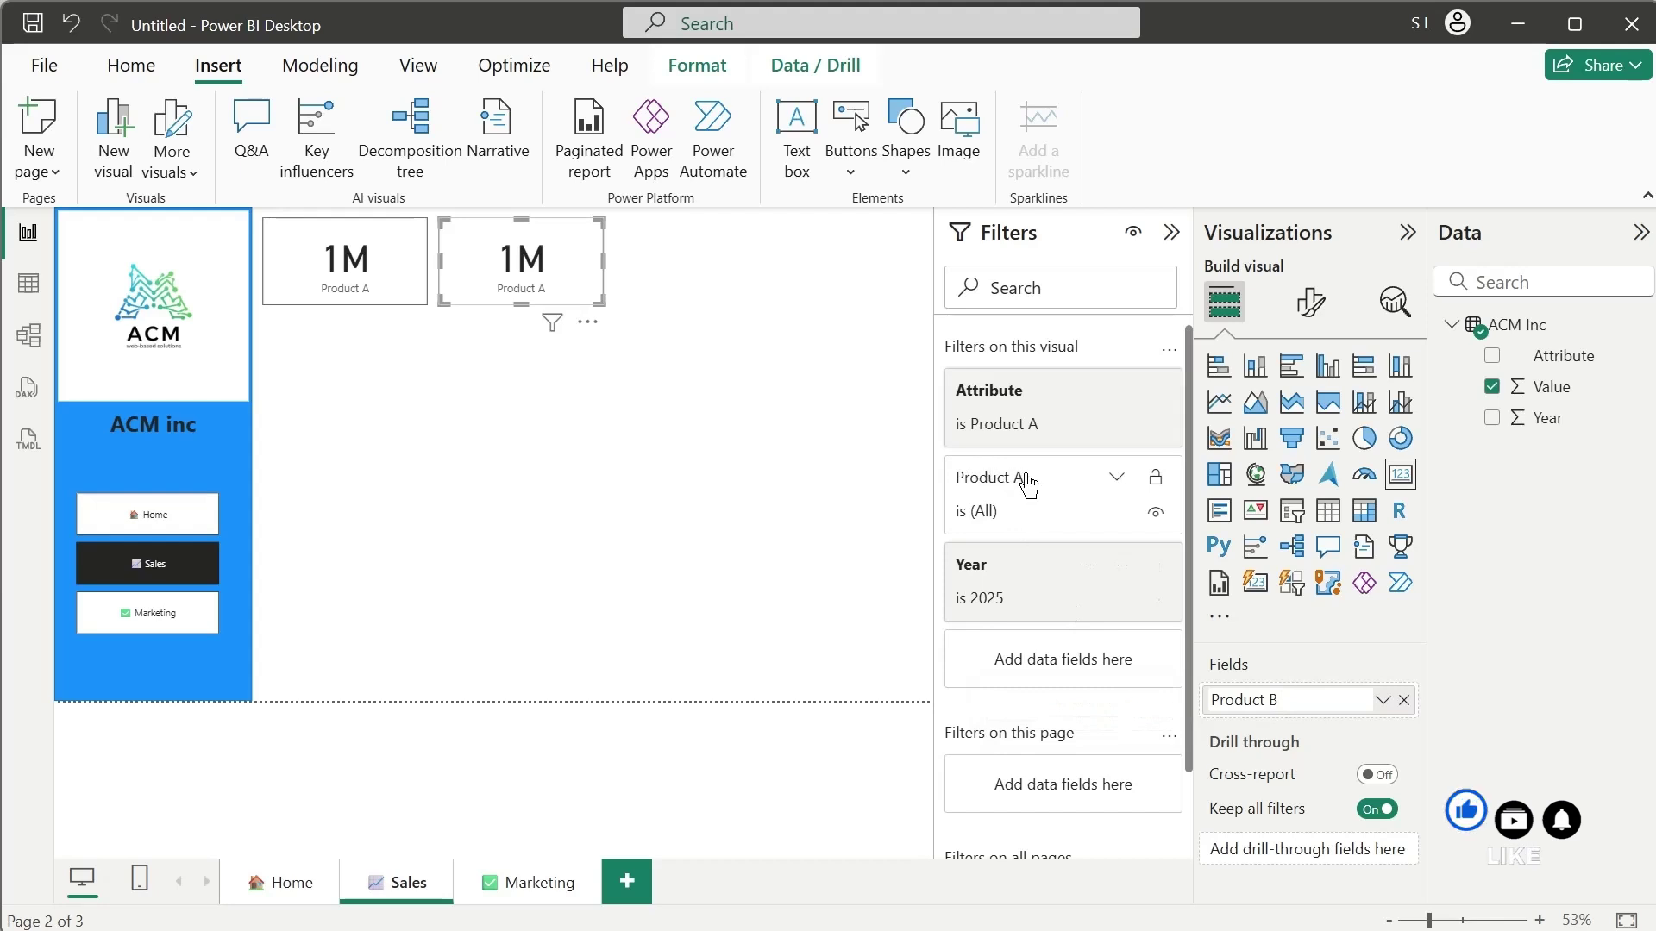
pyautogui.click(1035, 398)
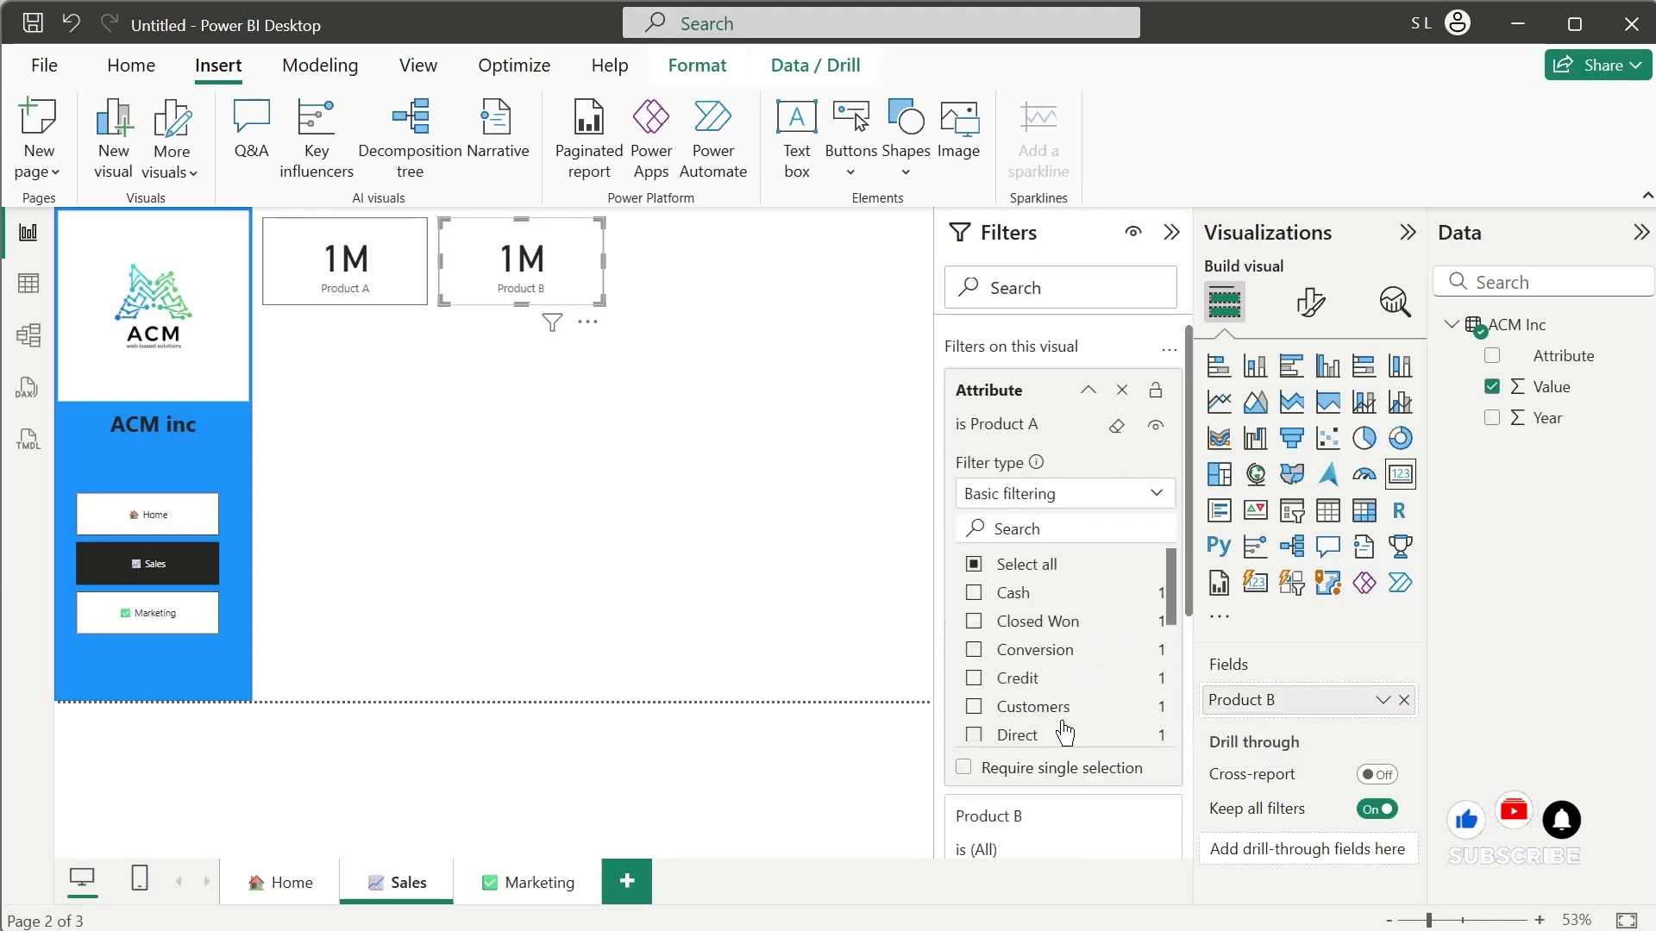
pyautogui.scroll(-2, 1048, 707)
pyautogui.click(974, 692)
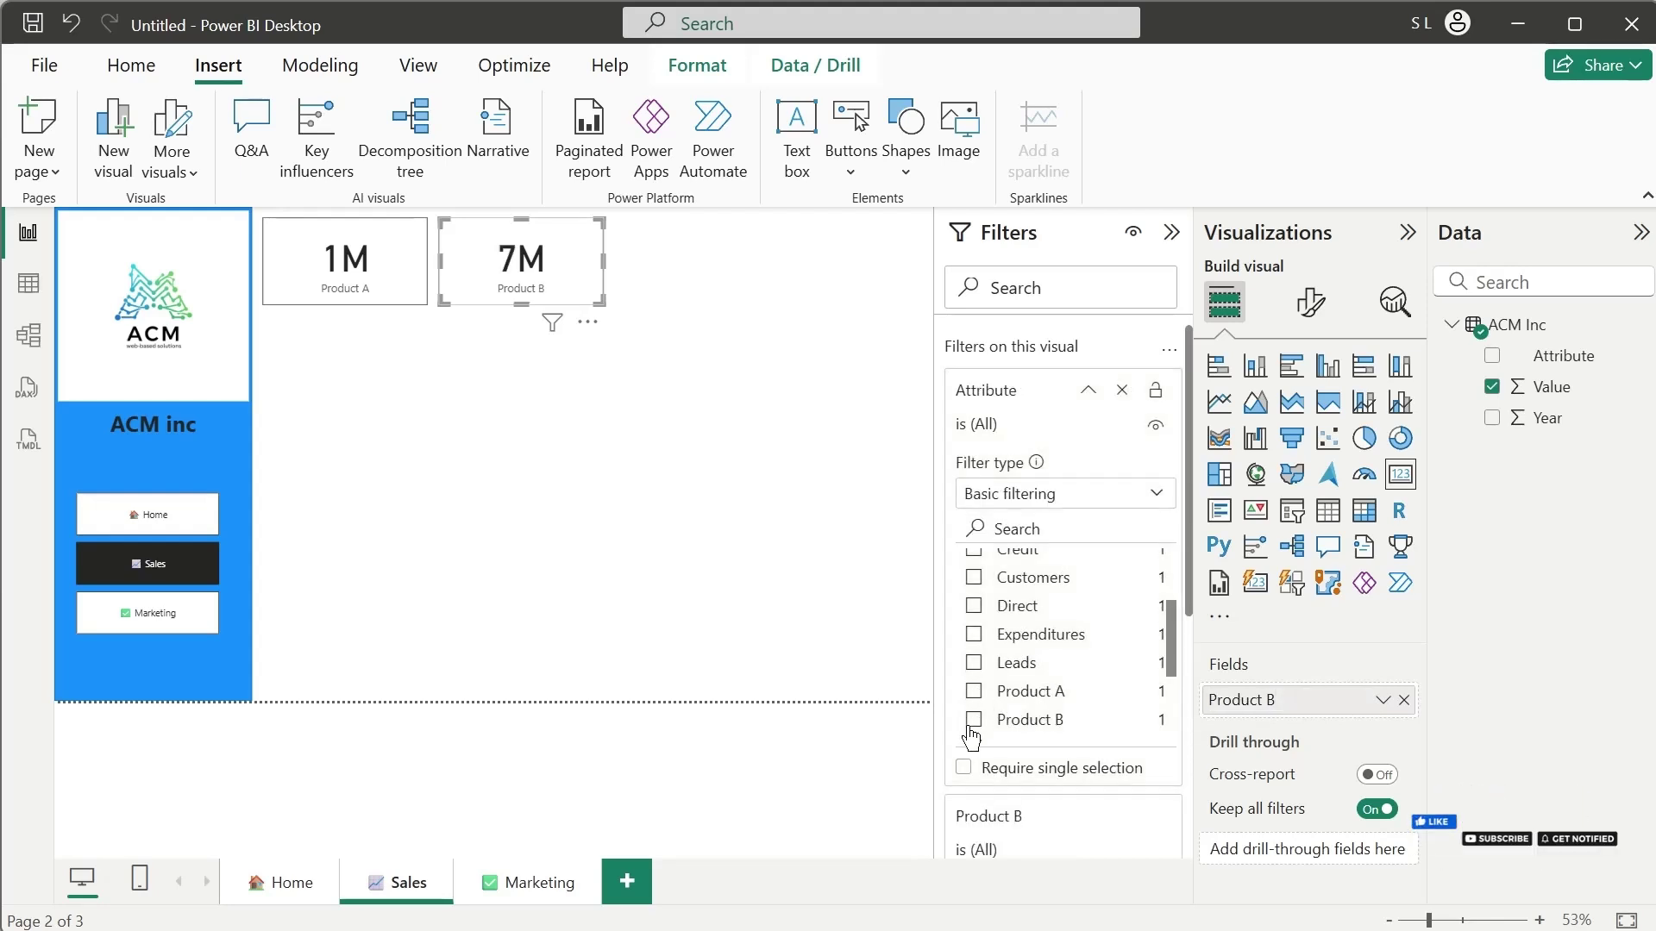
pyautogui.click(974, 720)
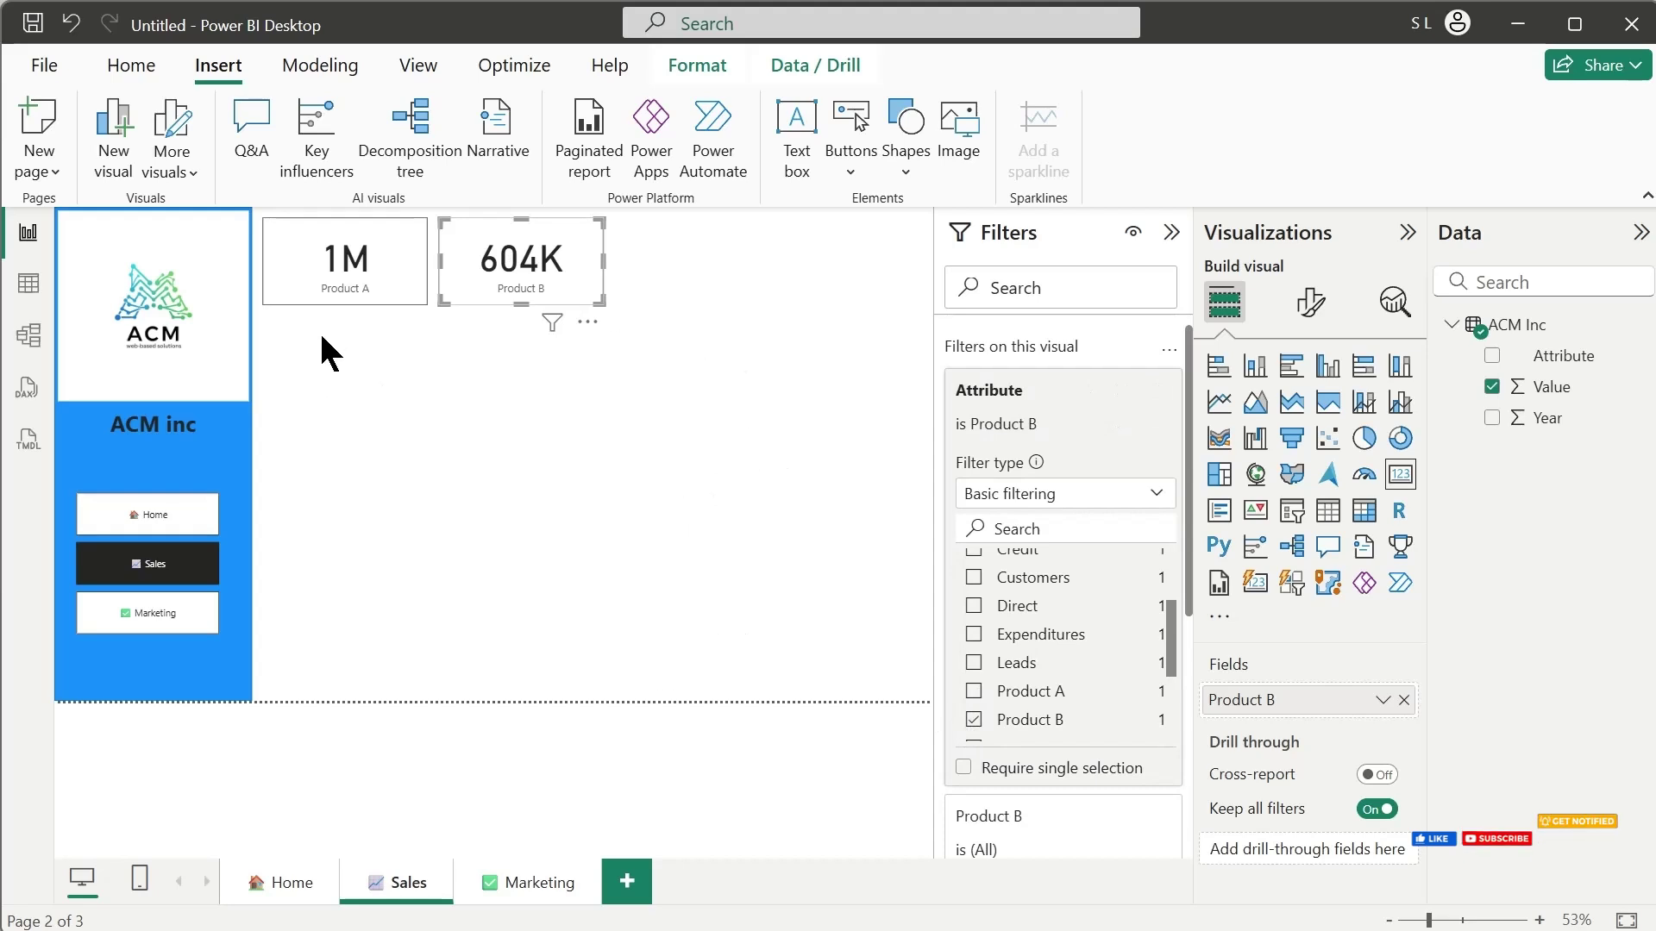
pyautogui.click(591, 436)
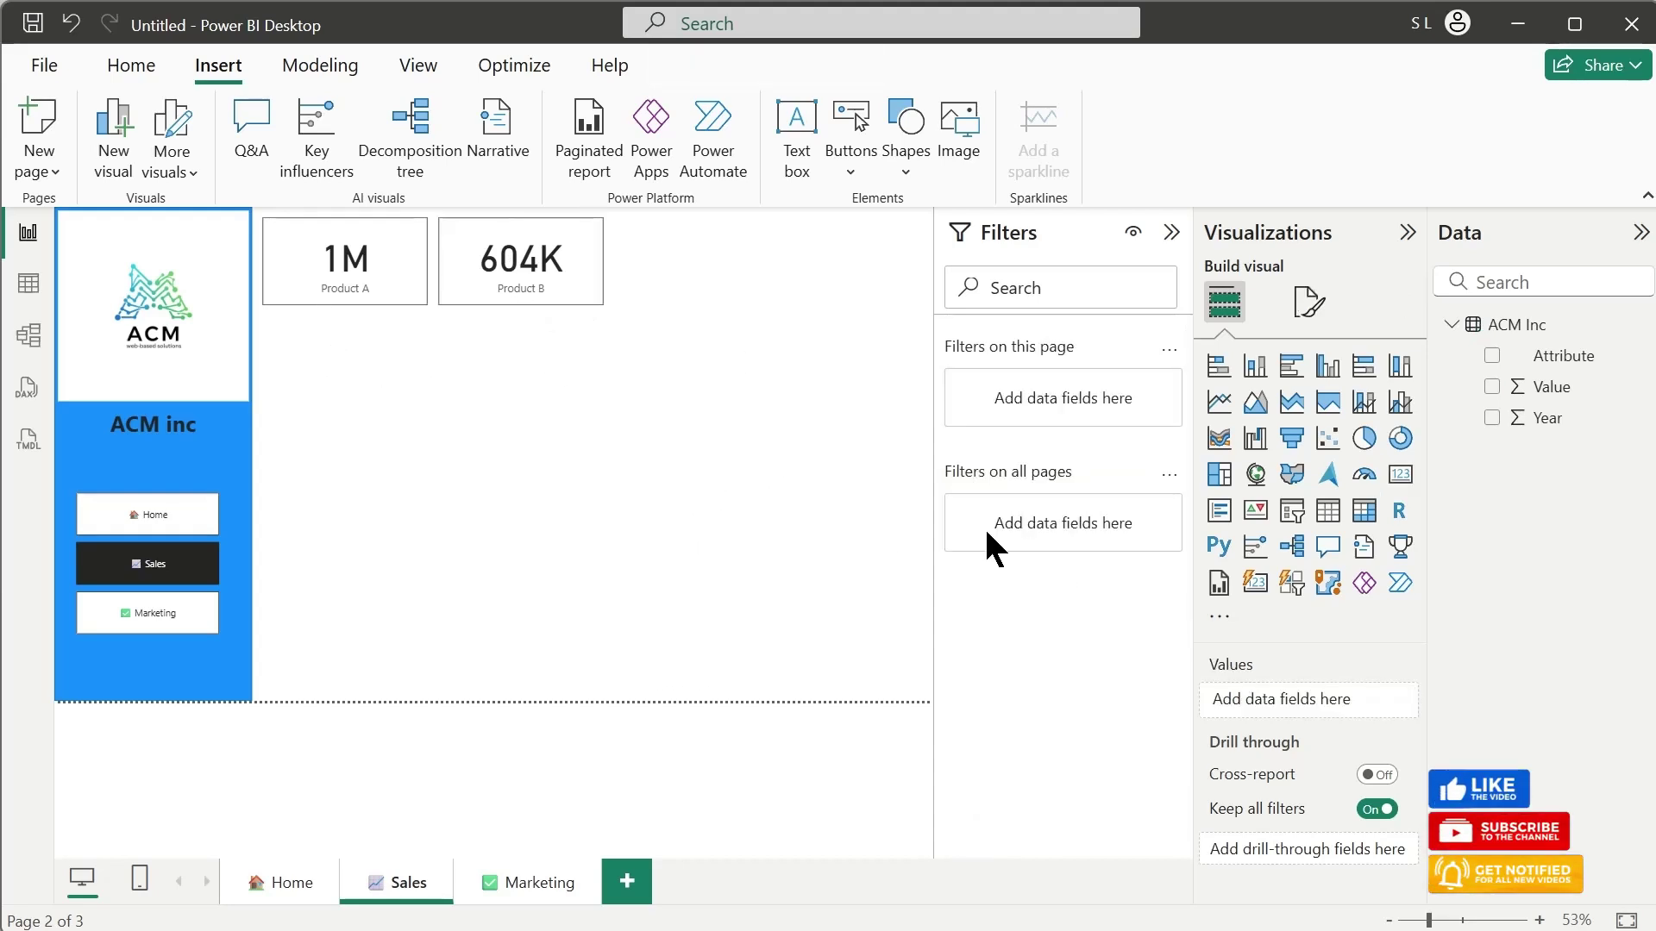
# Step: Add a Cash card next to Product B, filtered to Cash
pyautogui.click(551, 268)
pyautogui.moveTo(550, 267); pyautogui.dragTo(715, 267)
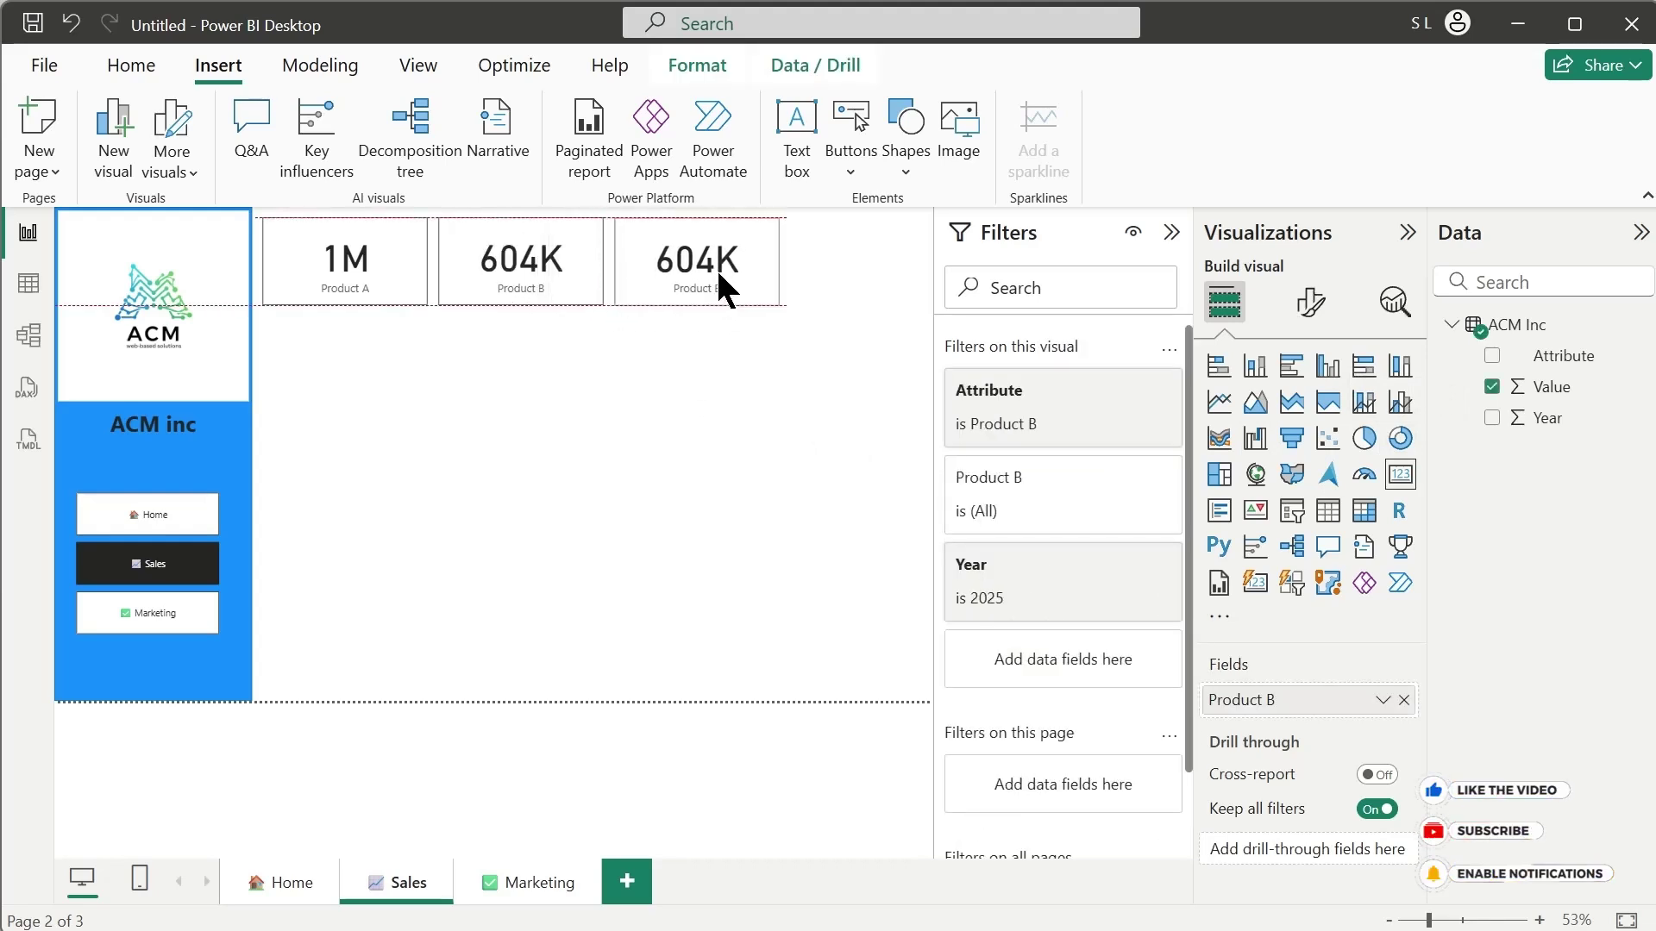
pyautogui.doubleClick(1274, 700)
pyautogui.write('Cas')
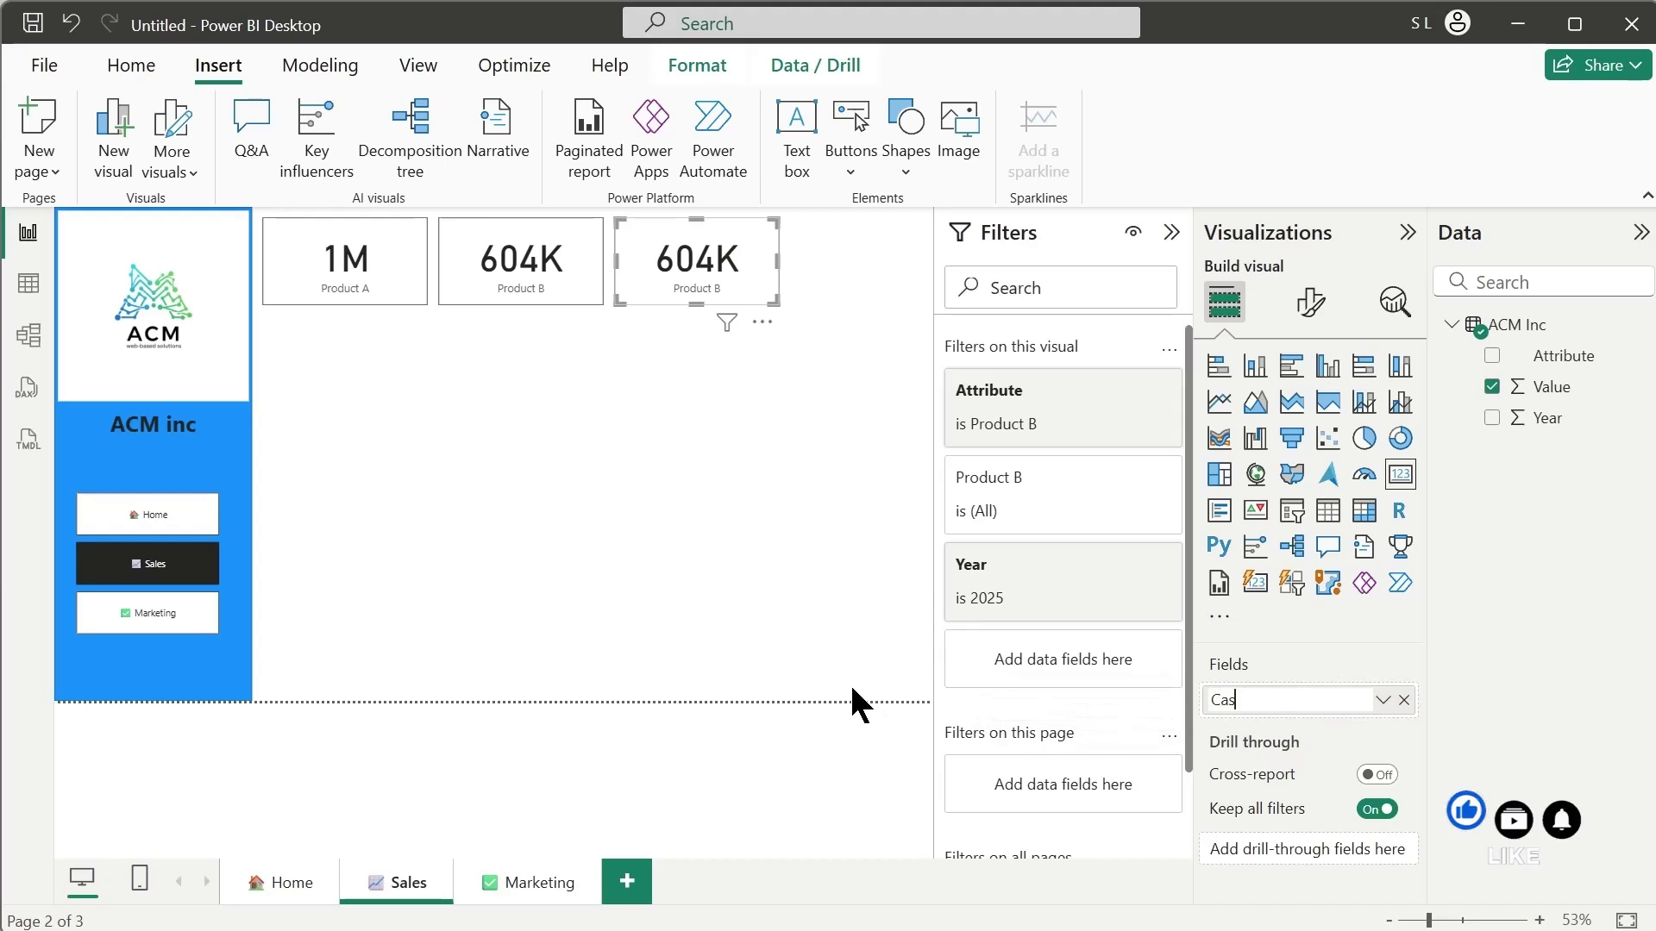
pyautogui.write('h')
pyautogui.press('Return')
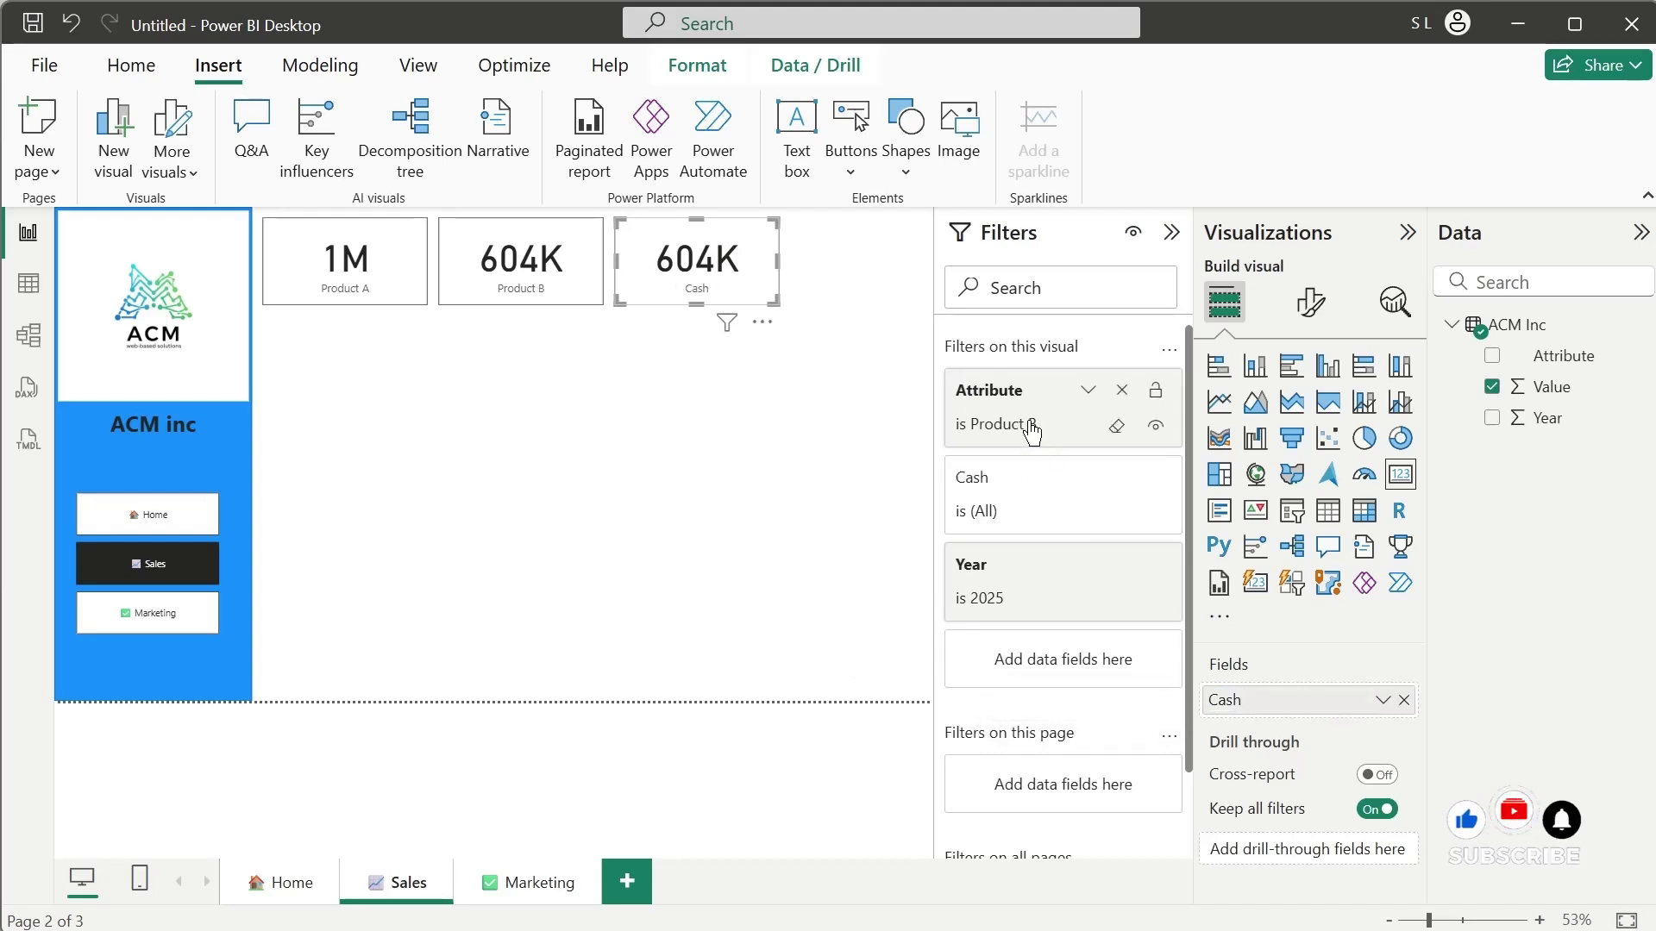
pyautogui.click(1031, 414)
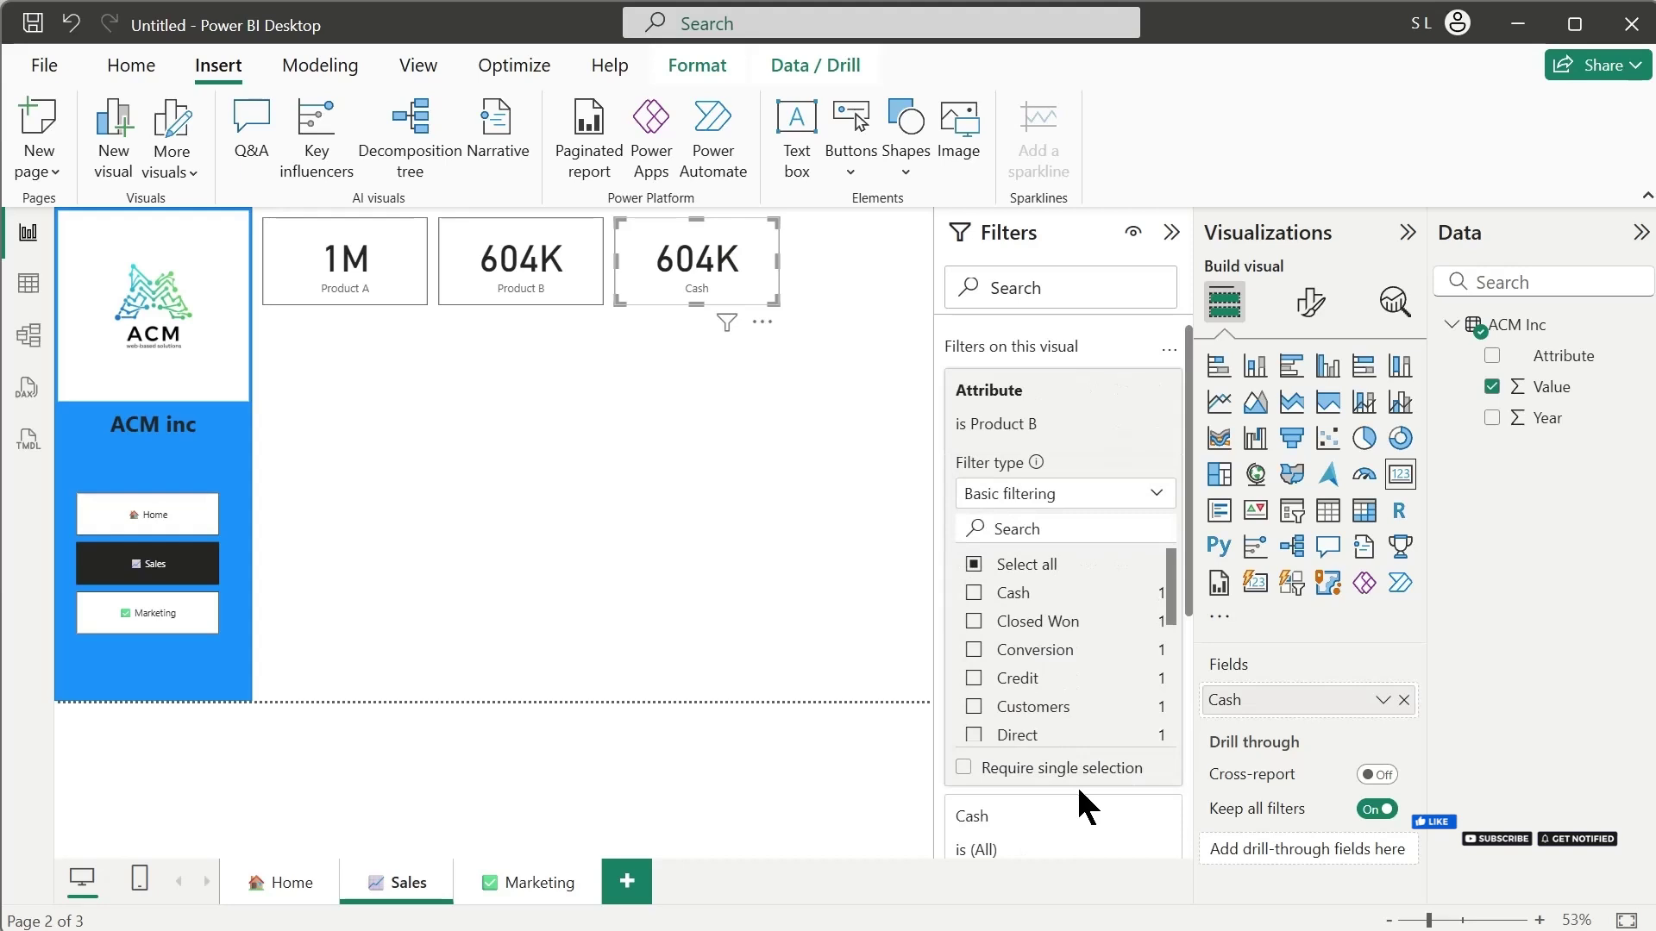
pyautogui.click(974, 564)
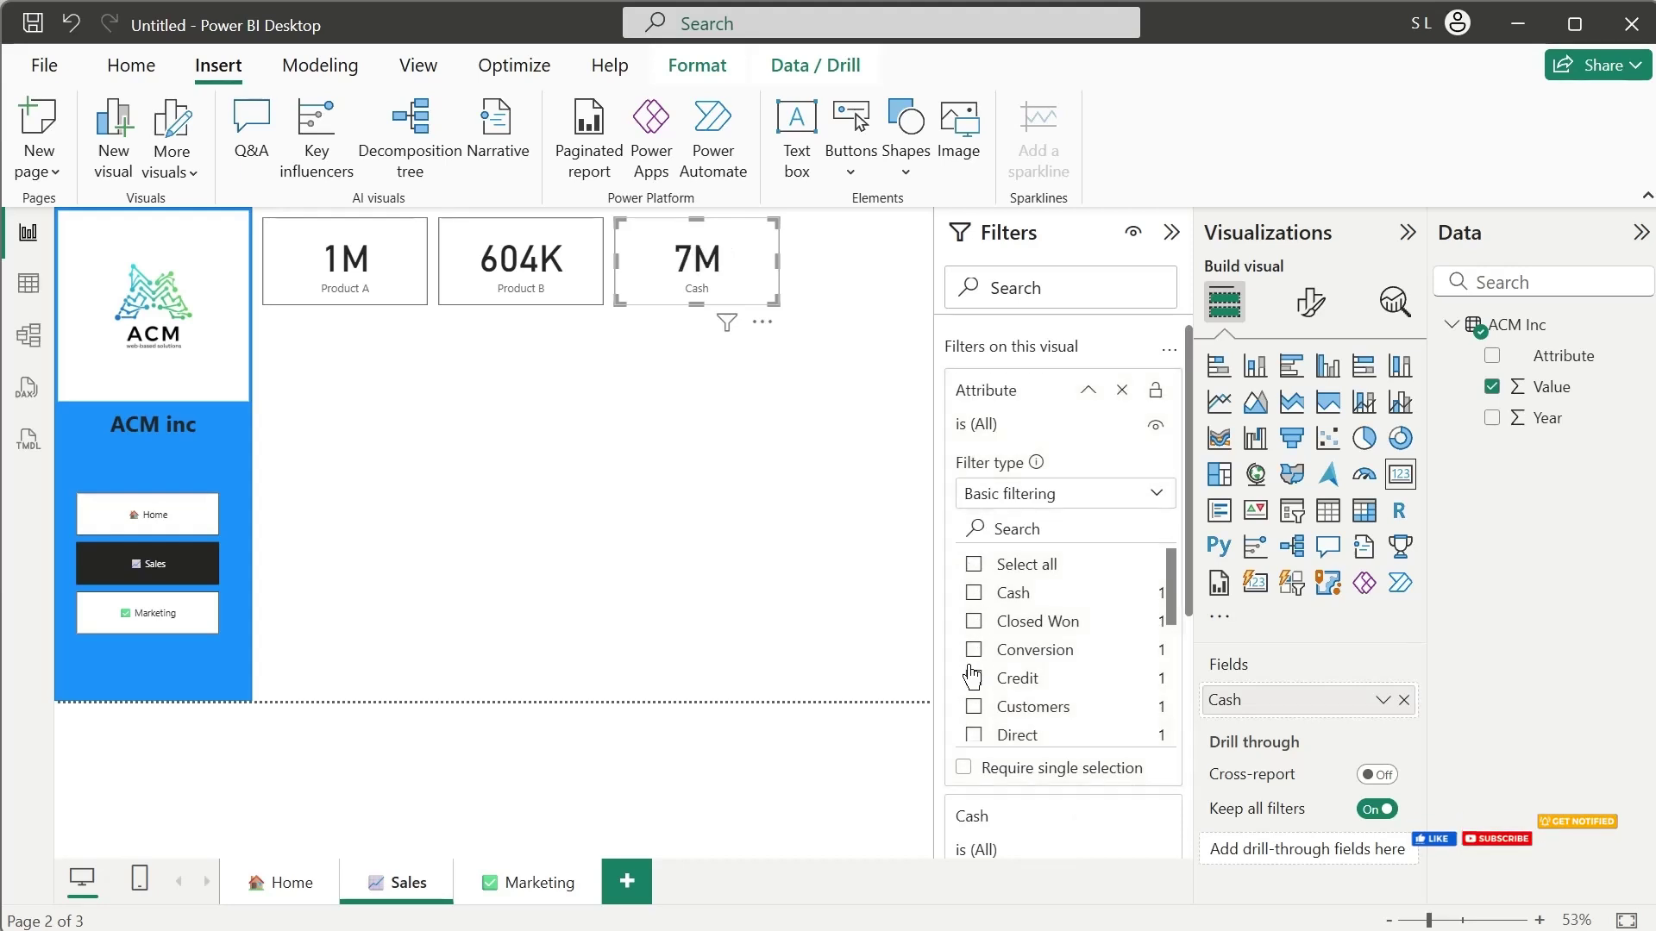
pyautogui.click(973, 592)
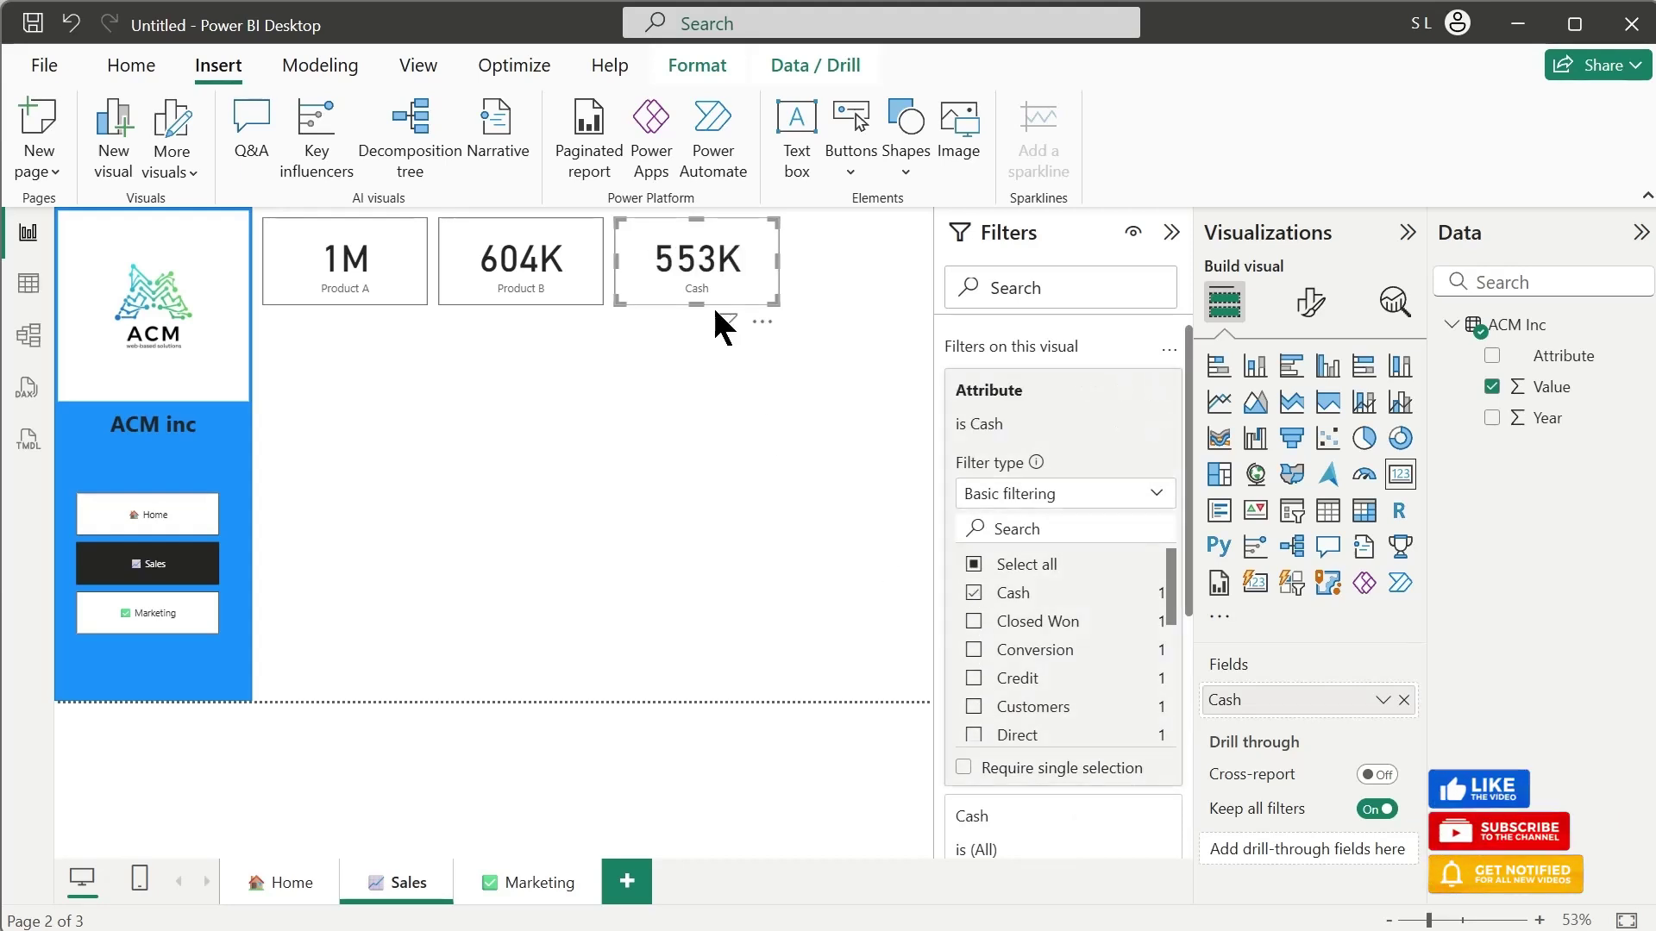
# Step: Add a Credit card beside Cash, filtered to Credit and narrowed to fit the page
pyautogui.click(742, 273)
pyautogui.hotkey('ctrl', 'c')
pyautogui.hotkey('ctrl', 'v')
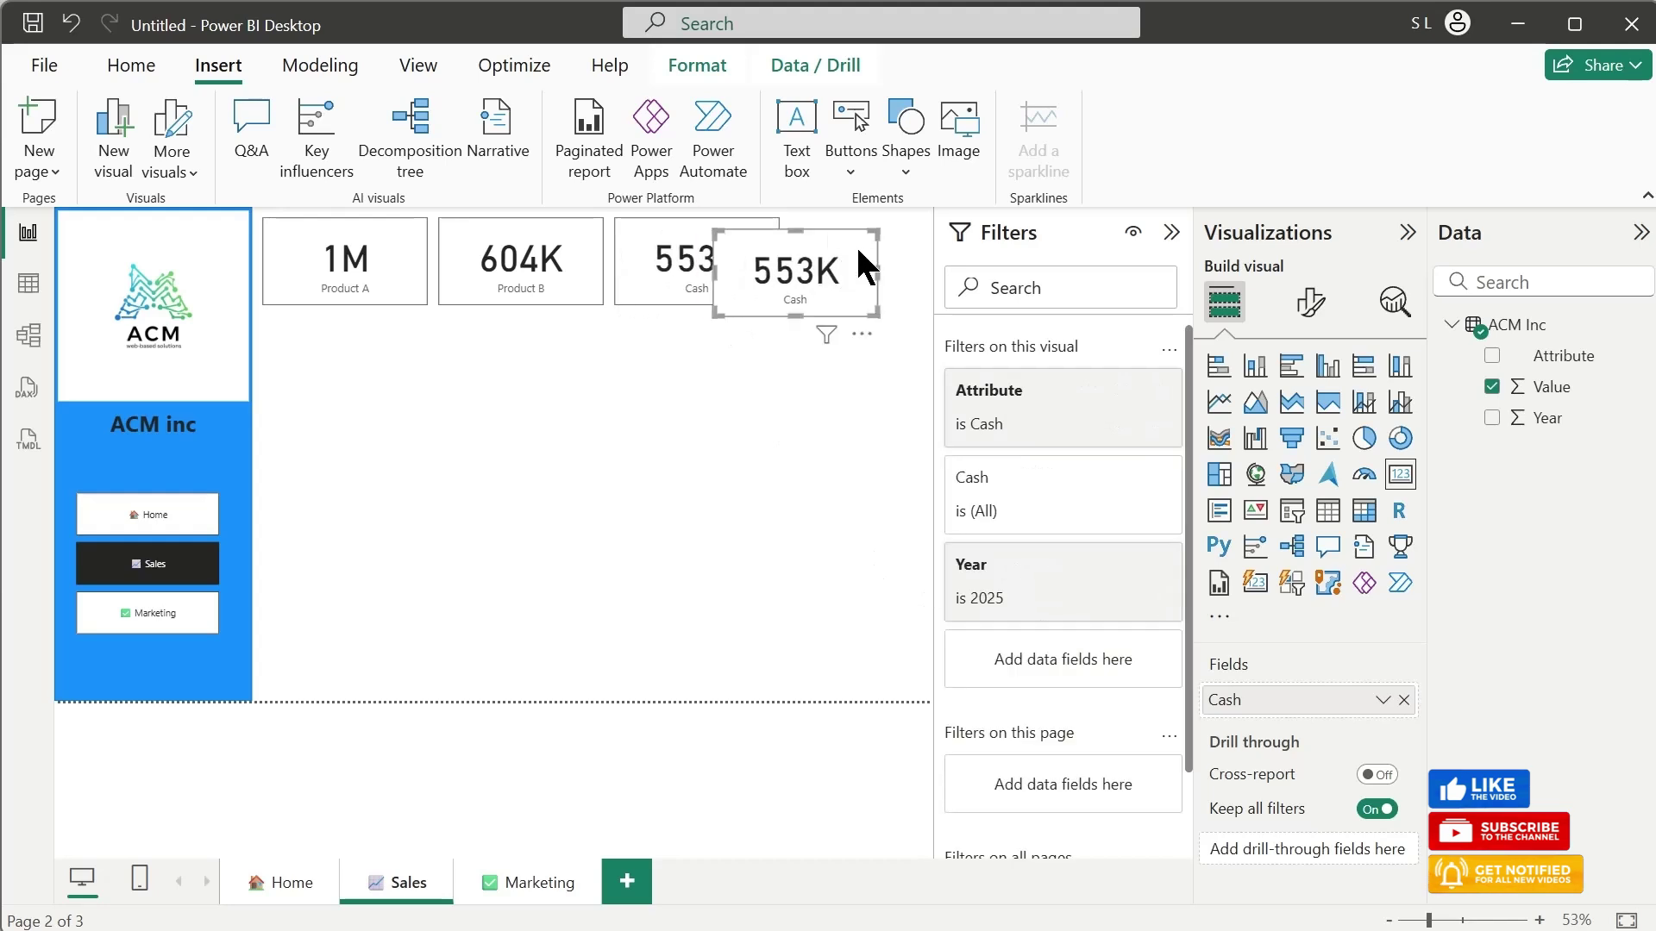
pyautogui.moveTo(807, 257)
pyautogui.mouseDown()
pyautogui.moveTo(860, 266)
pyautogui.moveTo(837, 268)
pyautogui.mouseUp()
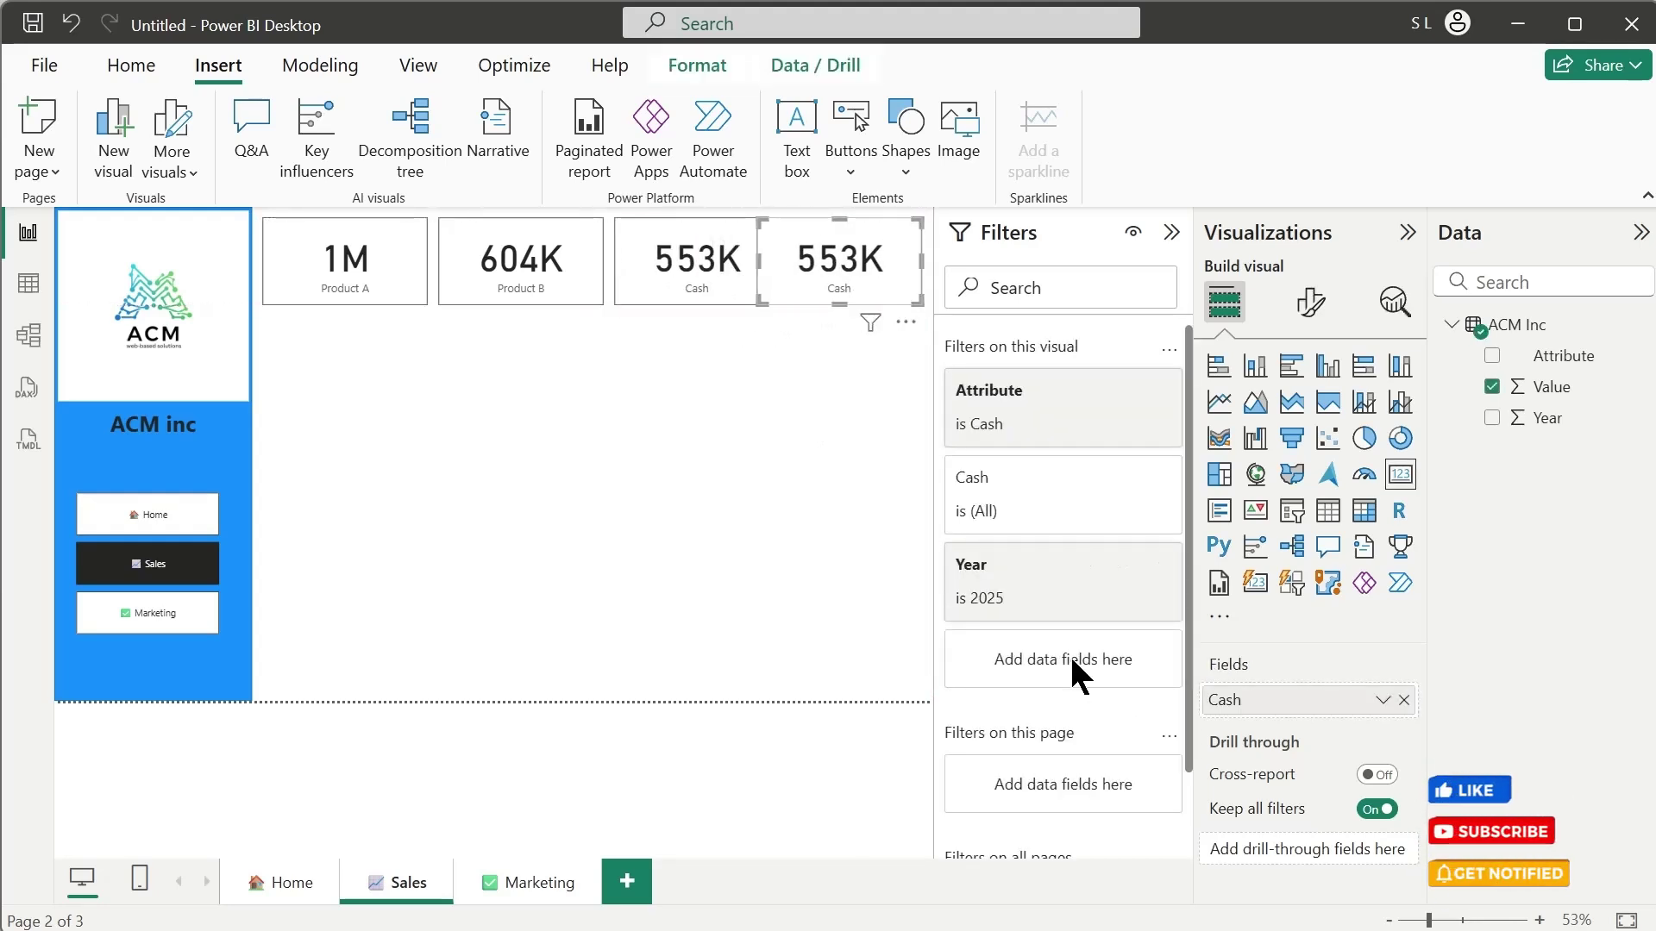
pyautogui.click(1025, 392)
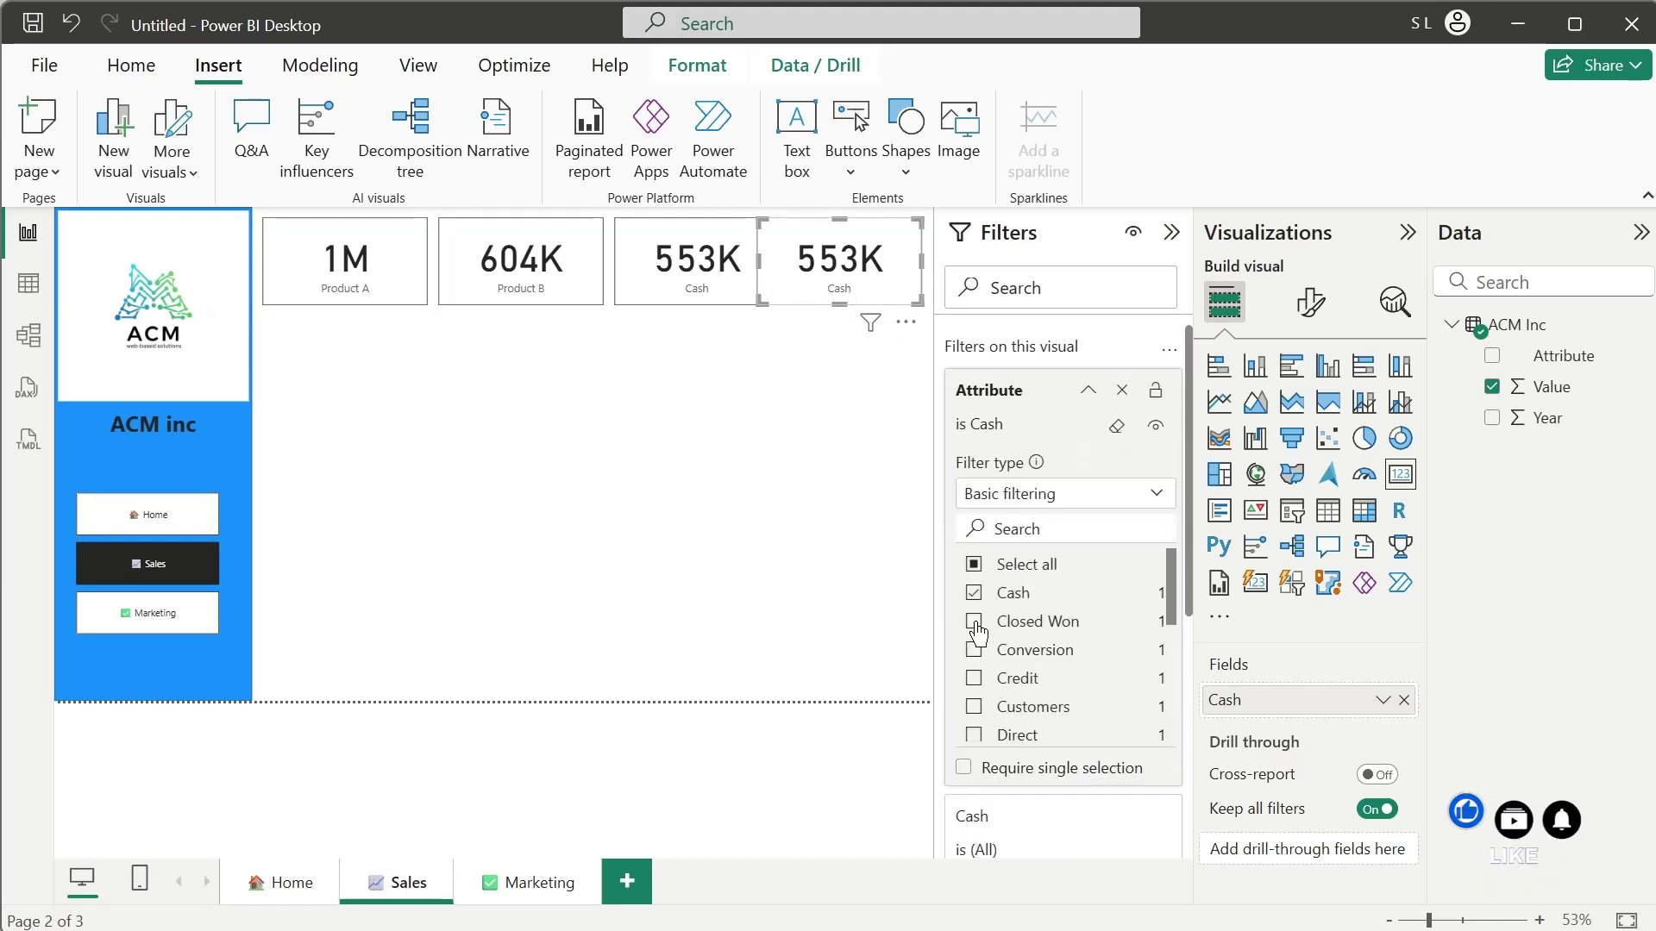
pyautogui.click(974, 594)
pyautogui.click(973, 677)
pyautogui.doubleClick(1225, 700)
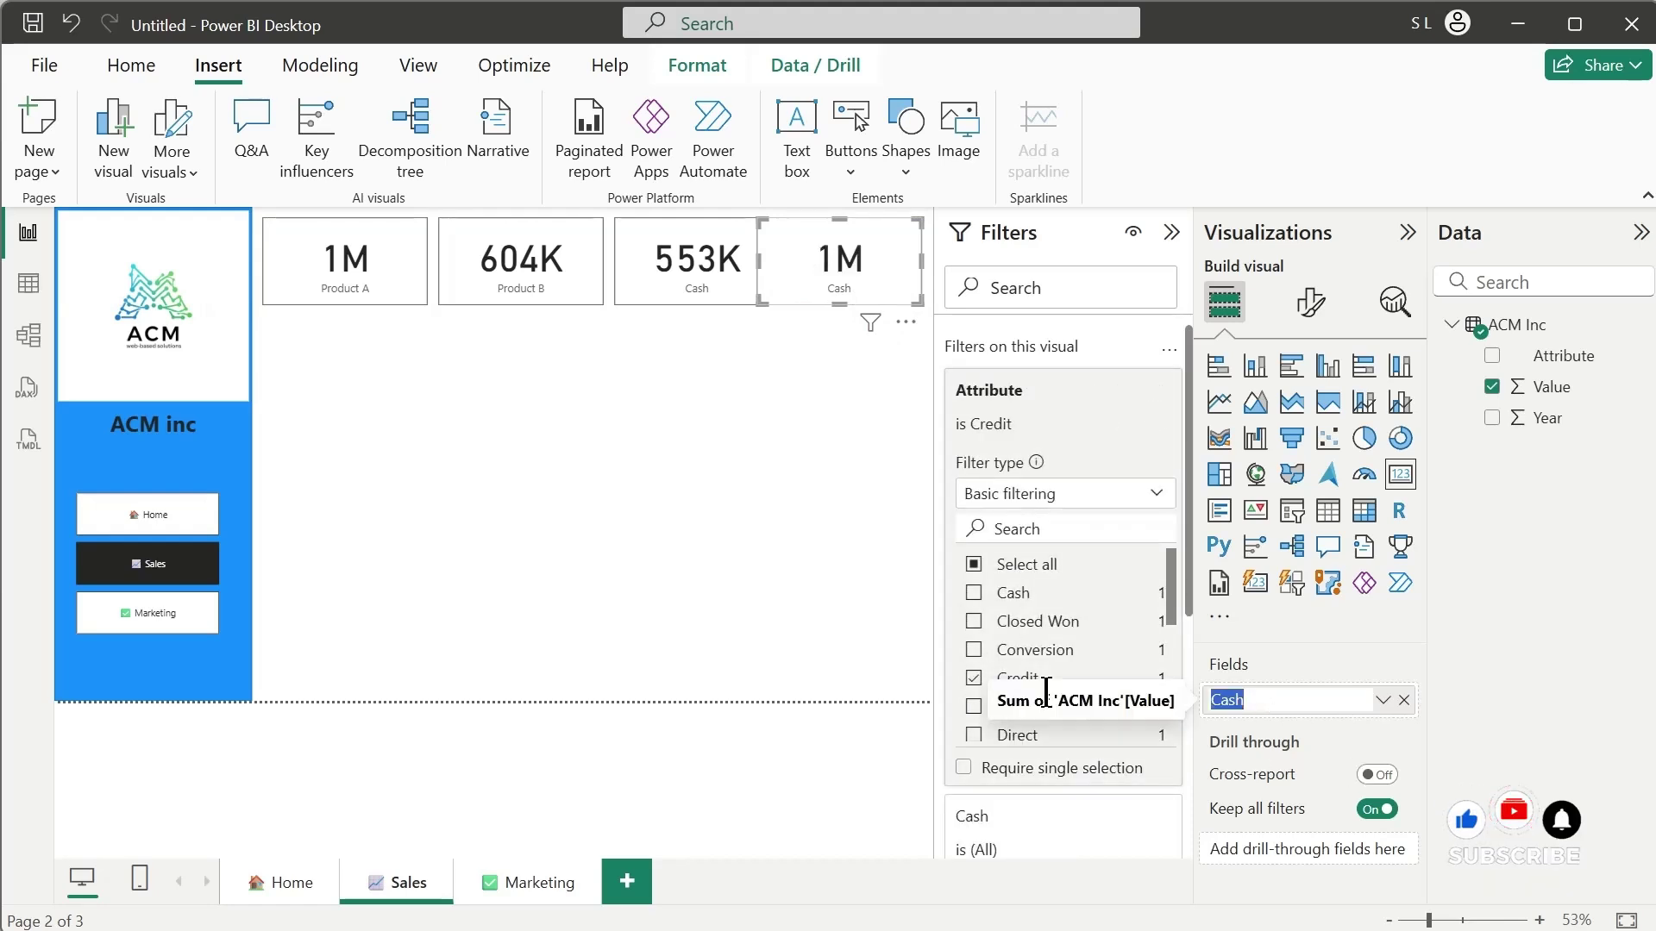
pyautogui.write('Credit')
pyautogui.press('Return')
pyautogui.click(776, 274)
pyautogui.moveTo(776, 274); pyautogui.dragTo(757, 274)
pyautogui.click(721, 441)
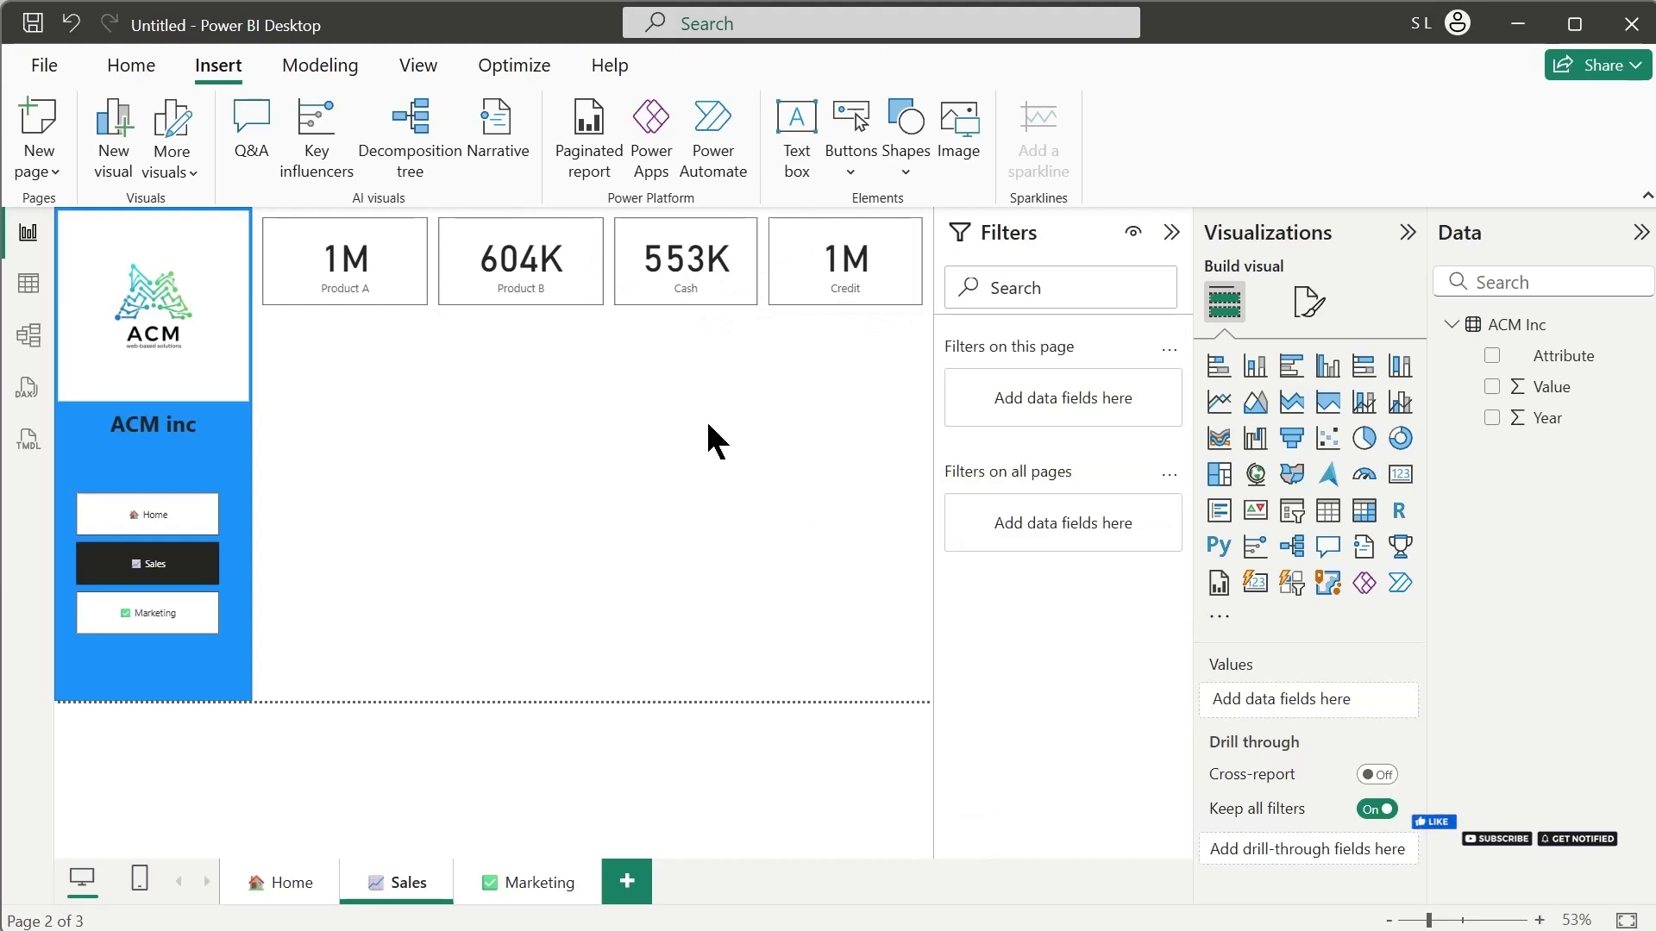
# Step: Paste the Home page's Revenue and Expenditures chart onto the Sales page
pyautogui.click(283, 882)
pyautogui.click(479, 681)
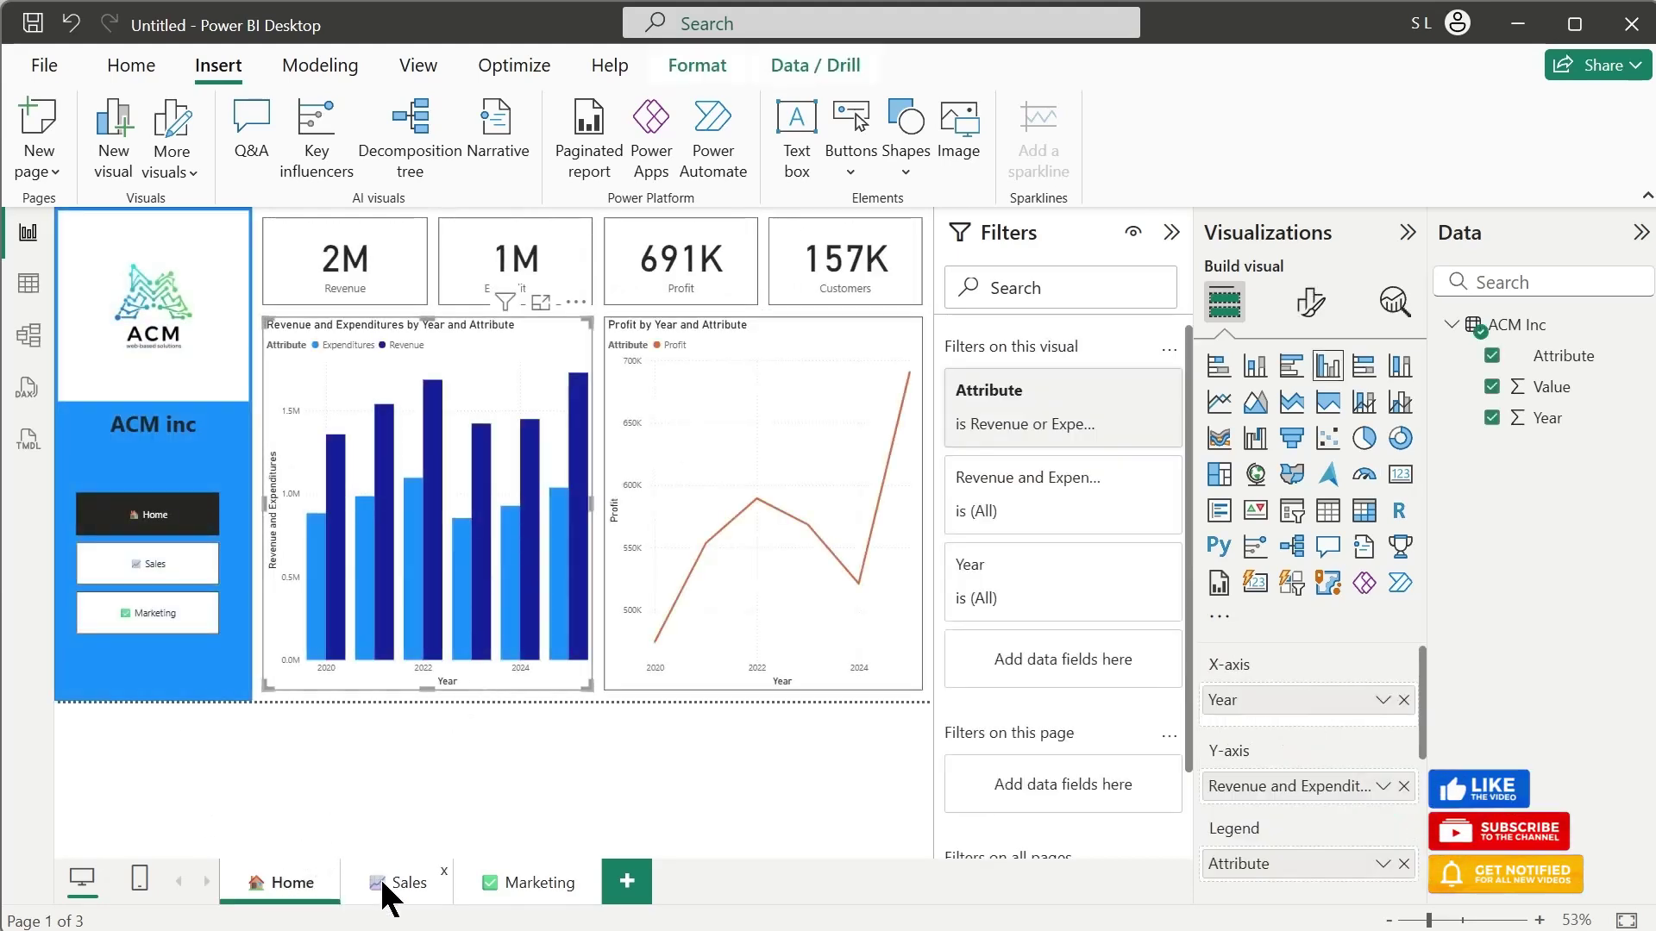
pyautogui.click(403, 882)
pyautogui.hotkey('ctrl', 'v')
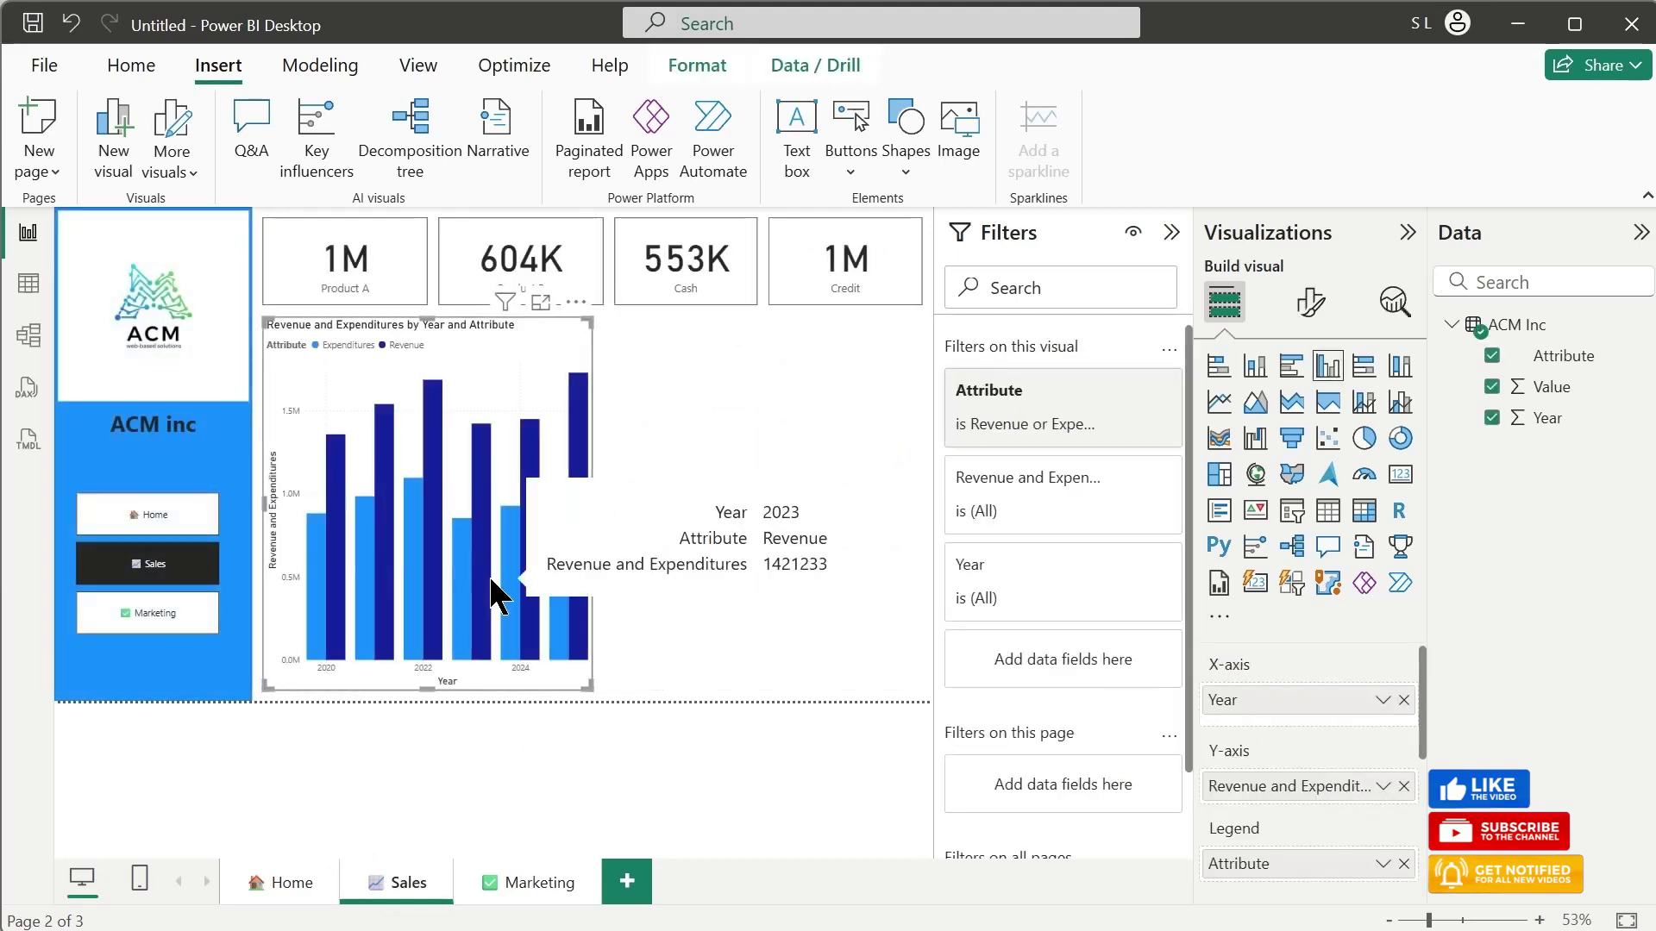
pyautogui.click(589, 269)
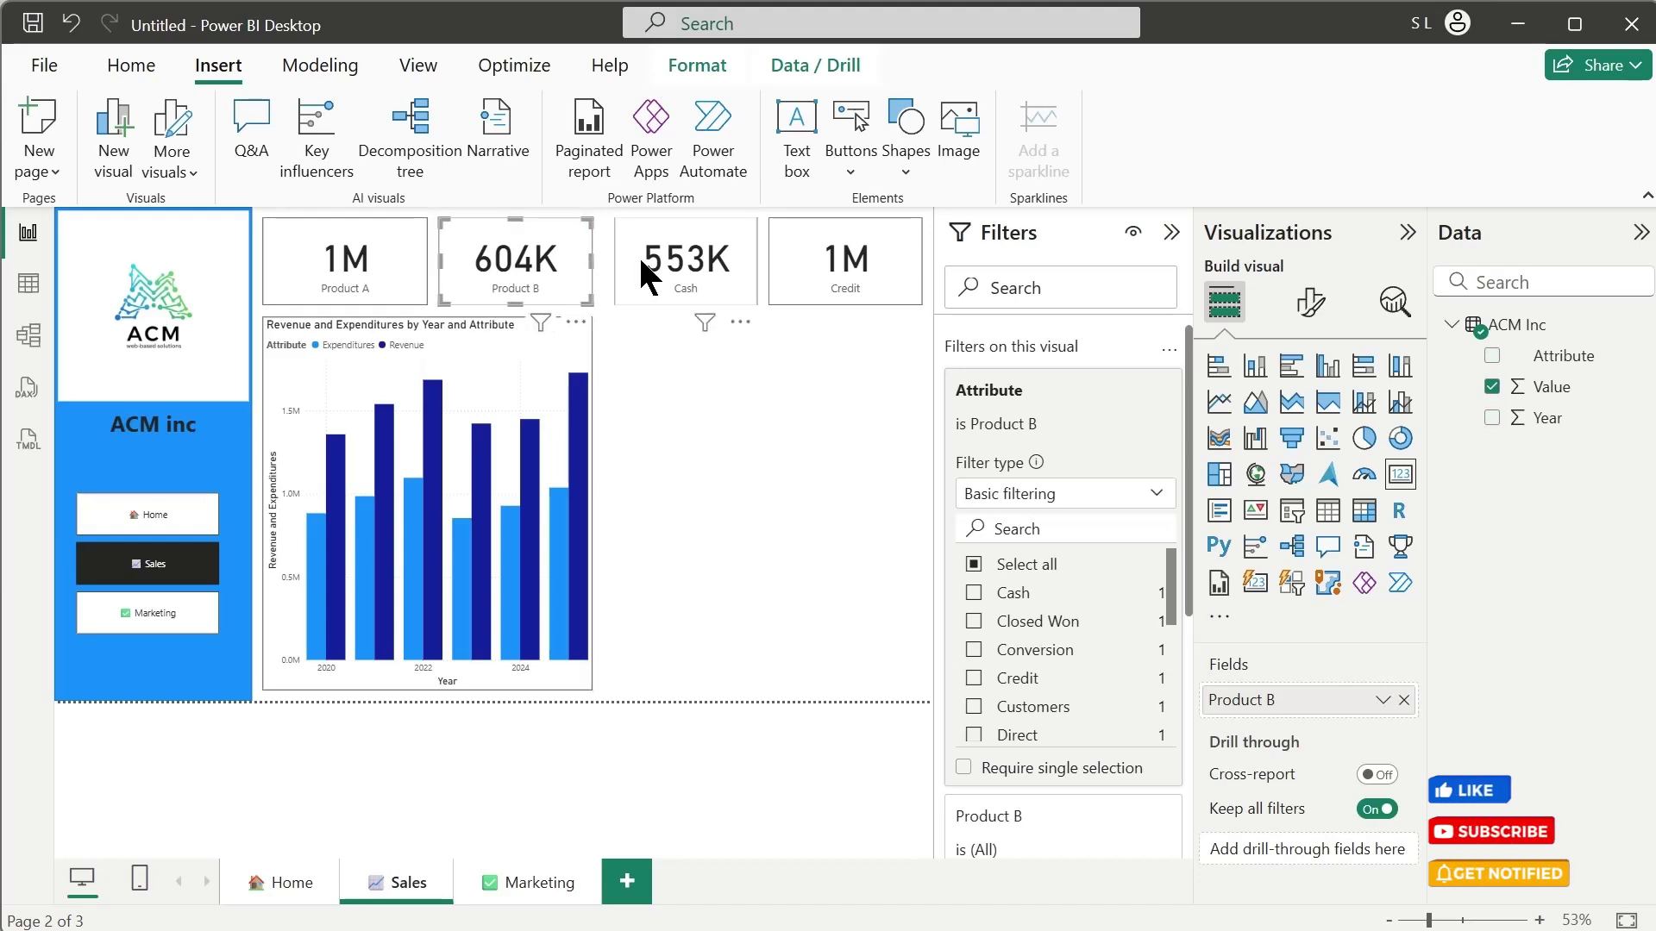
pyautogui.click(623, 263)
pyautogui.click(608, 411)
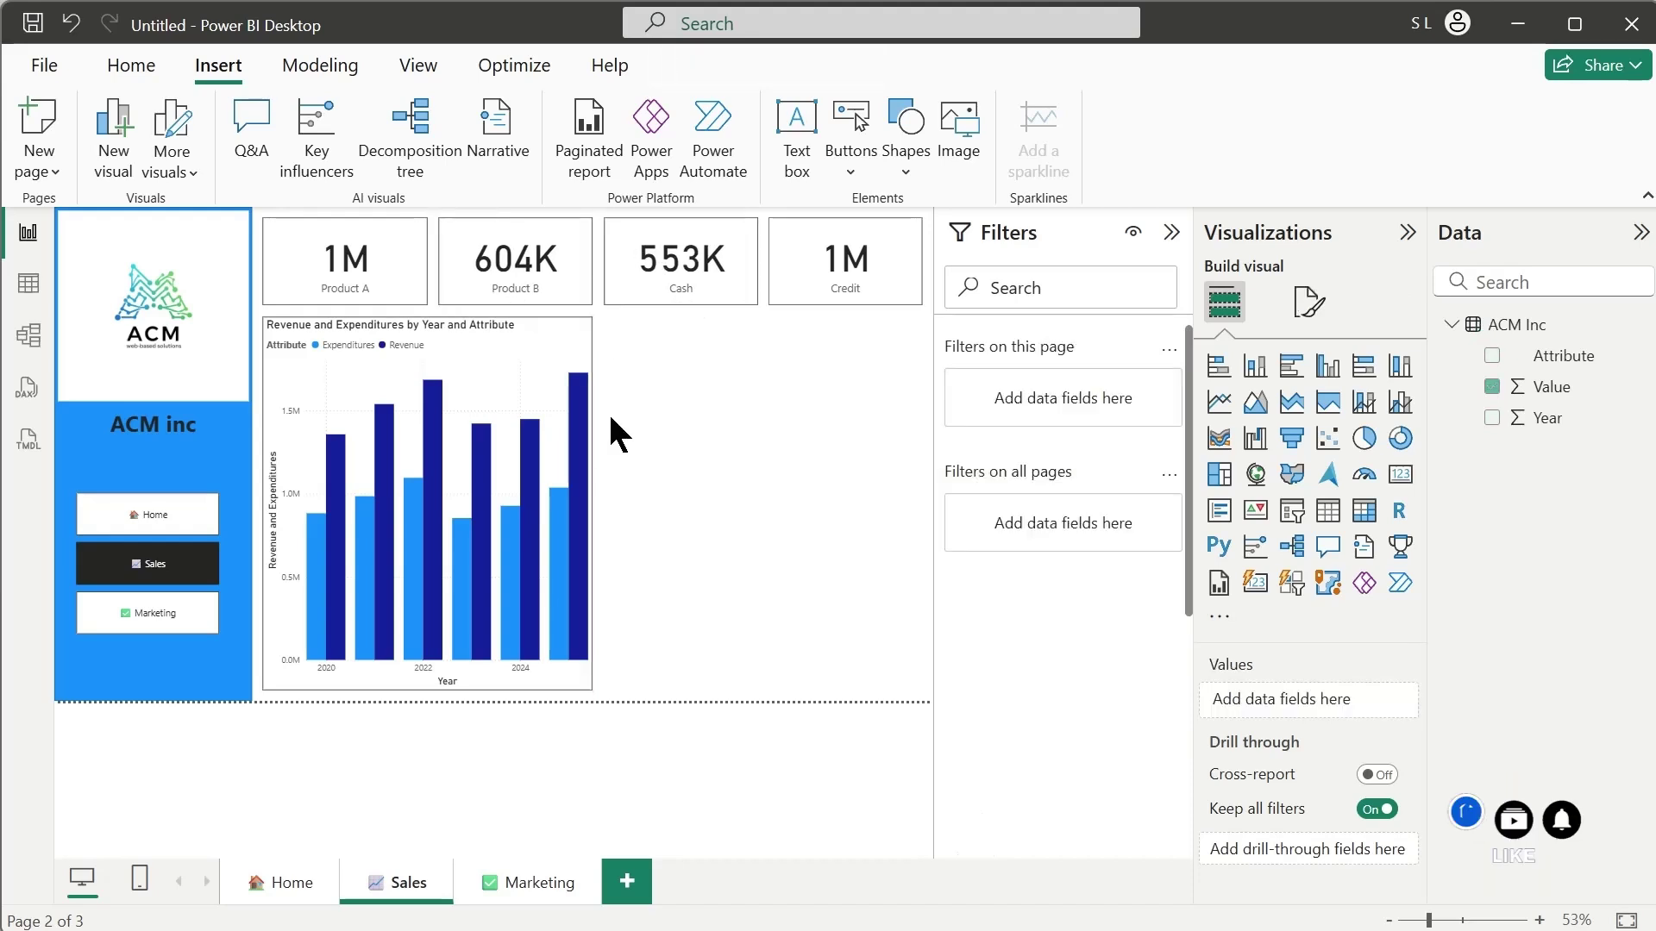
# Step: Filter the pasted chart to Cash and Credit and rename its value Cash and Credit Sales
pyautogui.click(541, 338)
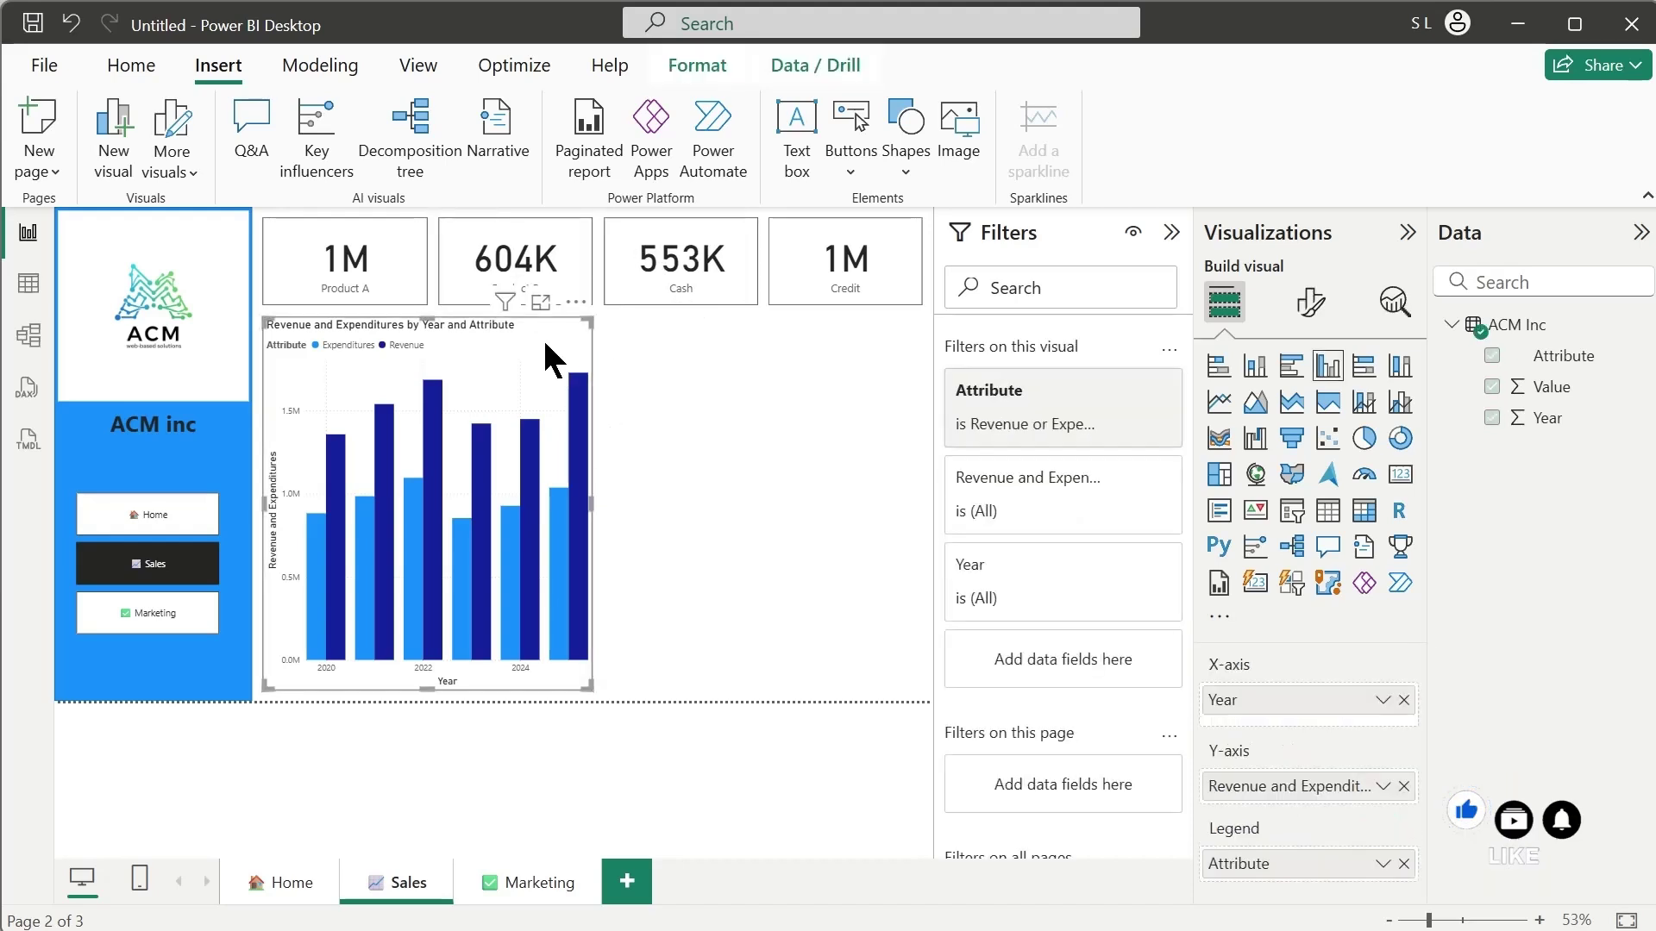
pyautogui.click(1056, 405)
pyautogui.click(975, 593)
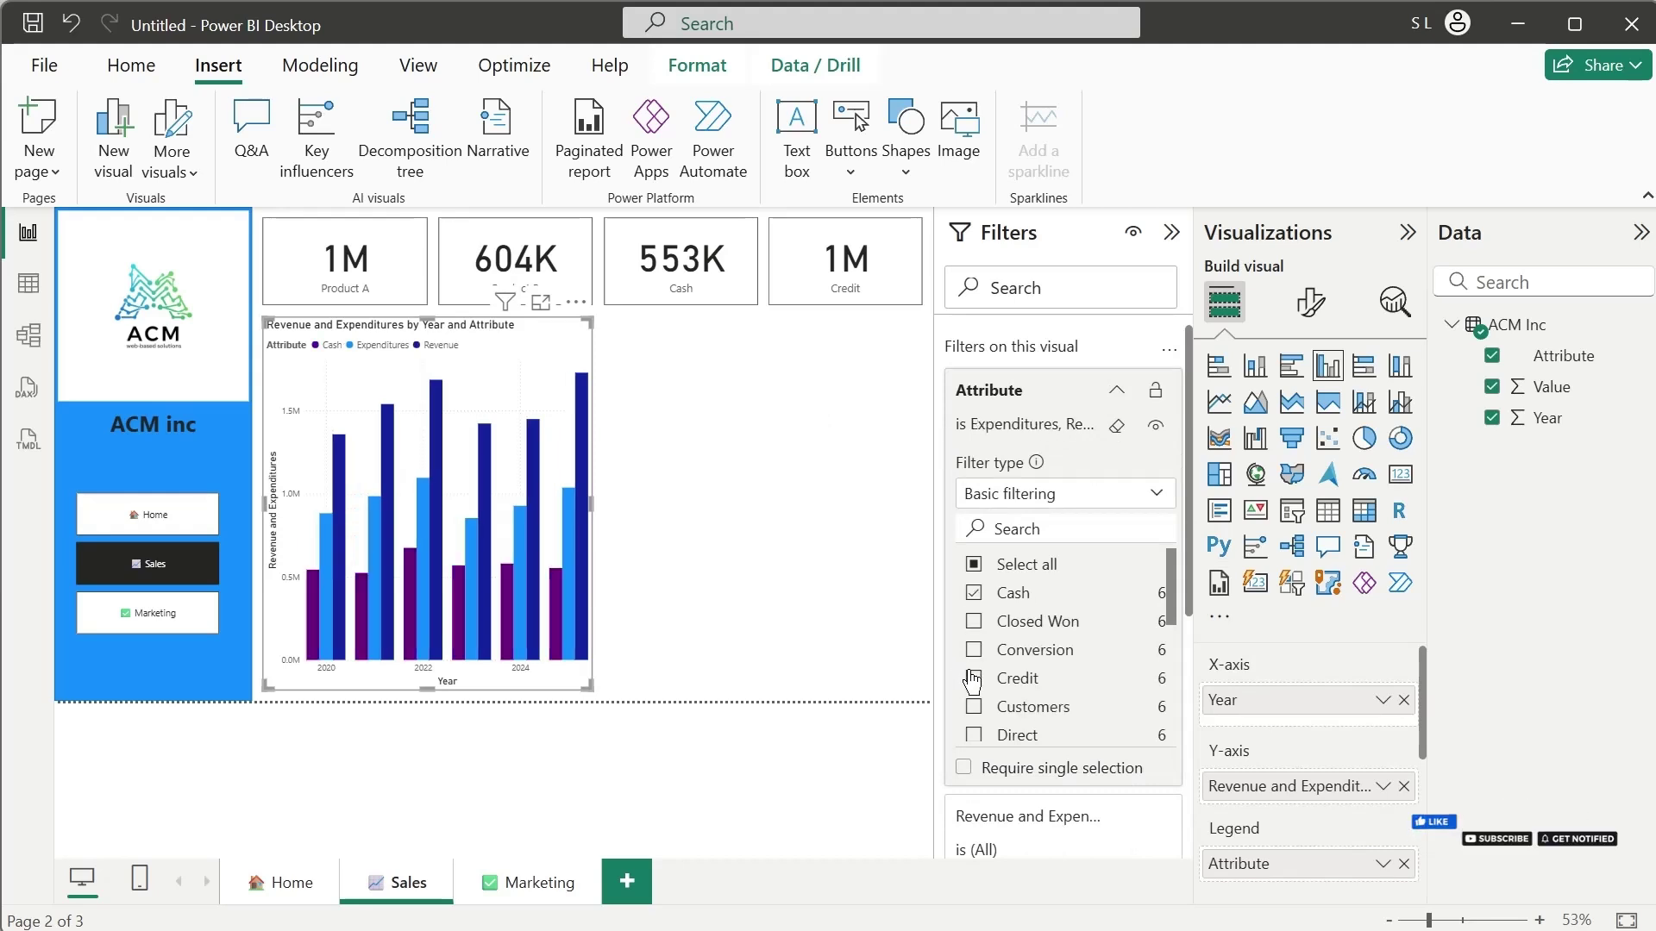
pyautogui.click(972, 680)
pyautogui.scroll(-5, 1035, 681)
pyautogui.scroll(-2, 983, 694)
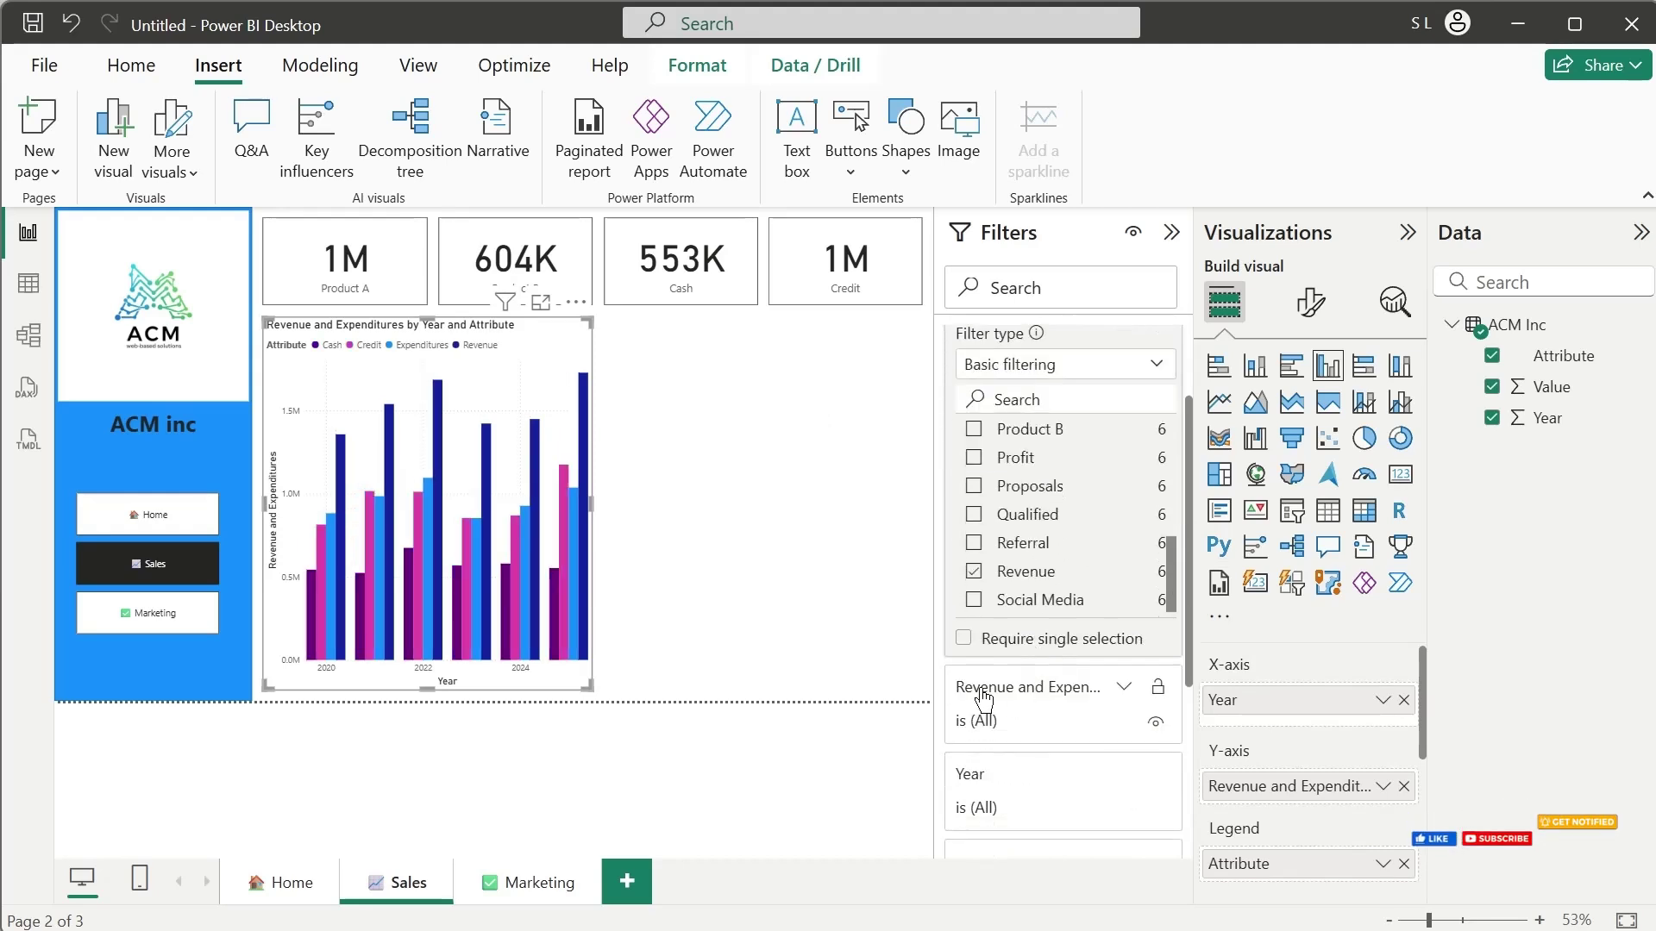
pyautogui.click(975, 574)
pyautogui.scroll(5, 1046, 591)
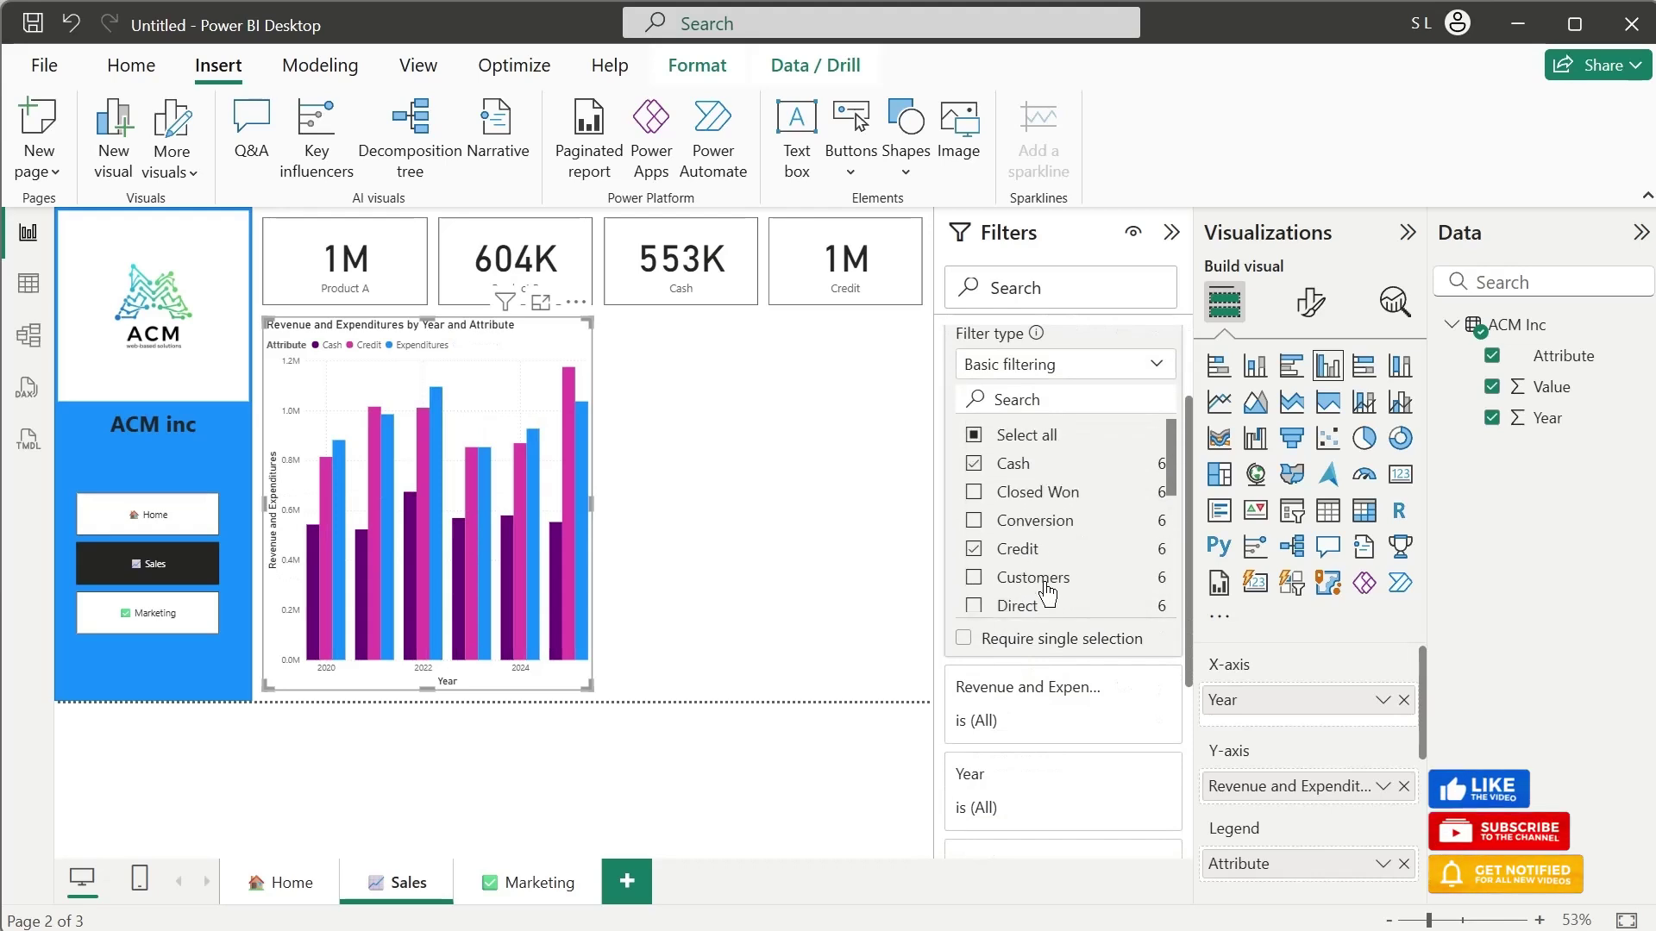
pyautogui.scroll(-3, 1077, 595)
pyautogui.click(972, 505)
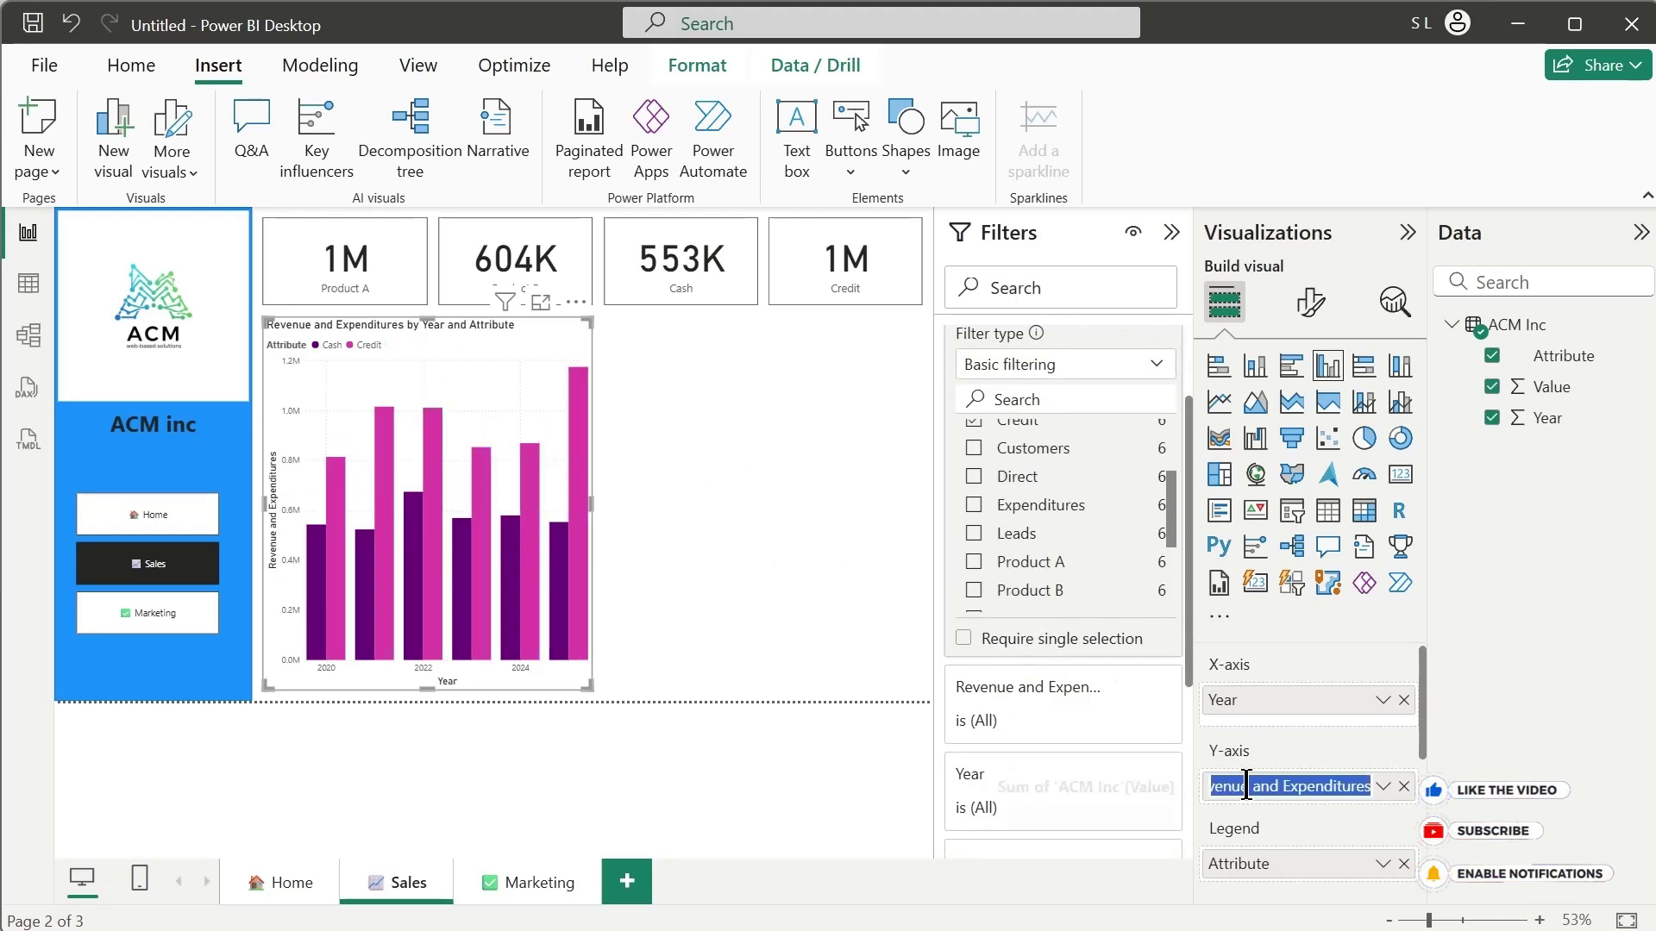
pyautogui.press('BackSpace')
pyautogui.write('Cash and C')
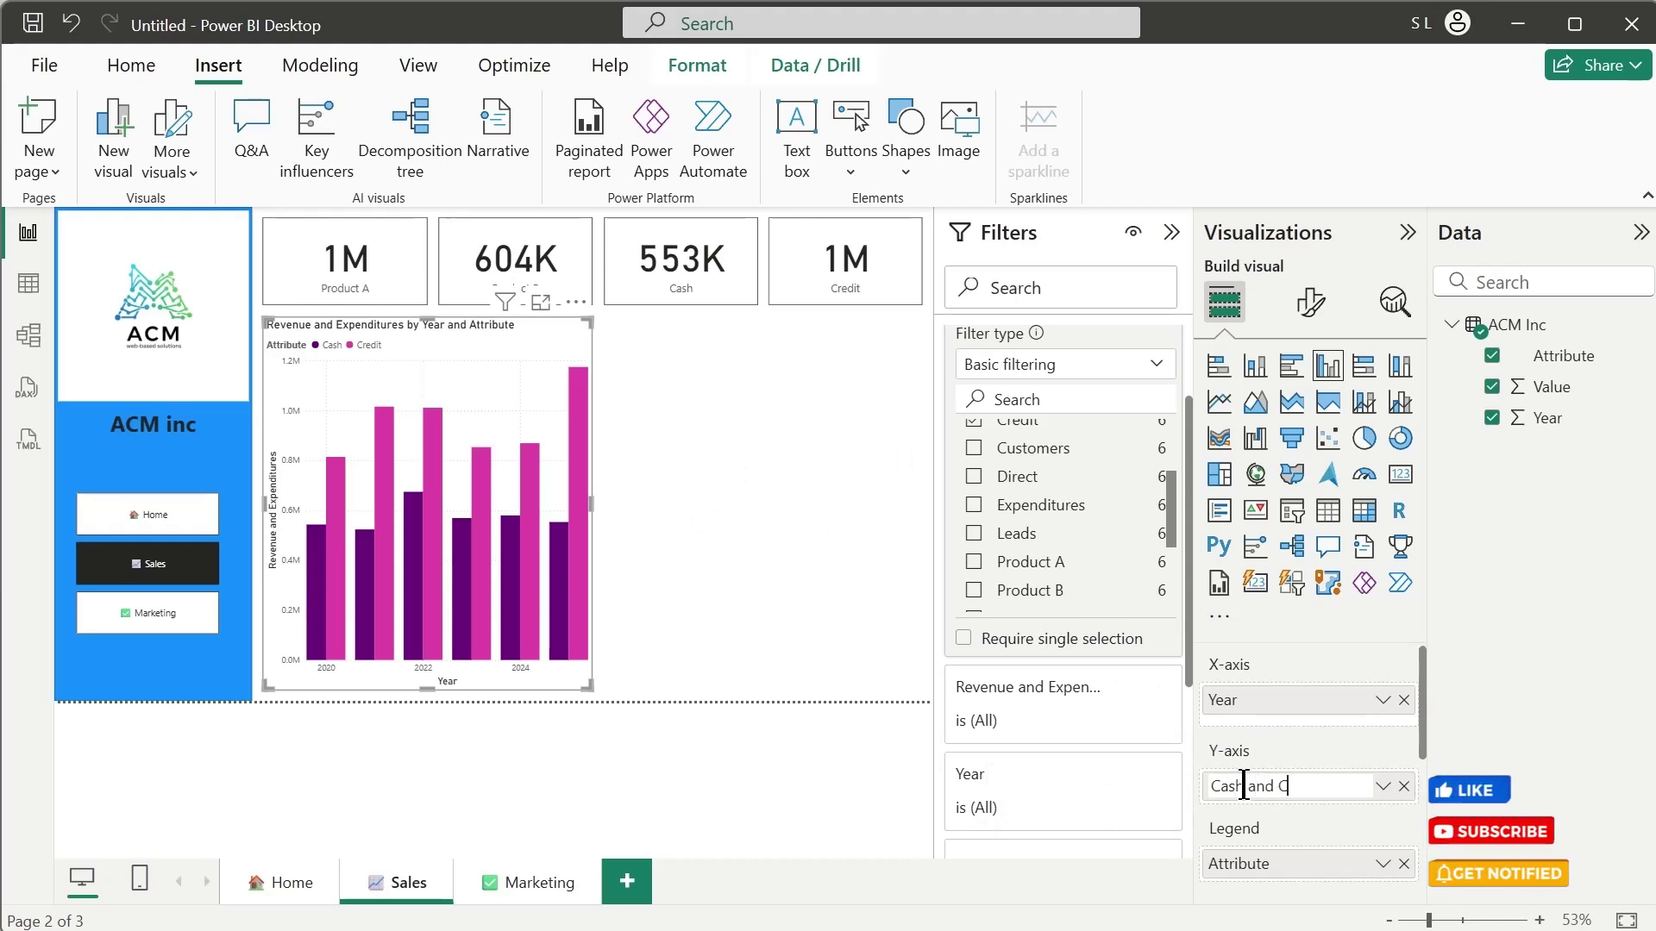
pyautogui.write('redit Sales')
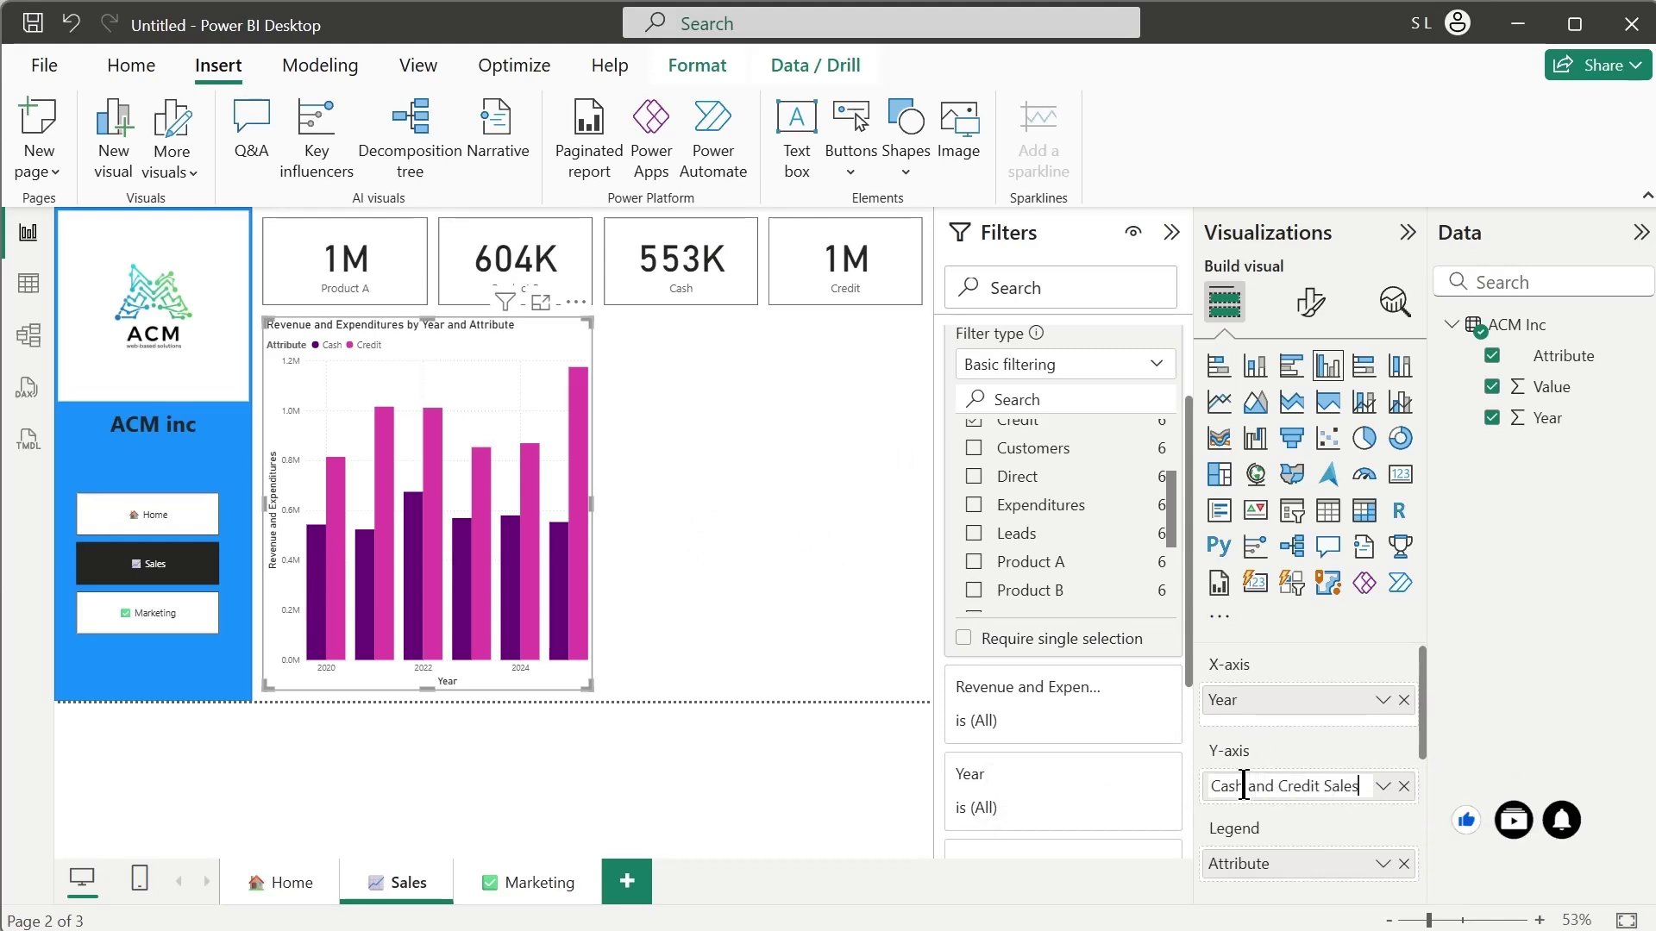
pyautogui.press('Return')
# Step: Move the chart right and place a duplicate beside it
pyautogui.moveTo(492, 335); pyautogui.dragTo(826, 345)
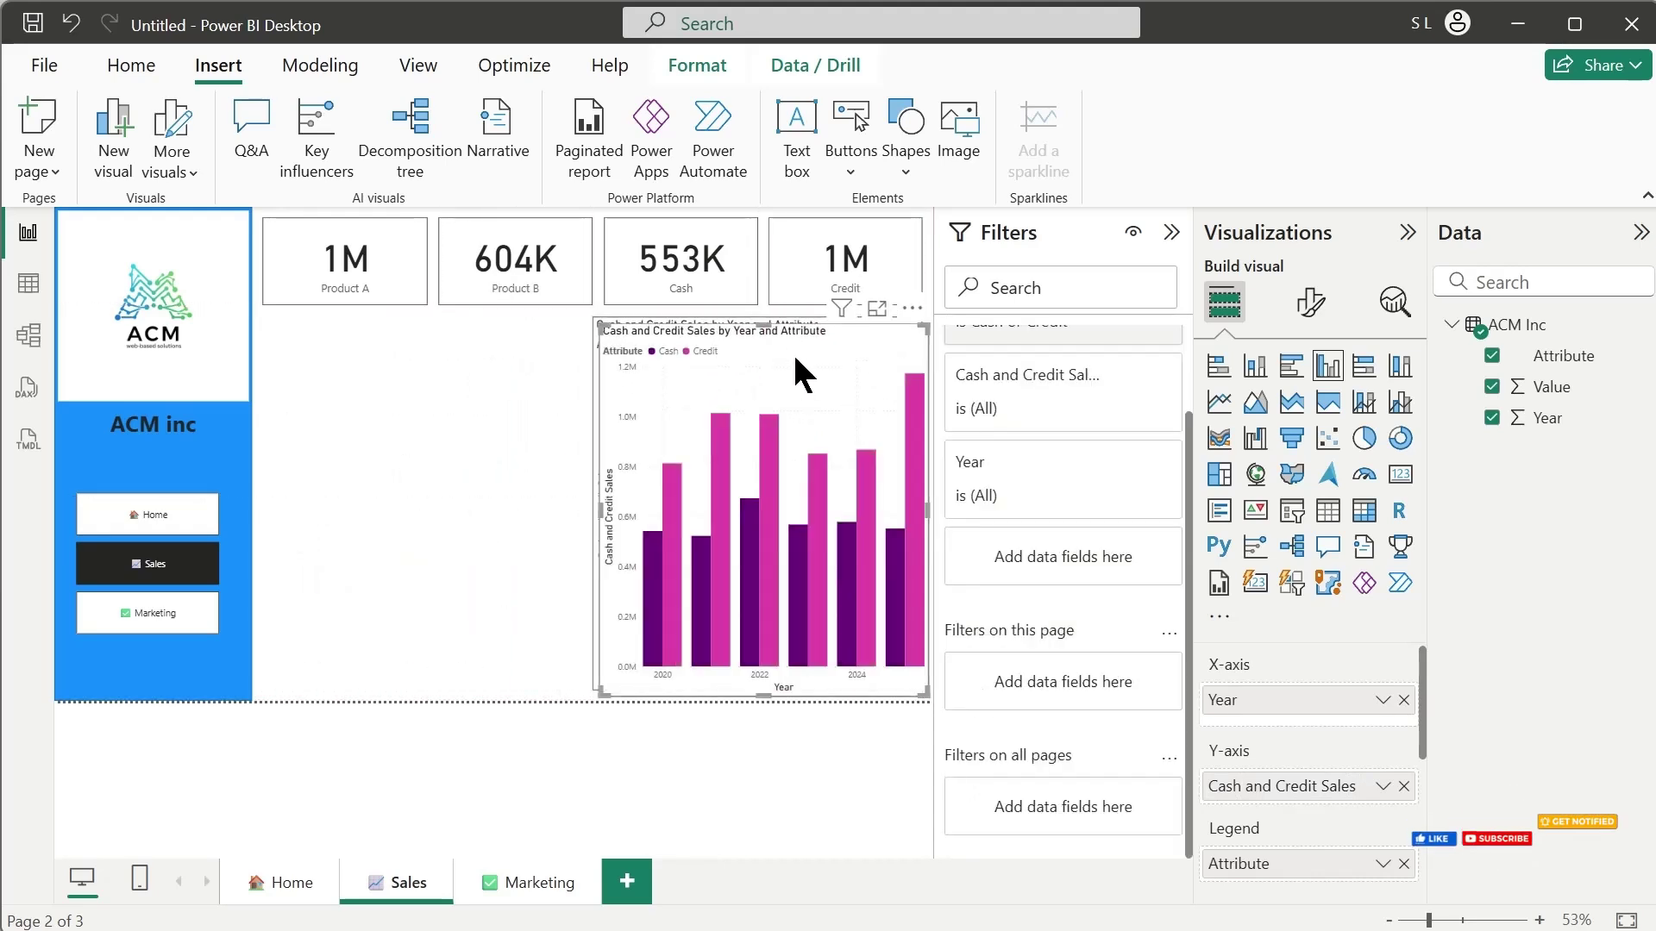
pyautogui.hotkey('ctrl', 'c')
pyautogui.hotkey('ctrl', 'v')
pyautogui.moveTo(795, 360); pyautogui.dragTo(483, 354)
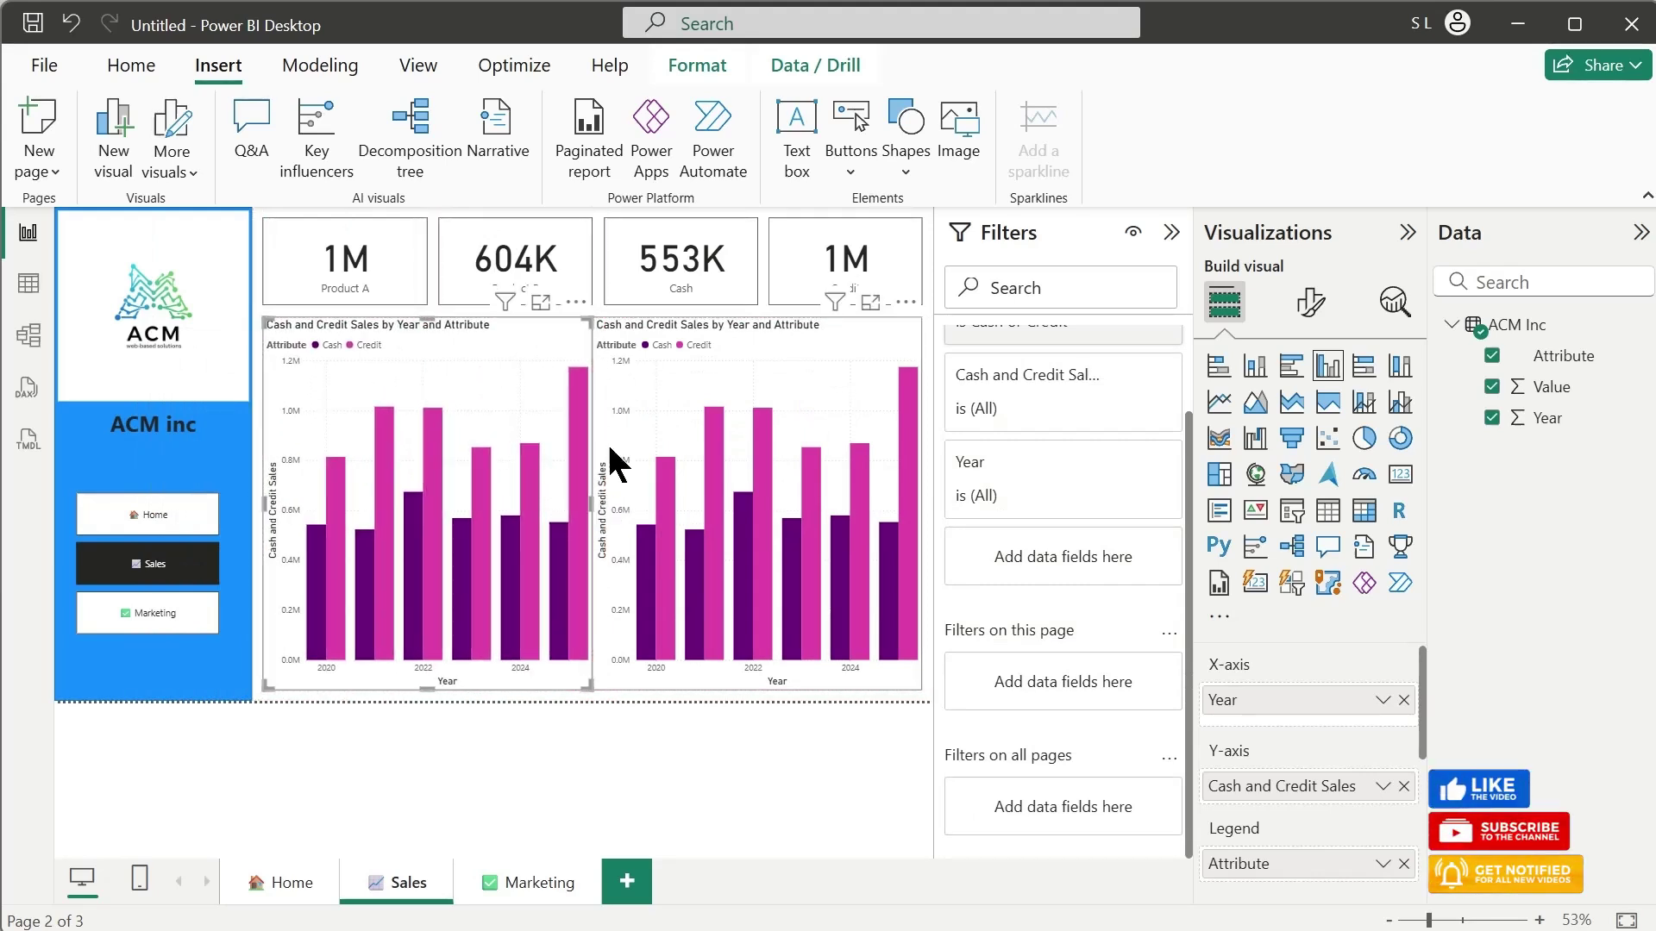
# Step: Switch the left chart's Attribute filter from Cash and Credit to Product A and Product B
pyautogui.click(607, 510)
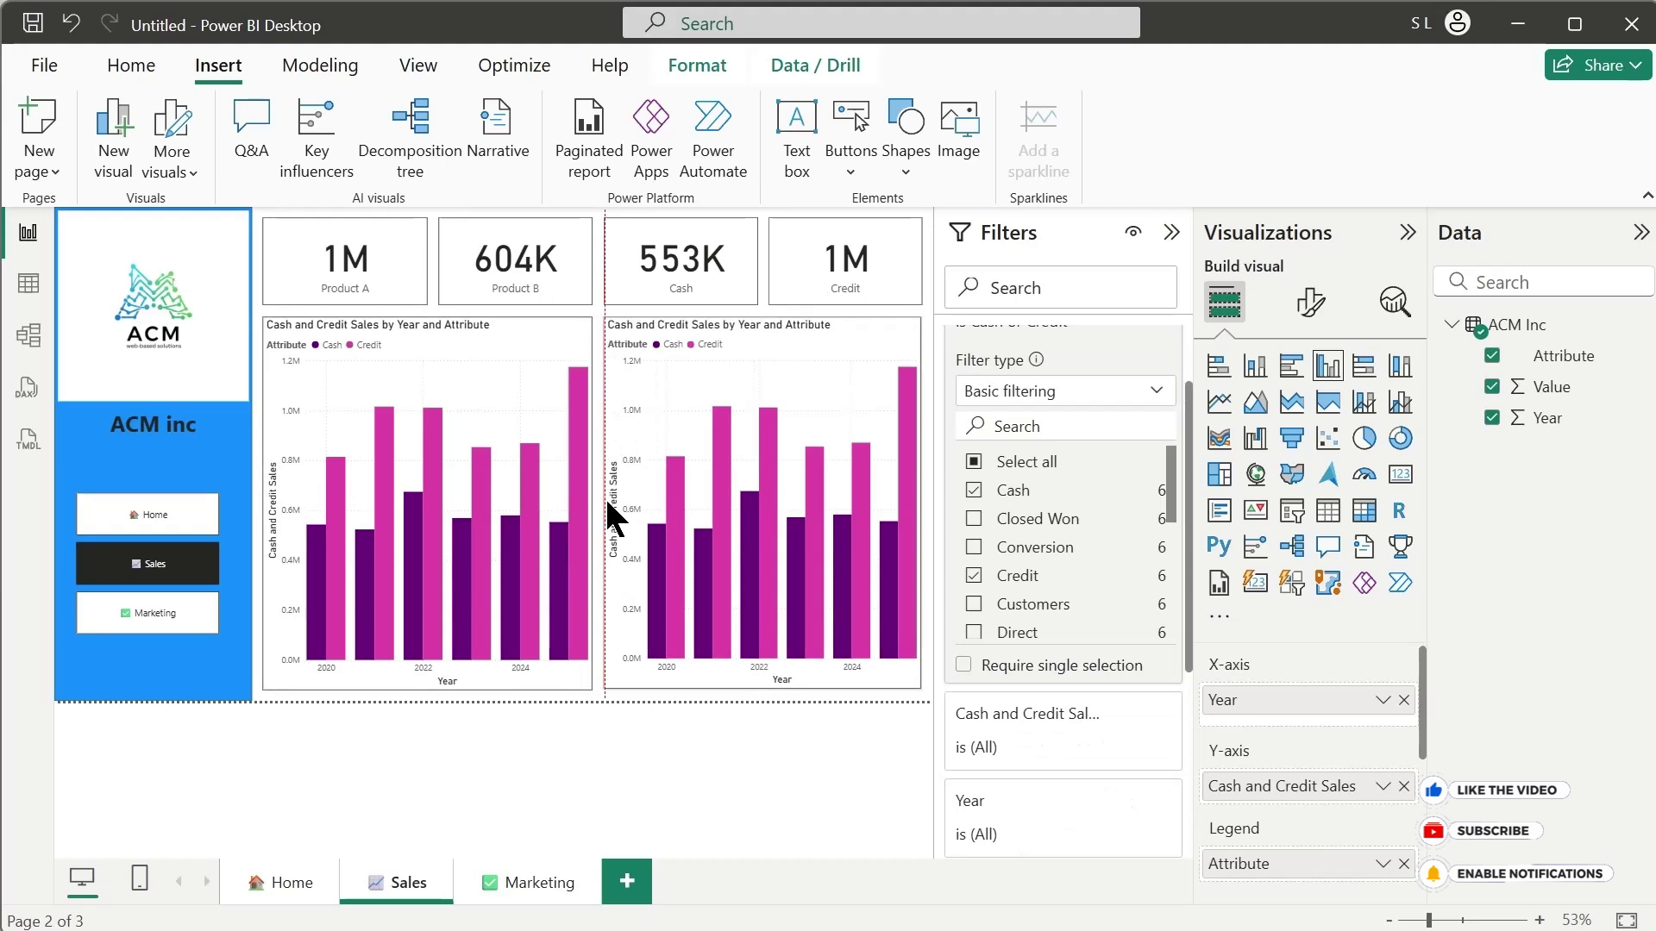
pyautogui.click(510, 350)
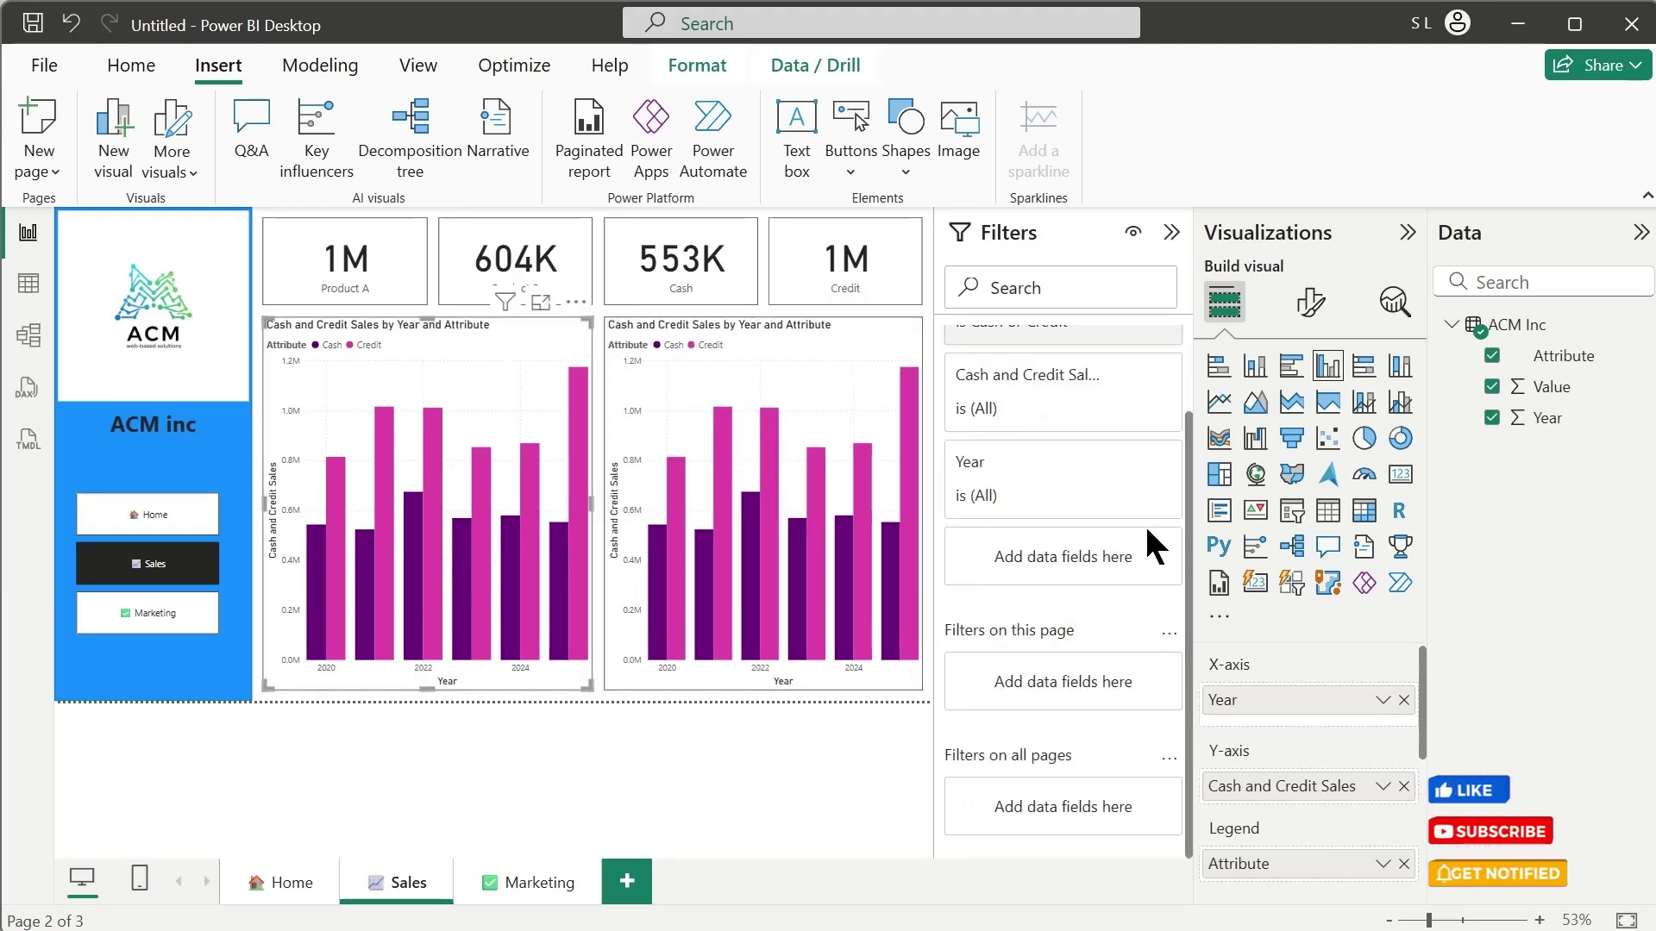
pyautogui.click(1114, 507)
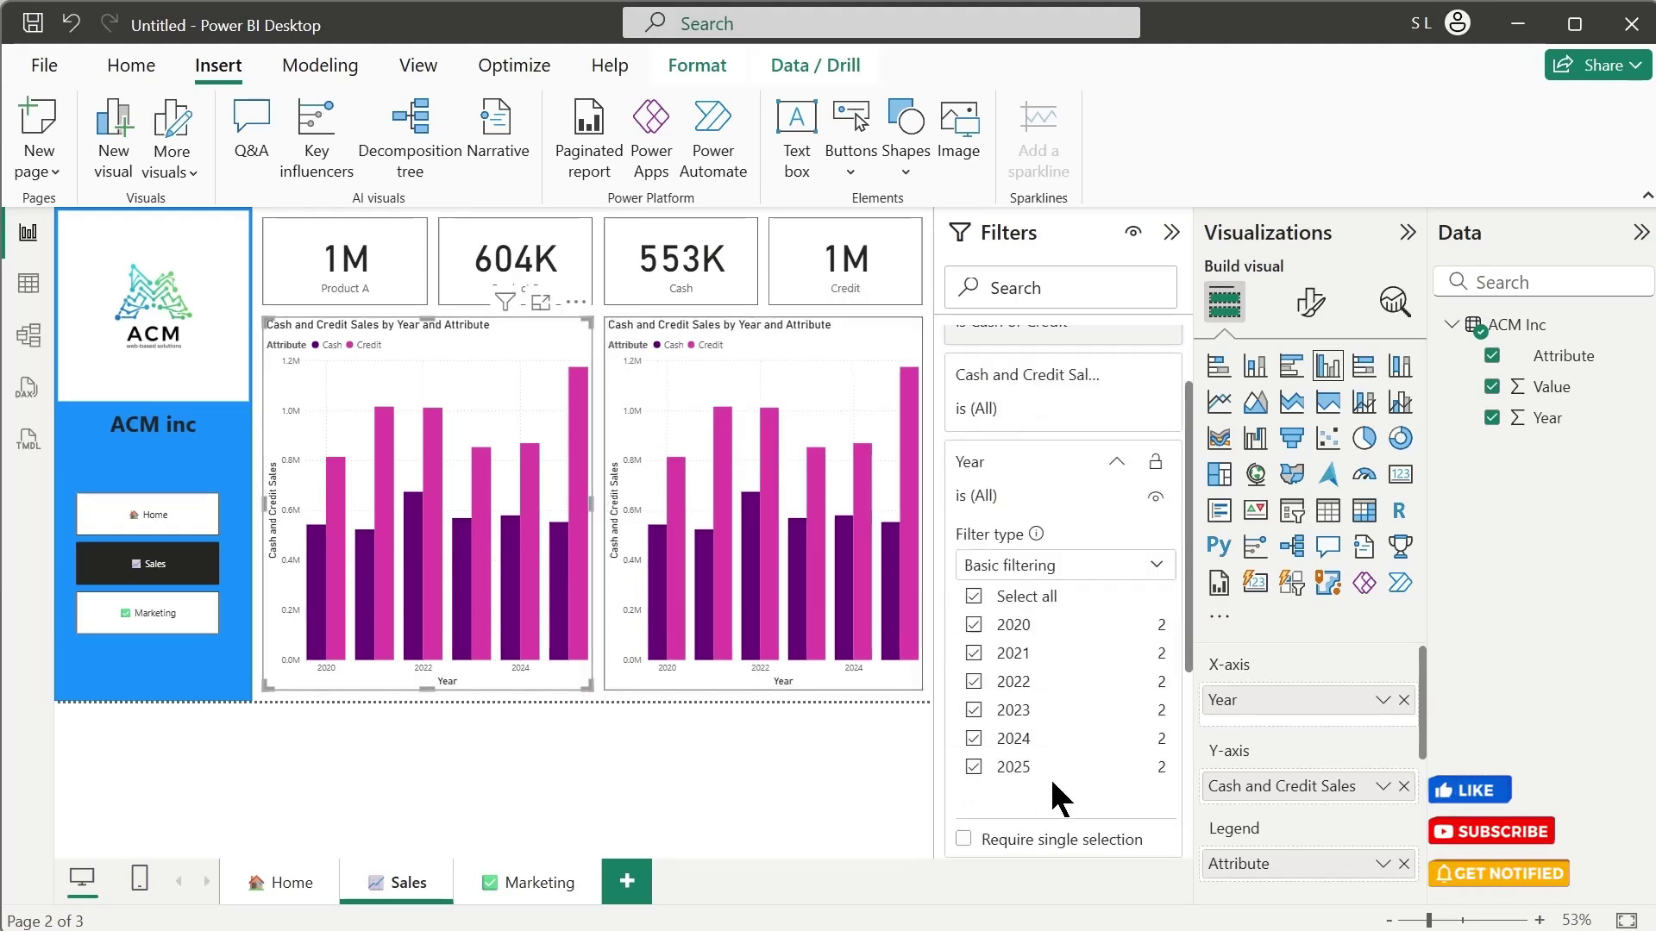
pyautogui.click(1114, 472)
pyautogui.scroll(2, 1072, 535)
pyautogui.click(1046, 421)
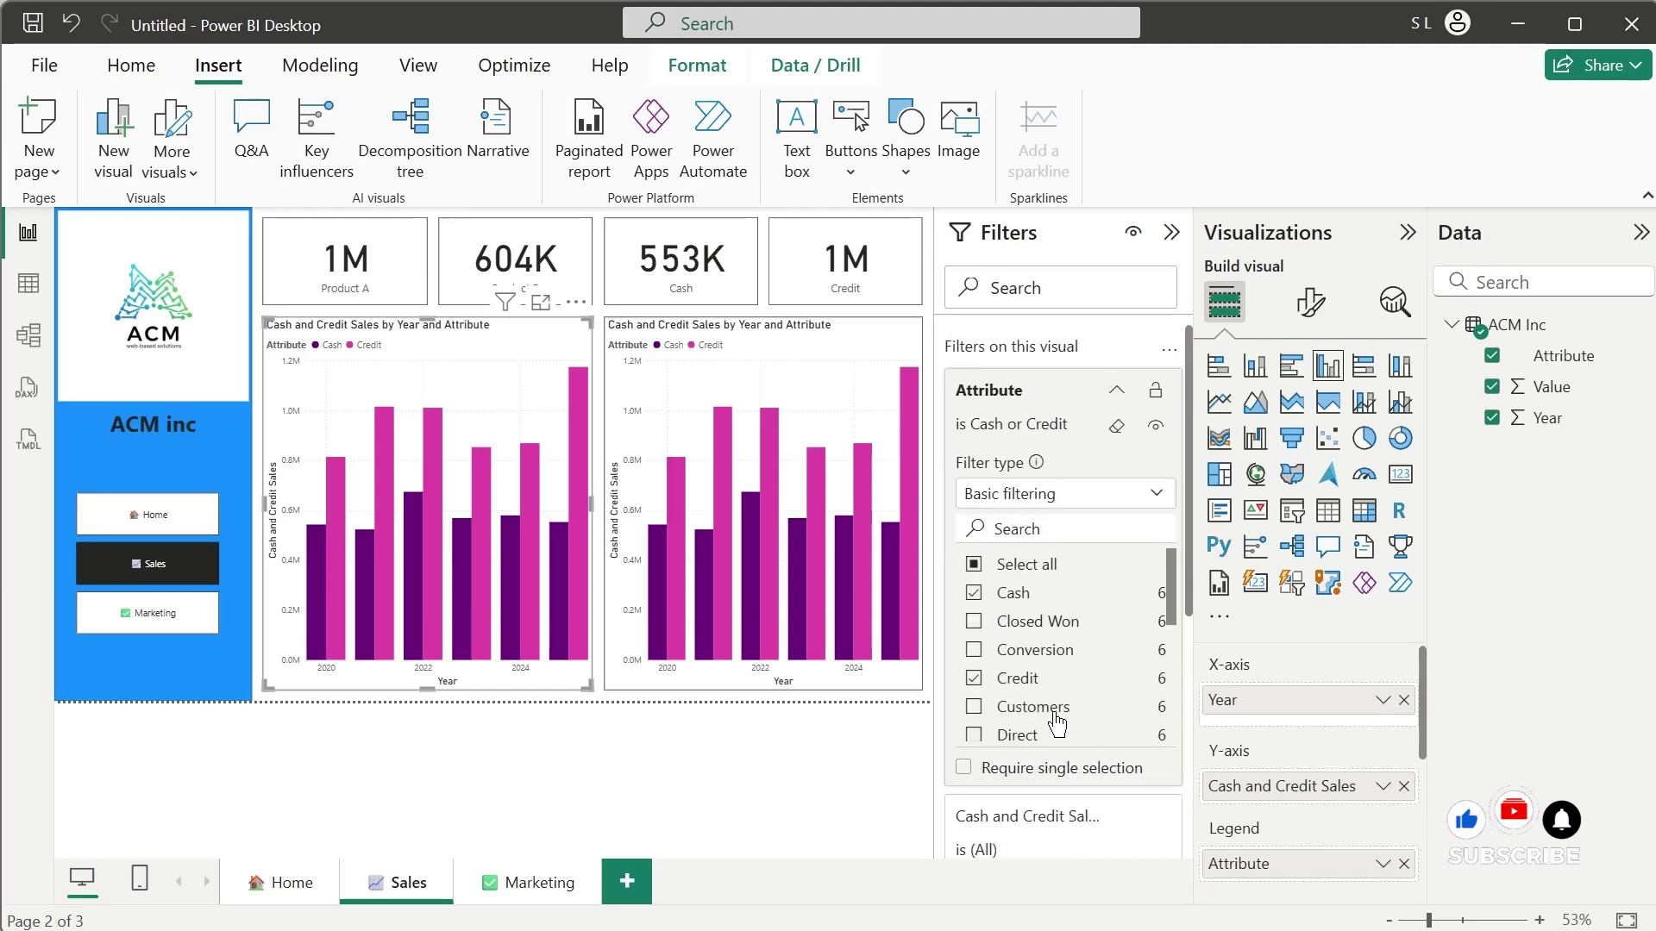
pyautogui.click(1018, 678)
pyautogui.click(979, 595)
pyautogui.scroll(-3, 1067, 697)
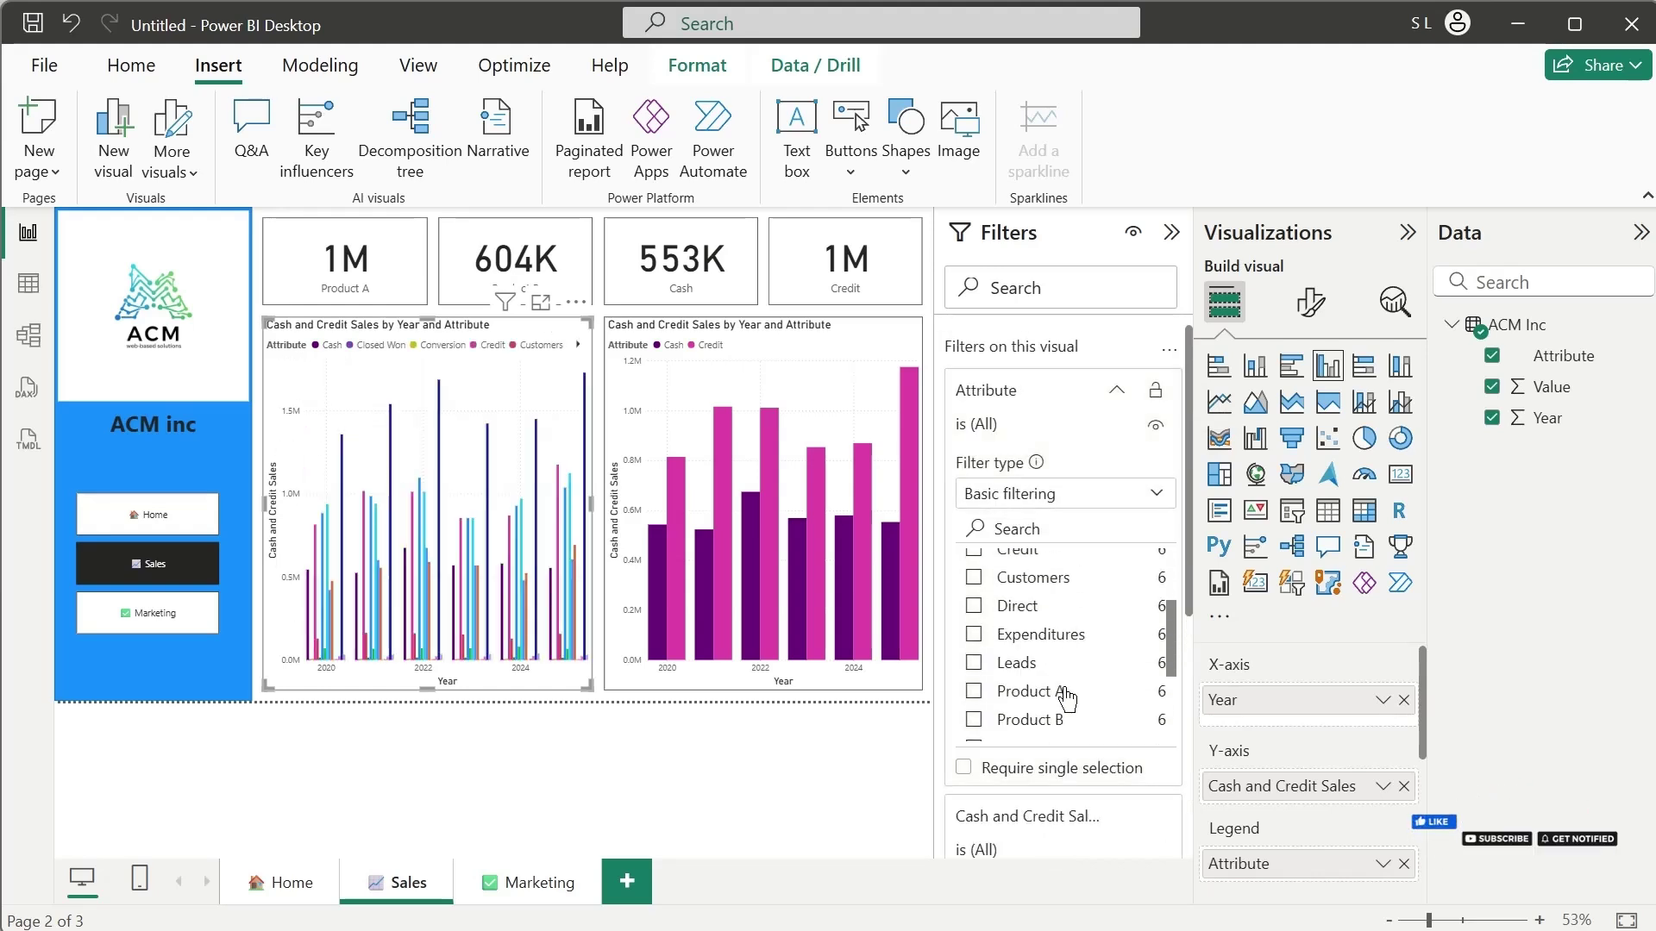
pyautogui.click(976, 692)
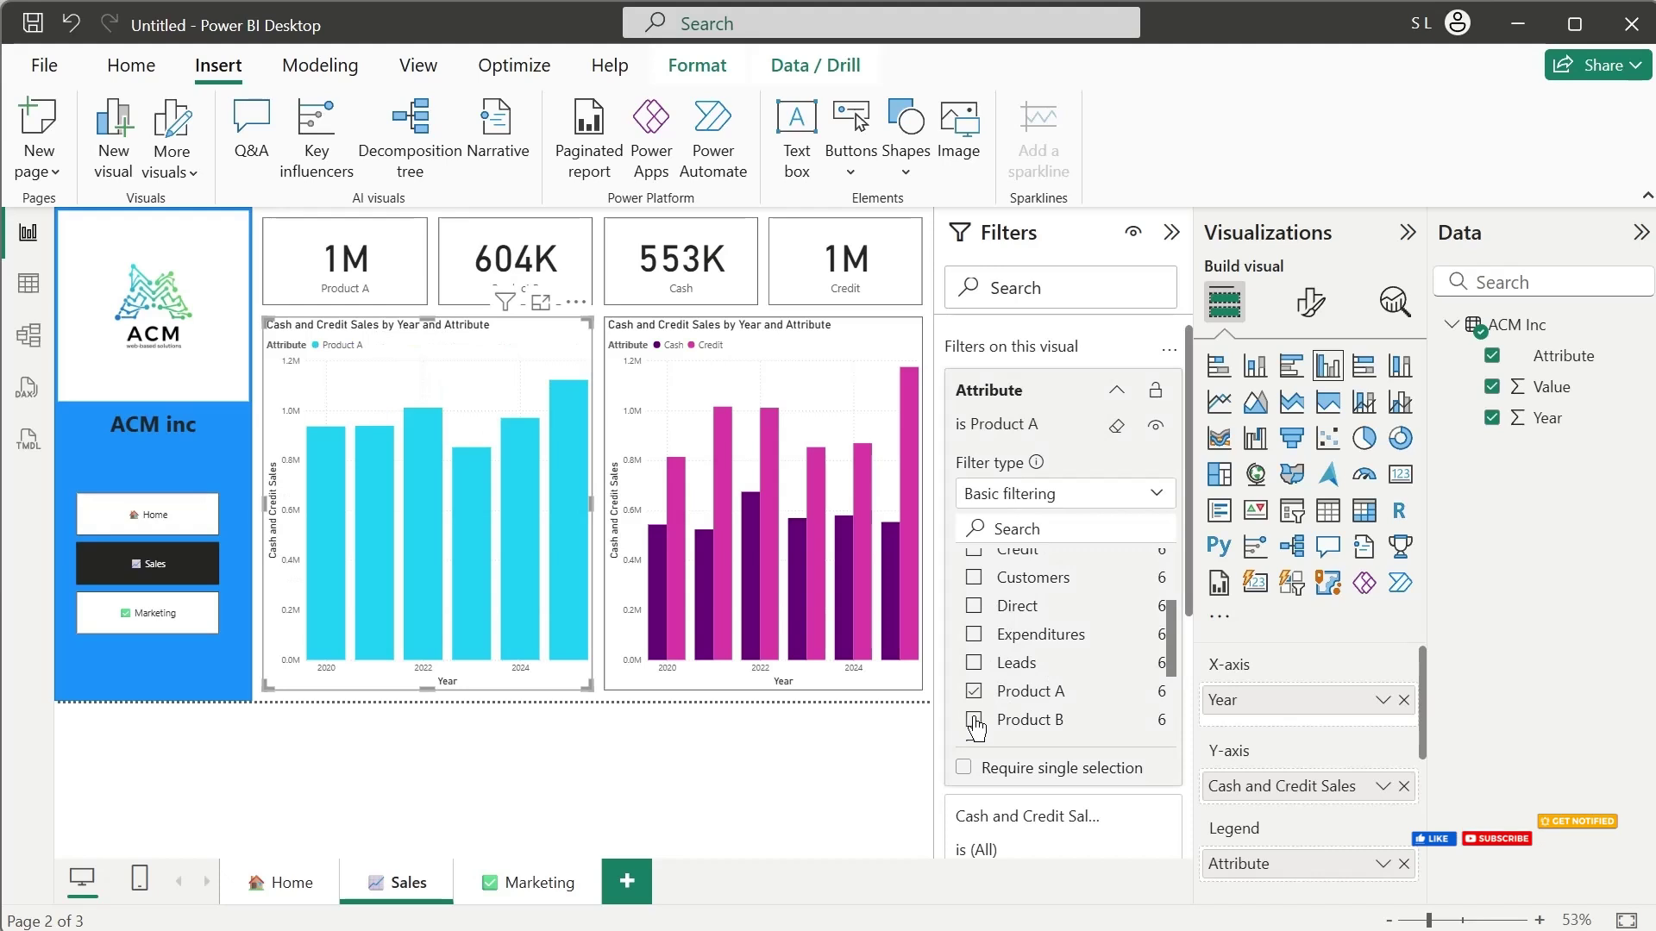
pyautogui.click(975, 721)
pyautogui.click(1116, 390)
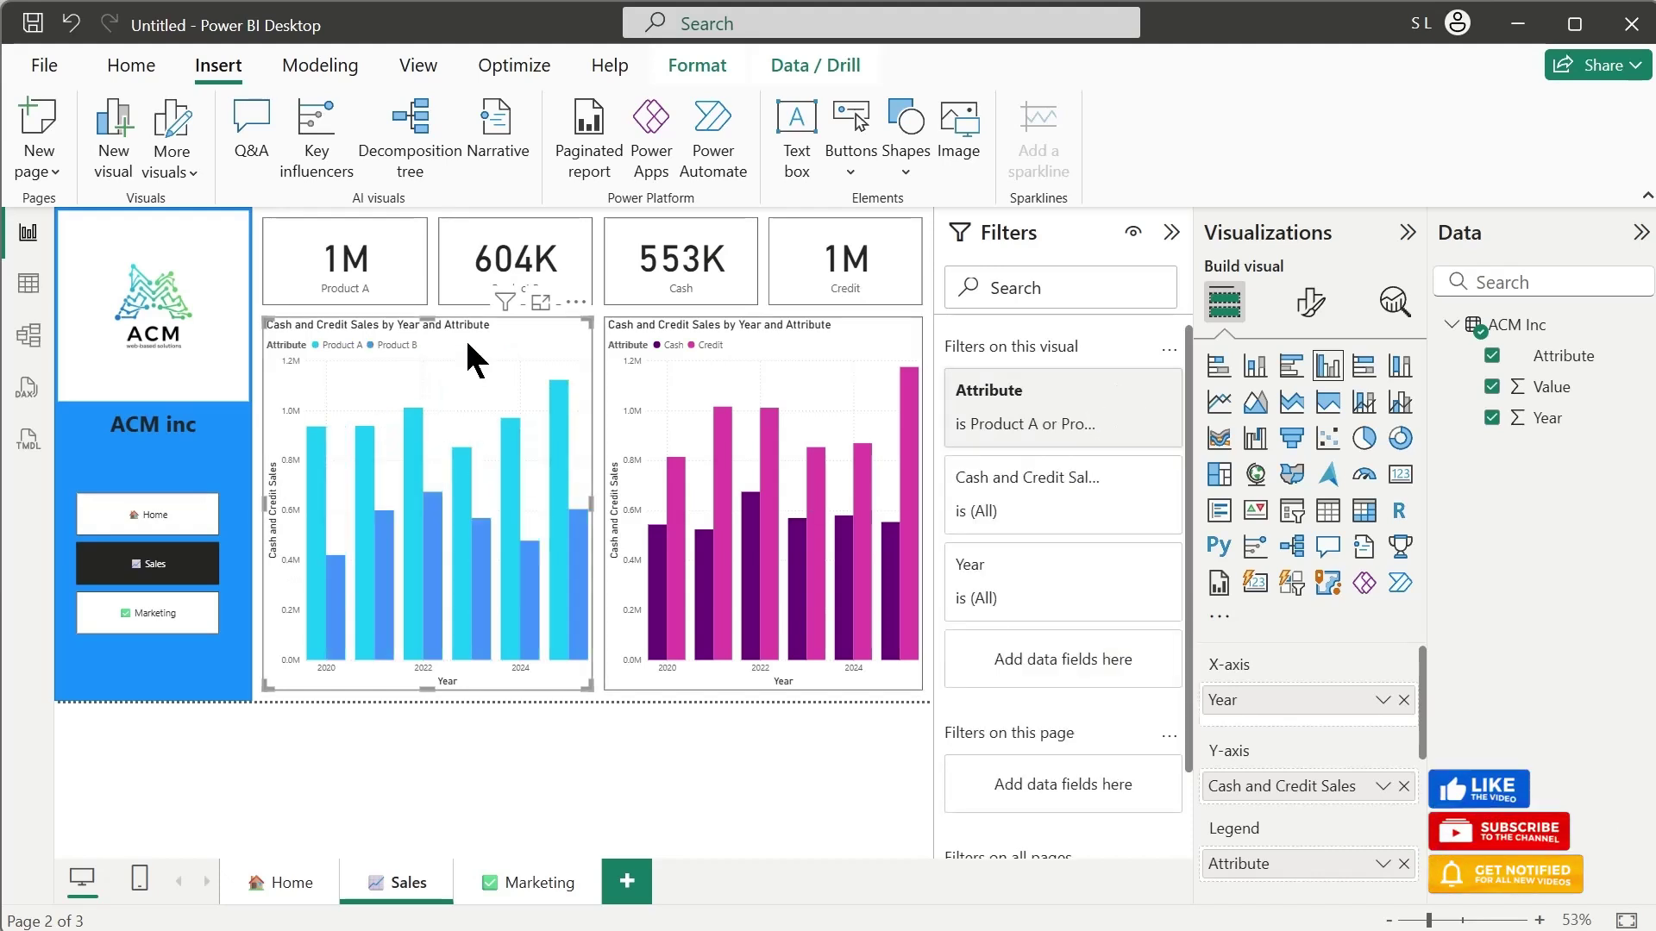
# Step: Rename the left chart's Y-axis field to Product A and B Sales
pyautogui.doubleClick(1271, 786)
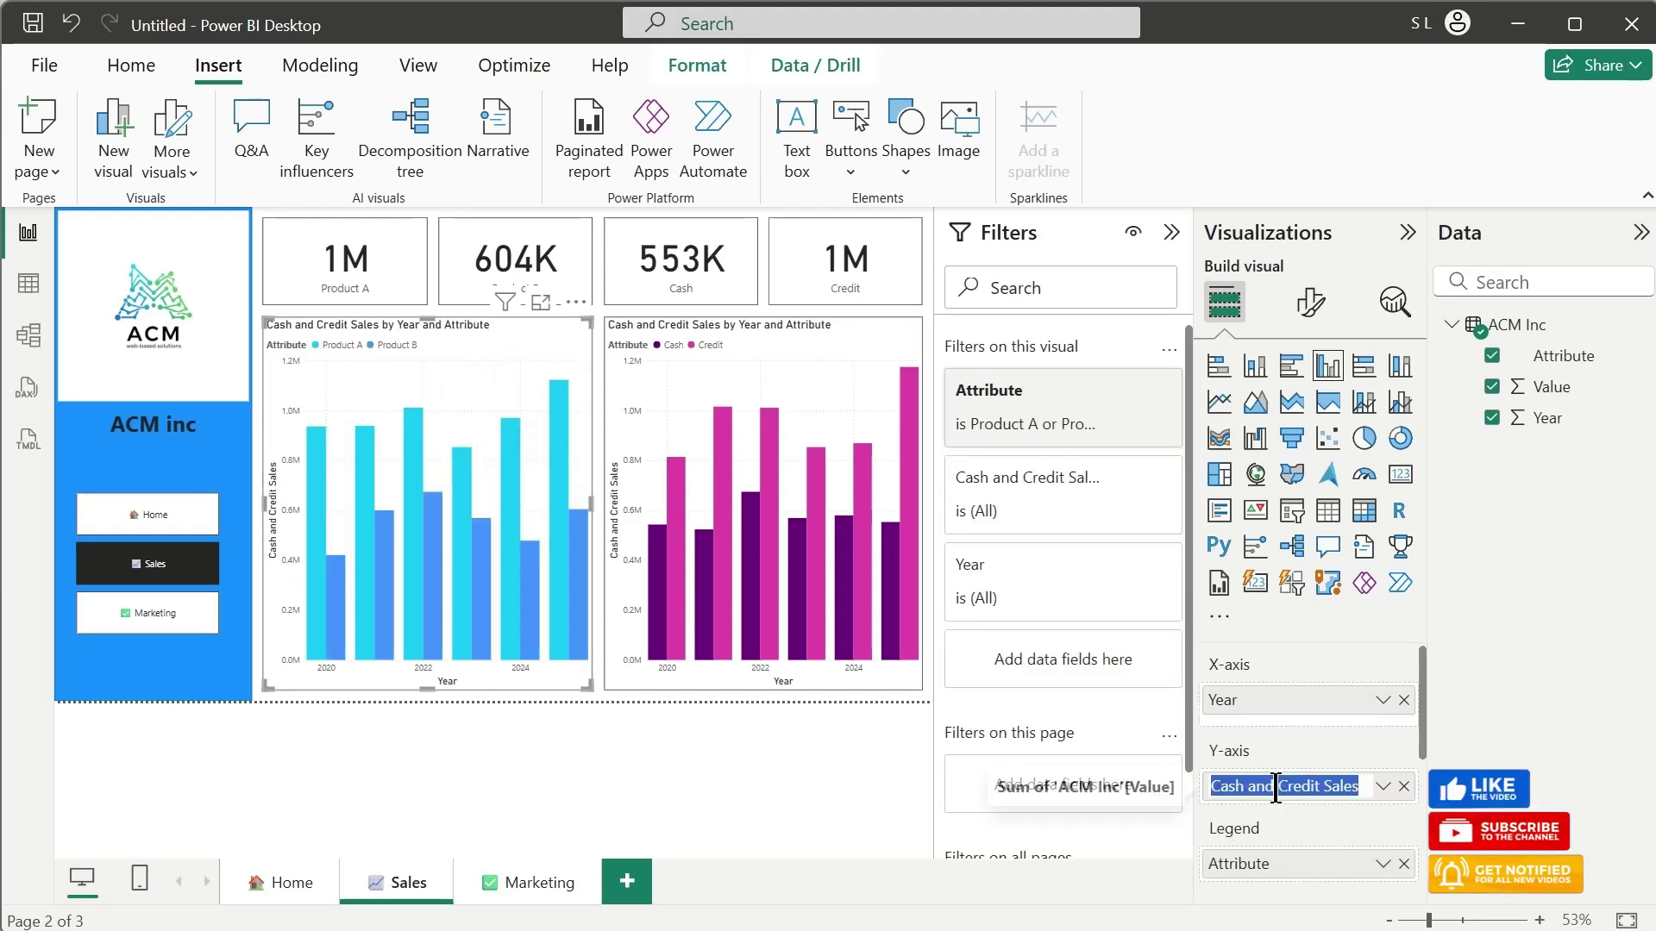
pyautogui.click(1321, 789)
pyautogui.moveTo(1321, 788); pyautogui.dragTo(1125, 786)
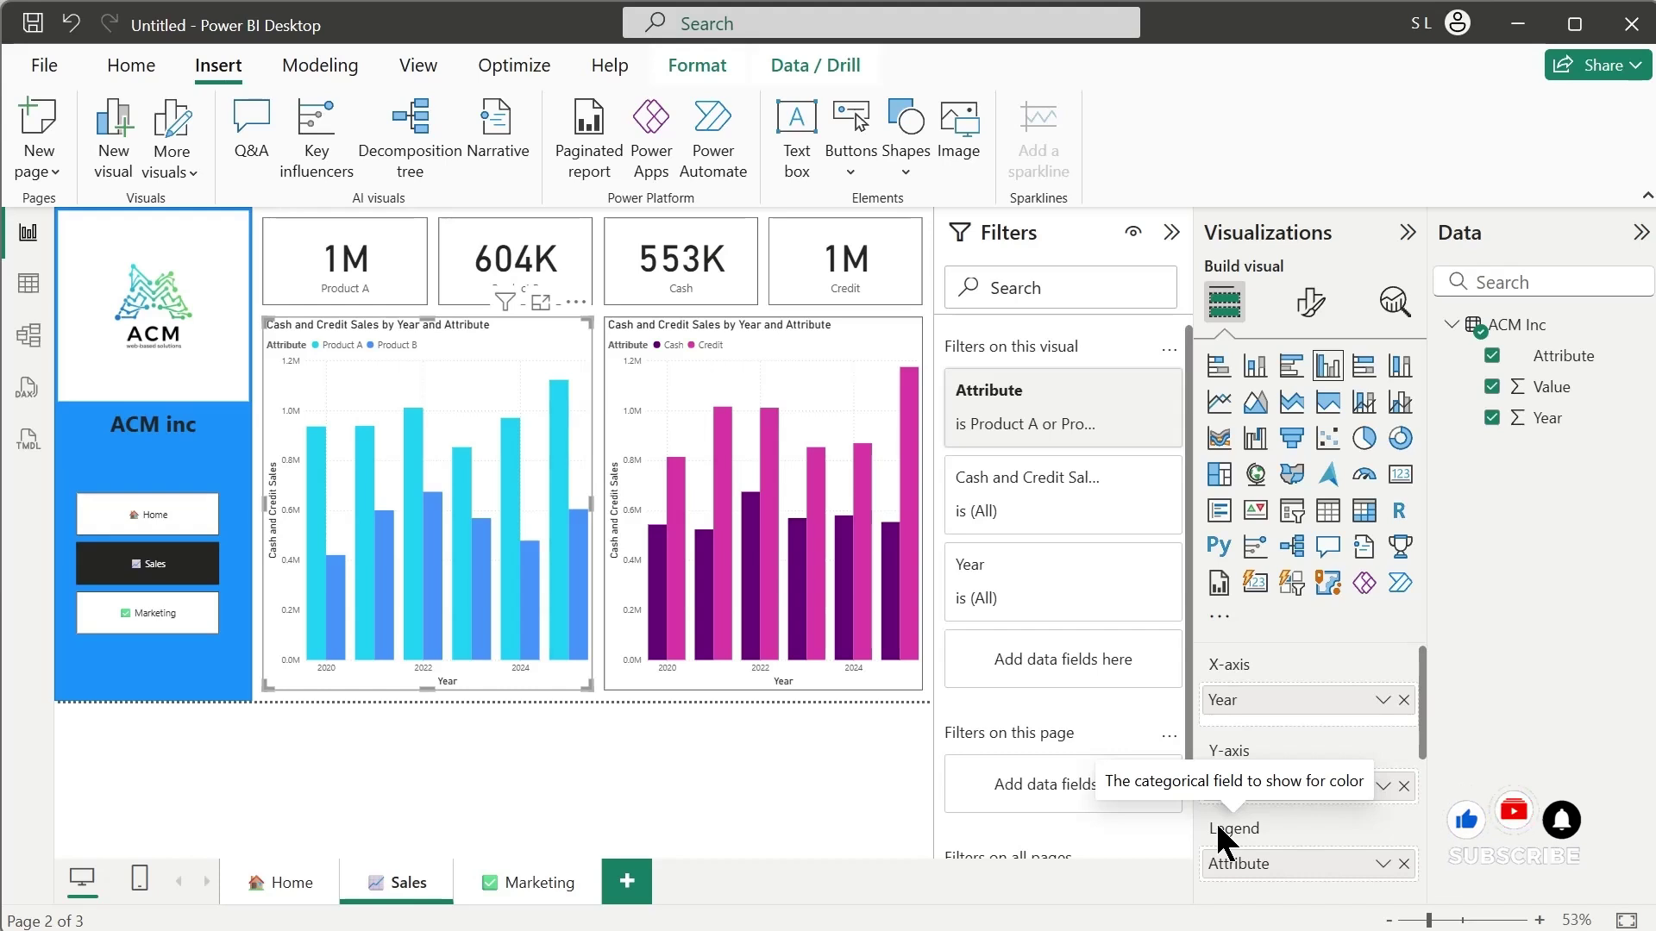
pyautogui.click(802, 742)
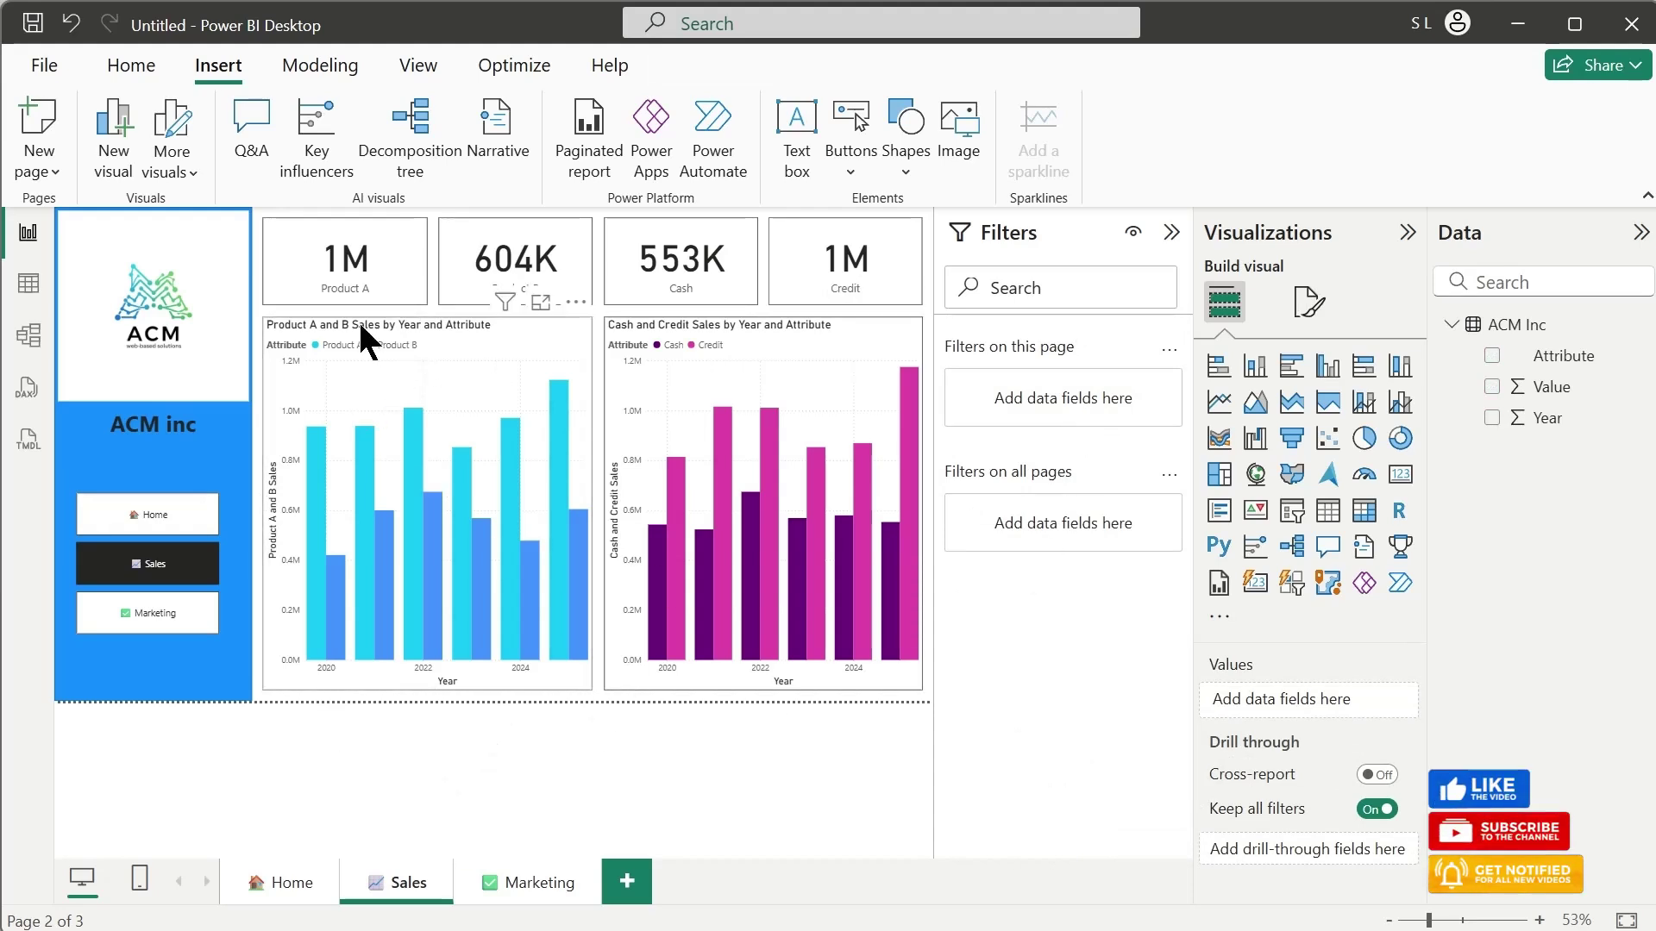
pyautogui.click(400, 292)
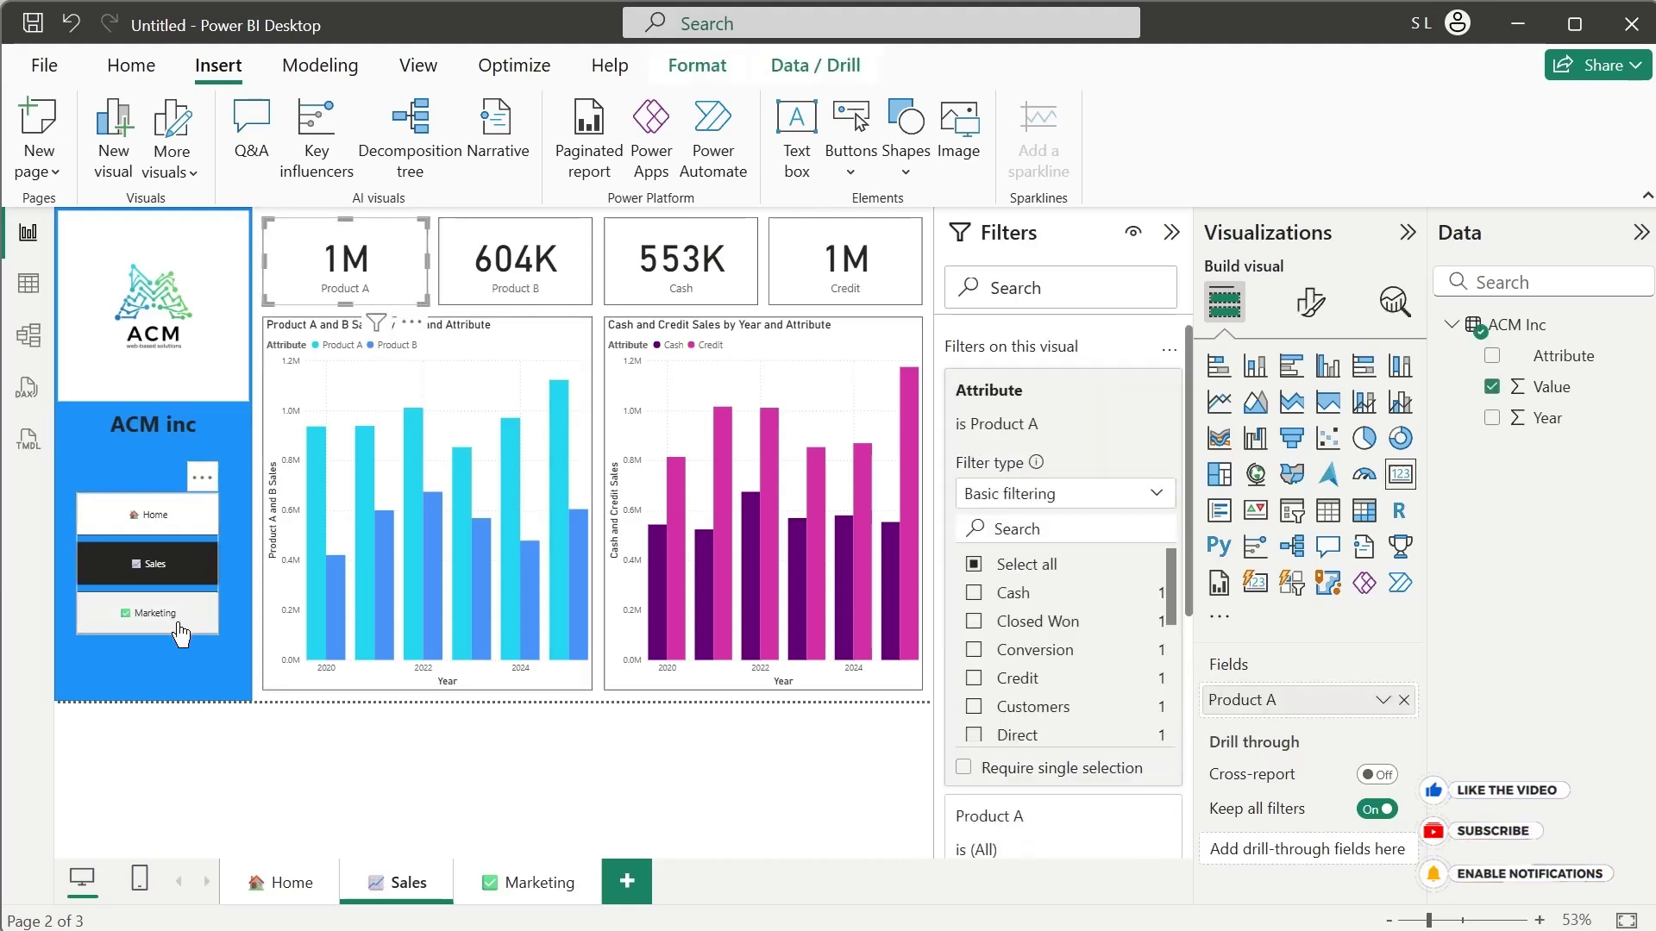
# Step: On the Marketing page, convert the Product A card to a funnel with Attribute as category
pyautogui.click(531, 882)
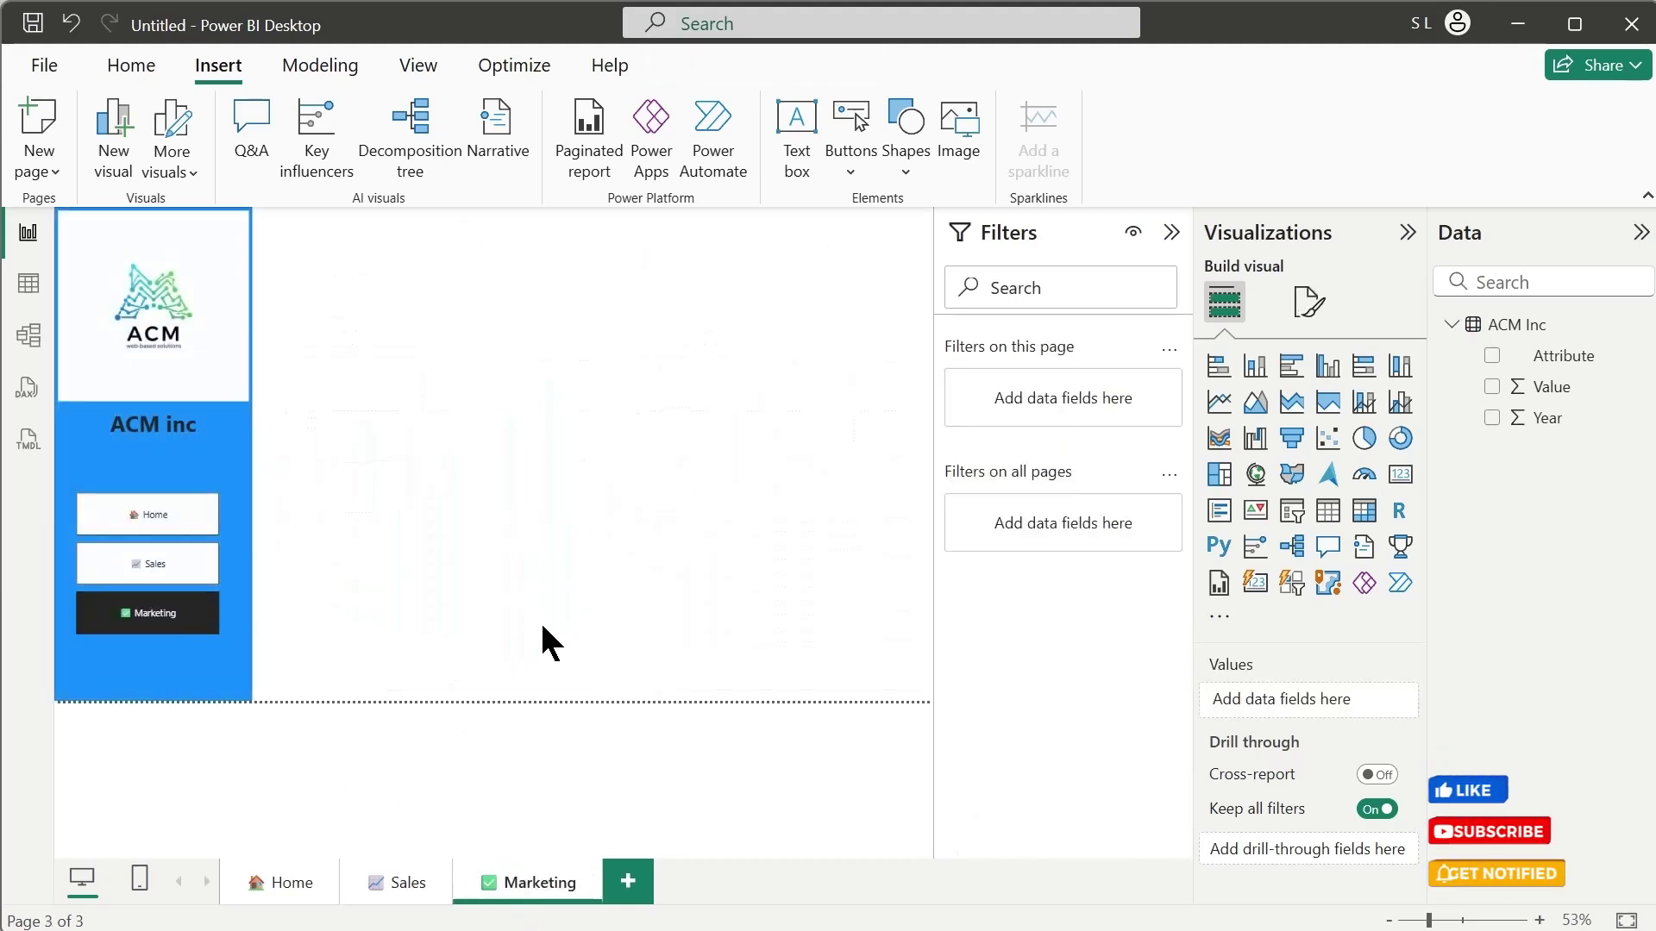
pyautogui.click(1291, 440)
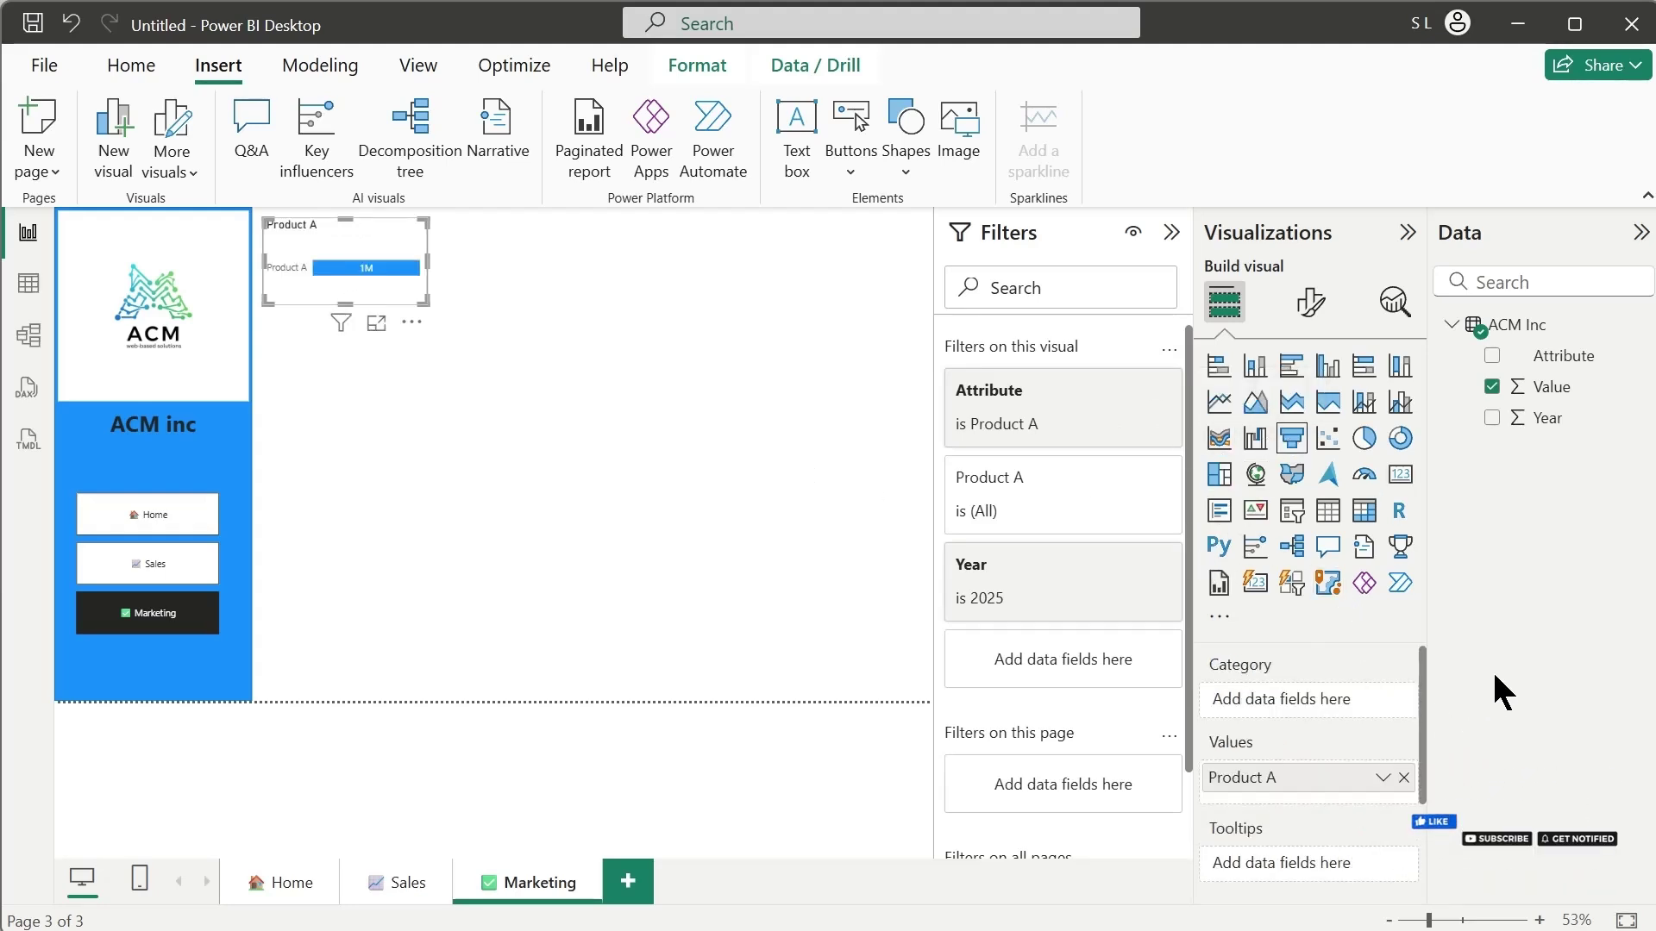
pyautogui.moveTo(1580, 373); pyautogui.dragTo(1345, 715)
# Step: Enlarge the funnel and clear its Attribute filter
pyautogui.moveTo(425, 301); pyautogui.dragTo(603, 395)
pyautogui.click(1113, 394)
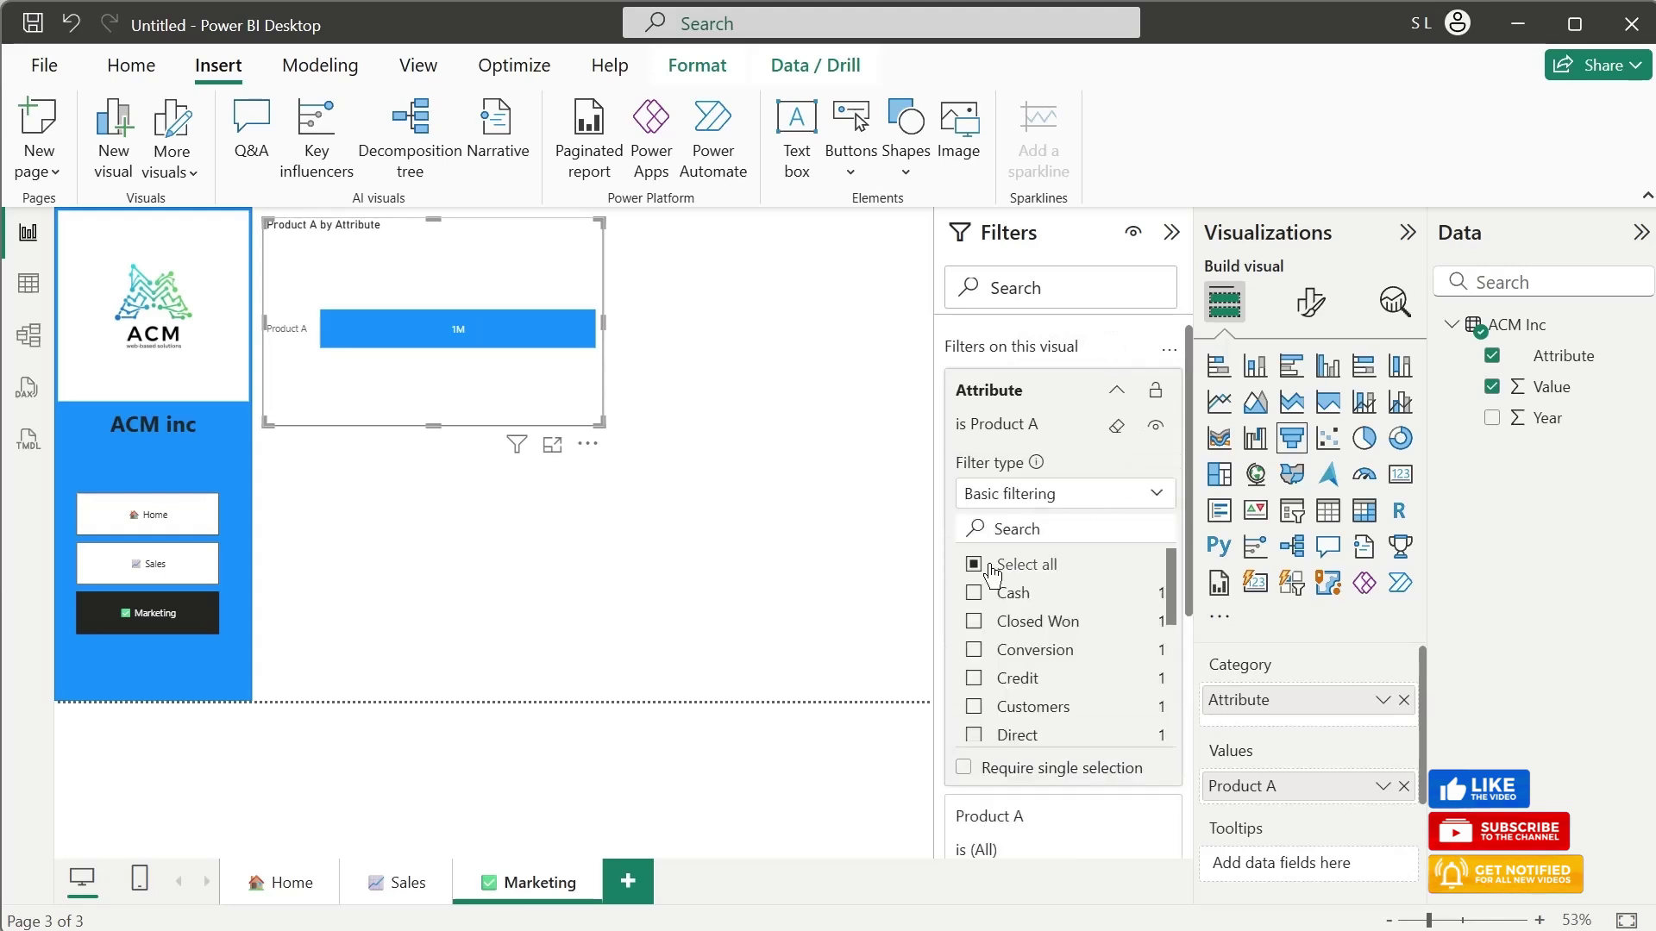
pyautogui.click(1117, 426)
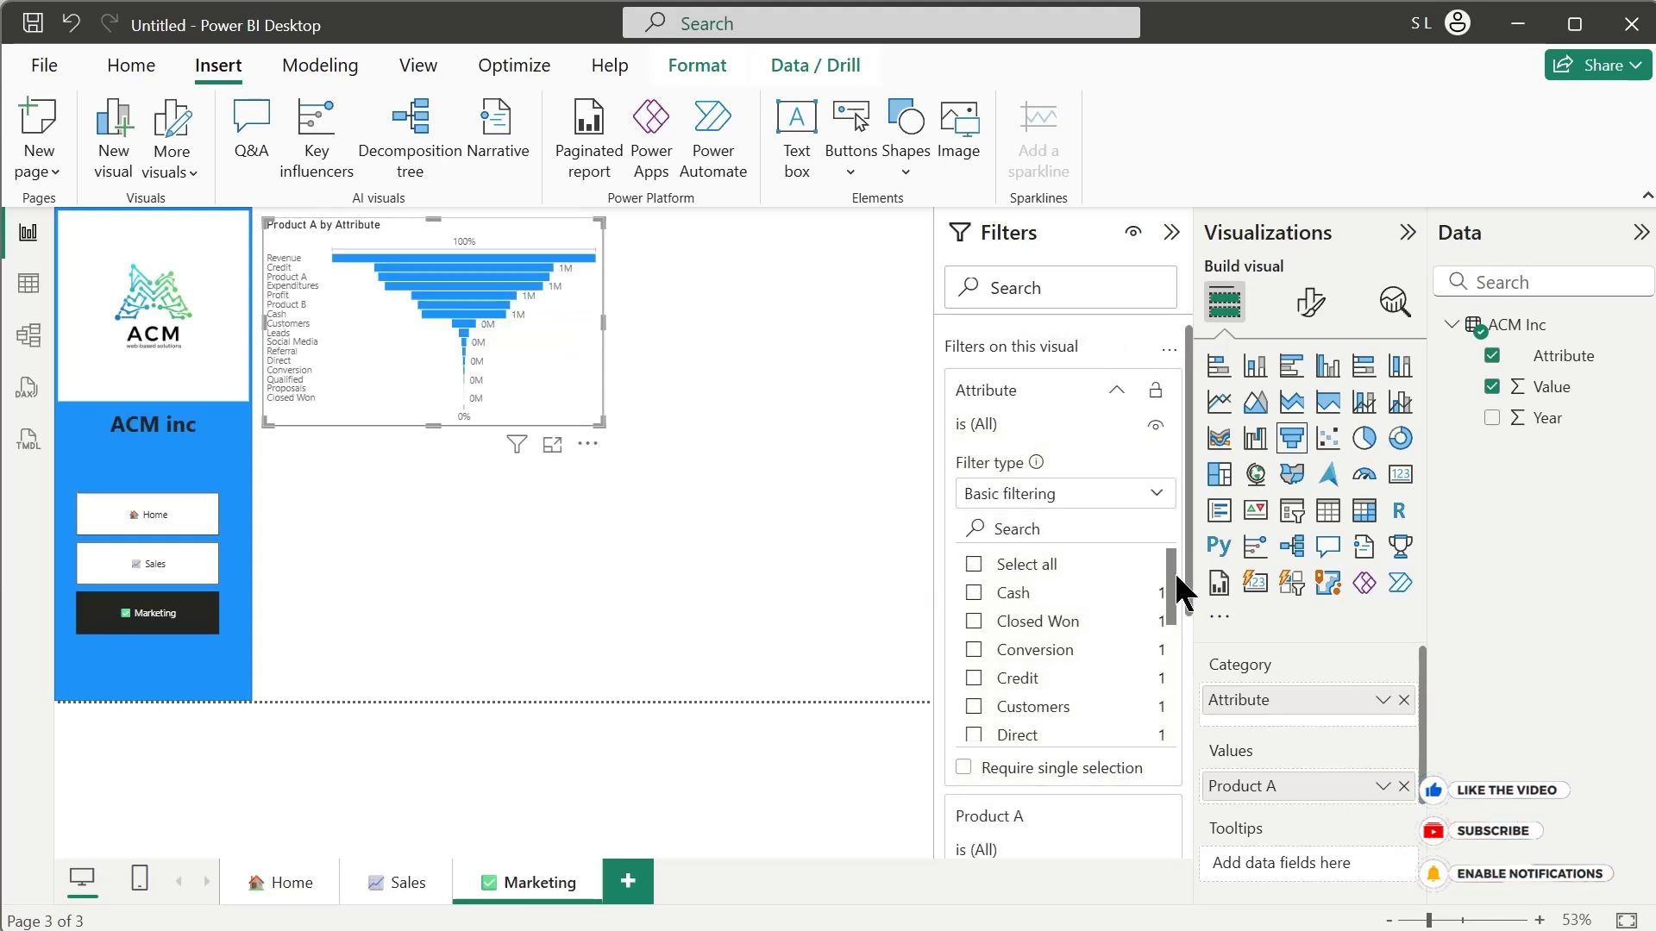
# Step: Include only the Leads, Qualified, Proposals and Closed Won stages in the funnel
pyautogui.moveTo(1177, 576); pyautogui.dragTo(1166, 711)
pyautogui.scroll(2, 1077, 656)
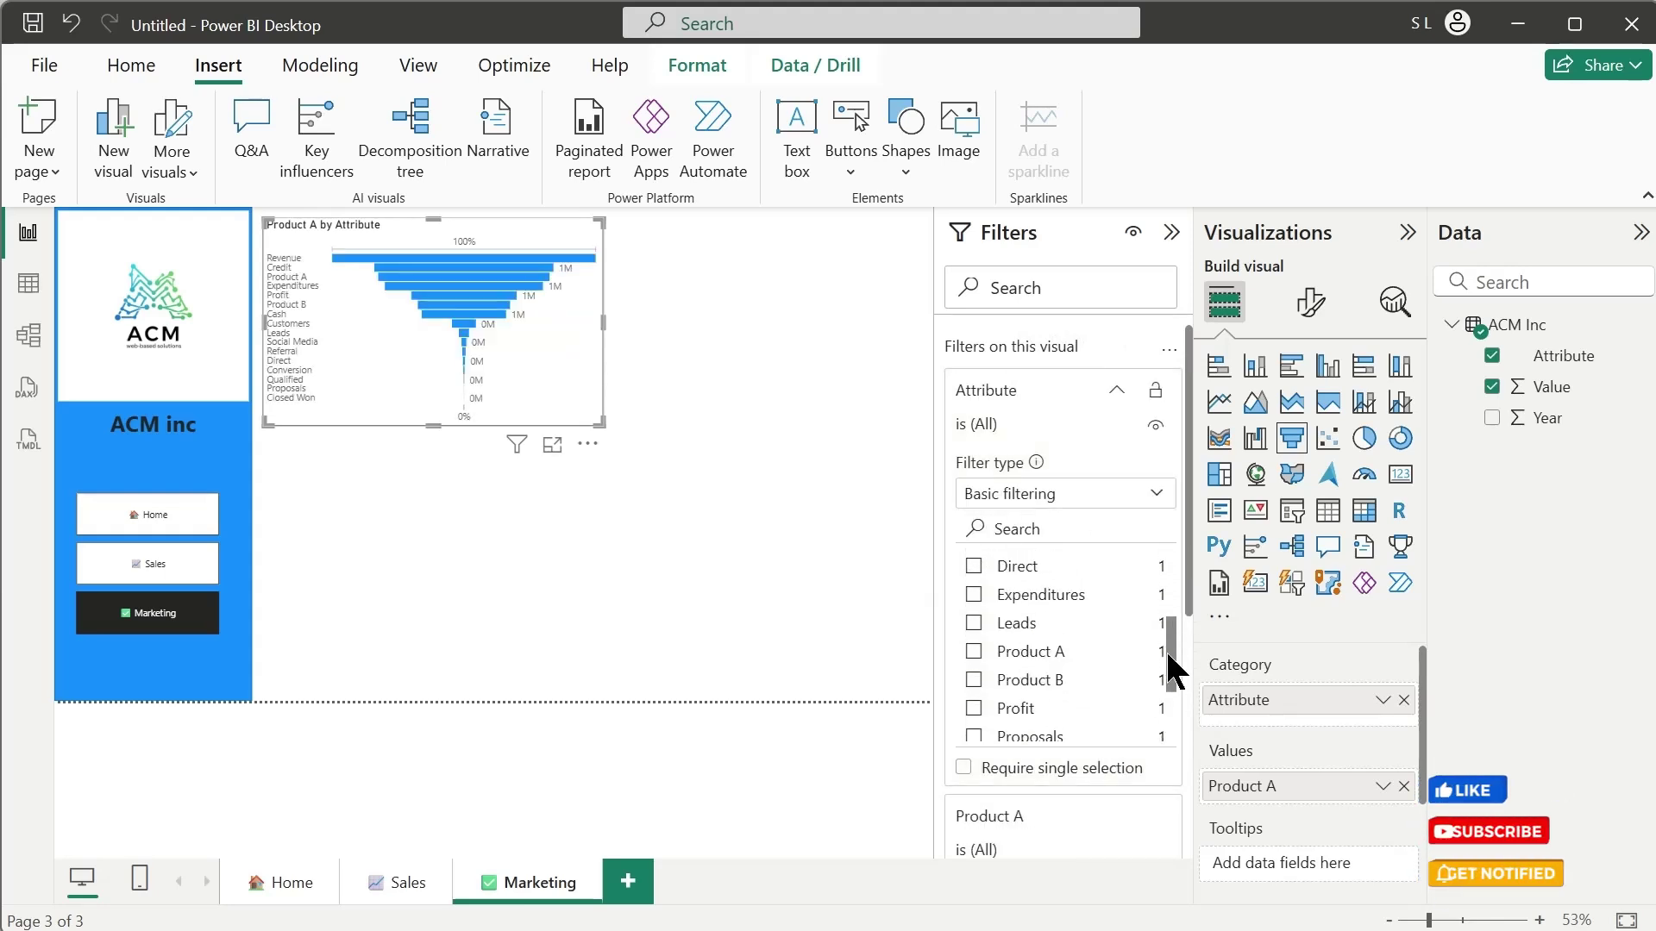
pyautogui.click(974, 644)
pyautogui.scroll(-2, 992, 656)
pyautogui.click(975, 653)
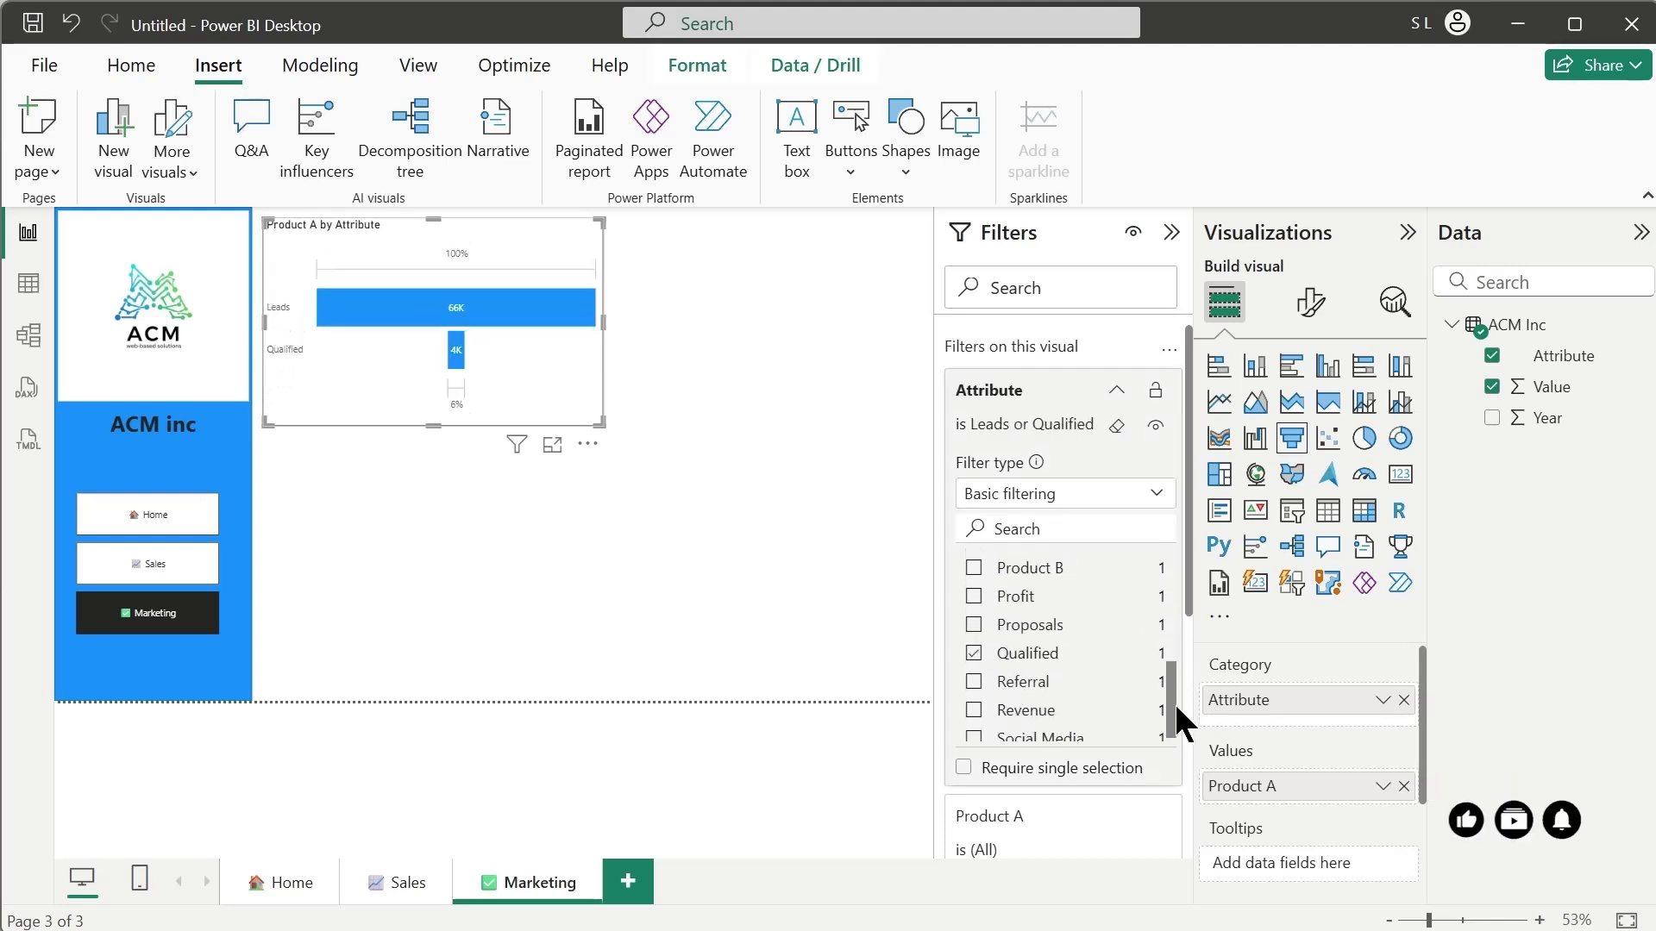
pyautogui.scroll(2, 1175, 721)
pyautogui.click(973, 665)
pyautogui.scroll(-2, 1160, 732)
pyautogui.scroll(3, 1168, 573)
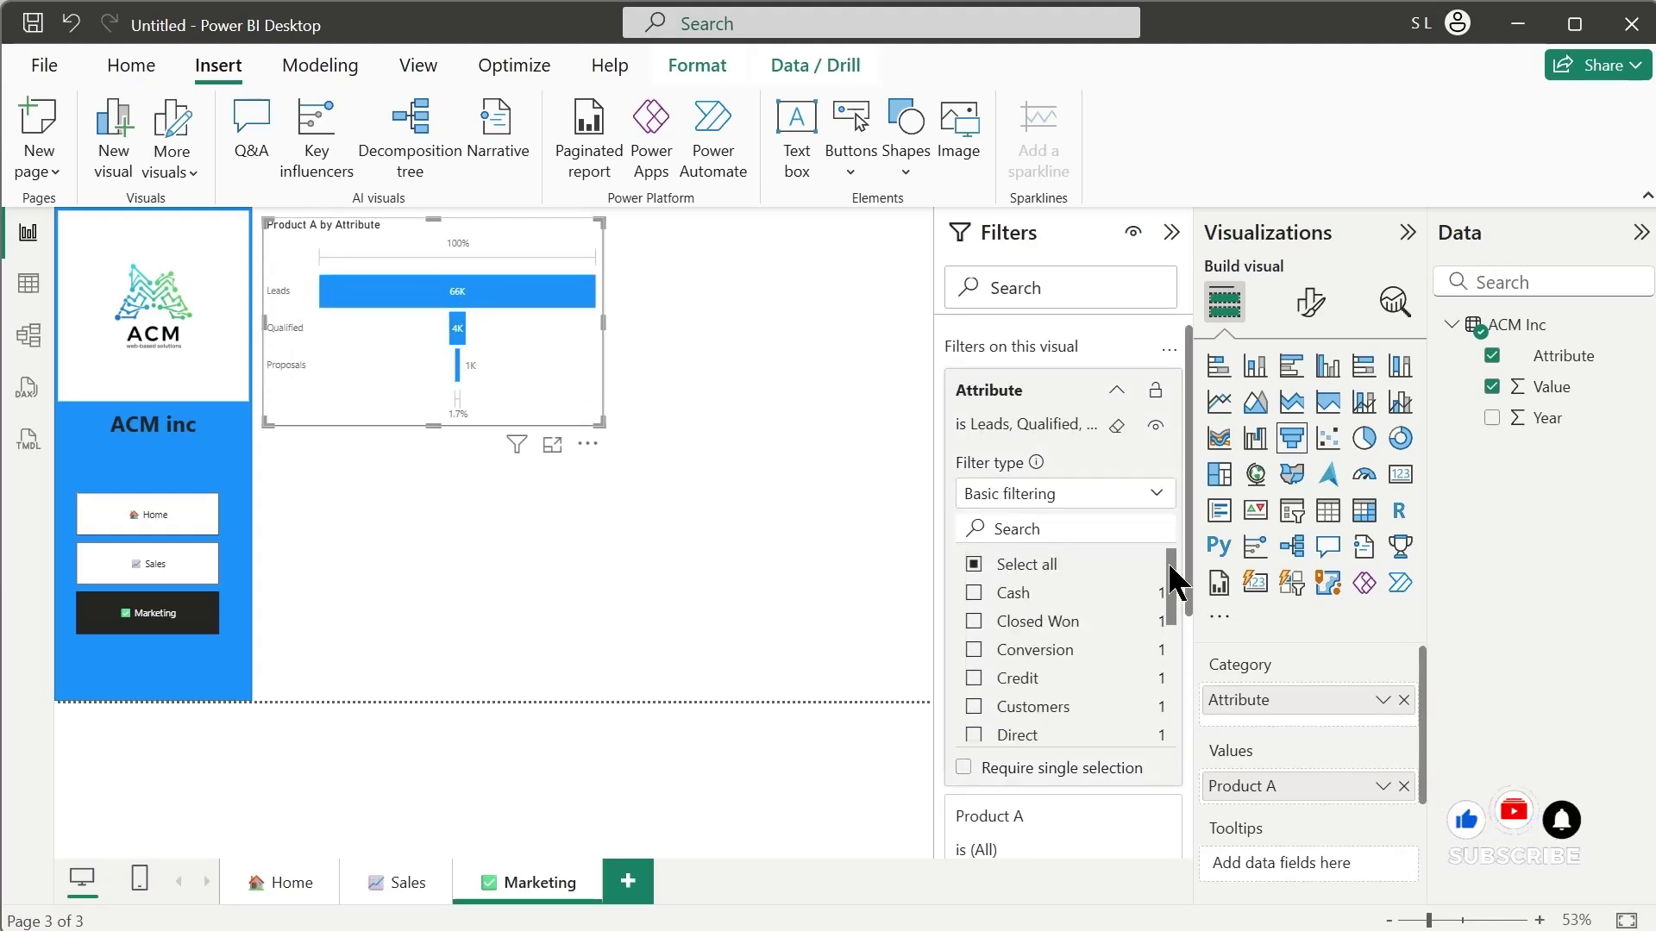
pyautogui.click(973, 621)
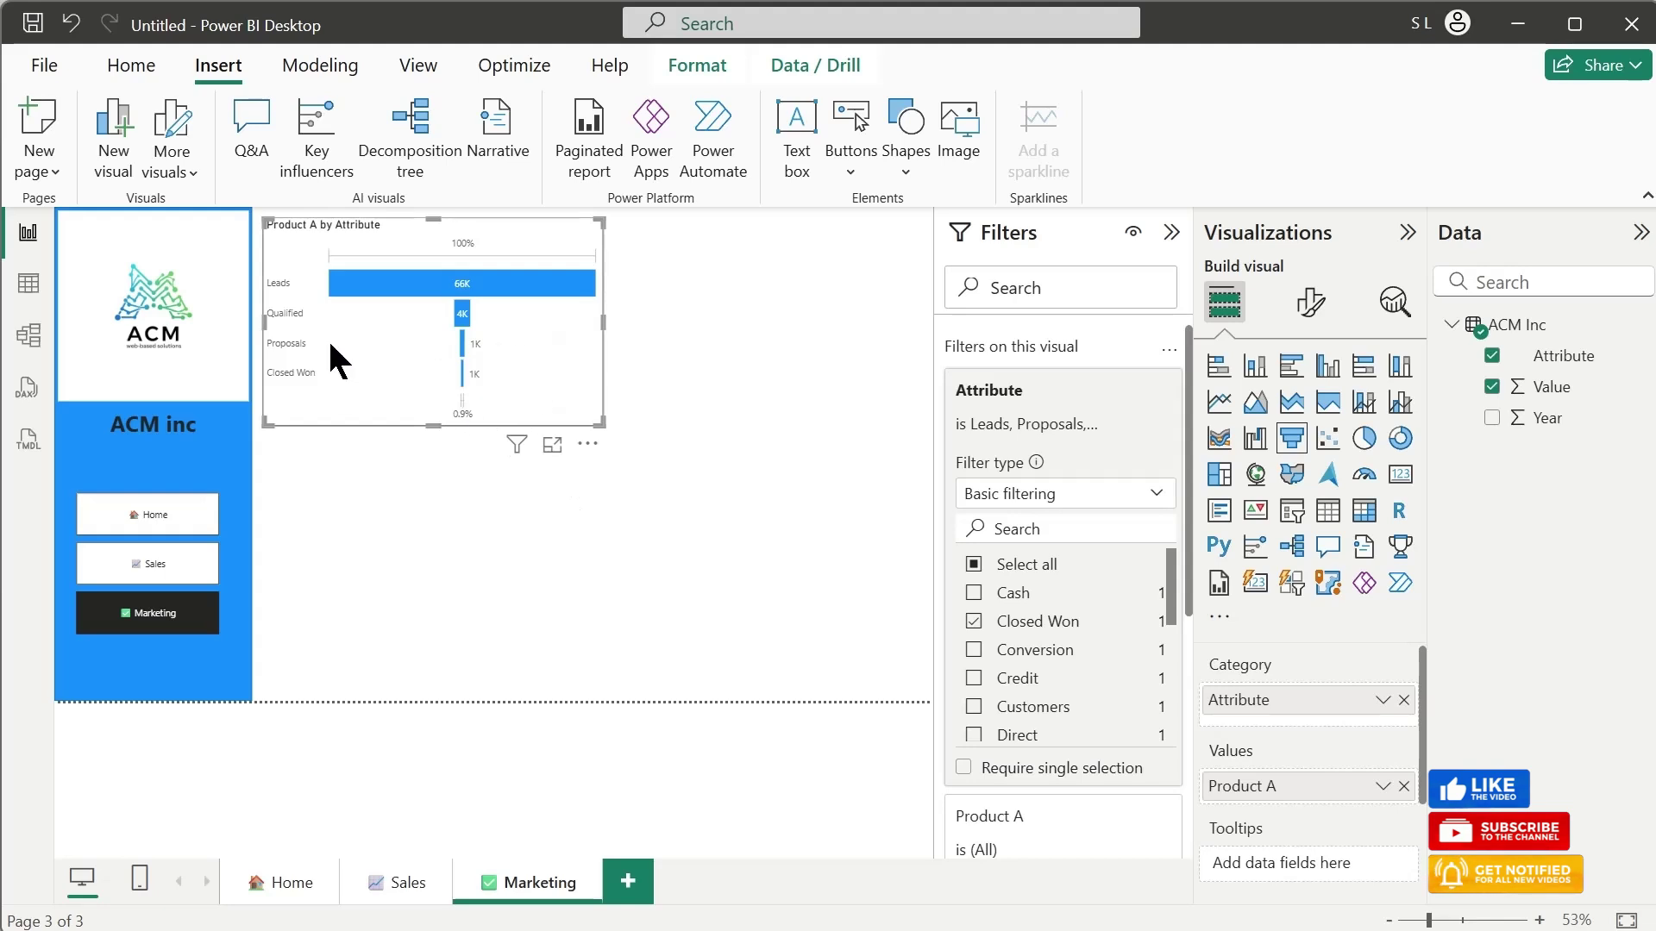
pyautogui.moveTo(422, 283)
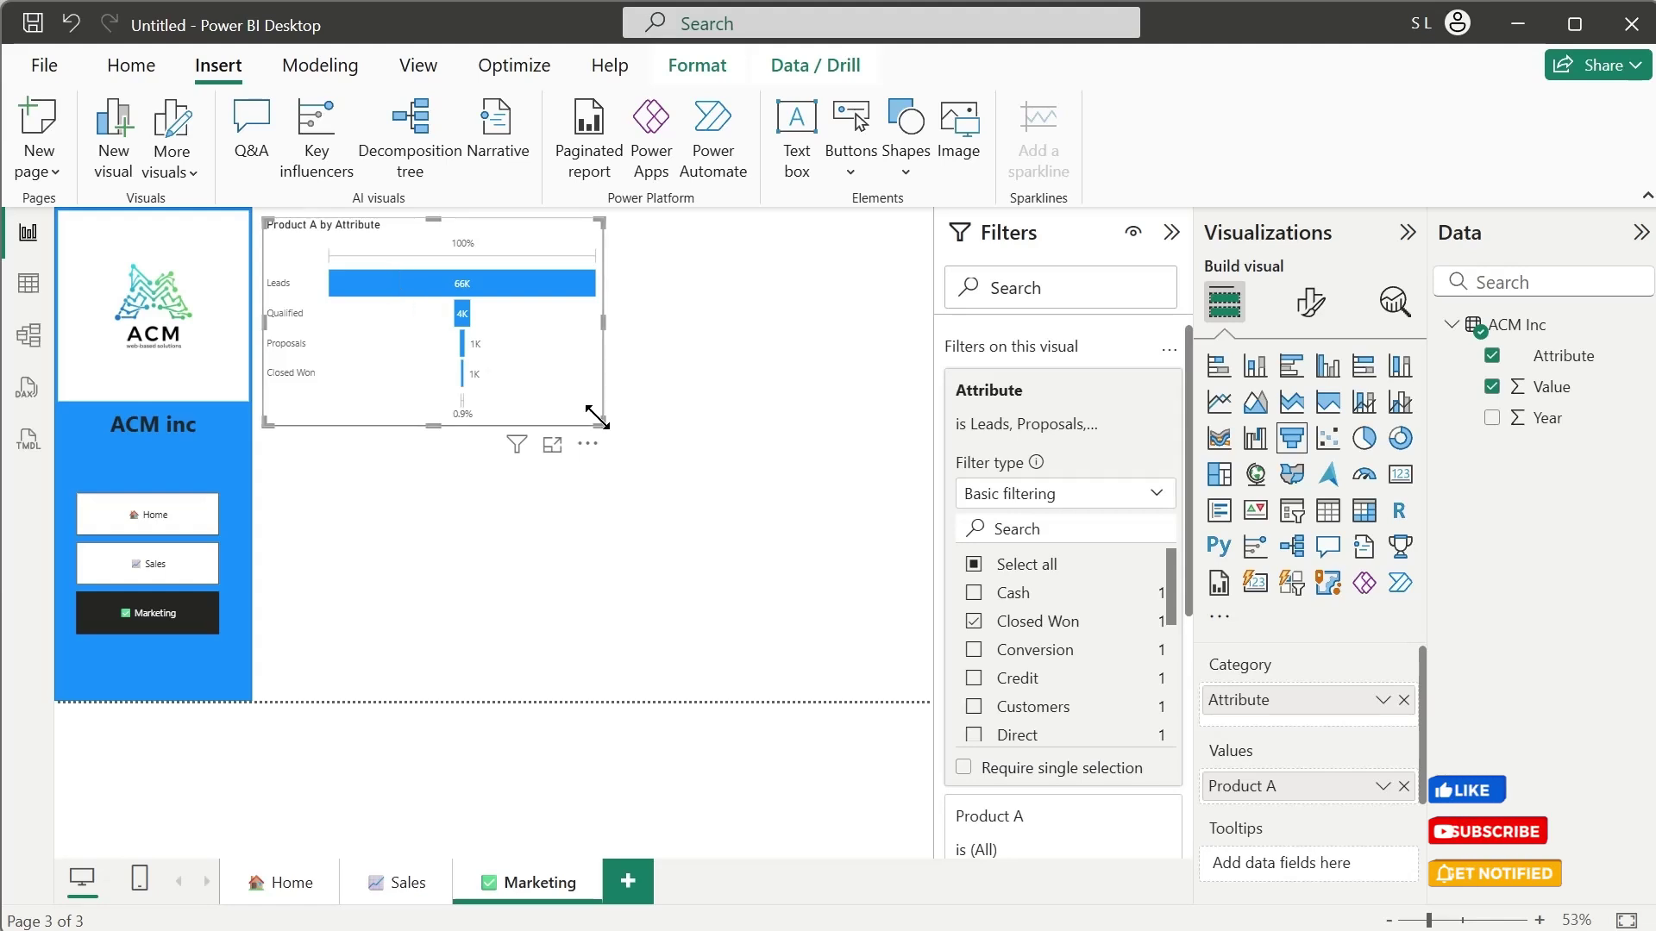
pyautogui.click(776, 459)
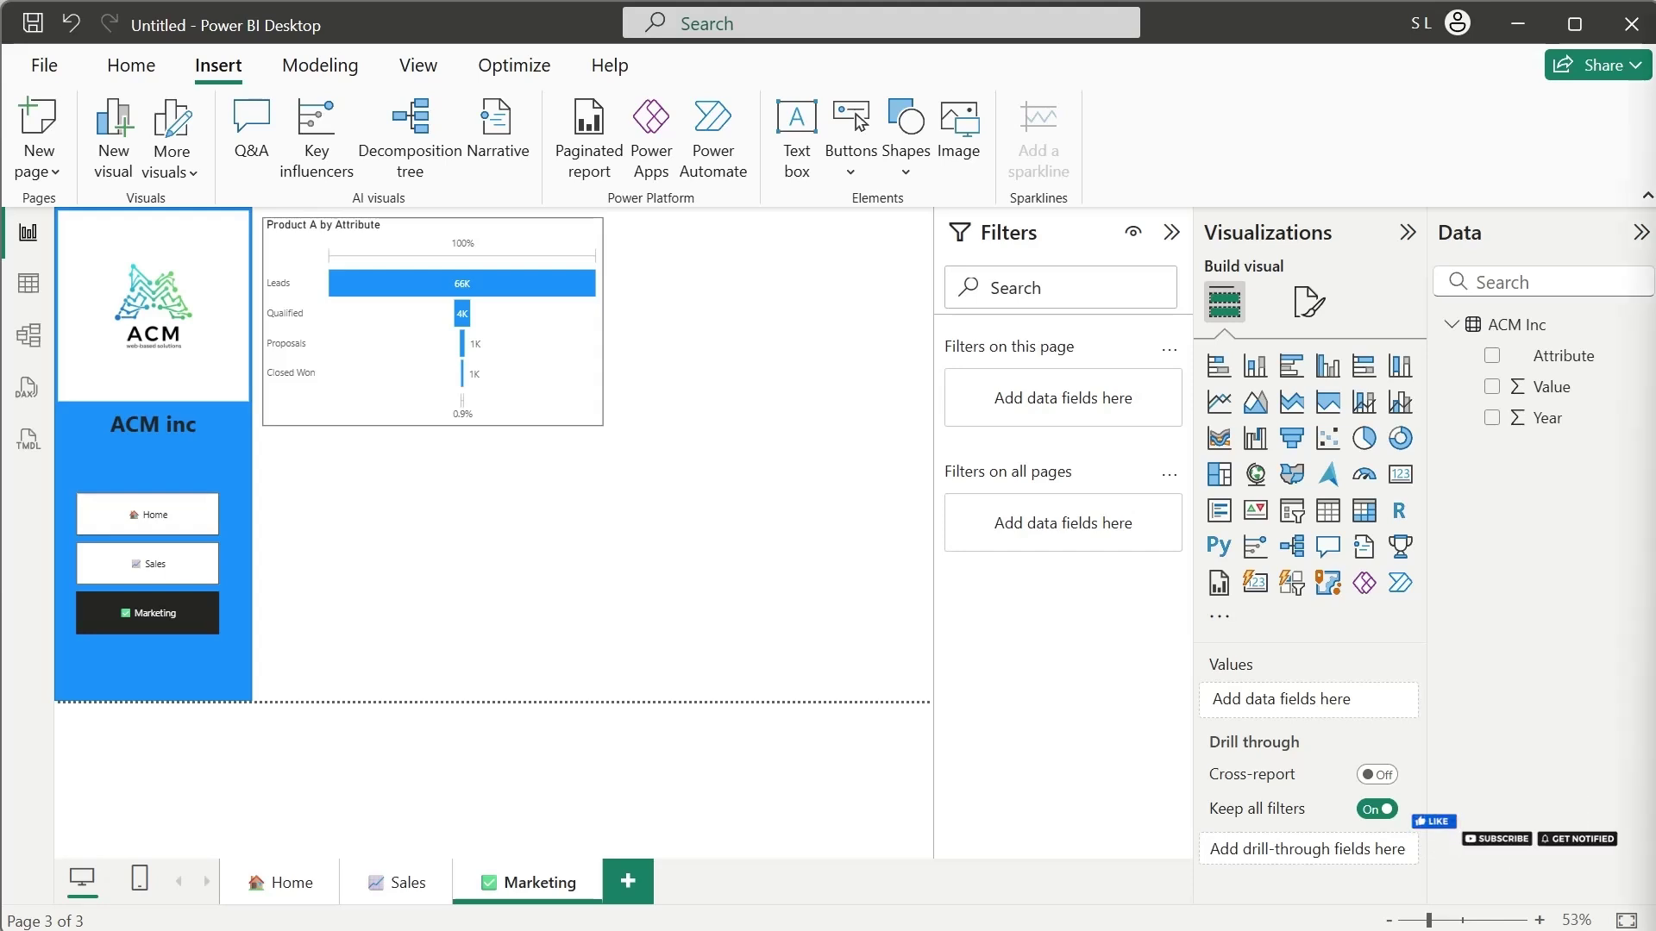
# Step: Place a copy of the funnel to its right and turn it into a donut chart
pyautogui.click(511, 391)
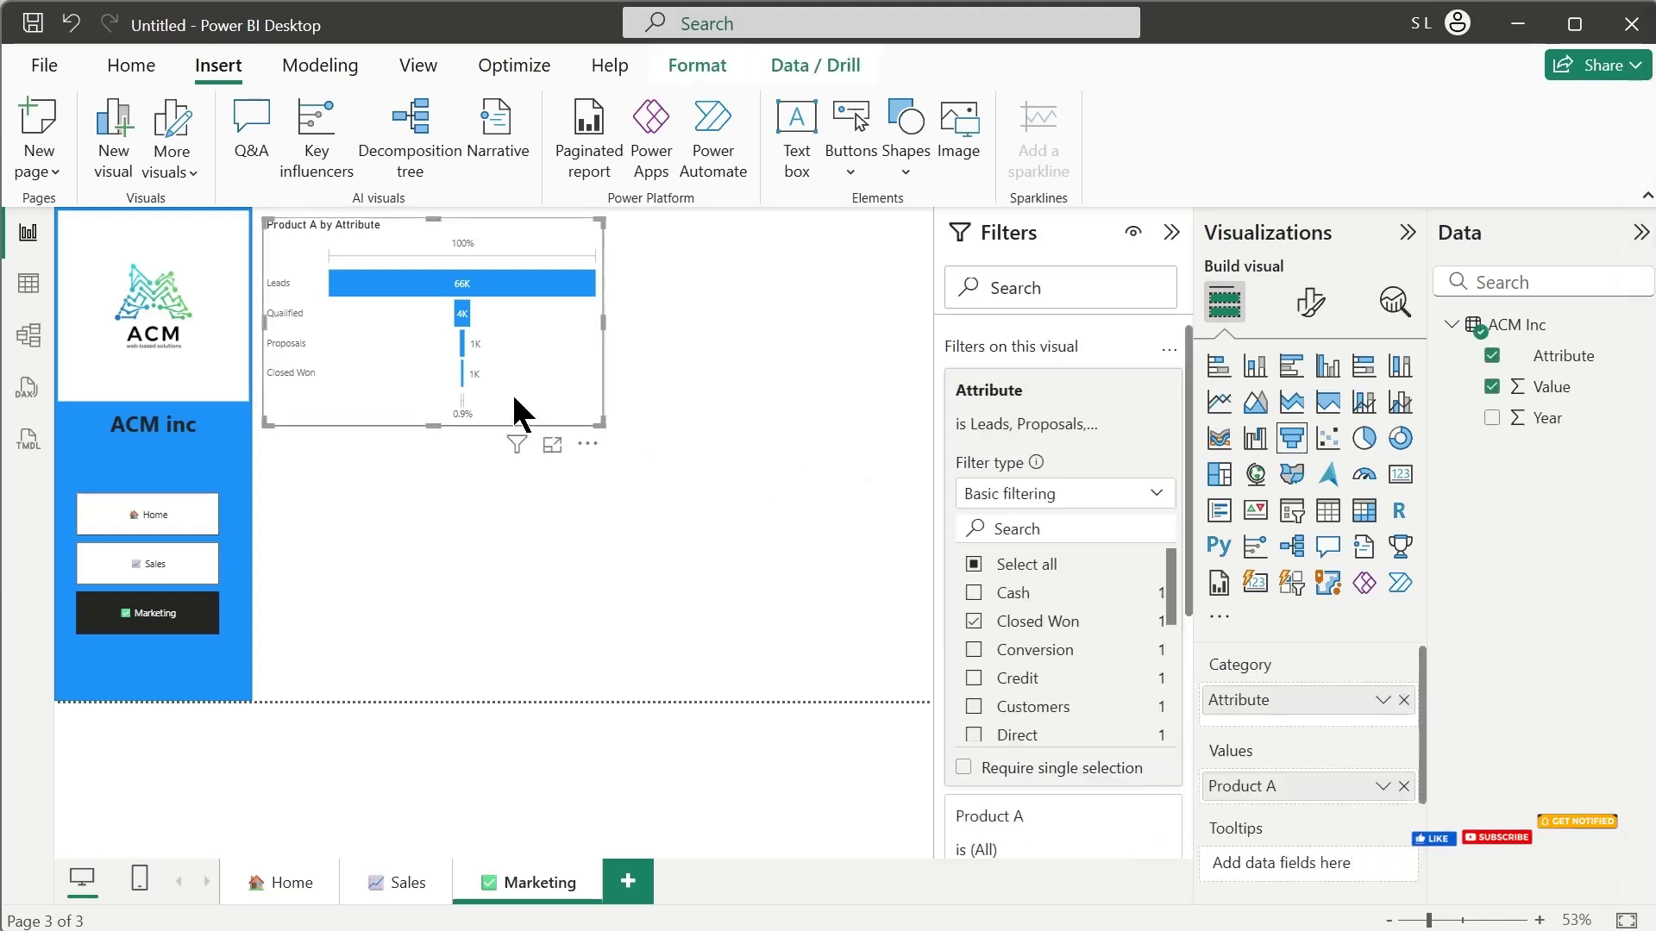
pyautogui.hotkey('ctrl', 'c')
pyautogui.hotkey('ctrl', 'v')
pyautogui.moveTo(510, 391); pyautogui.dragTo(831, 406)
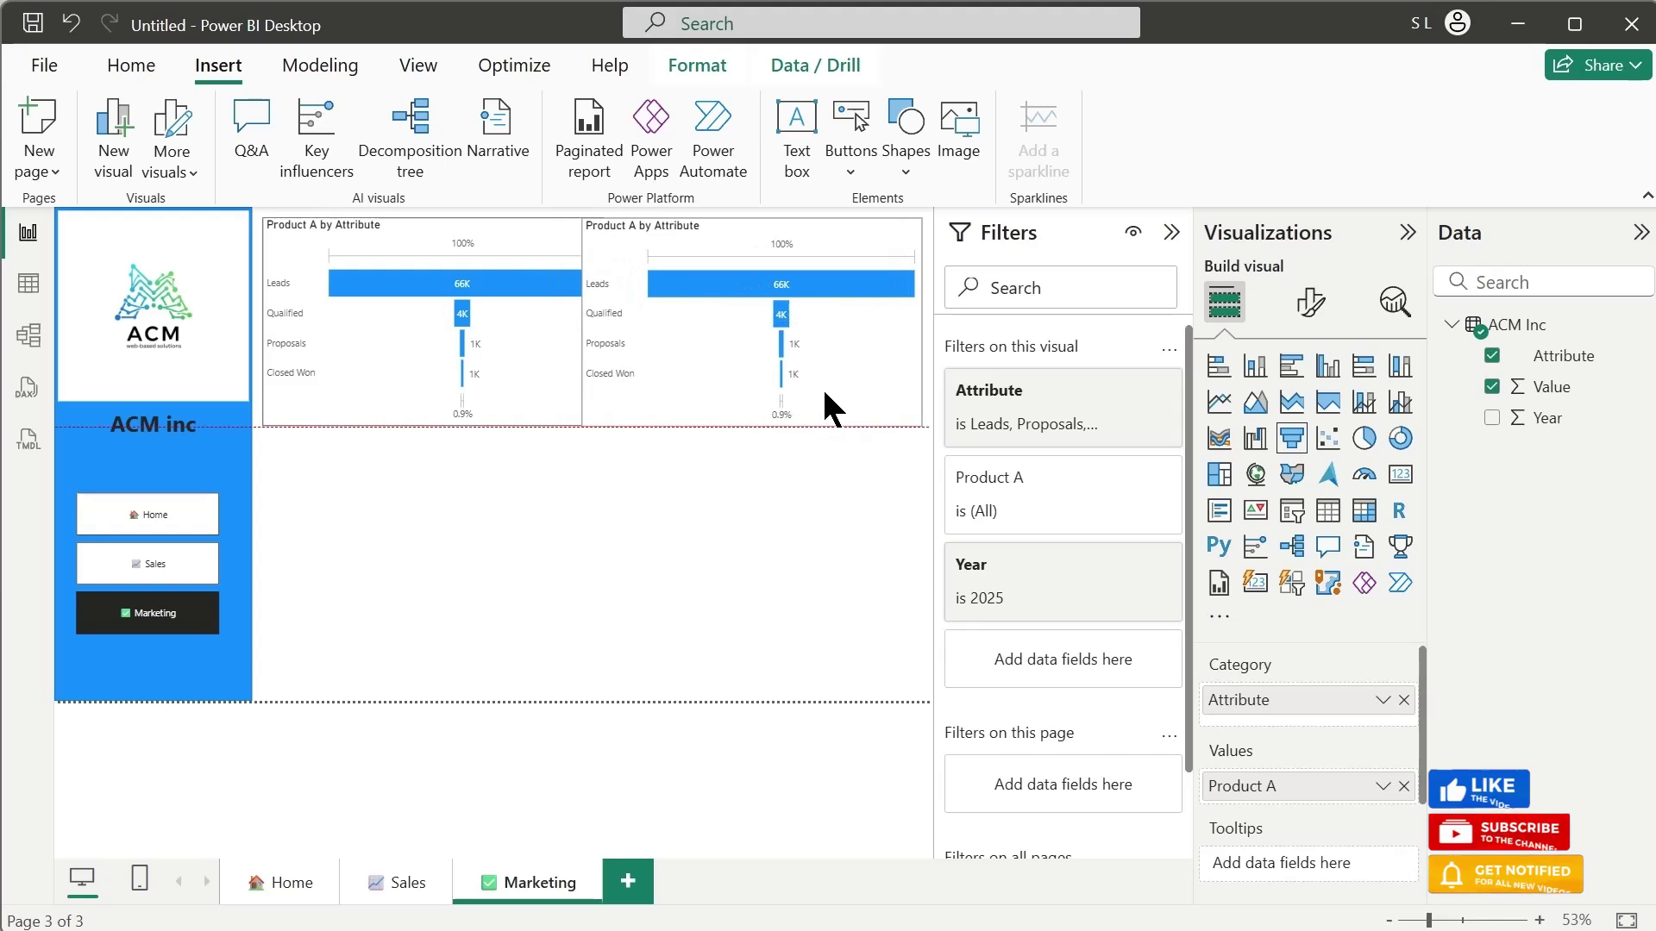
pyautogui.moveTo(585, 321)
pyautogui.mouseDown()
pyautogui.moveTo(613, 324)
pyautogui.moveTo(581, 333)
pyautogui.mouseUp()
pyautogui.click(555, 369)
pyautogui.click(828, 418)
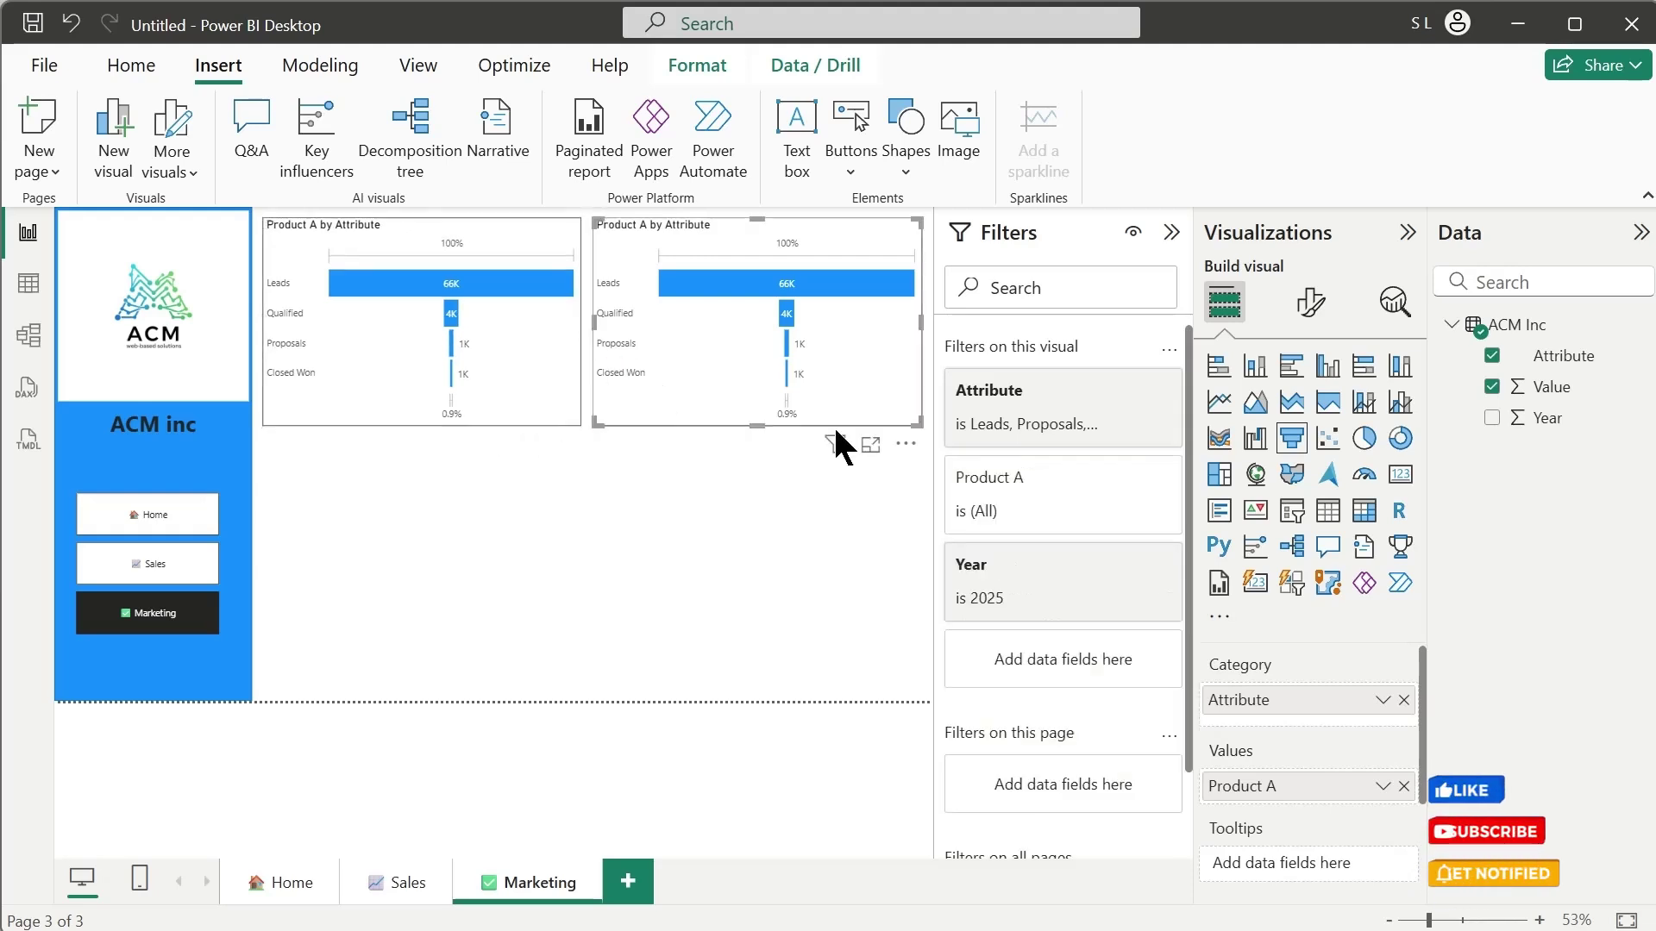
pyautogui.click(1400, 440)
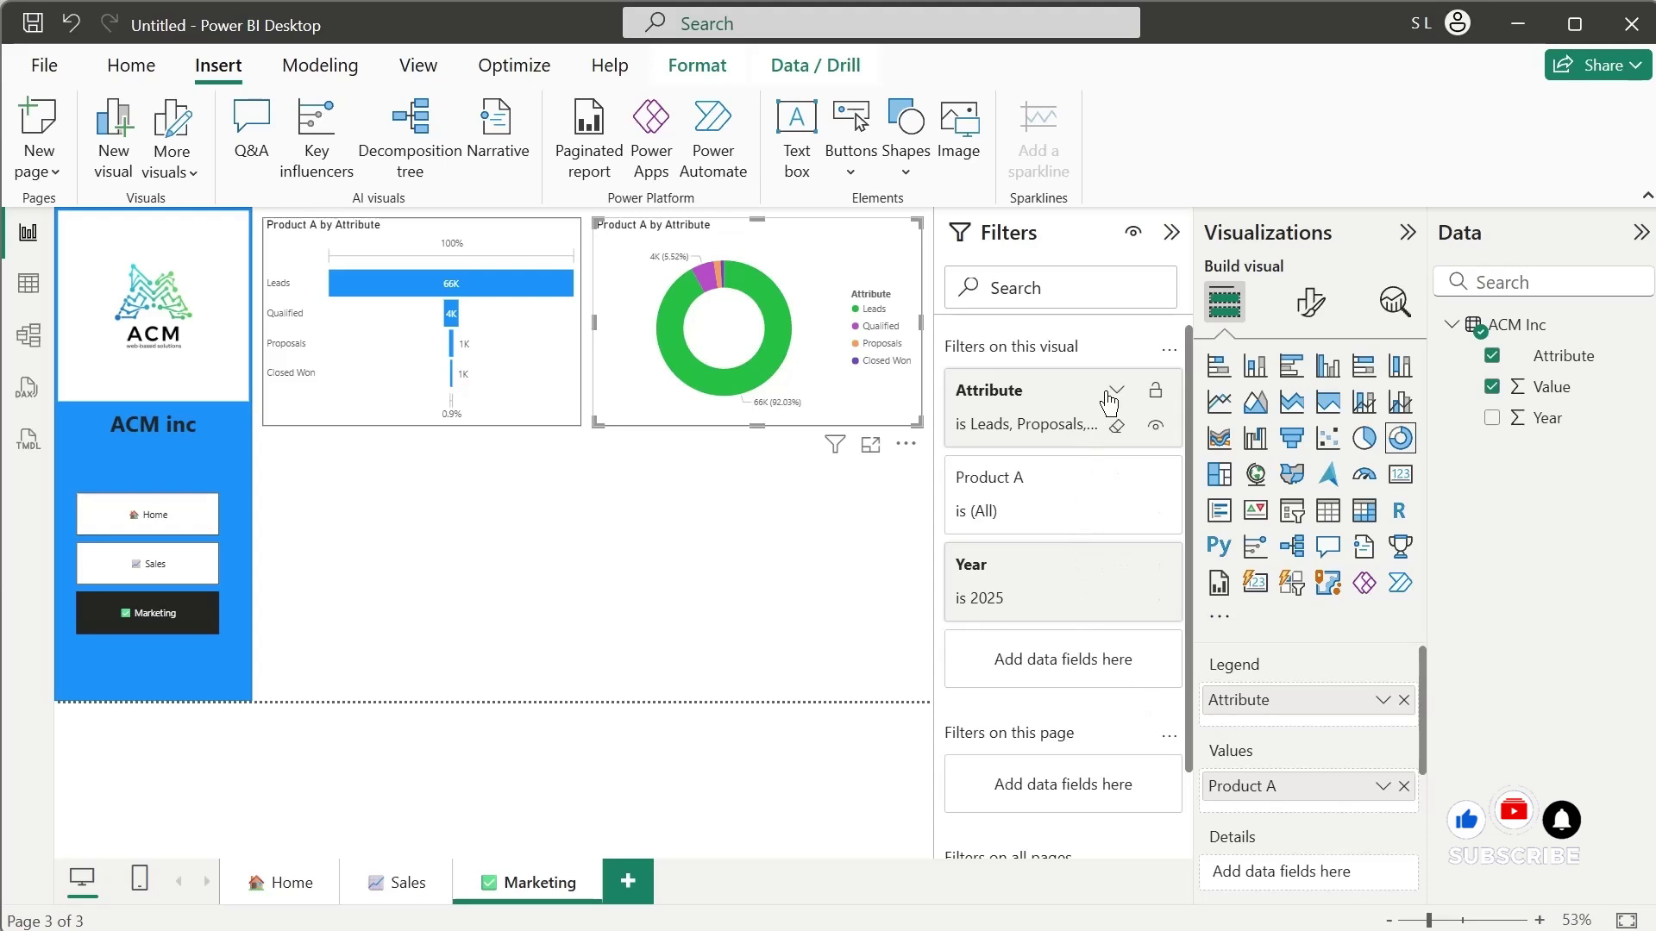
# Step: Rename the funnel's value field to Conversion
pyautogui.click(488, 412)
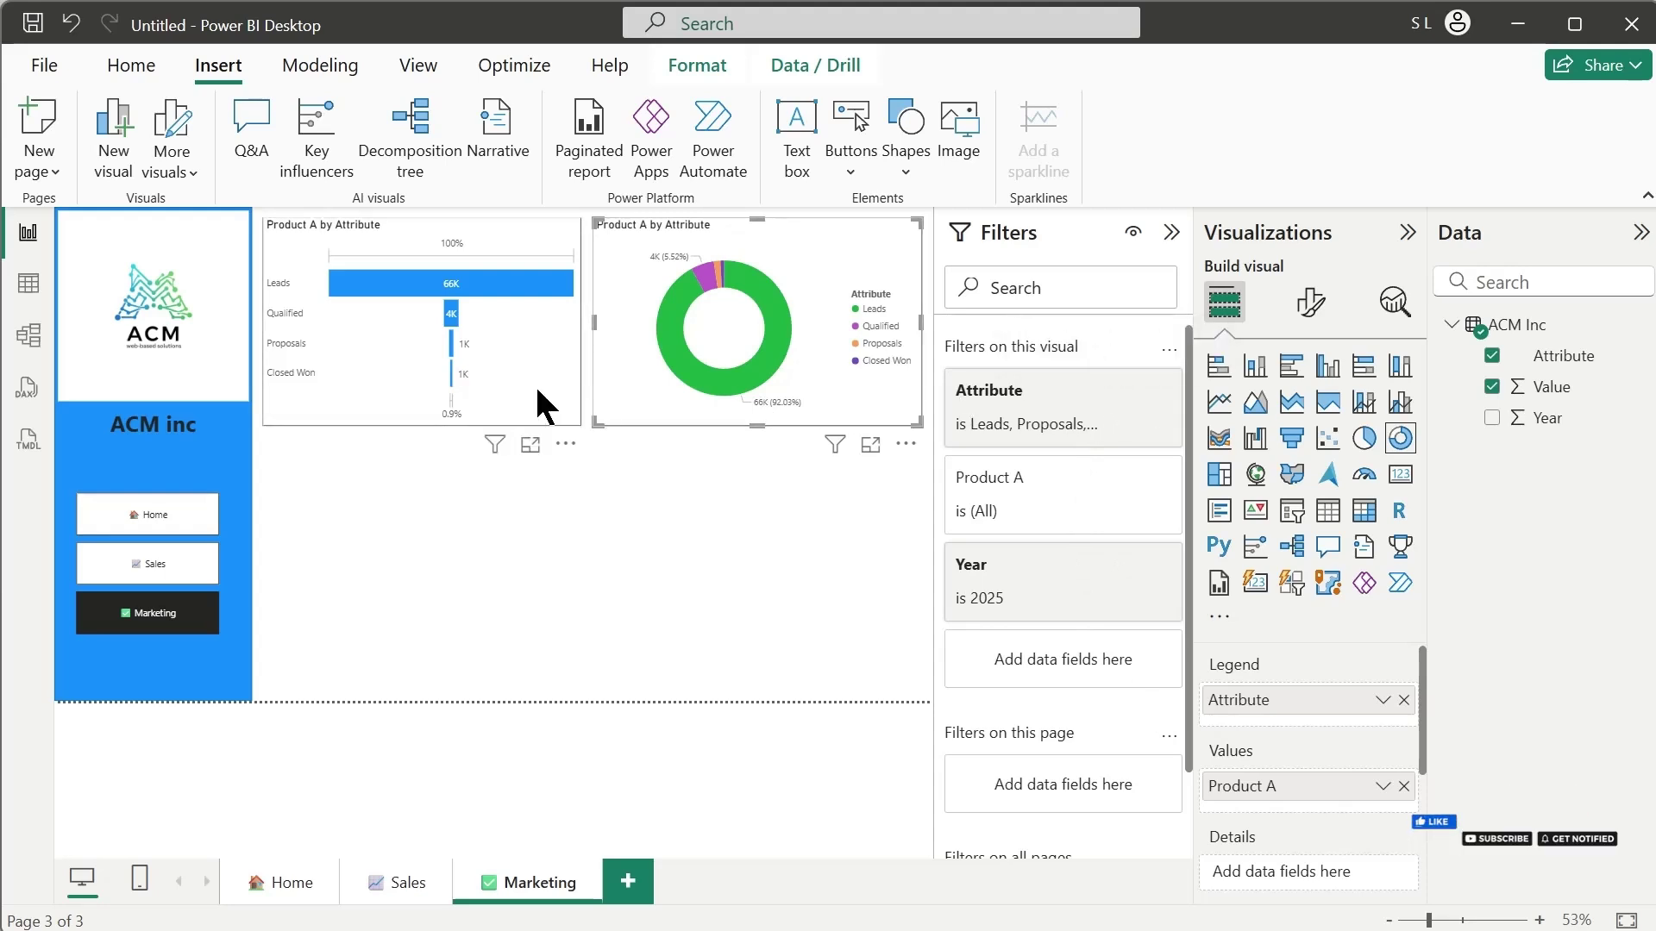
pyautogui.doubleClick(1289, 786)
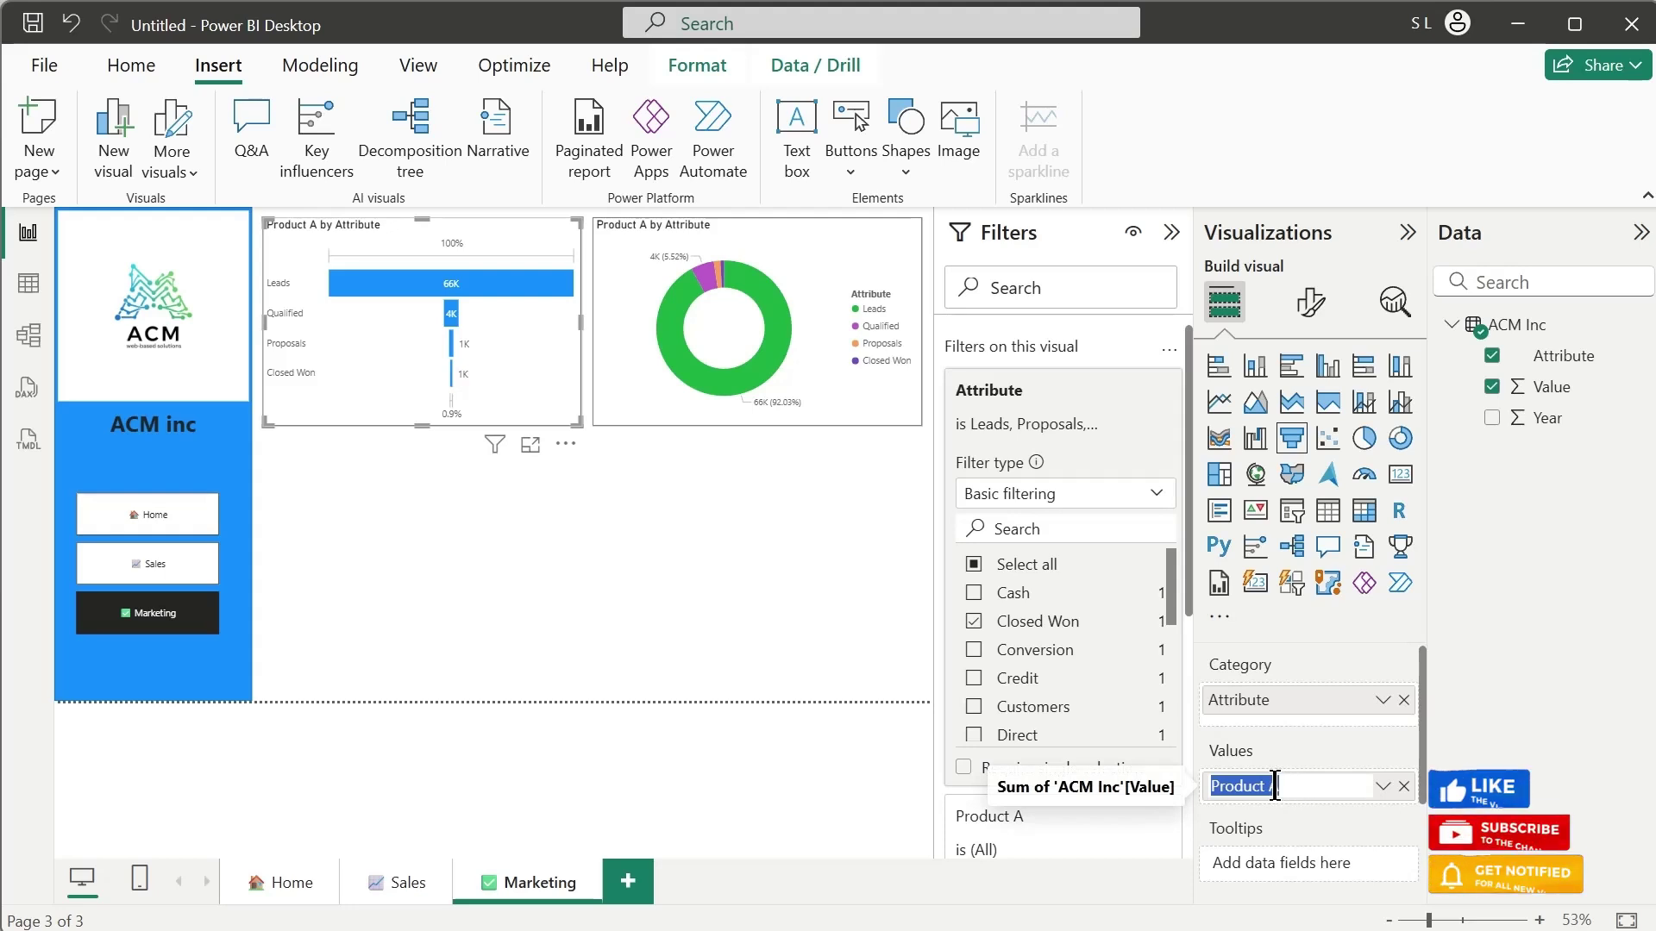
pyautogui.write('Conver')
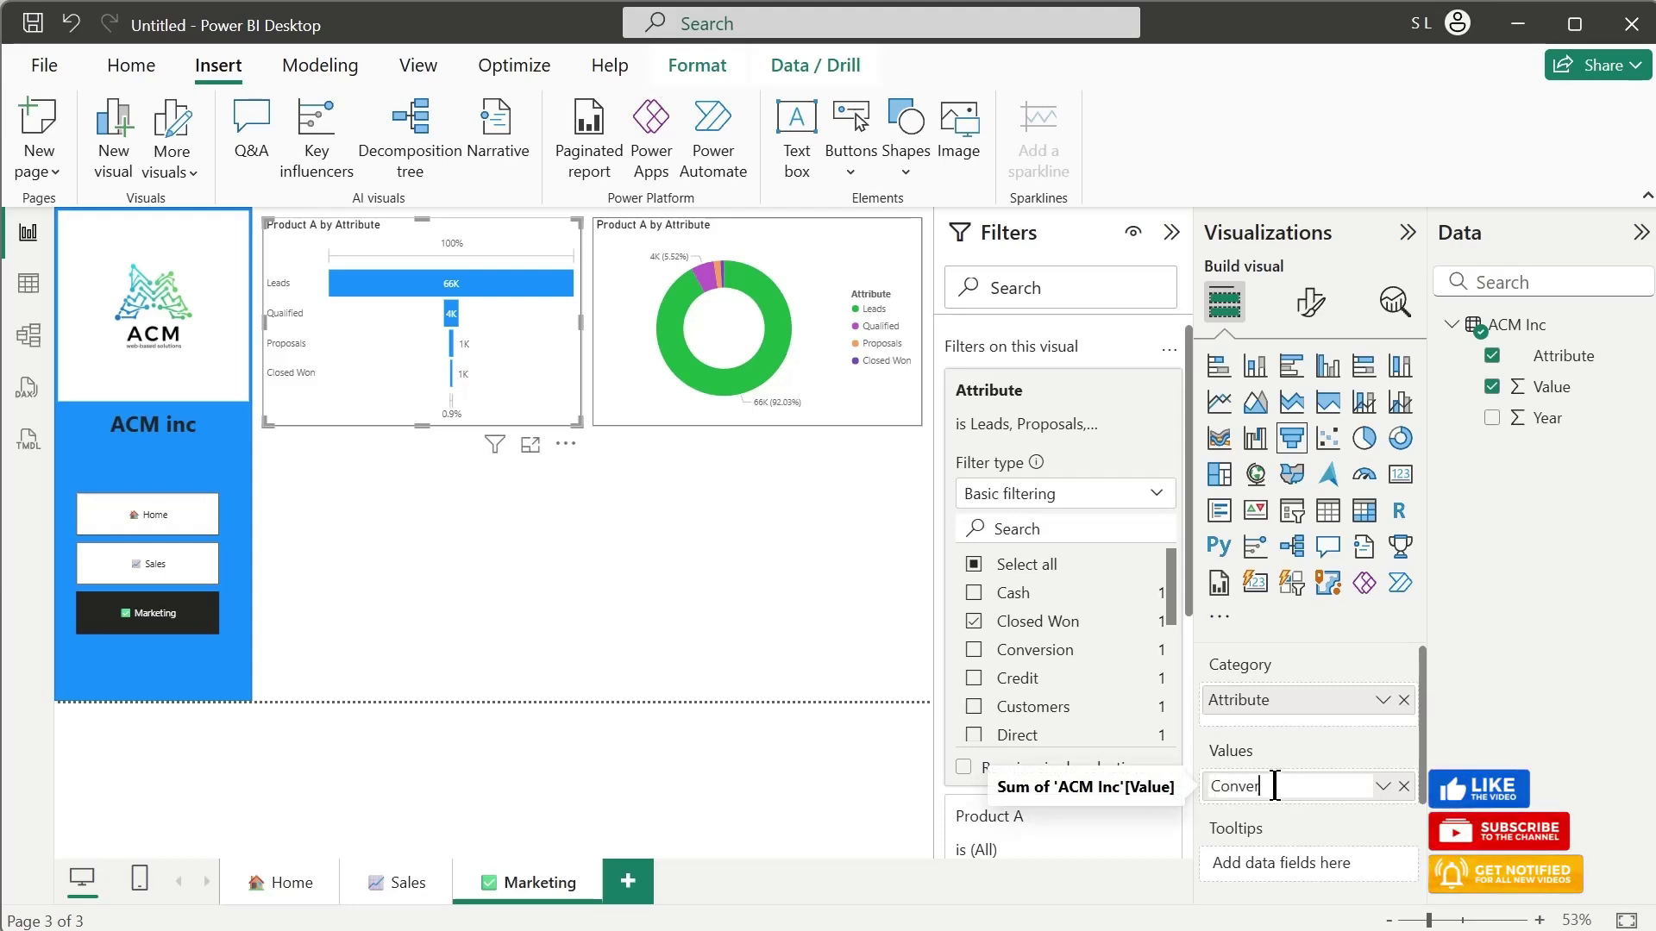
pyautogui.write('sion')
pyautogui.press('Return')
pyautogui.click(862, 405)
# Step: Limit the donut to the Social Media, Referral and Direct slices
pyautogui.scroll(-5, 980, 735)
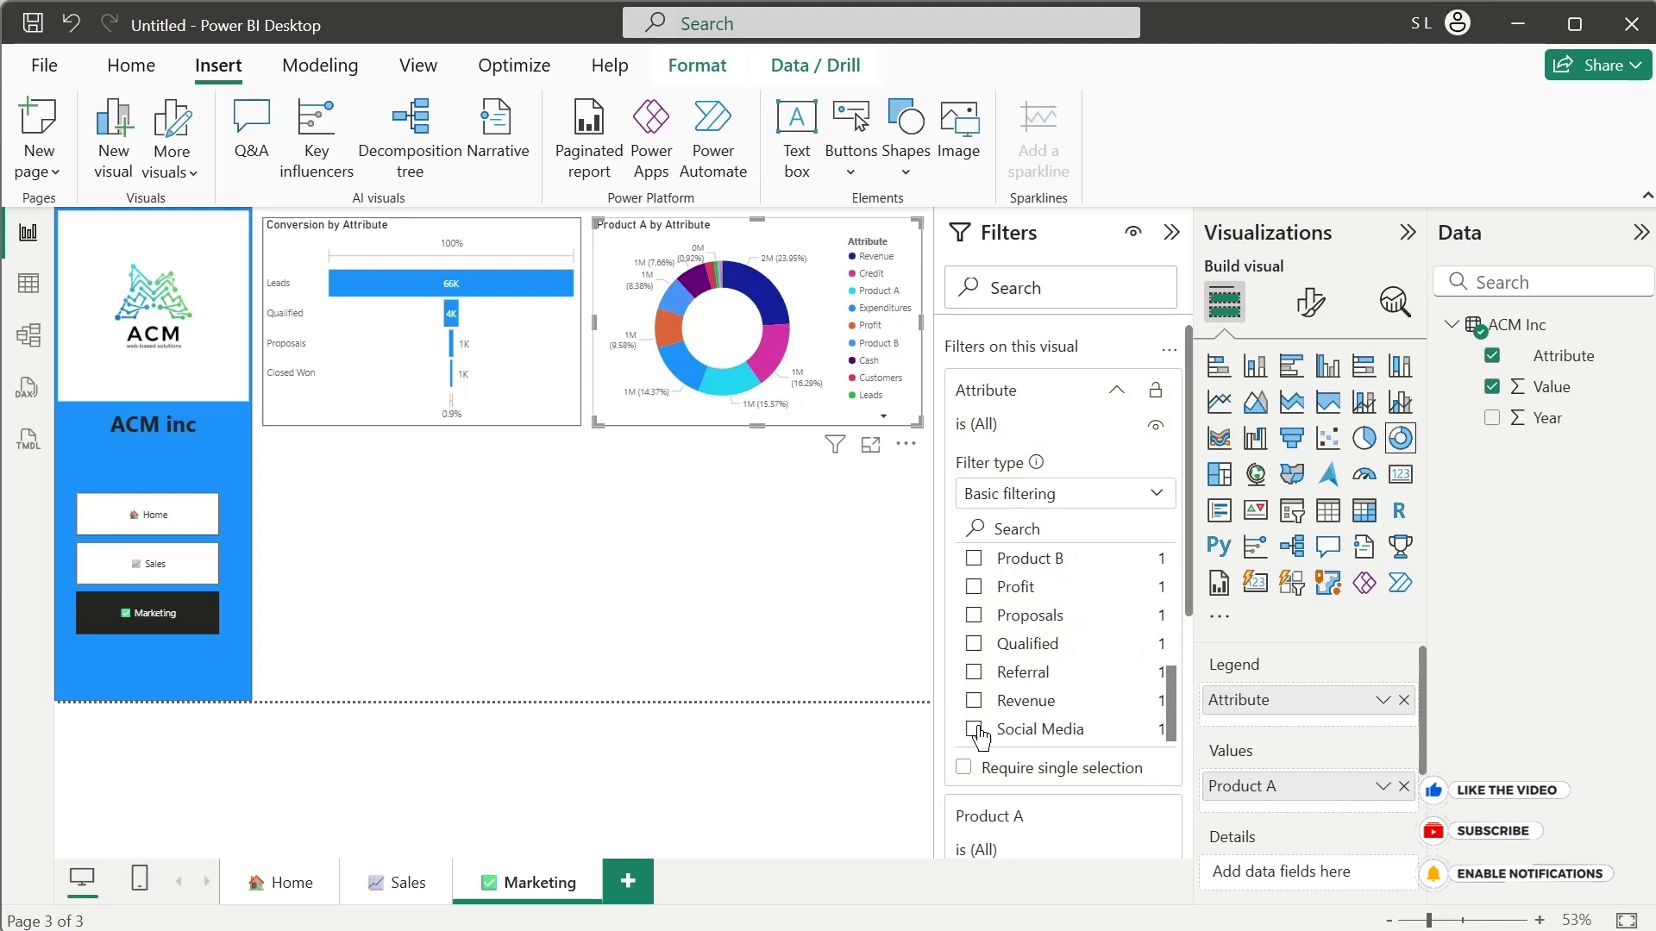
pyautogui.click(974, 730)
pyautogui.click(1021, 674)
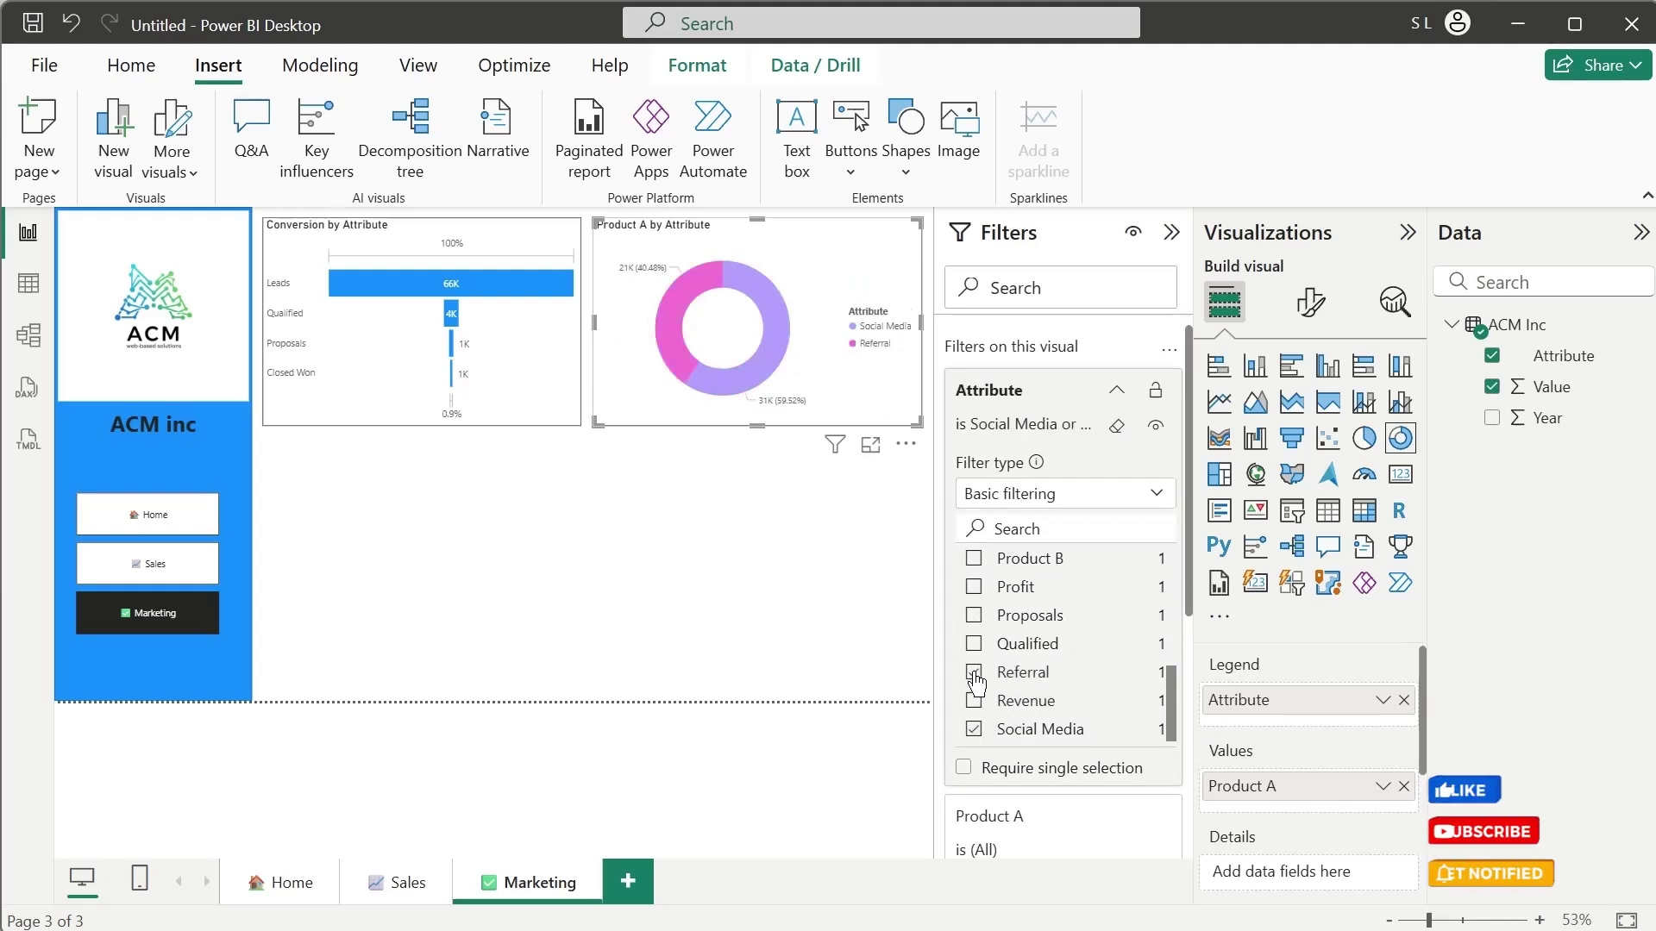
pyautogui.scroll(1, 1169, 690)
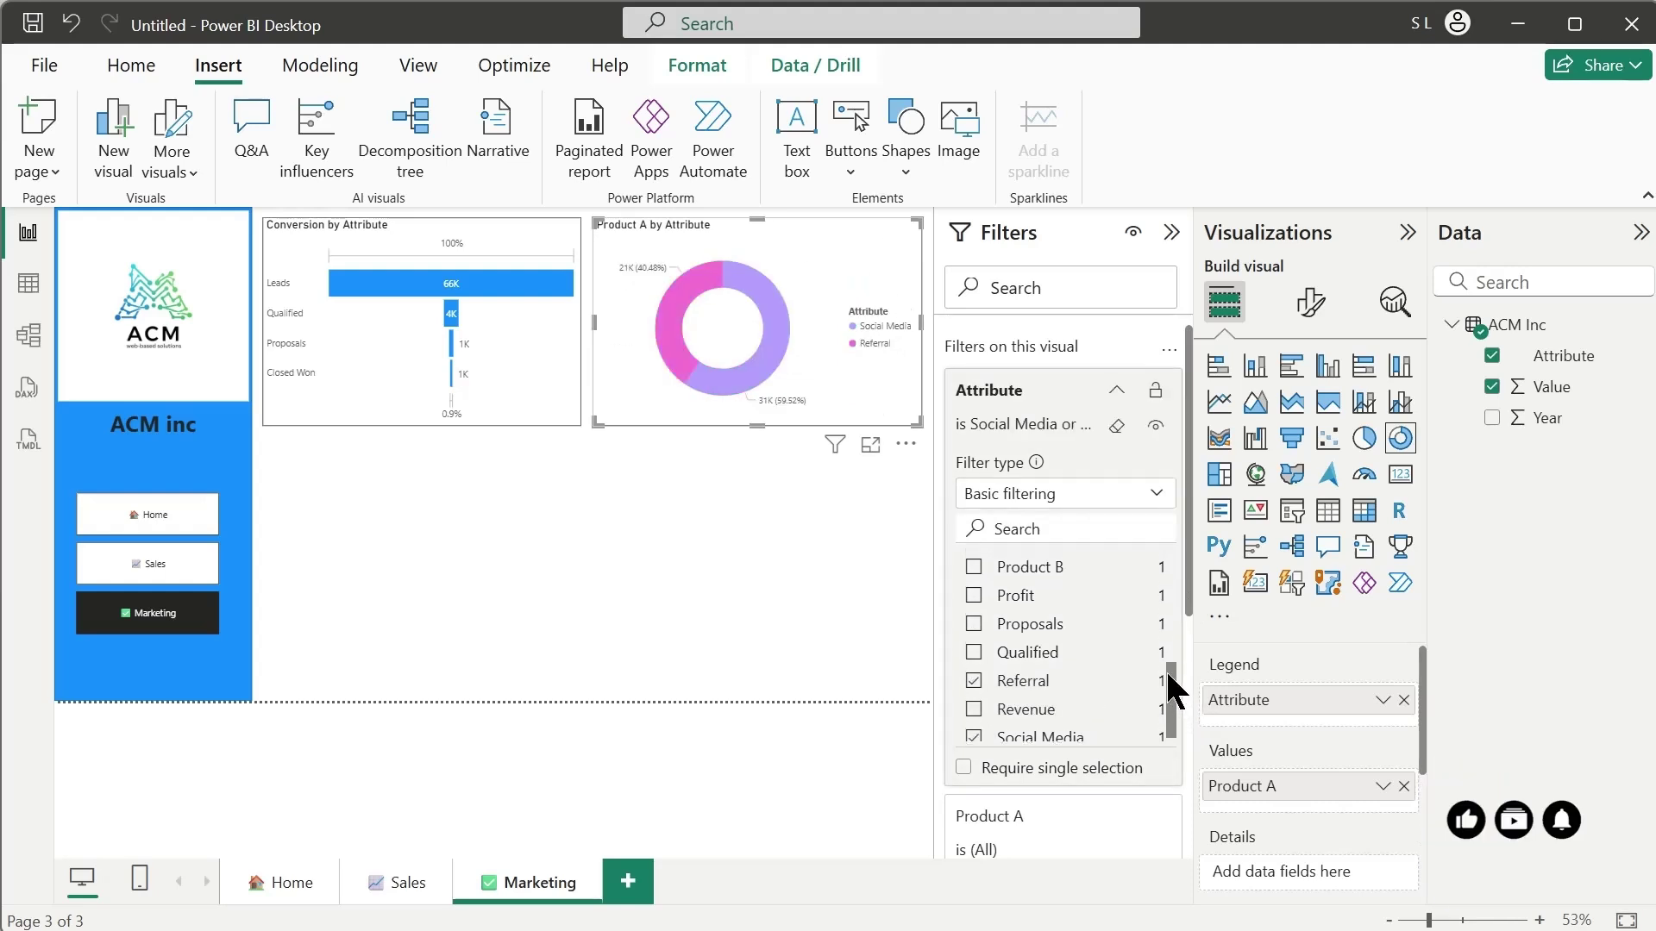
pyautogui.moveTo(1177, 698); pyautogui.dragTo(1181, 601)
pyautogui.click(974, 674)
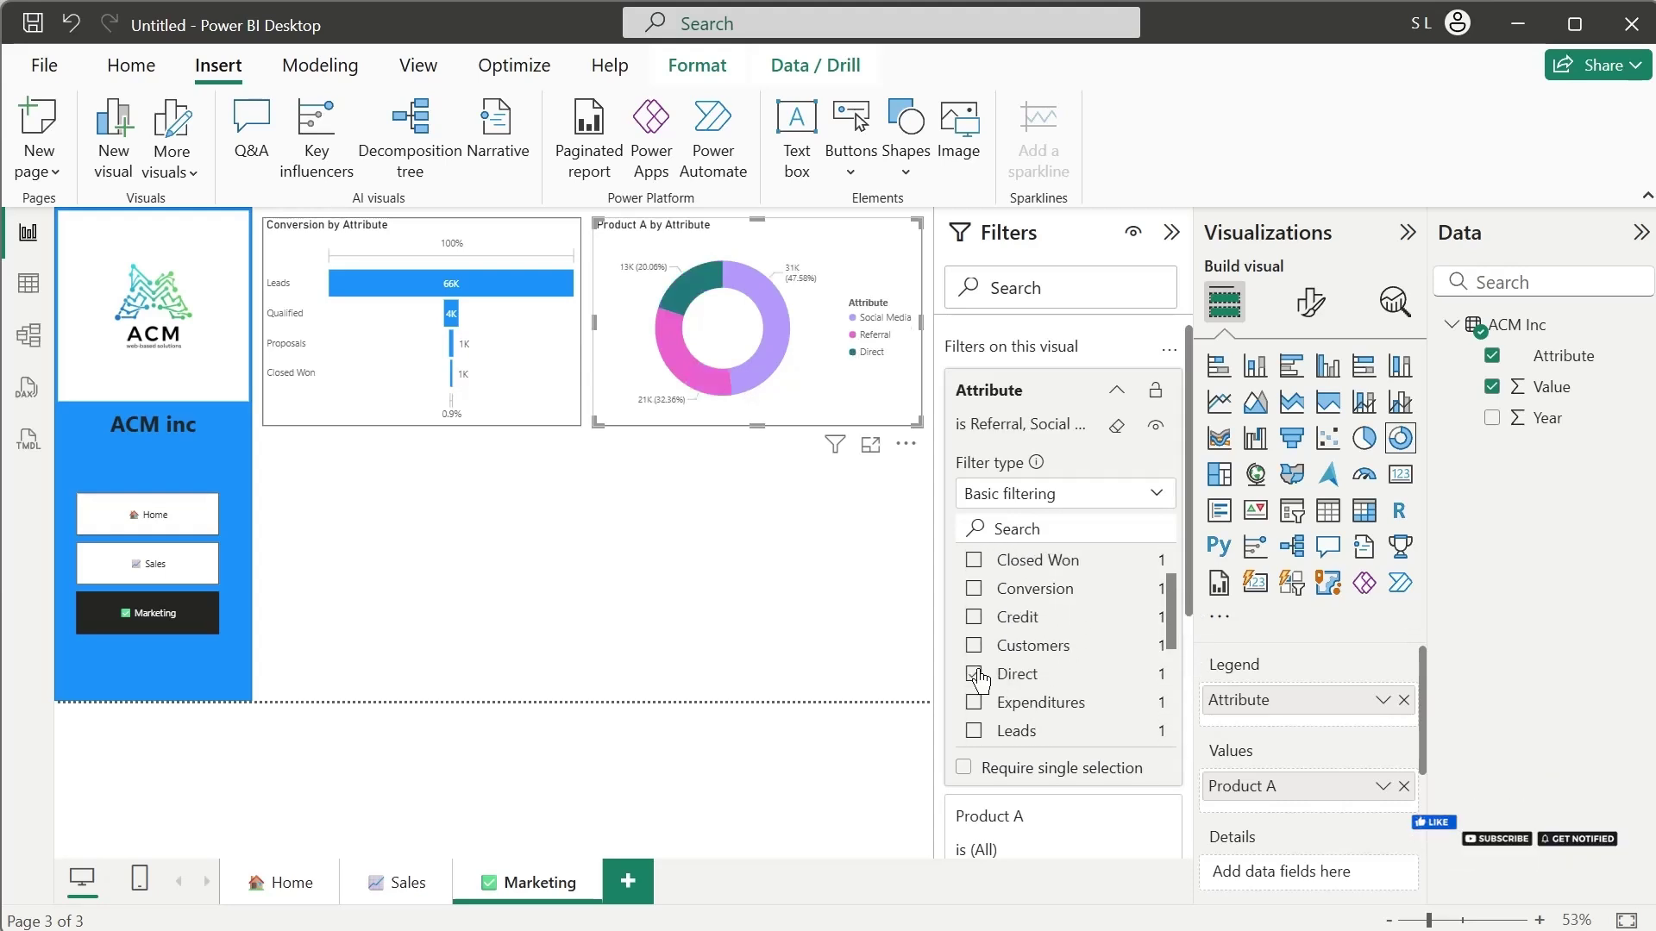
# Step: Rename the donut's value field to Sources
pyautogui.doubleClick(1251, 786)
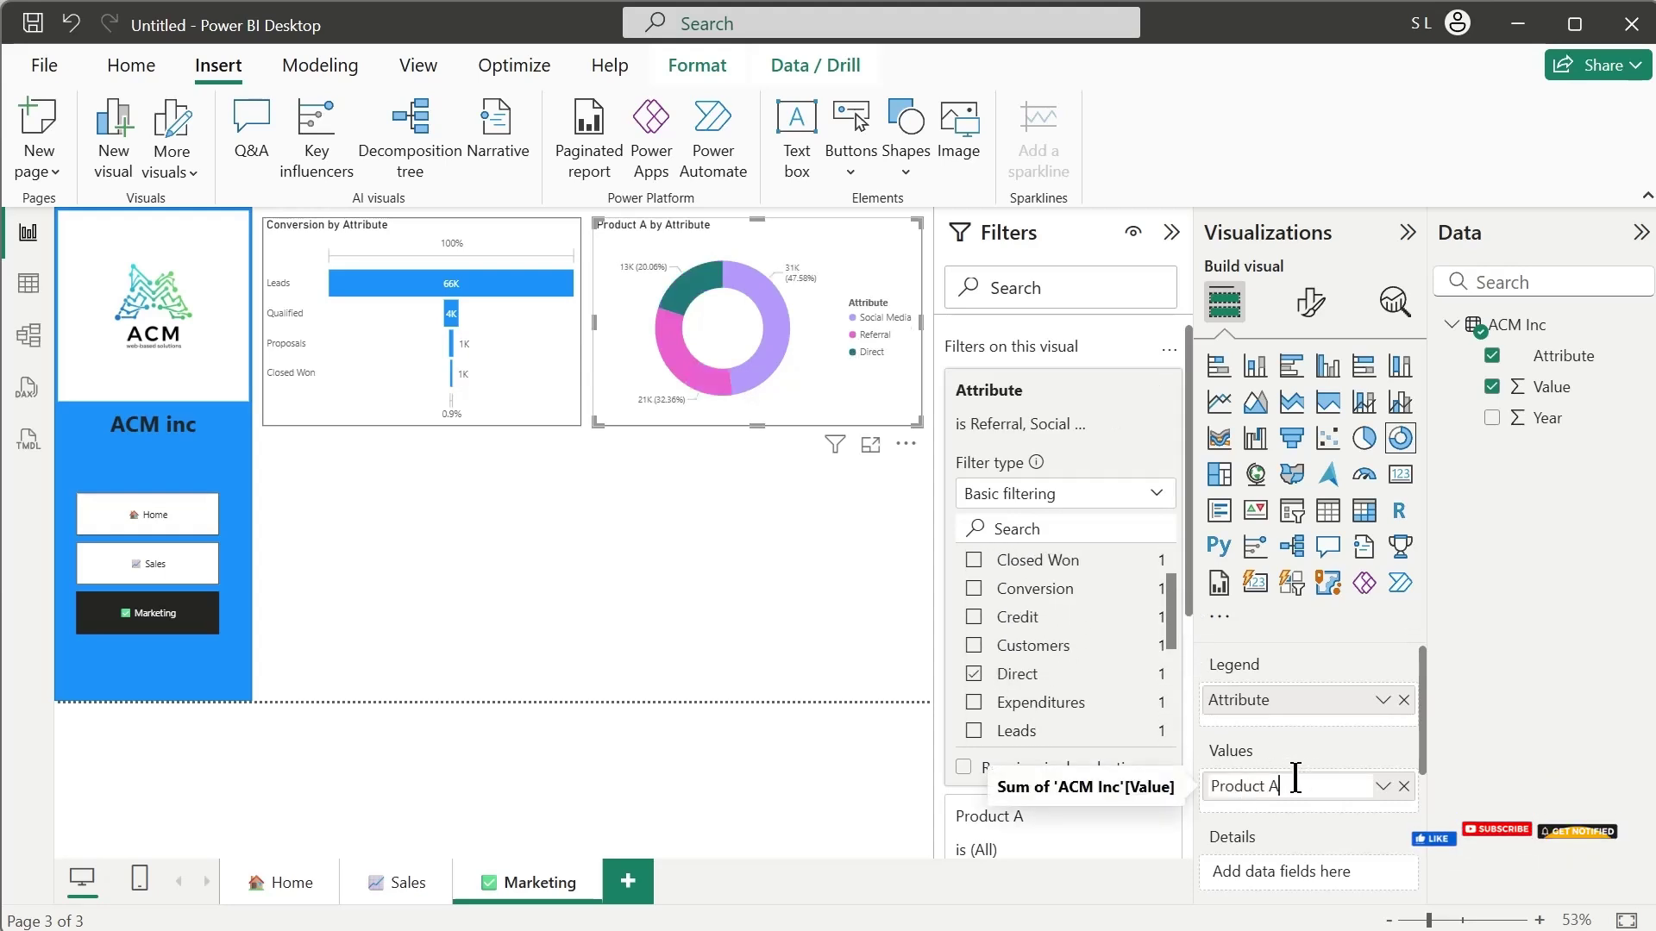
pyautogui.write('Sources')
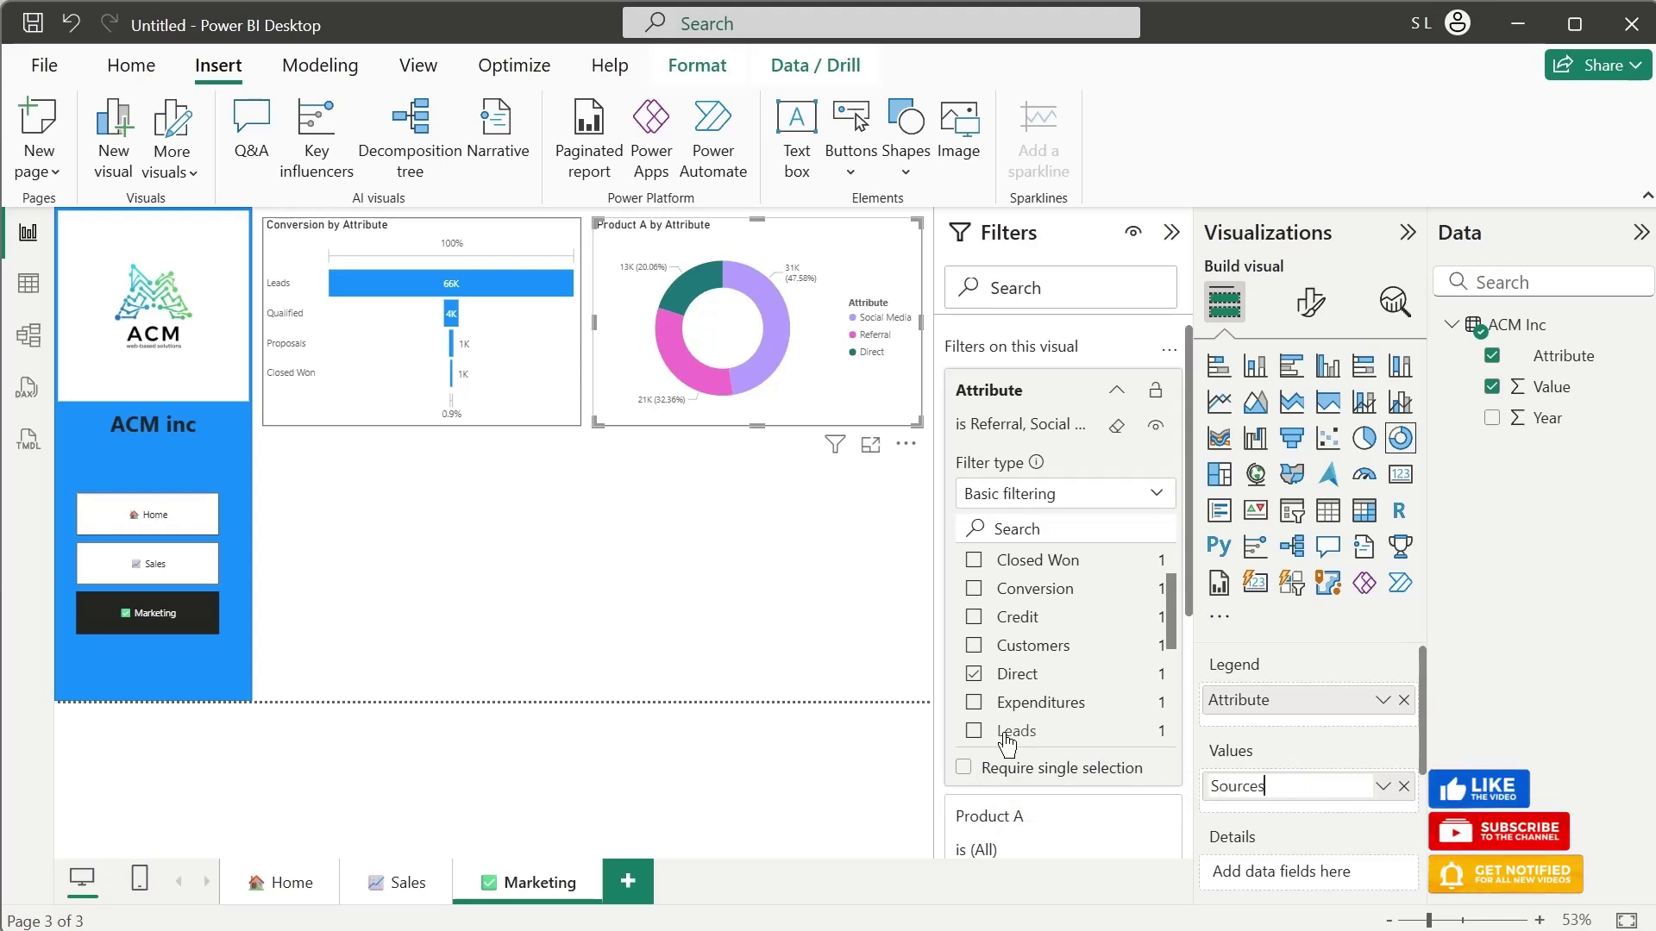
pyautogui.press('Return')
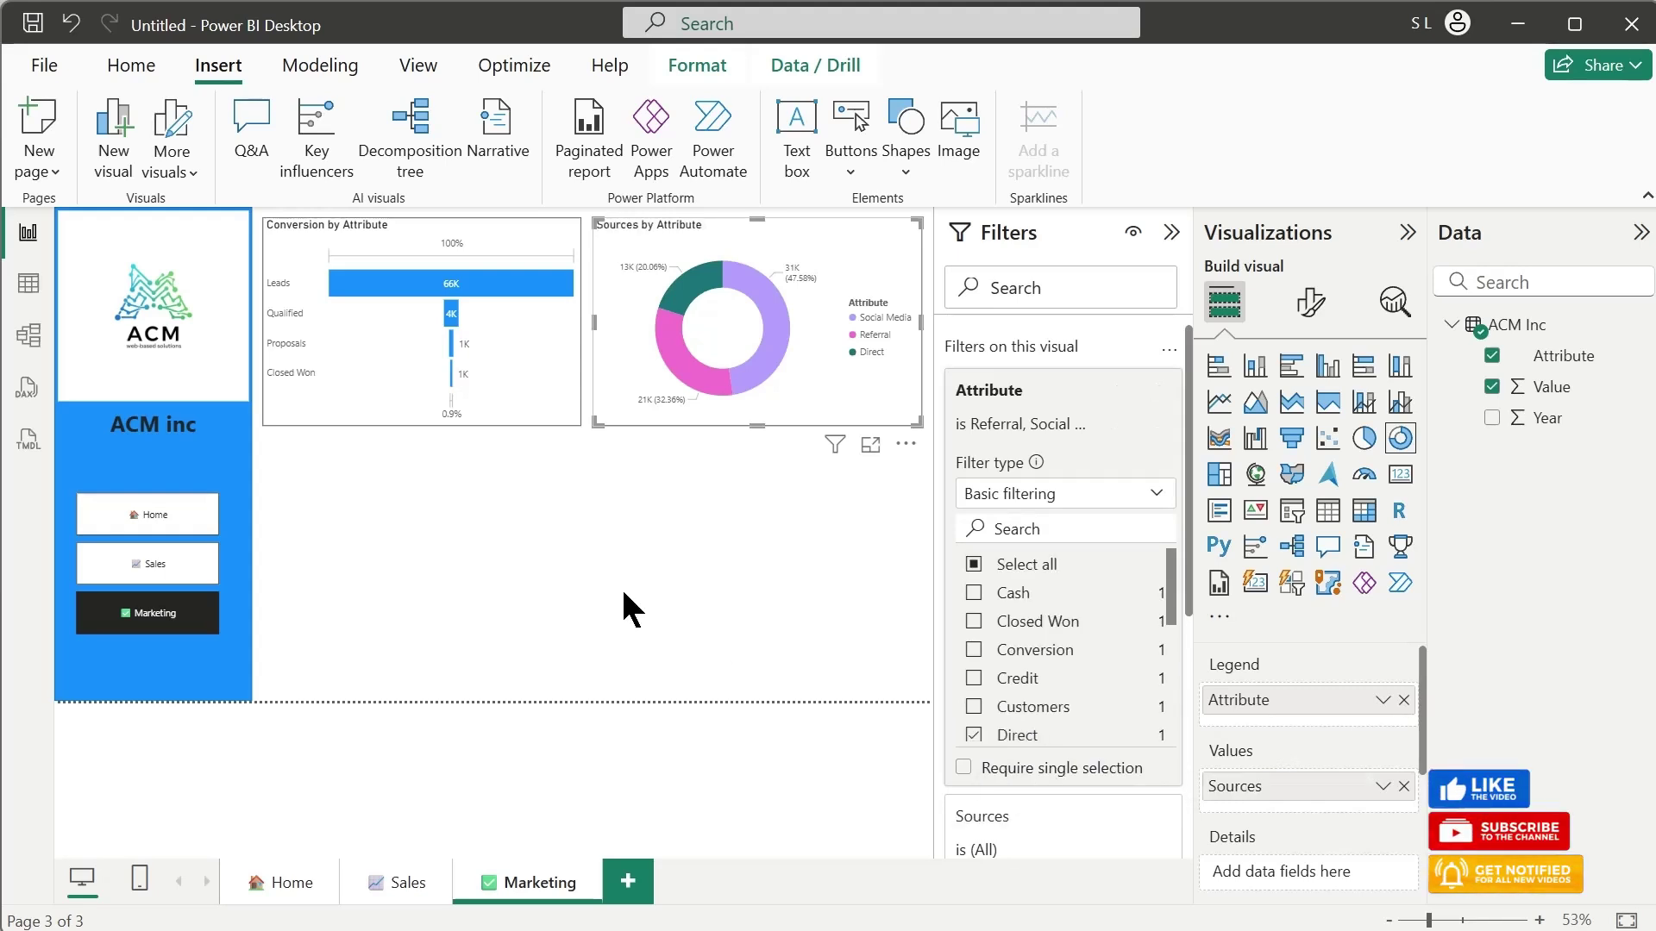
pyautogui.click(603, 583)
# Step: Paste the Home page's Profit by Year line chart onto Marketing, stretched beneath the top visuals
pyautogui.click(293, 884)
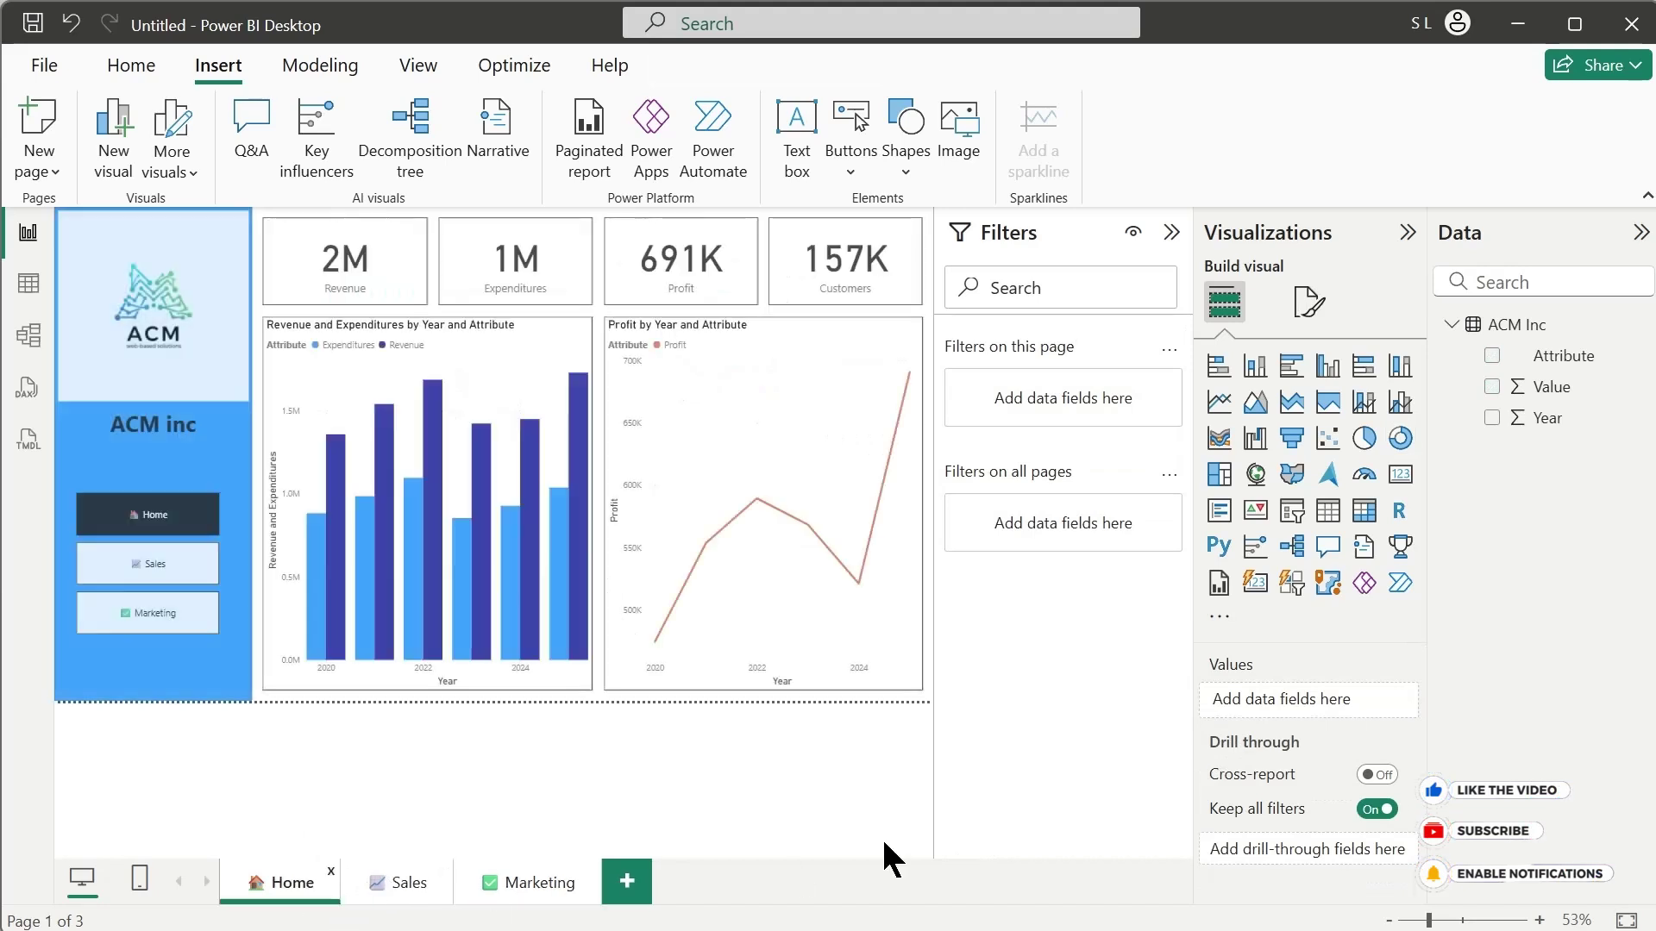
pyautogui.click(829, 682)
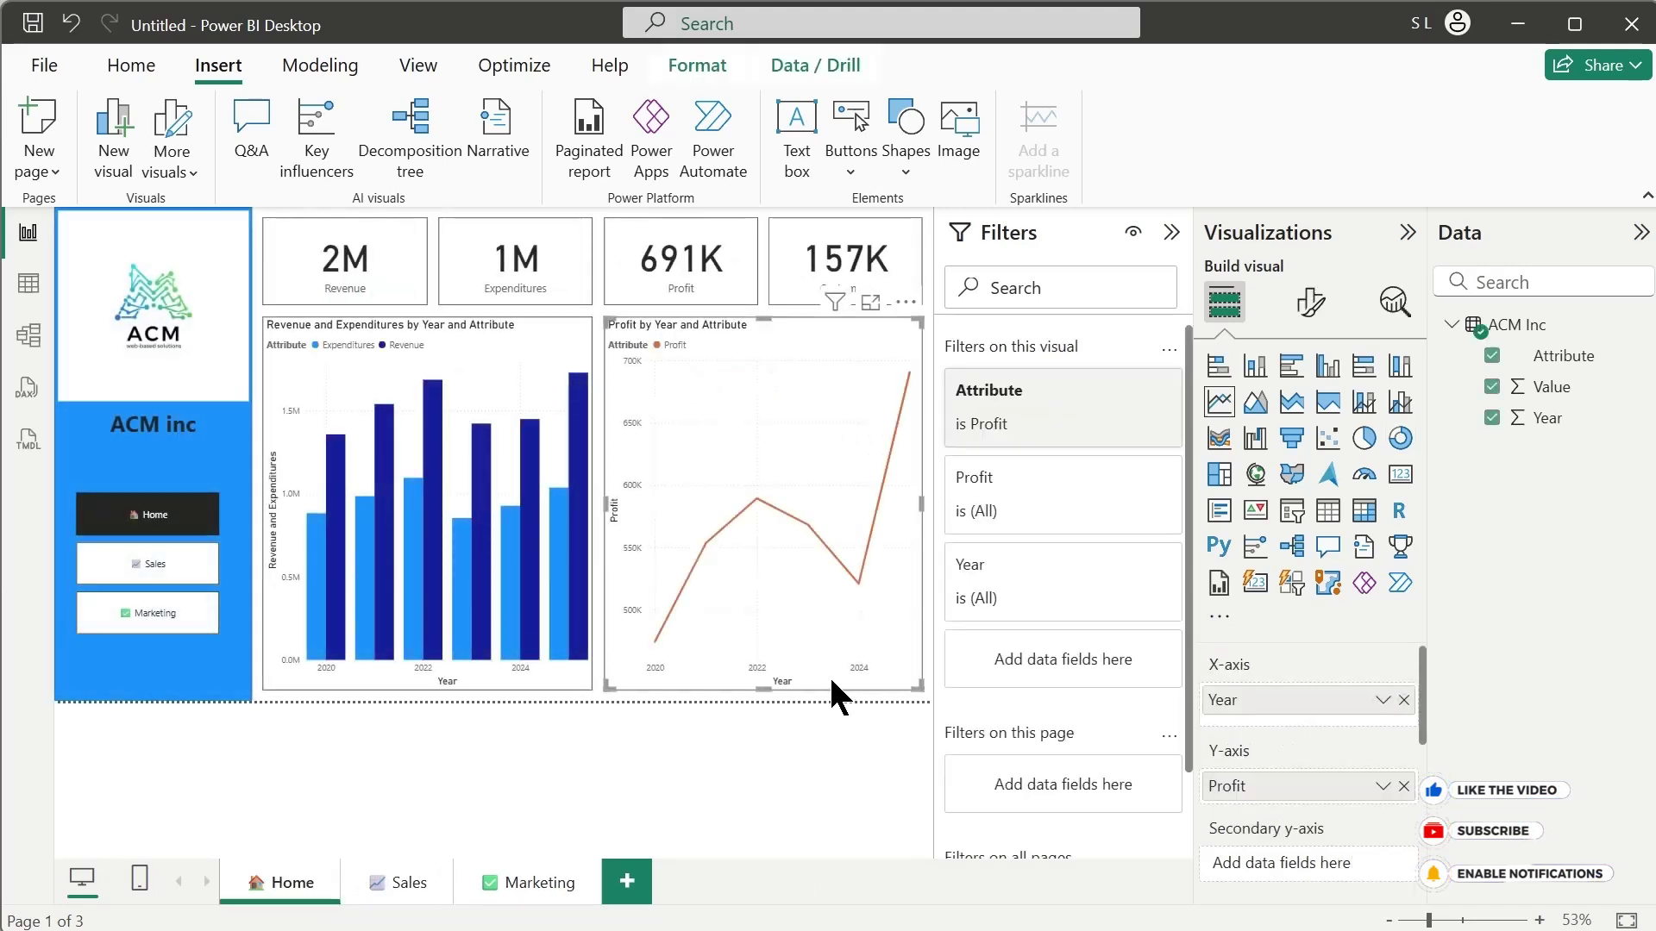
pyautogui.click(522, 893)
pyautogui.hotkey('ctrl', 'v')
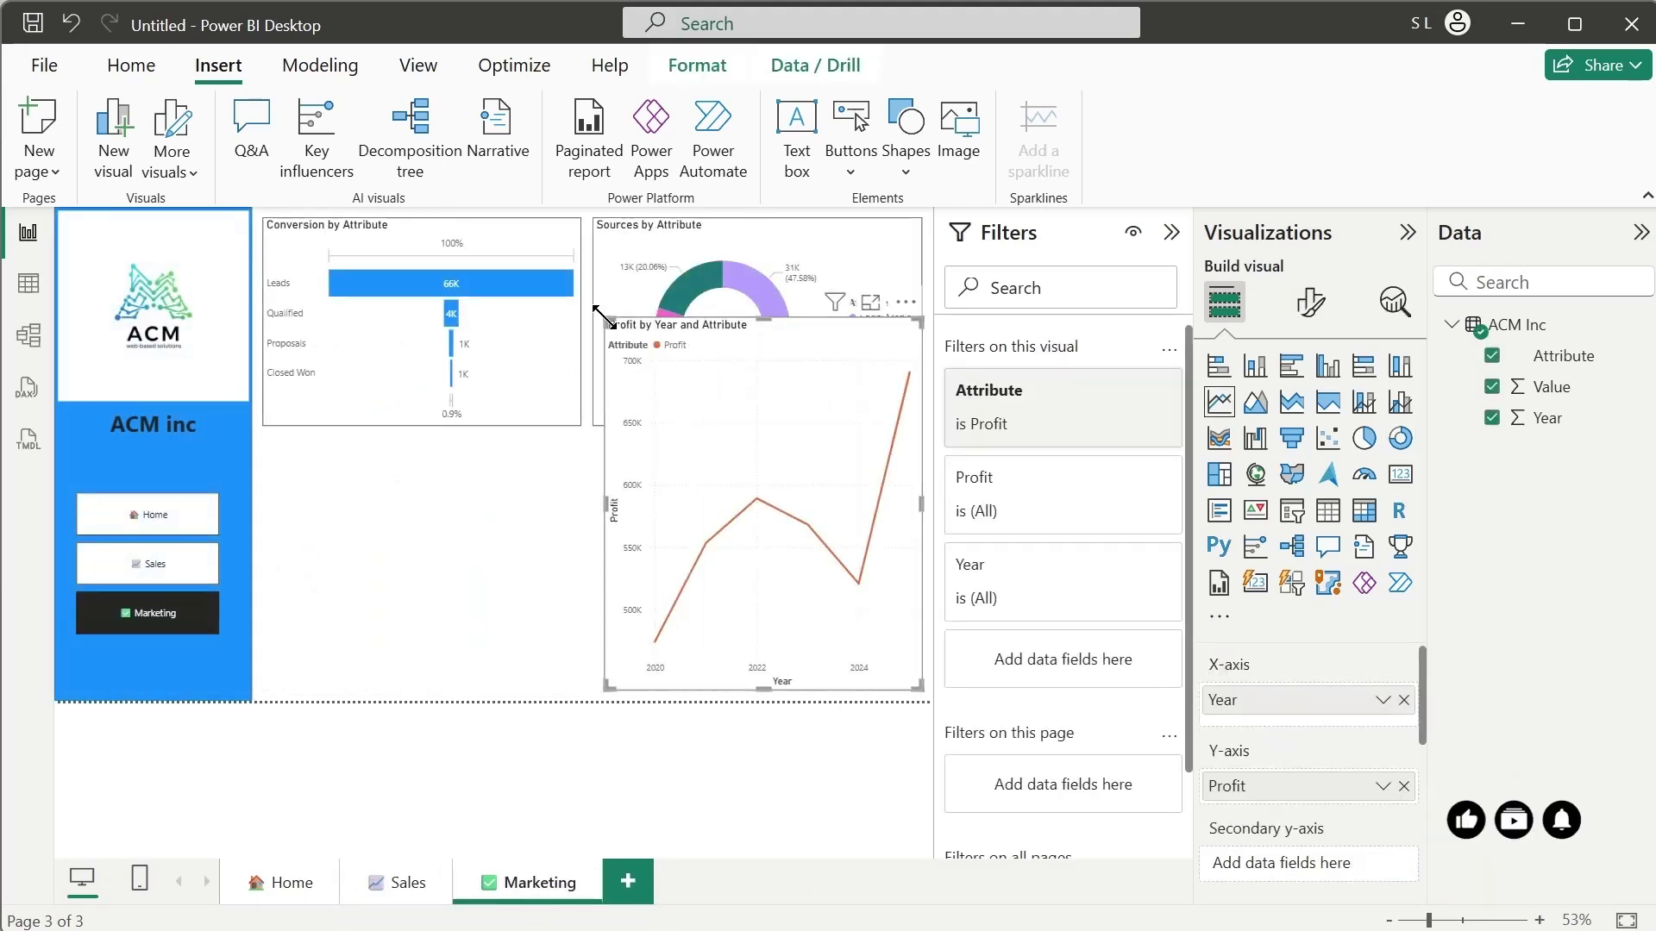
pyautogui.moveTo(606, 318); pyautogui.dragTo(264, 442)
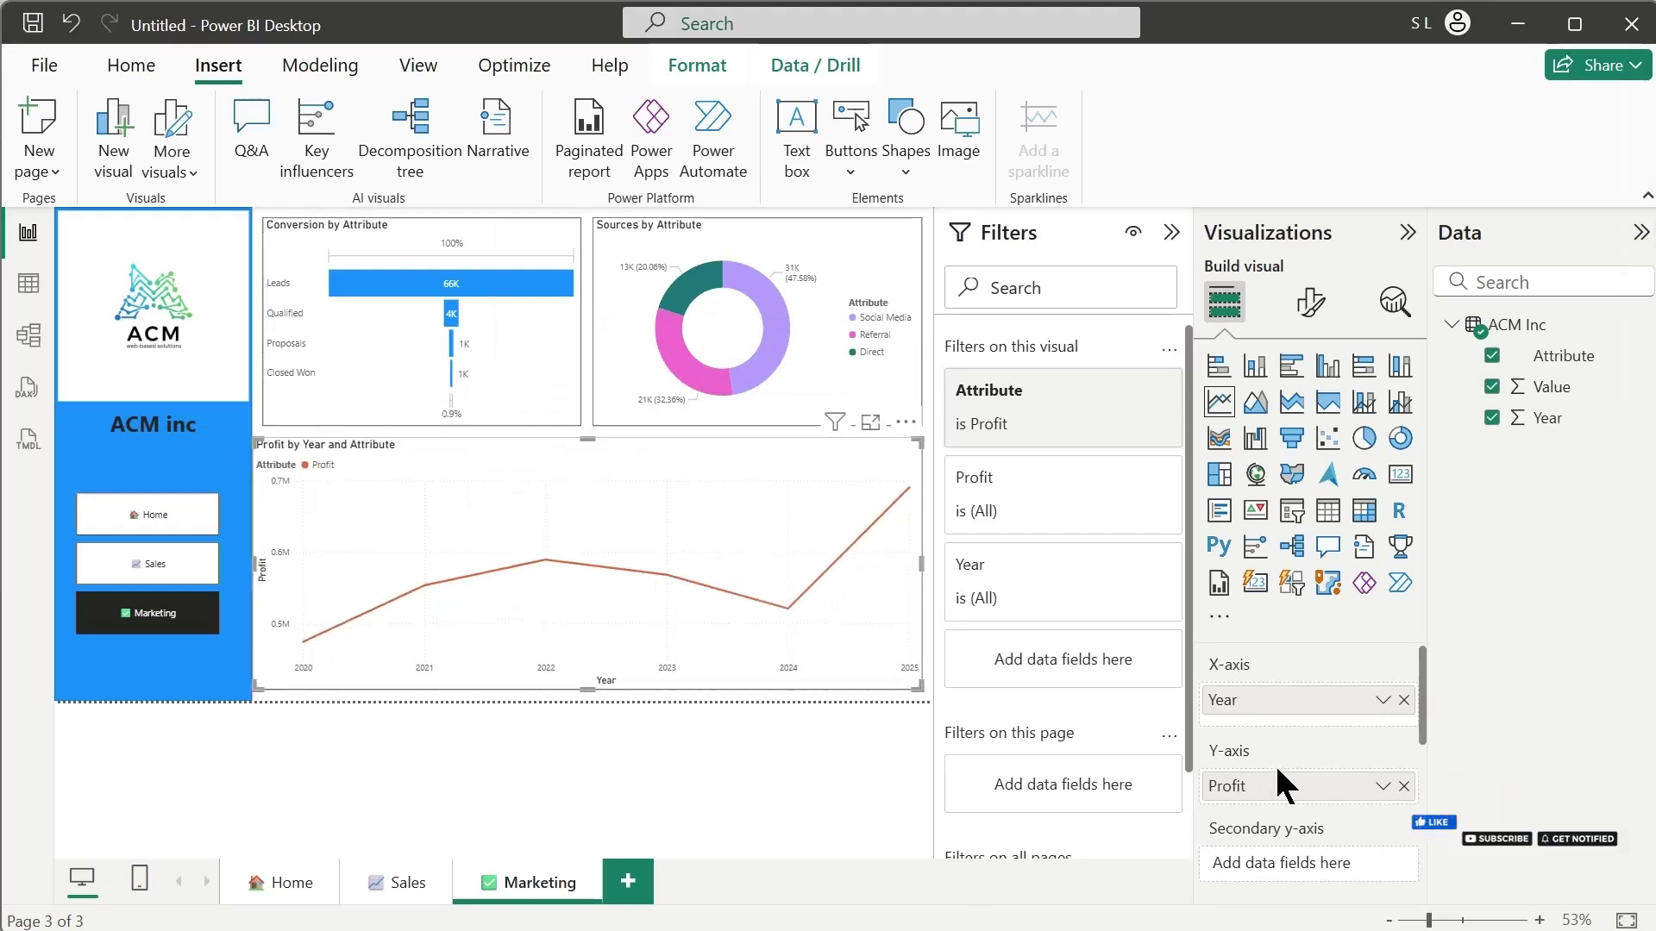
# Step: Rename the chart's Profit axis field to Conversion
pyautogui.doubleClick(1255, 793)
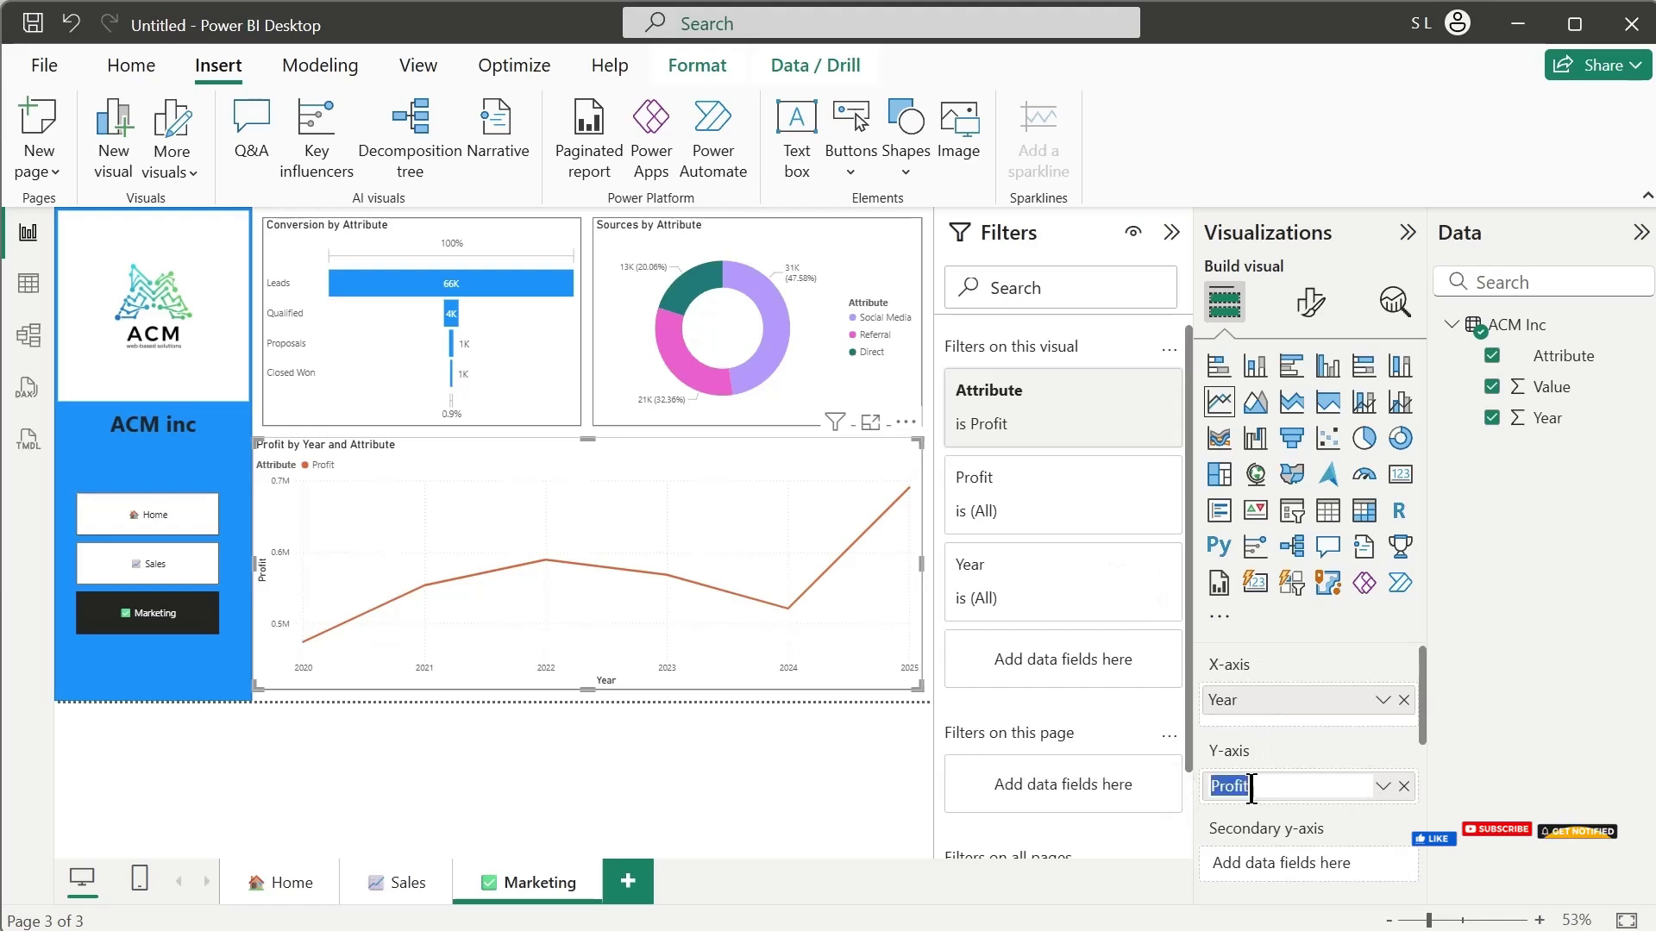
pyautogui.write('Conversion')
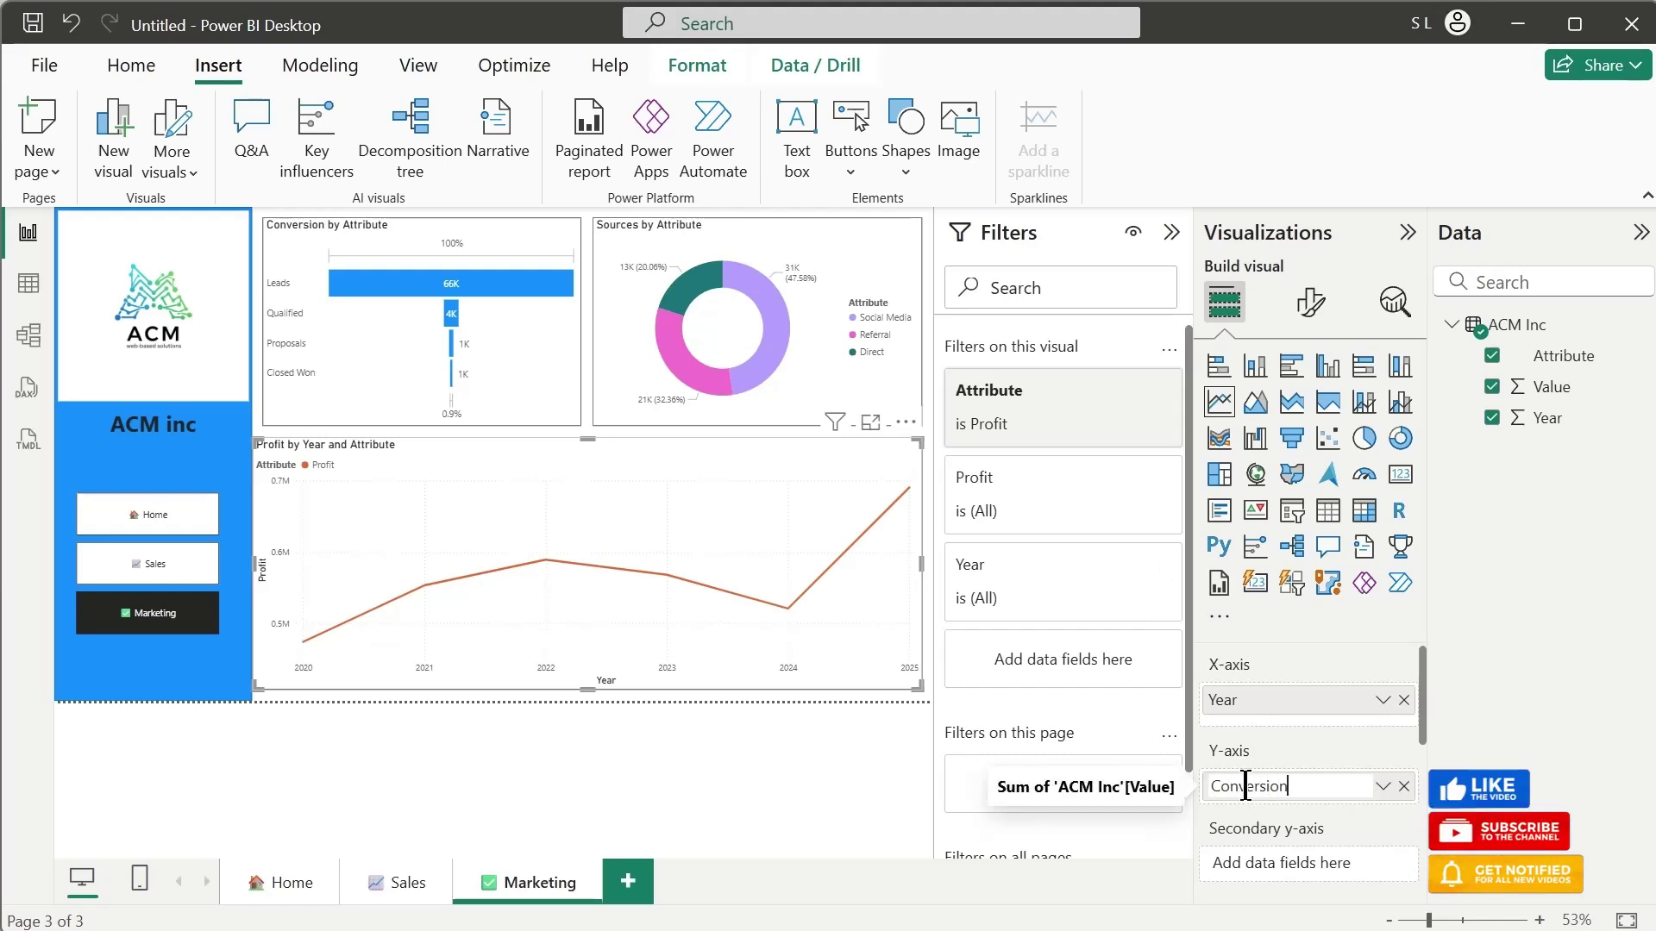
pyautogui.press('Return')
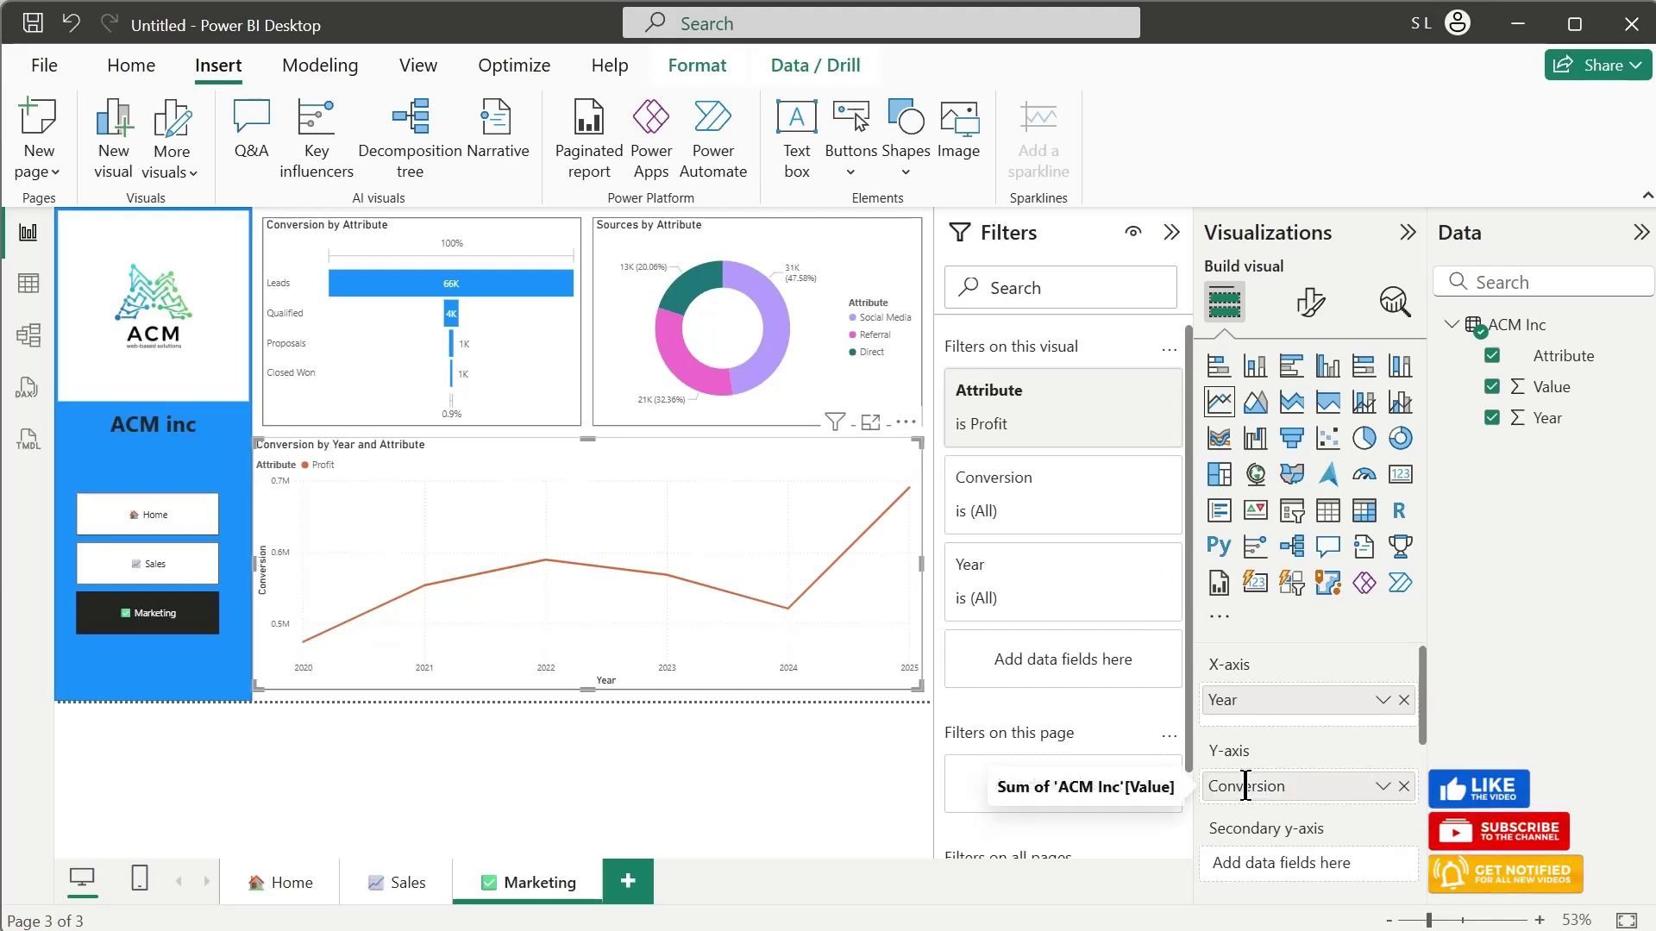
# Step: Filter the chart's Attribute to show only Conversion, then hide the filters pane
pyautogui.click(1090, 423)
pyautogui.click(974, 565)
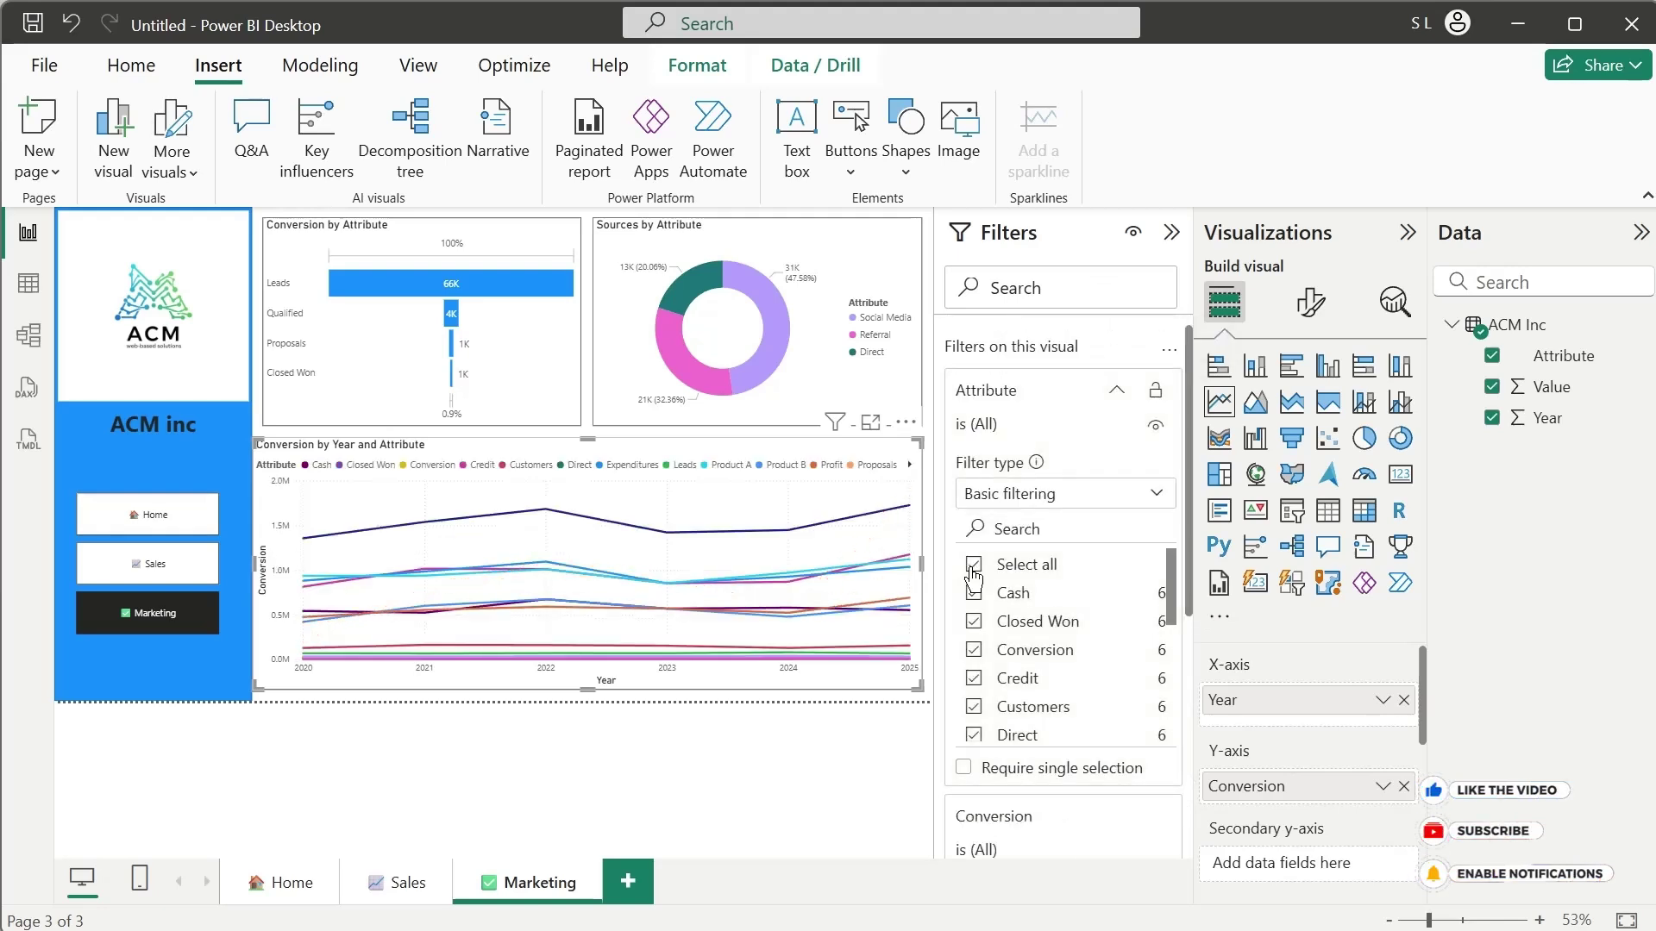
pyautogui.click(975, 651)
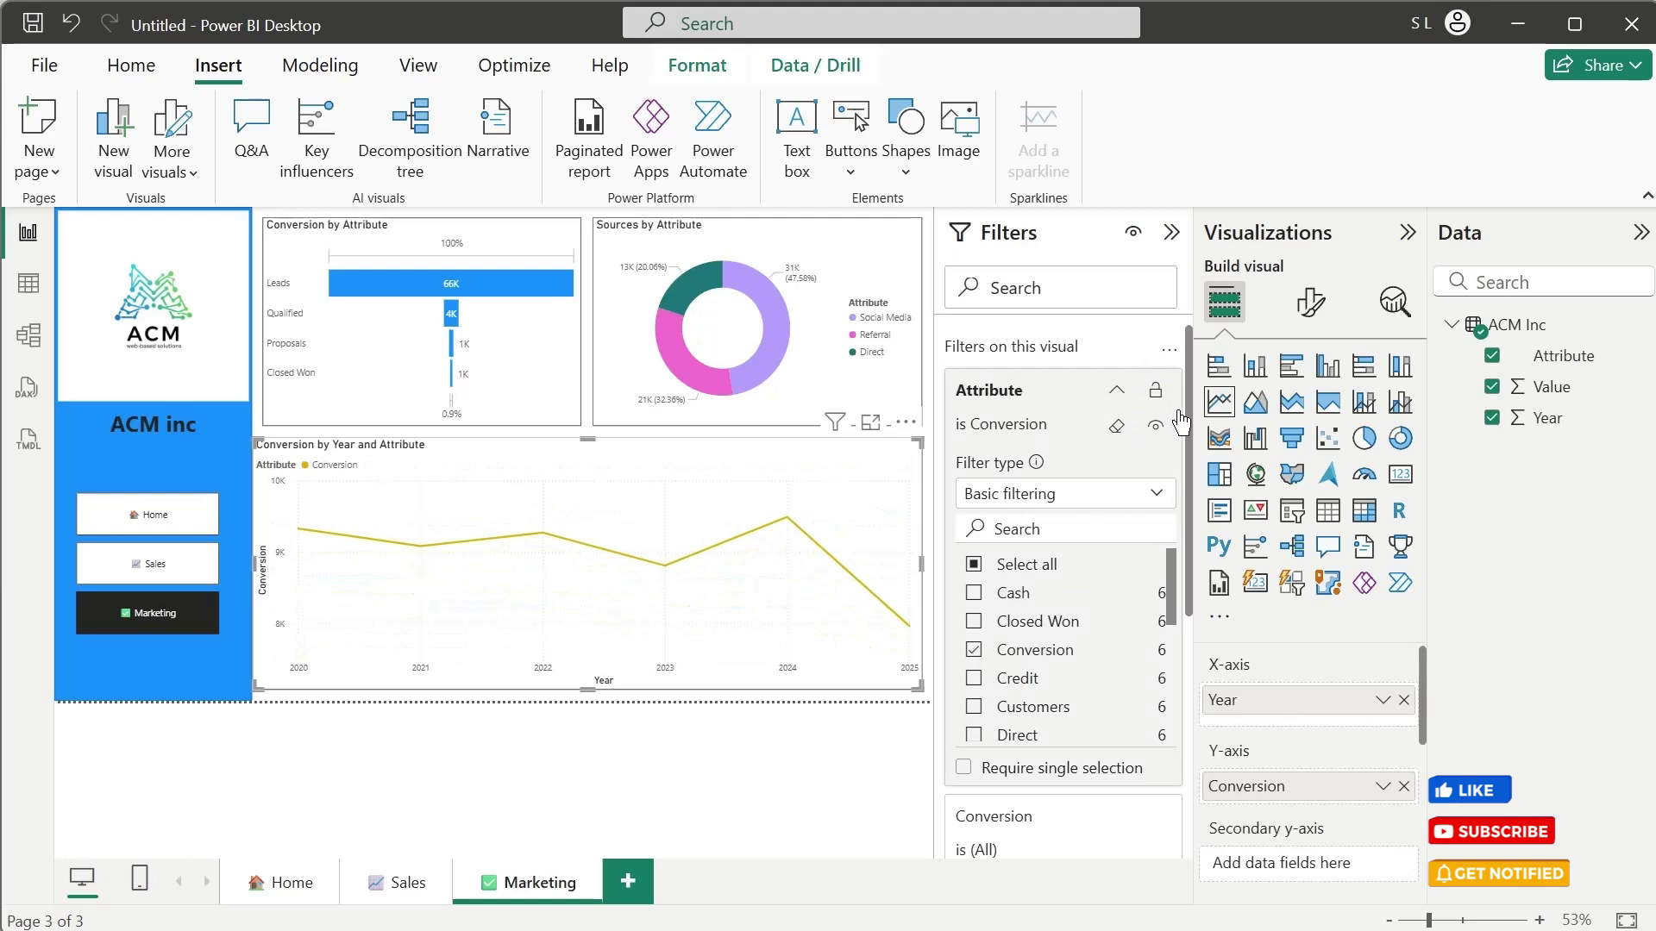
pyautogui.click(1117, 390)
pyautogui.click(1171, 232)
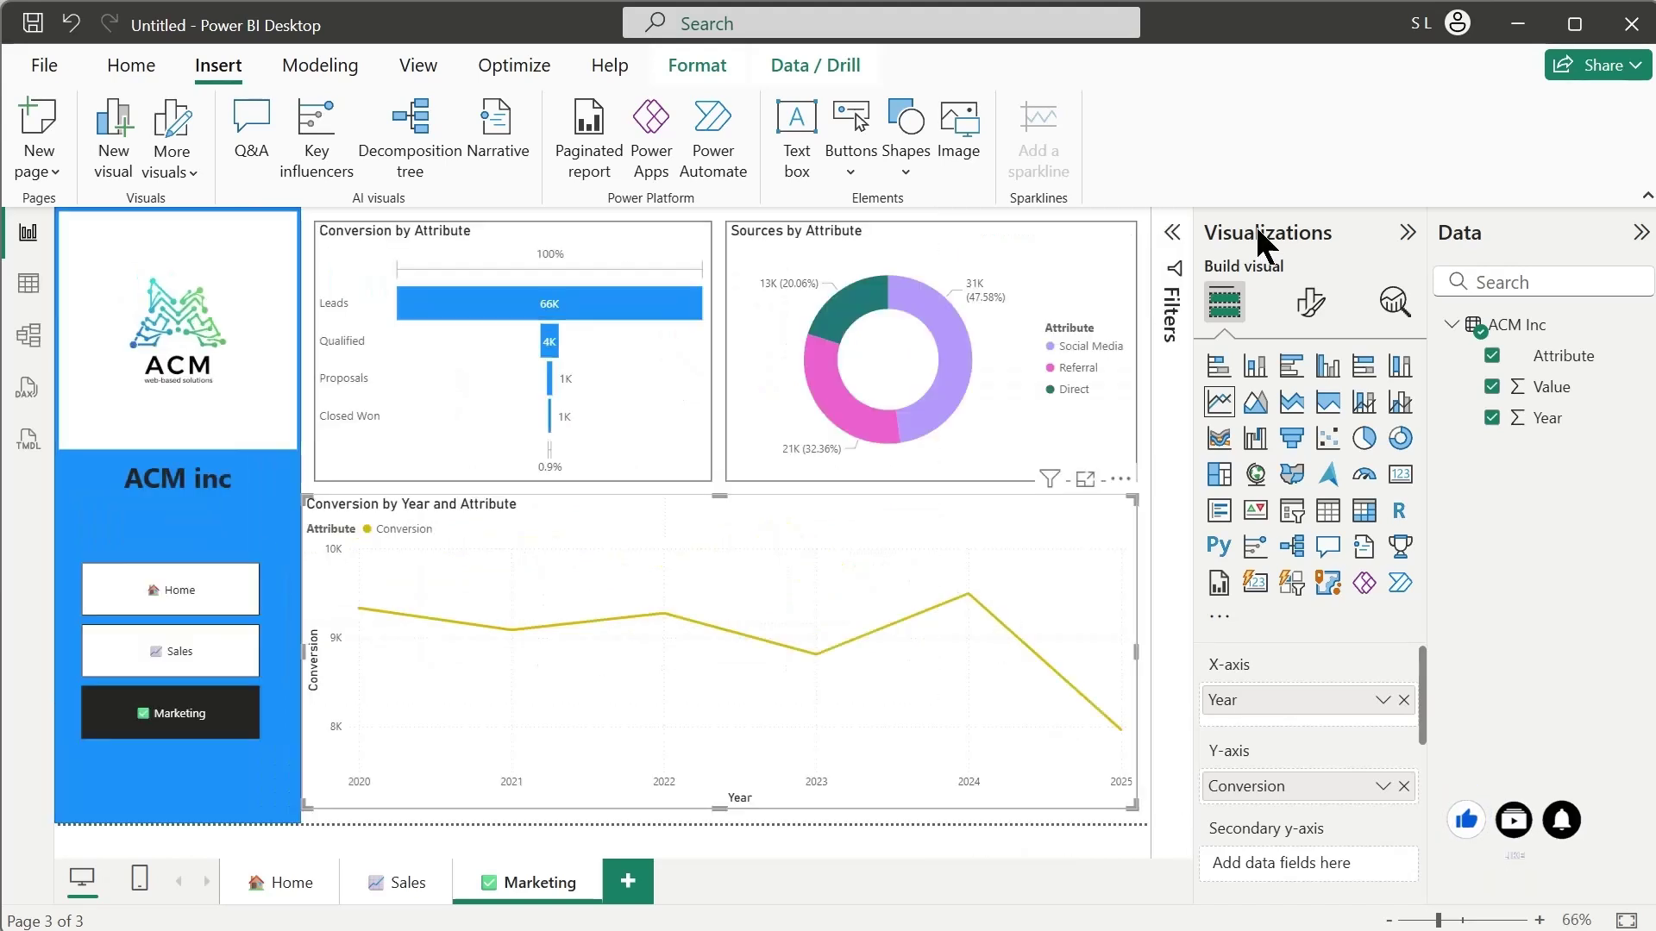
# Step: Hide the Visualizations pane and test Home, Sales and Marketing navigation twice, ending on Marketing
pyautogui.click(1408, 232)
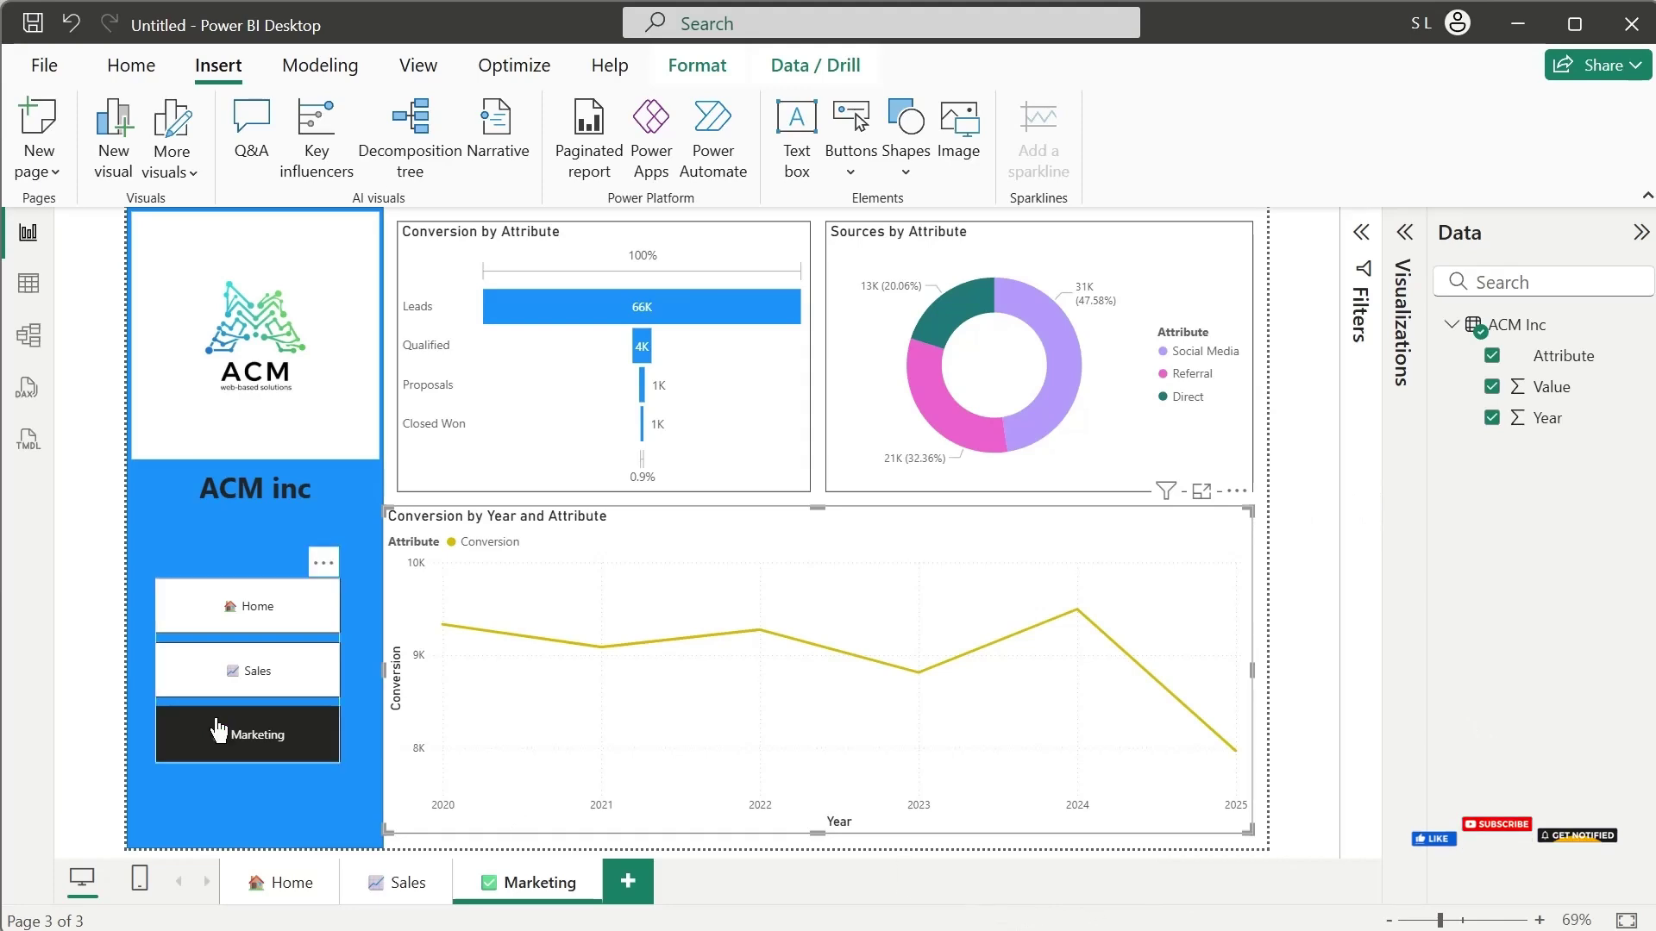
pyautogui.keyDown('ctrl'); pyautogui.click(250, 606); pyautogui.keyUp('ctrl')
pyautogui.keyDown('ctrl'); pyautogui.click(268, 677); pyautogui.keyUp('ctrl')
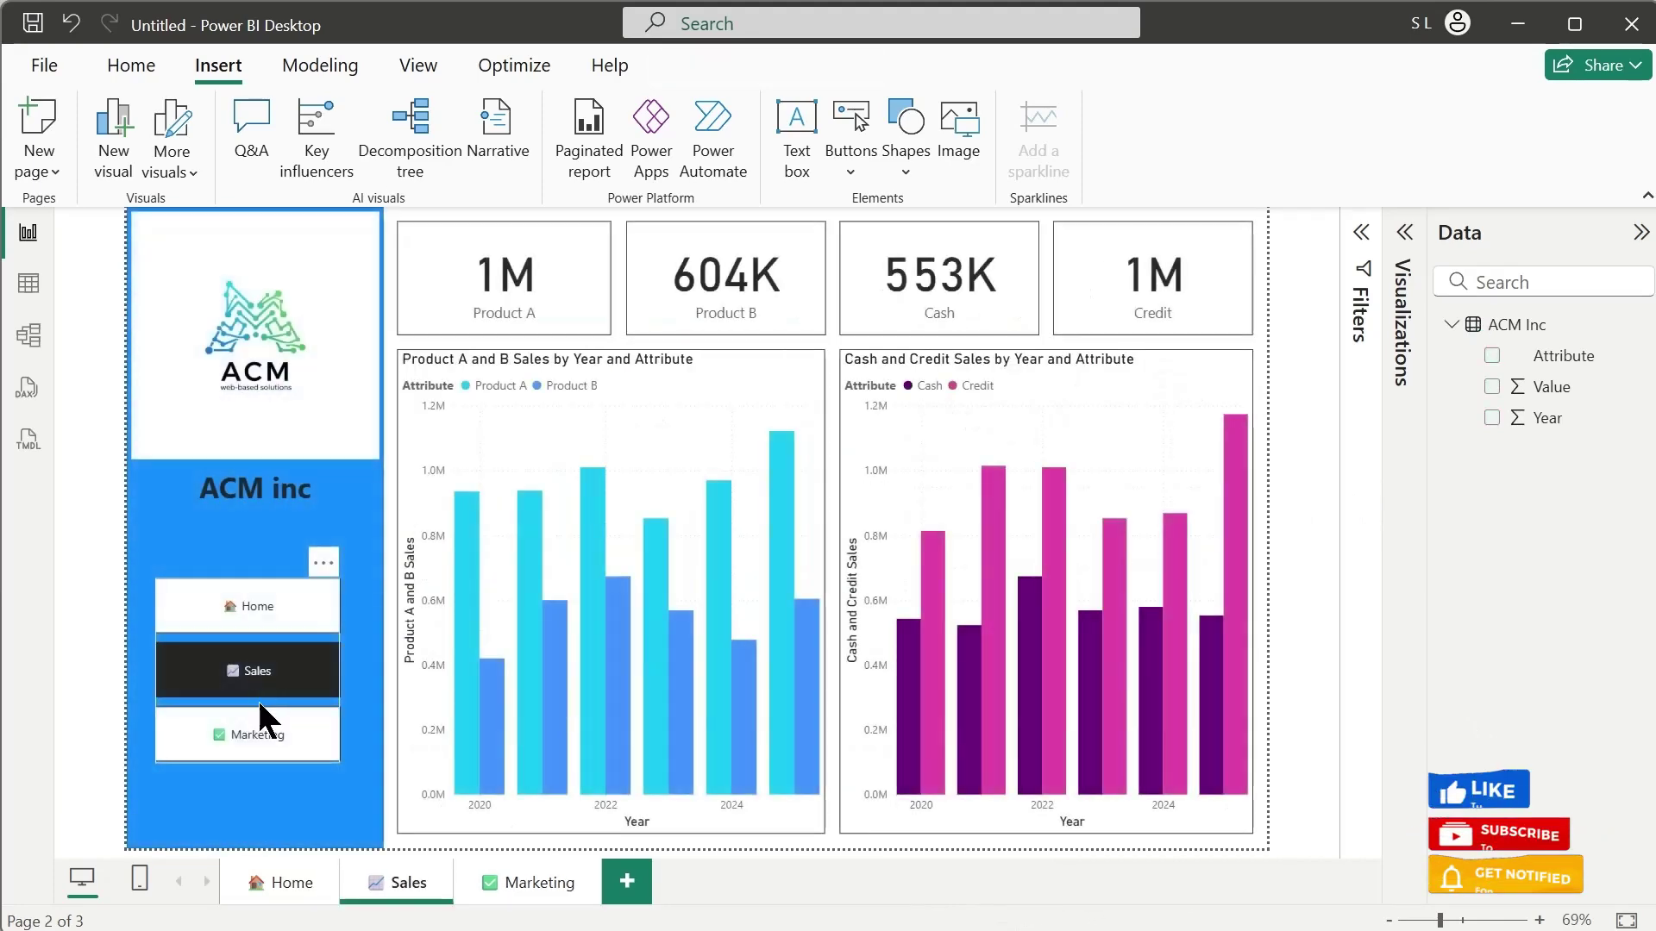
pyautogui.keyDown('ctrl'); pyautogui.click(259, 733); pyautogui.keyUp('ctrl')
pyautogui.keyDown('ctrl'); pyautogui.click(247, 618); pyautogui.keyUp('ctrl')
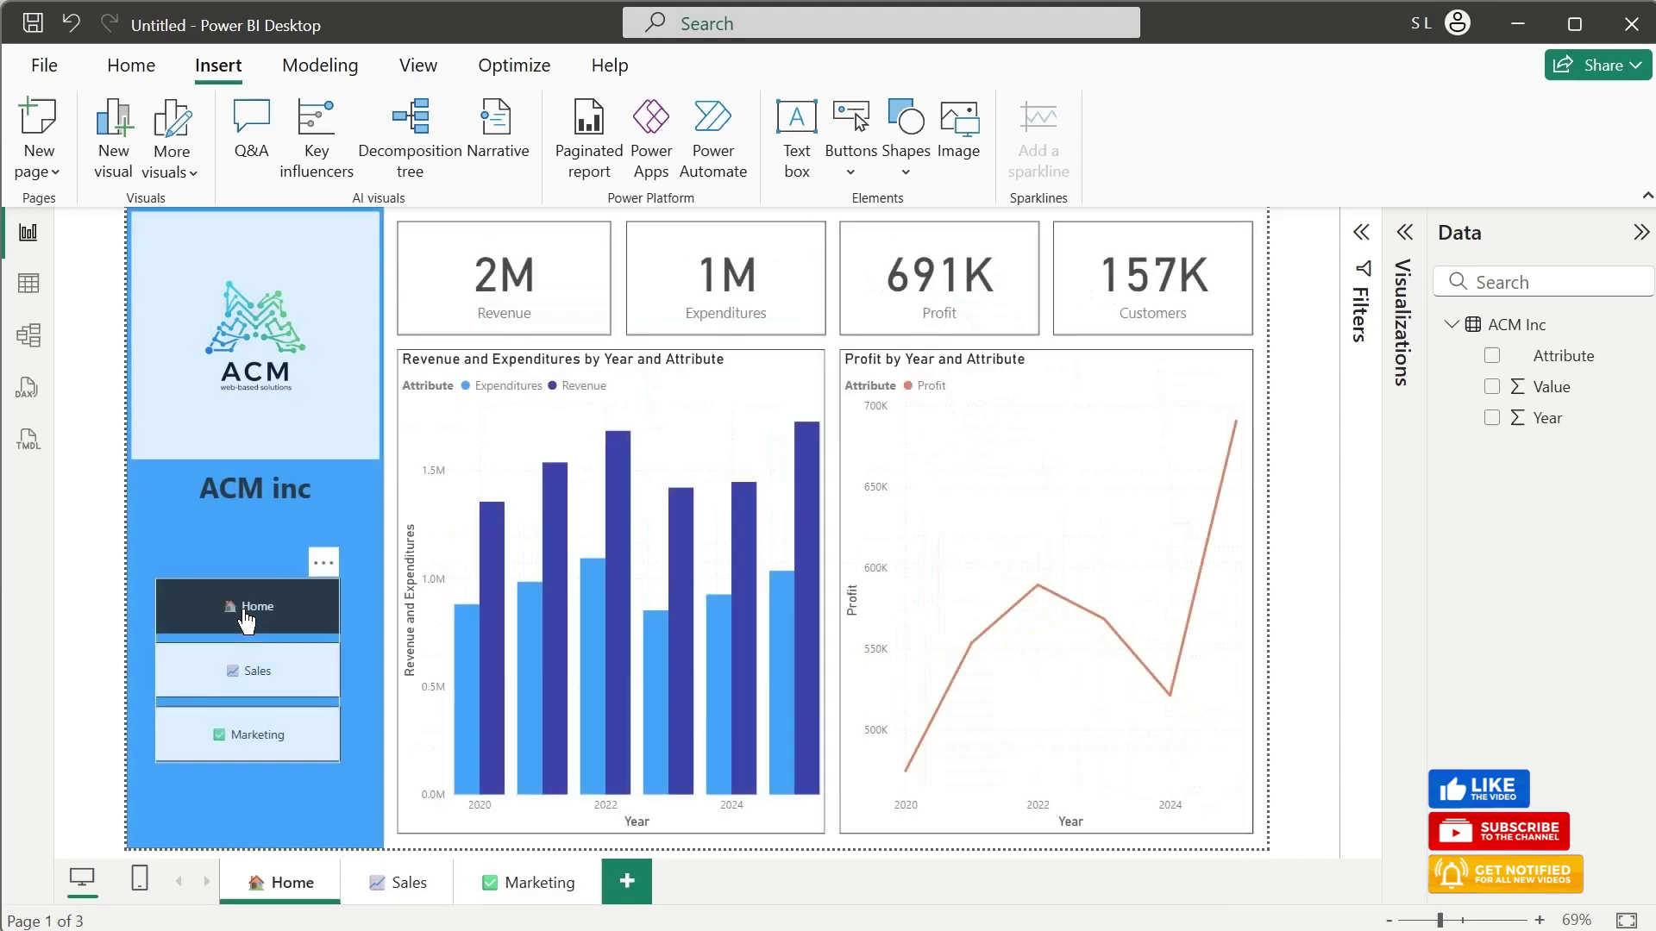
pyautogui.keyDown('ctrl'); pyautogui.click(238, 681); pyautogui.keyUp('ctrl')
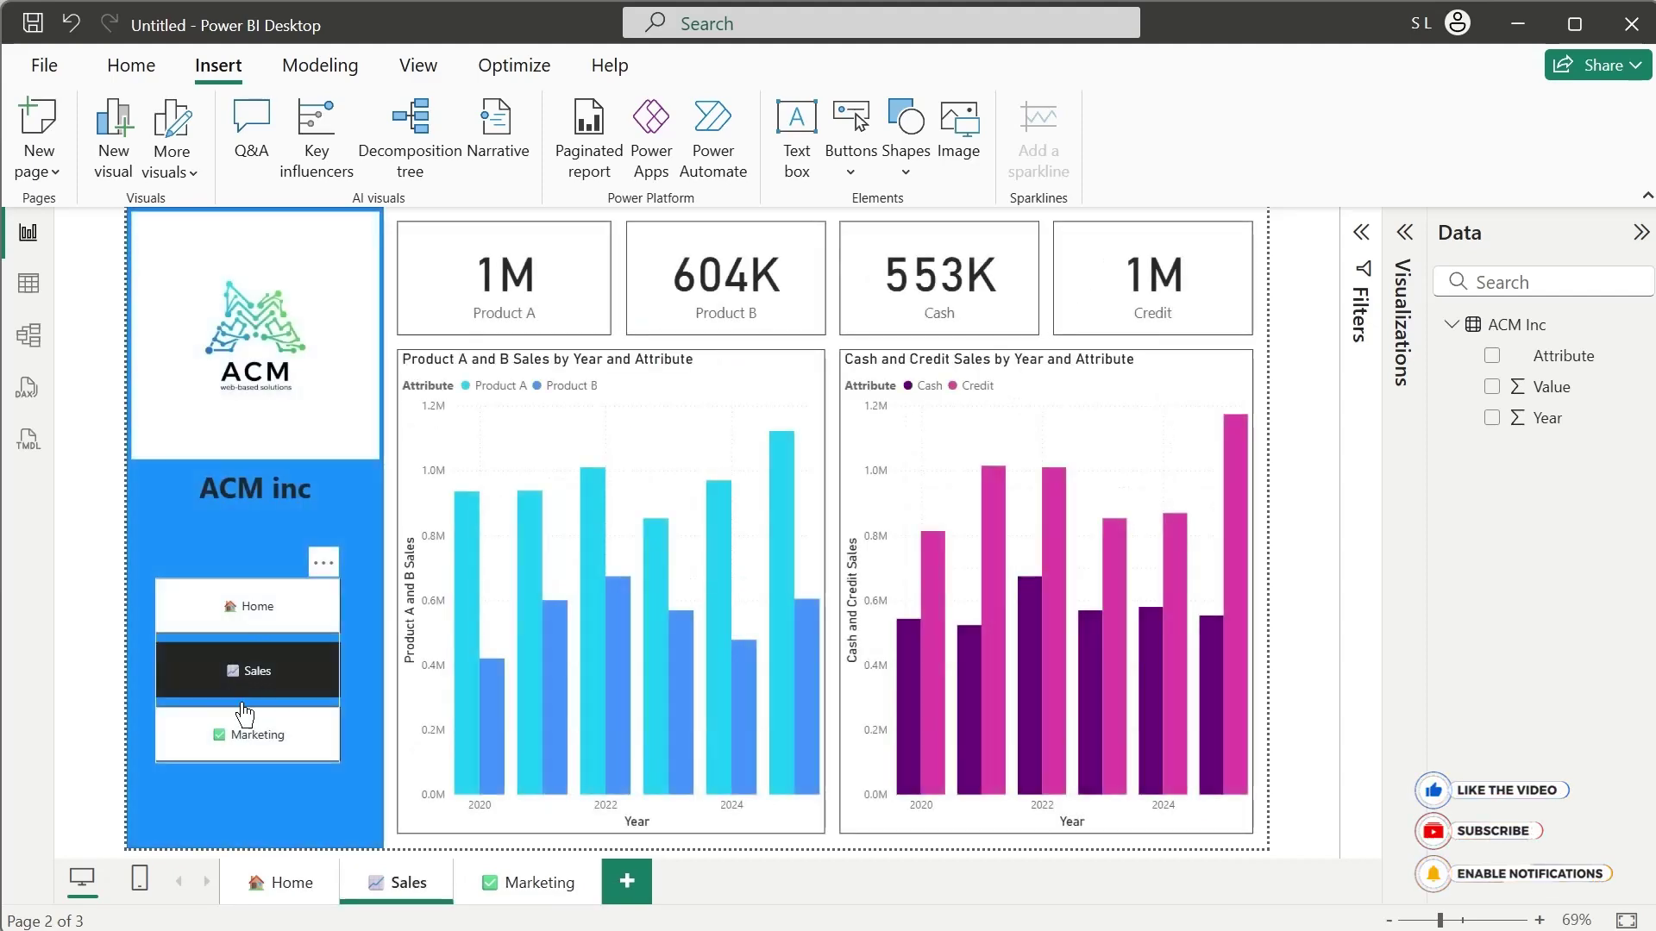
pyautogui.keyDown('ctrl'); pyautogui.click(250, 750); pyautogui.keyUp('ctrl')
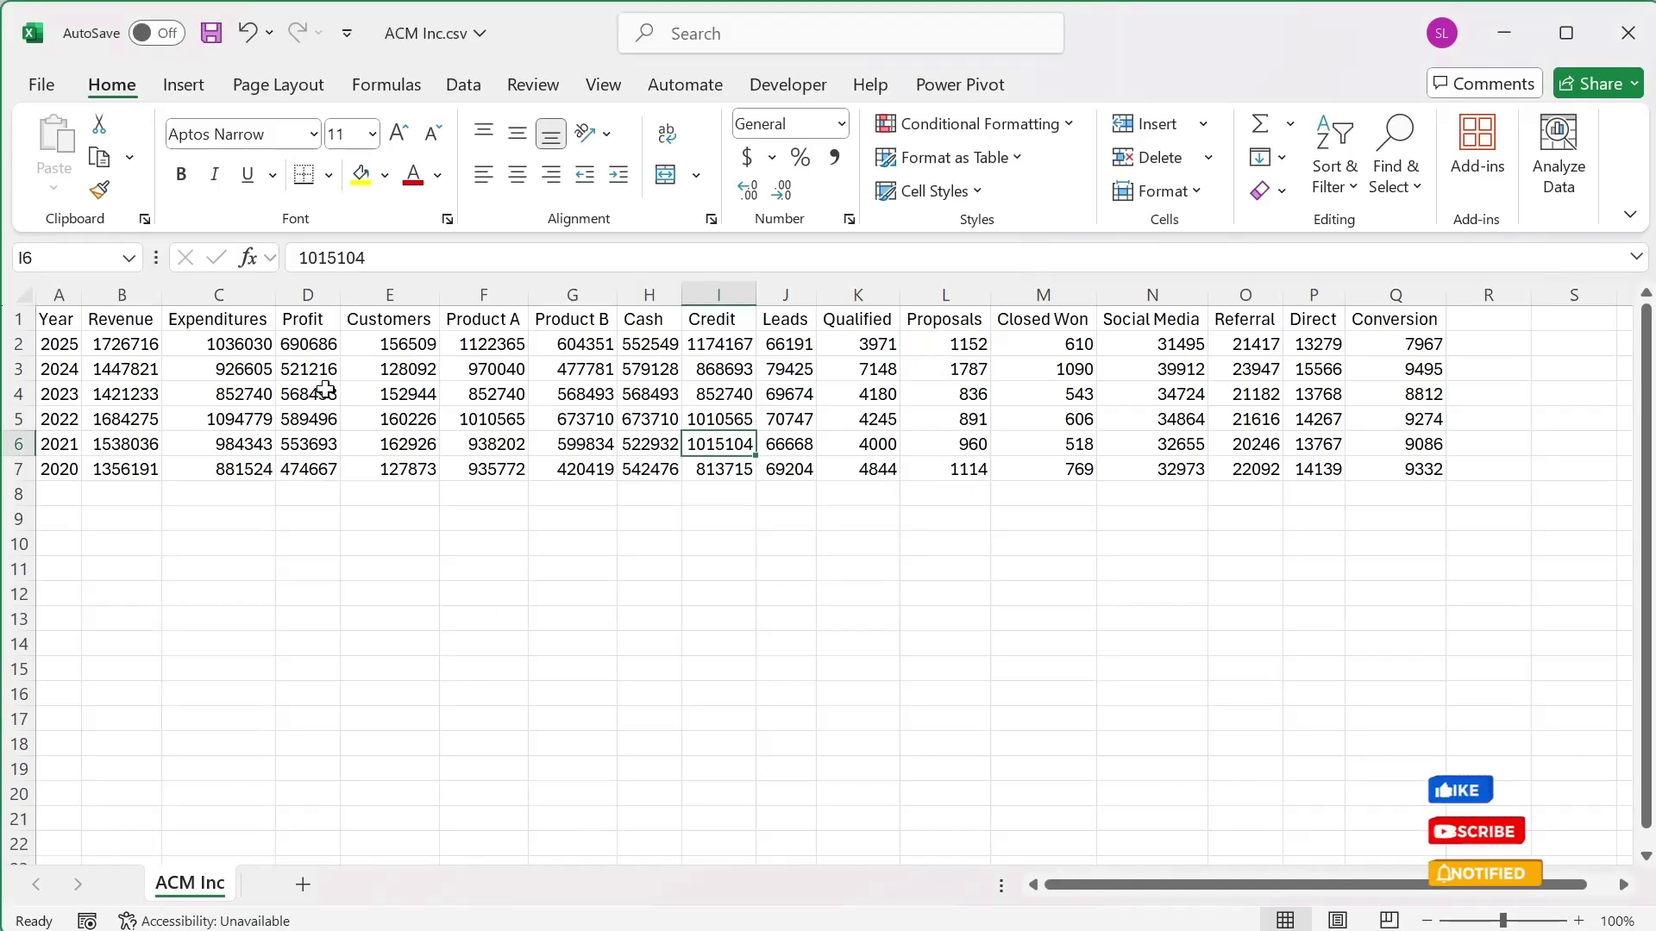
# Step: Select the ACM Inc data range A1:Q7 in Excel
pyautogui.moveTo(56, 319); pyautogui.dragTo(1398, 468)
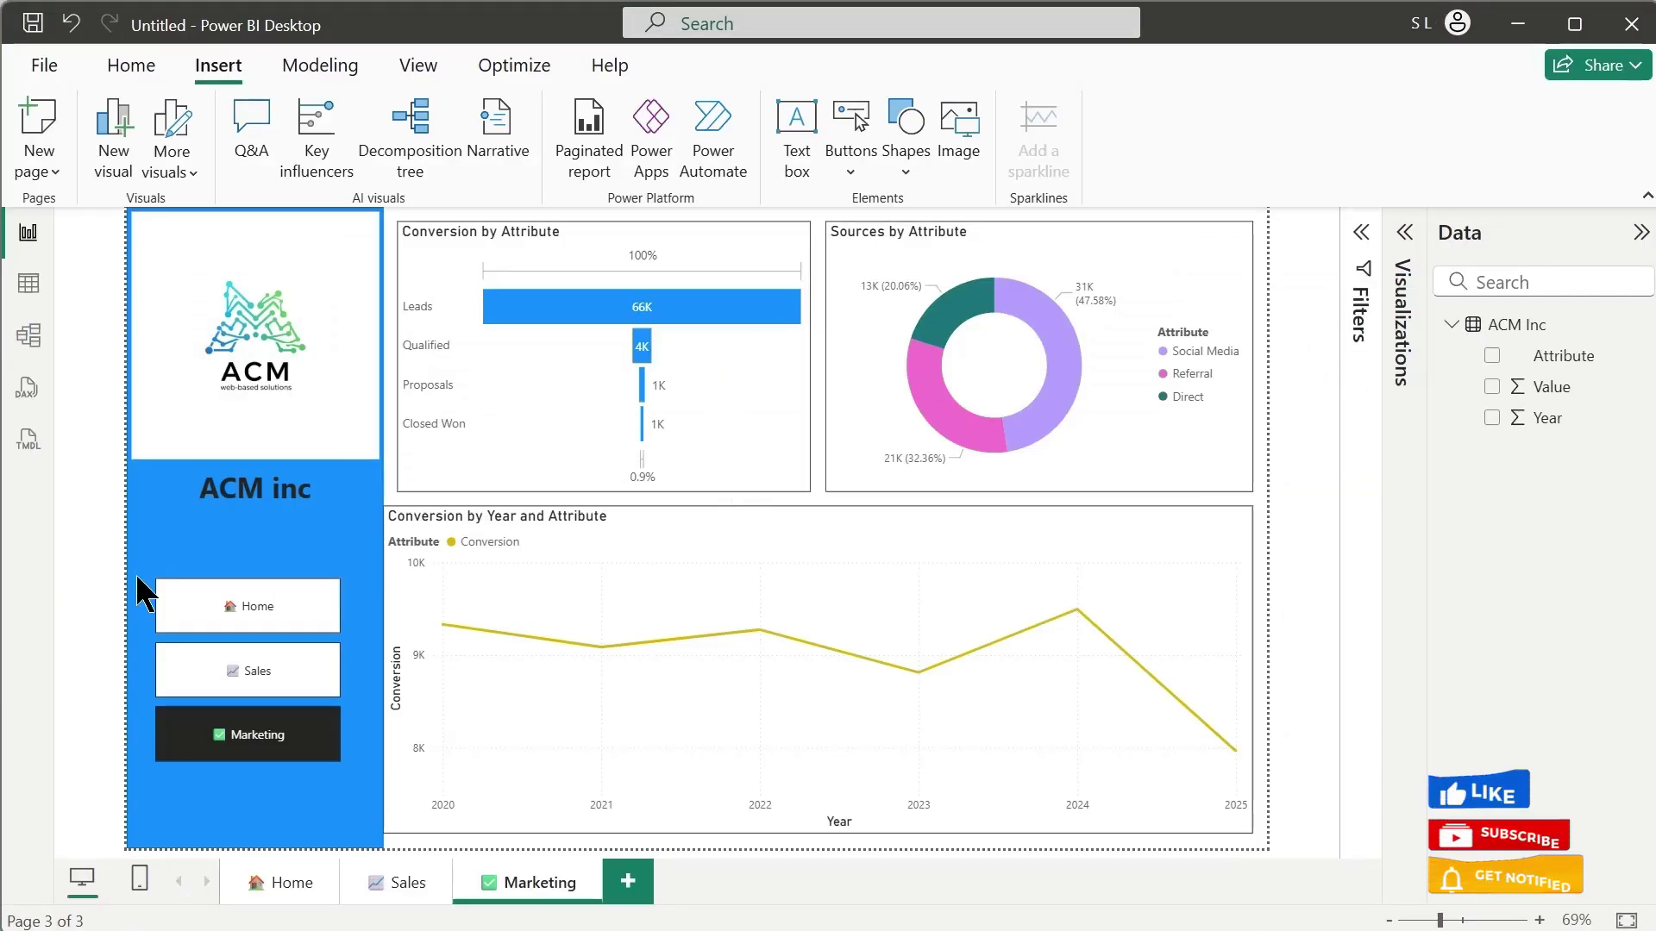
pyautogui.keyDown('ctrl'); pyautogui.click(263, 614); pyautogui.keyUp('ctrl')
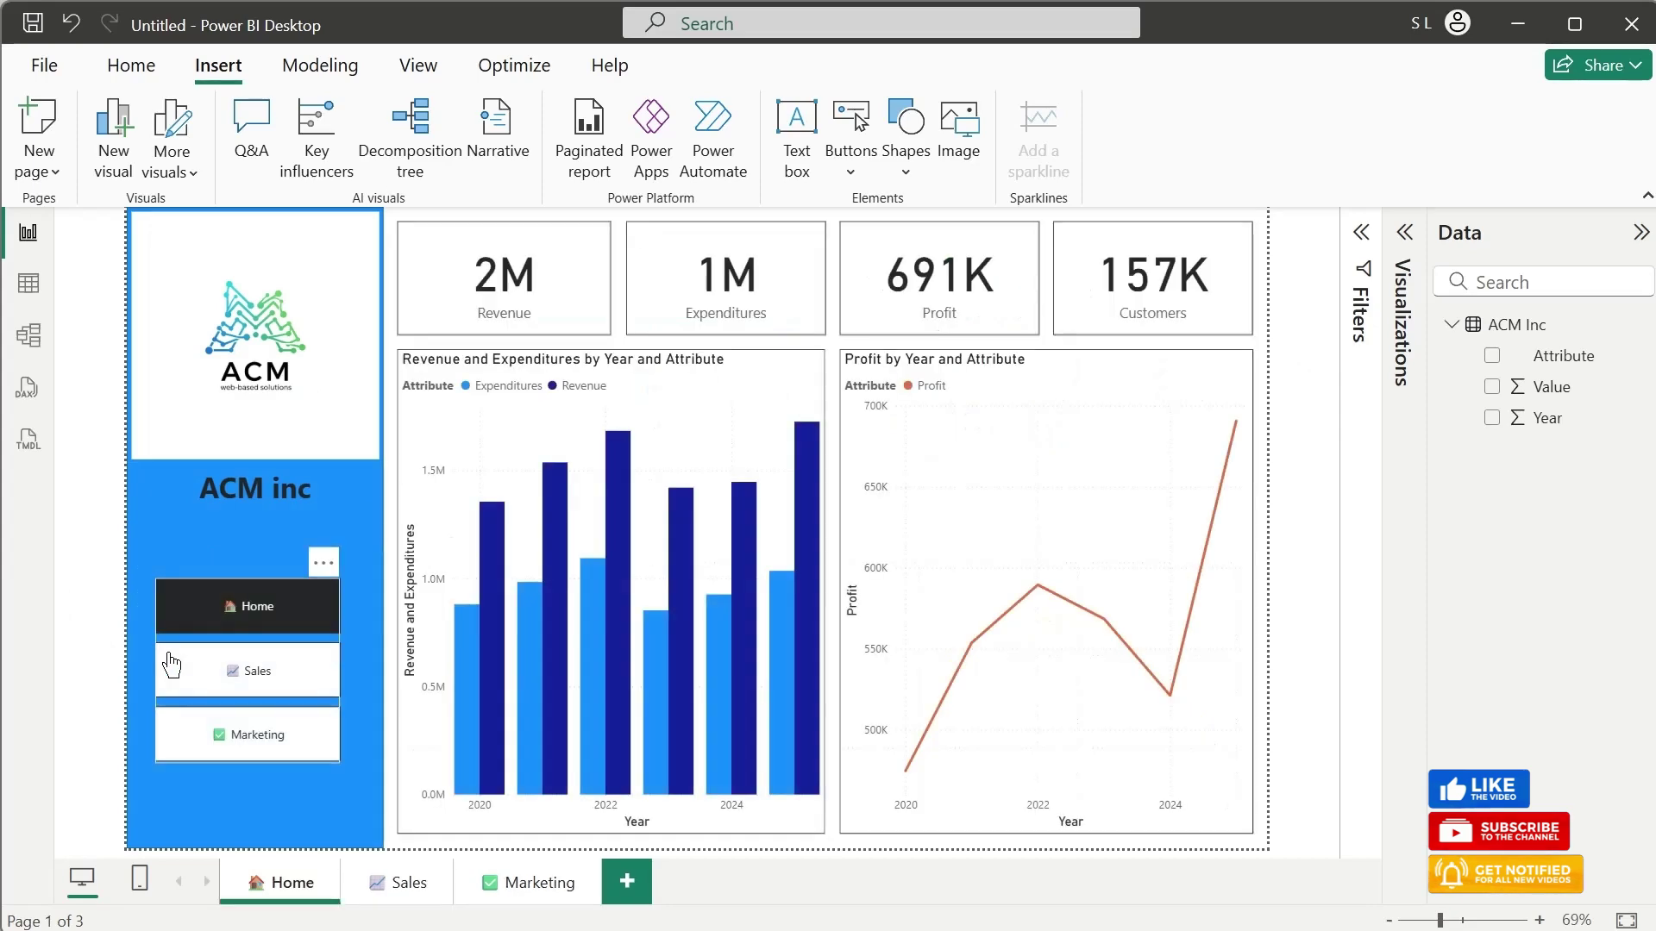
pyautogui.keyDown('ctrl'); pyautogui.click(238, 684); pyautogui.keyUp('ctrl')
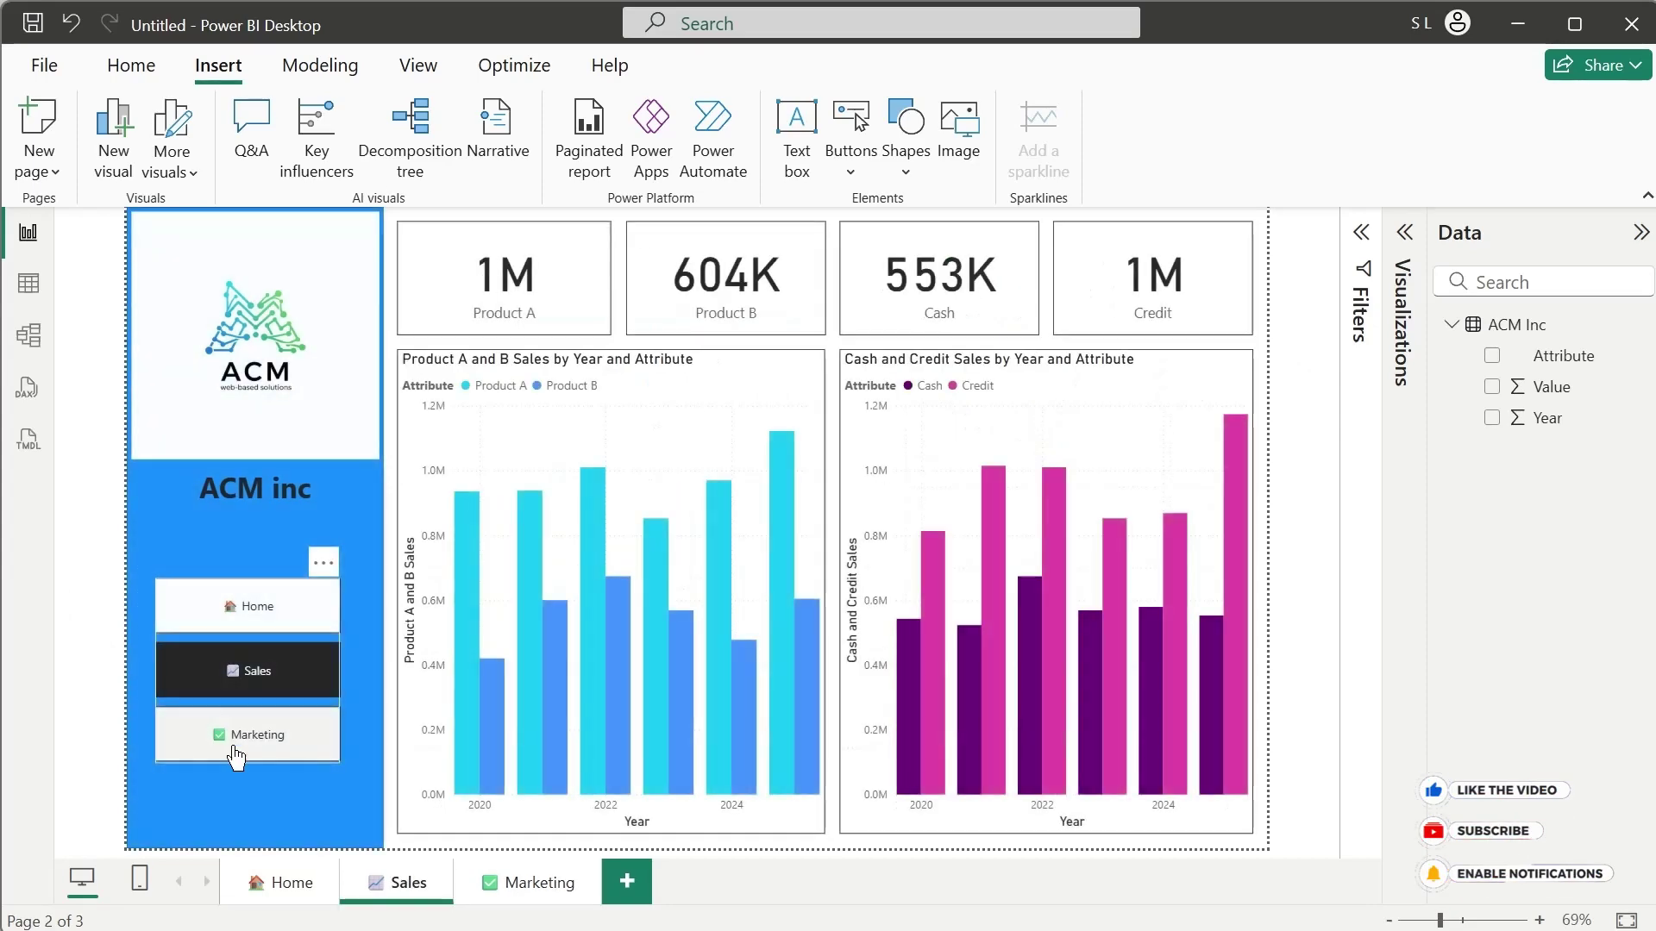
pyautogui.keyDown('ctrl'); pyautogui.click(227, 734); pyautogui.keyUp('ctrl')
pyautogui.keyDown('ctrl'); pyautogui.click(247, 671); pyautogui.keyUp('ctrl')
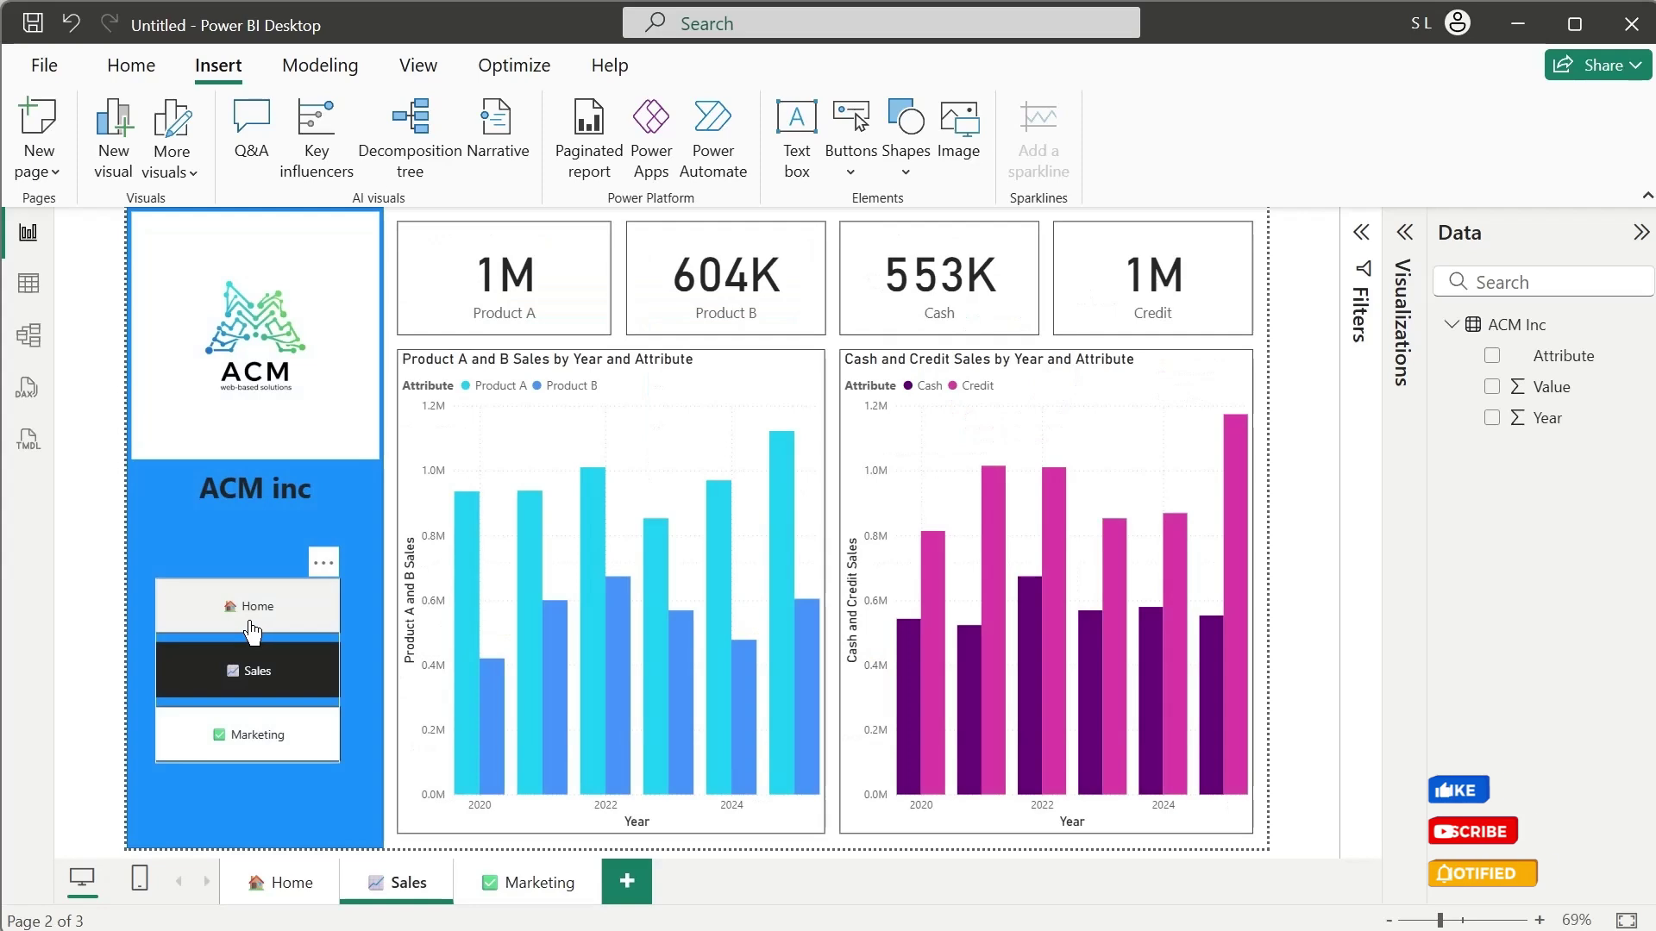
pyautogui.keyDown('ctrl'); pyautogui.click(252, 608); pyautogui.keyUp('ctrl')
pyautogui.keyDown('ctrl'); pyautogui.click(241, 671); pyautogui.keyUp('ctrl')
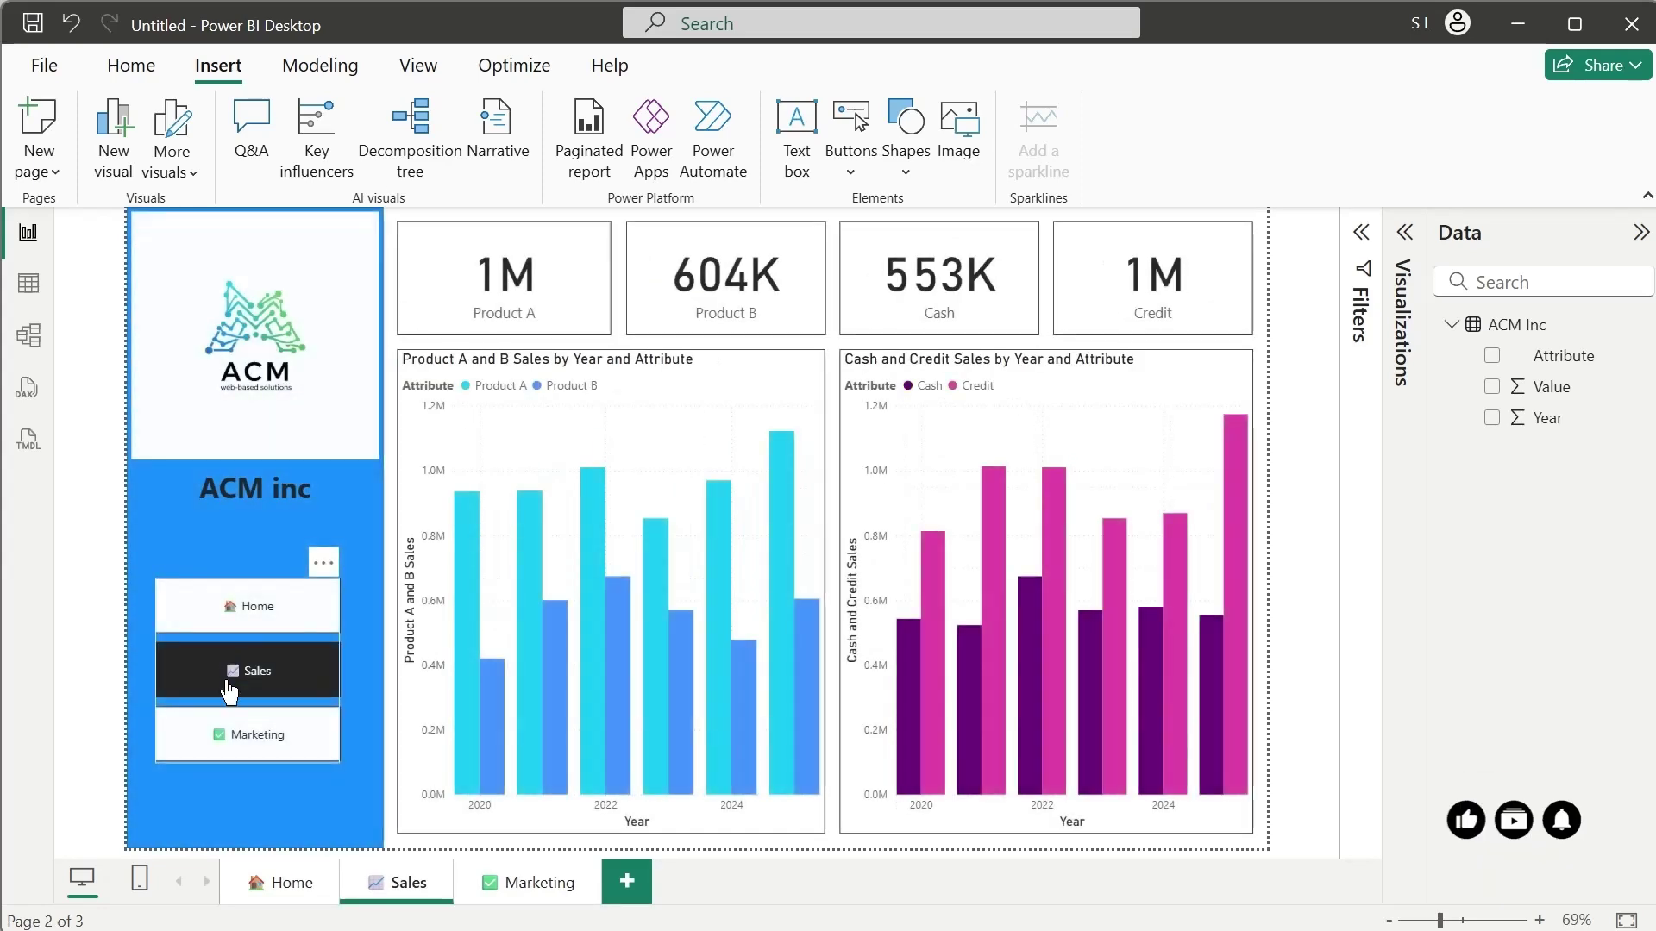
pyautogui.keyDown('ctrl'); pyautogui.click(245, 734); pyautogui.keyUp('ctrl')
pyautogui.keyDown('ctrl'); pyautogui.click(250, 608); pyautogui.keyUp('ctrl')
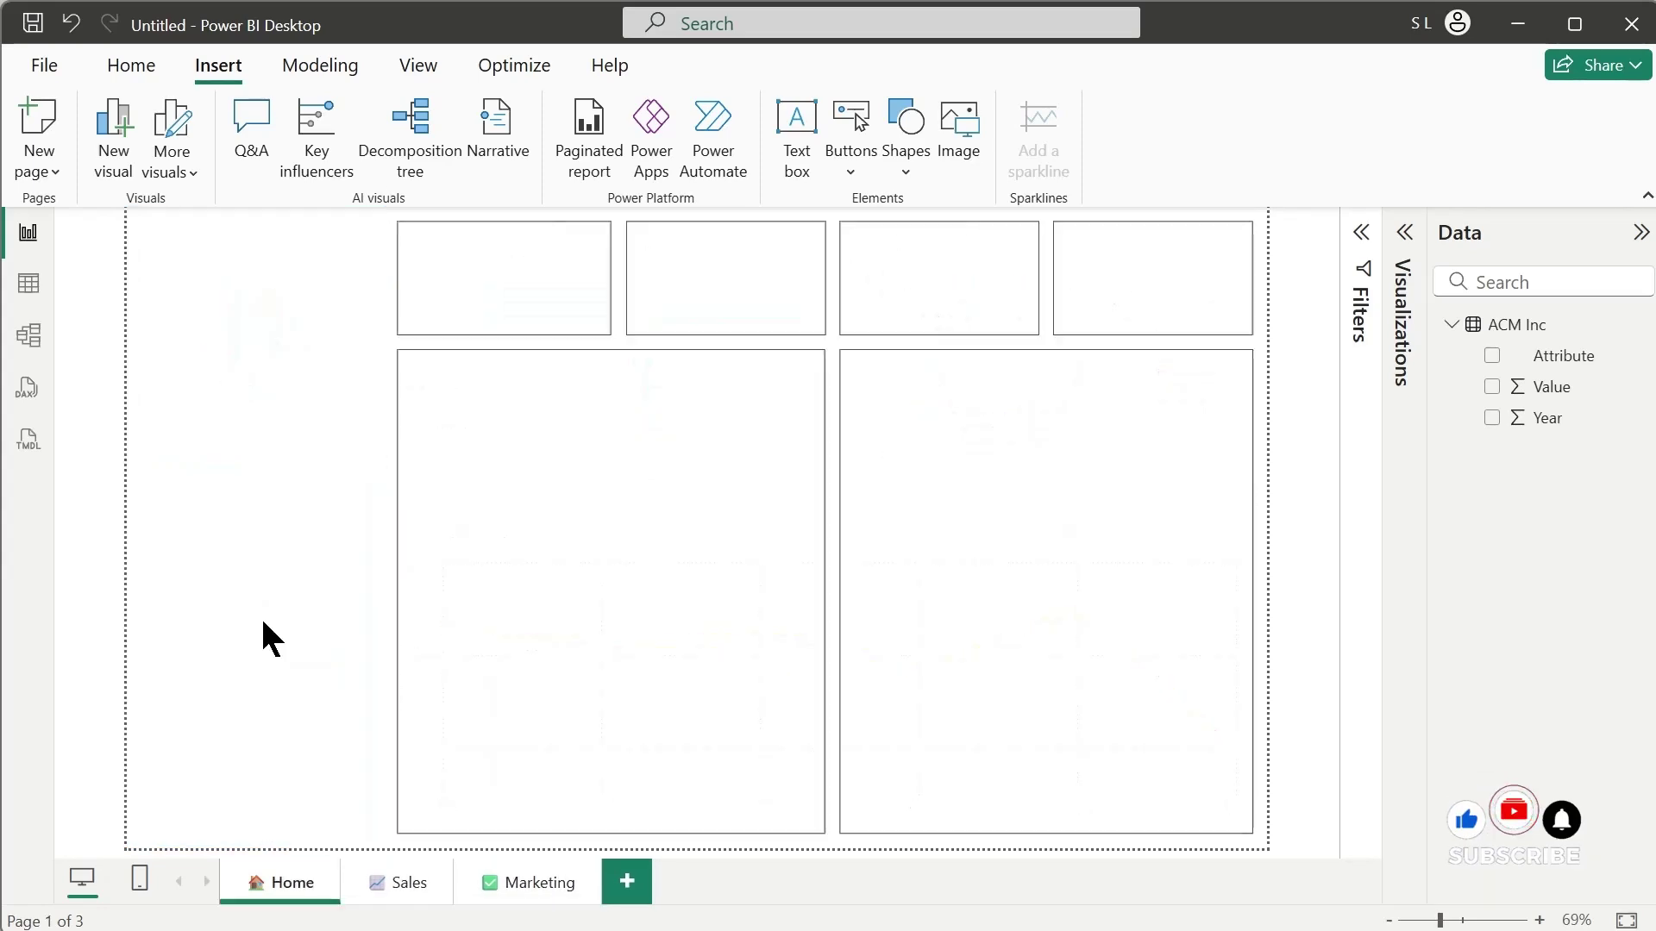
pyautogui.keyDown('ctrl'); pyautogui.click(263, 672); pyautogui.keyUp('ctrl')
pyautogui.keyDown('ctrl'); pyautogui.click(271, 747); pyautogui.keyUp('ctrl')
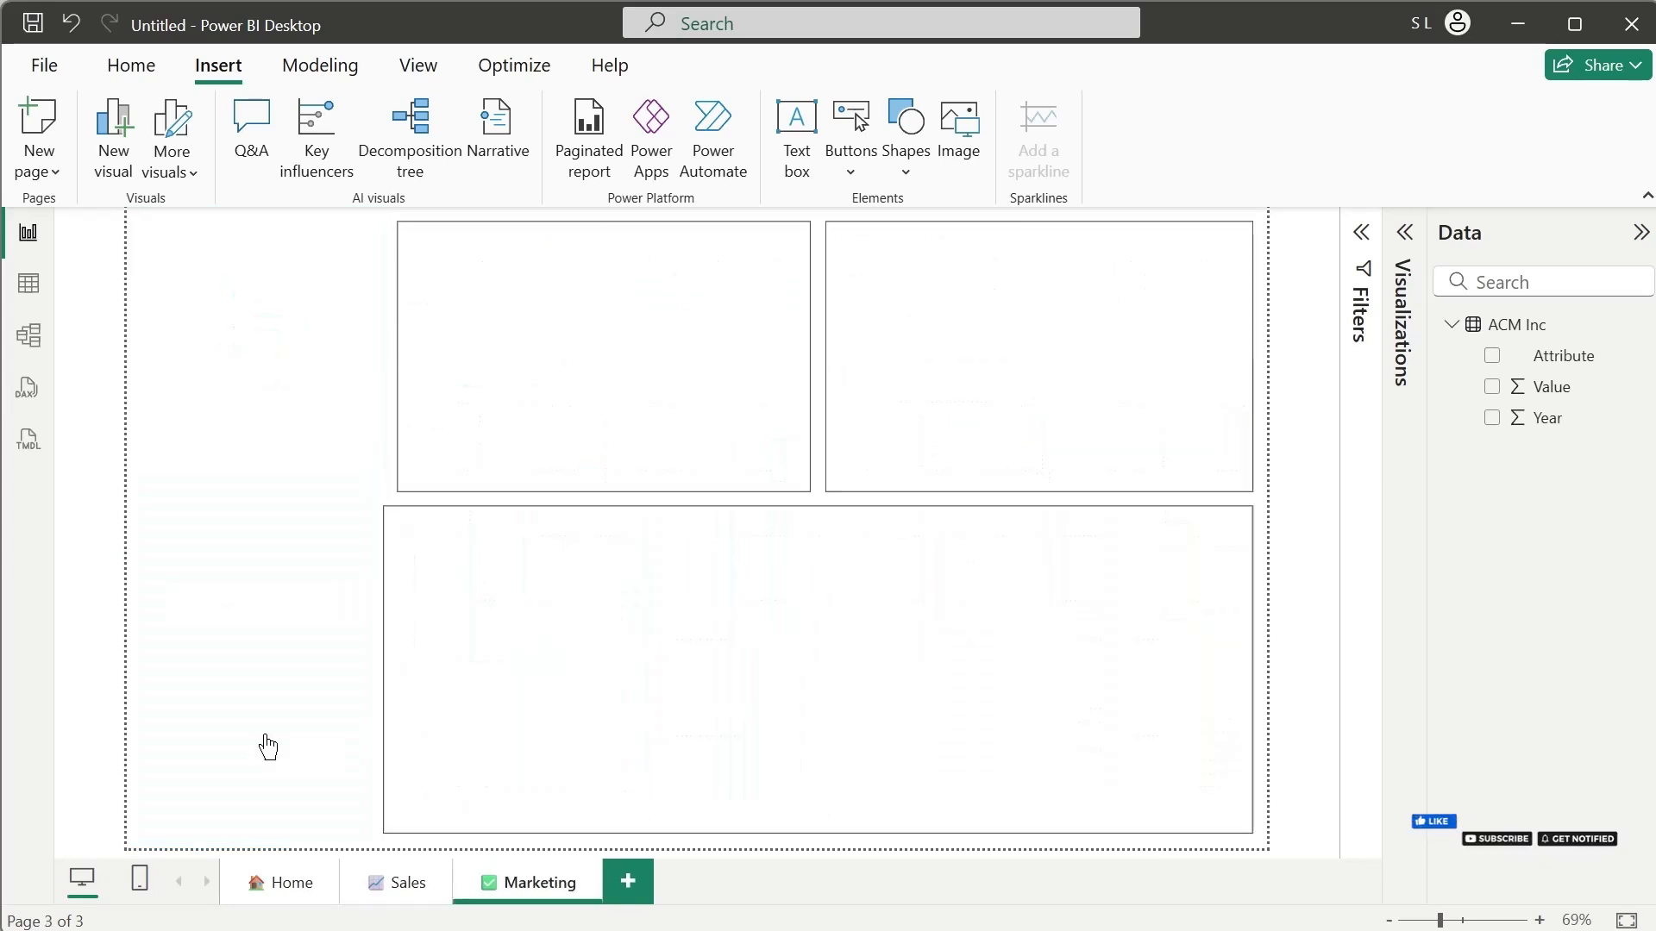